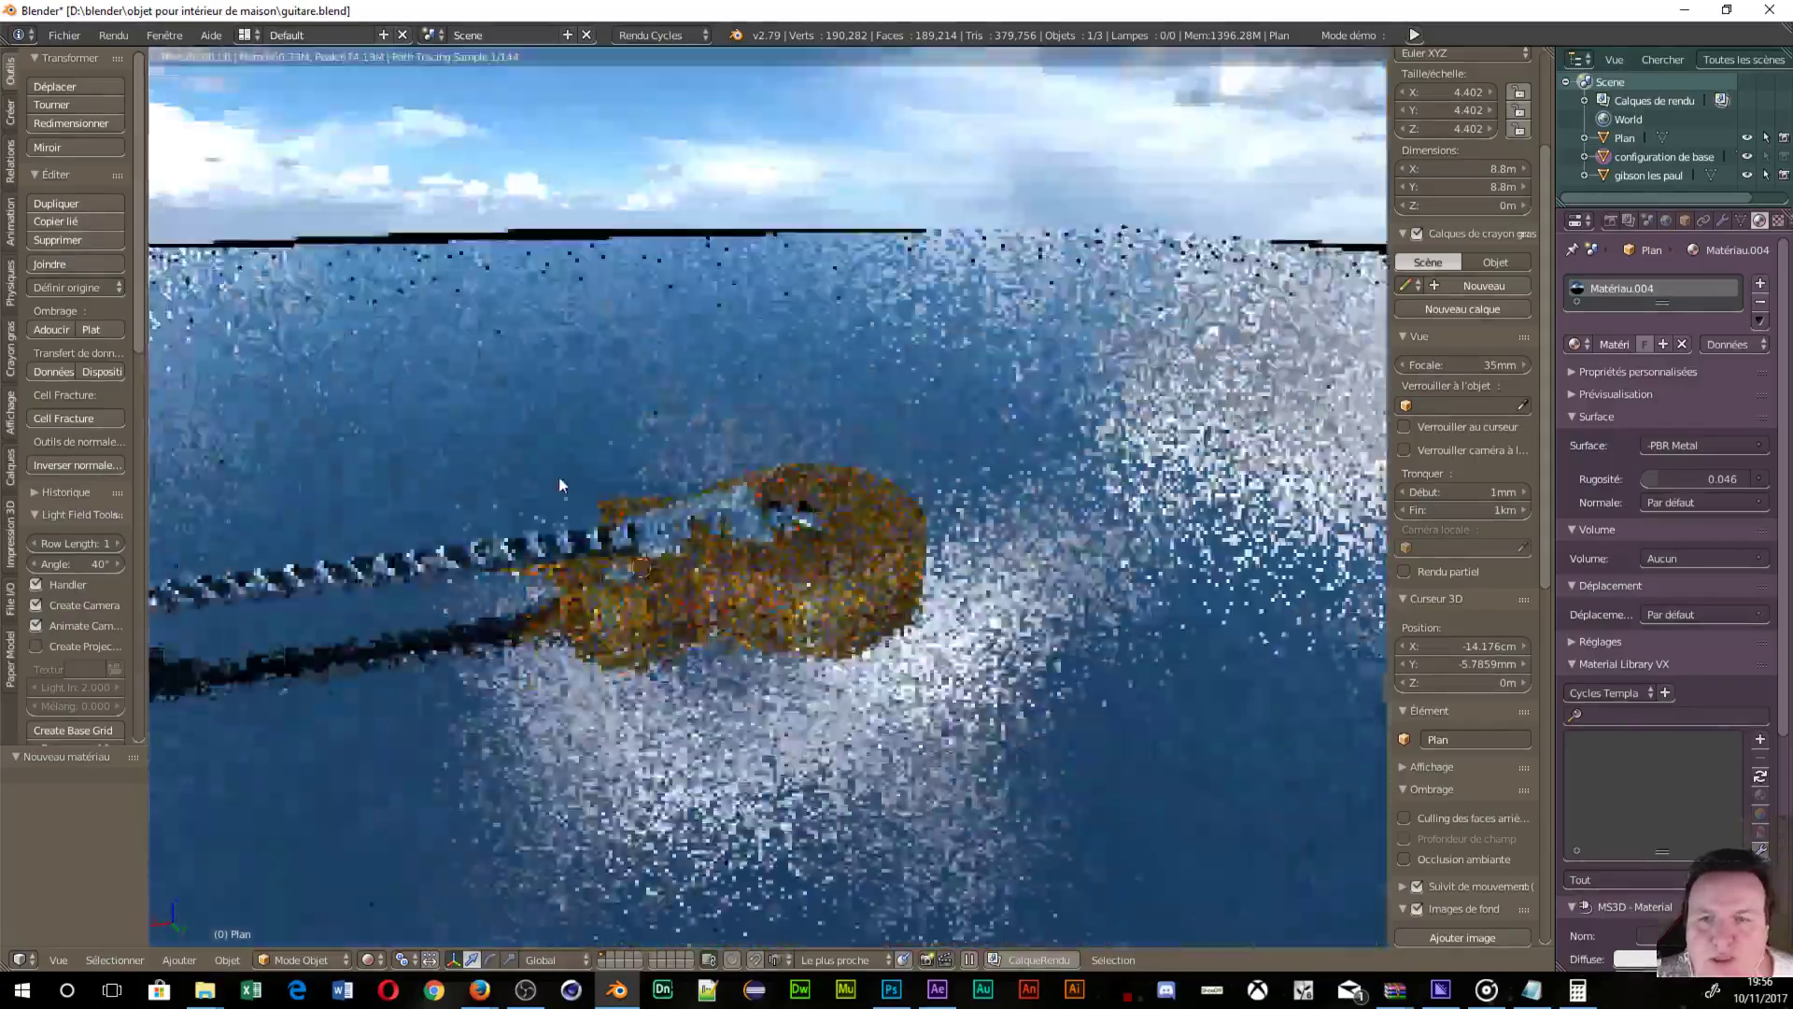
- Examine the rendered guitar and its reflection on the ground plane from several angles and distances
middle_click_drag(560, 480, 683, 431)
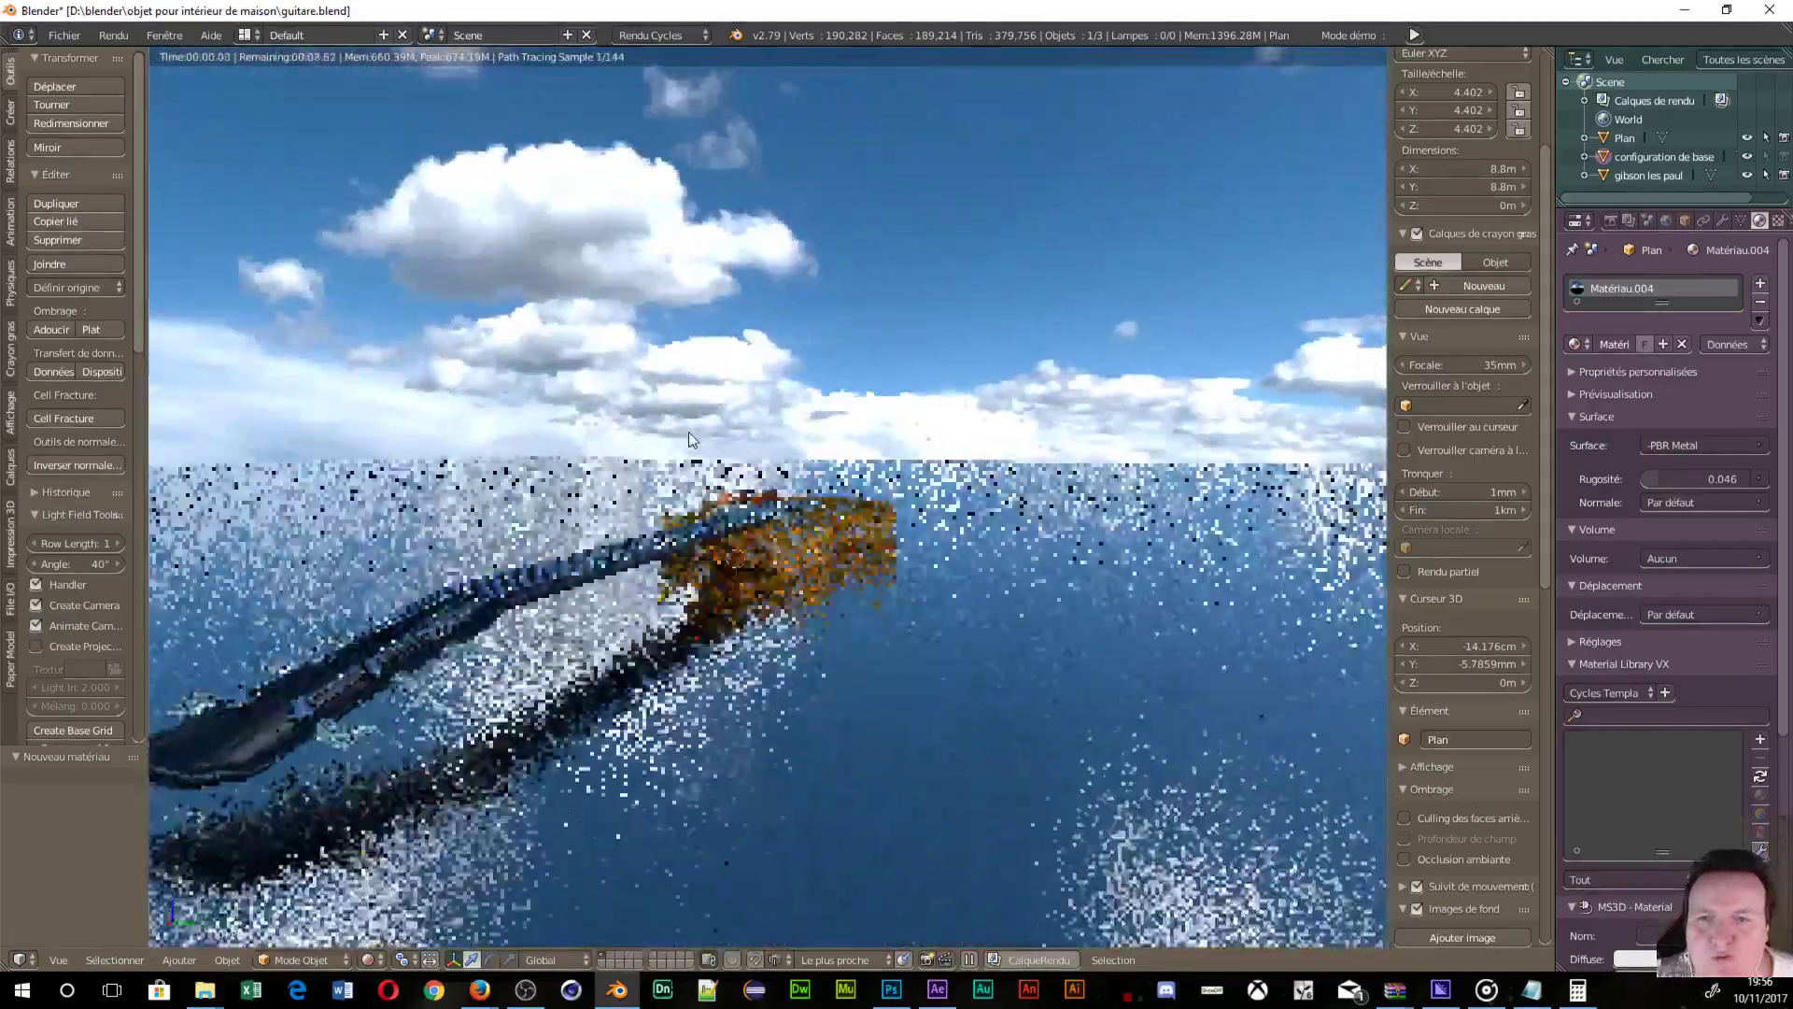
scroll(654, 467, "down", 3)
scroll(561, 532, "up", 5)
scroll(474, 585, "down", 3)
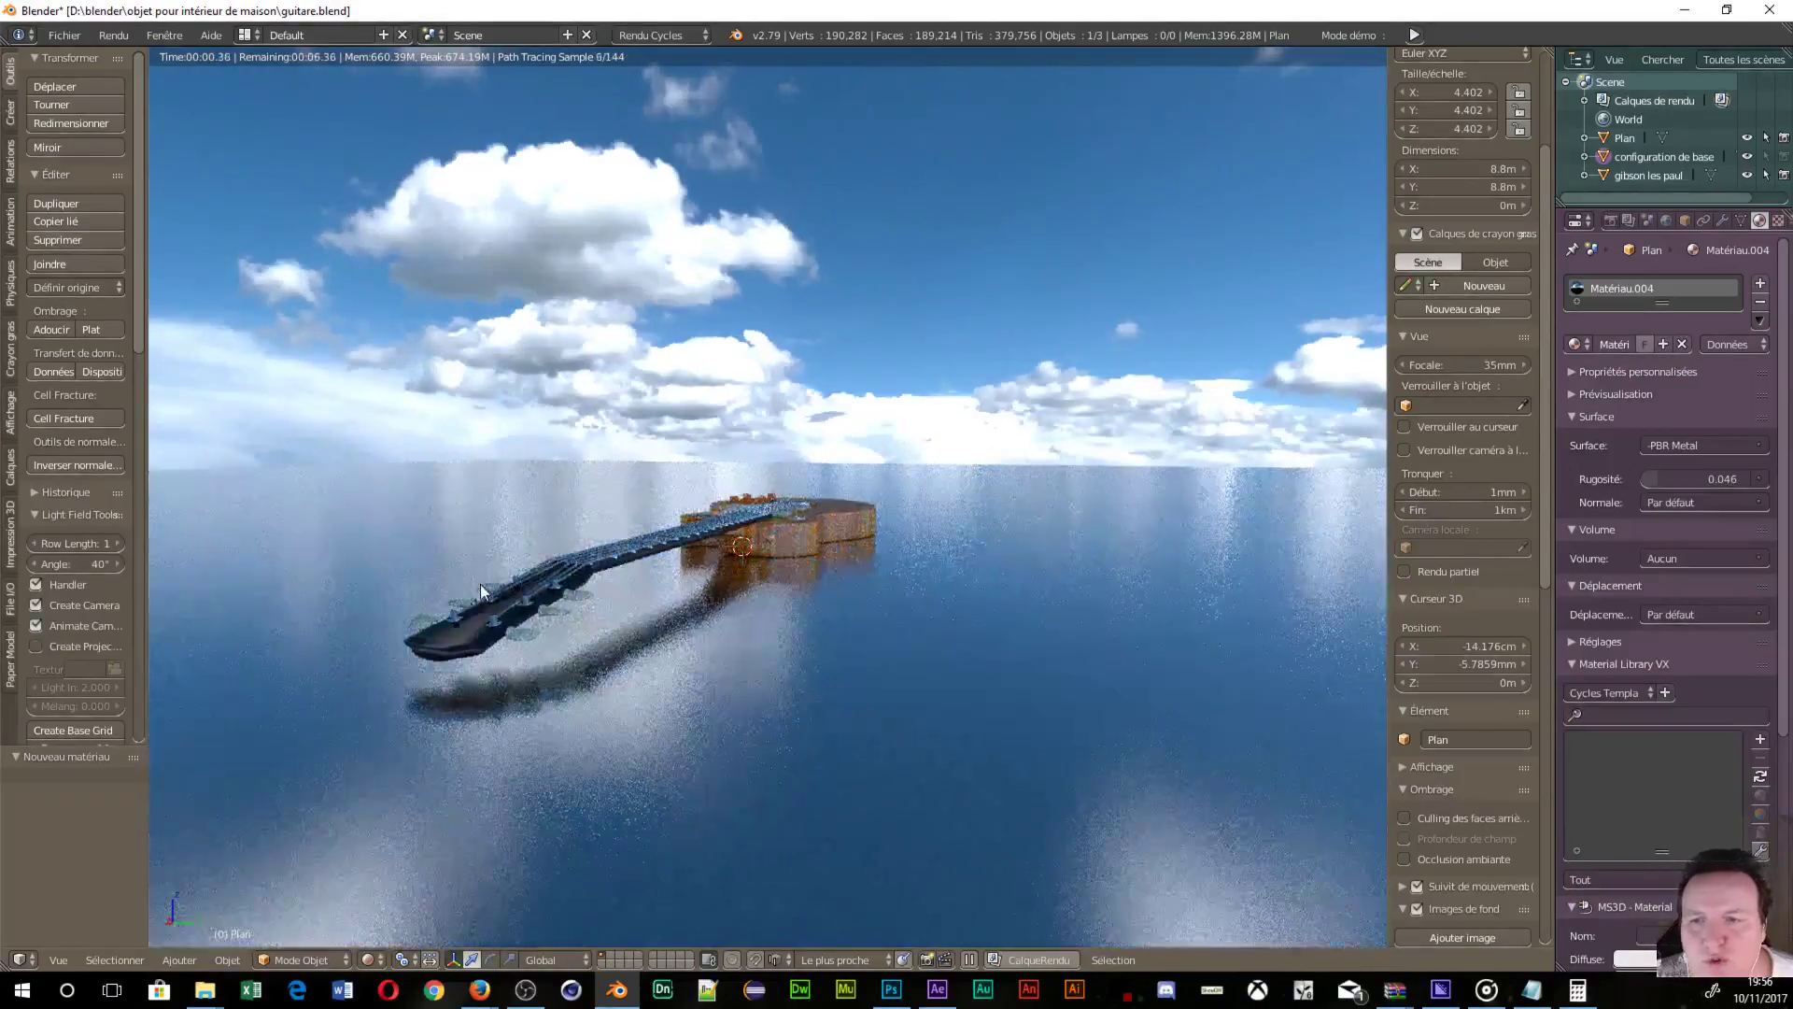
middle_click_drag(480, 585, 899, 538)
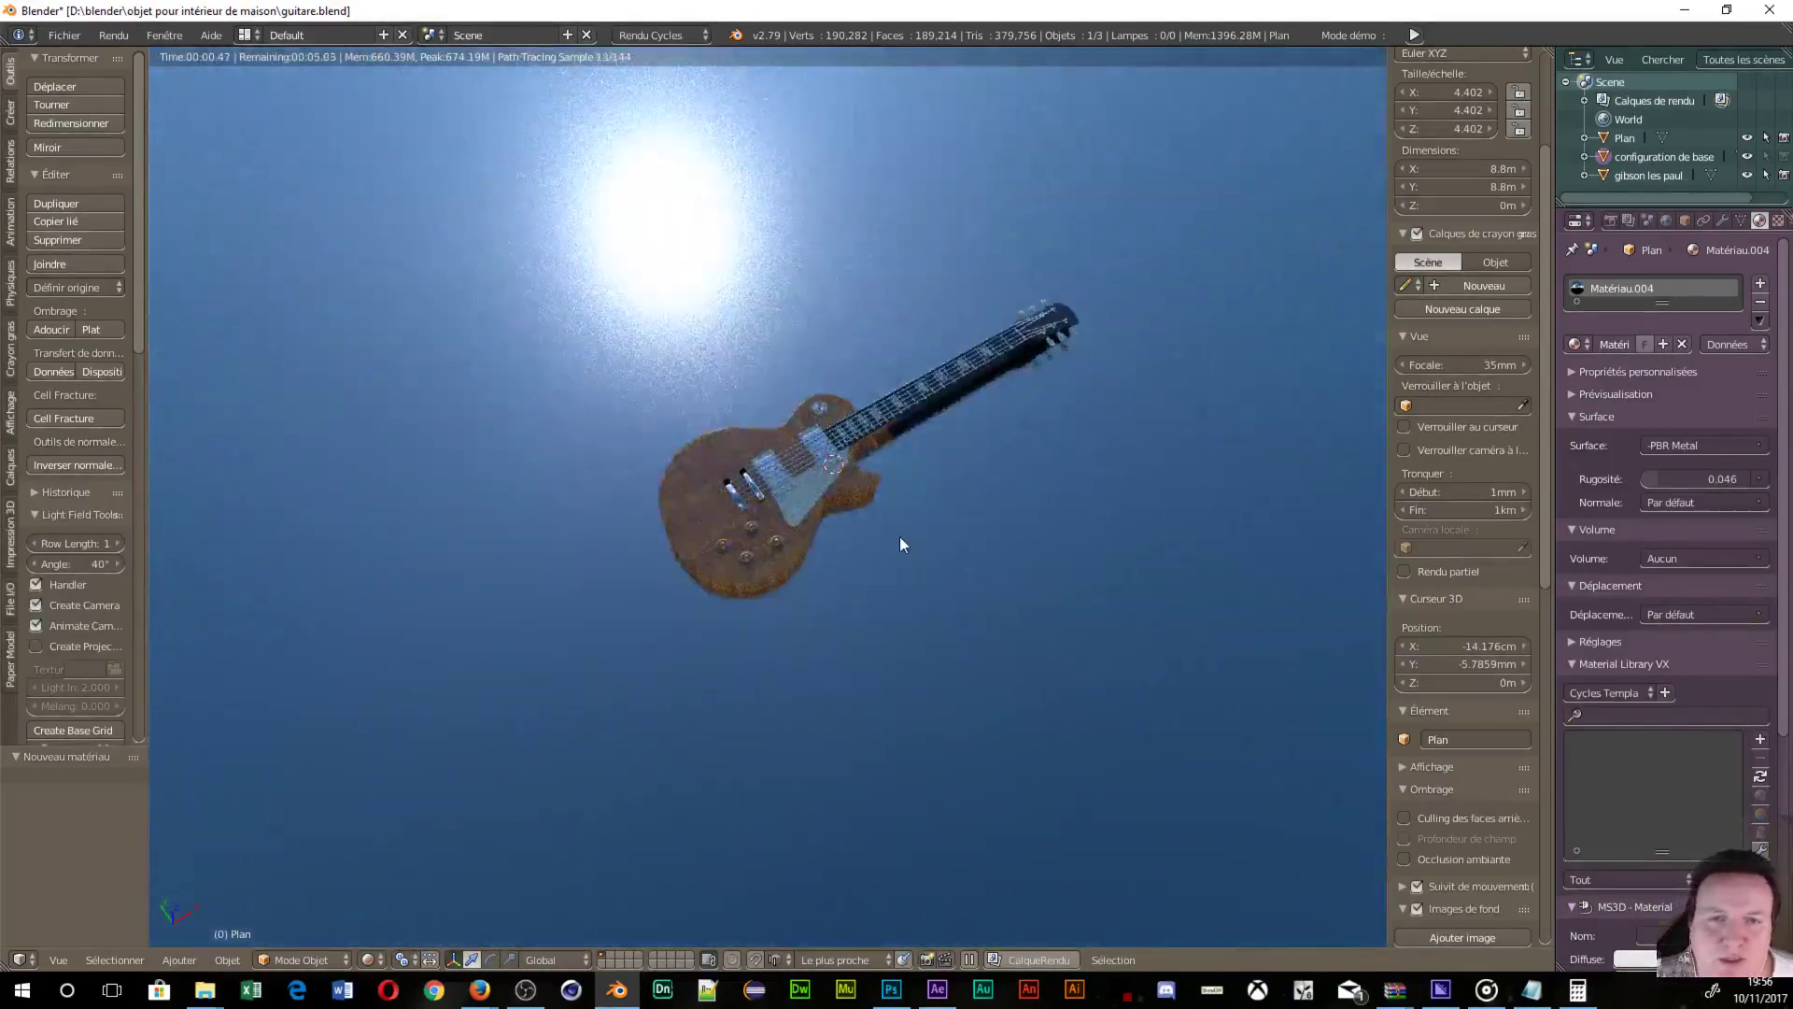
scroll(894, 542, "up", 5)
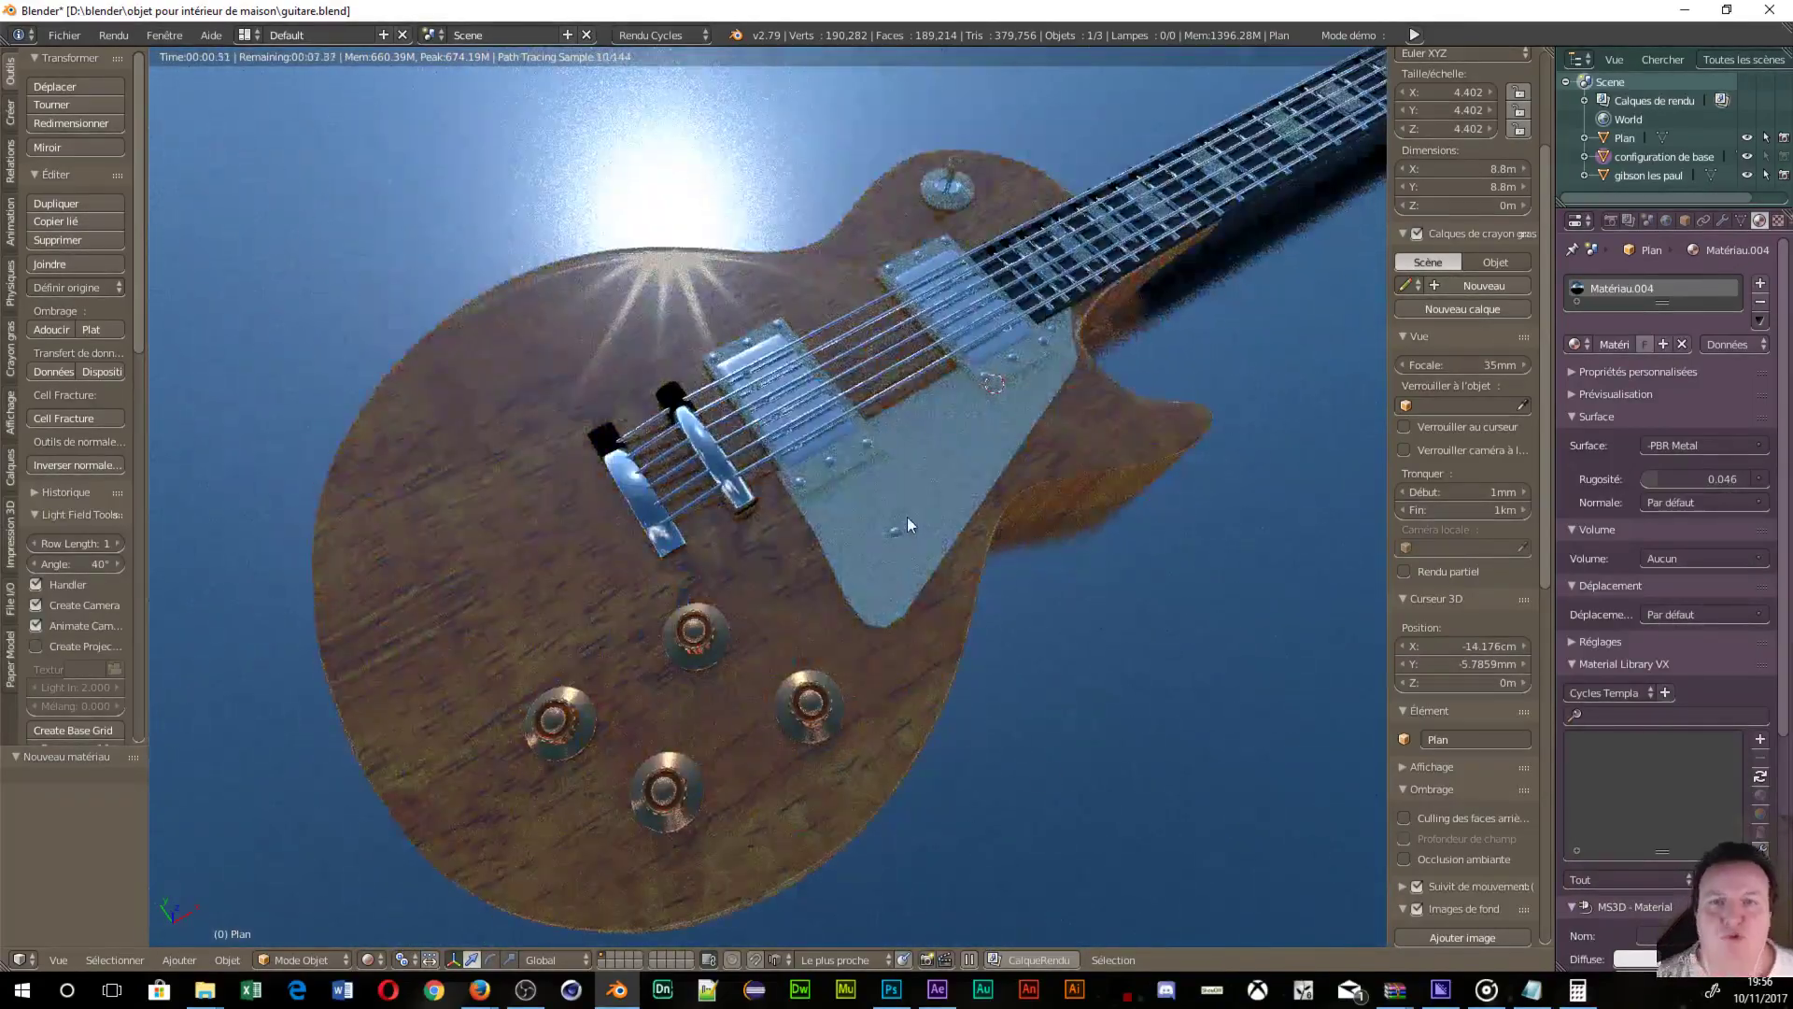
middle_click_drag(915, 407, 733, 696)
middle_click_drag(960, 412, 820, 315)
middle_click_drag(759, 439, 771, 452)
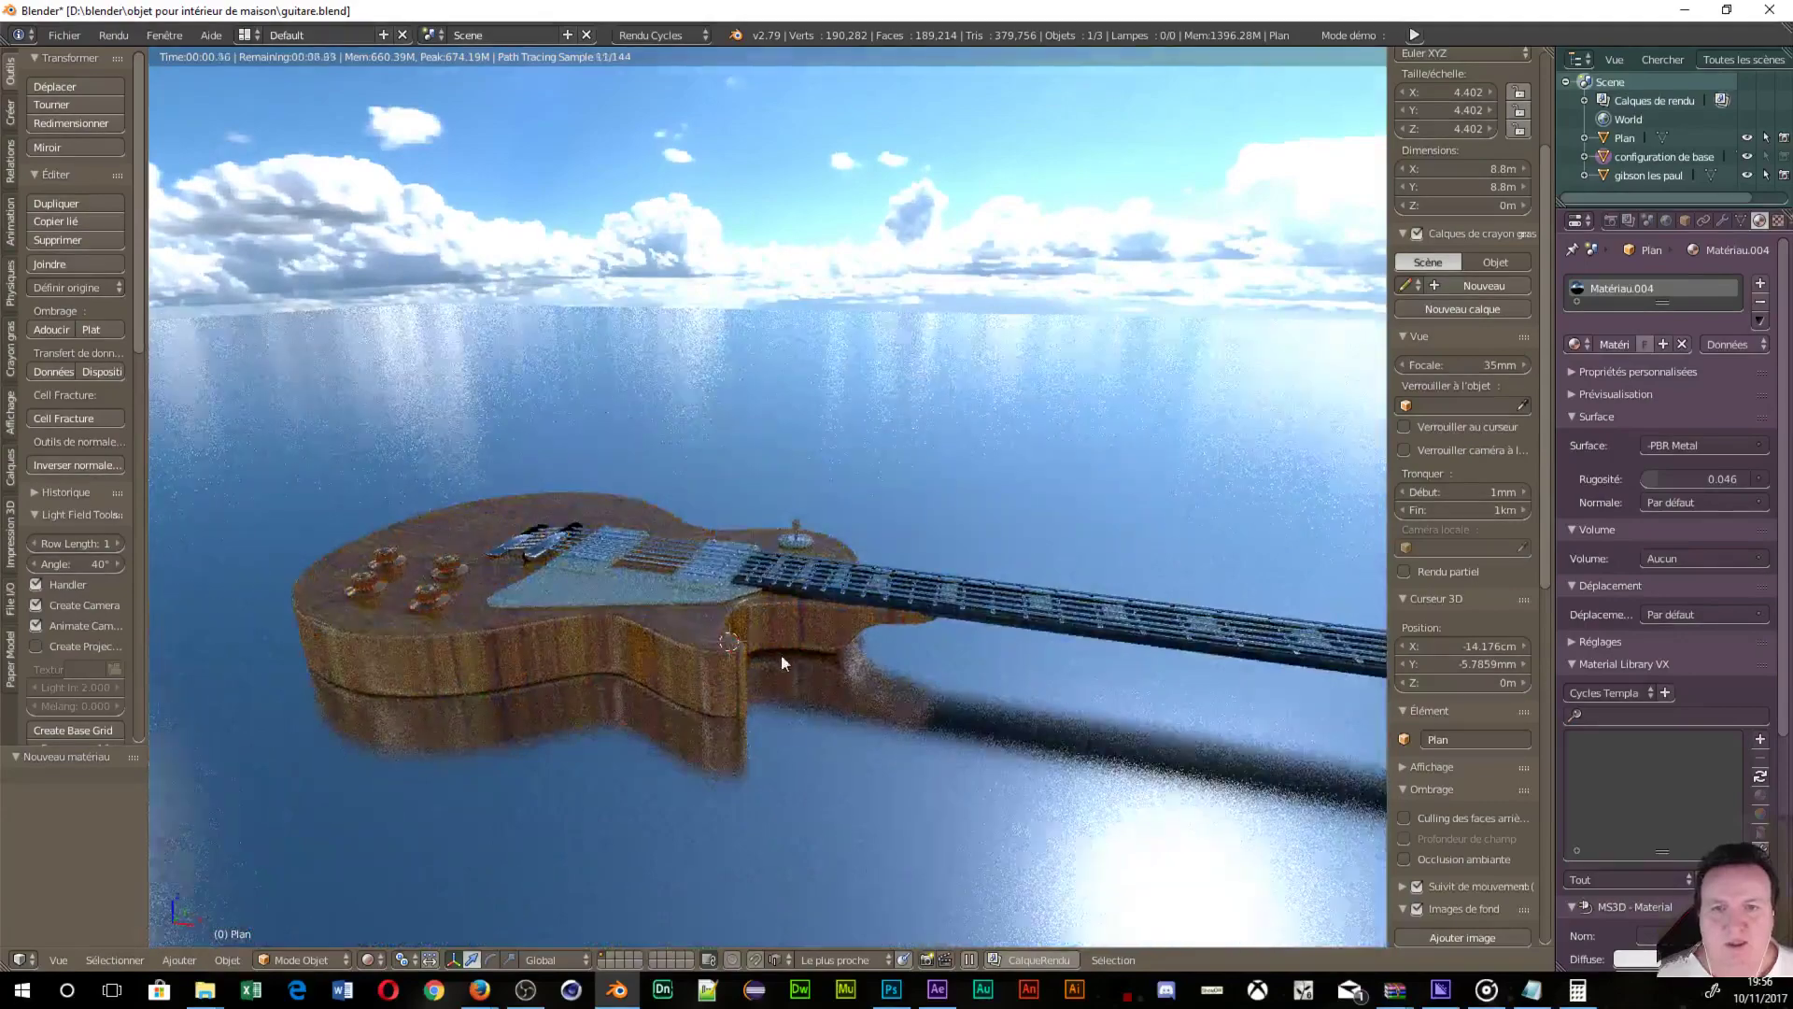
- Add a camera to the scene and align it to the current view of the guitar from its body end
middle_click_drag(781, 654, 945, 663)
scroll(945, 661, "down", 3)
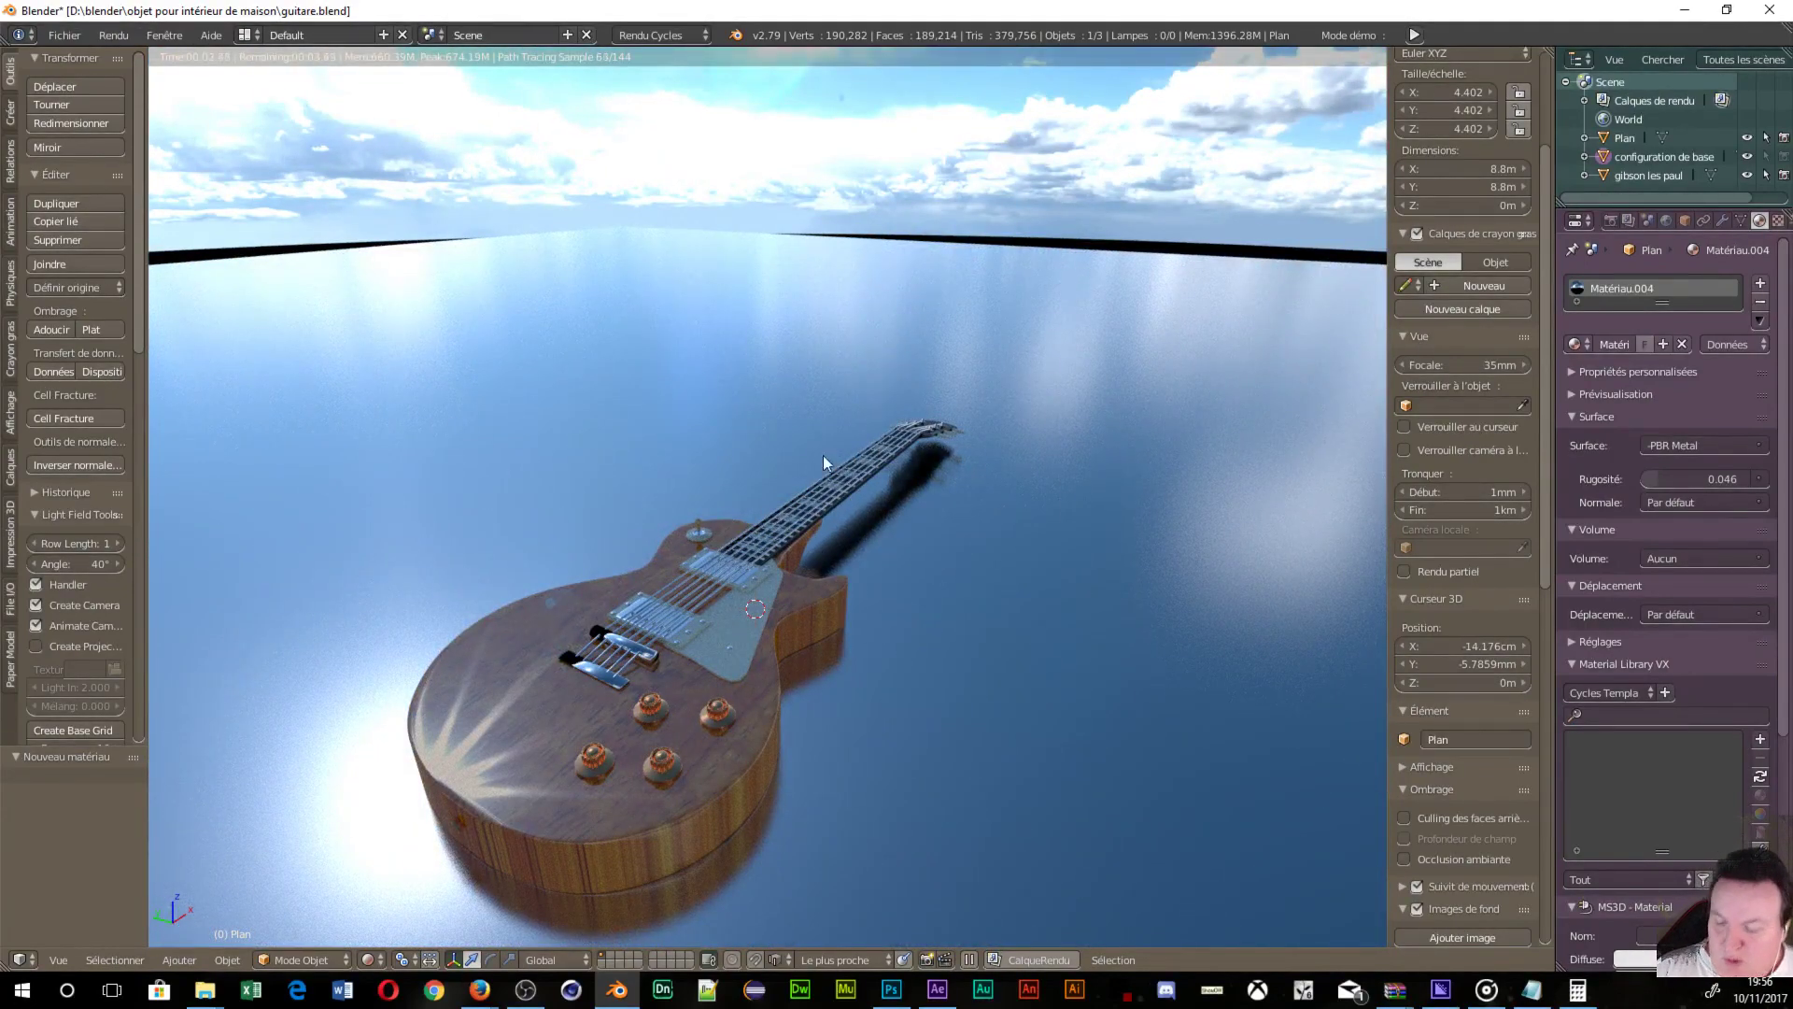
key("shift+a")
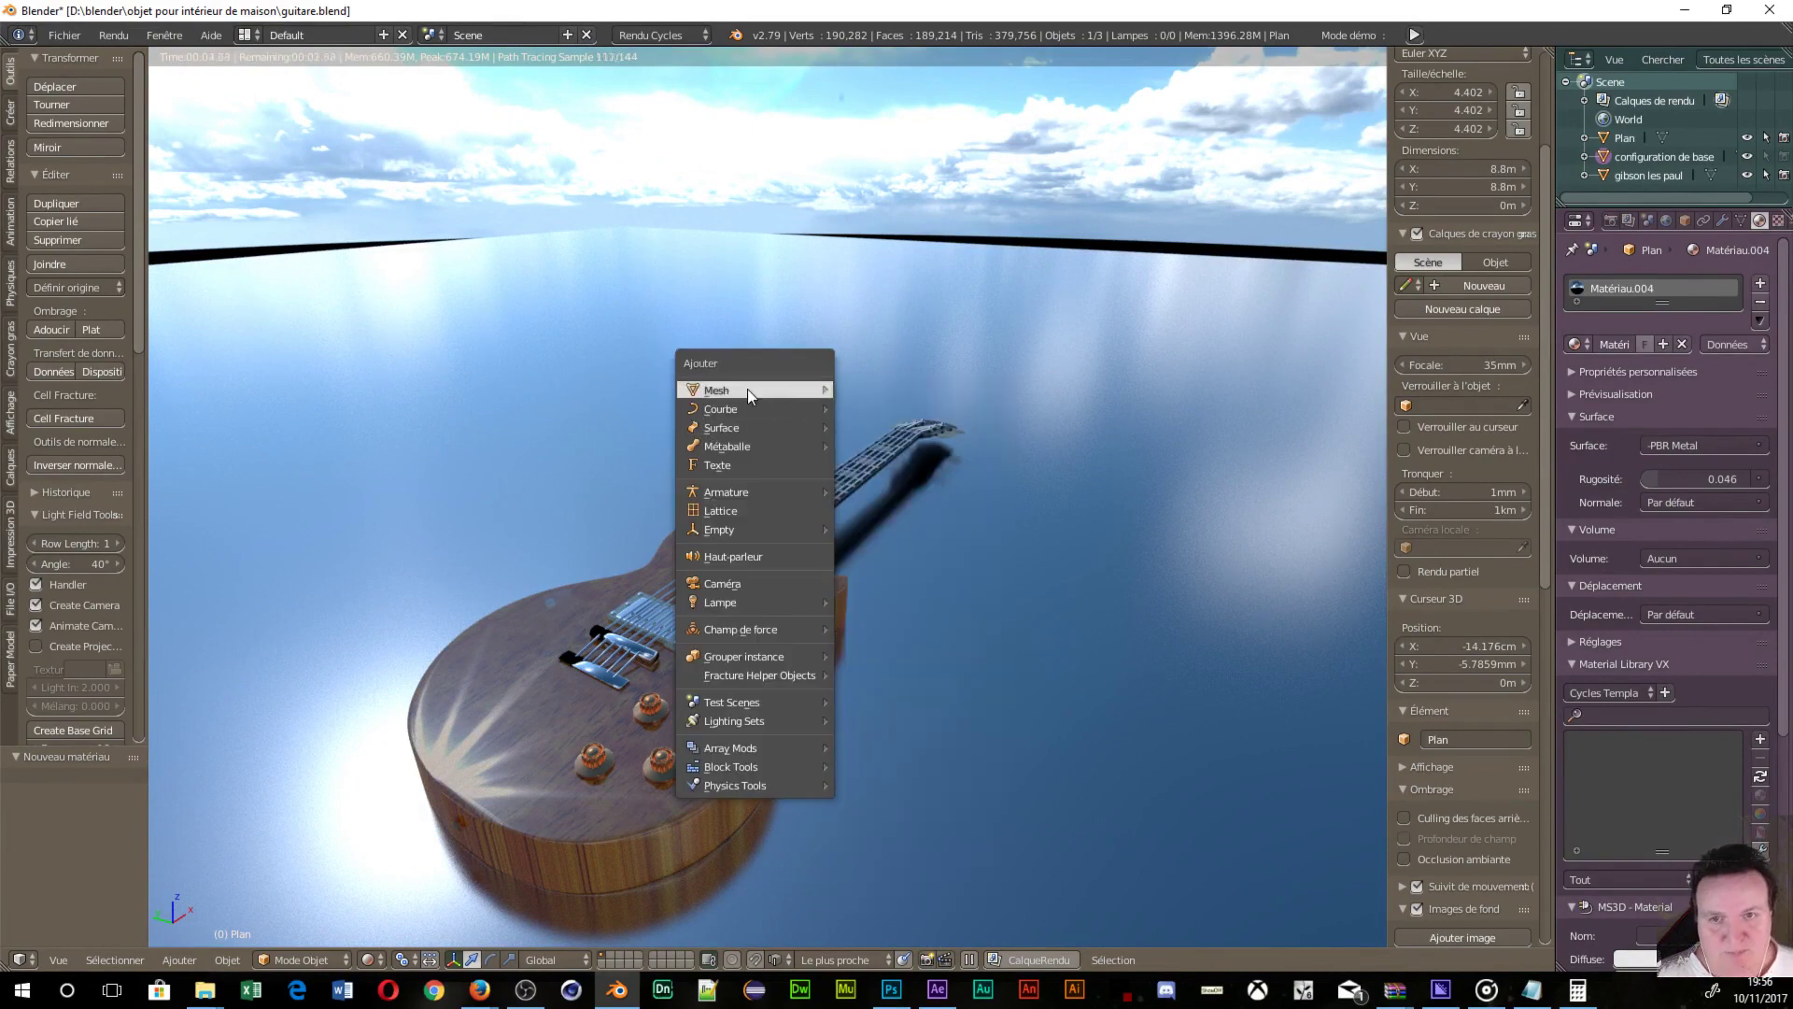
left_click(719, 583)
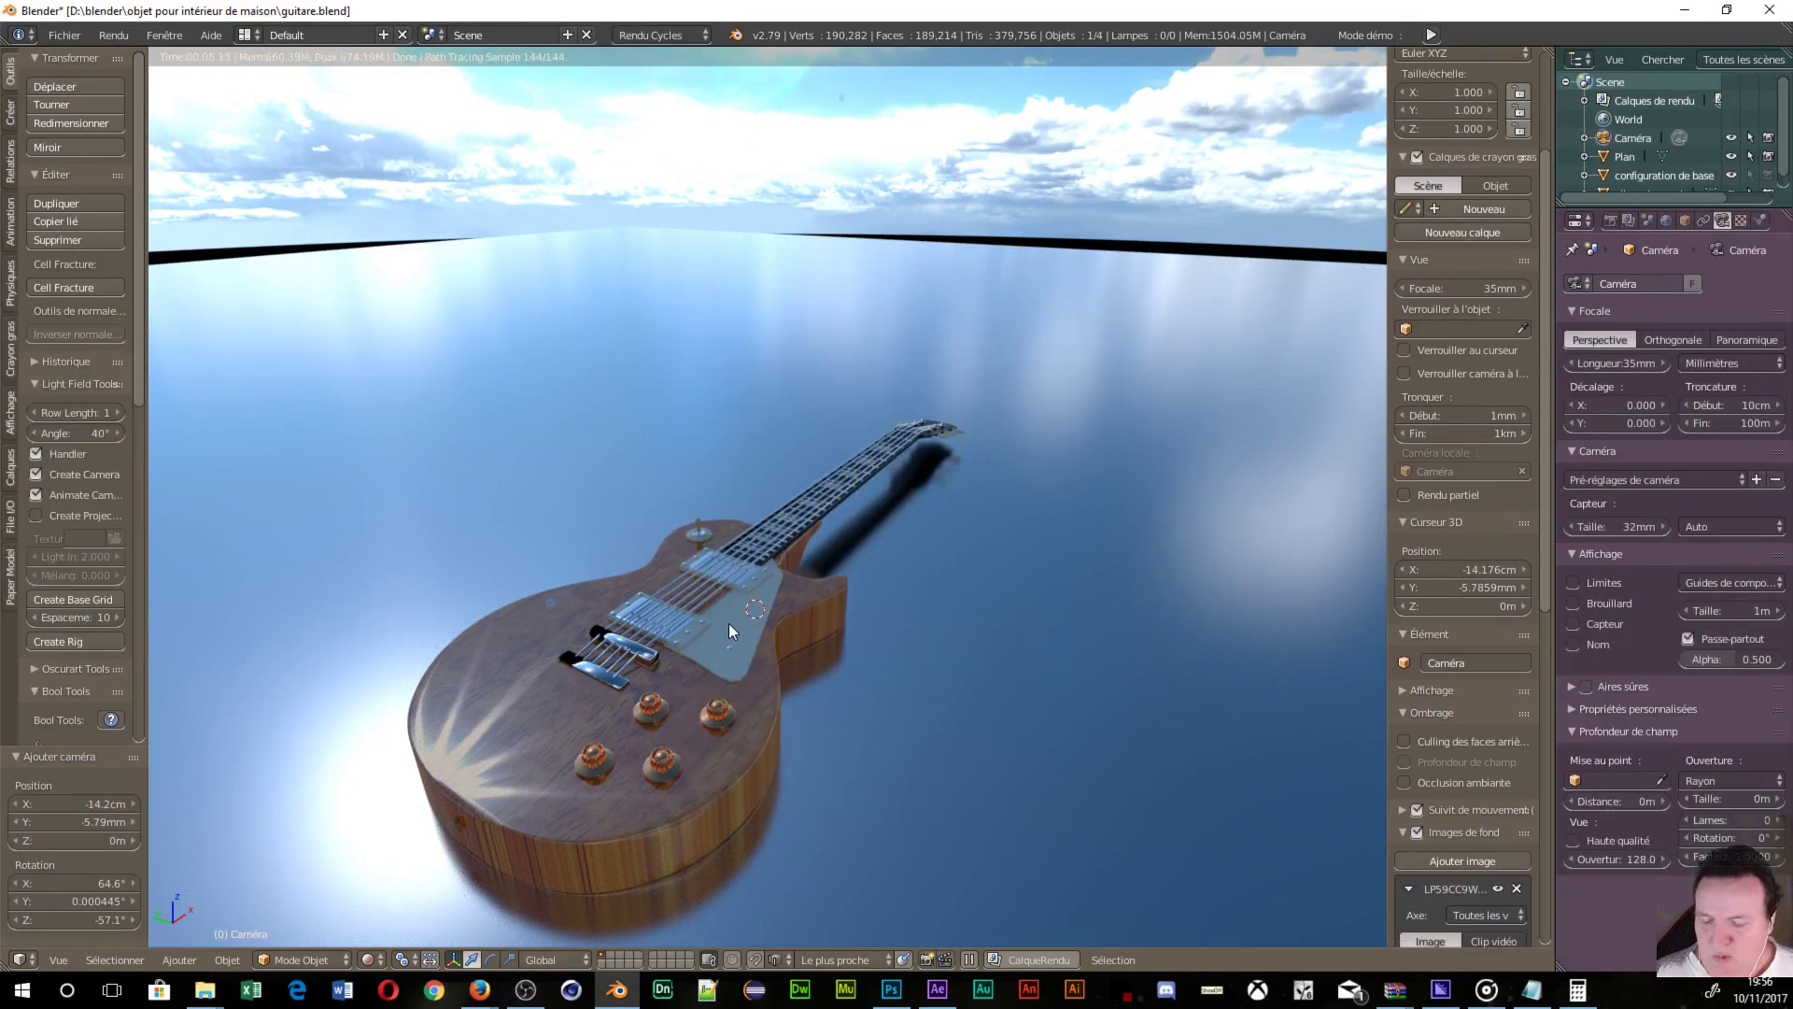
key("ctrl+alt+KP_0")
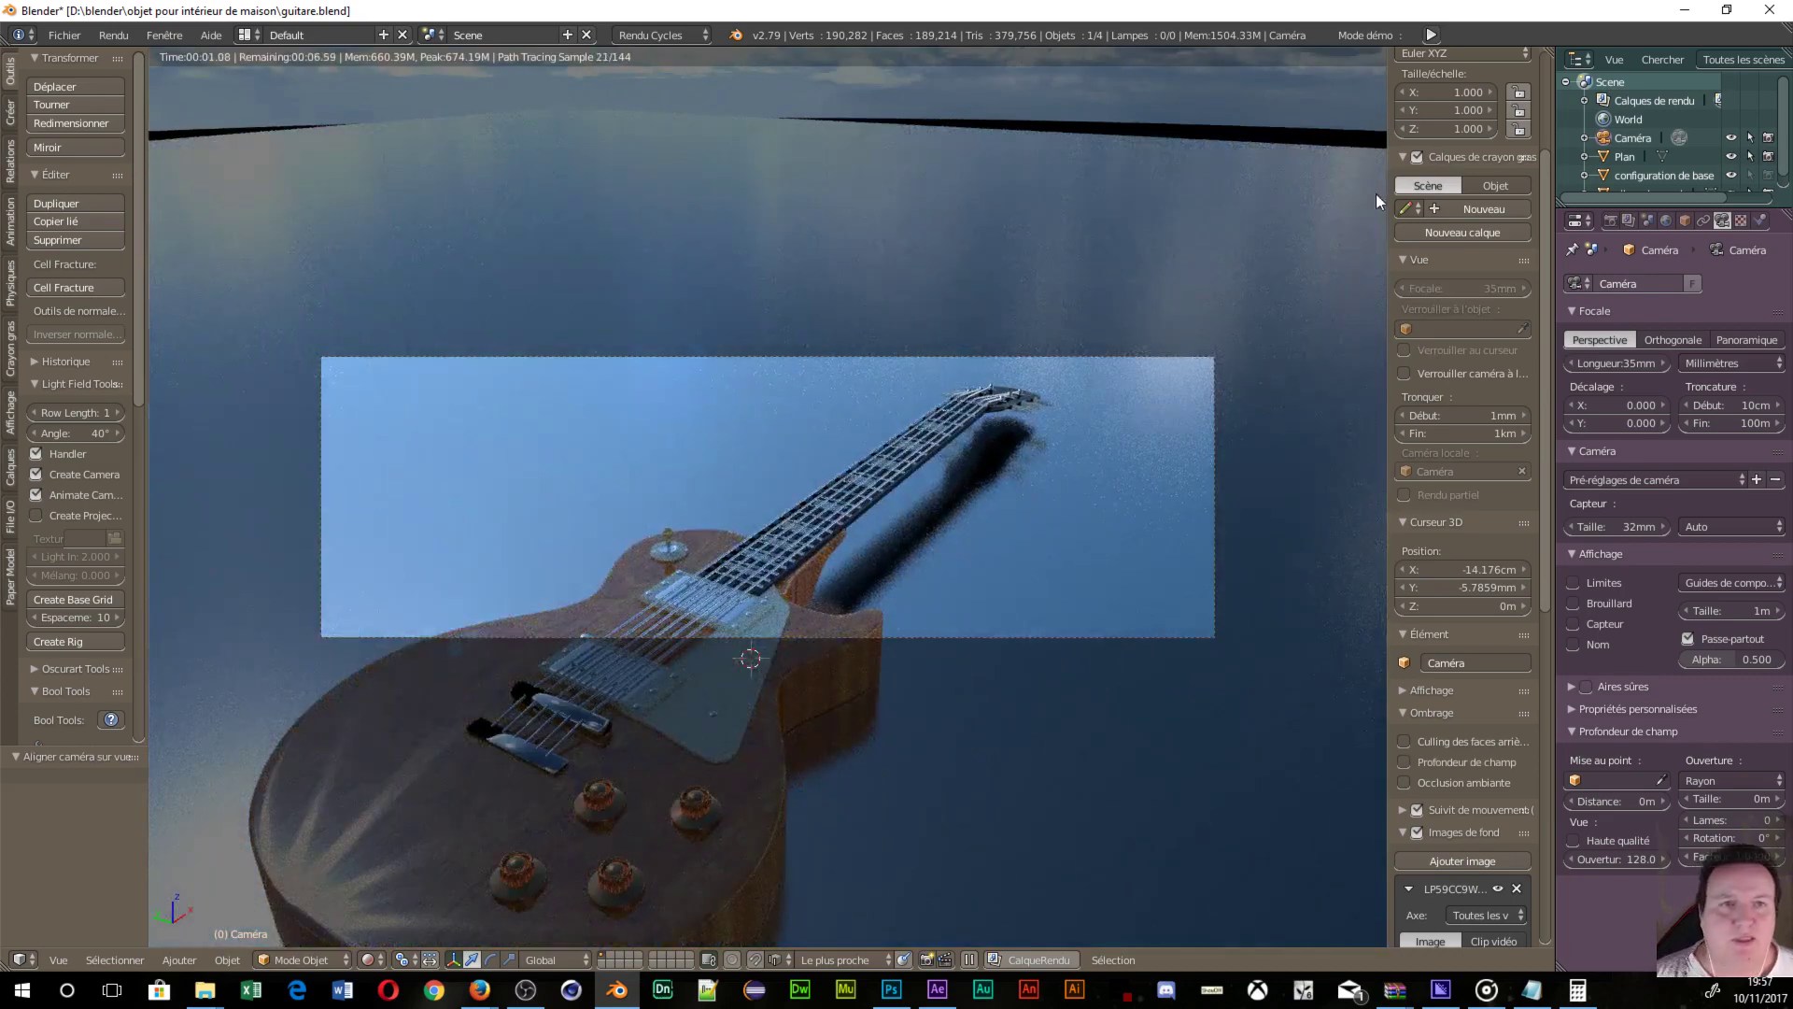
- Set the render resolution to 1920 px by 1080 px
left_click(1611, 220)
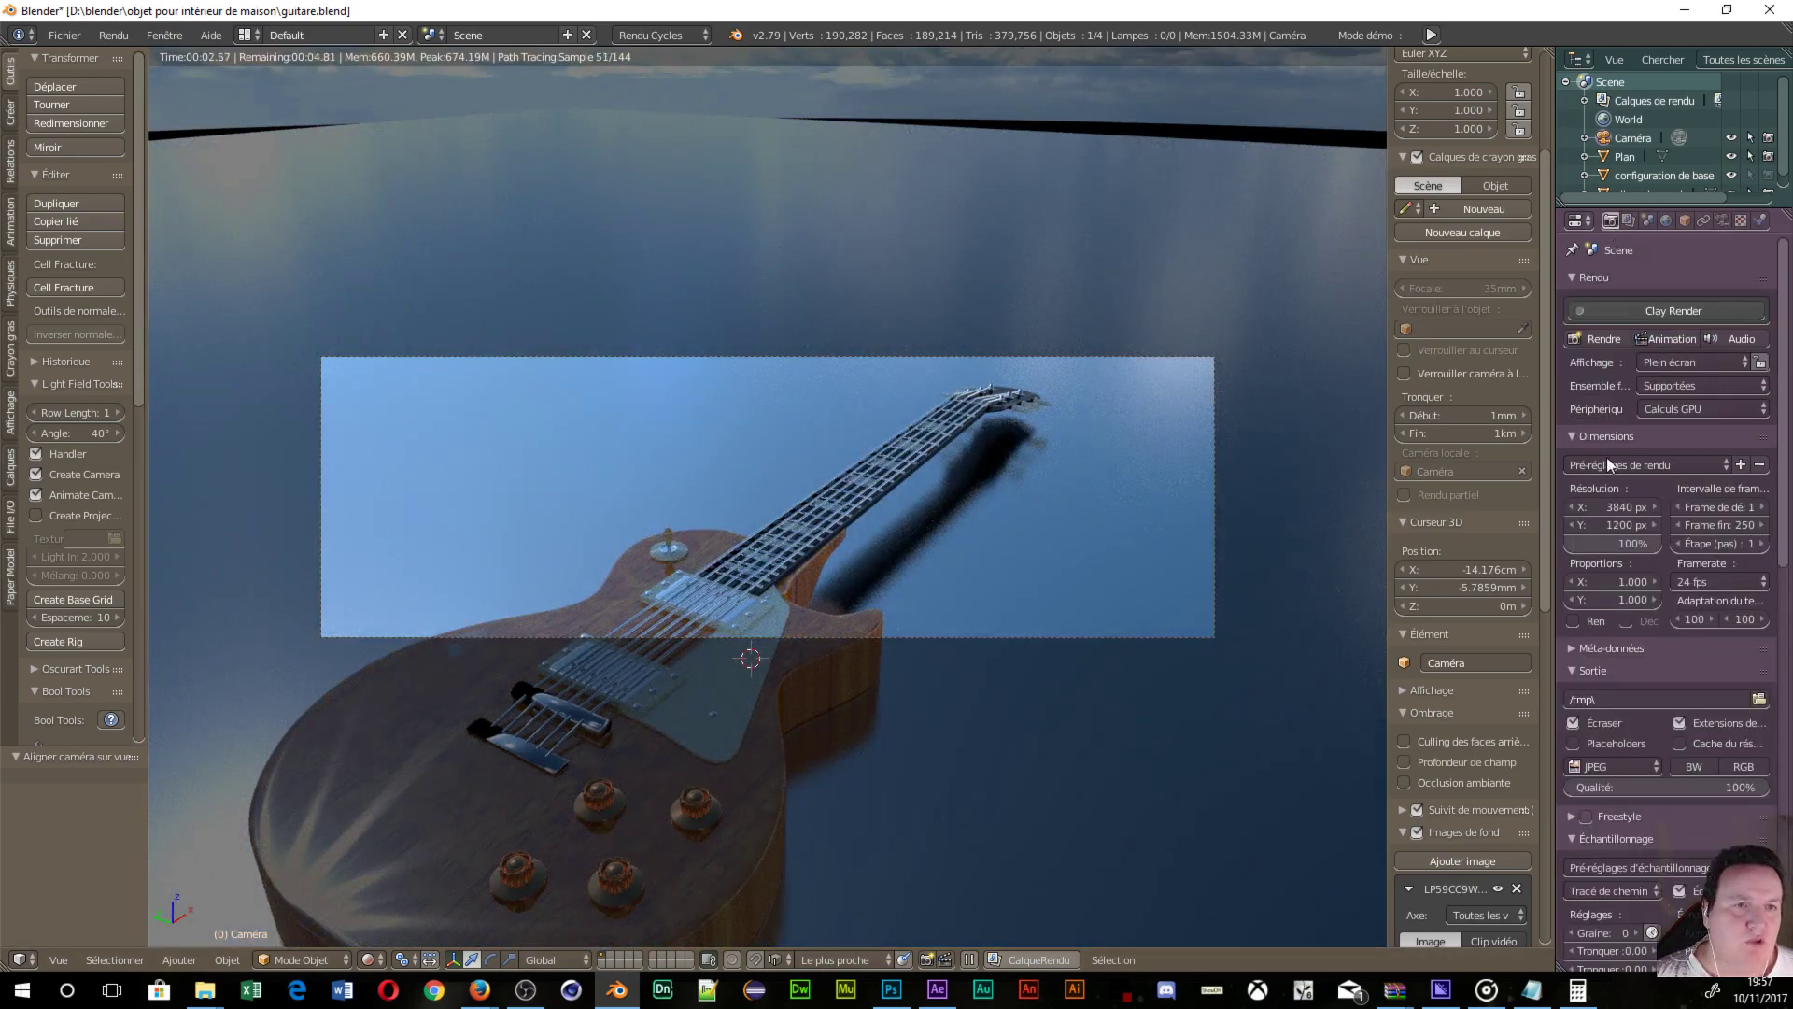
left_click(1612, 527)
key("Return")
left_click(1617, 507)
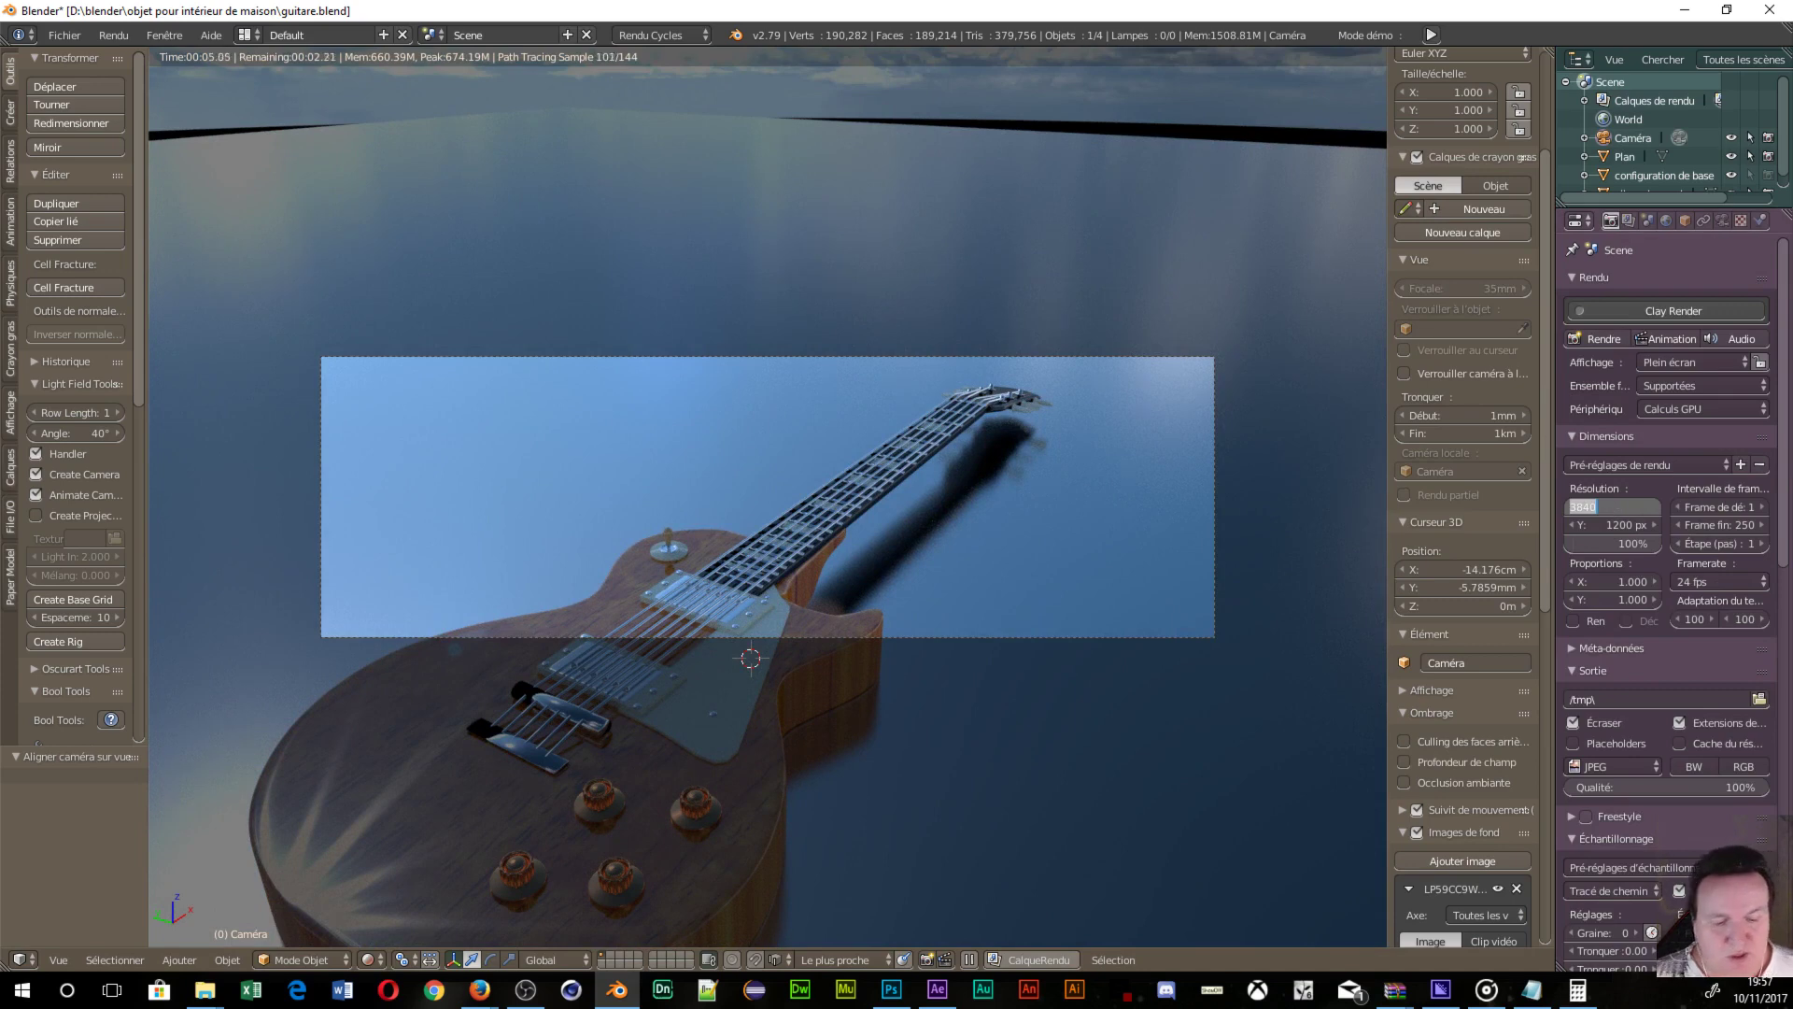
type("1920")
key("Tab")
type("120")
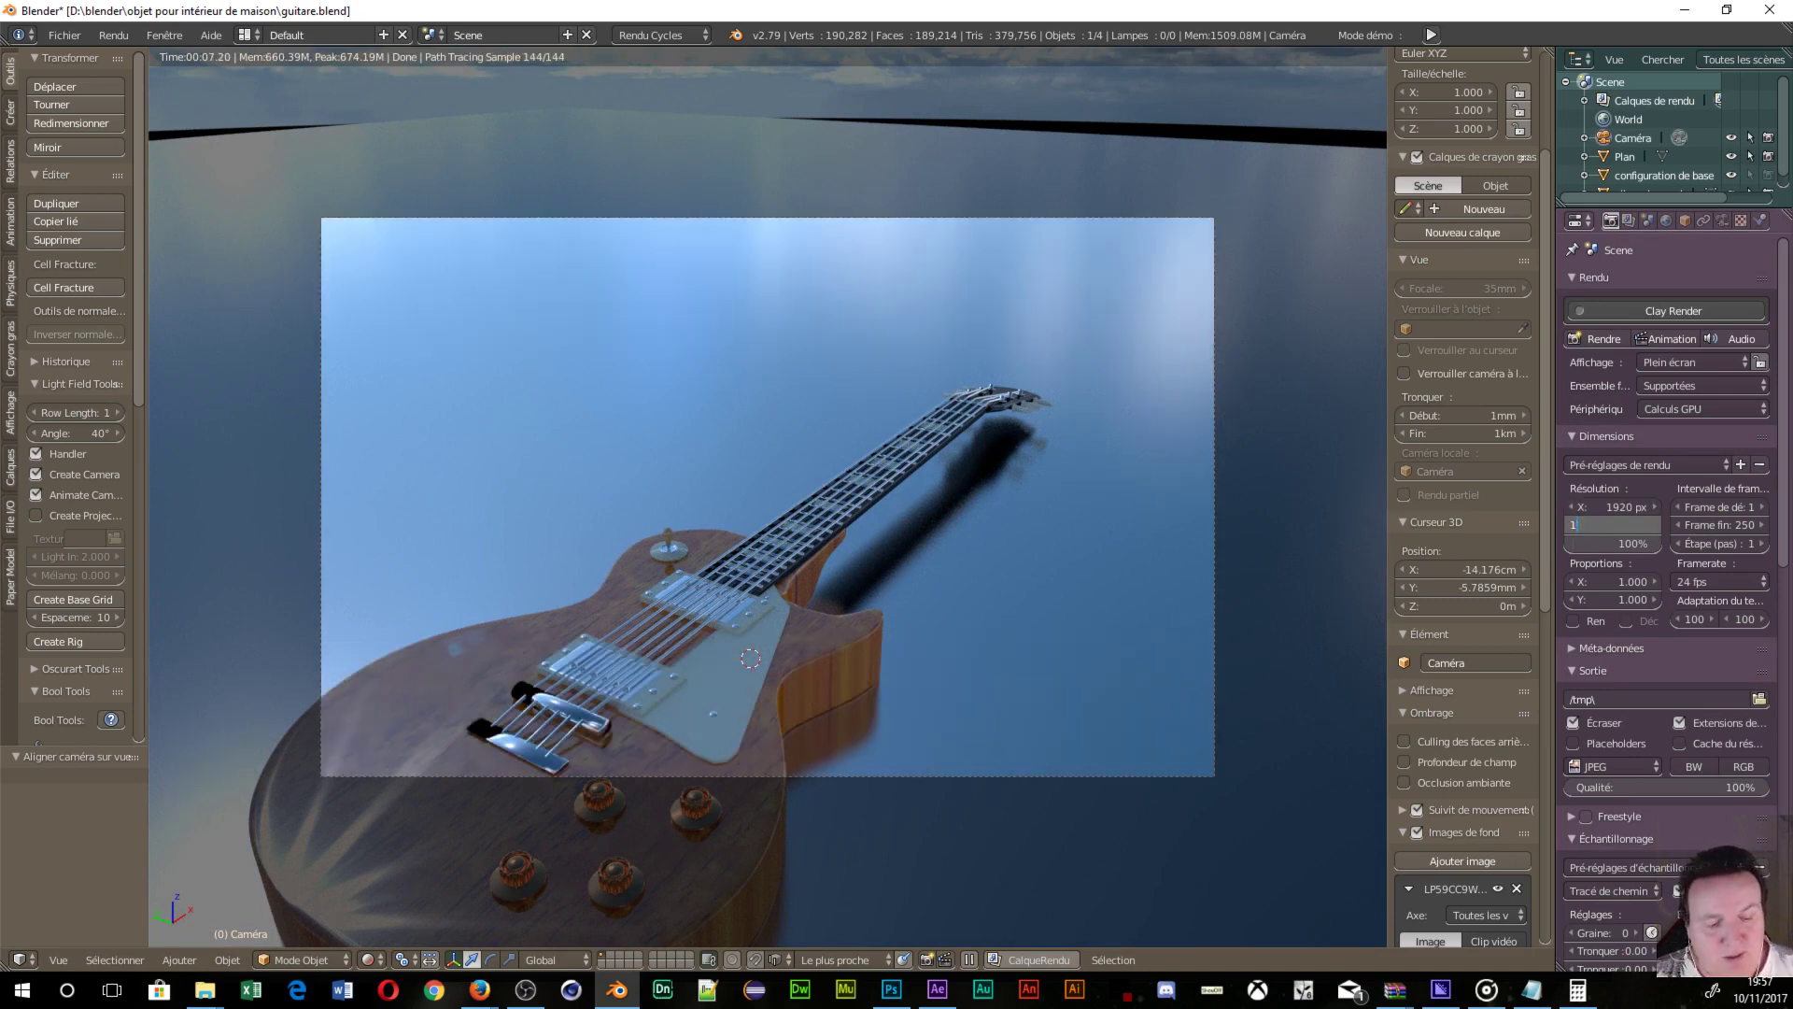
type("080")
key("Return")
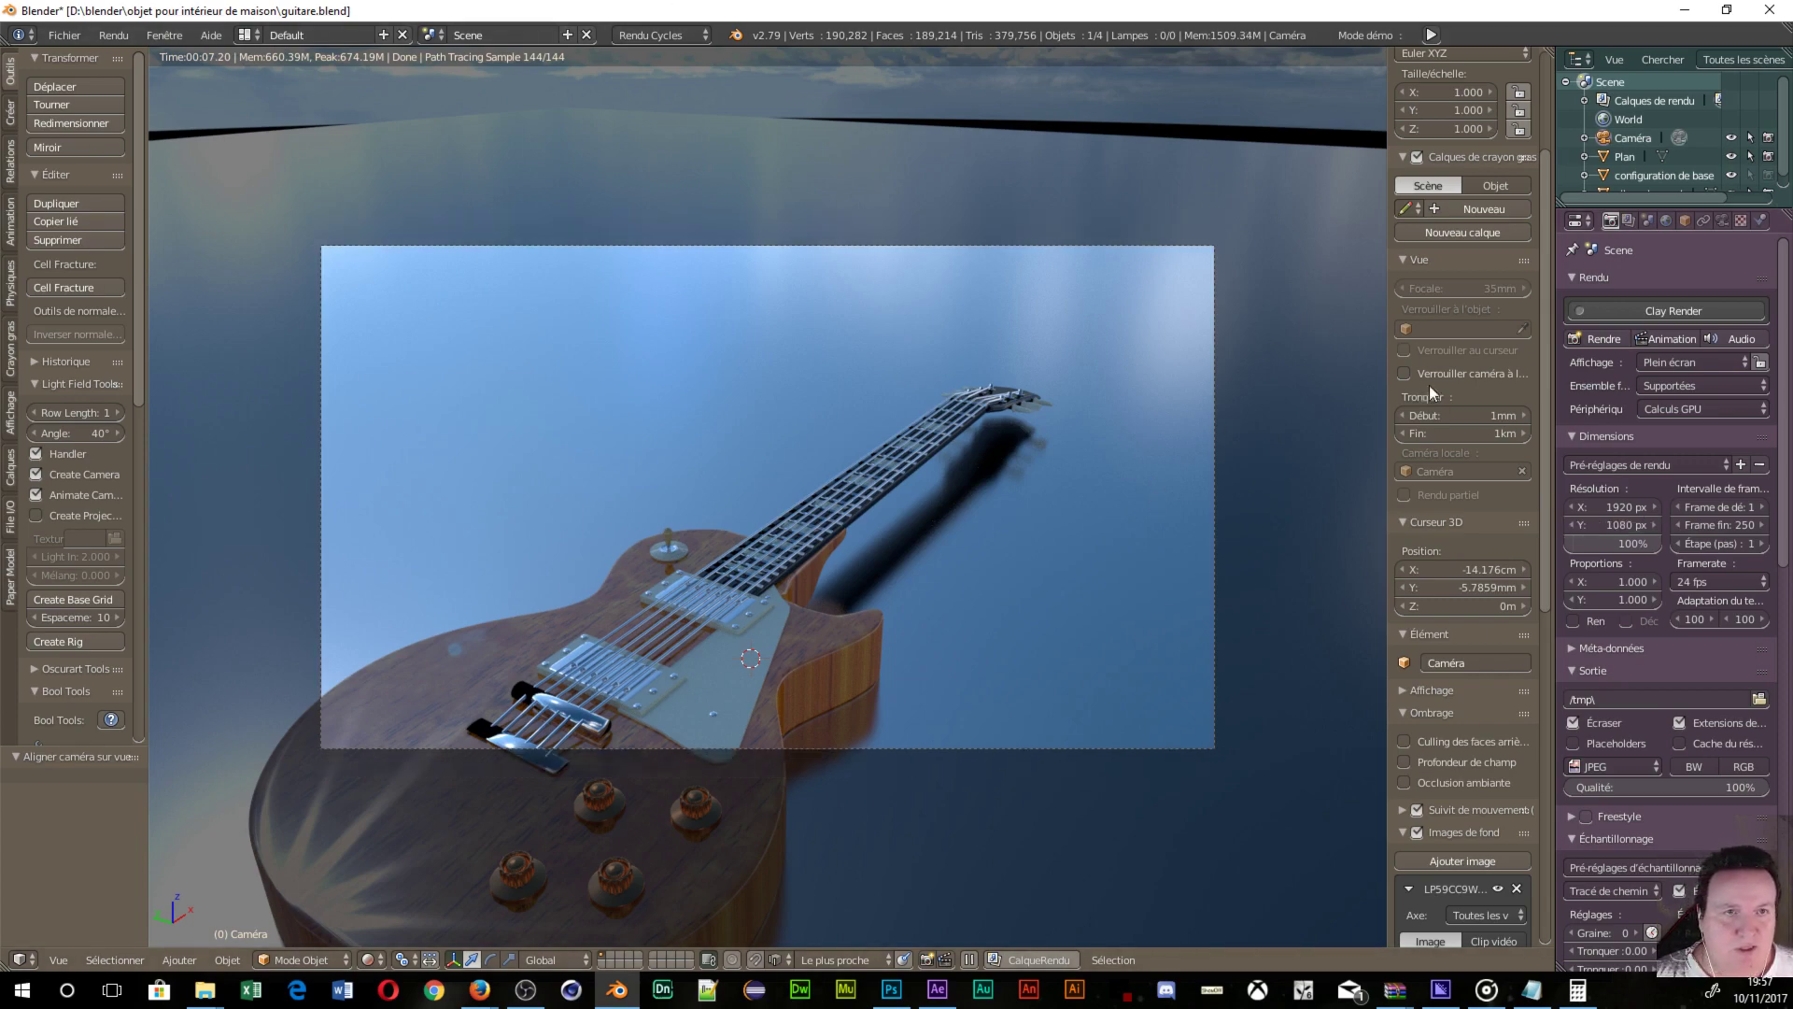
- Lock the camera to the view and reframe it so the whole guitar fits, with the headstock in the foreground
left_click(1404, 374)
middle_click_drag(709, 601, 707, 555)
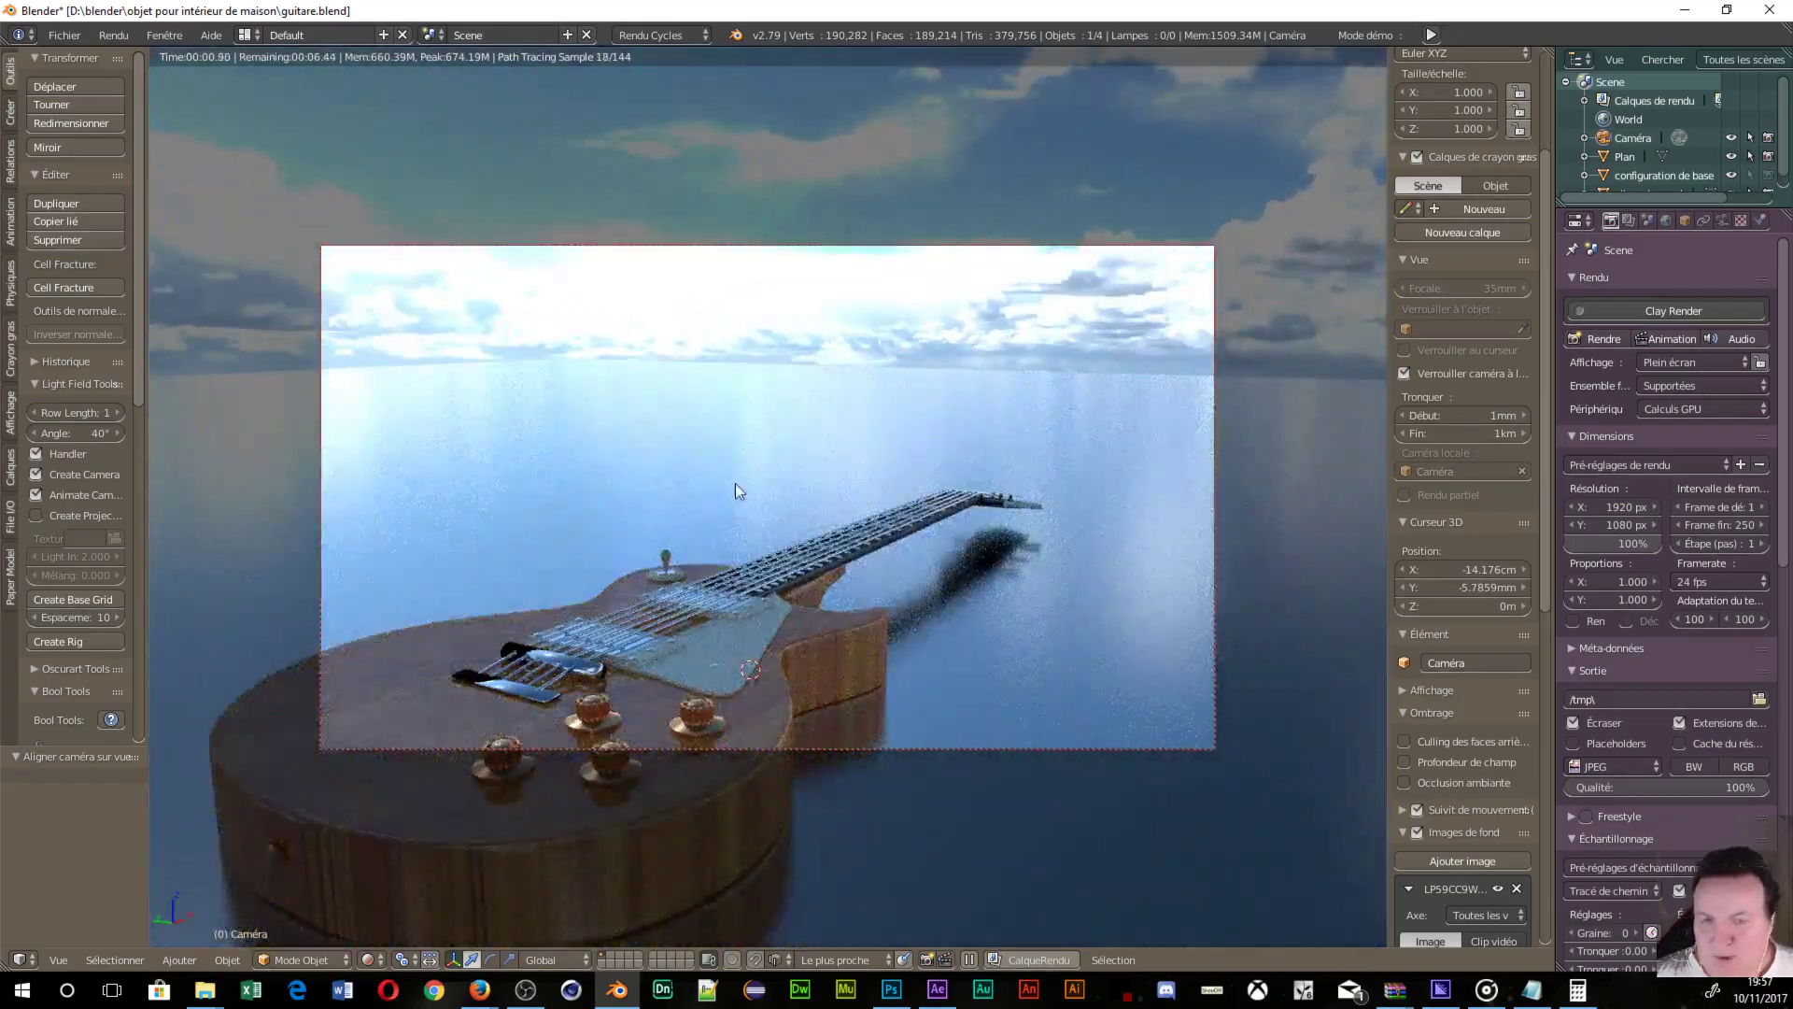
middle_click_drag(732, 493, 1009, 542)
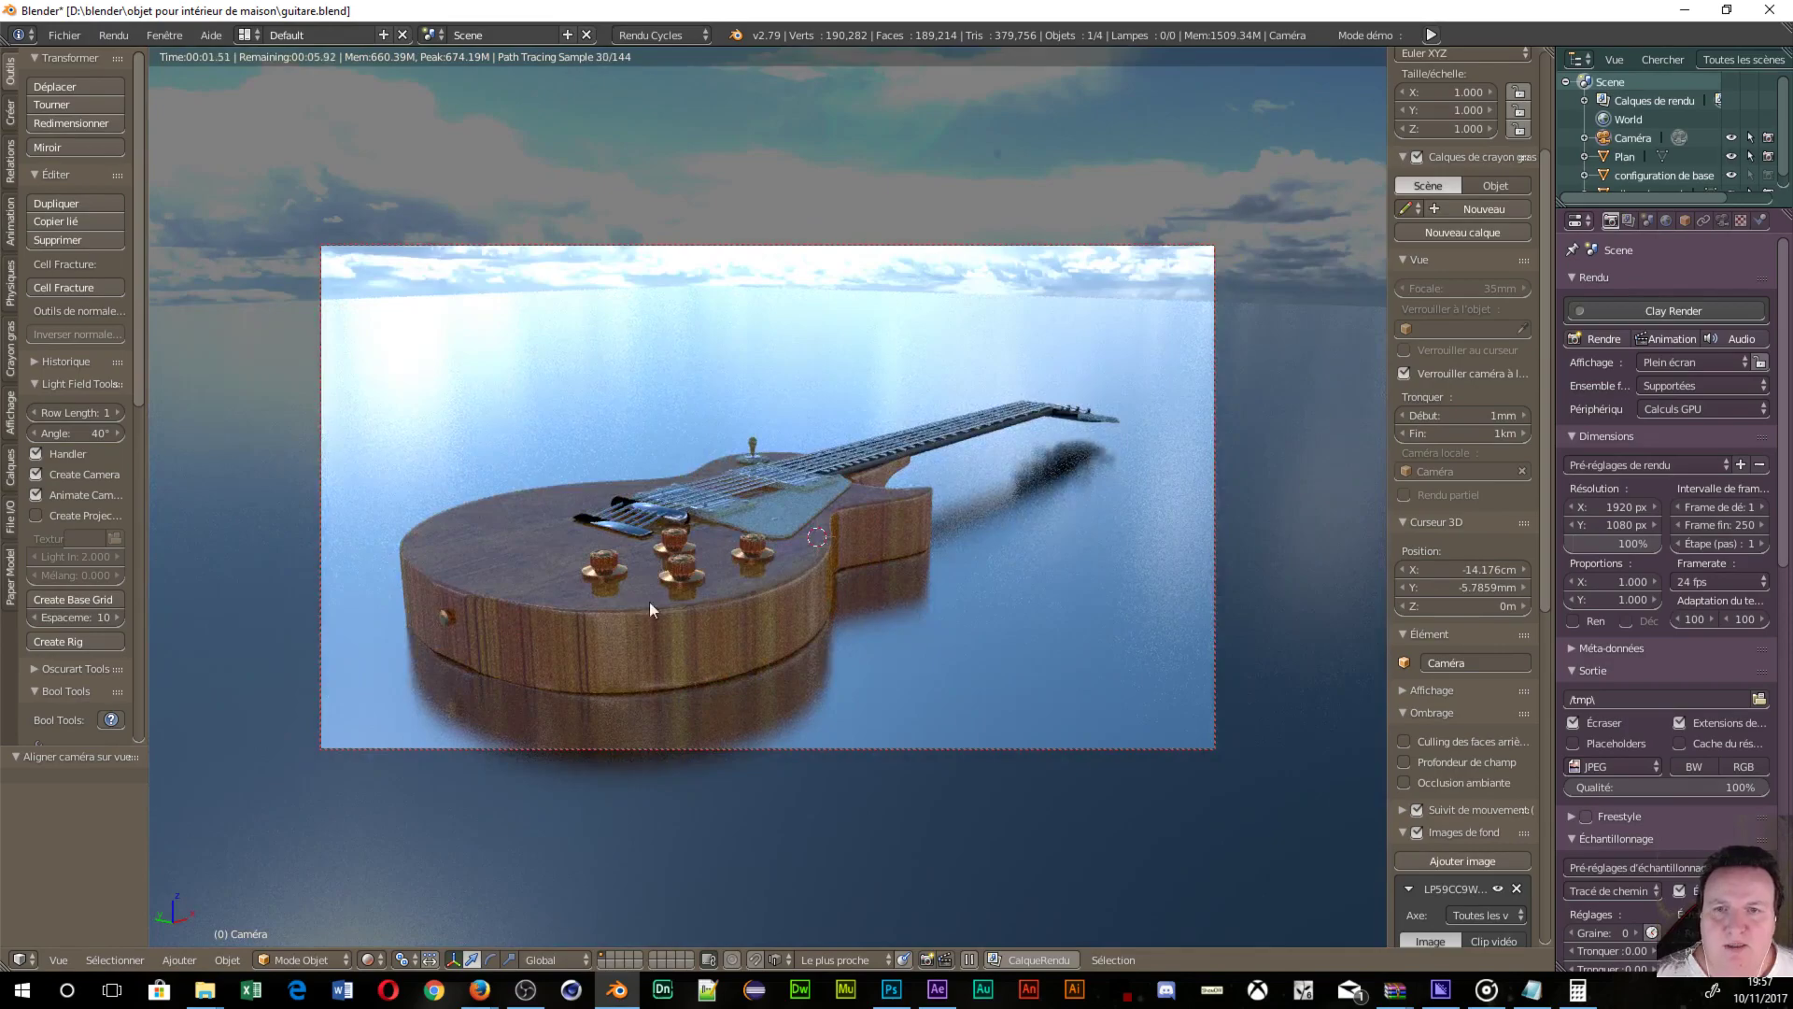
middle_click_drag(923, 604, 241, 591)
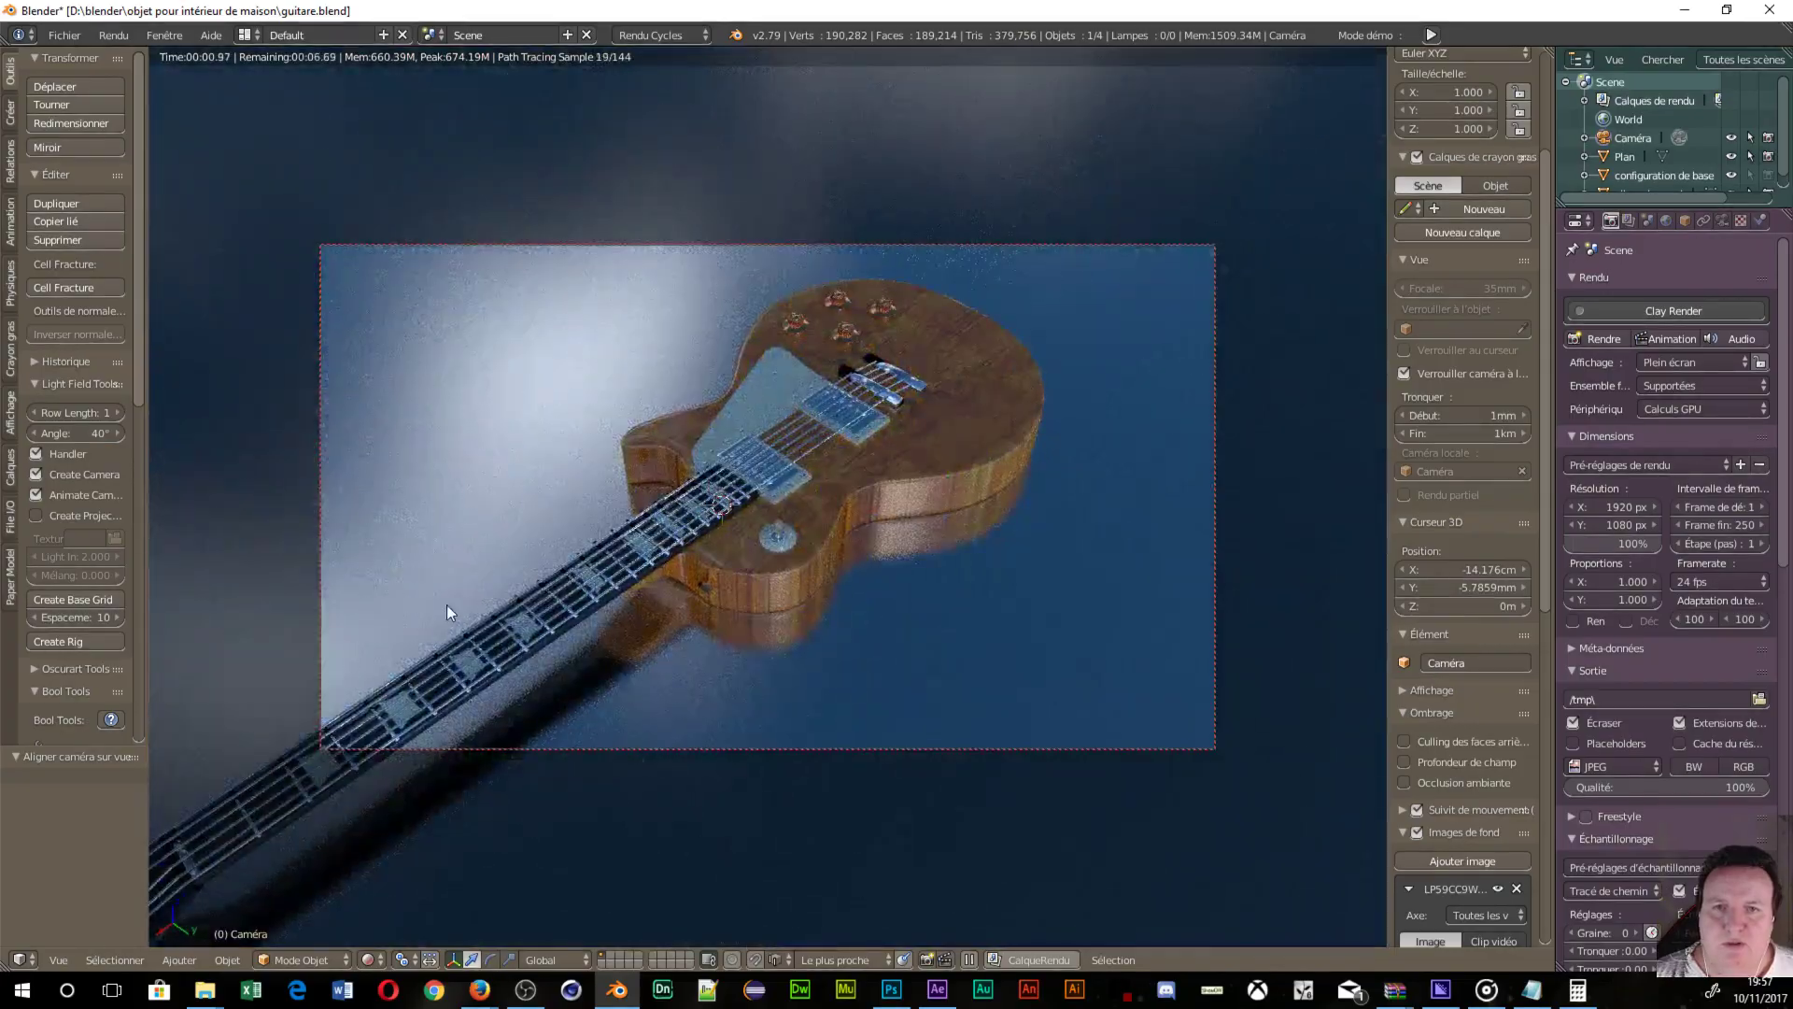
middle_click_drag(447, 603, 697, 562)
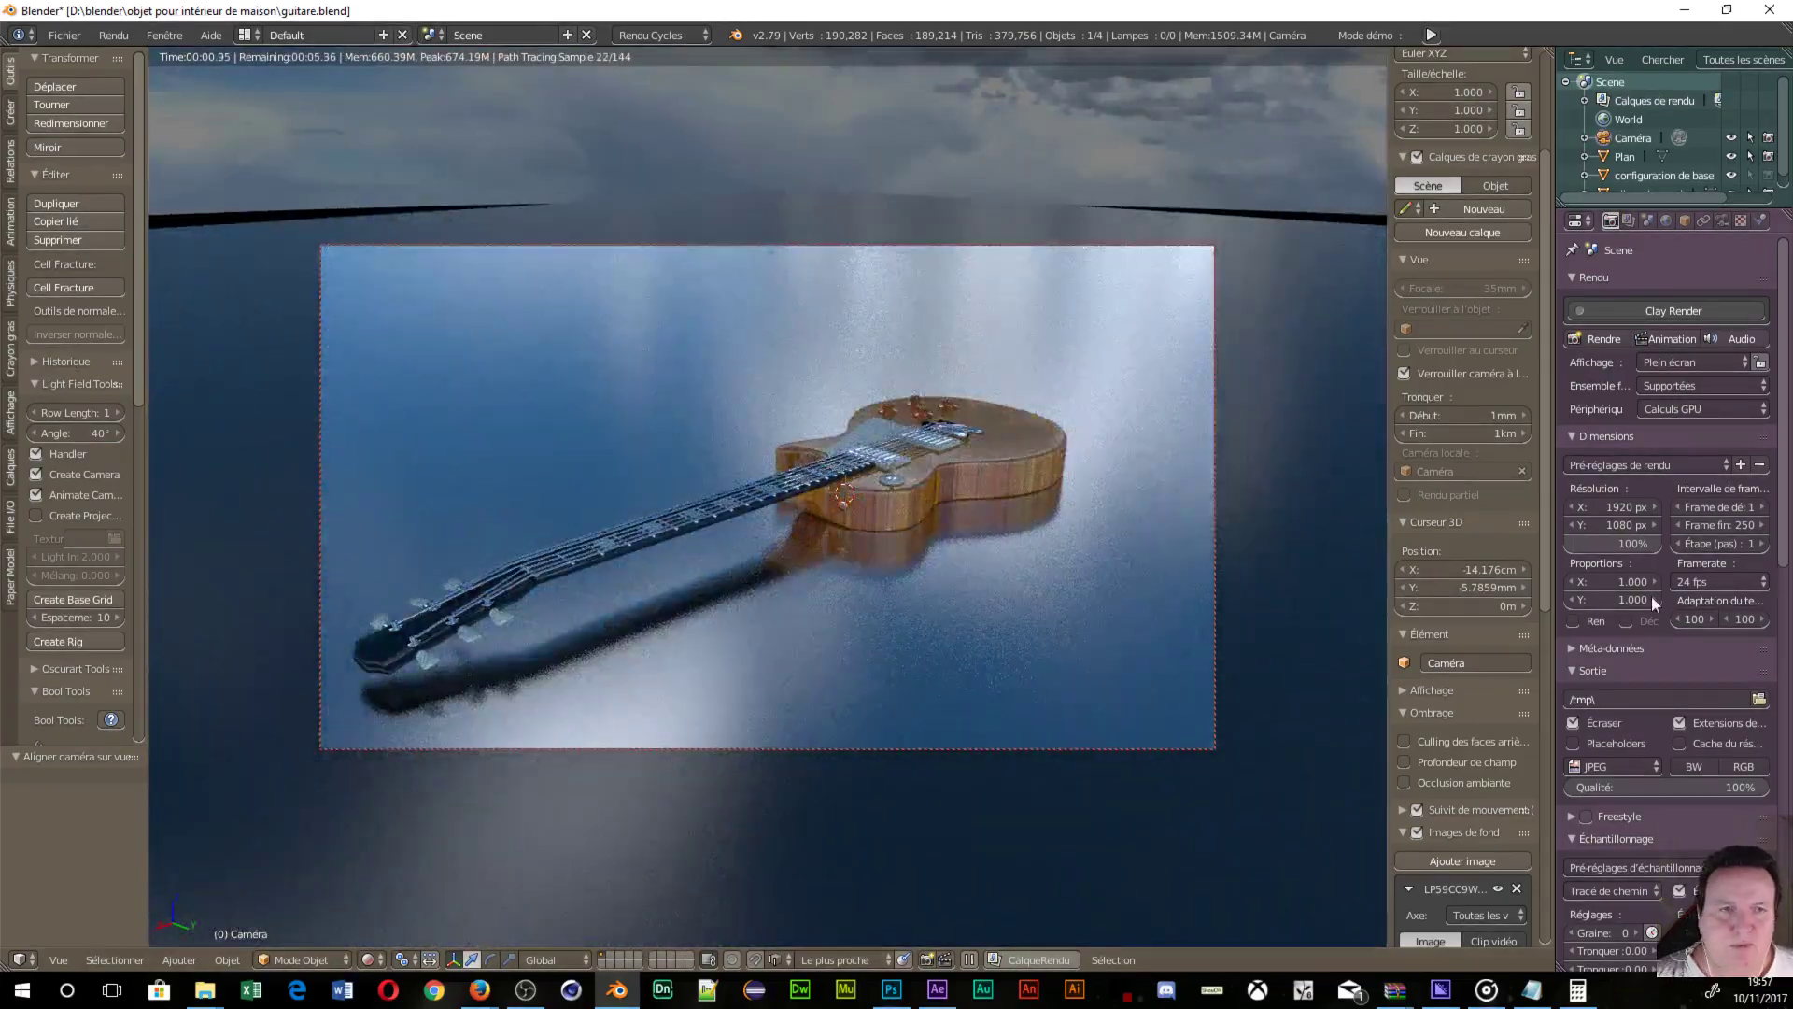
- Set the camera's passepartout alpha to 1.000
left_click(1722, 222)
left_click_drag(1713, 665, 1779, 667)
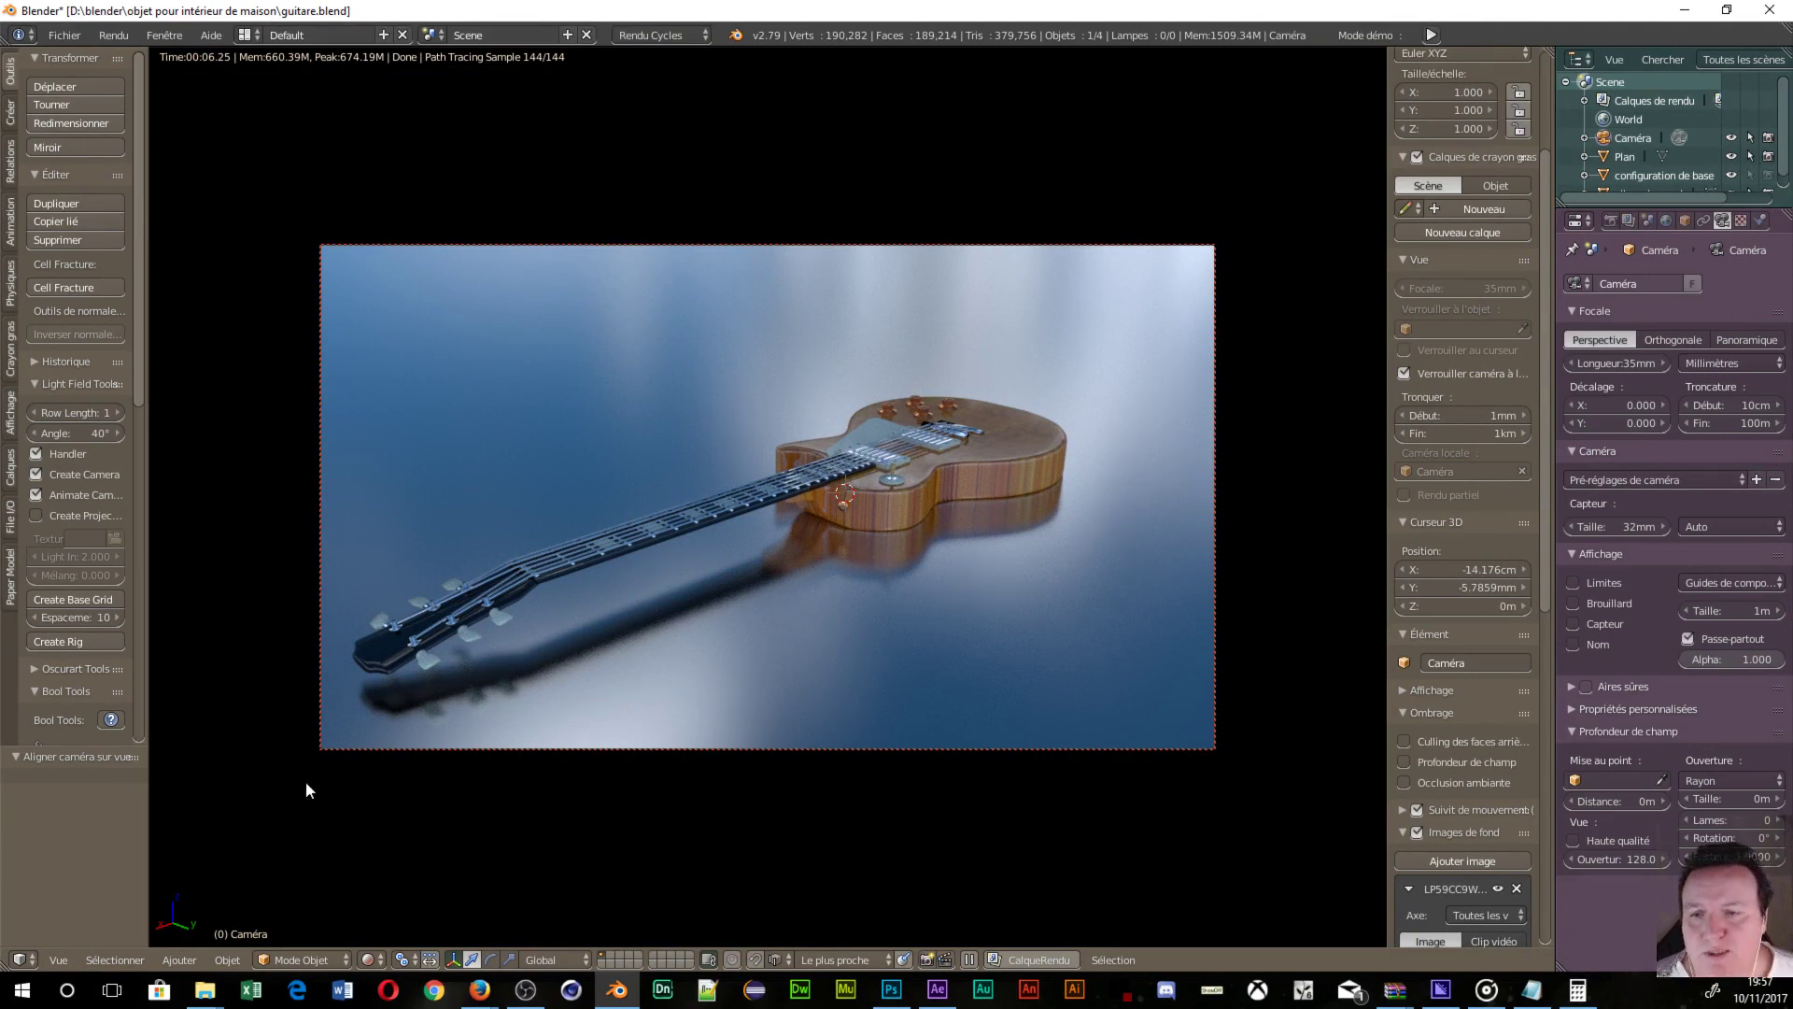
- Switch the viewport shading to wireframe and turn off the background images
left_click(376, 961)
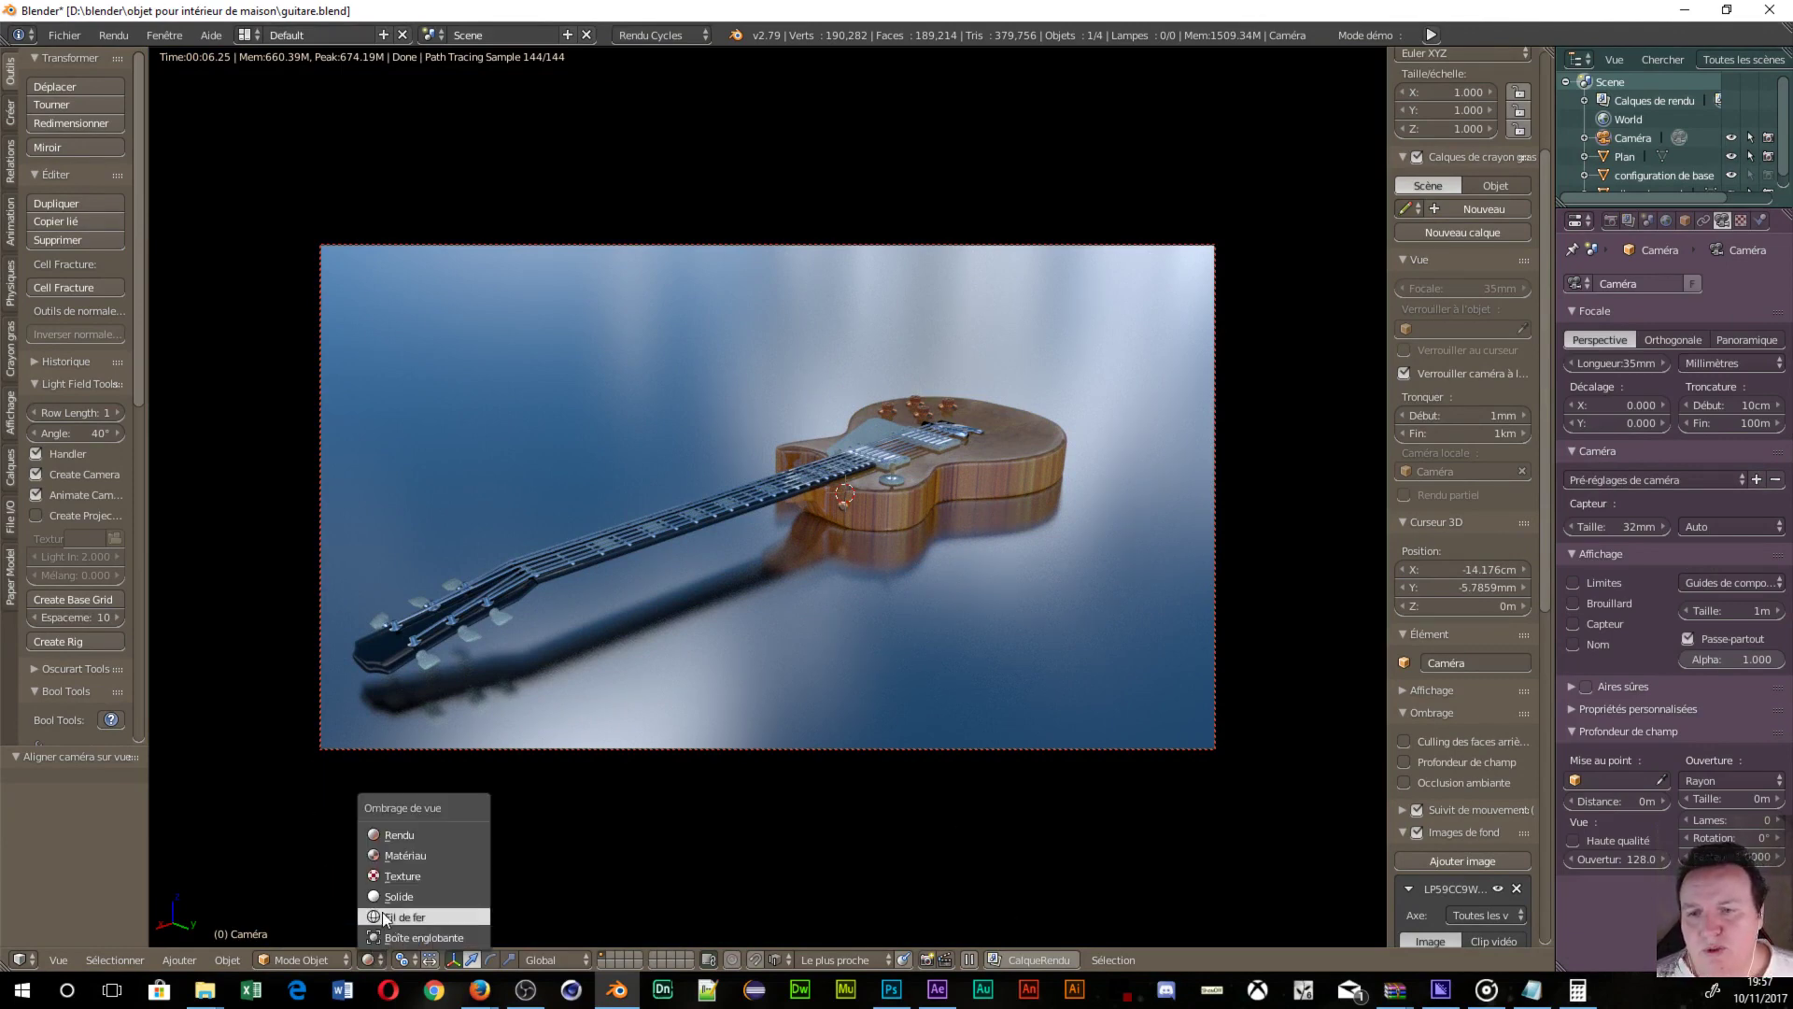
left_click(392, 917)
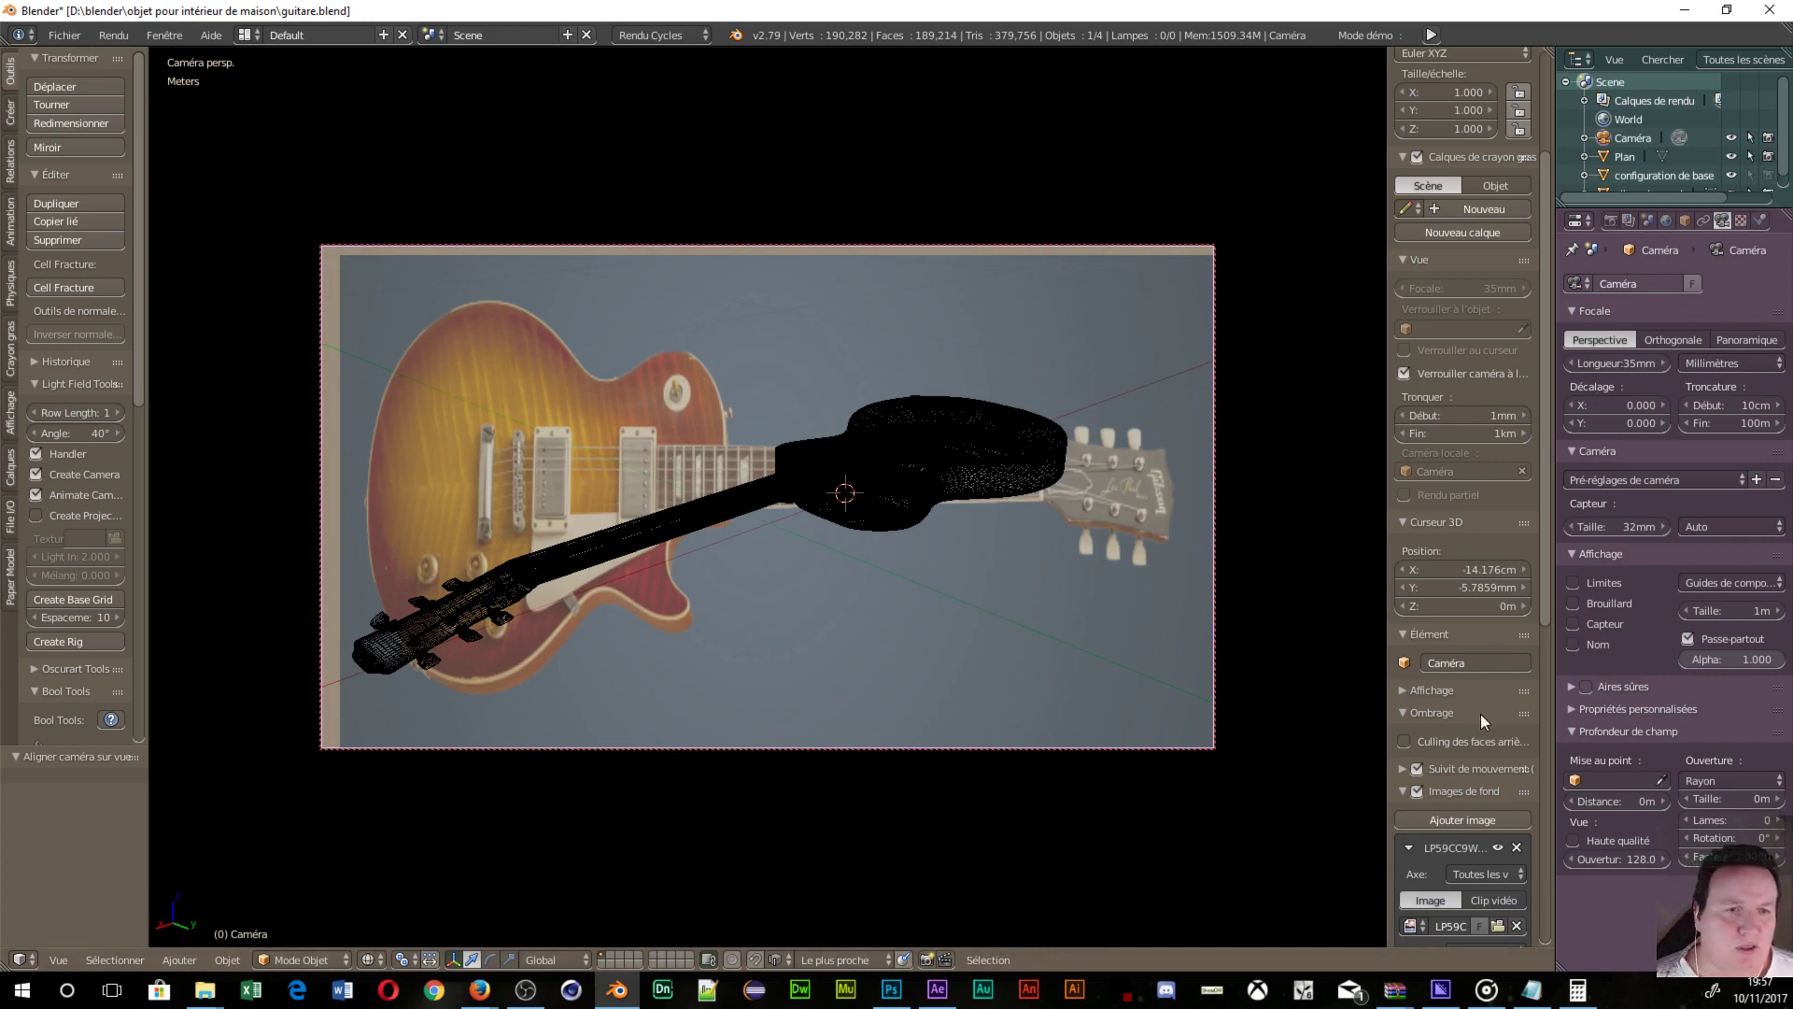
left_click(1409, 792)
left_click(1419, 792)
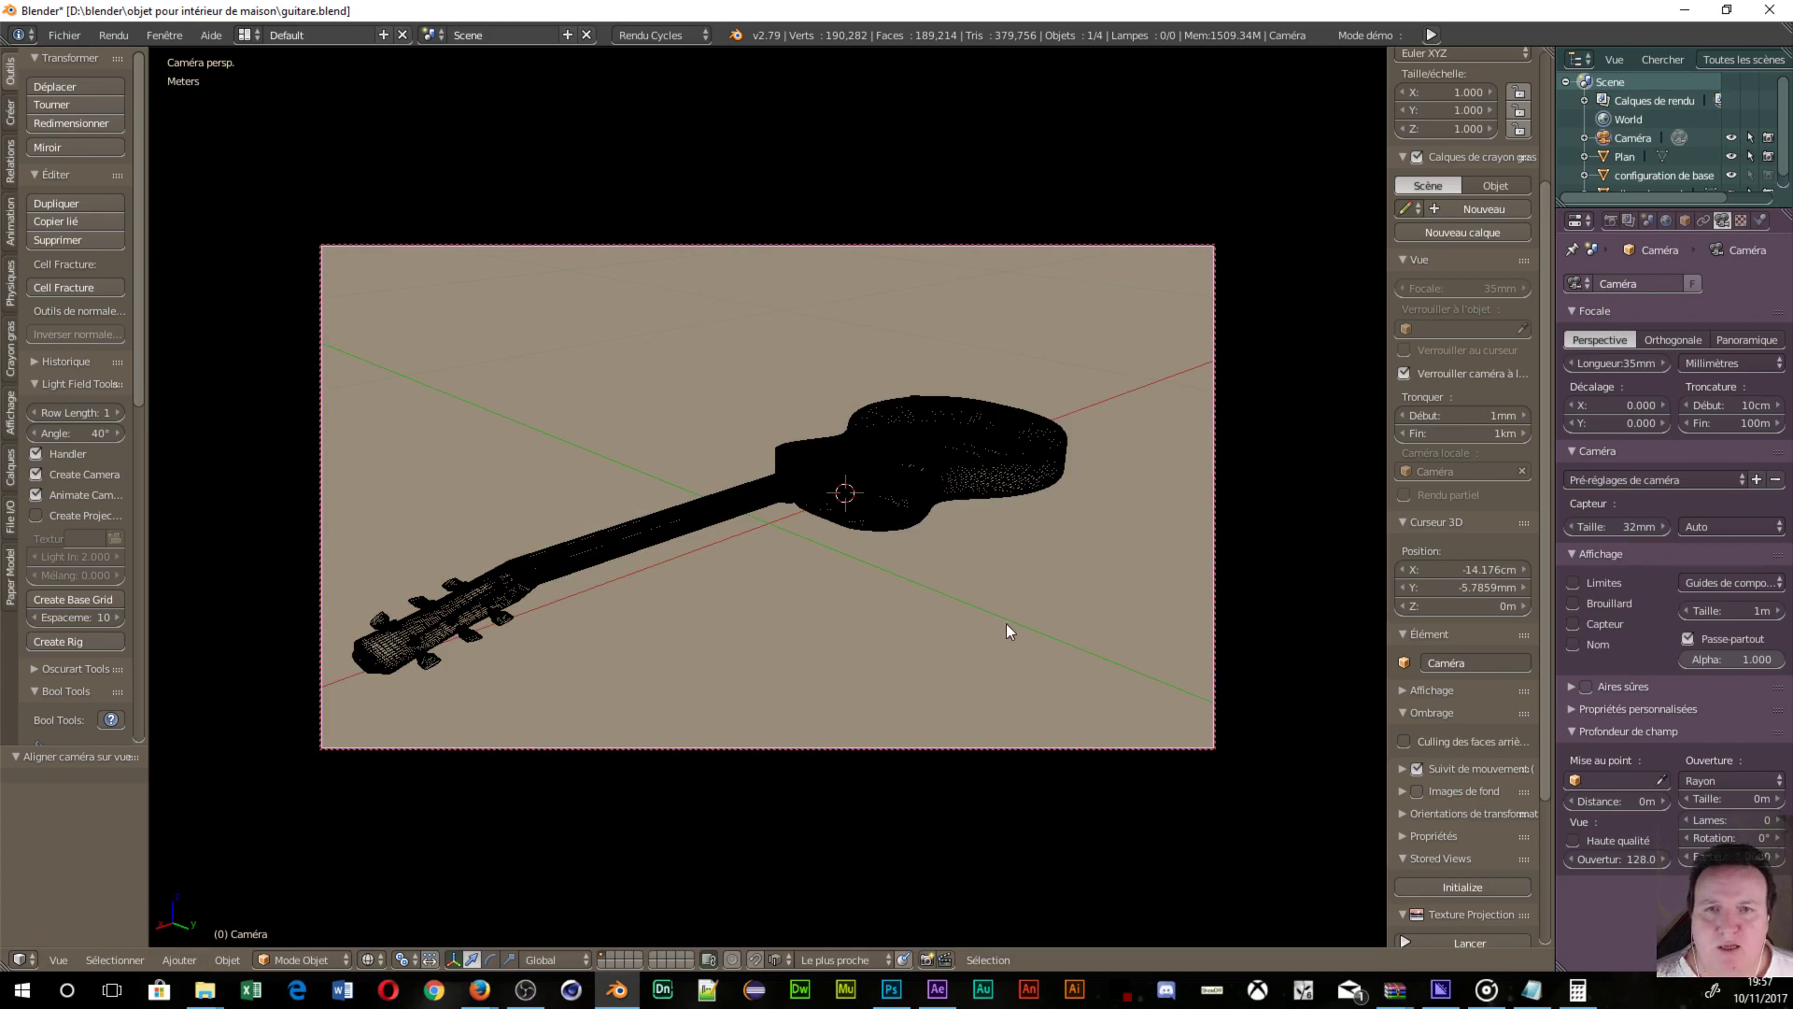
scroll(1023, 623, "up", 4)
scroll(1024, 626, "down", 4)
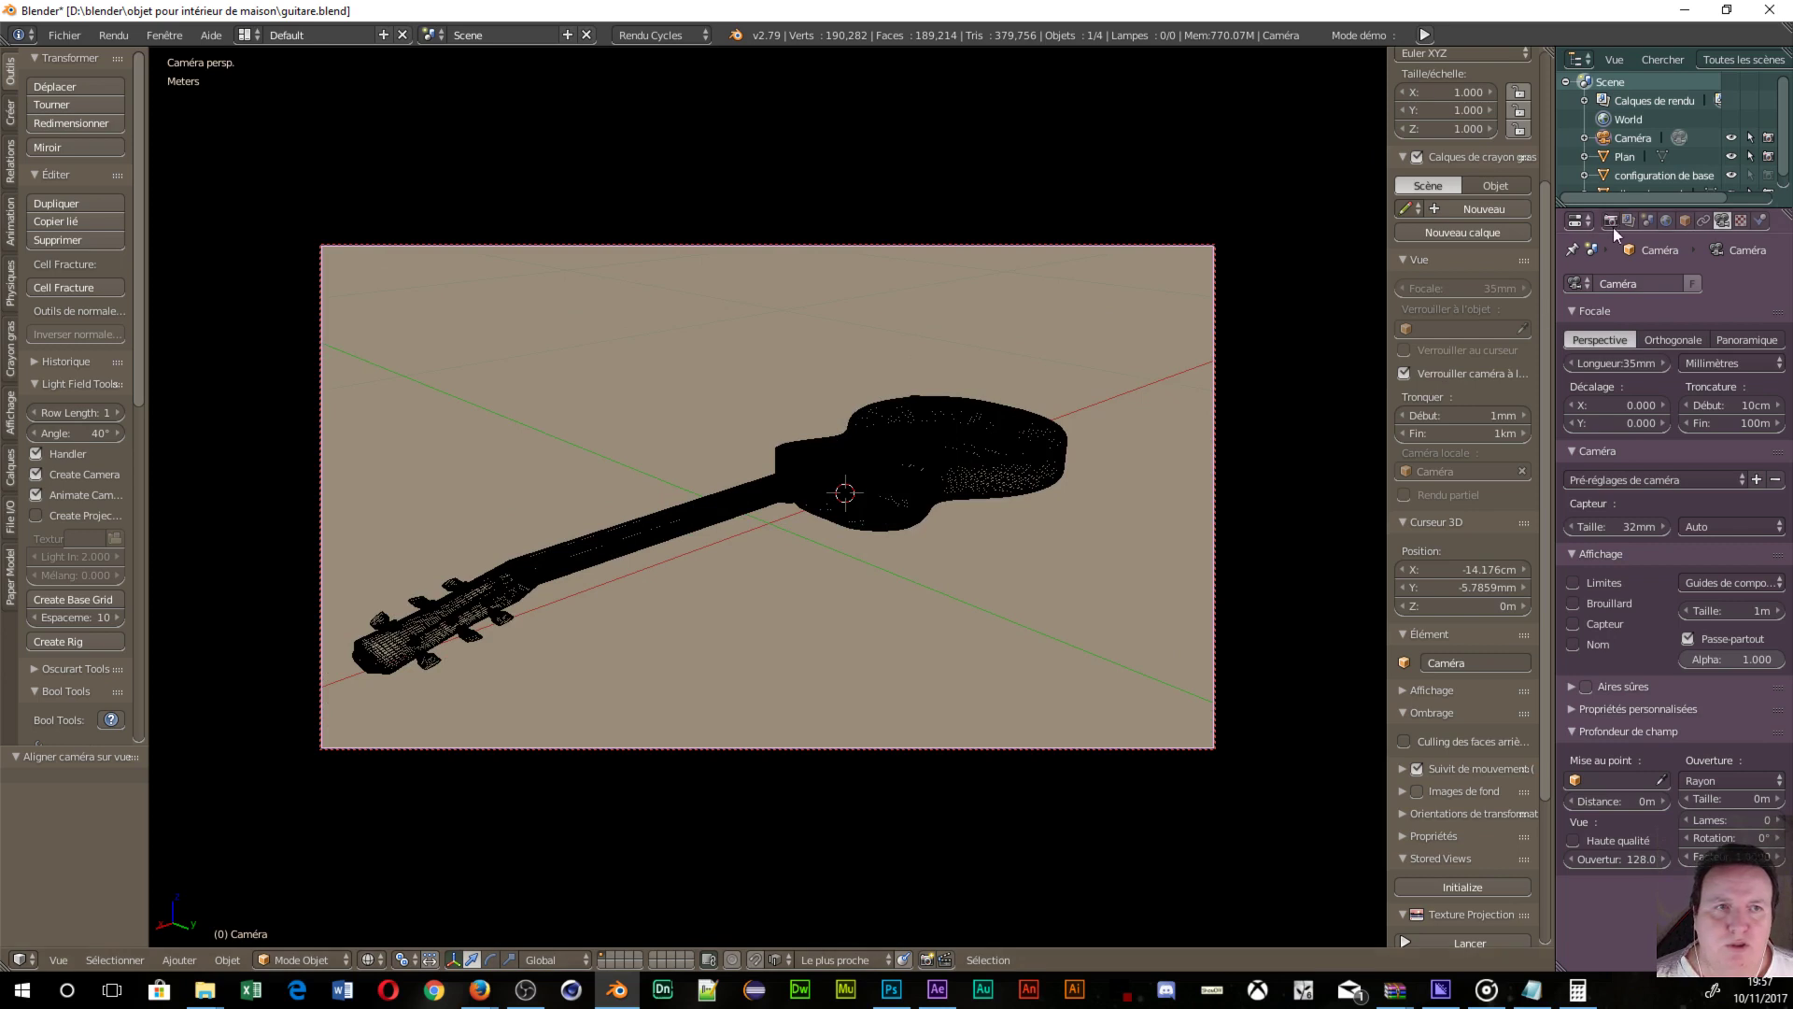
- Select the guitar, render the camera view as a still image, inspect the render and return to the 3D view
right_click(889, 465)
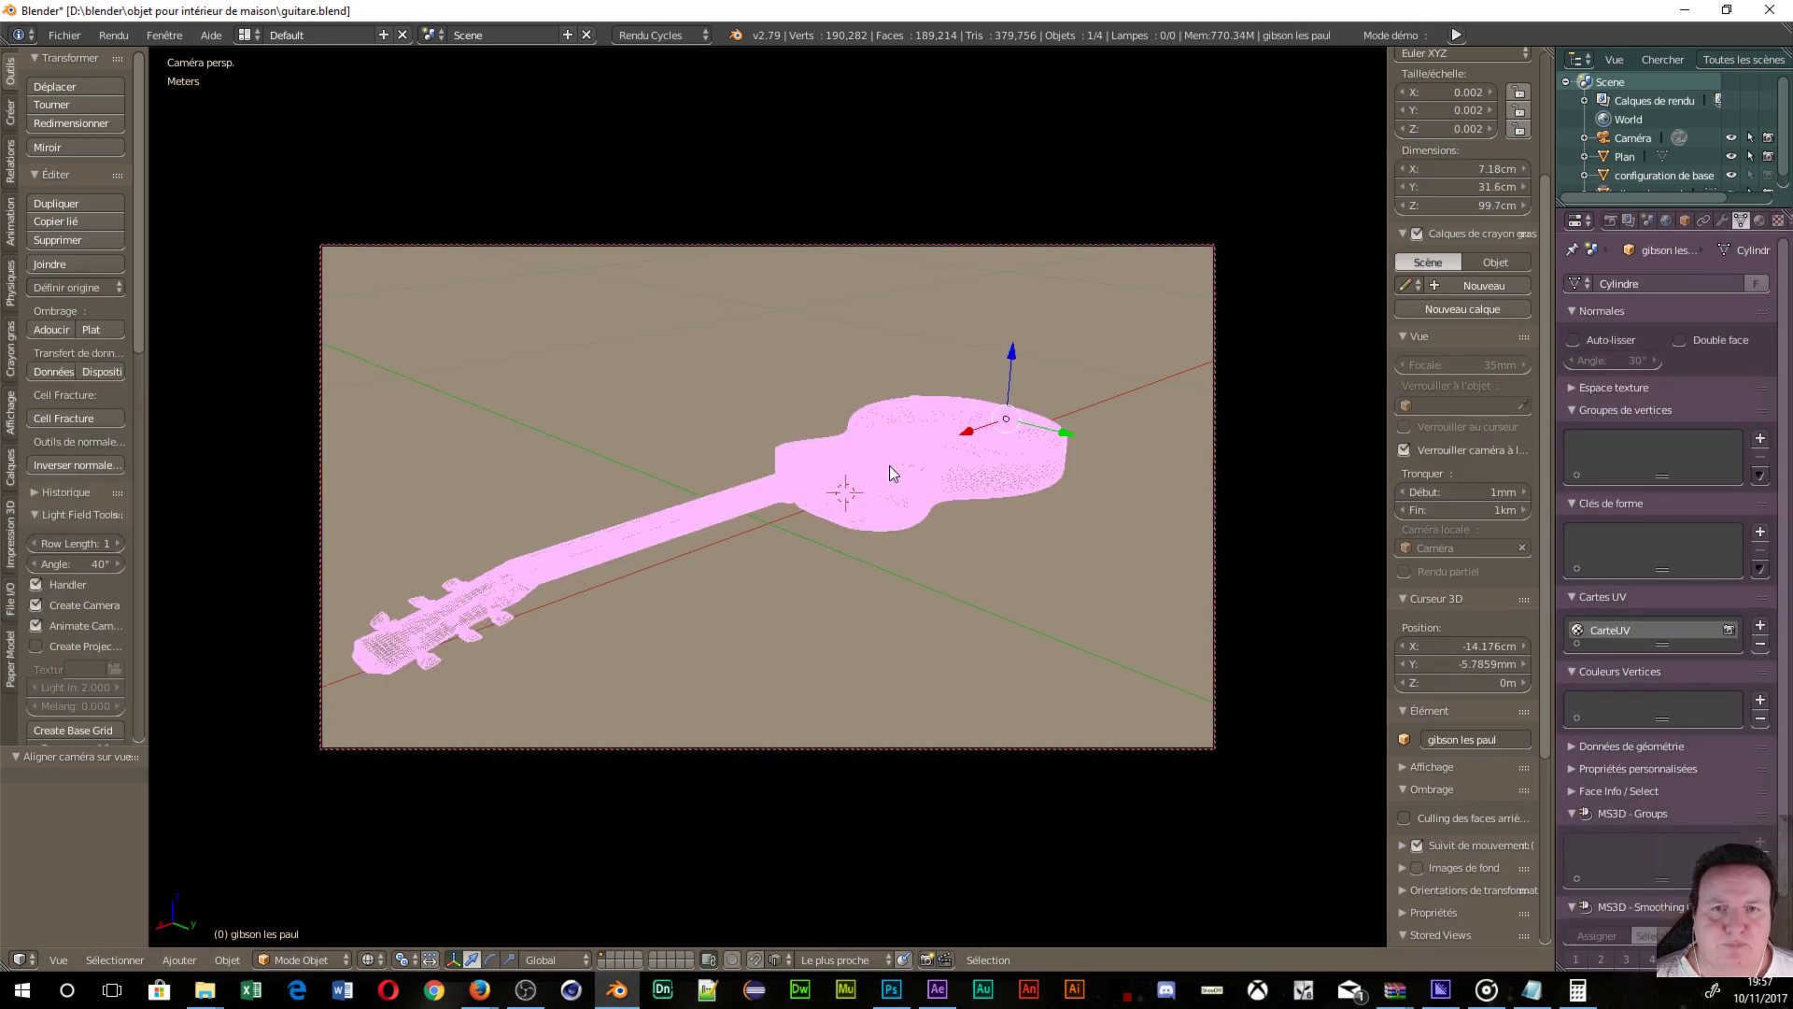
left_click(1721, 221)
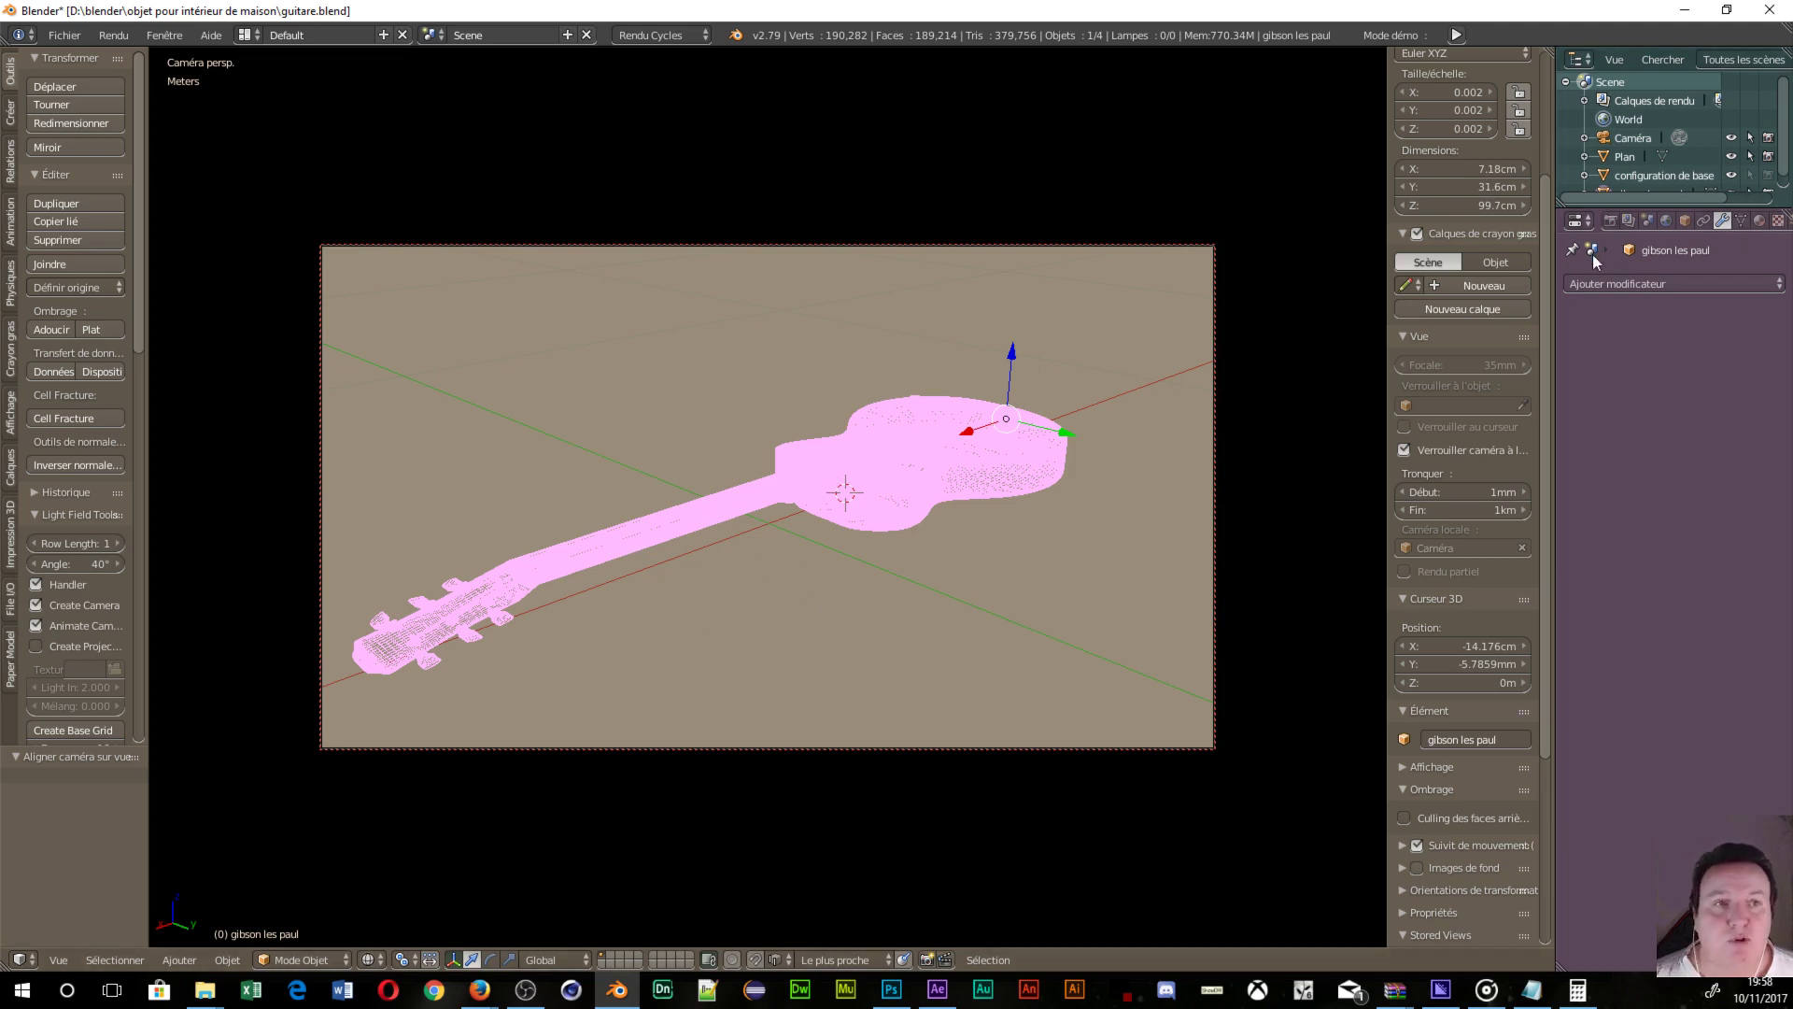
left_click(1611, 220)
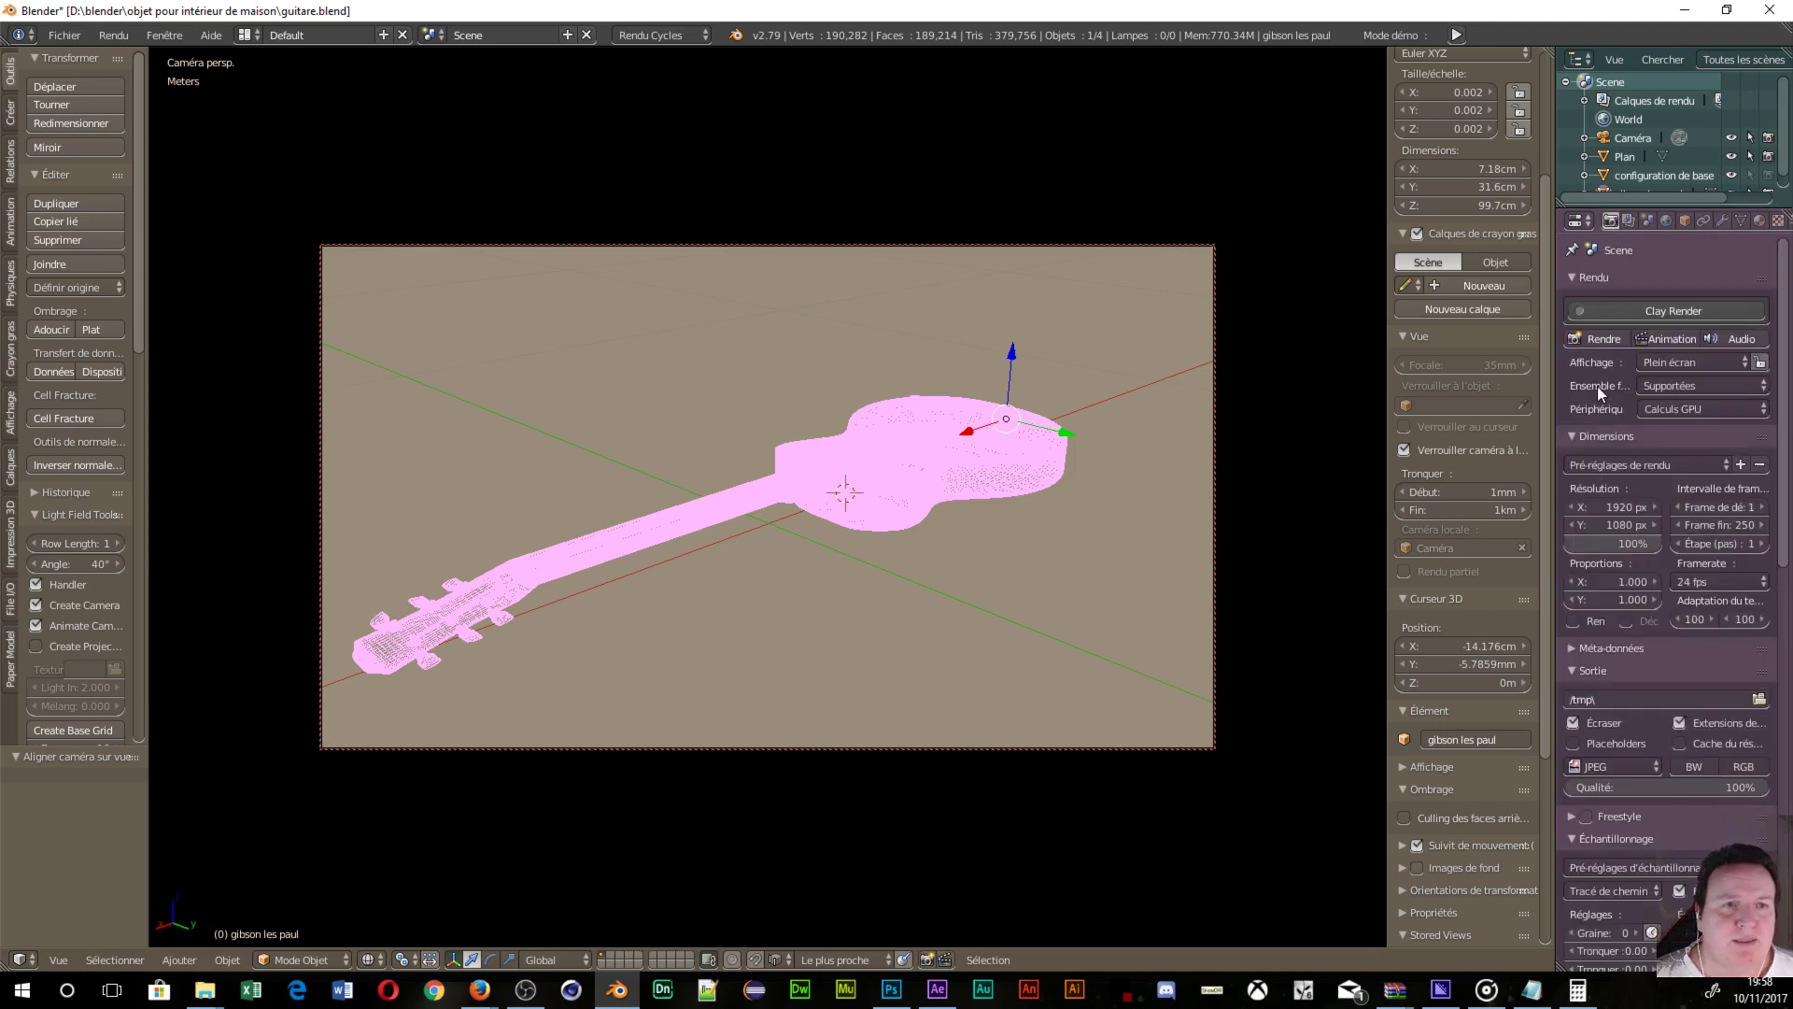
left_click(1596, 338)
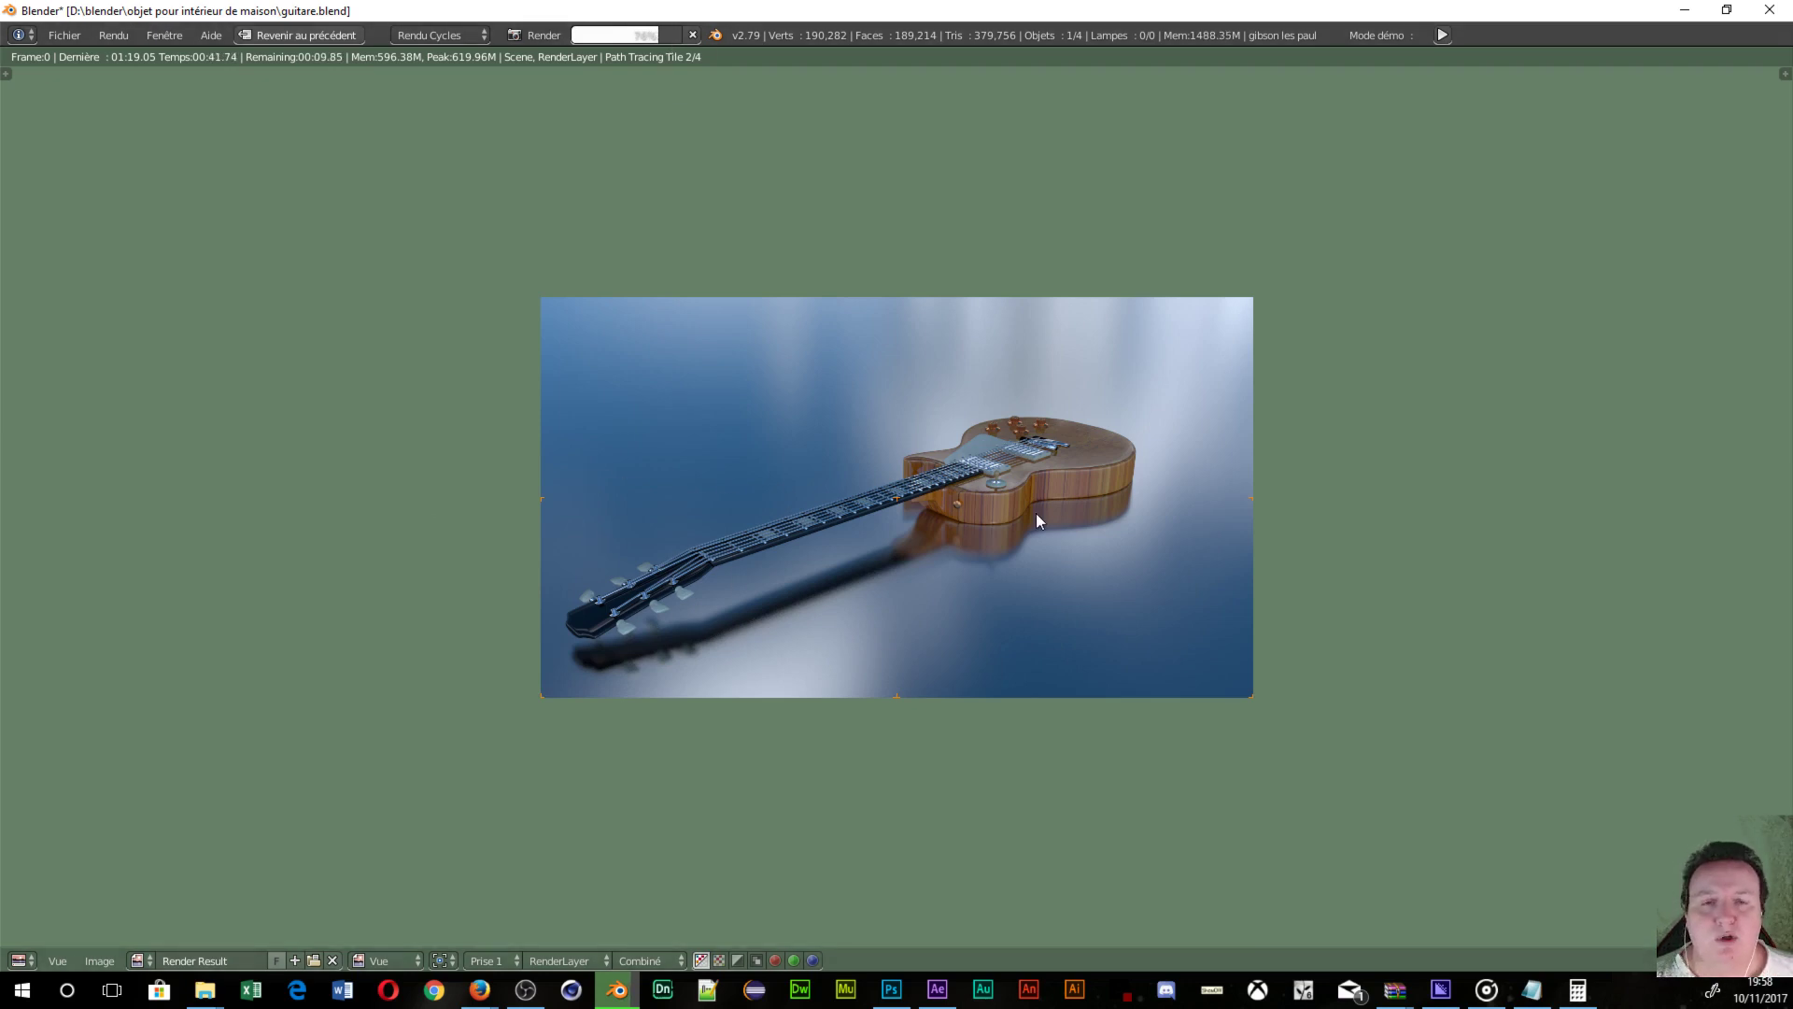
scroll(1035, 512, "up", 3)
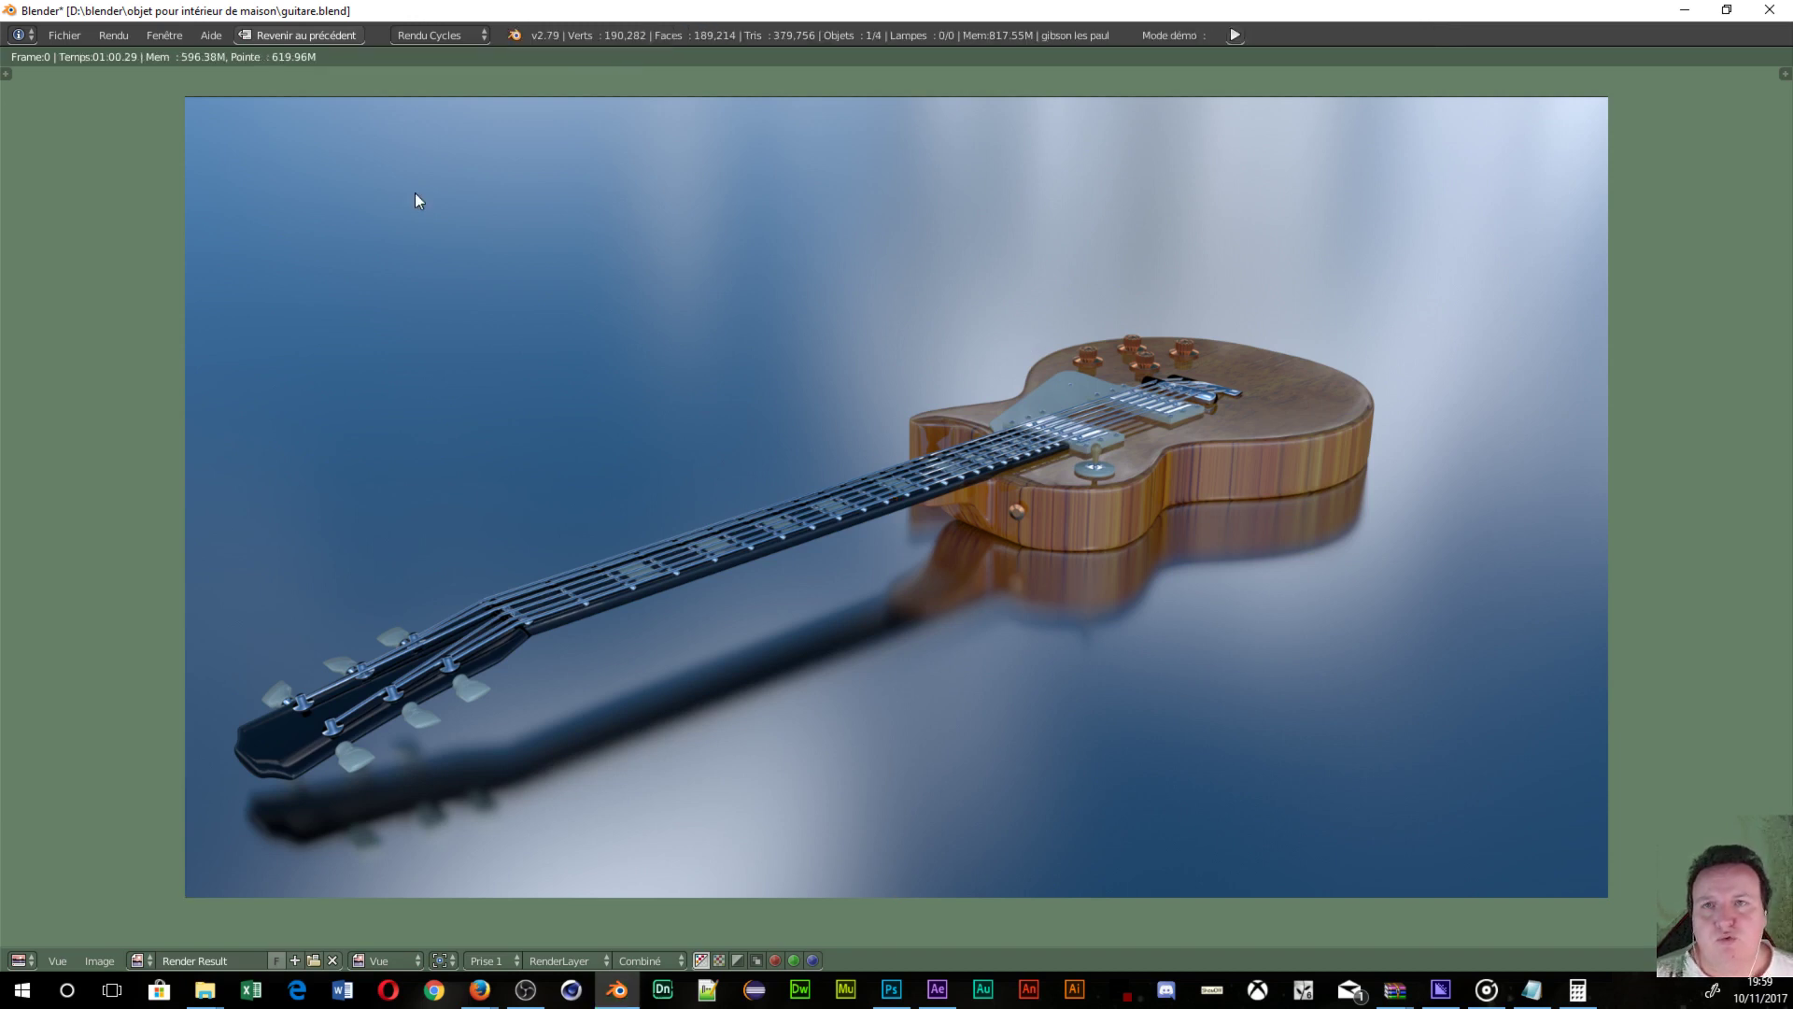
left_click(310, 40)
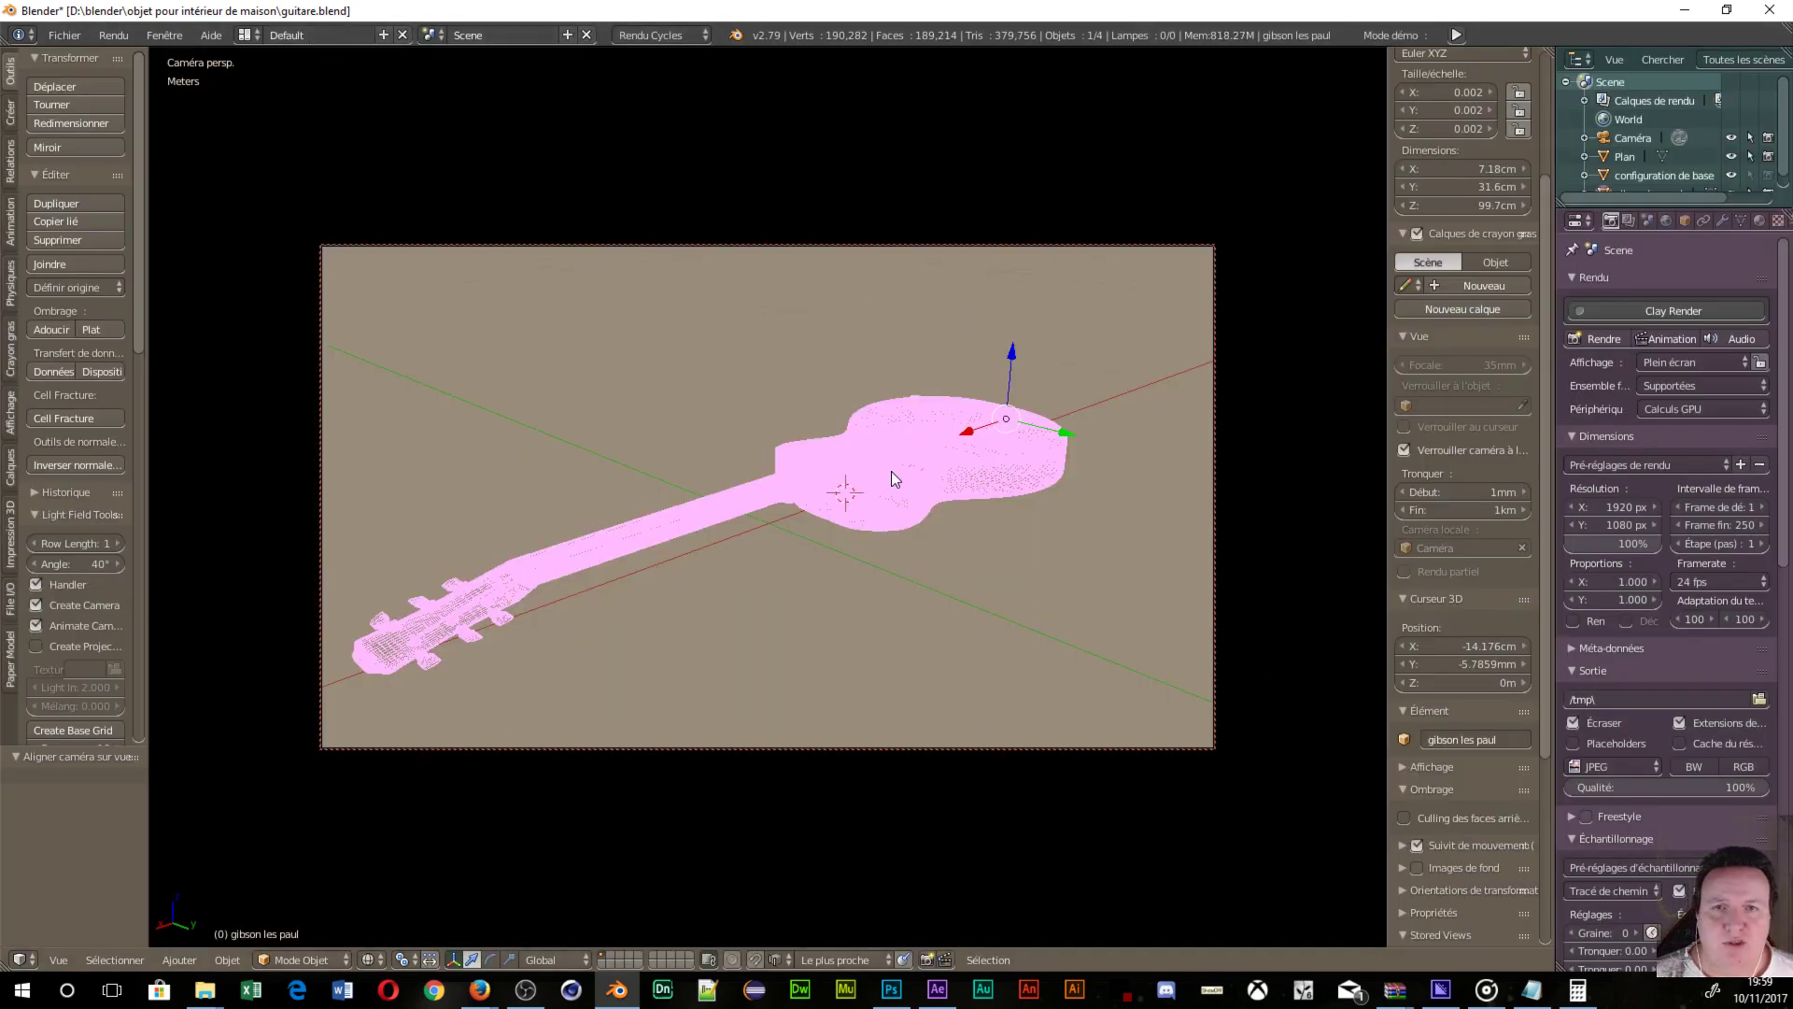
- Unlock the camera from the view and orbit out of the camera view around the guitar
left_click(1404, 451)
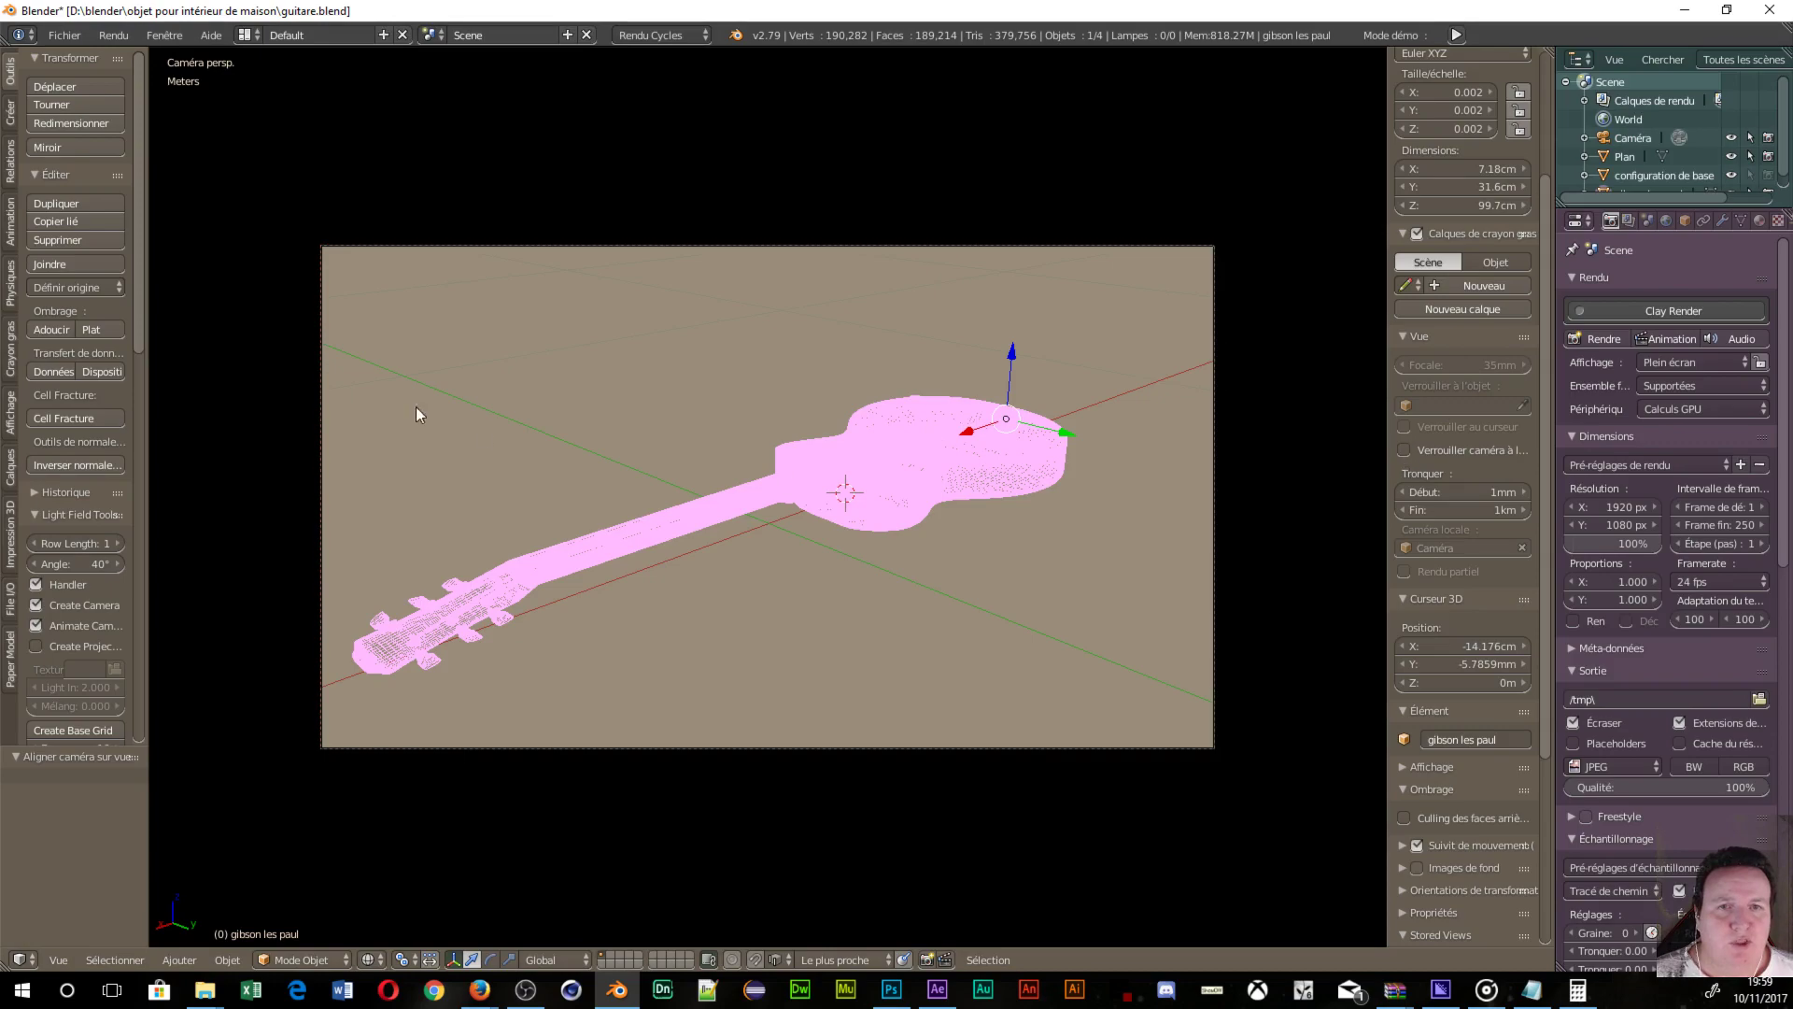
mouse_move(526, 433)
middle_mouse_down()
mouse_move(837, 474)
mouse_move(760, 418)
mouse_move(488, 462)
mouse_move(549, 461)
middle_mouse_up()
middle_click_drag(761, 632, 869, 654)
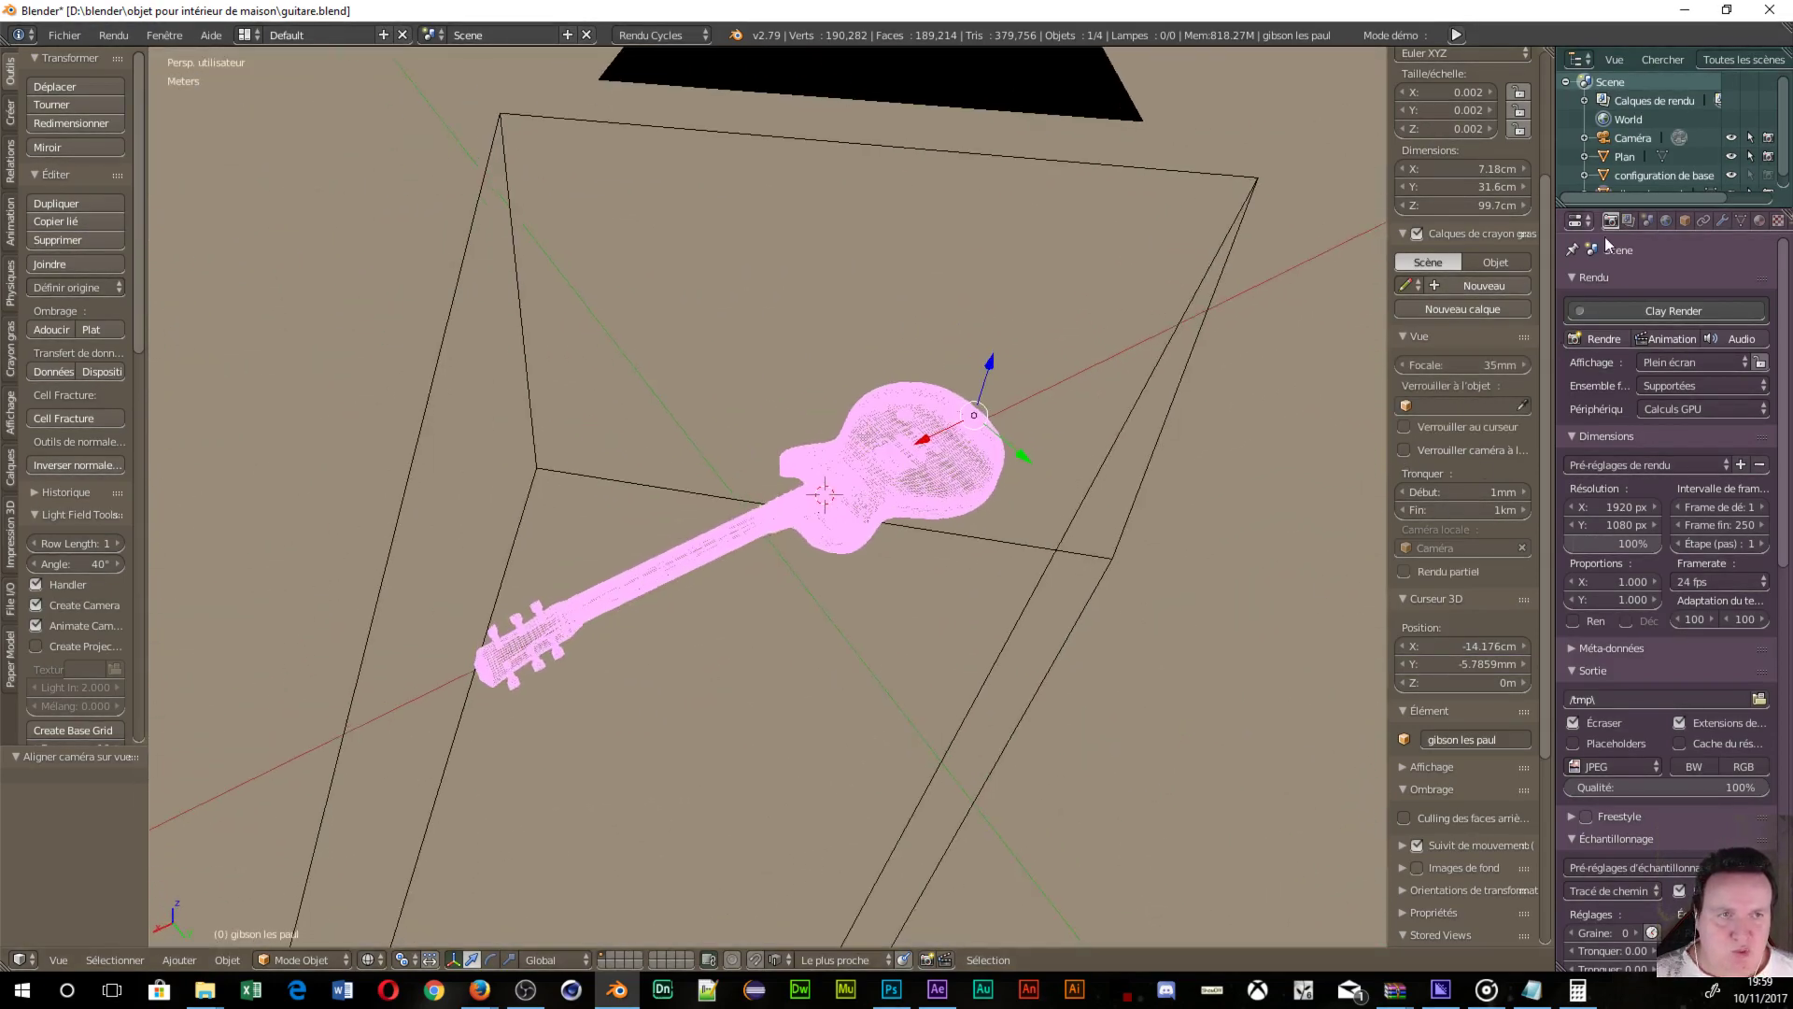
- Add a Wireframe (Fil de fer) modifier to the guitar object
left_click(1719, 224)
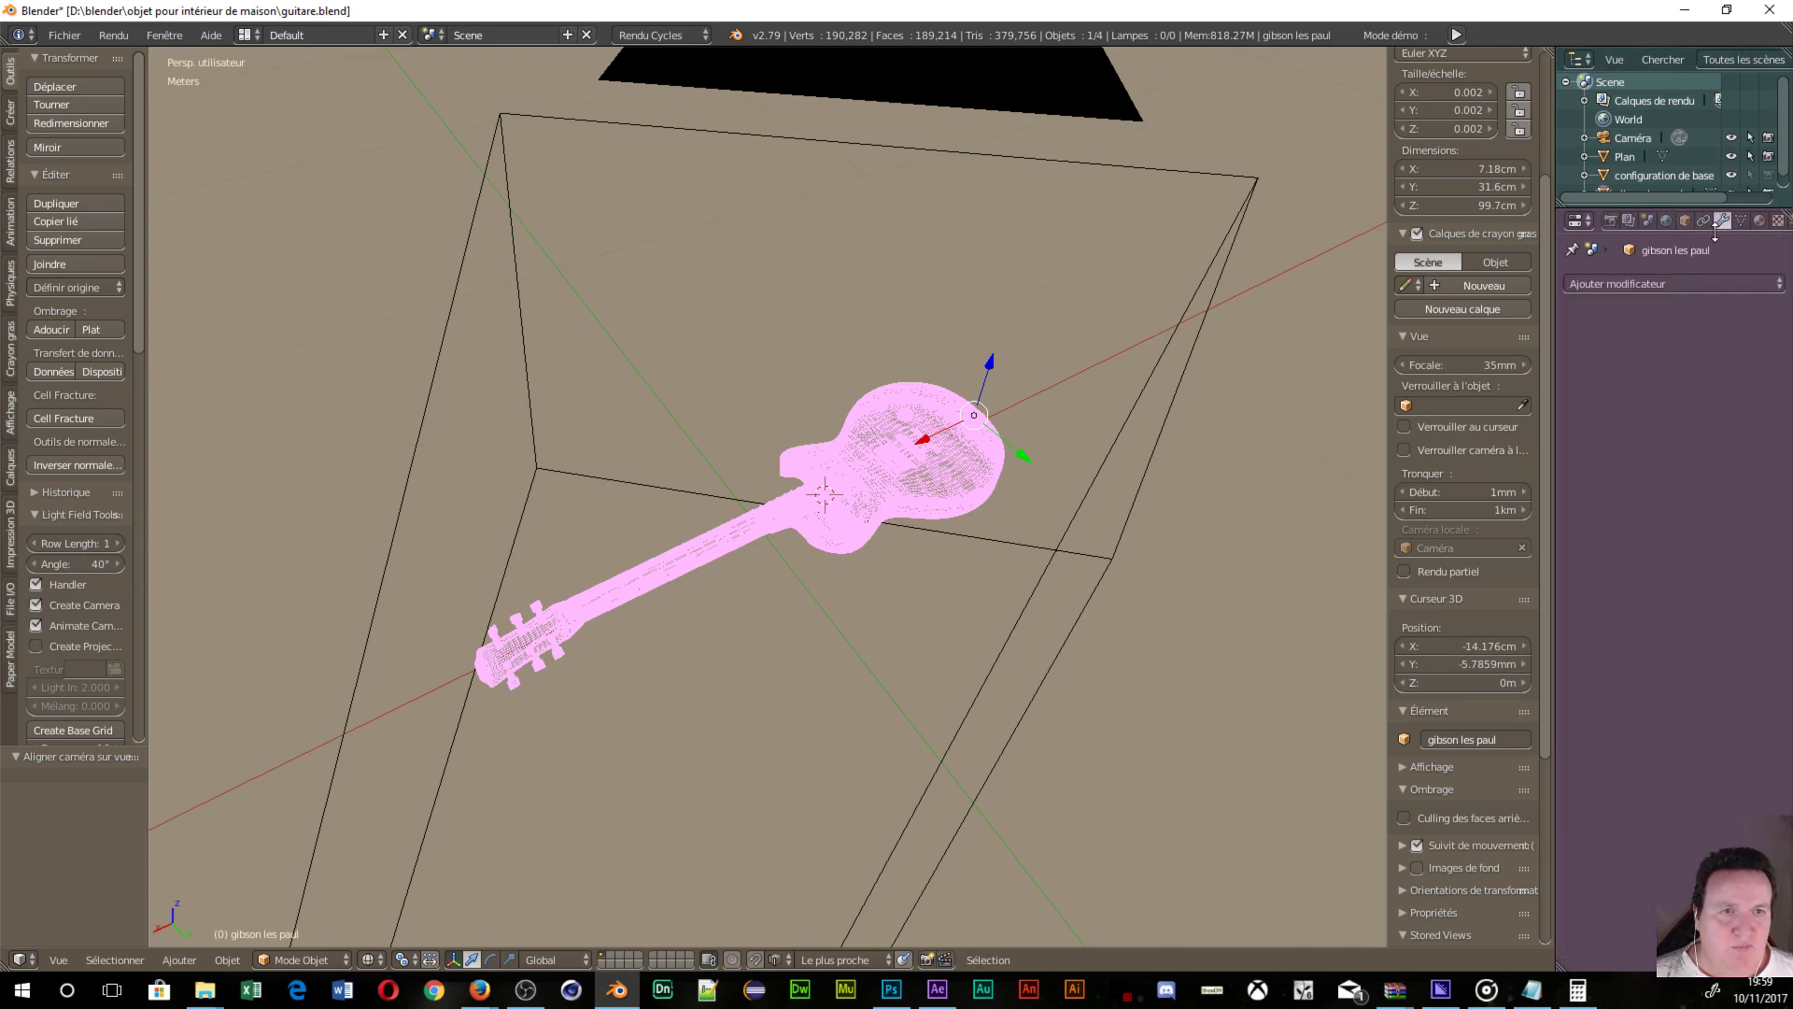
left_click(1608, 289)
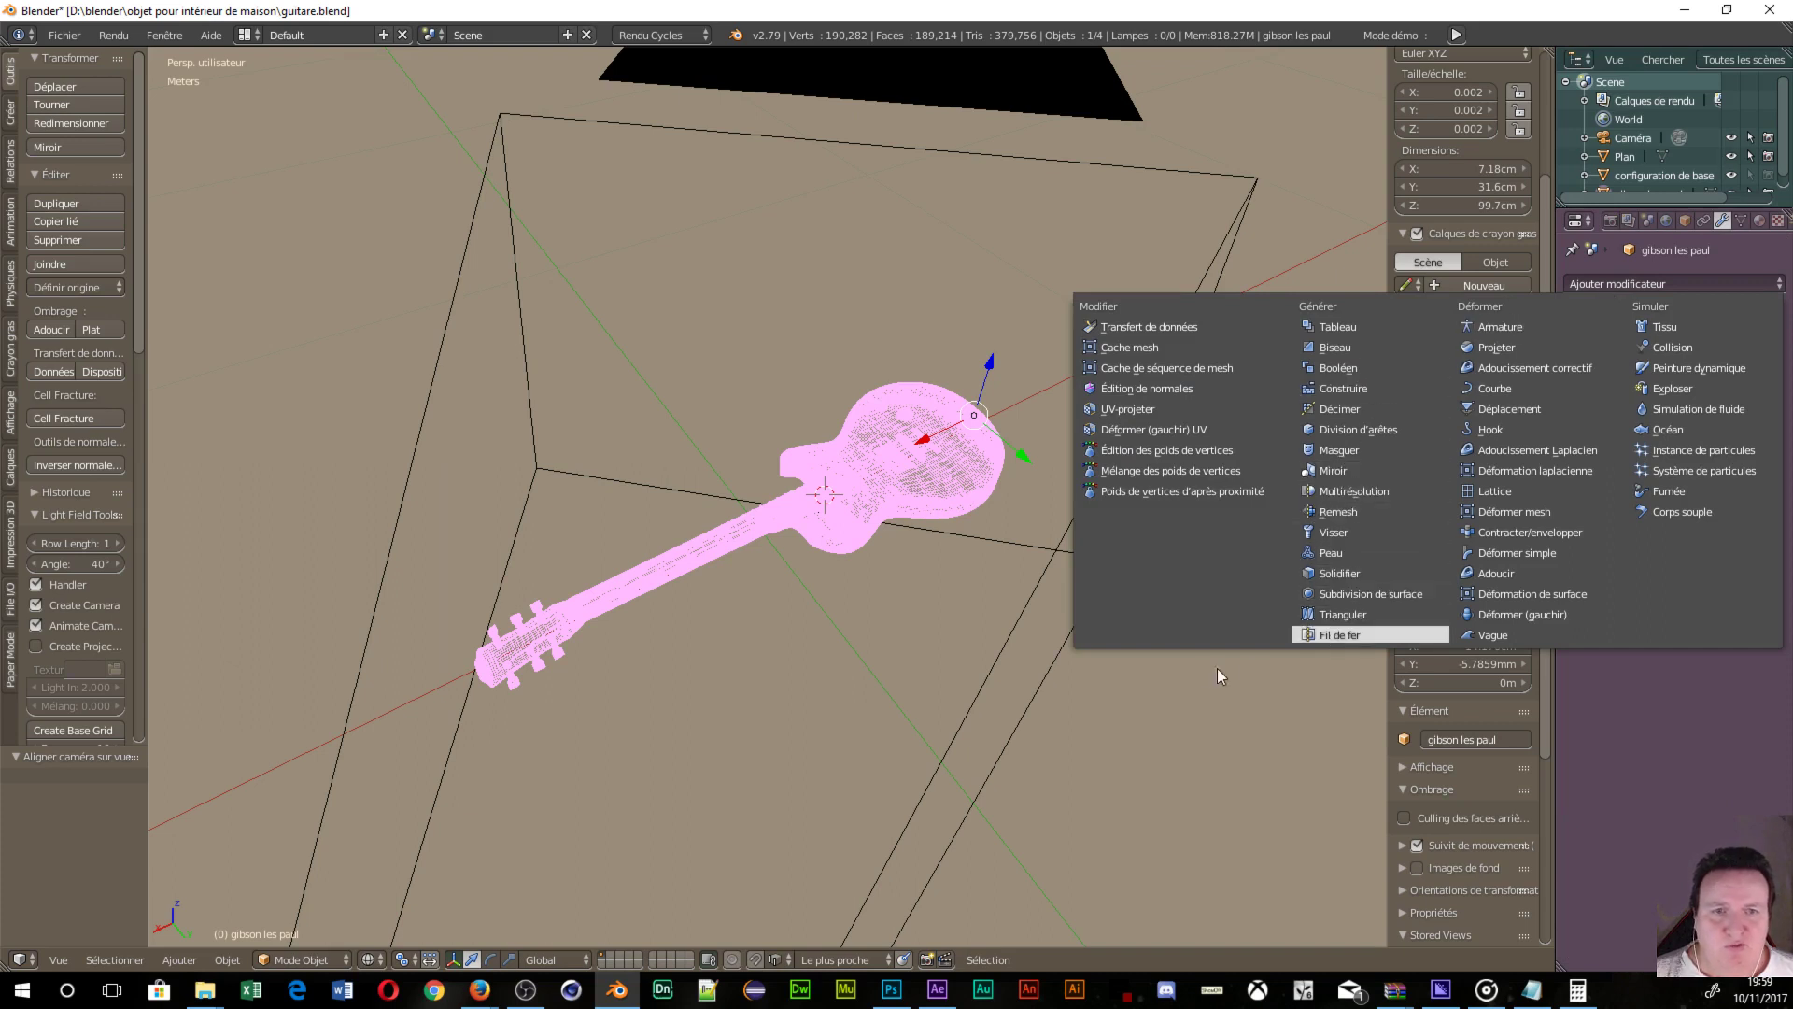
left_click(1325, 639)
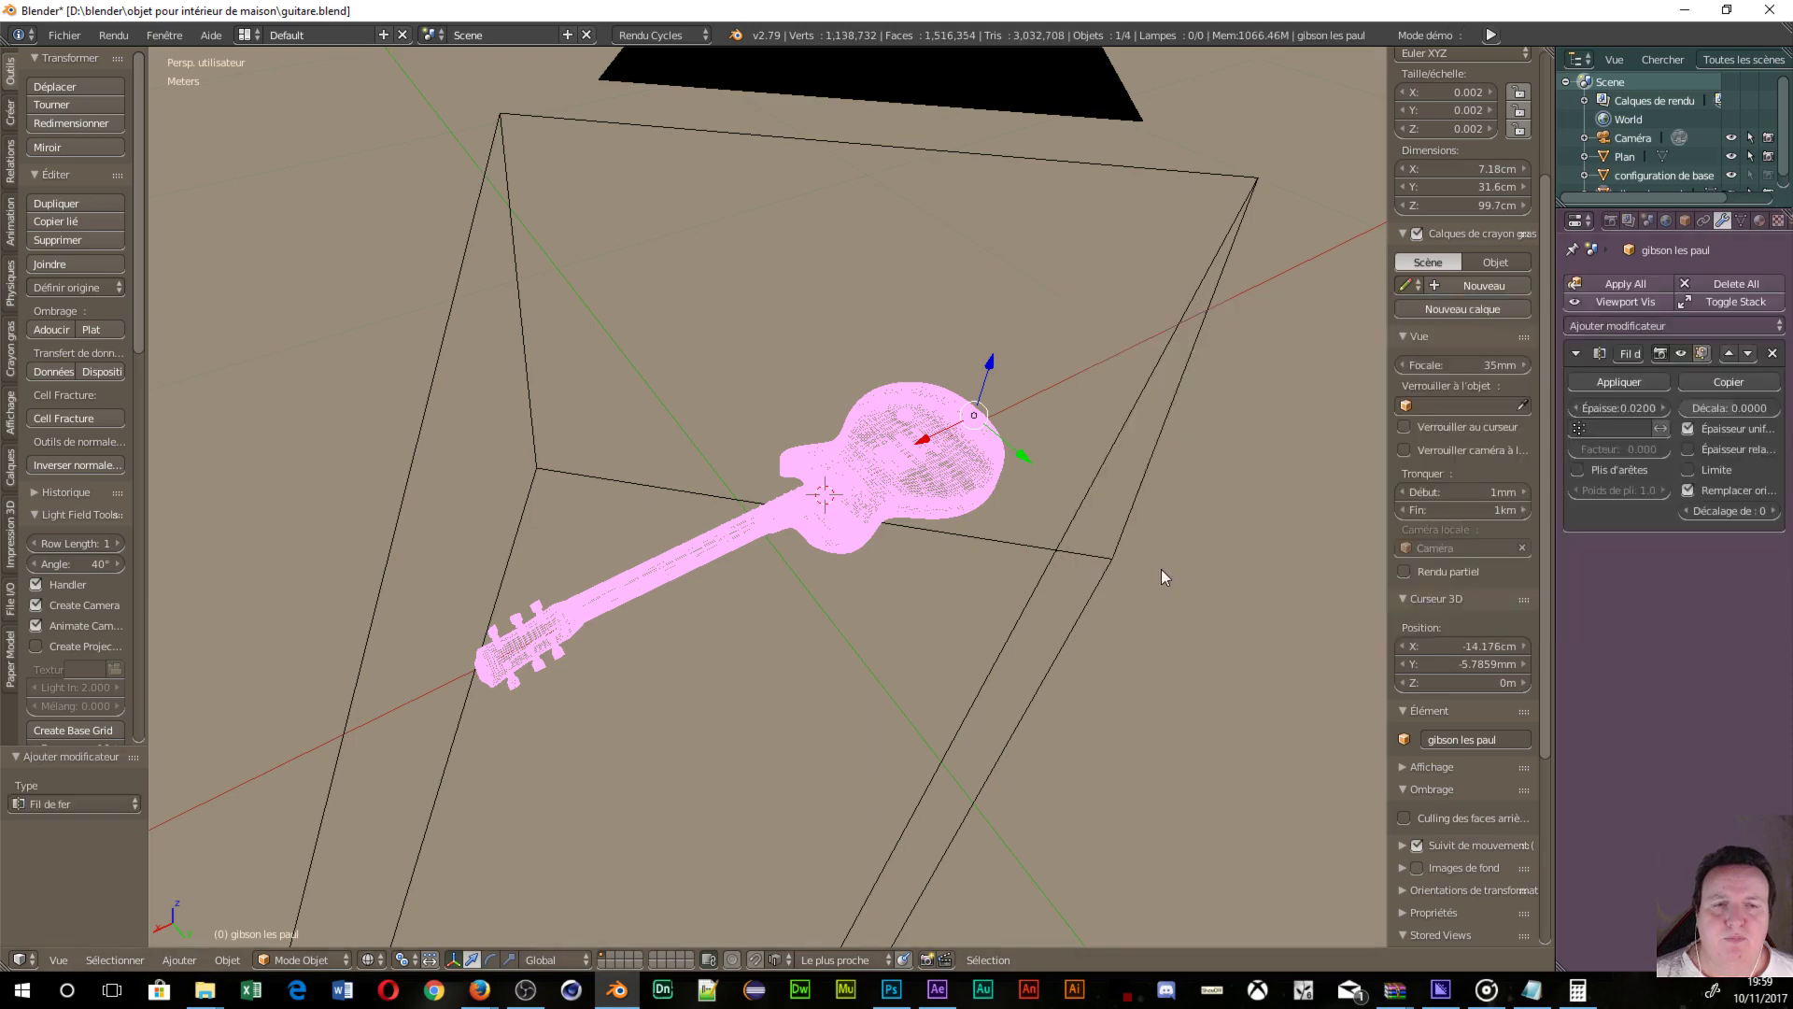
- Switch the 3D viewport shading to Solid (Solide) to see the guitar with its Wireframe modifier
middle_click_drag(1188, 412, 994, 490)
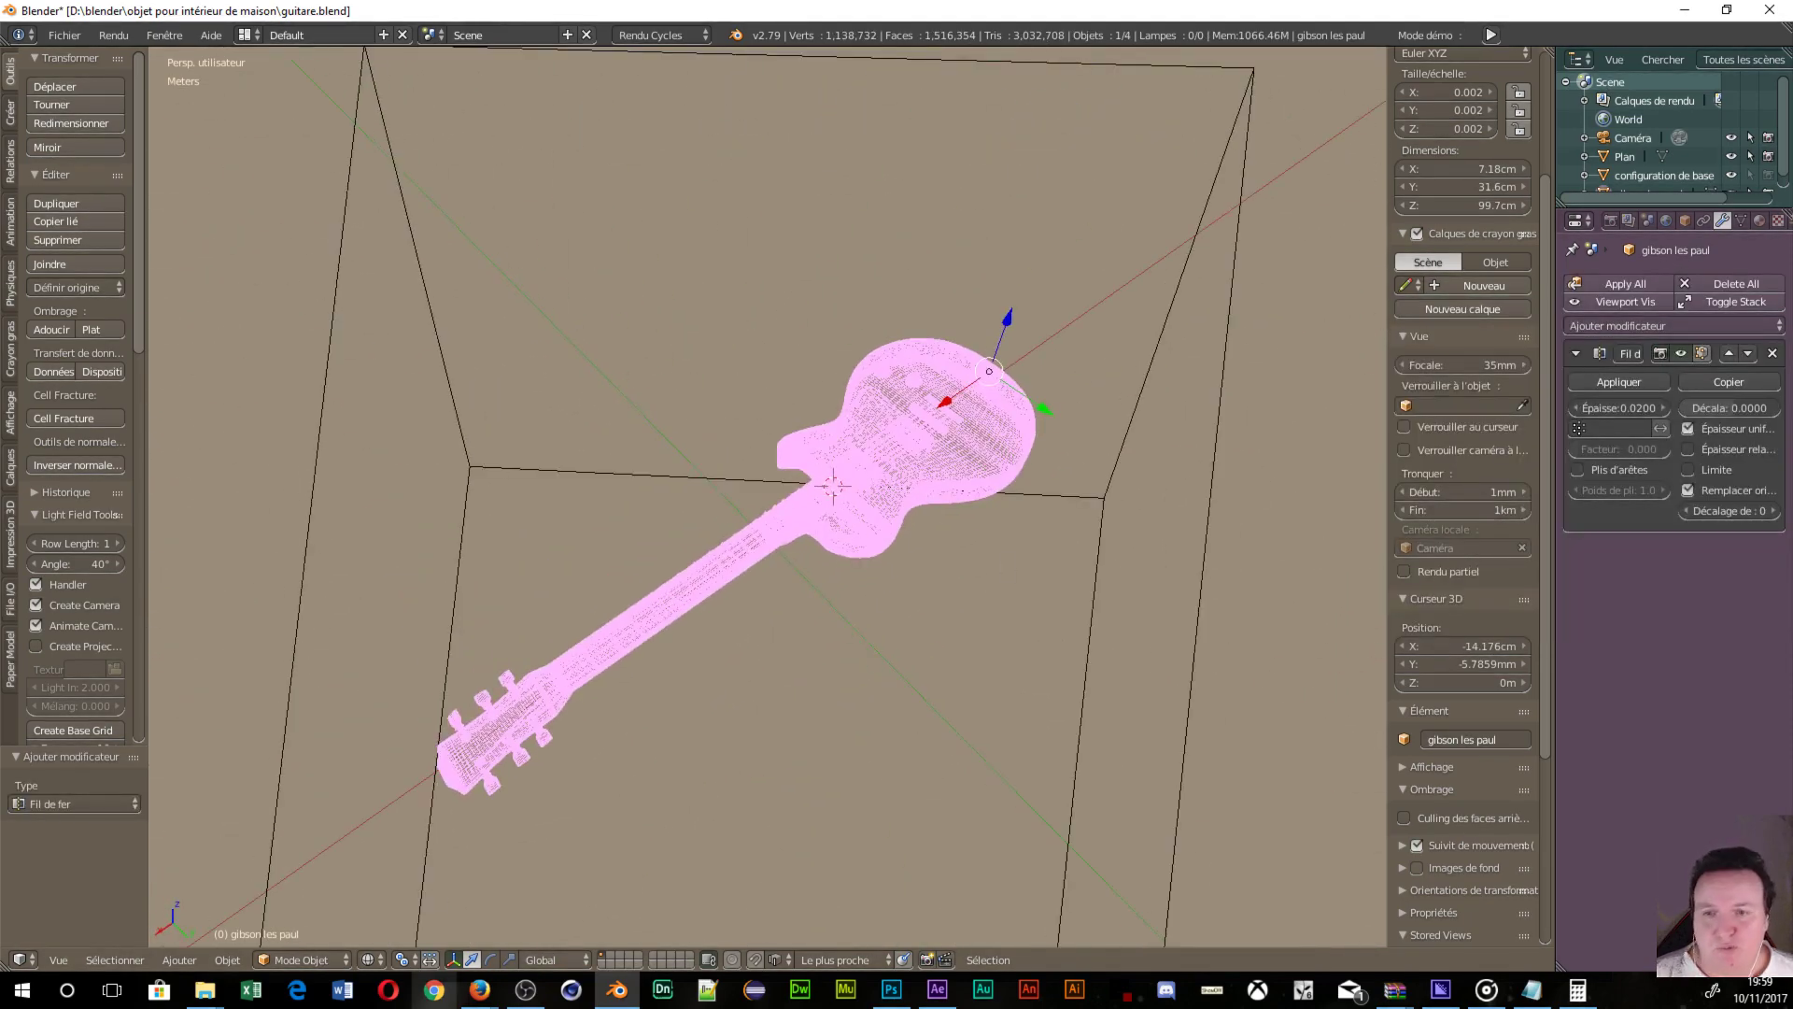
left_click(370, 960)
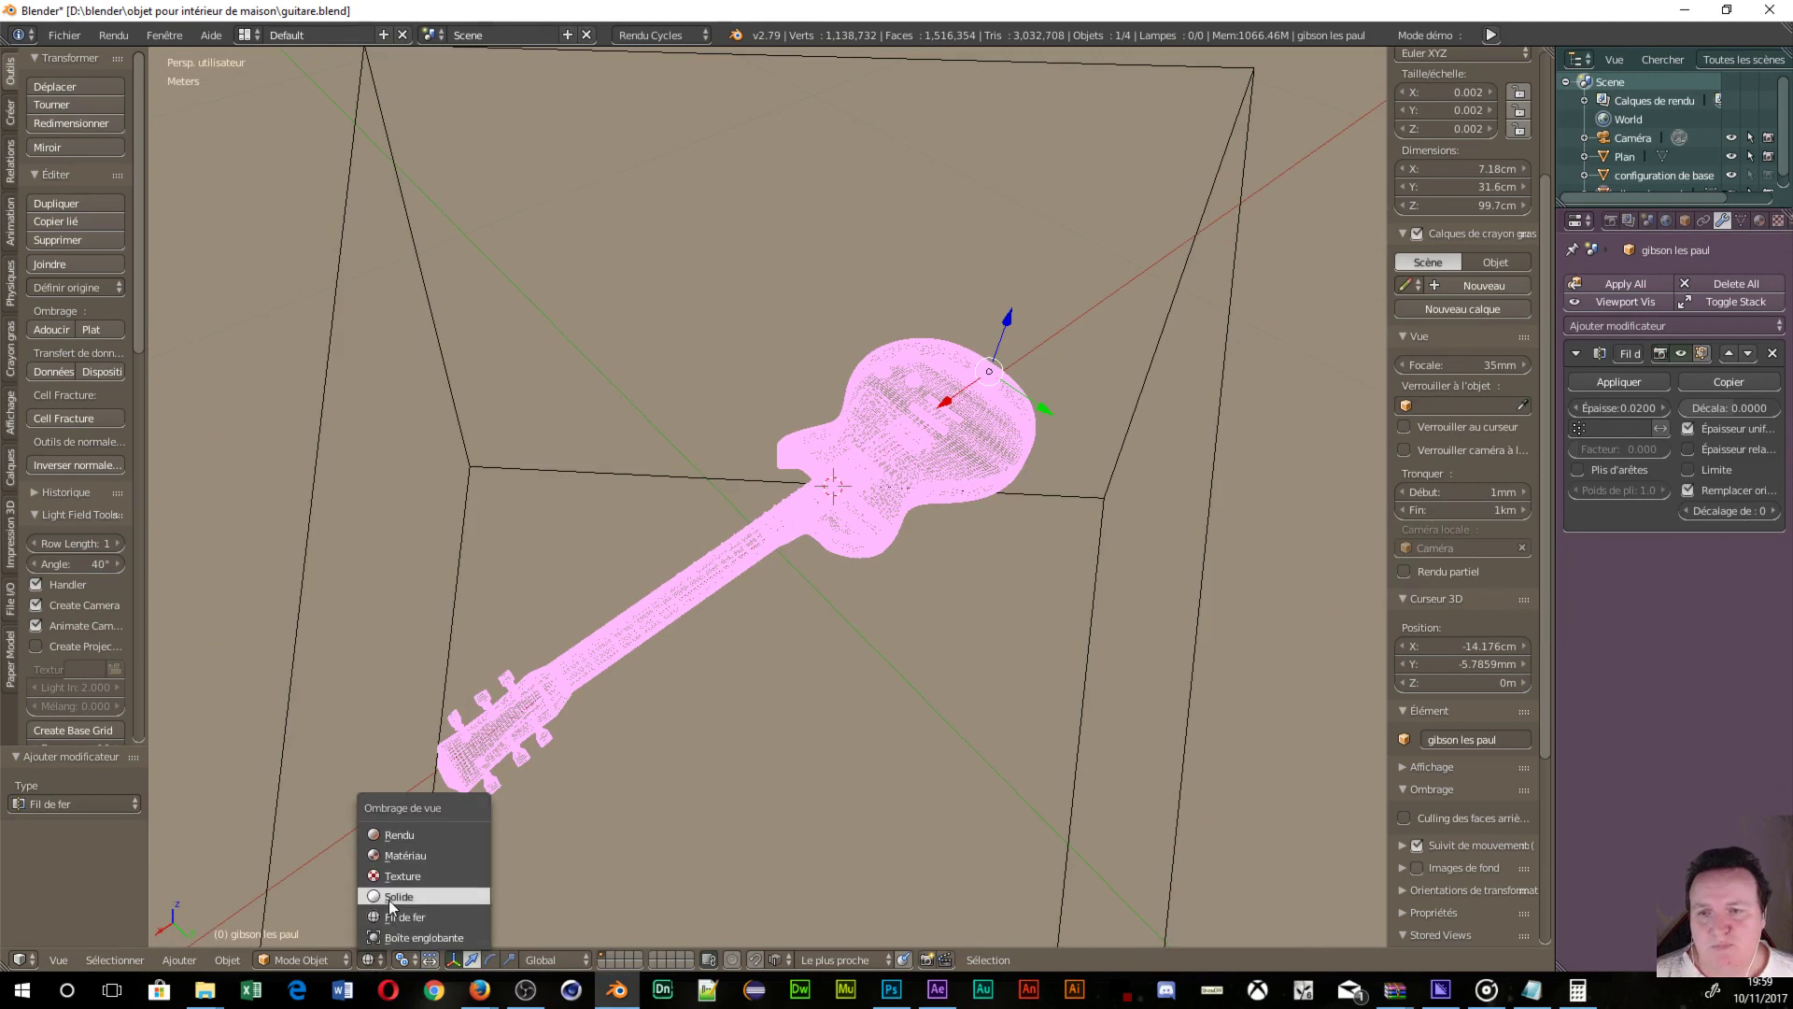
left_click(392, 906)
middle_click_drag(984, 657, 1012, 551)
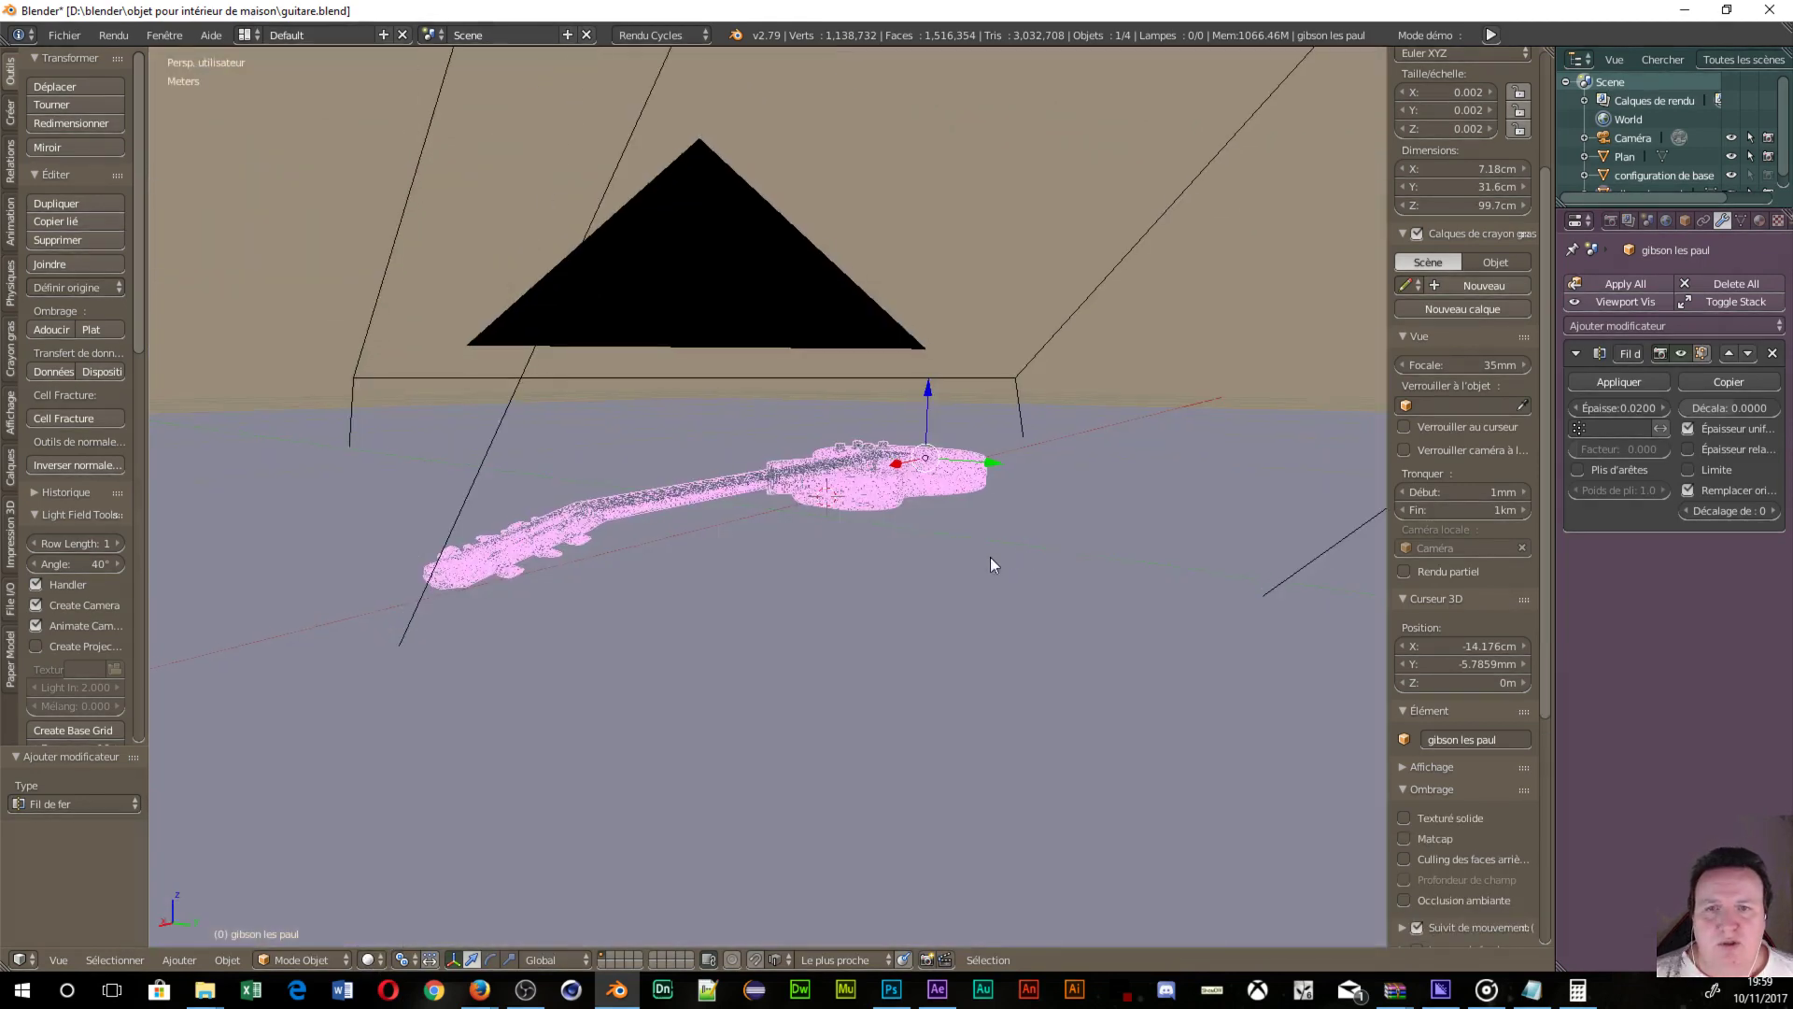
- Hide the Wireframe modifier's effect in the viewport and show it again to compare the guitar with and without it
left_click(1684, 356)
scroll(957, 551, "up", 2)
middle_click_drag(829, 577, 738, 674)
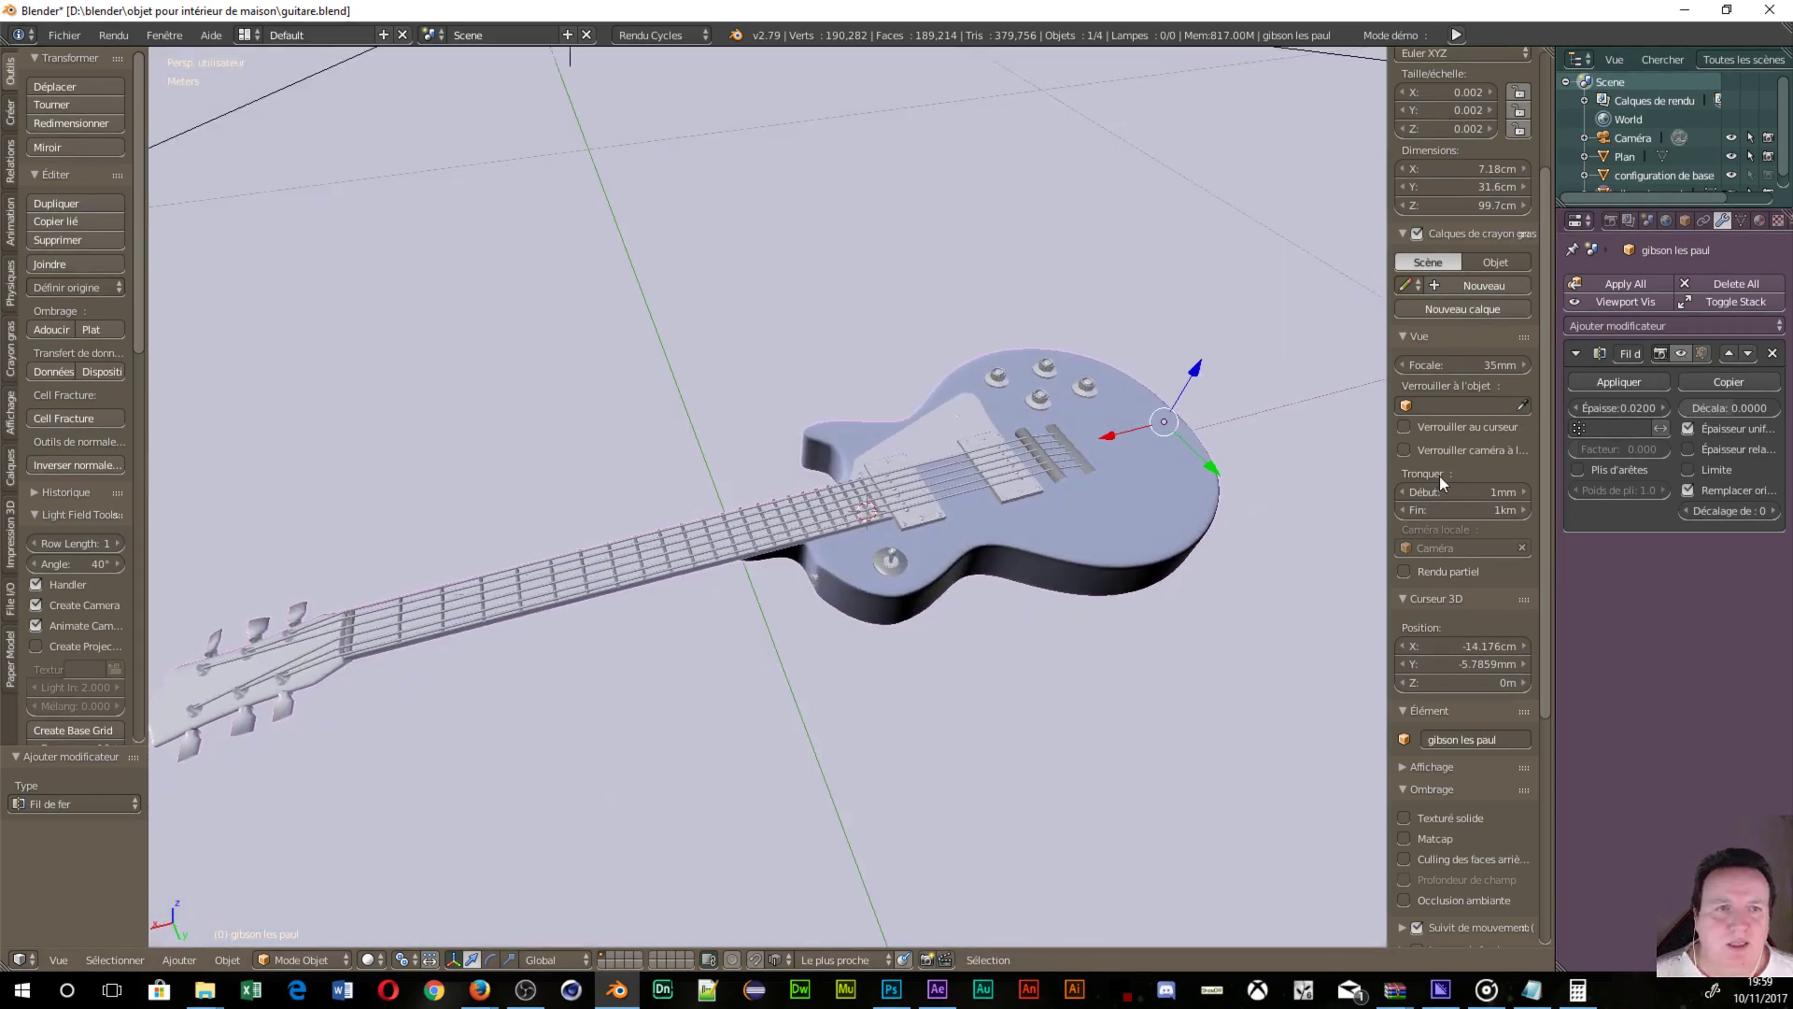
left_click(1679, 355)
- Examine the wireframe mesh of the guitar's neck, frets and strings up close in solid shading
scroll(477, 664, "up", 6)
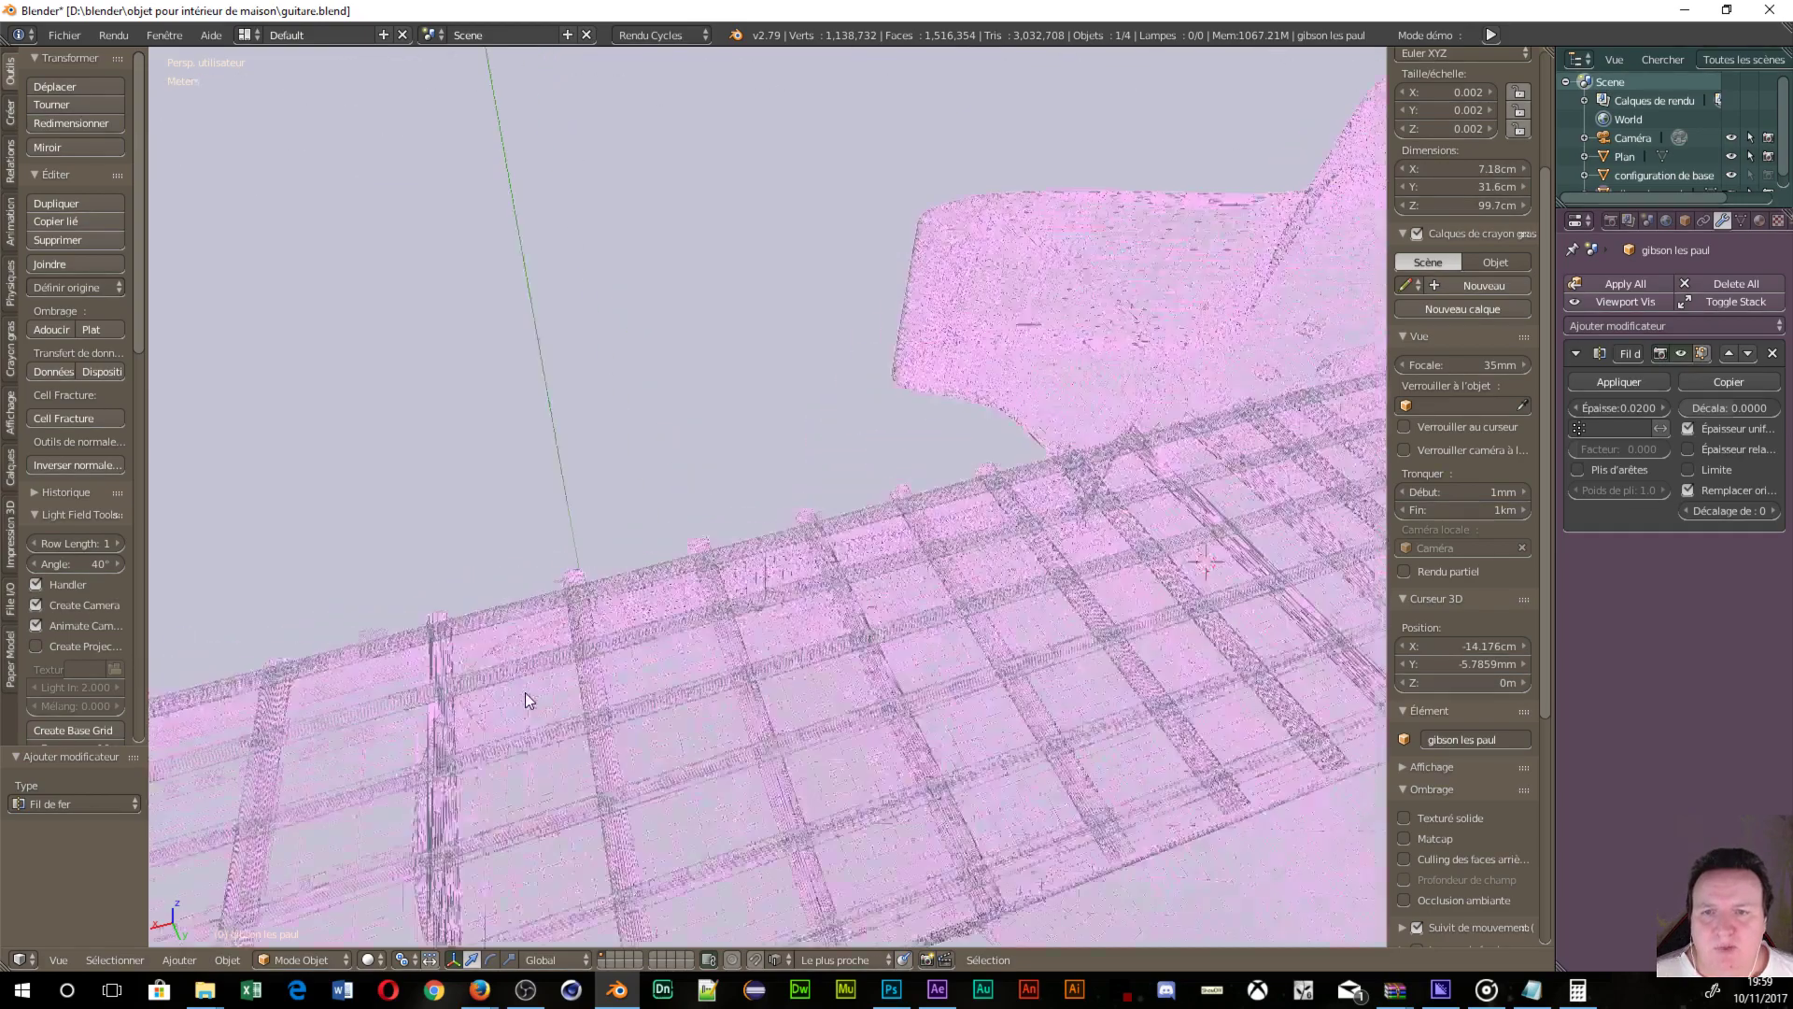
scroll(525, 693, "up", 5)
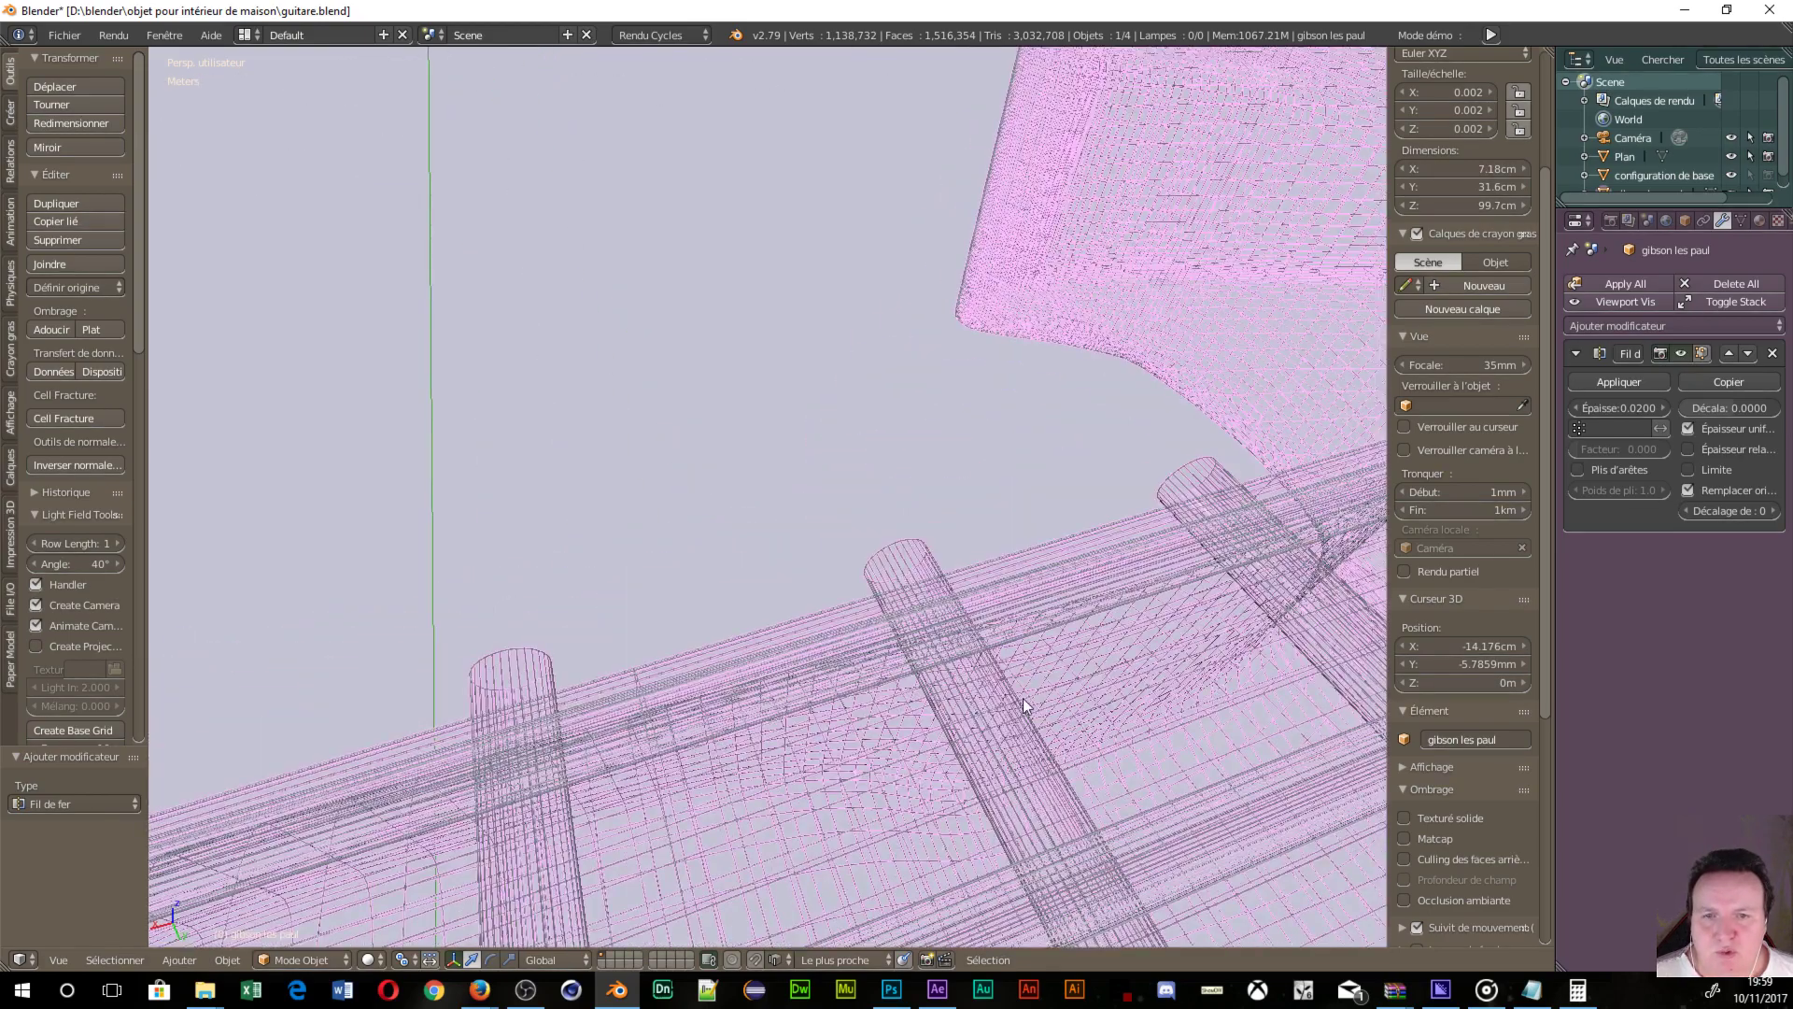
scroll(1023, 698, "up", 6)
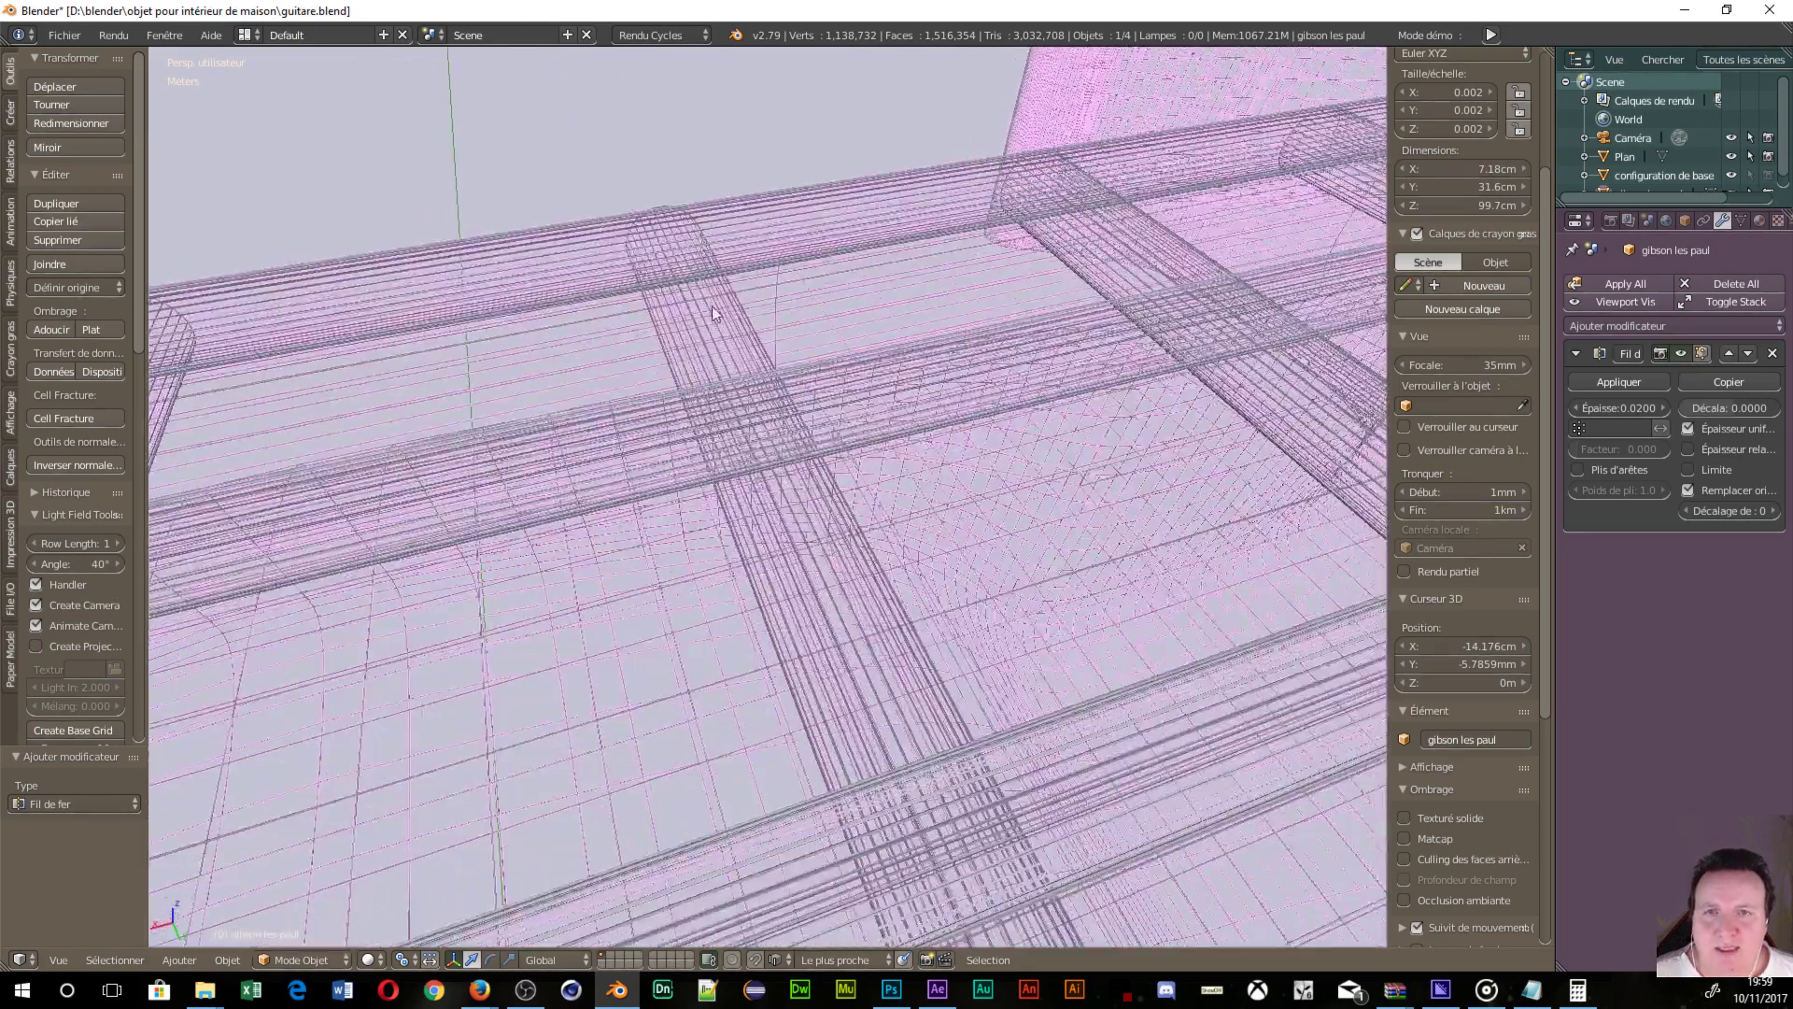
scroll(820, 430, "down", 10)
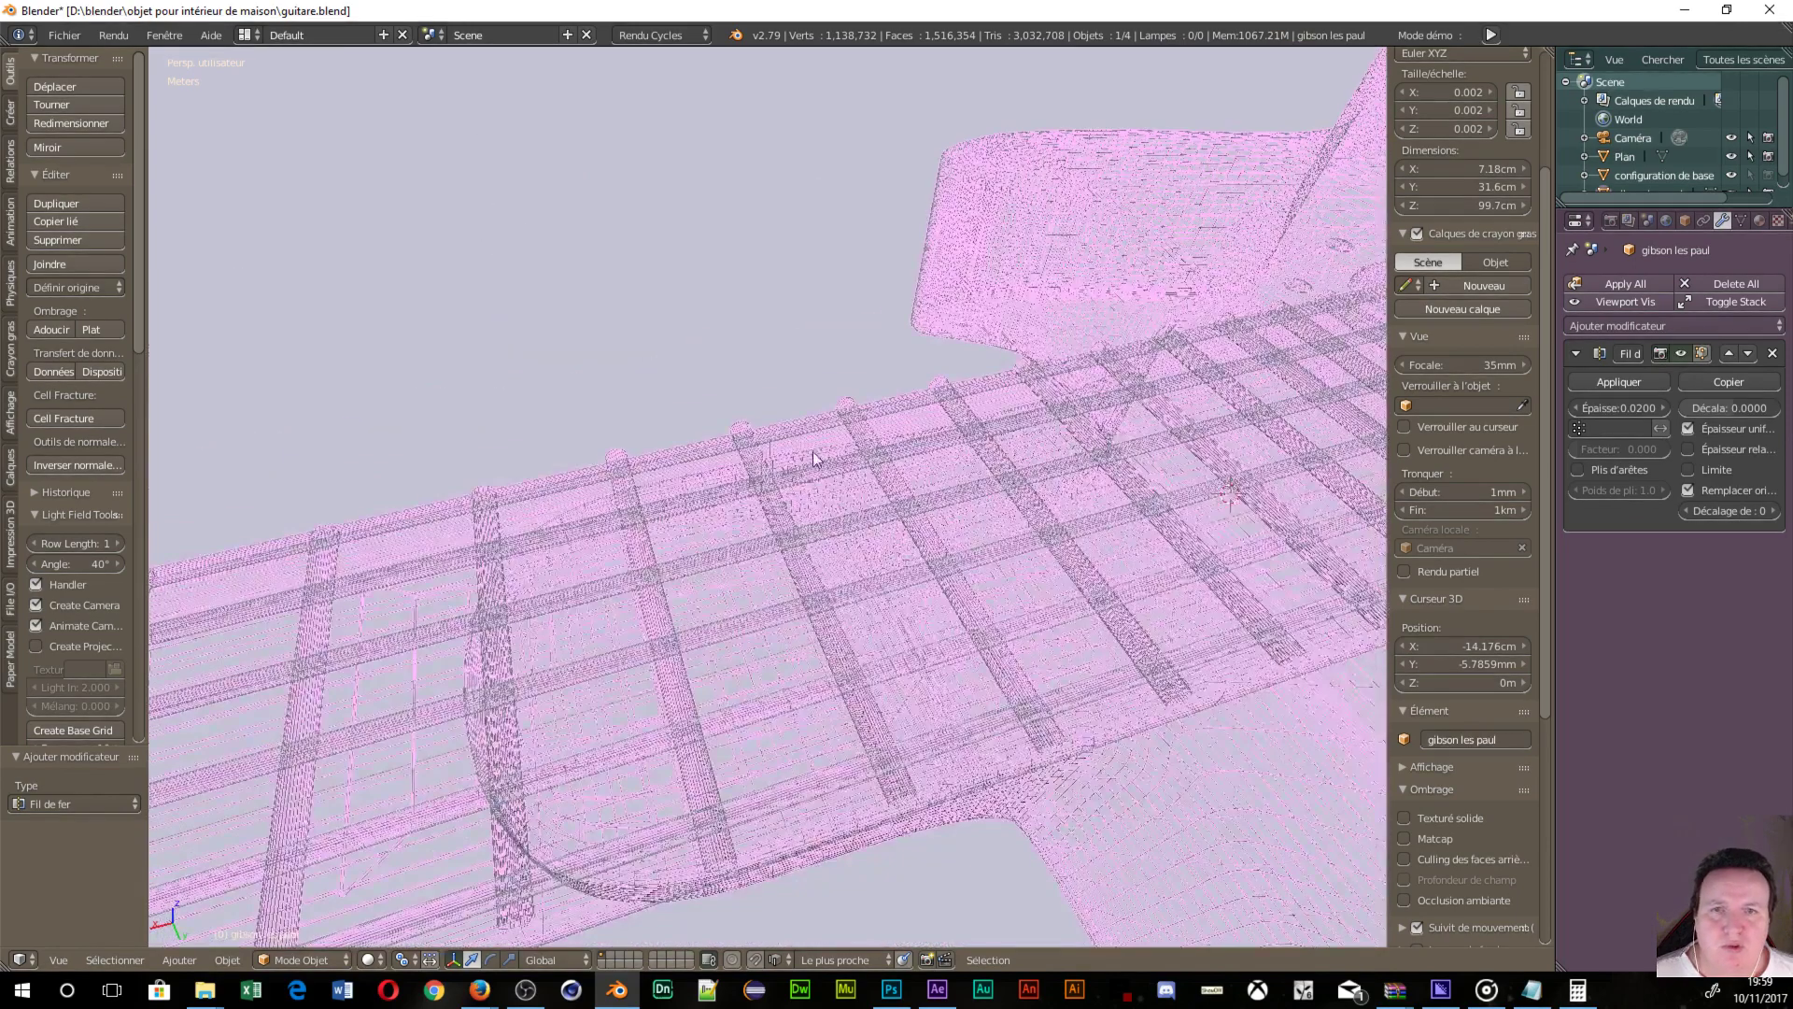
scroll(781, 501, "down", 3)
middle_click_drag(790, 513, 945, 479)
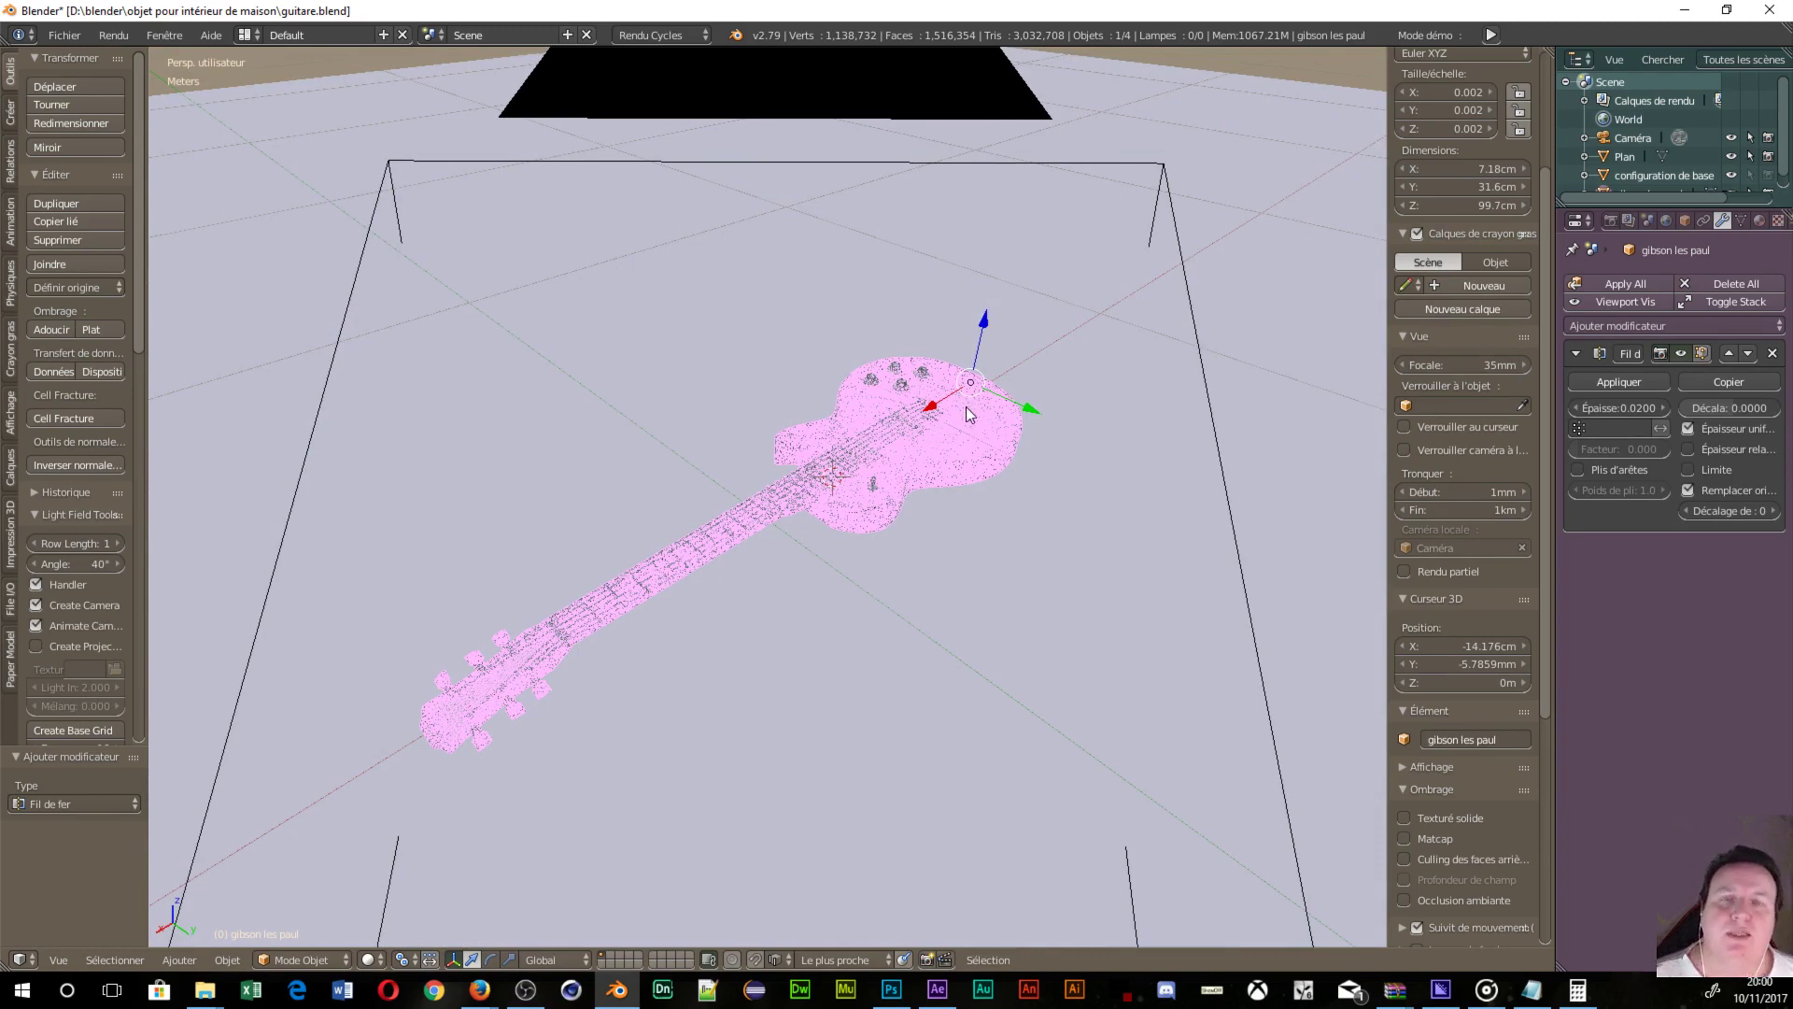
- Switch the viewport to rendered shading and inspect the wireframe guitar around the neck and strings
key("shift+z")
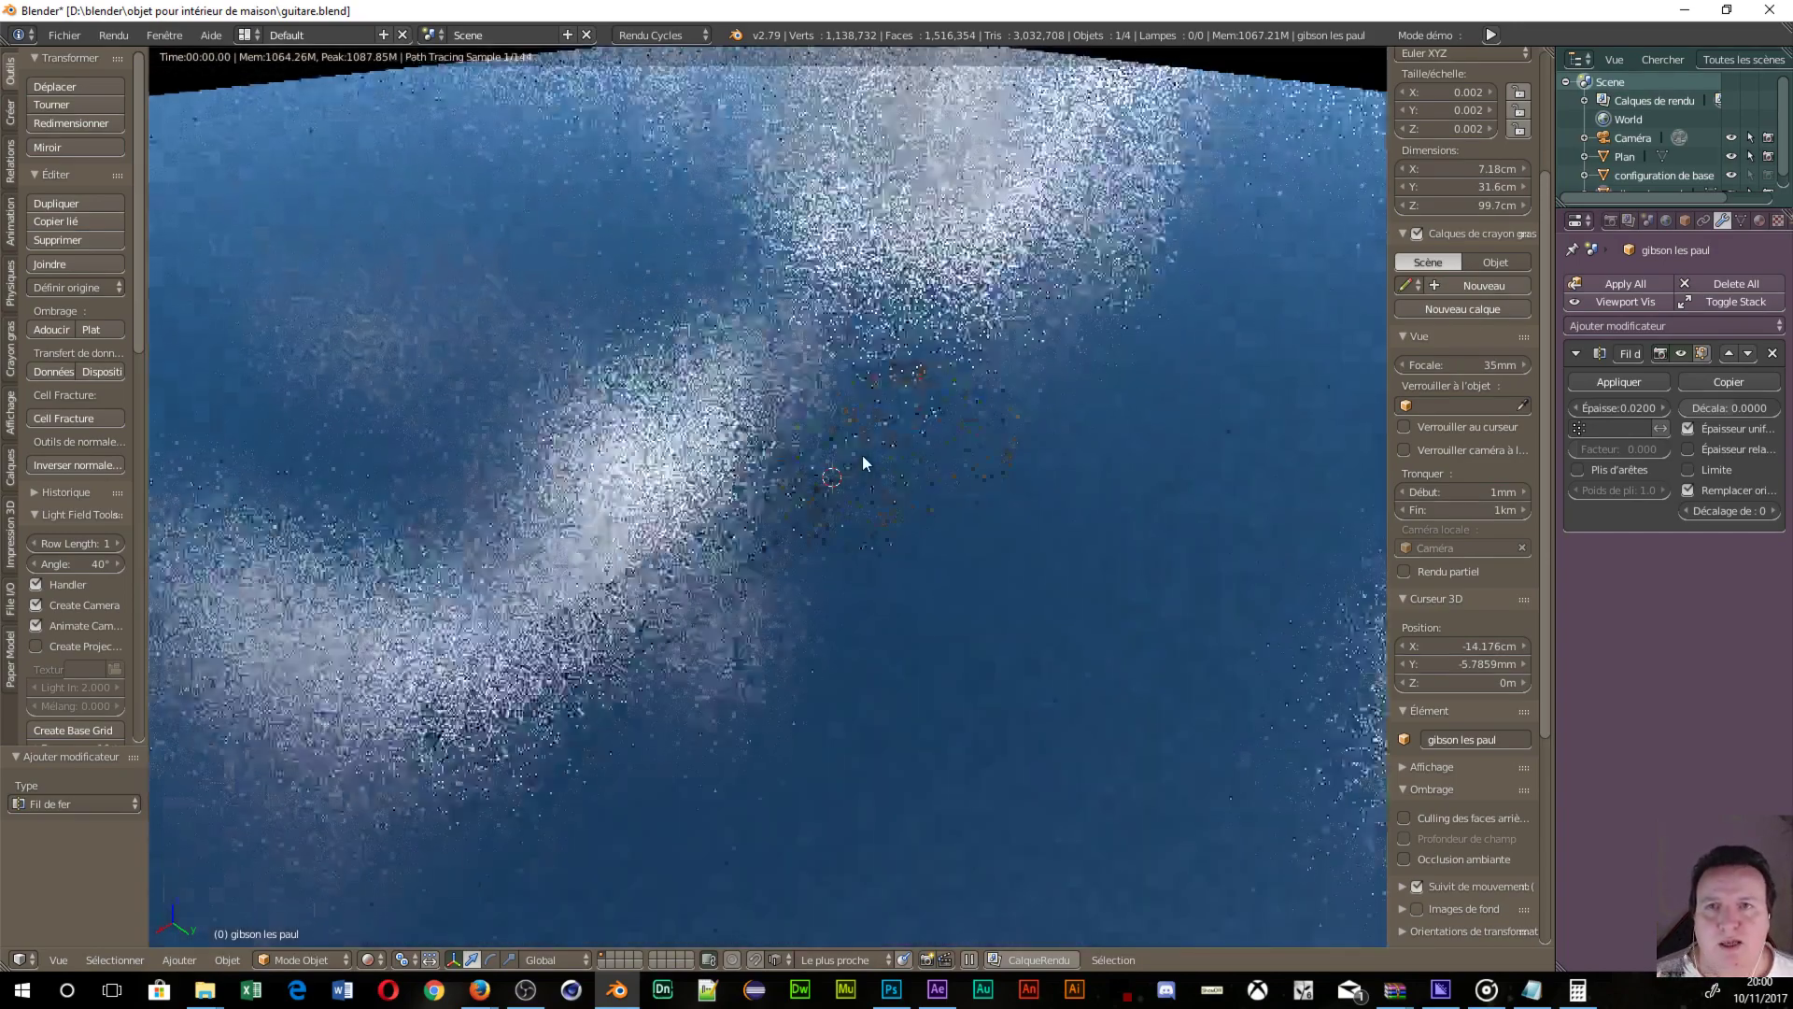
scroll(938, 559, "up", 6)
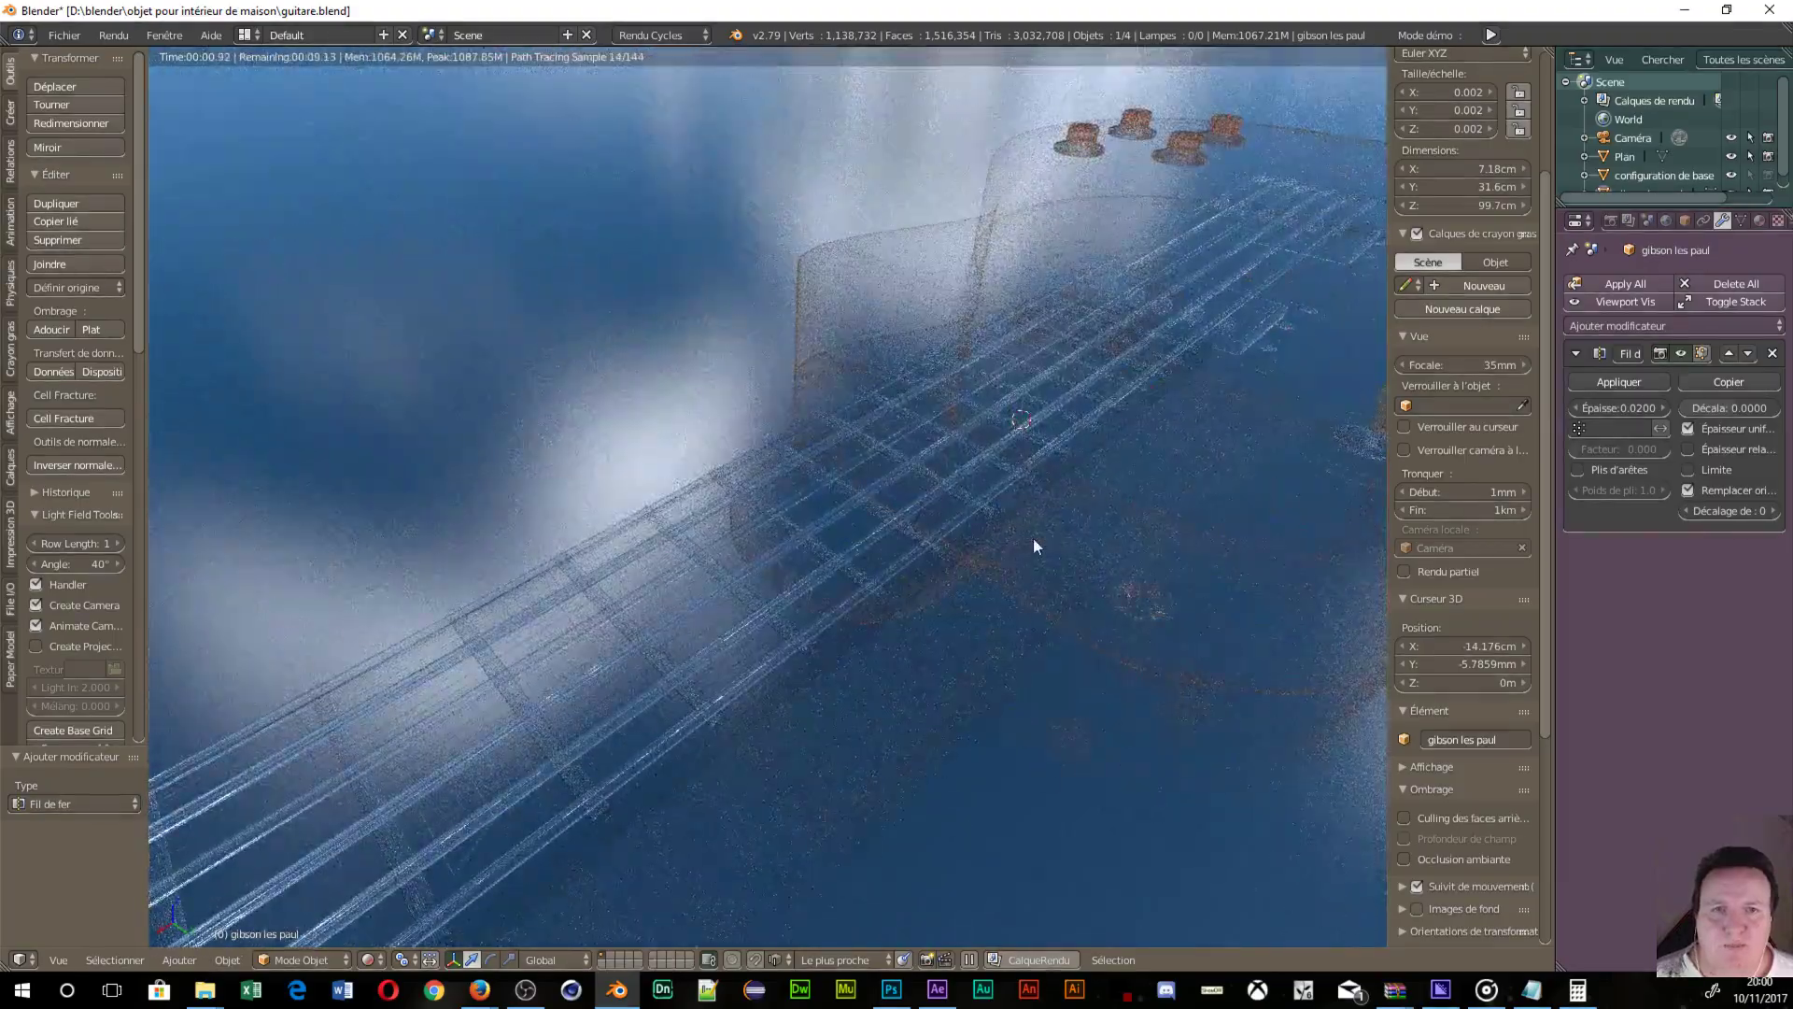
middle_click_drag(1034, 538, 1026, 510)
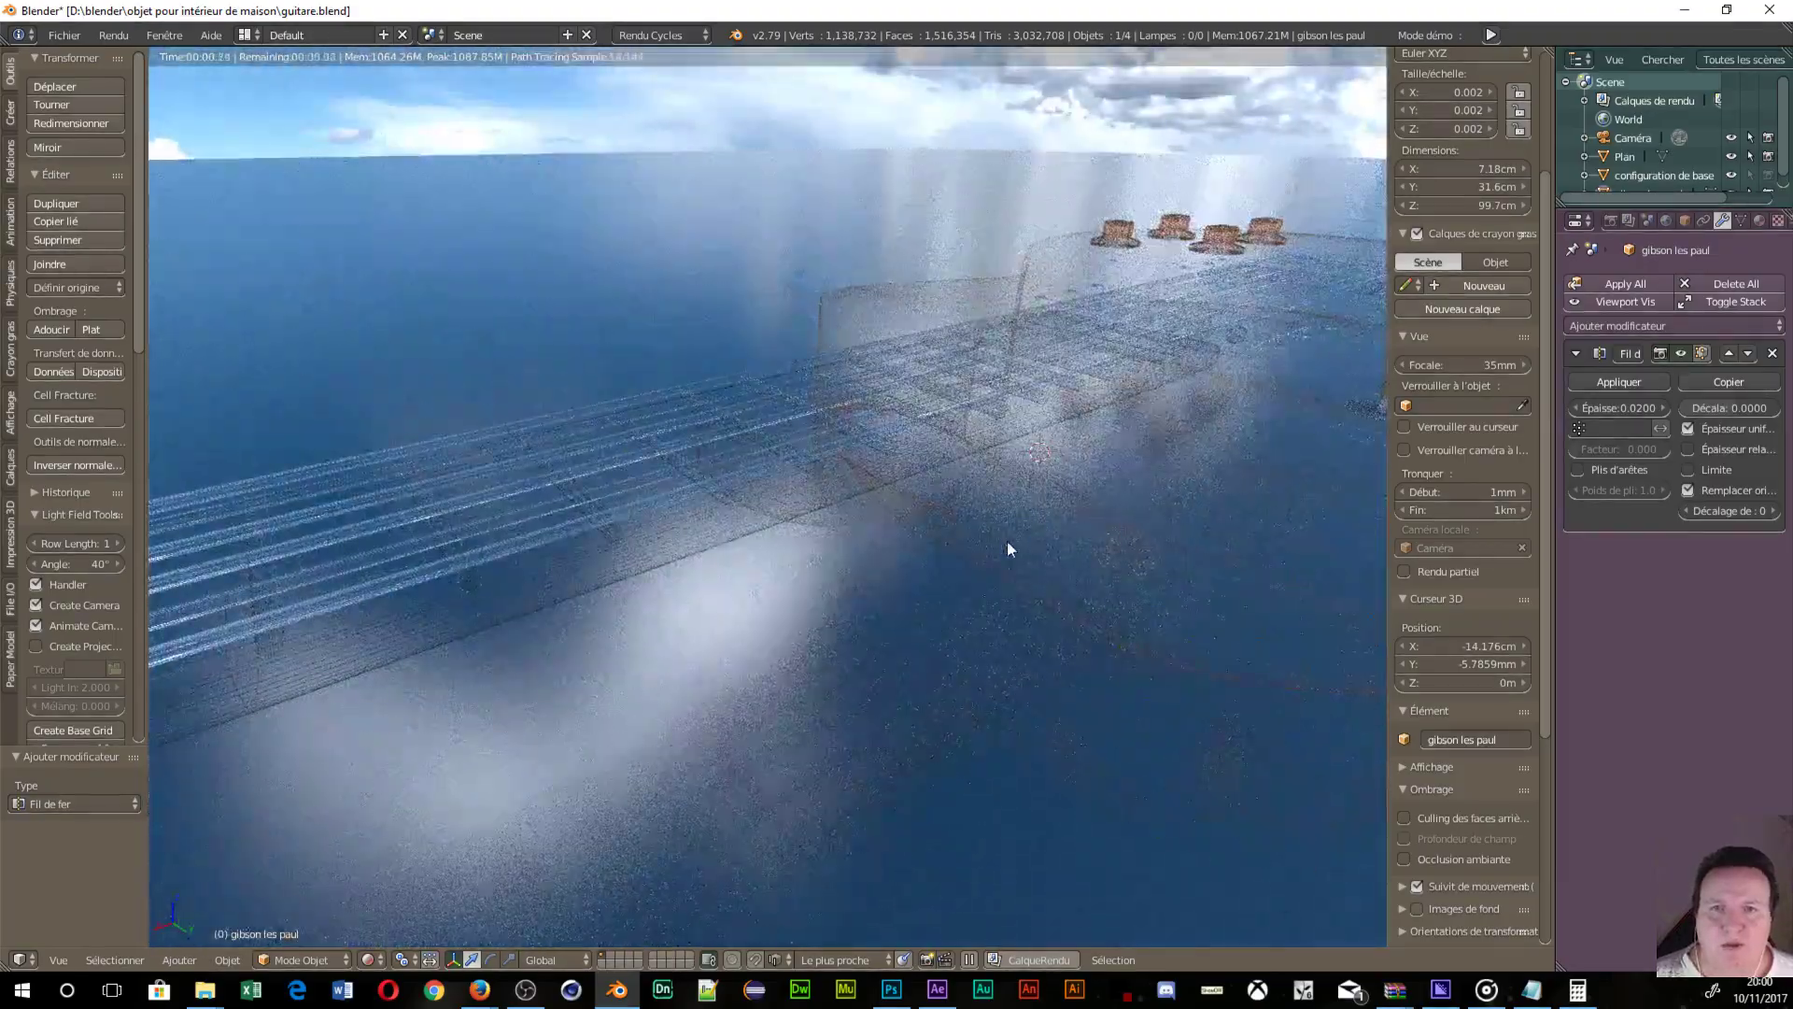
scroll(1007, 542, "down", 1)
scroll(1007, 543, "up", 3)
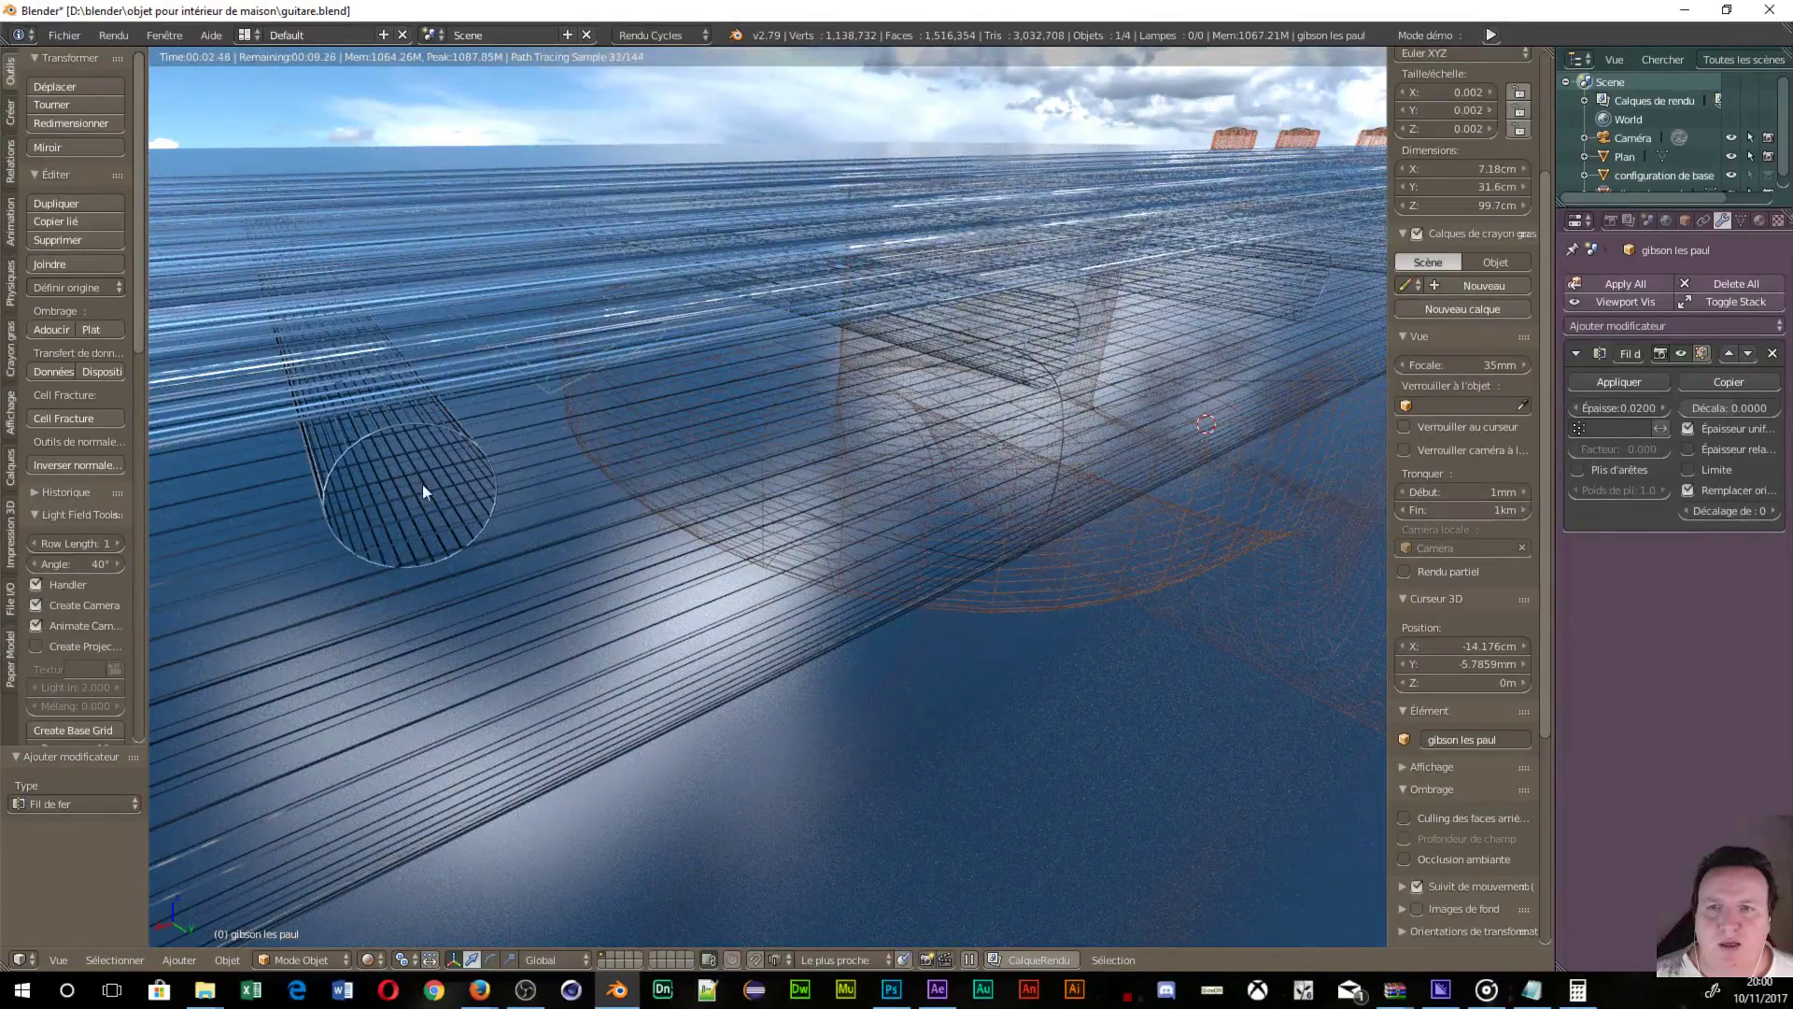
middle_click_drag(427, 215, 668, 268)
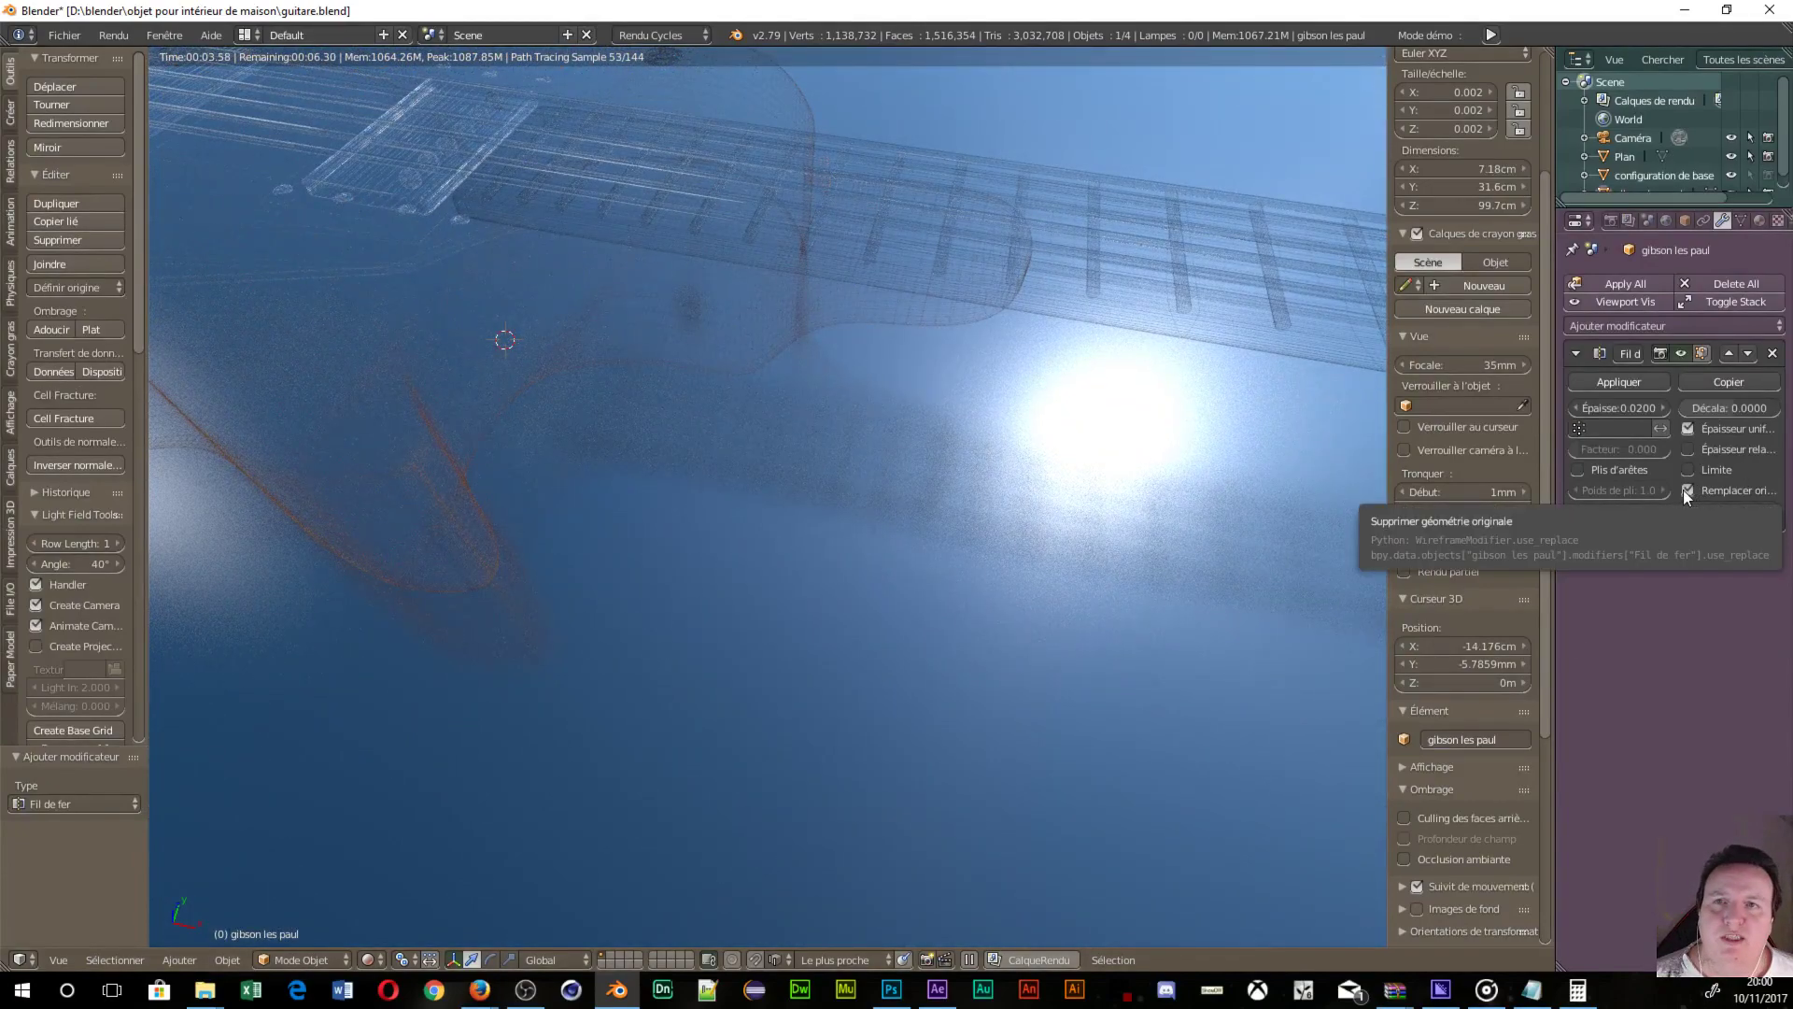
- Examine the rendered wireframe of the strings, frets and body from close up and from farther away
middle_click_drag(764, 402, 871, 564)
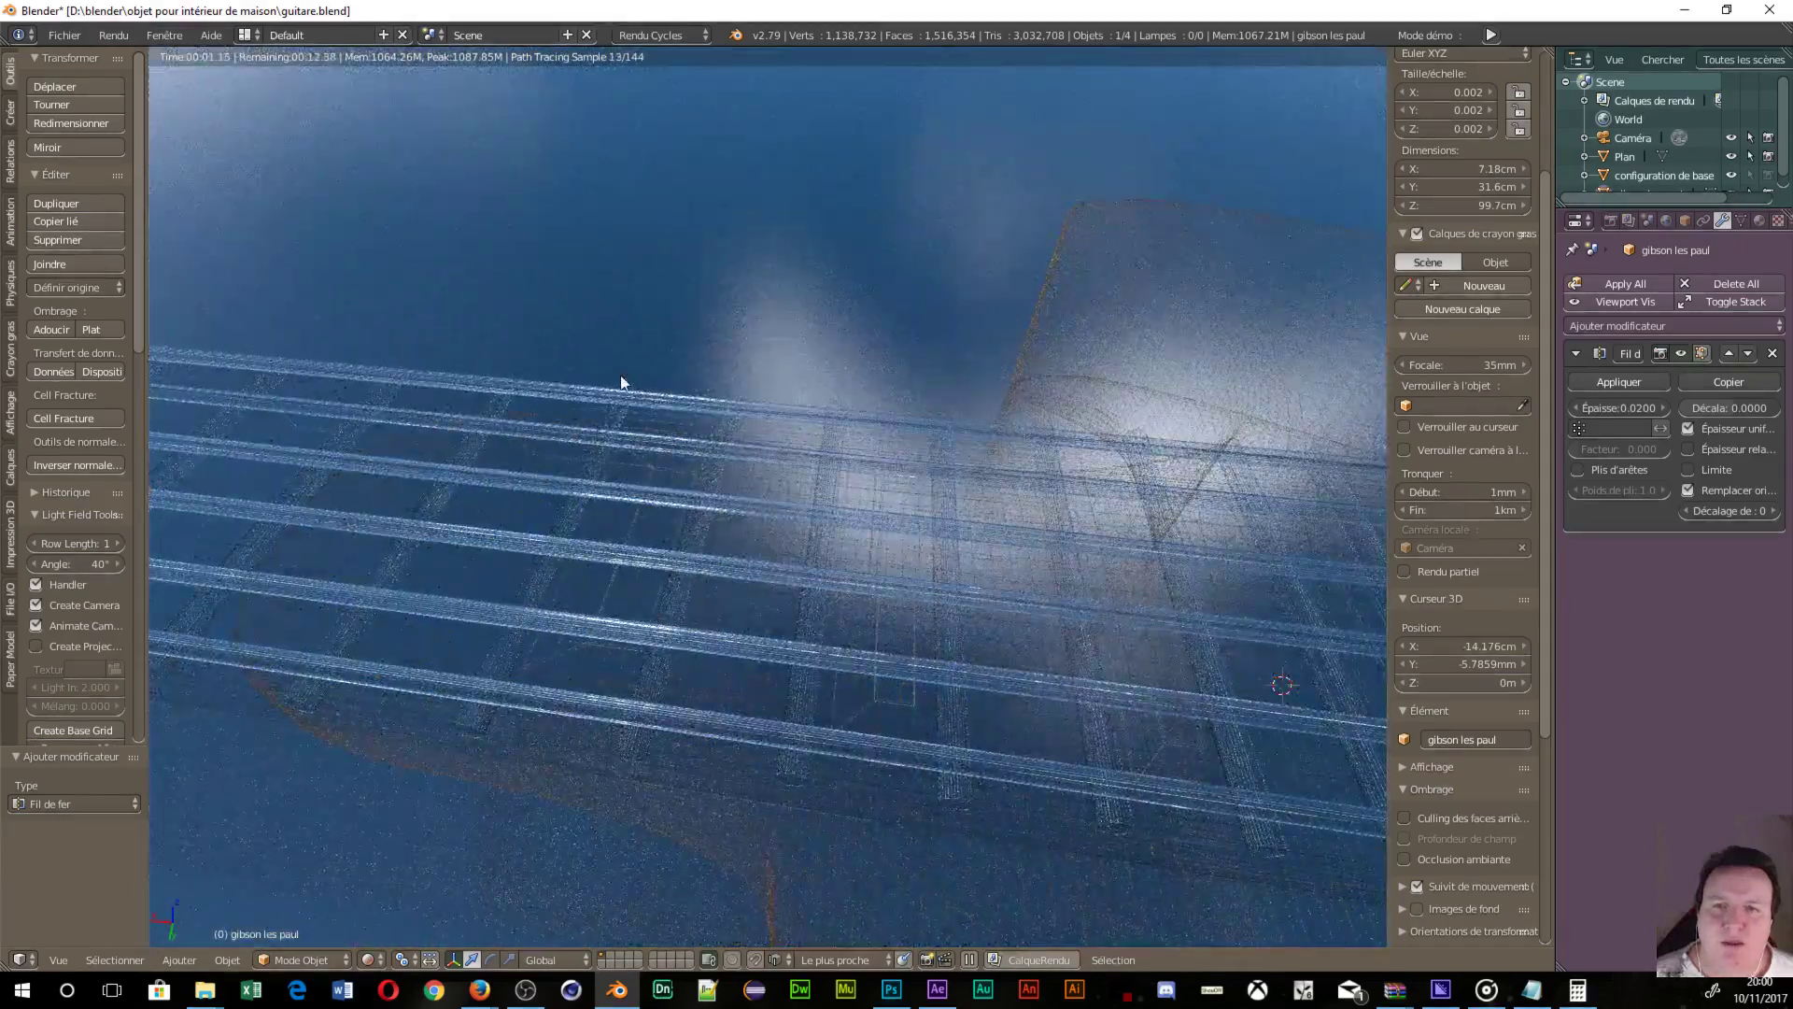
scroll(697, 576, "up", 6)
scroll(696, 576, "down", 4)
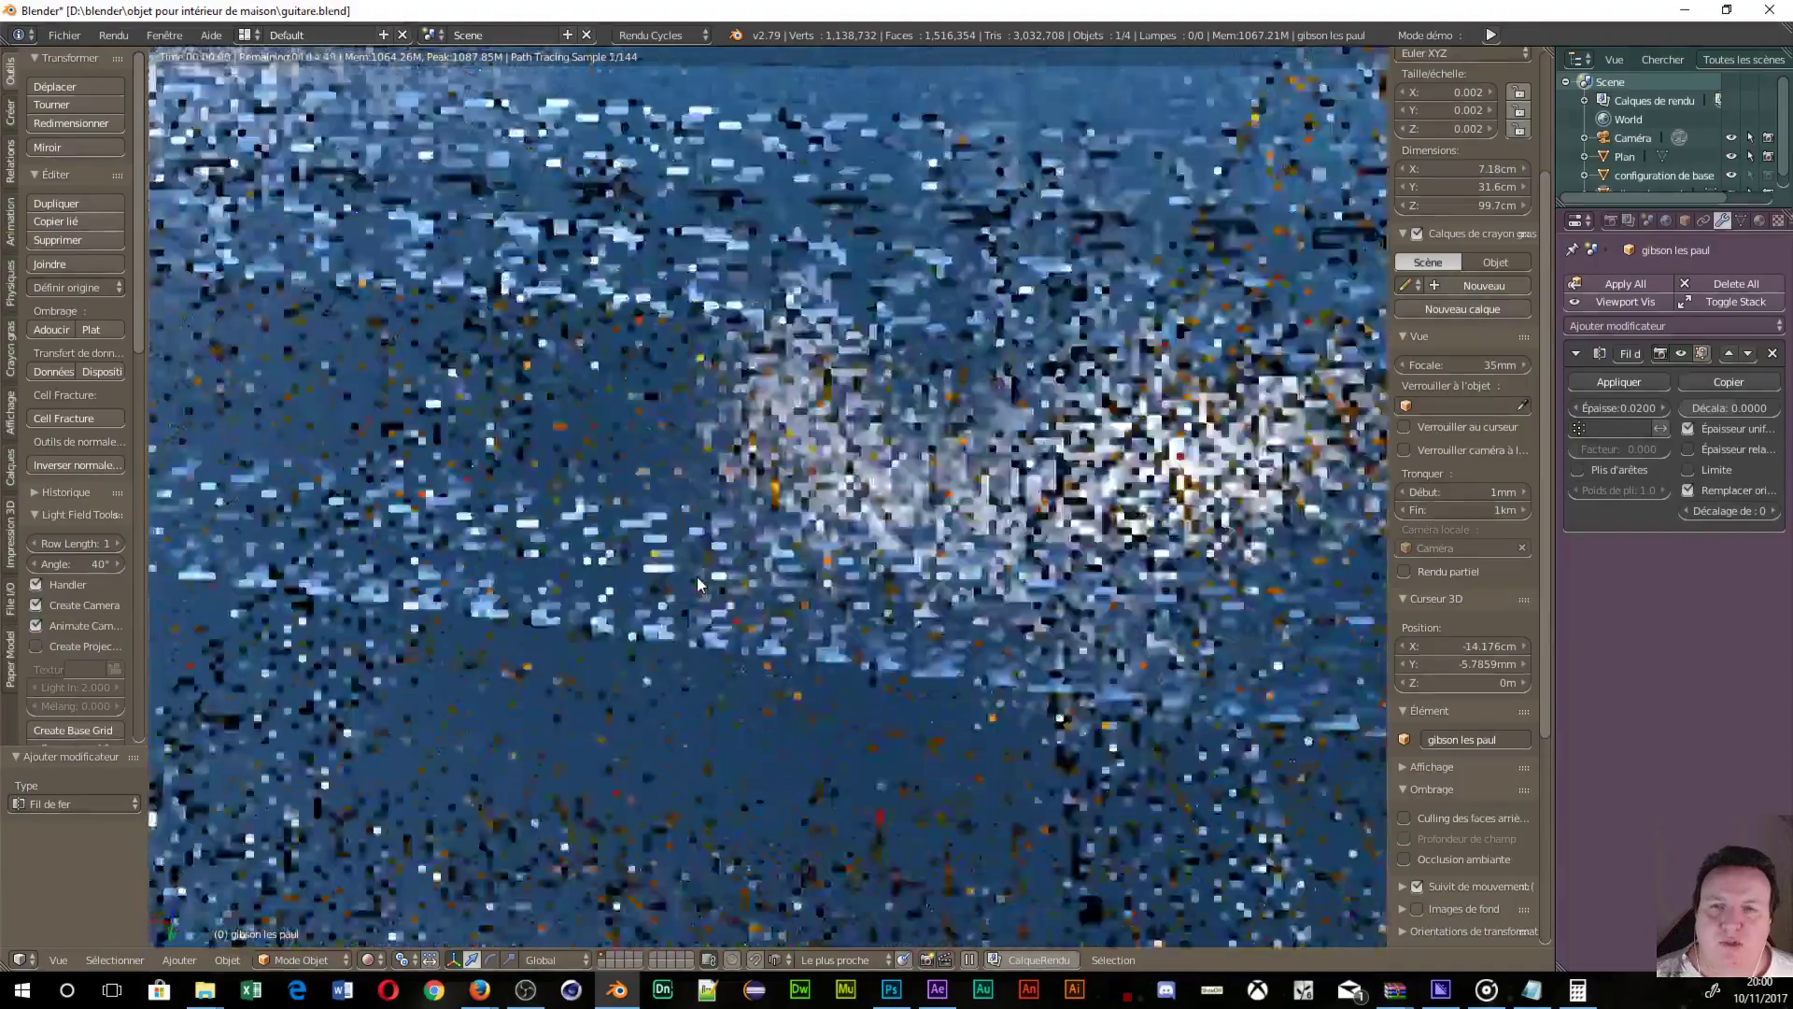
scroll(697, 575, "down", 2)
scroll(761, 480, "down", 3)
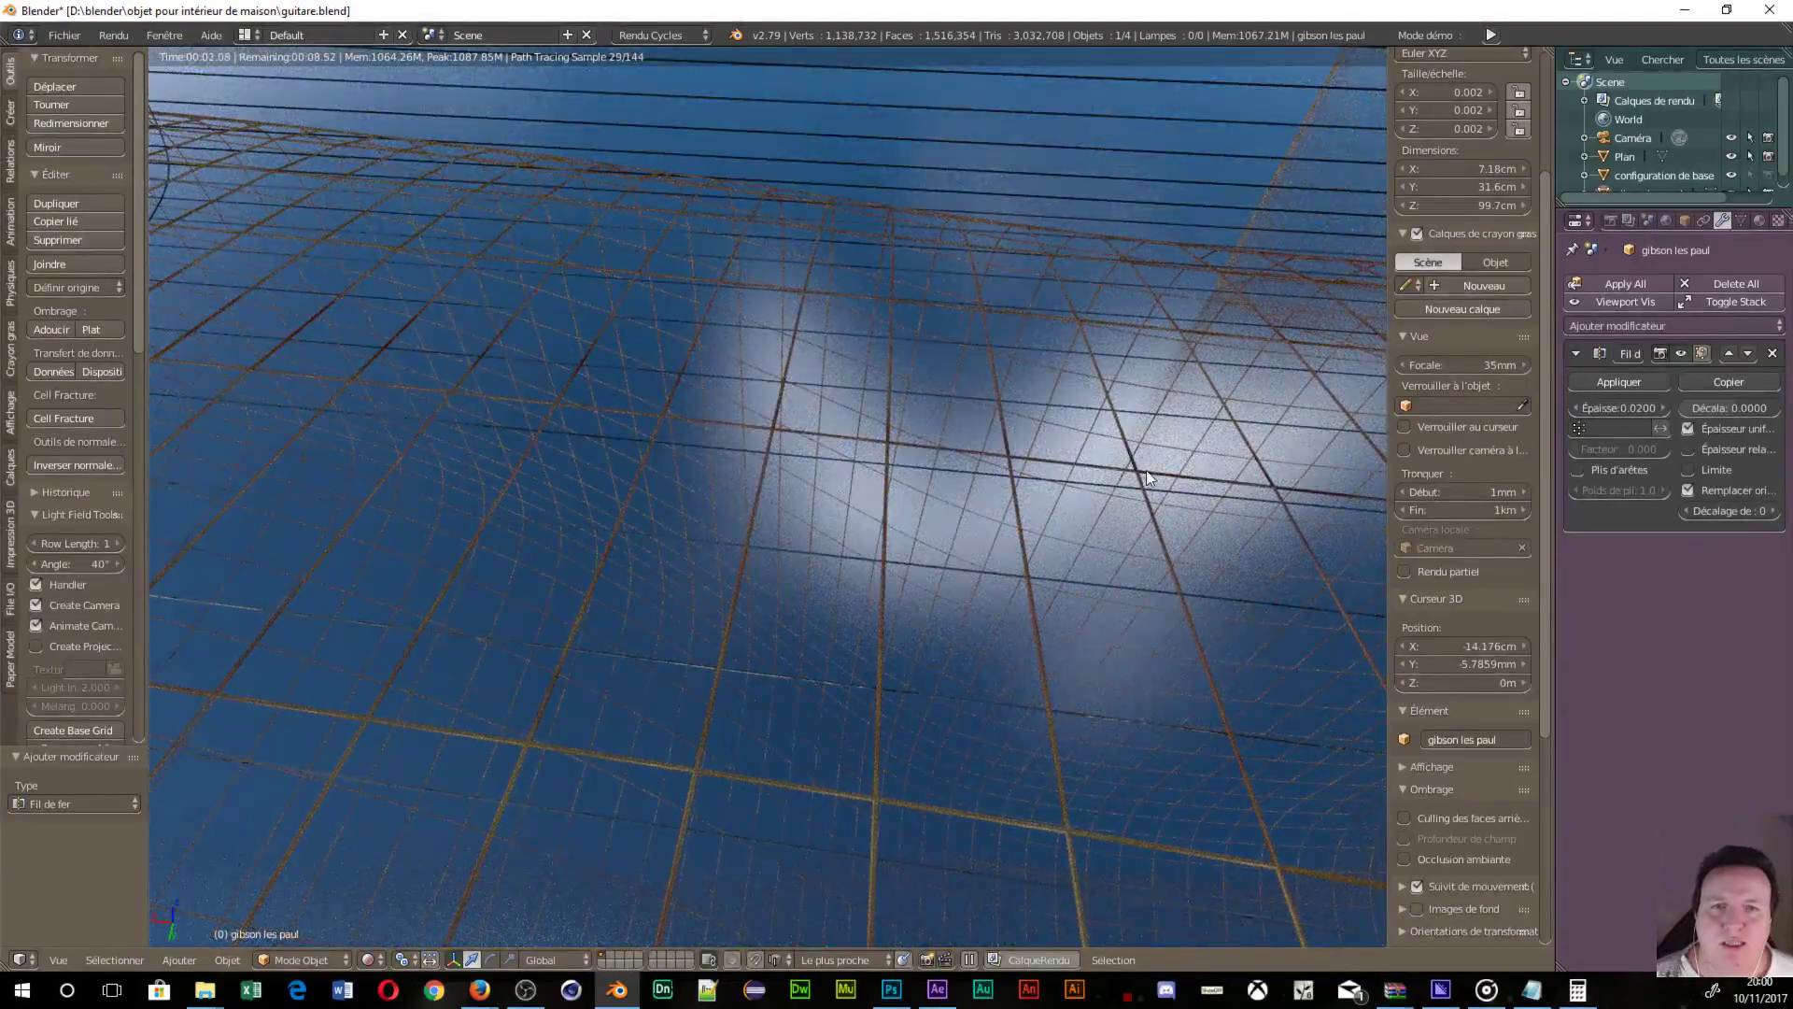
scroll(933, 467, "down", 5)
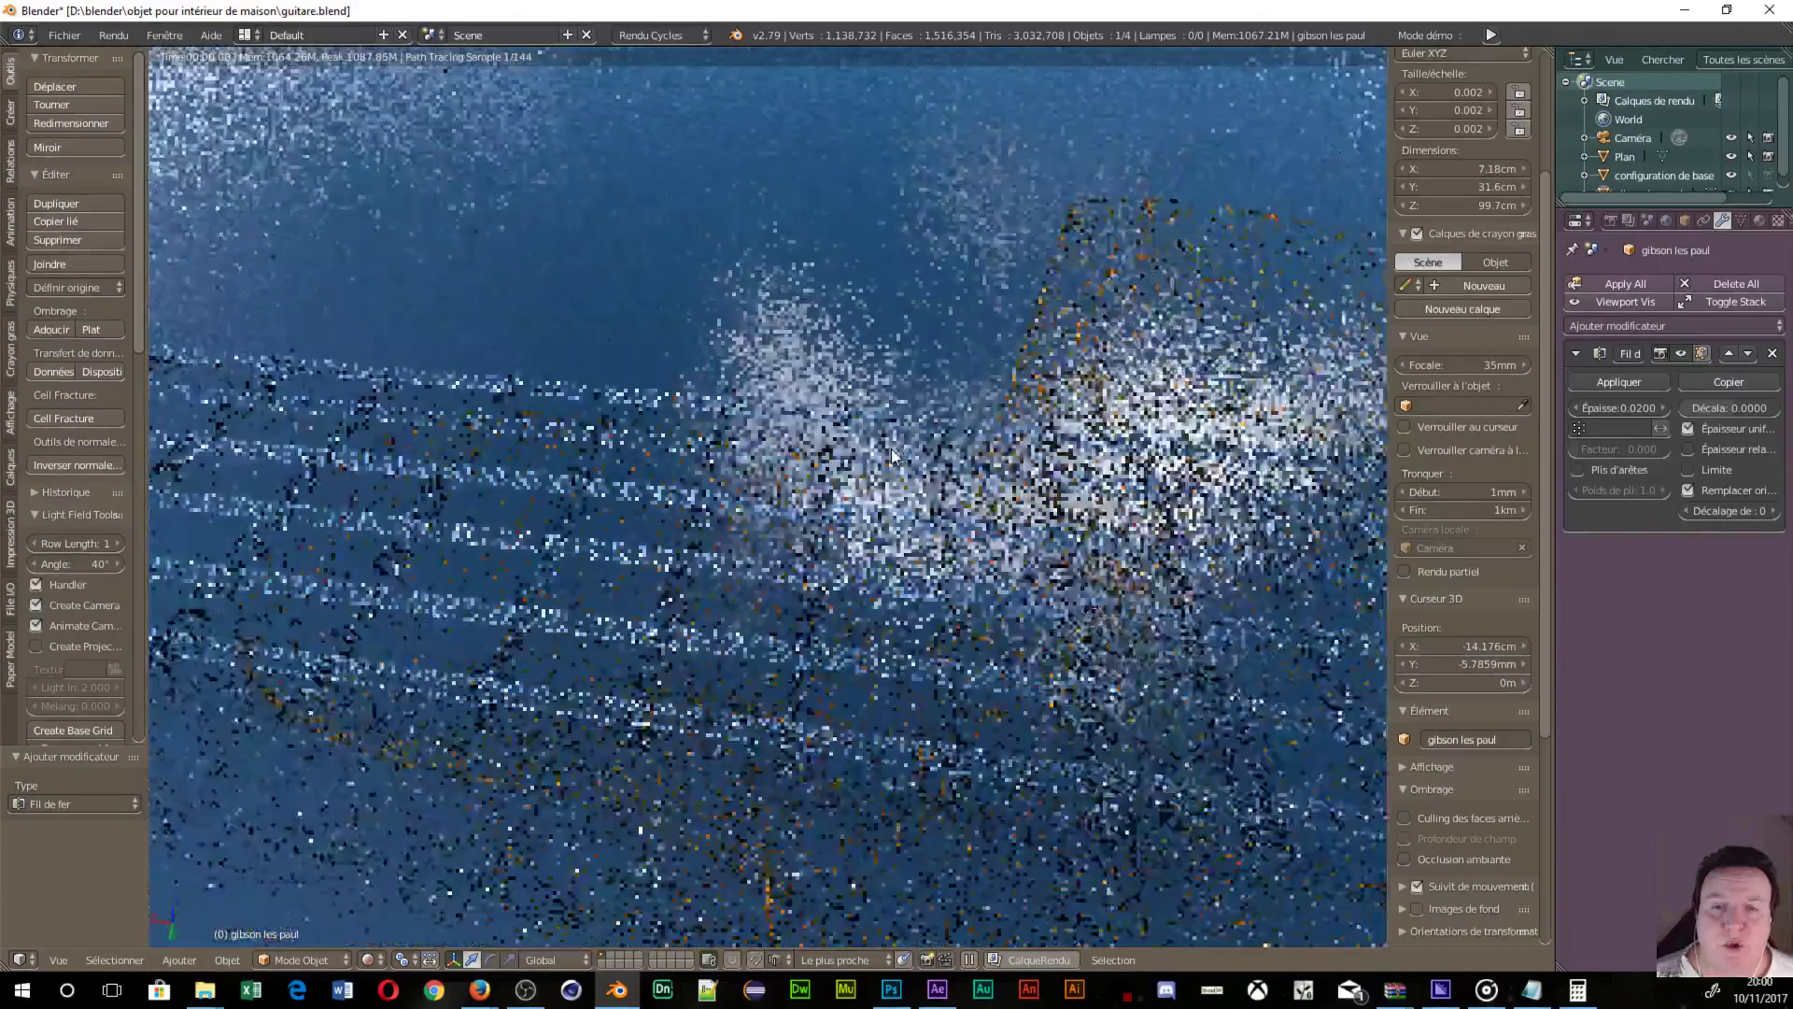
scroll(448, 589, "down", 4)
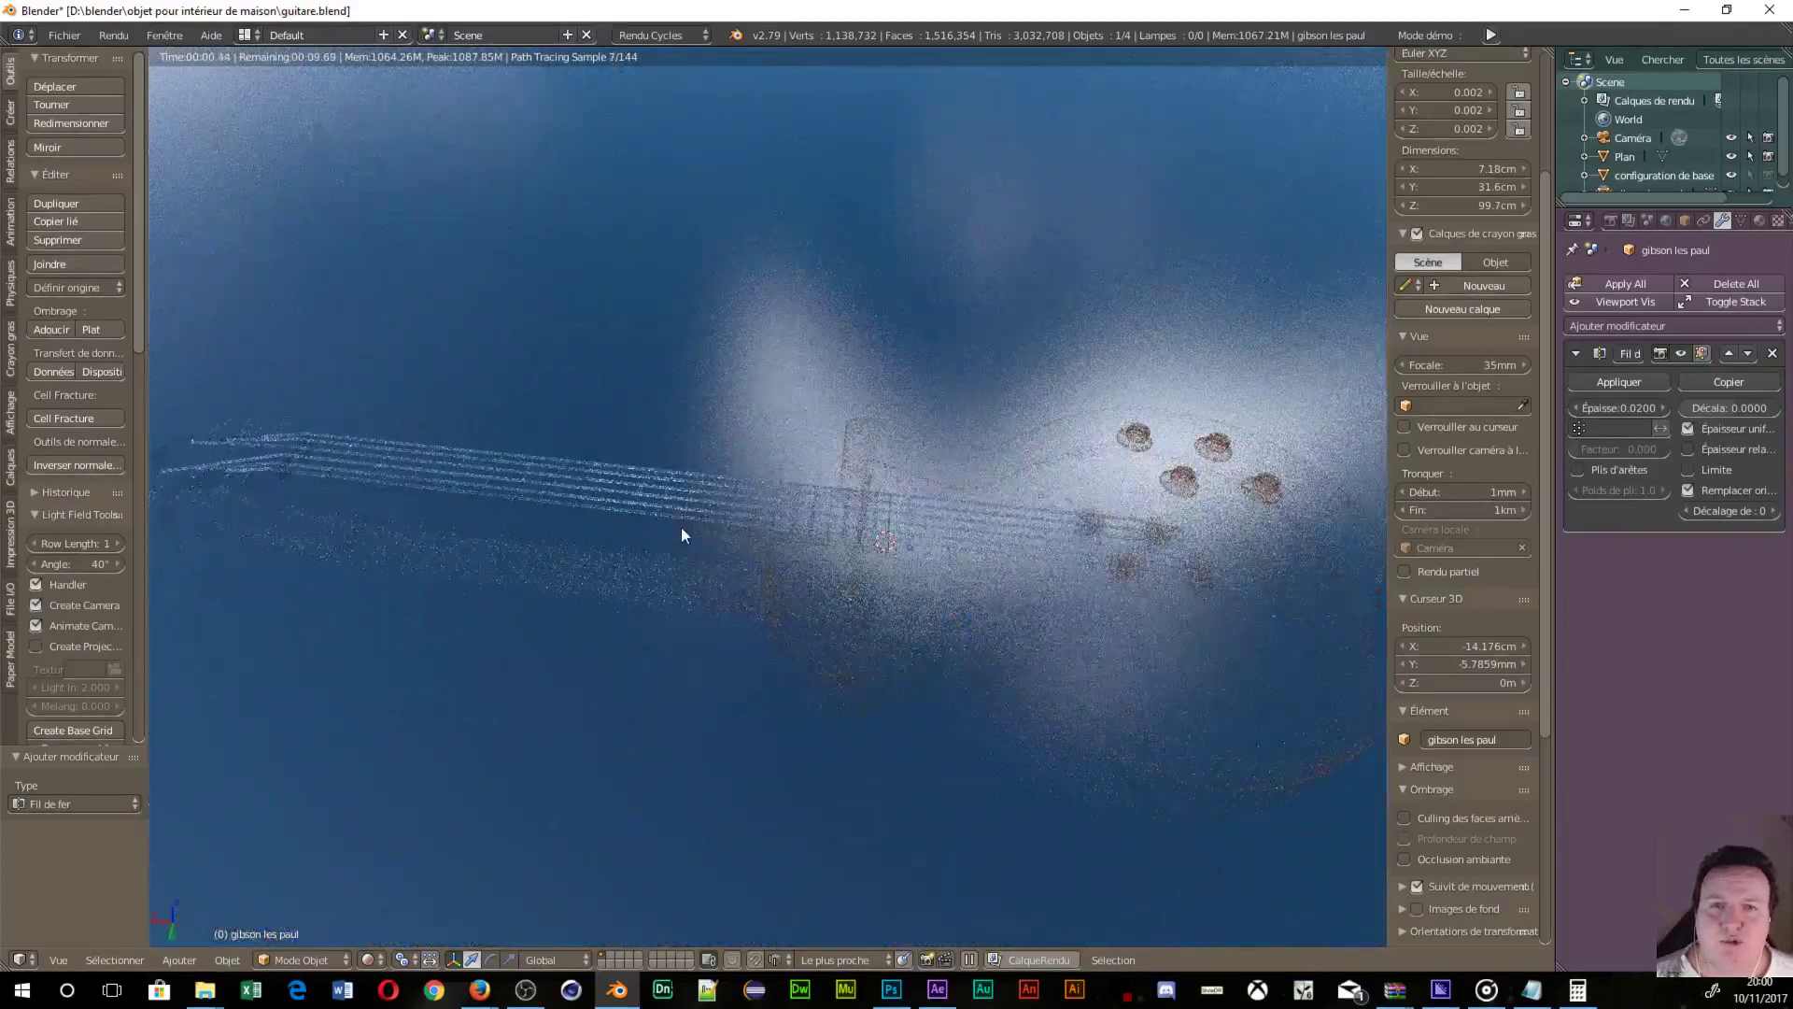
- Turn off replacing the original geometry (Remplacer original) in the Wireframe modifier and inspect the rendered frets, strings and body
middle_click_drag(681, 527, 833, 493)
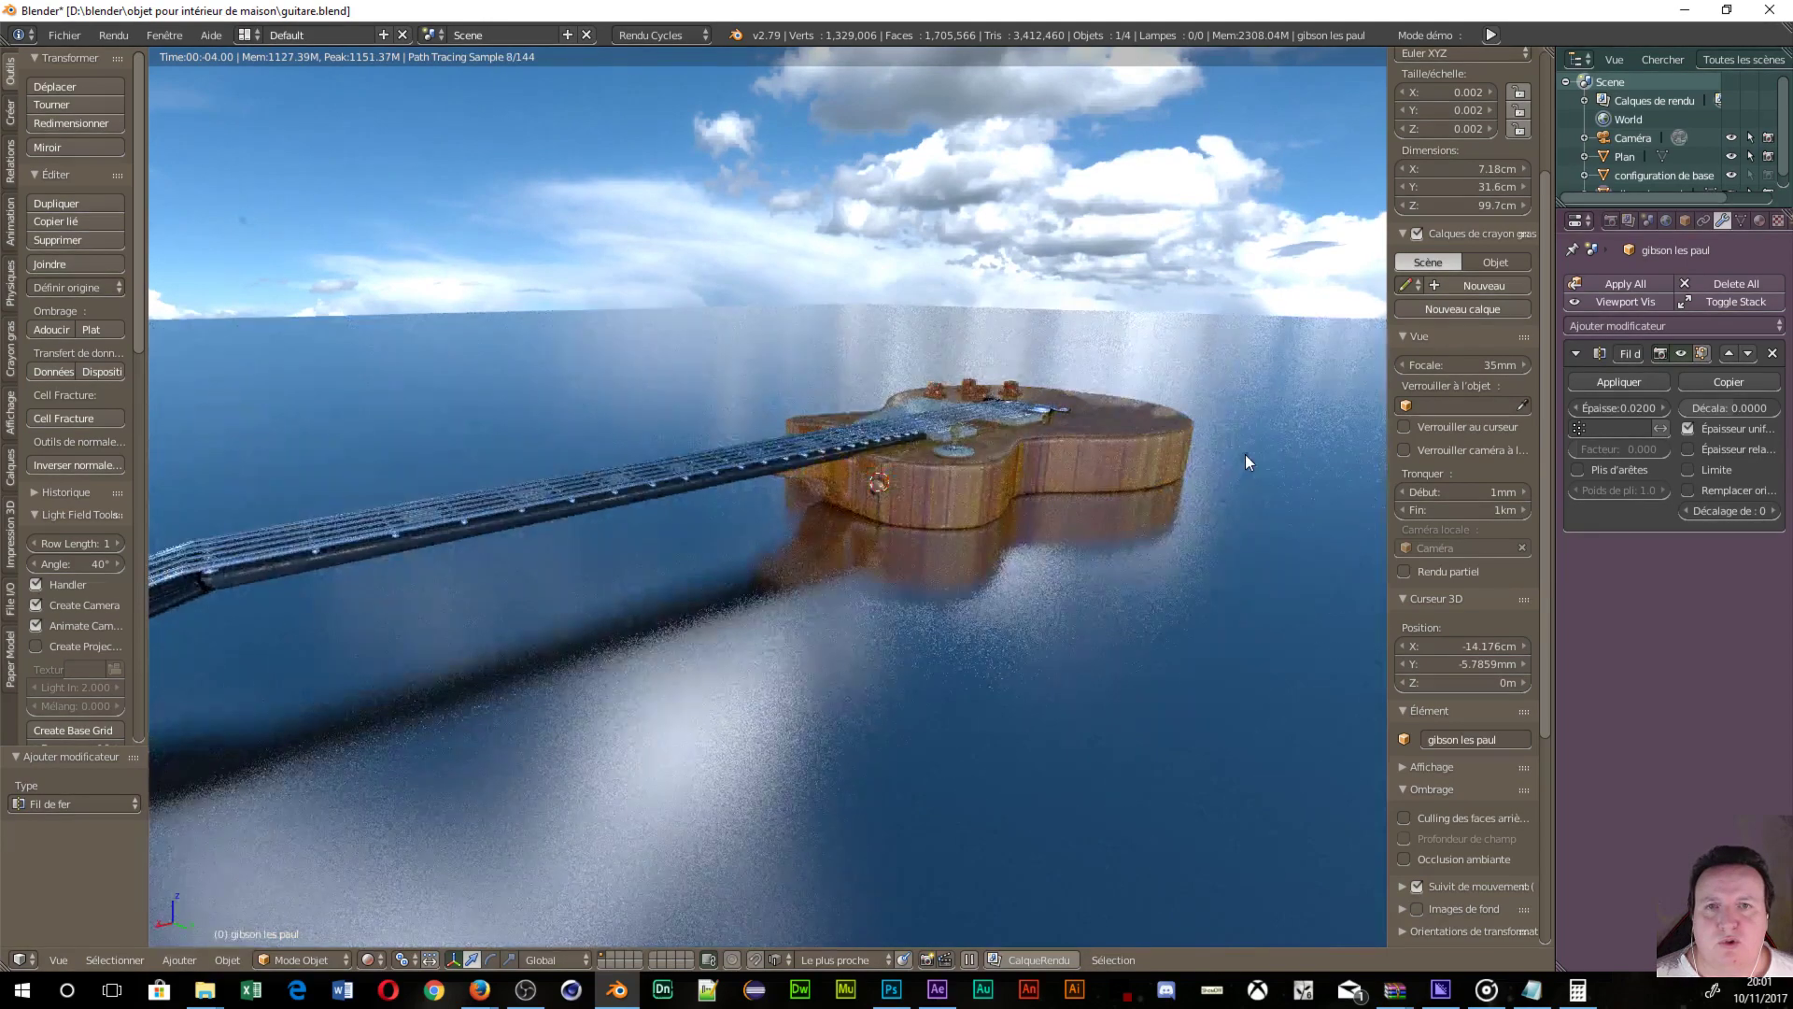
scroll(866, 512, "up", 7)
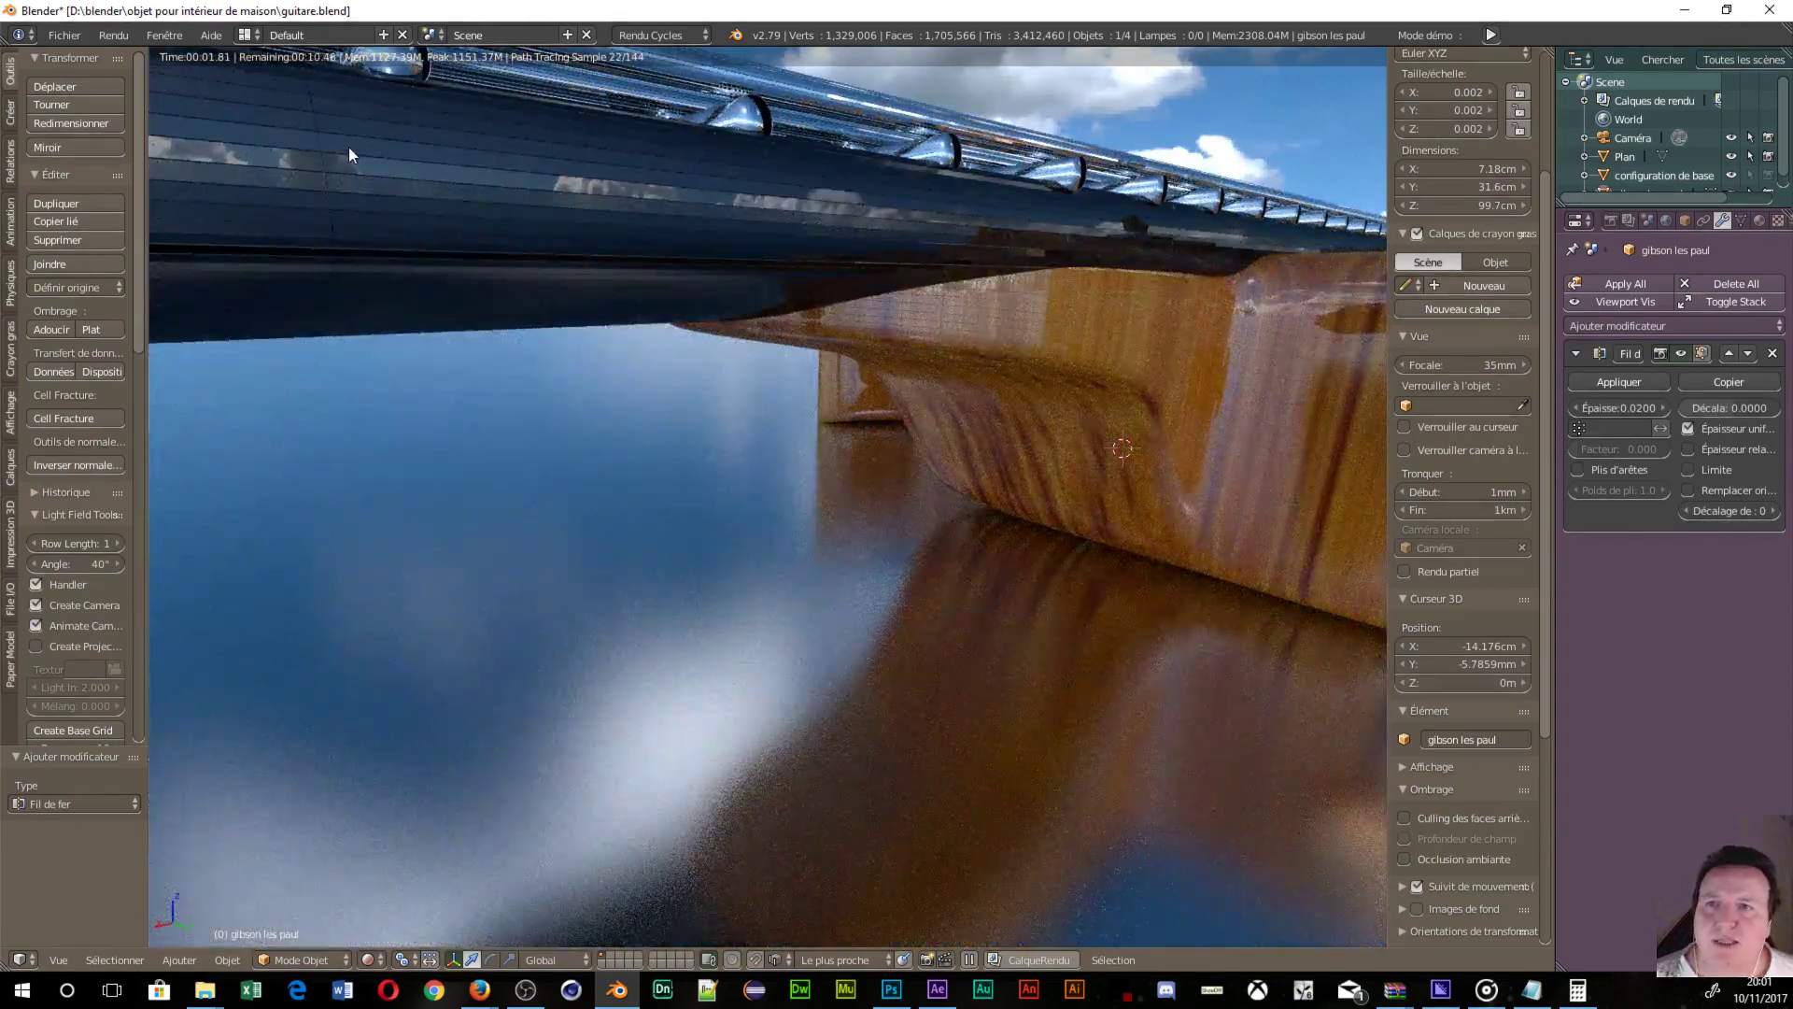
middle_click_drag(431, 185, 519, 179)
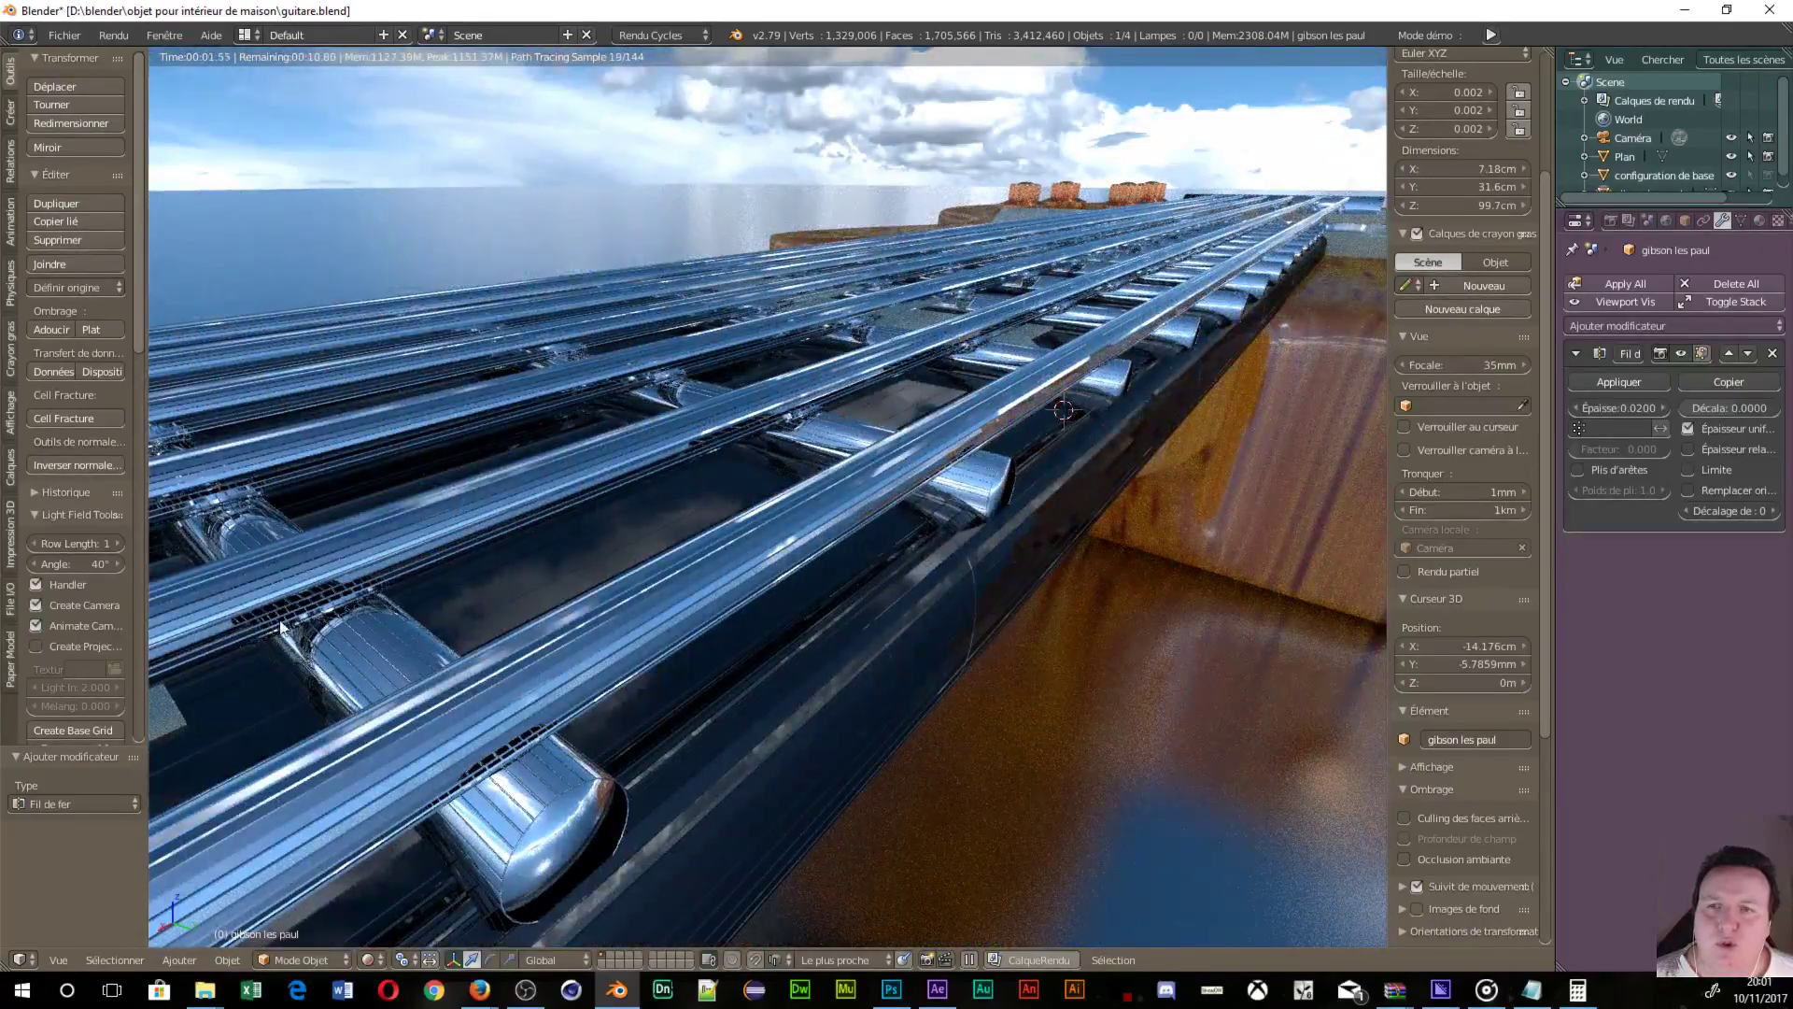
middle_click_drag(1448, 366, 1448, 359)
middle_click_drag(1308, 449, 1006, 523)
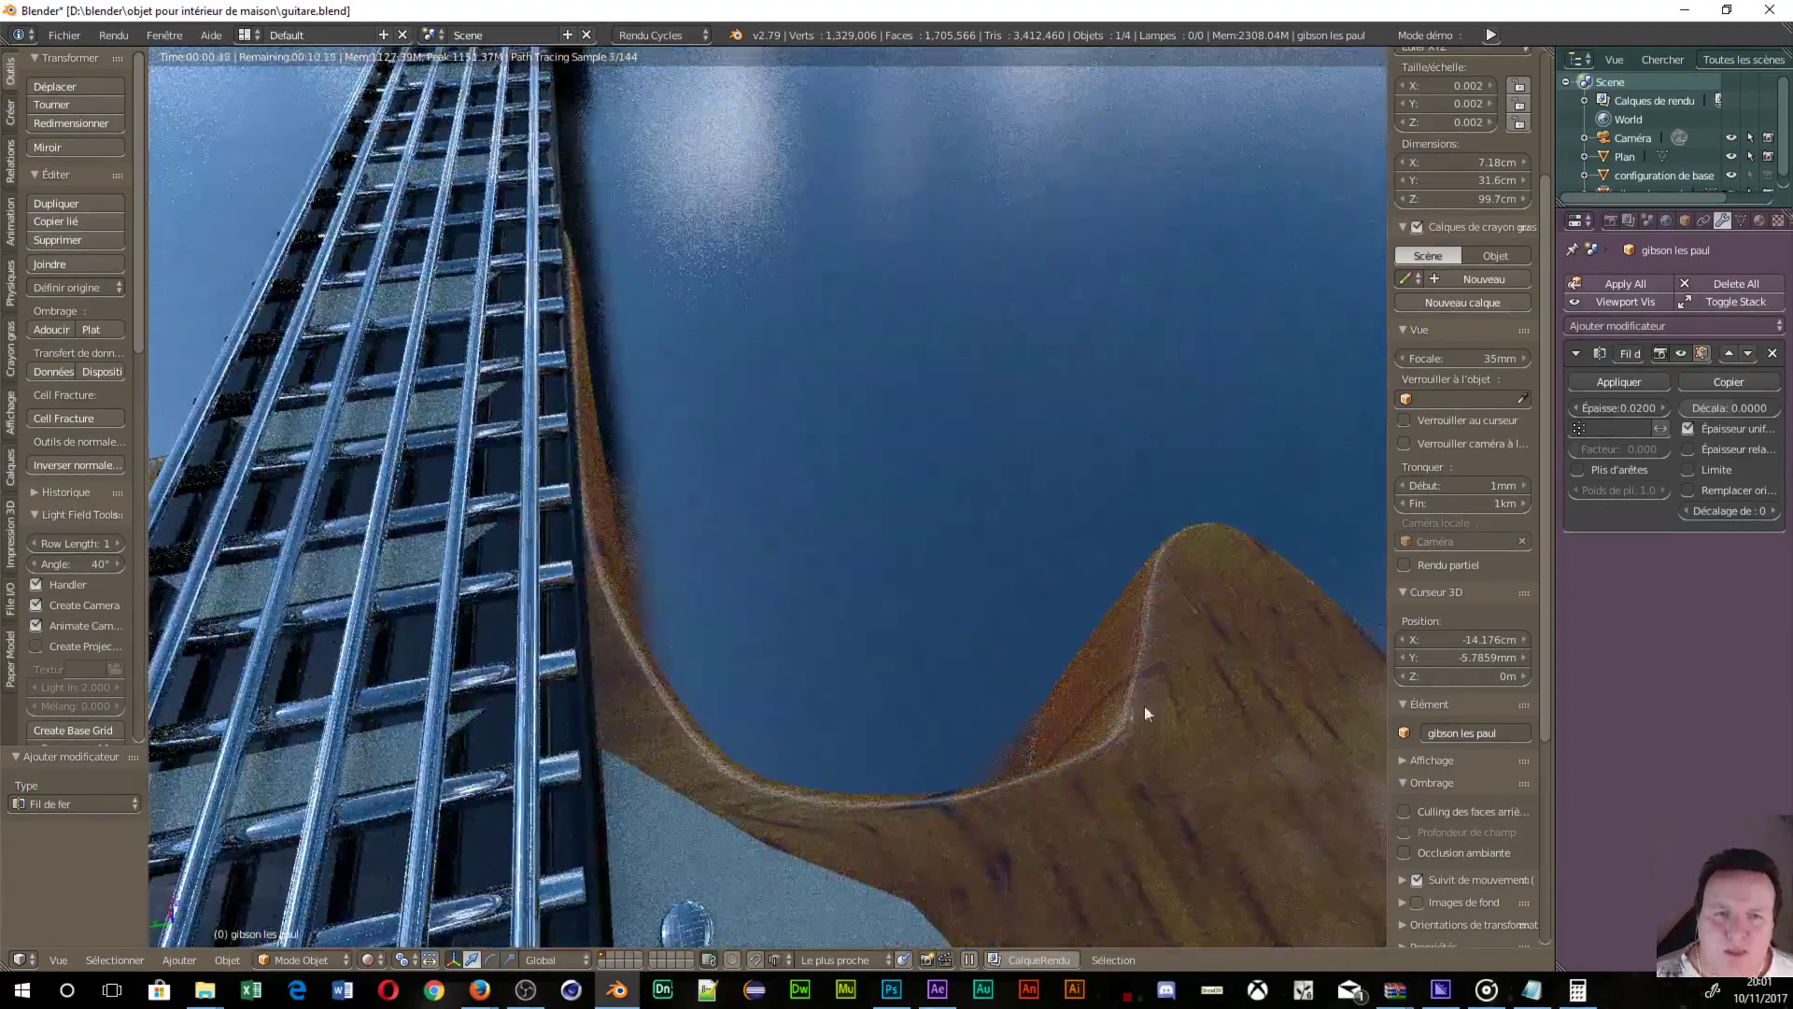
- Inspect the rendered fretboard and body, and turn off even thickness (Épaisseur uniforme) in the Wireframe modifier
scroll(1130, 760, "up", 2)
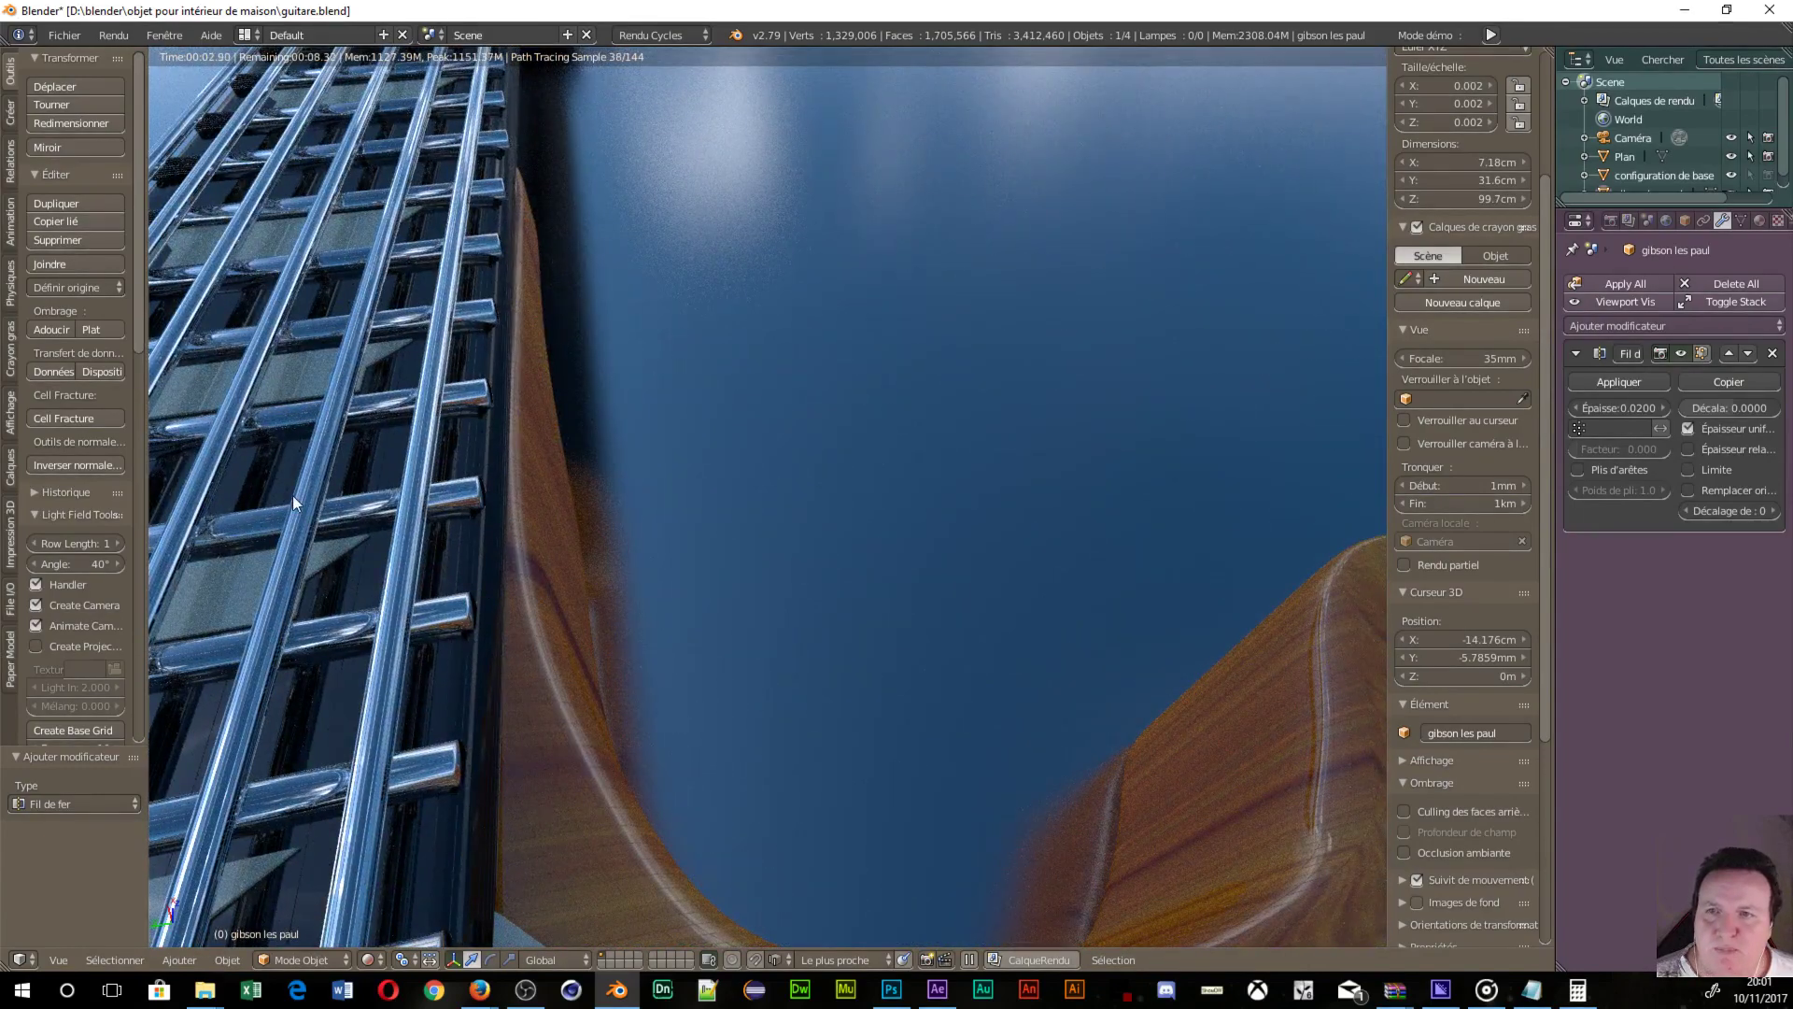
middle_click_drag(293, 495, 556, 472)
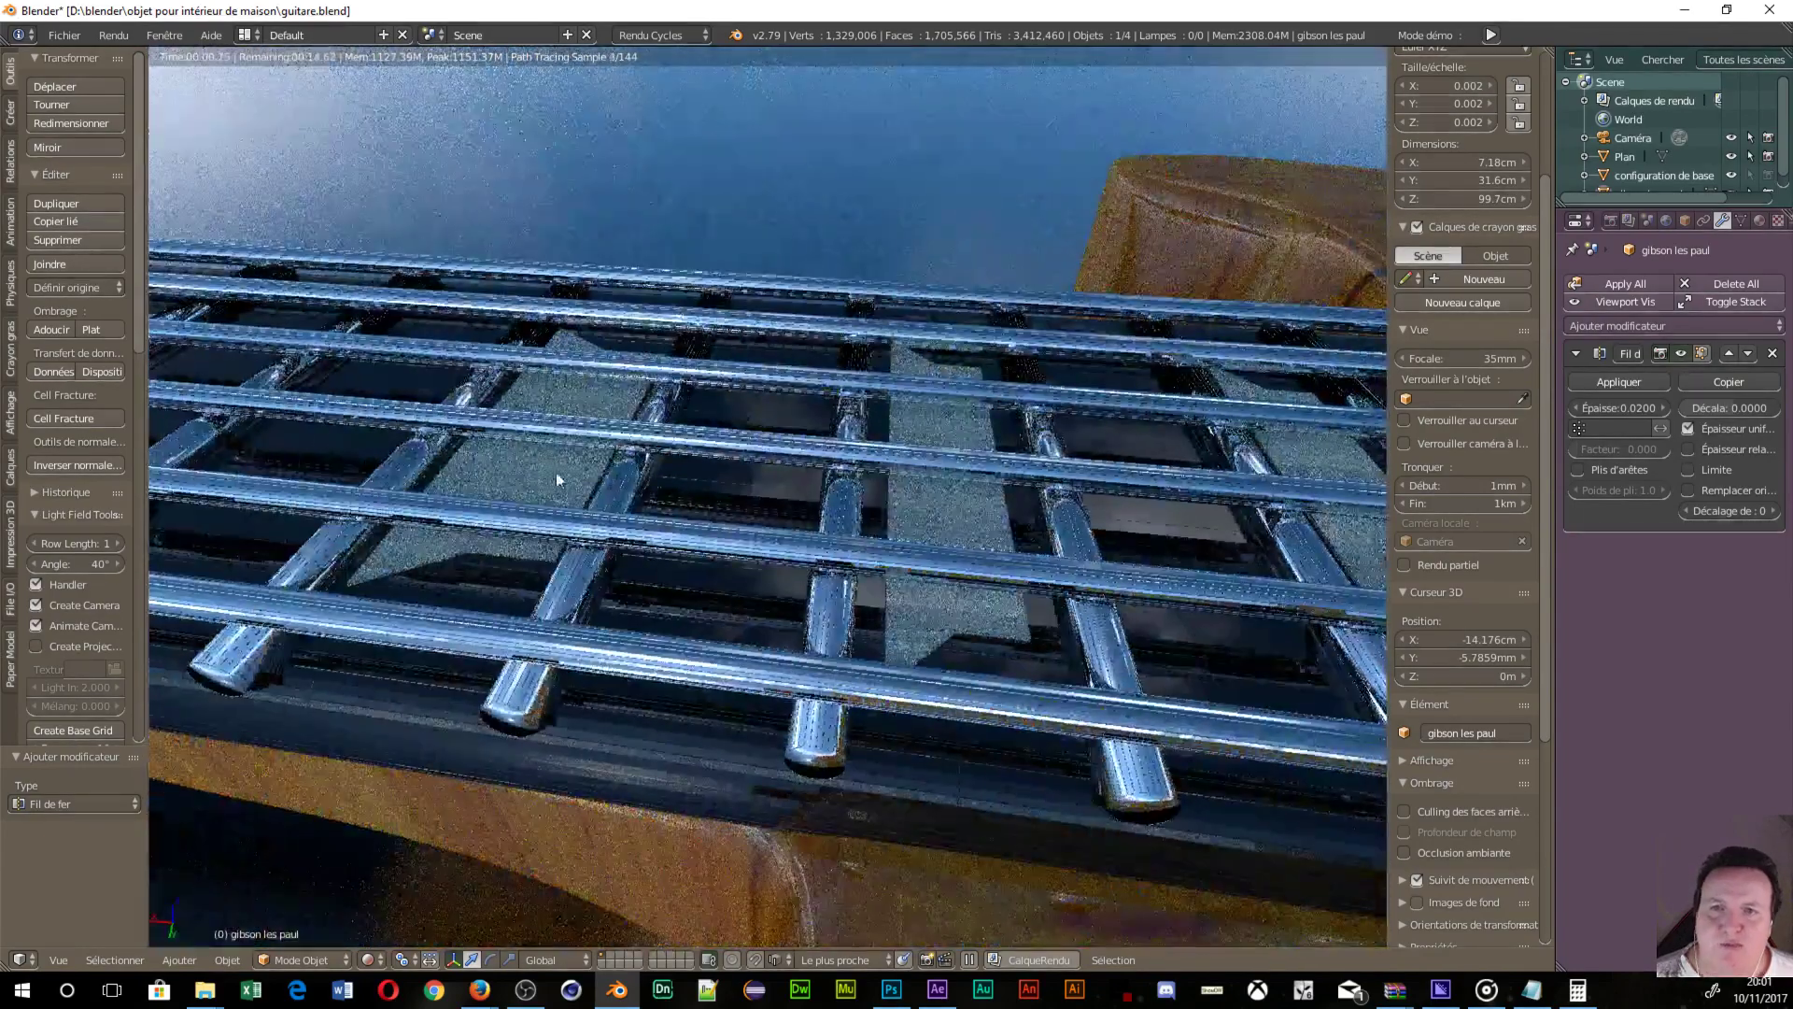
scroll(680, 491, "down", 3)
middle_click_drag(816, 697, 1040, 719)
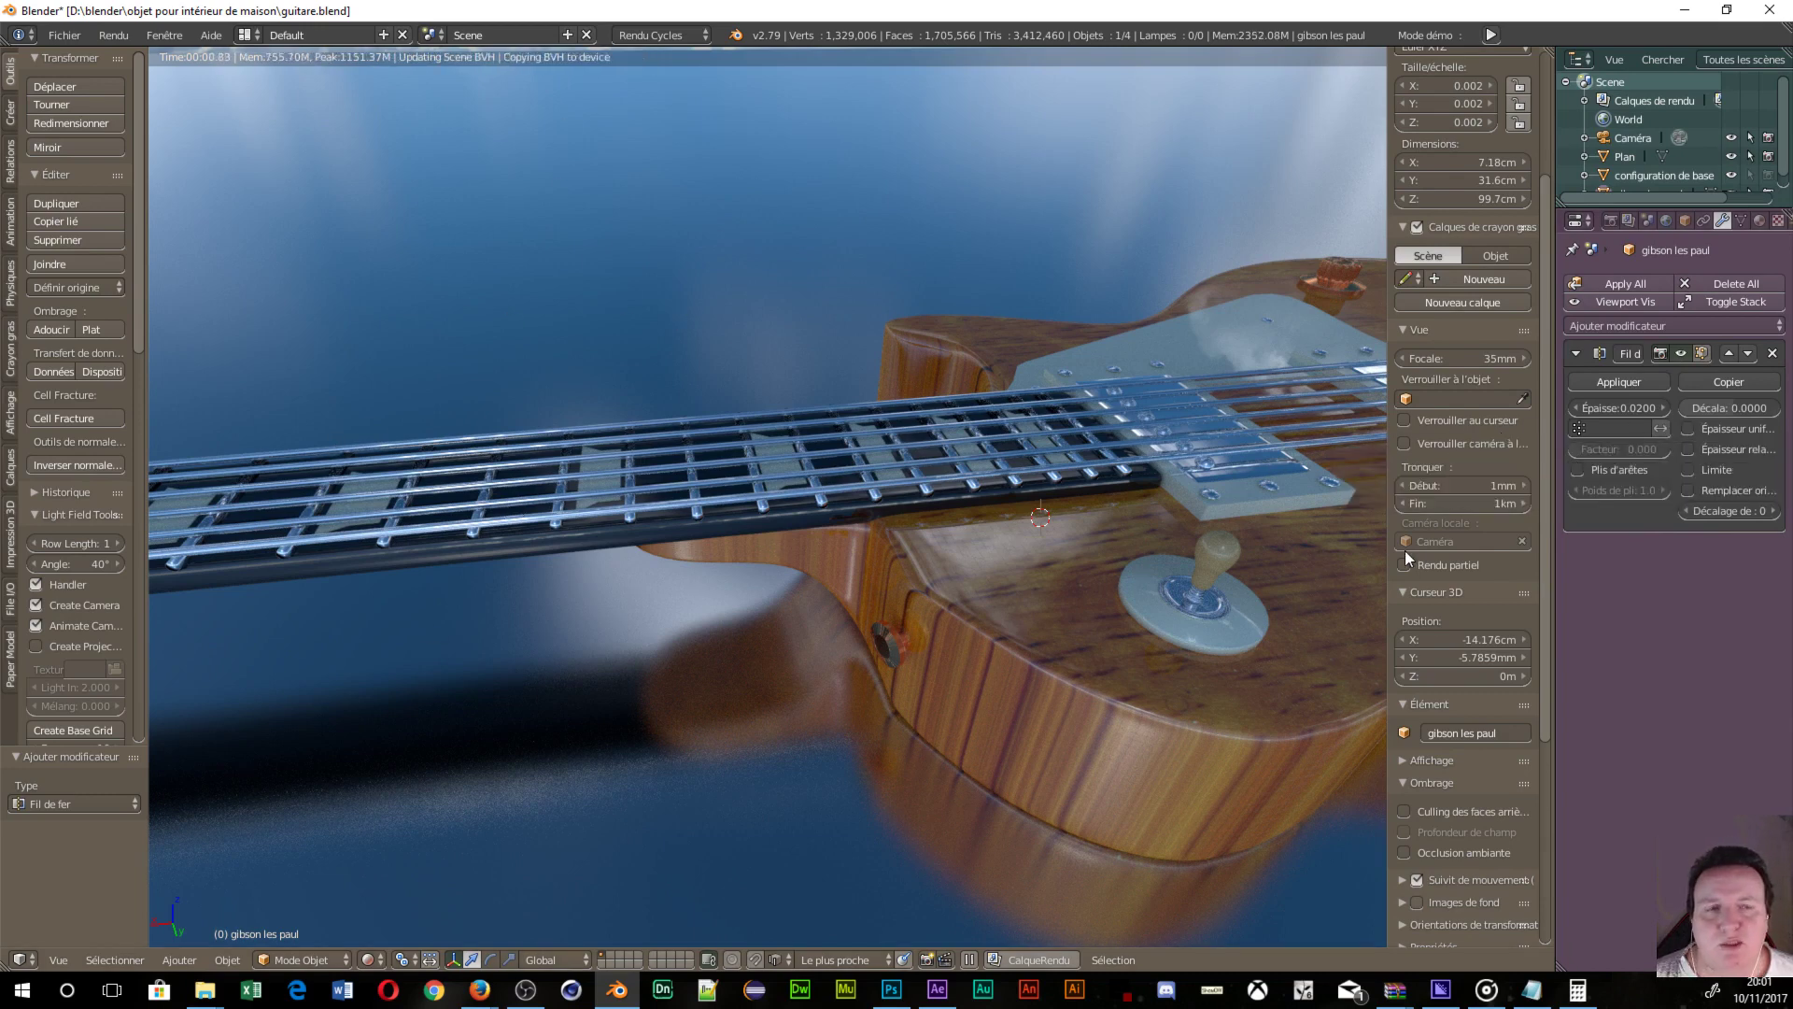
left_click(1721, 430)
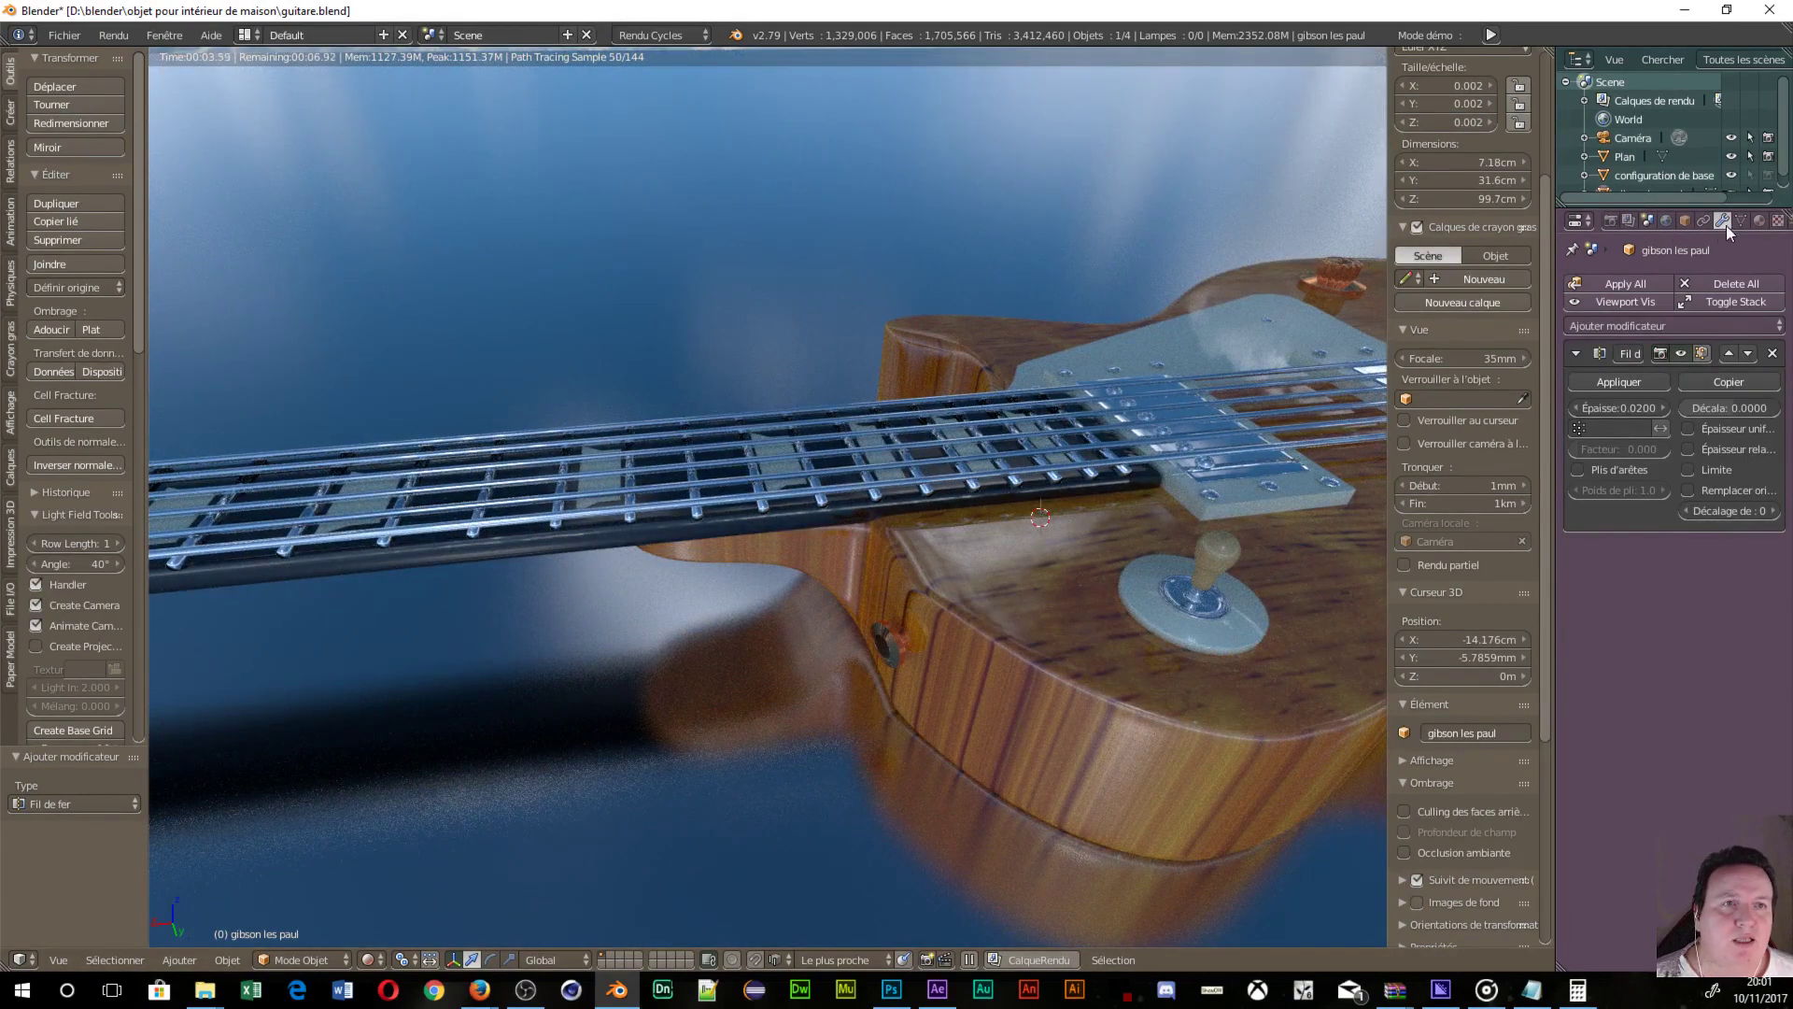
- Add a slot after the last one in the guitar's material list and create a new material in it
left_click(1759, 222)
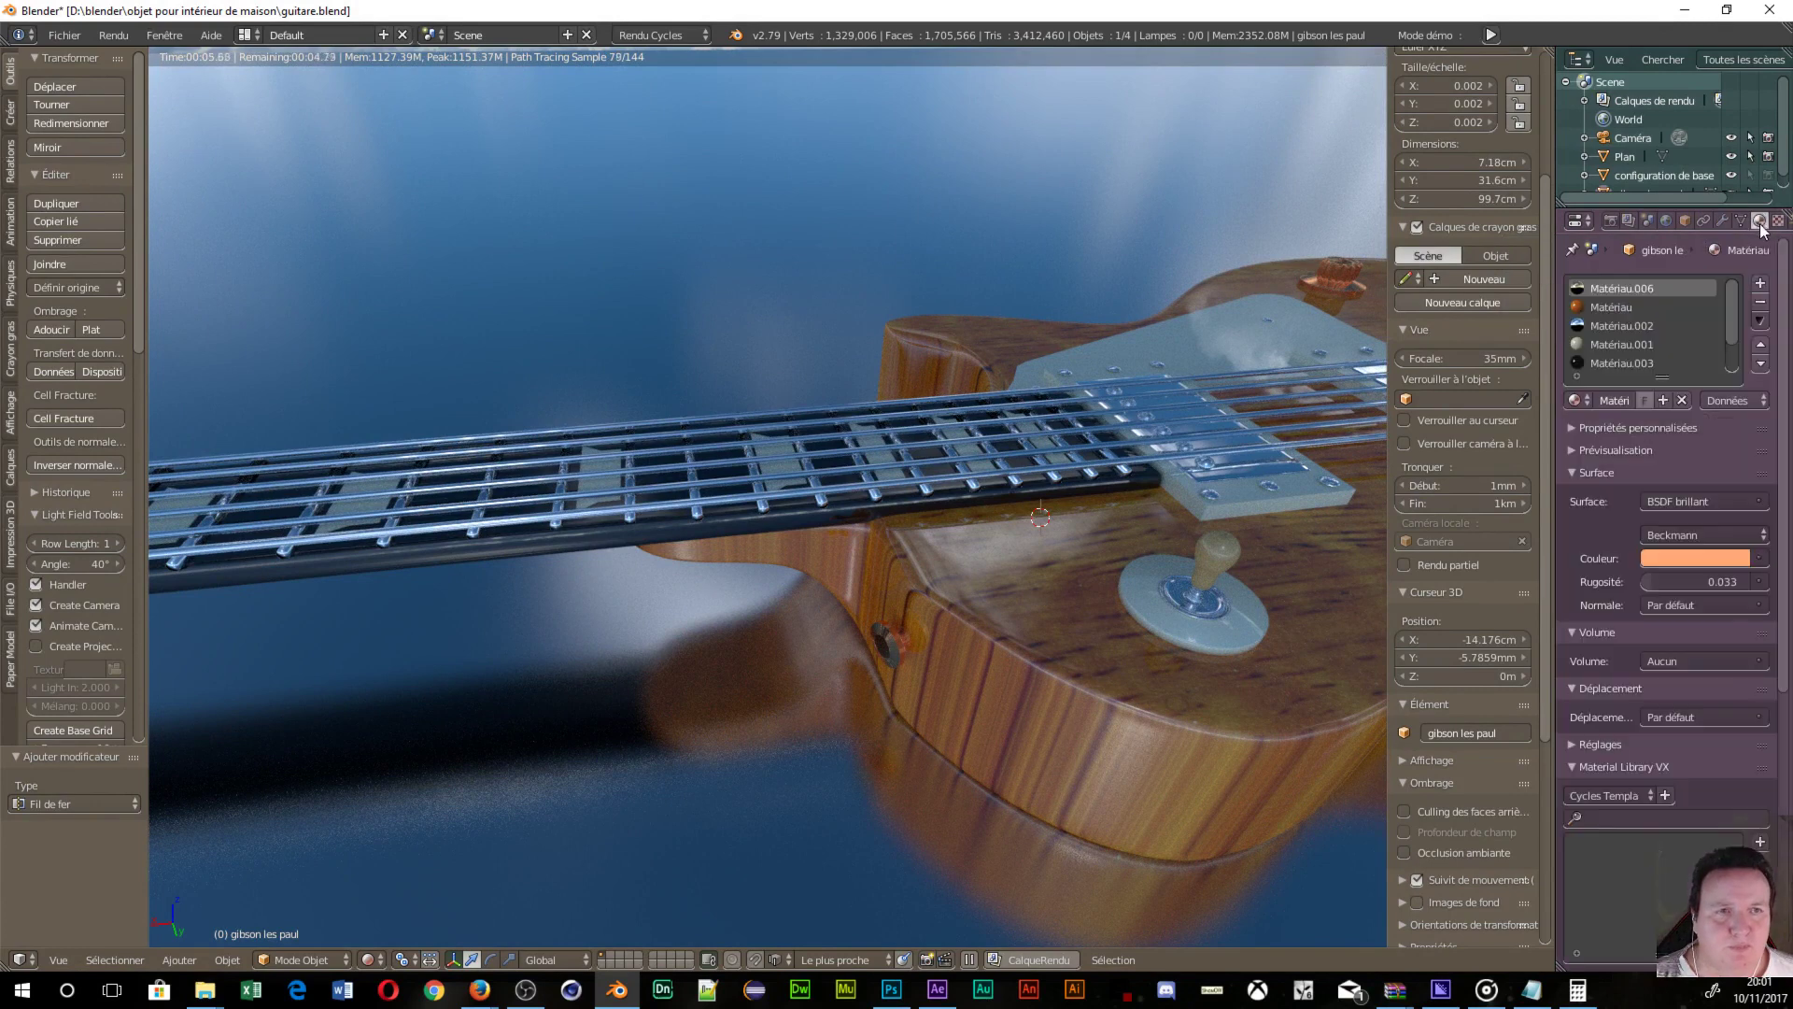
scroll(1669, 357, "down", 2)
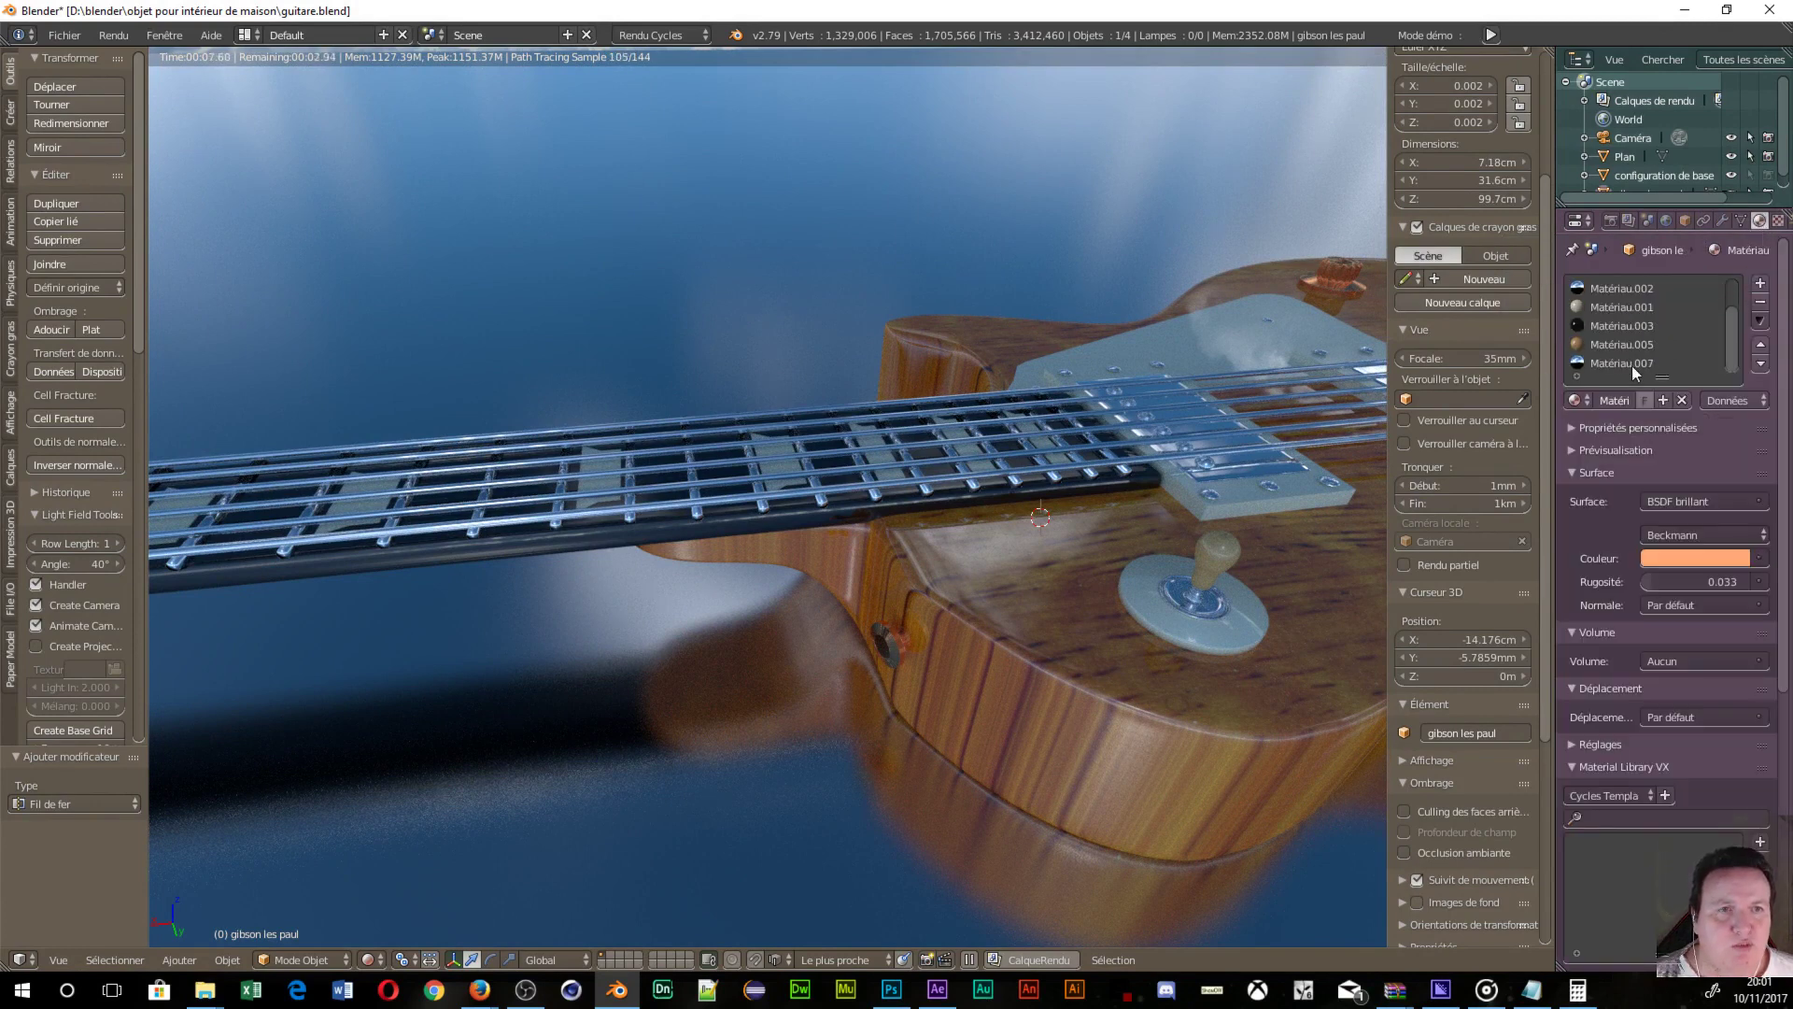
scroll(1625, 340, "up", 2)
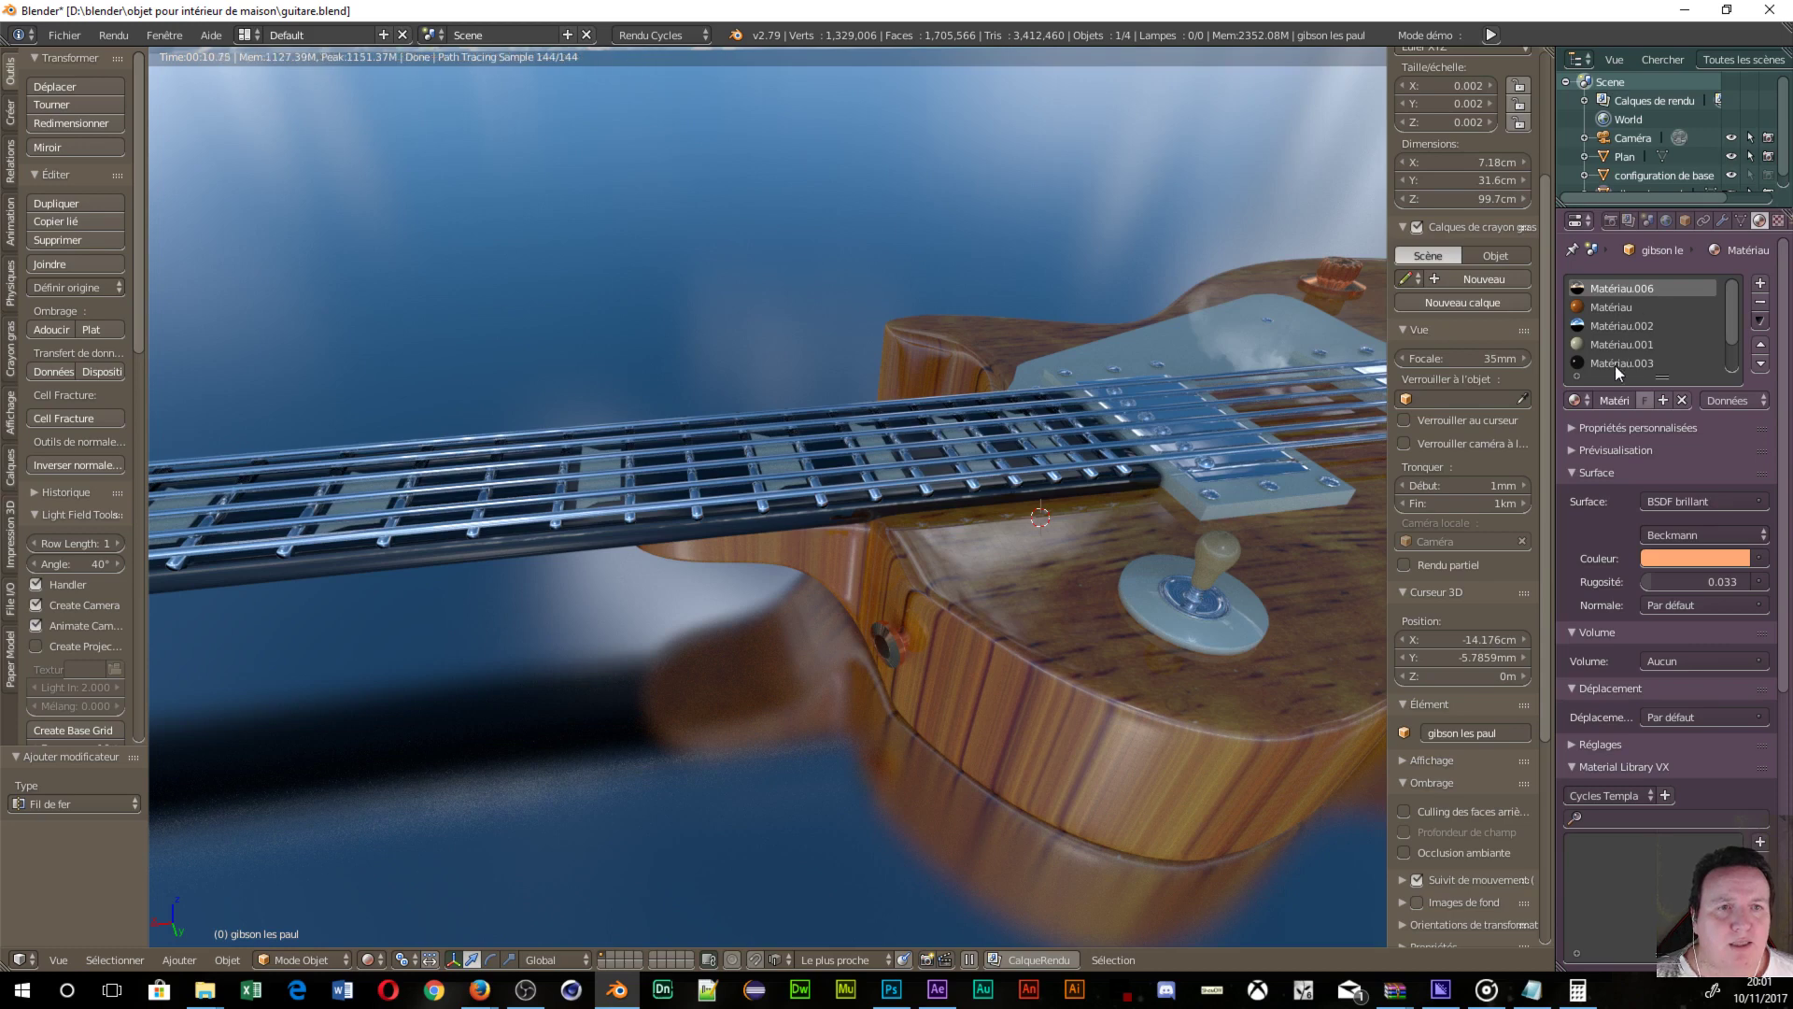
scroll(1618, 362, "down", 1)
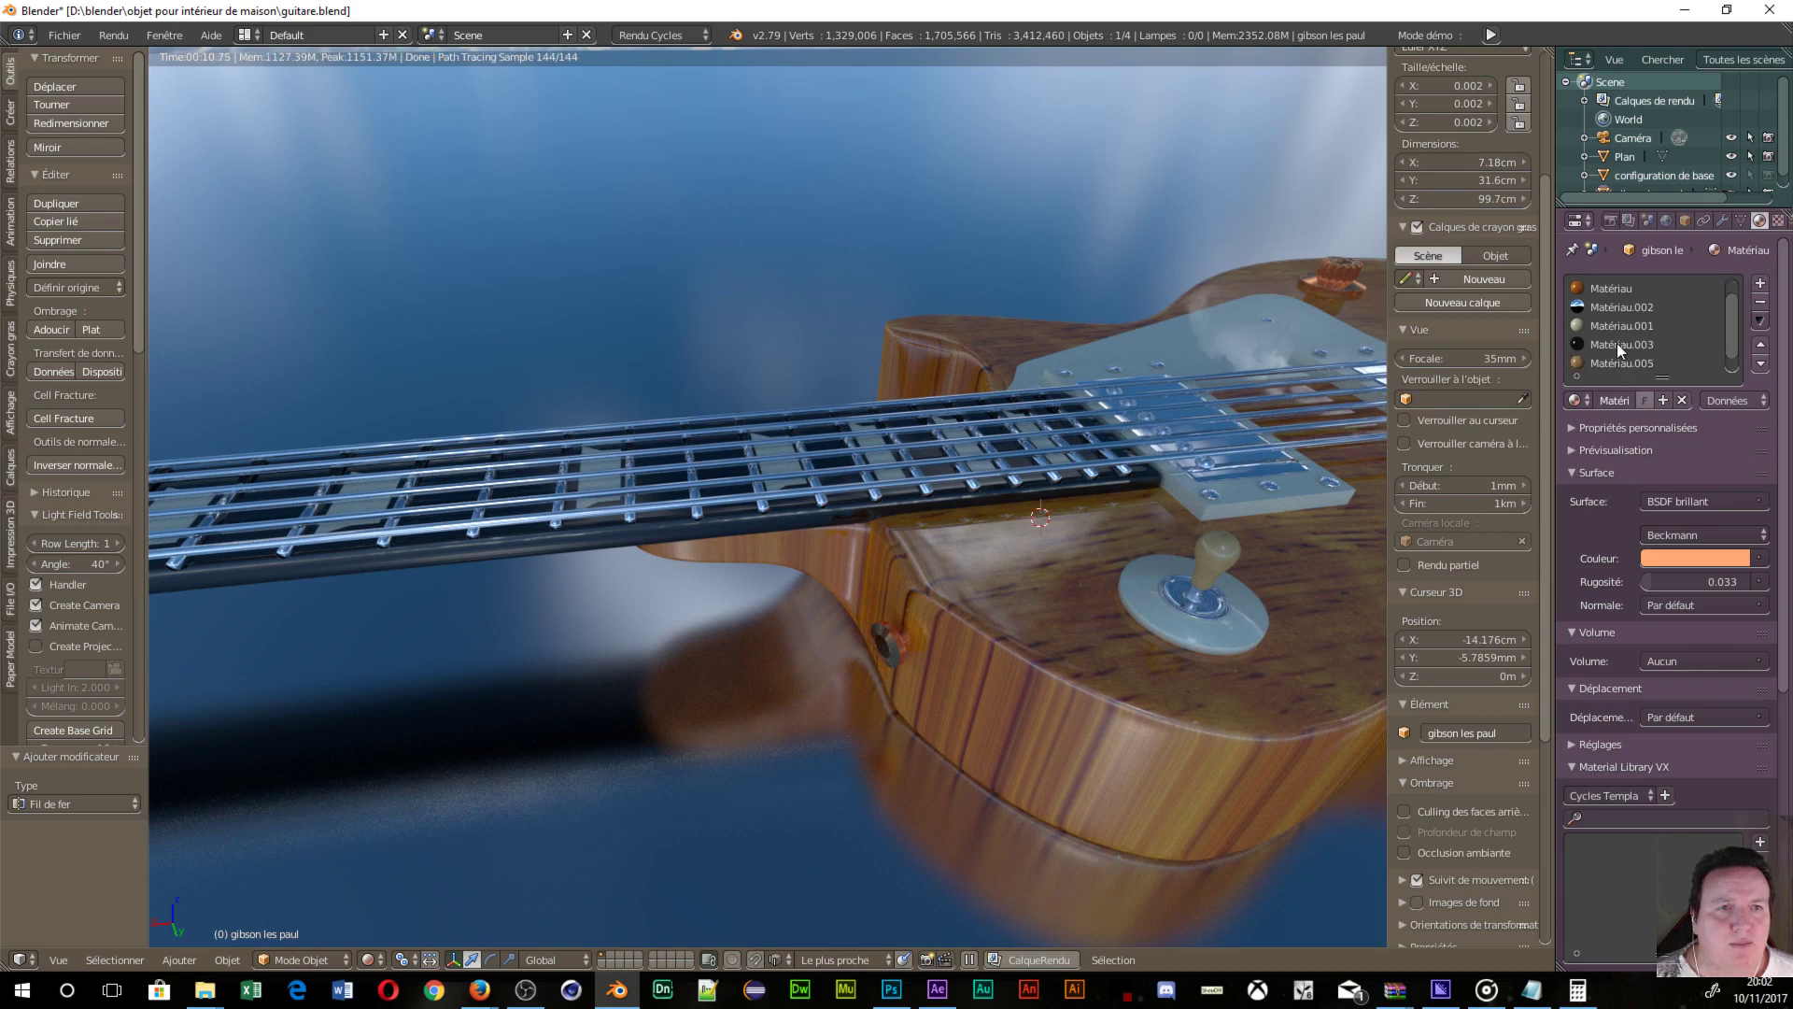
scroll(1619, 365, "down", 1)
left_click(1761, 287)
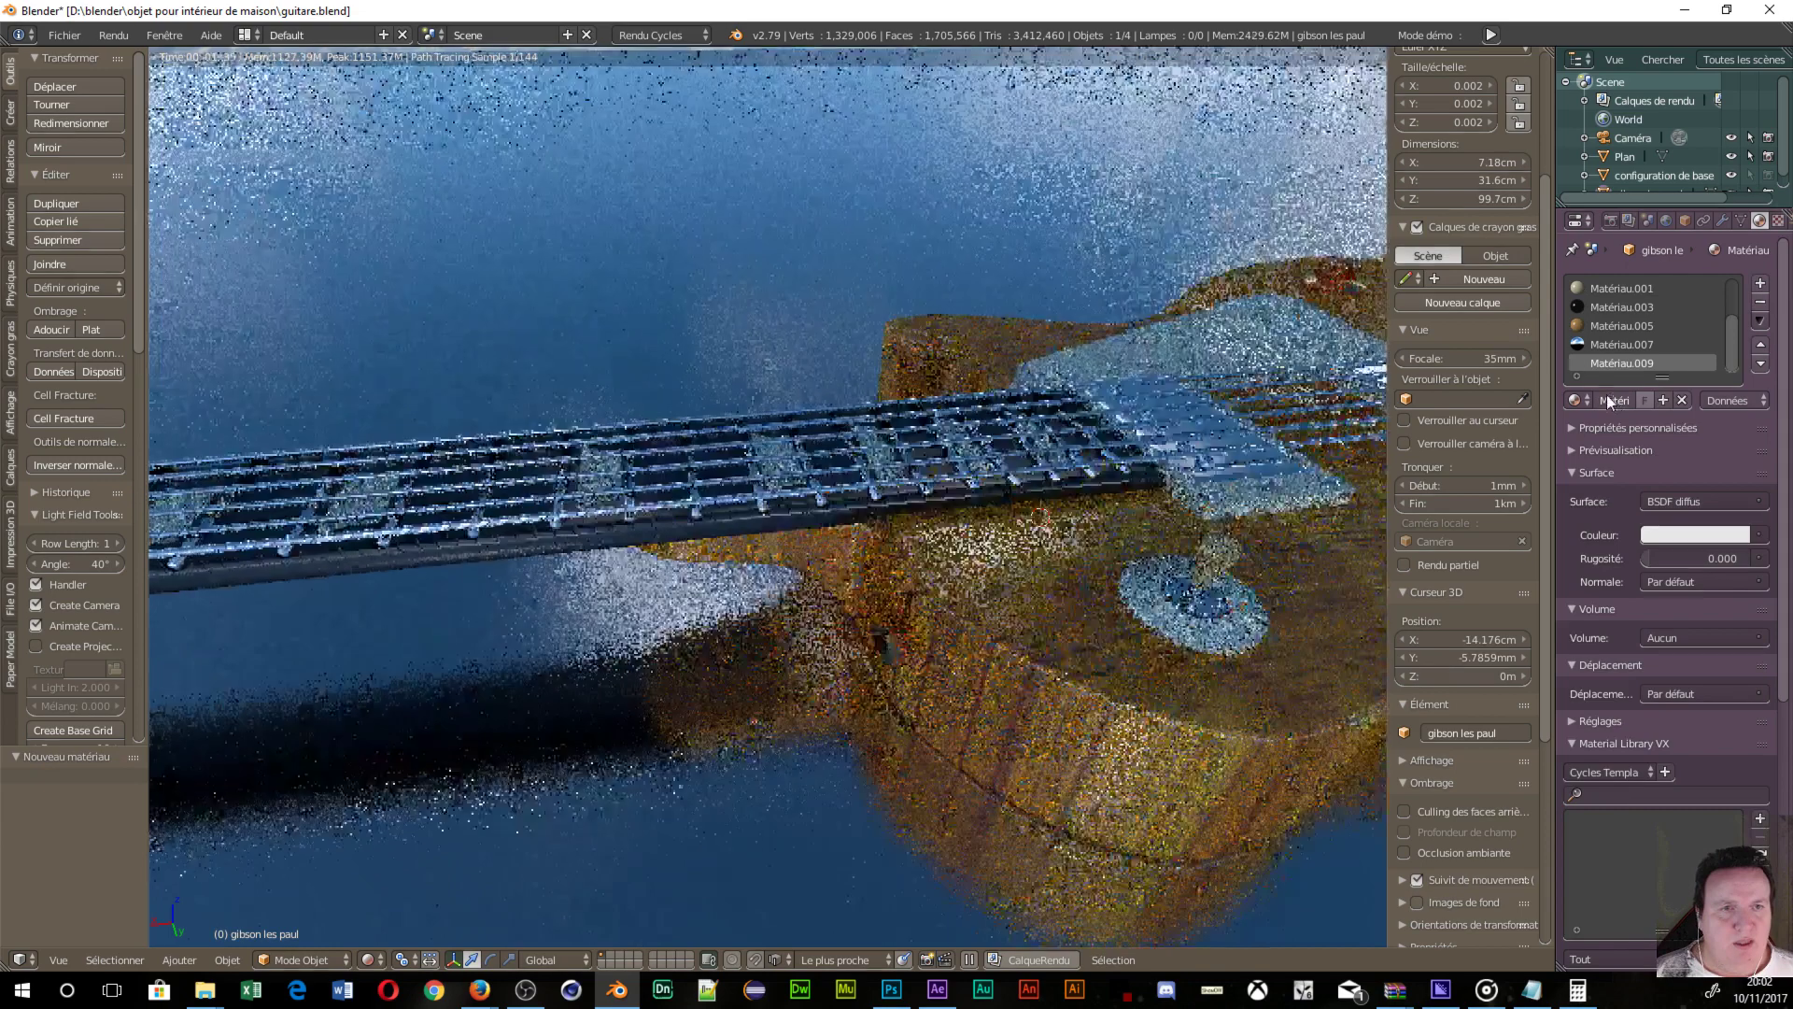
- Rename the newly created material of the guitar as "texture fil de fer"
double_click(1608, 400)
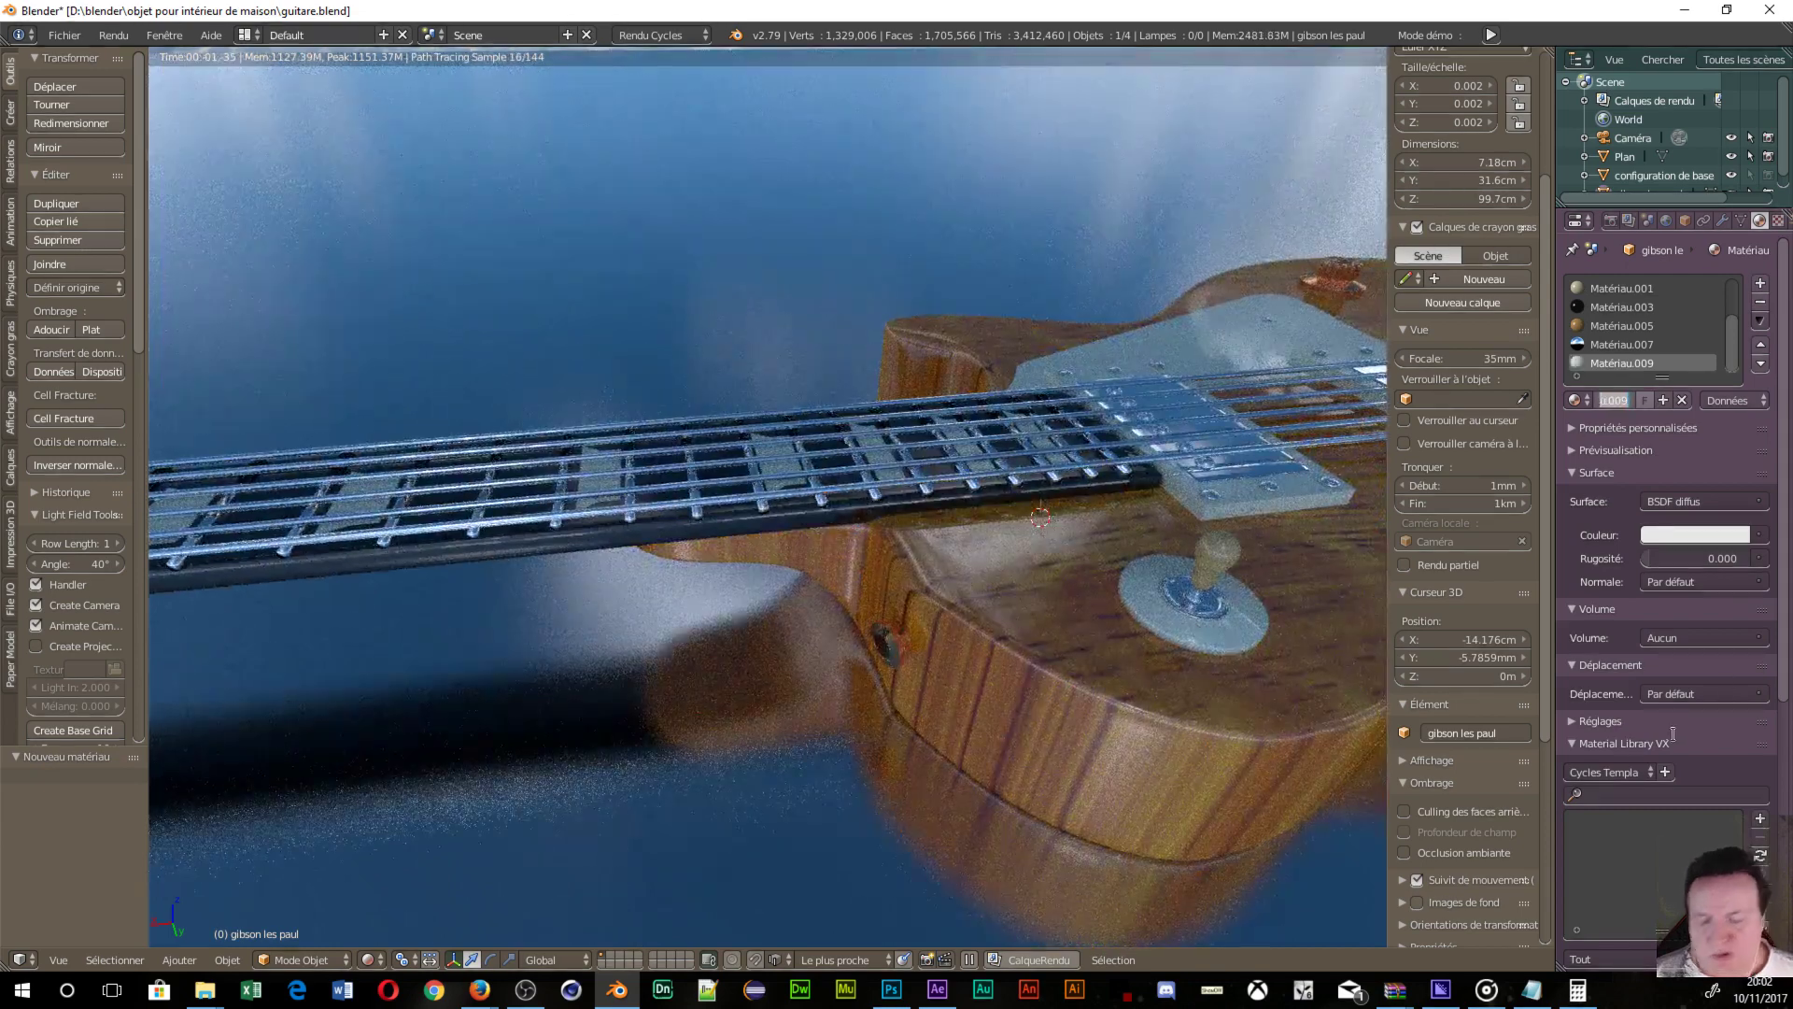
type("textu")
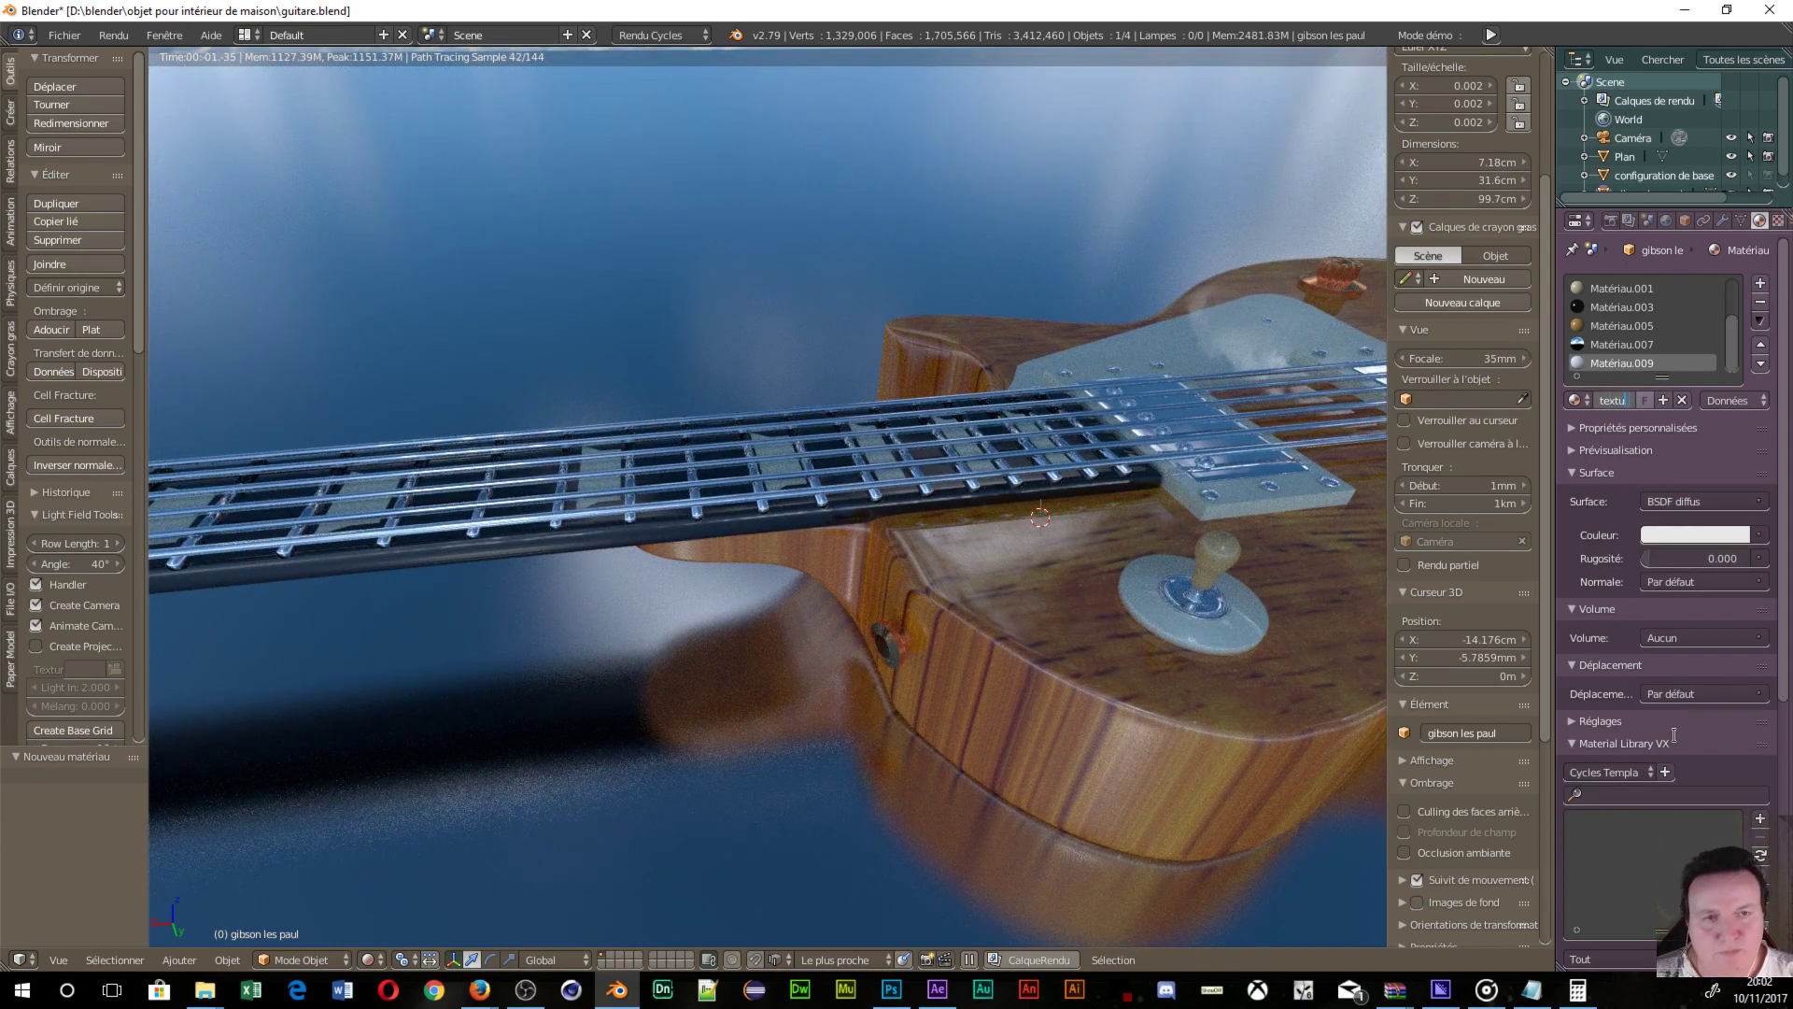
type("re fil")
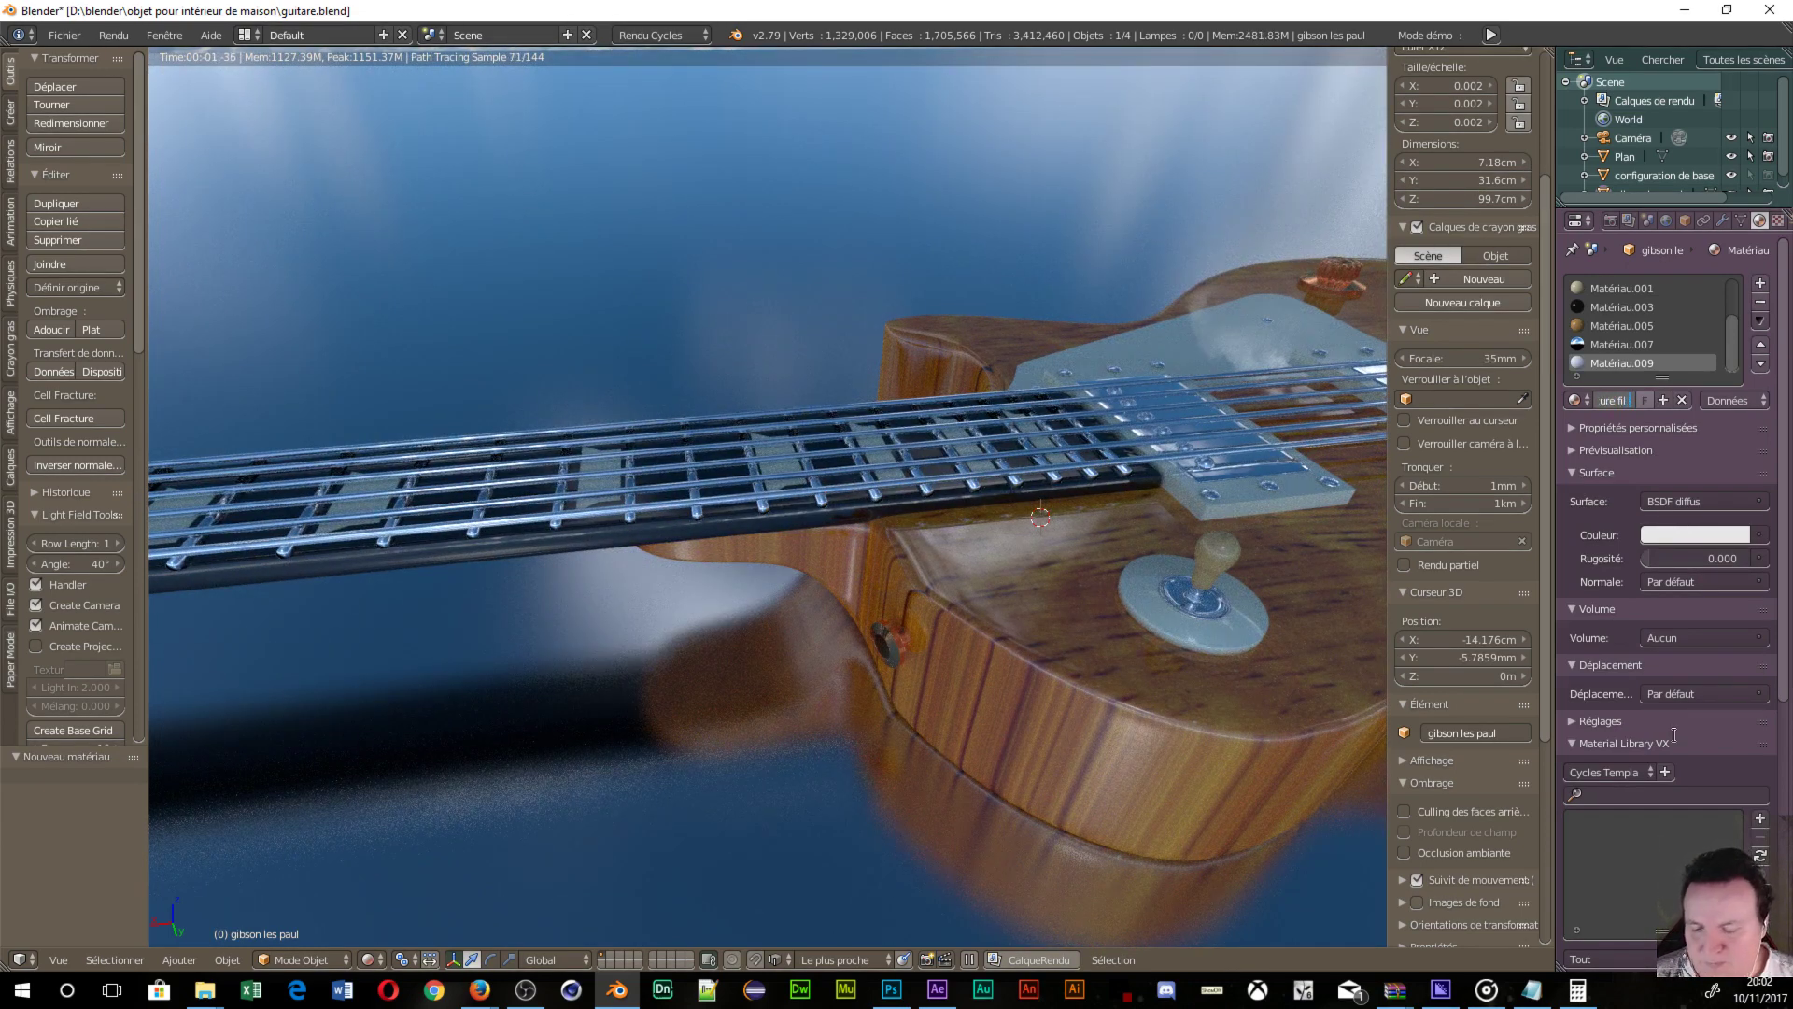
type(" de fer")
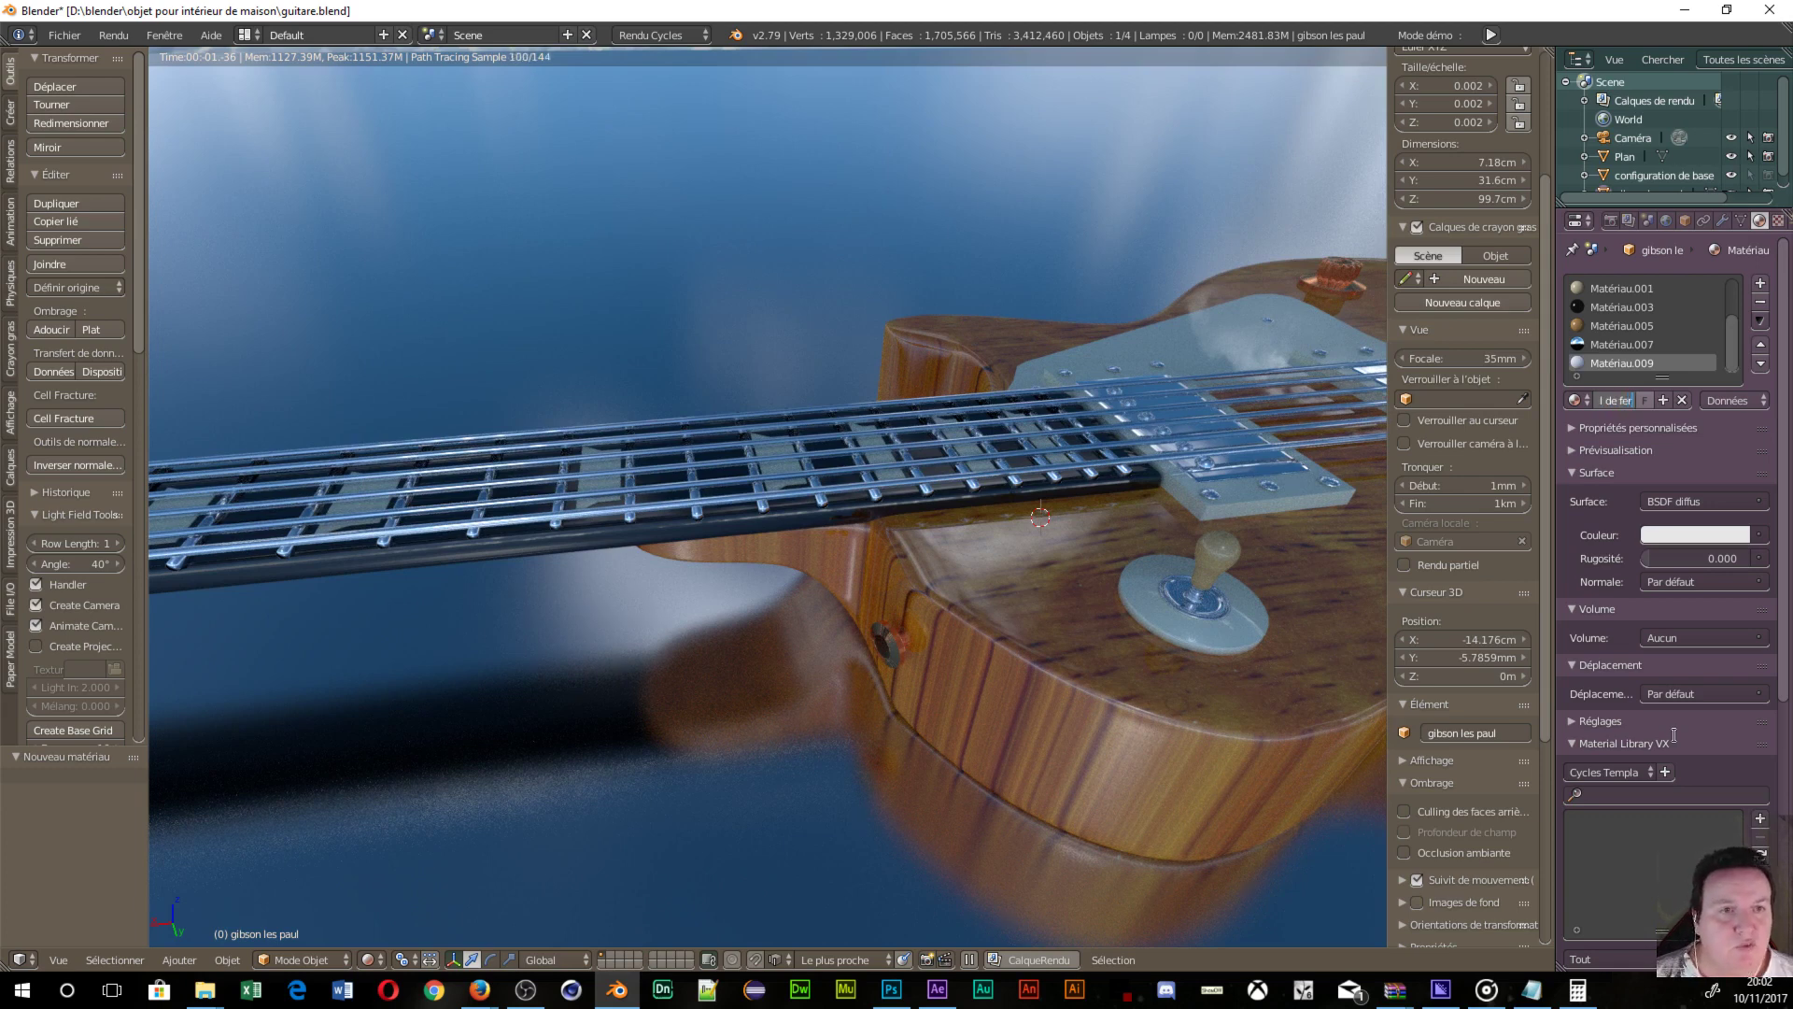
key("Return")
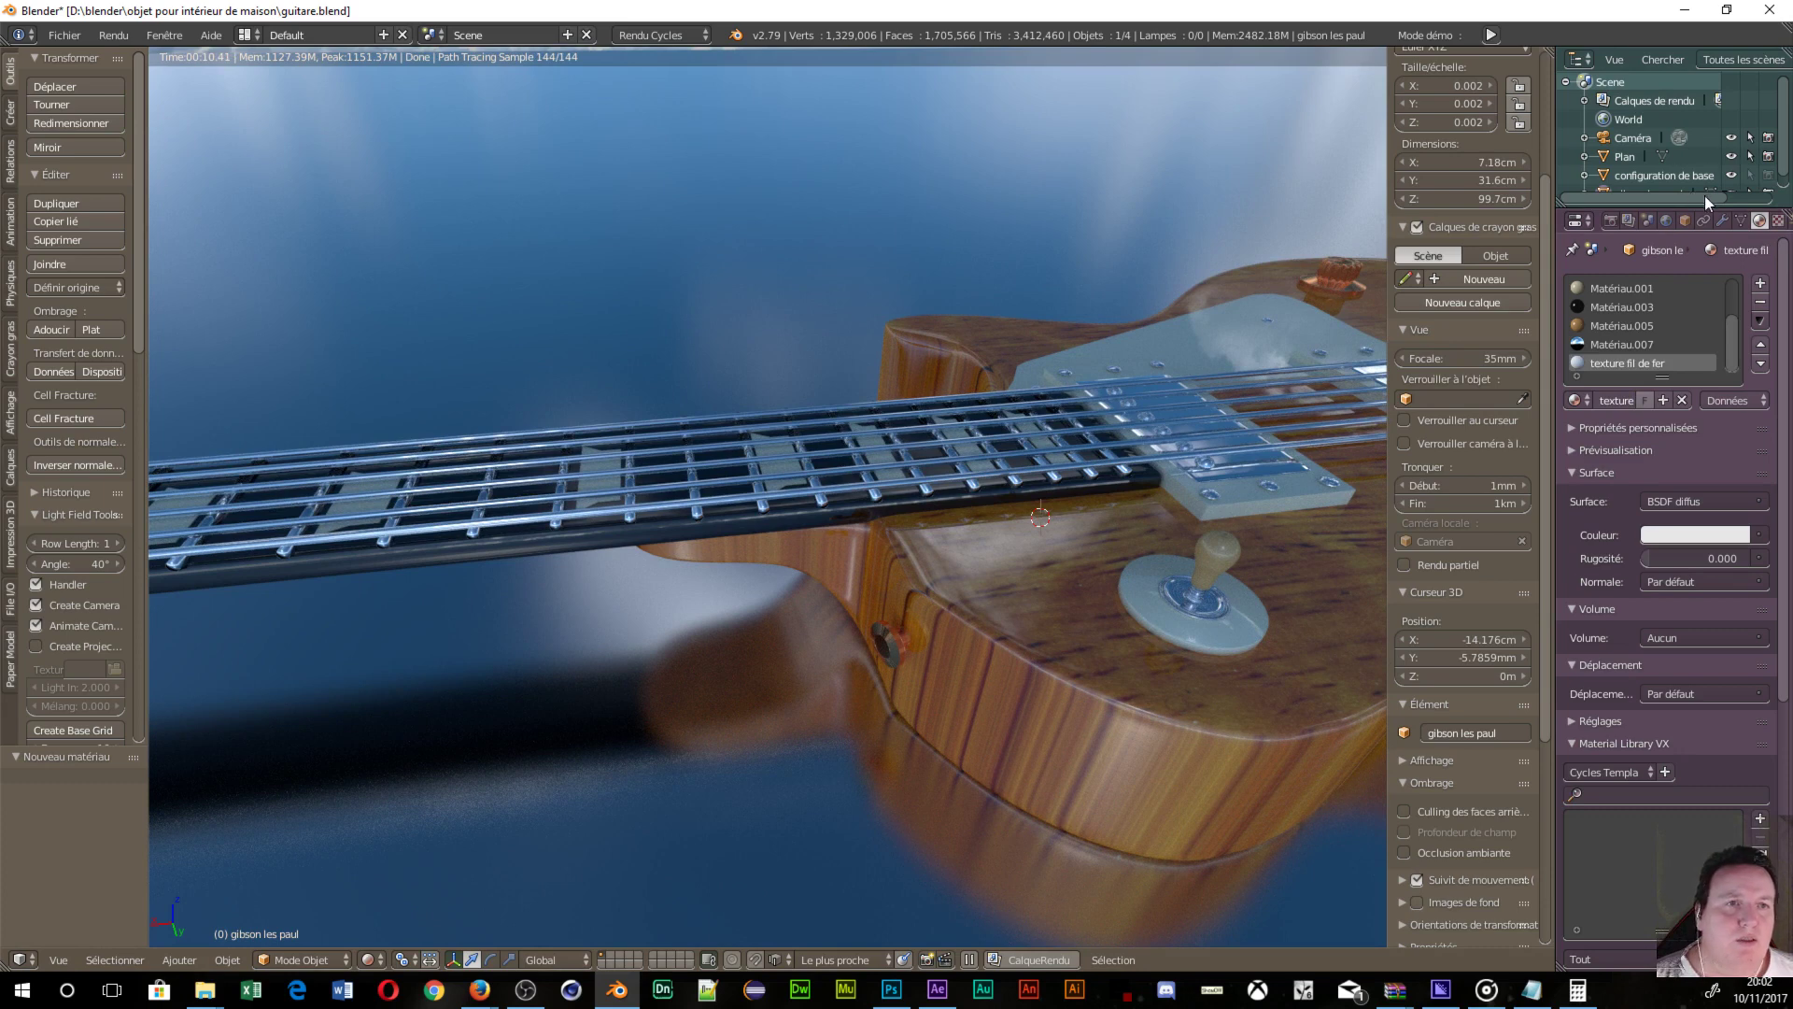
- Set the Wireframe modifier's material offset (Décalage de matériau) to 9 and check the wires on the neck and body
left_click(1722, 222)
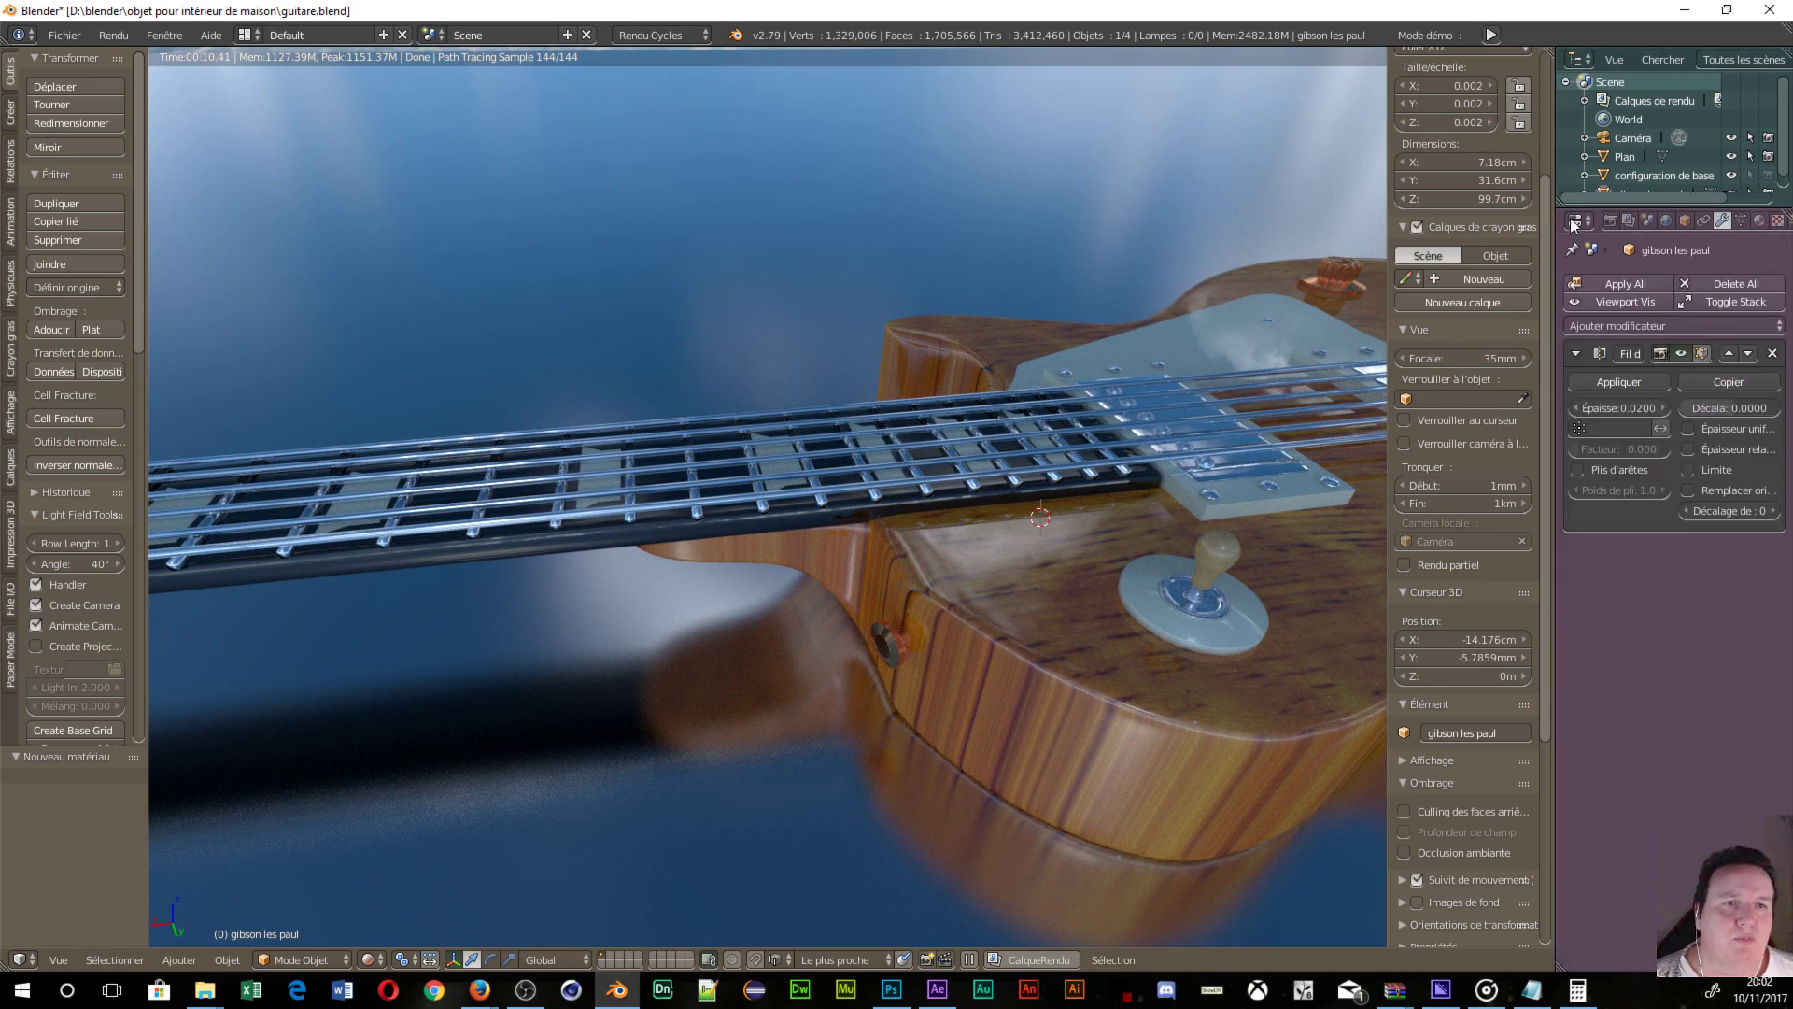
left_click(1747, 513)
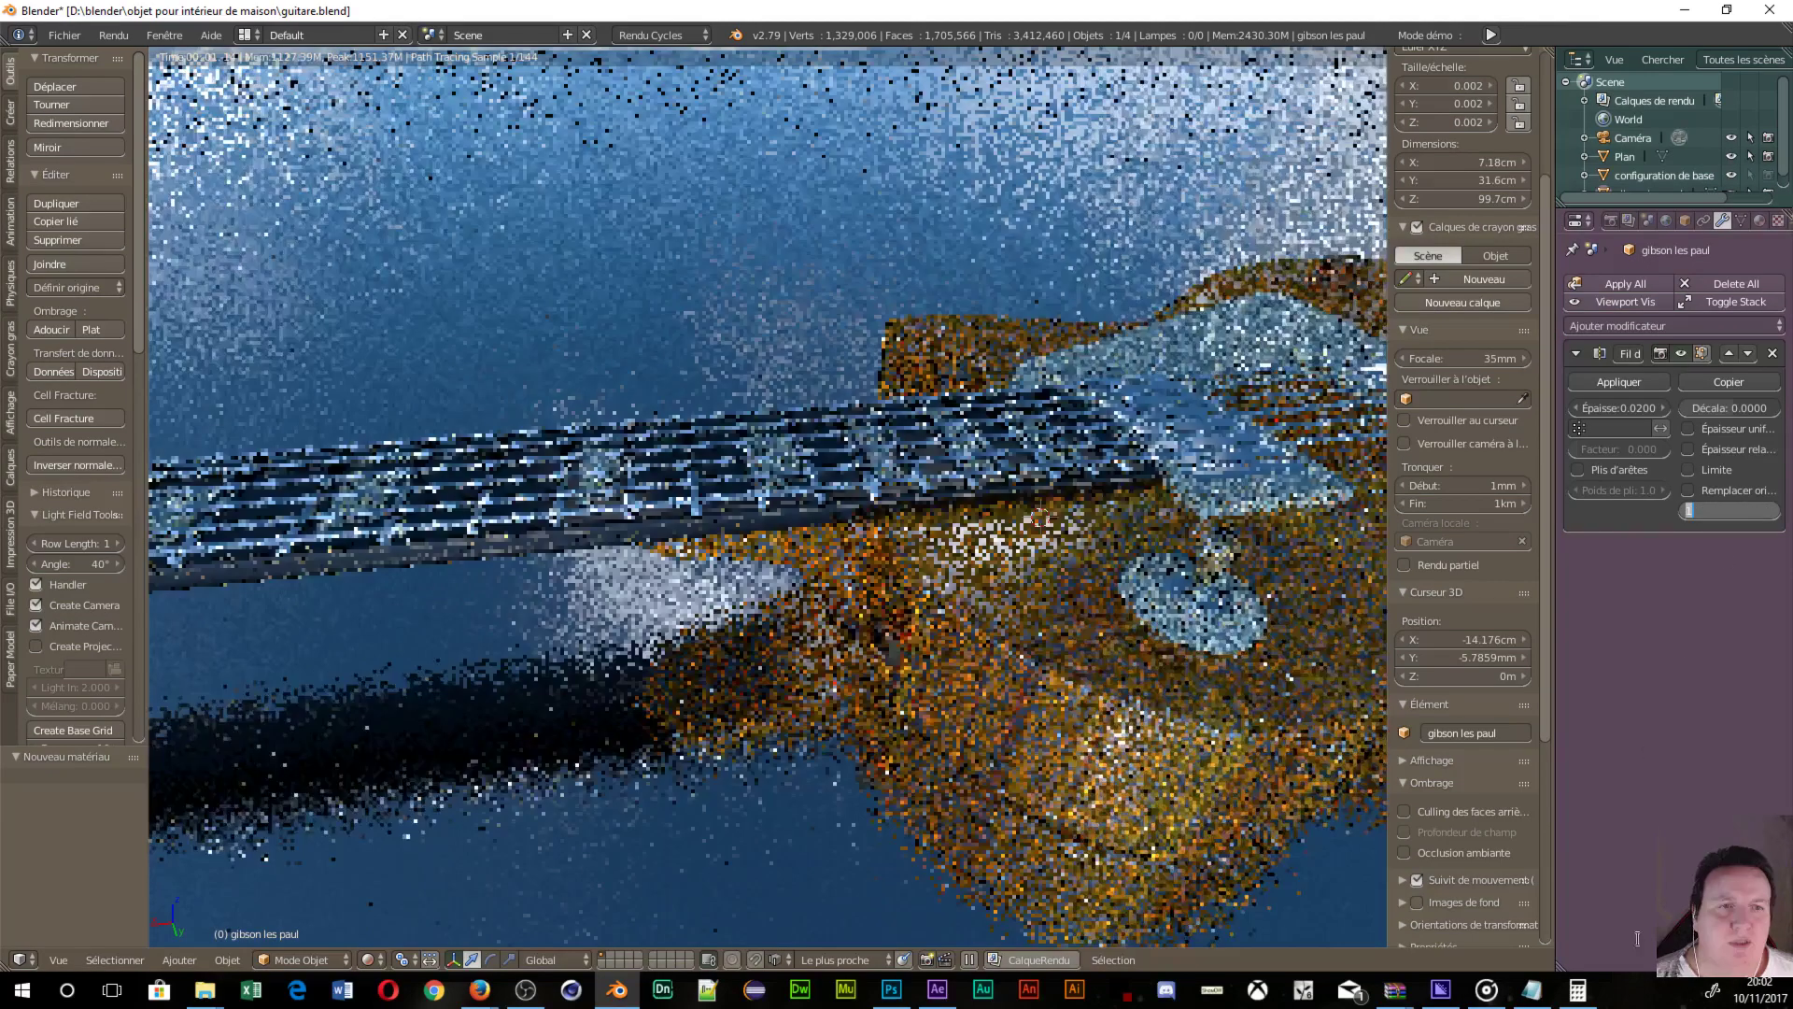
type("9")
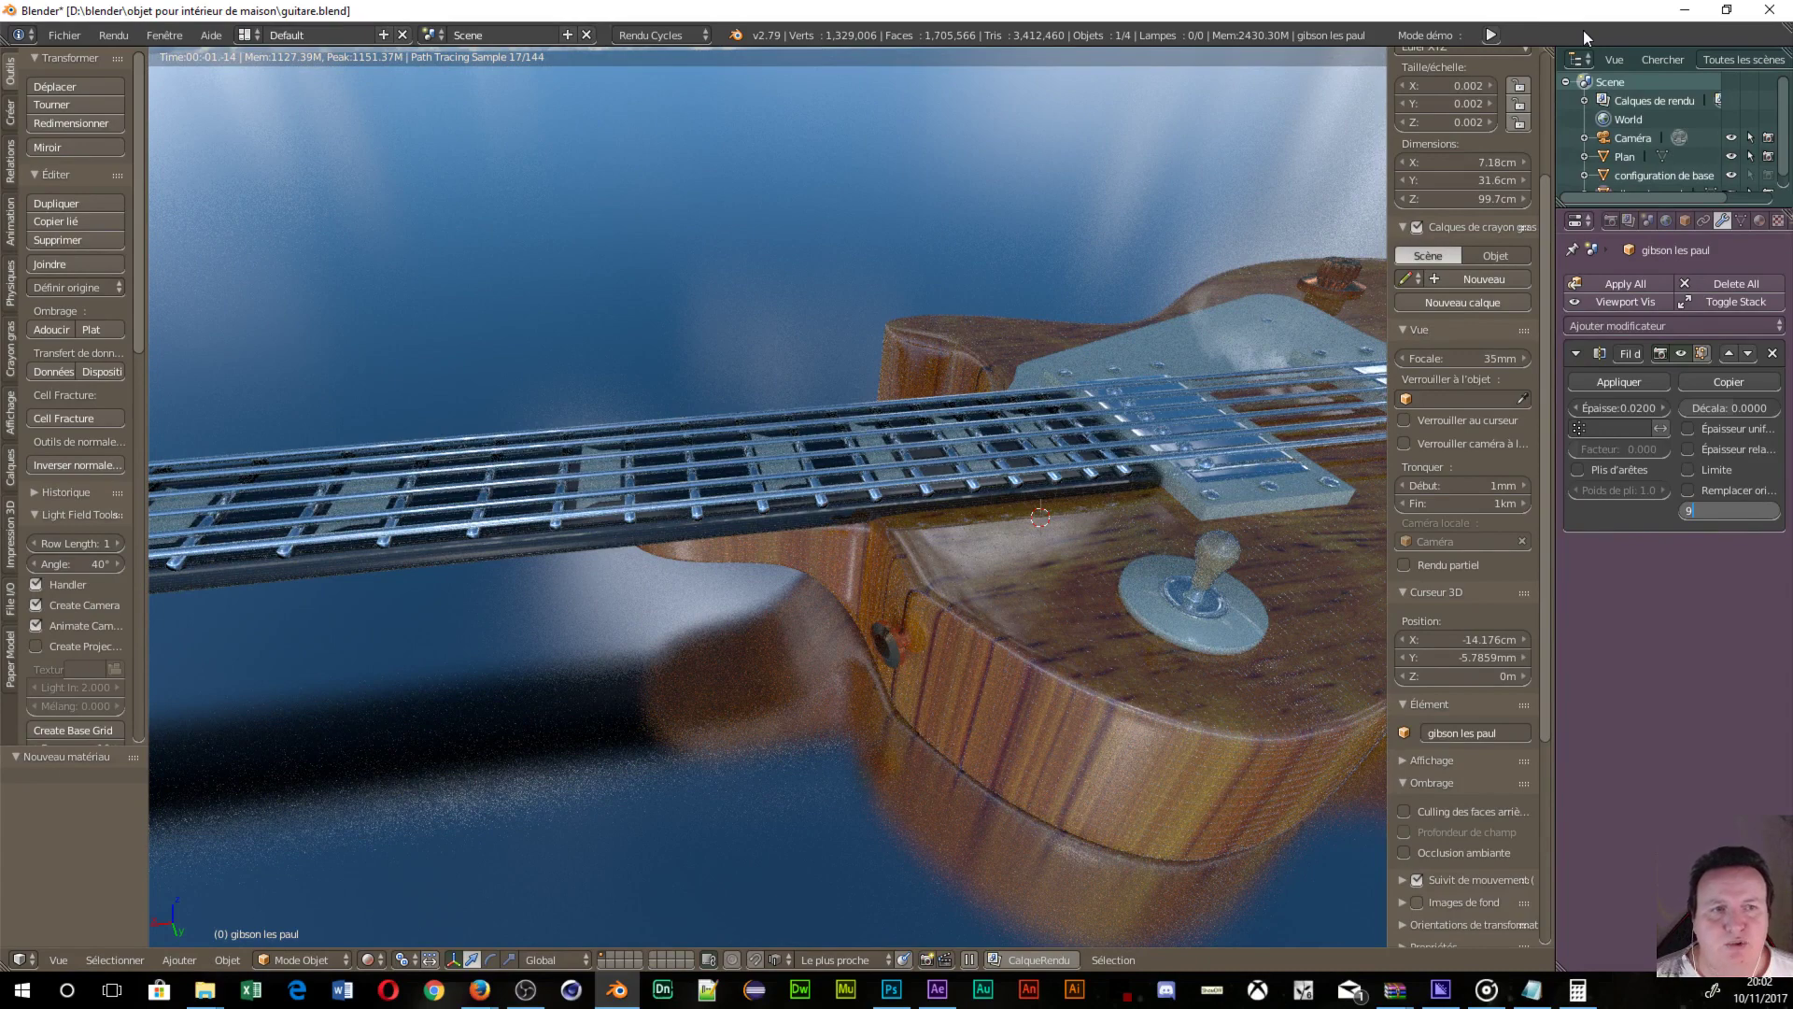
key("Return")
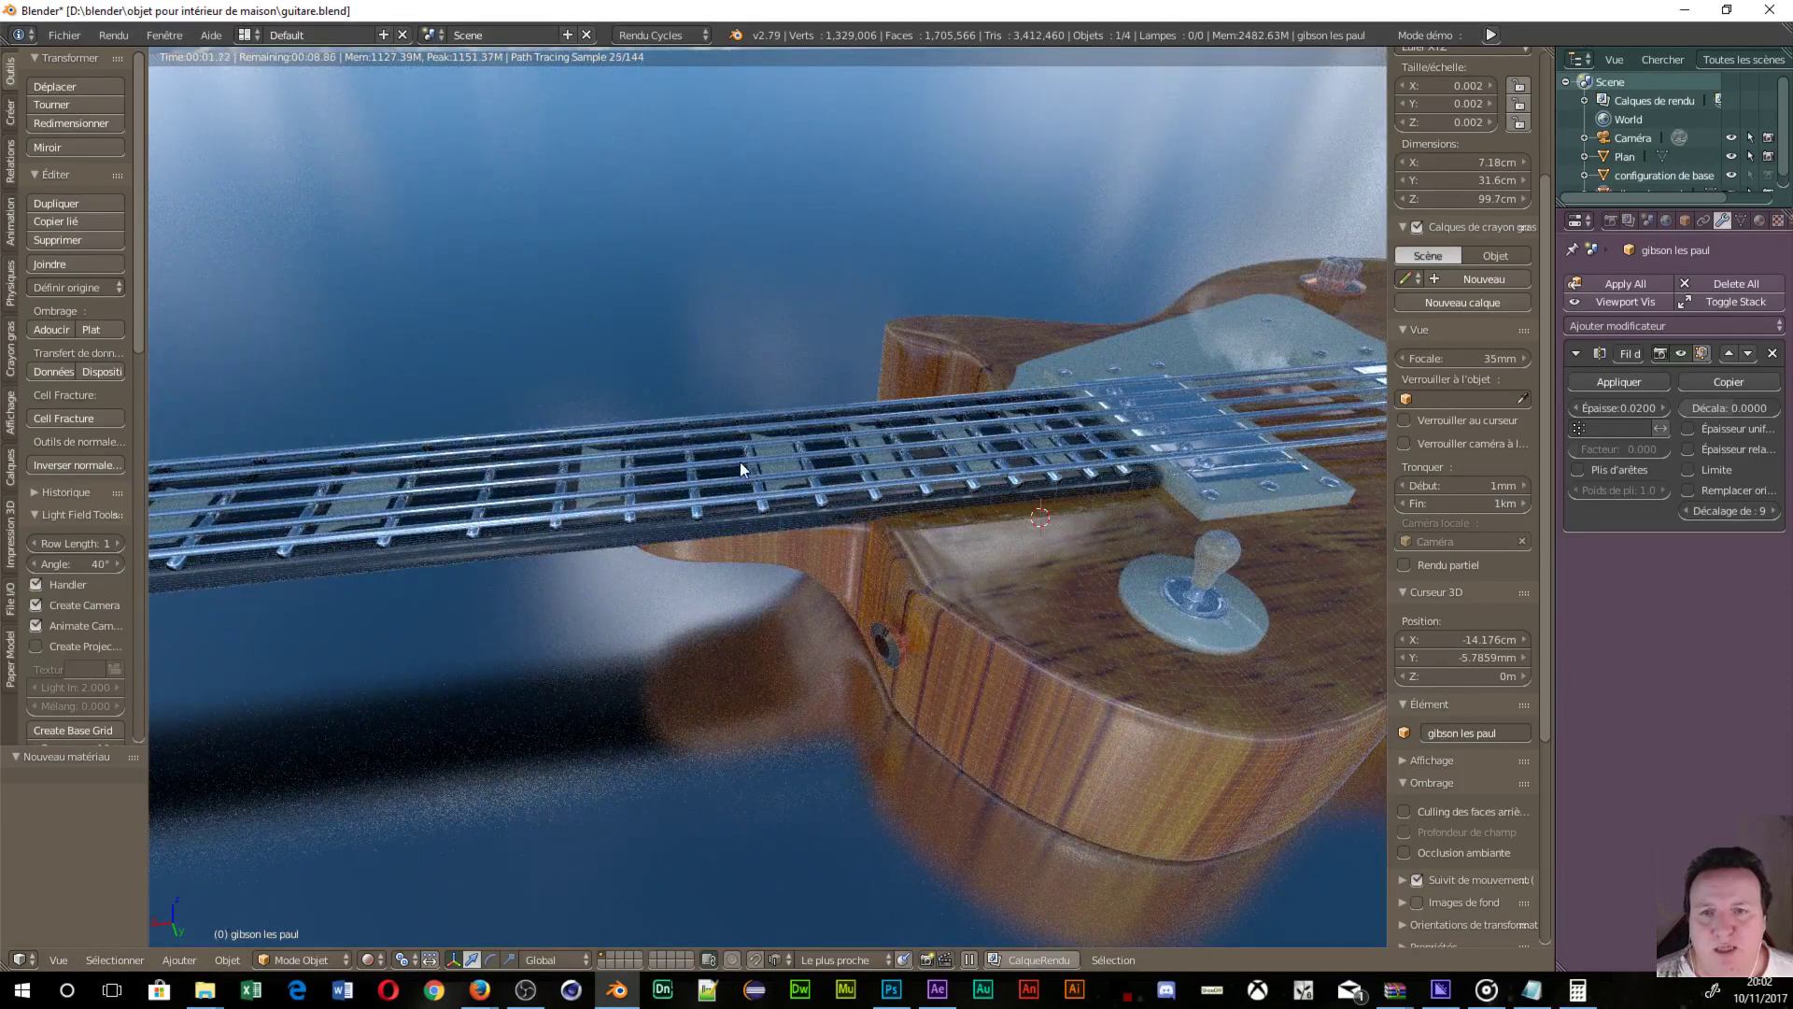
scroll(1119, 701, "up", 4)
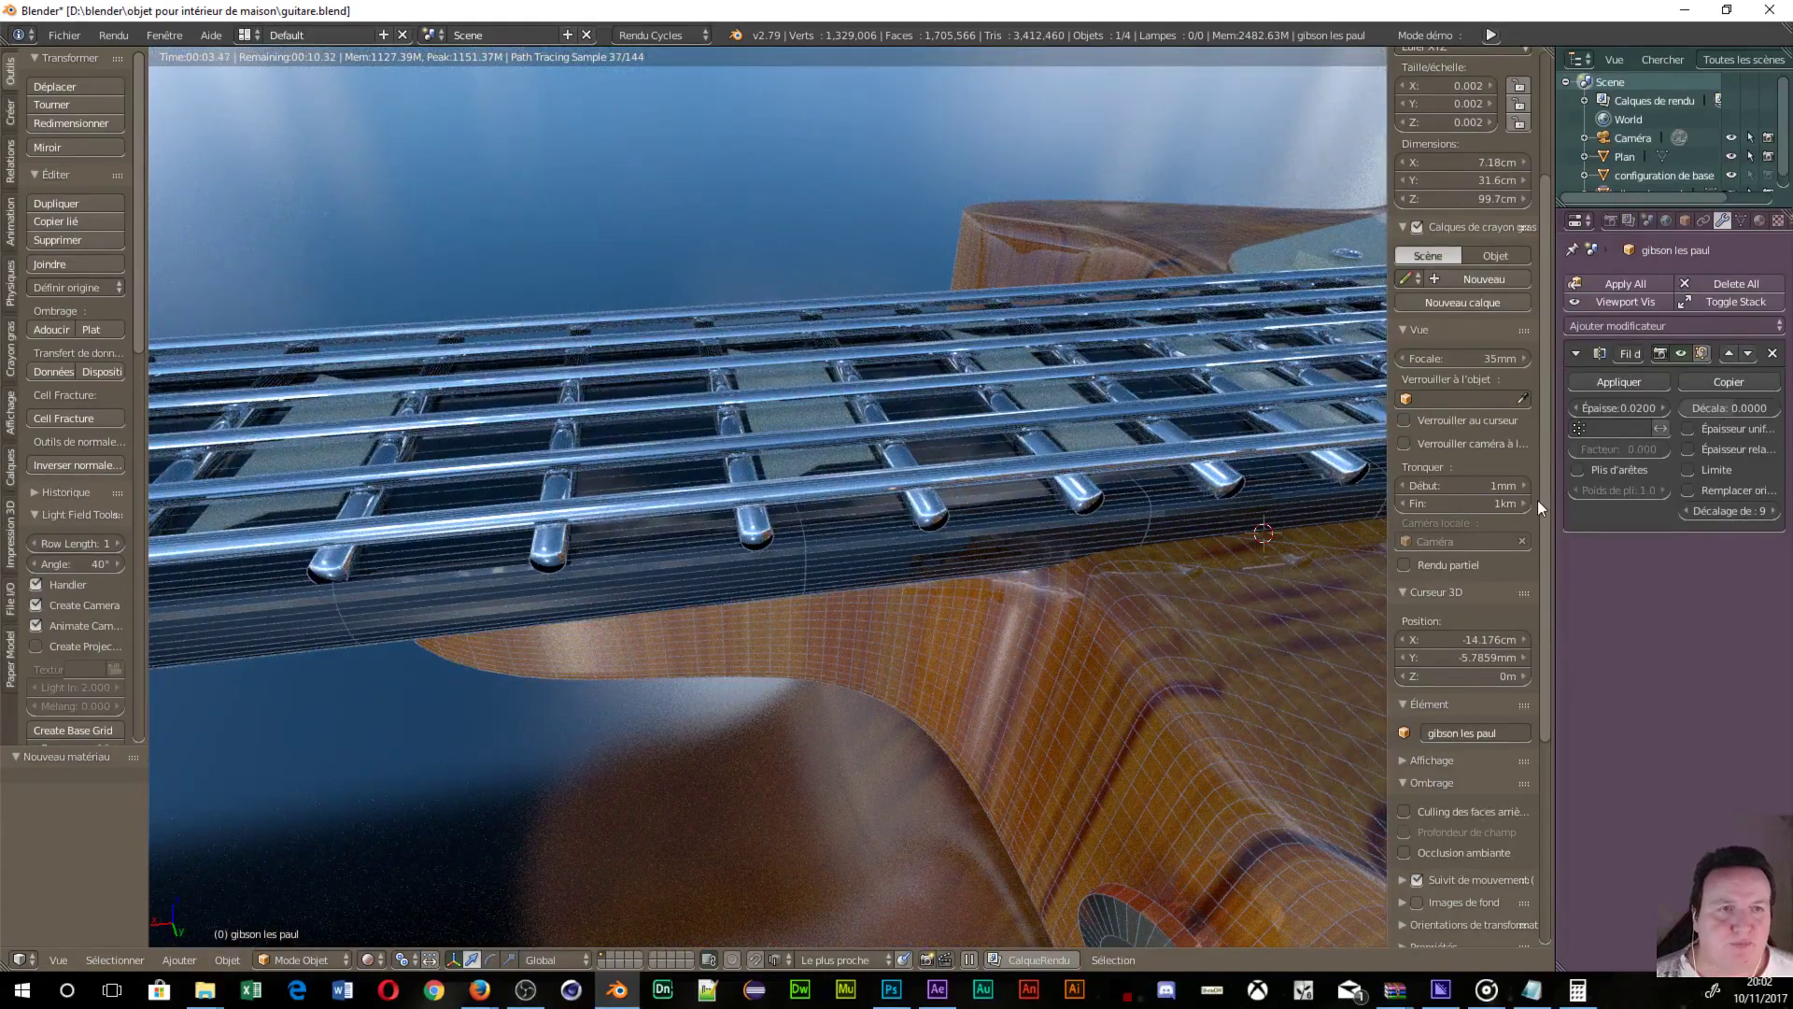
- Change the surface shader of the texture fil de fer material to Émission
left_click(1759, 221)
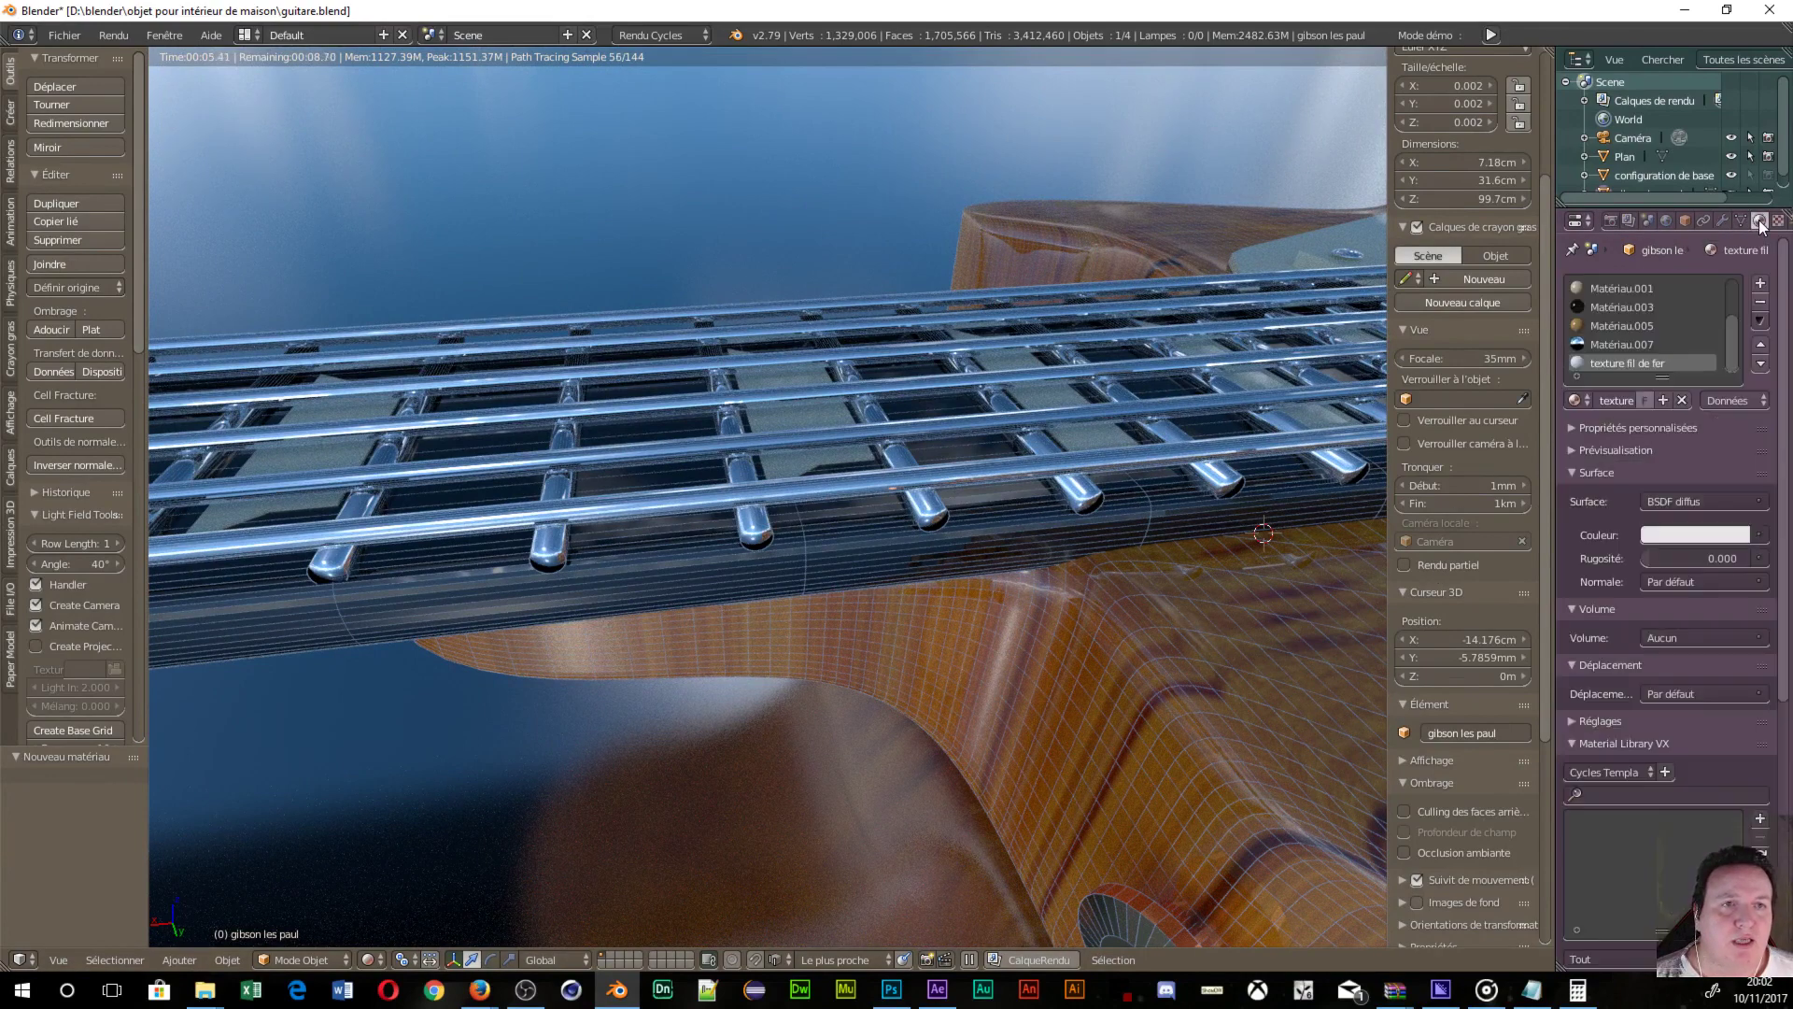
left_click(1683, 502)
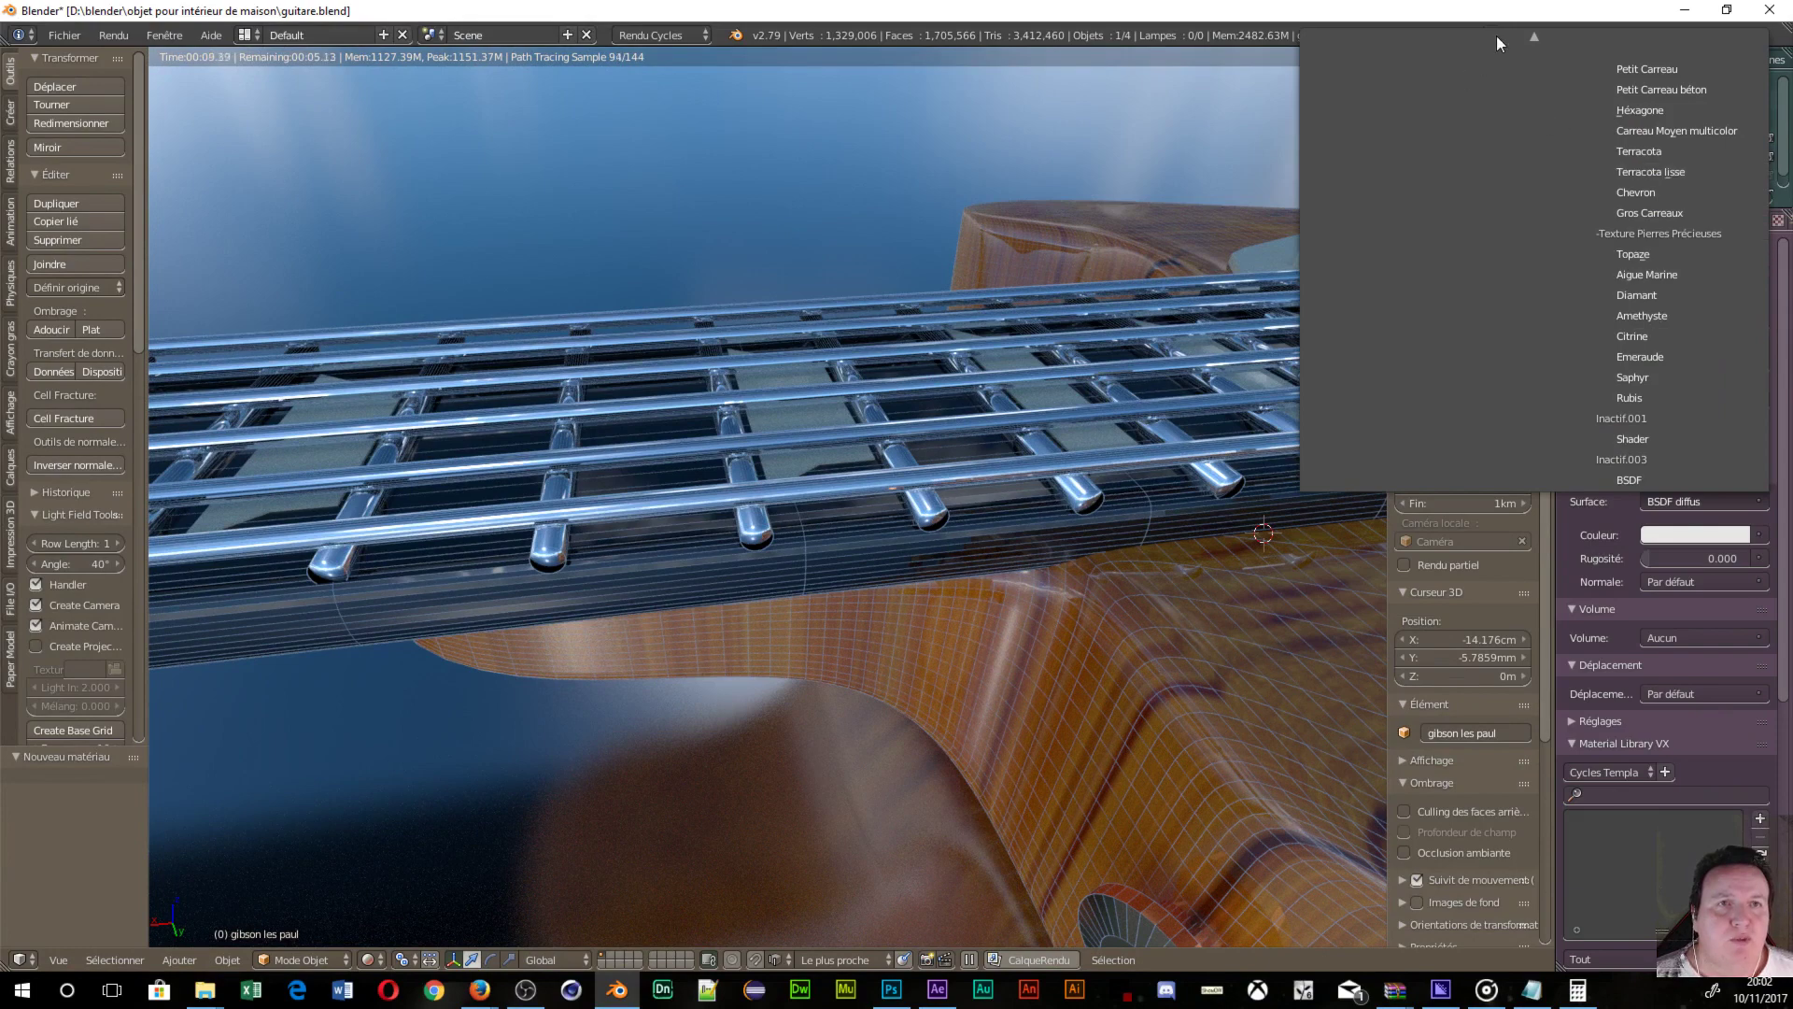
mouse_move(1537, 30)
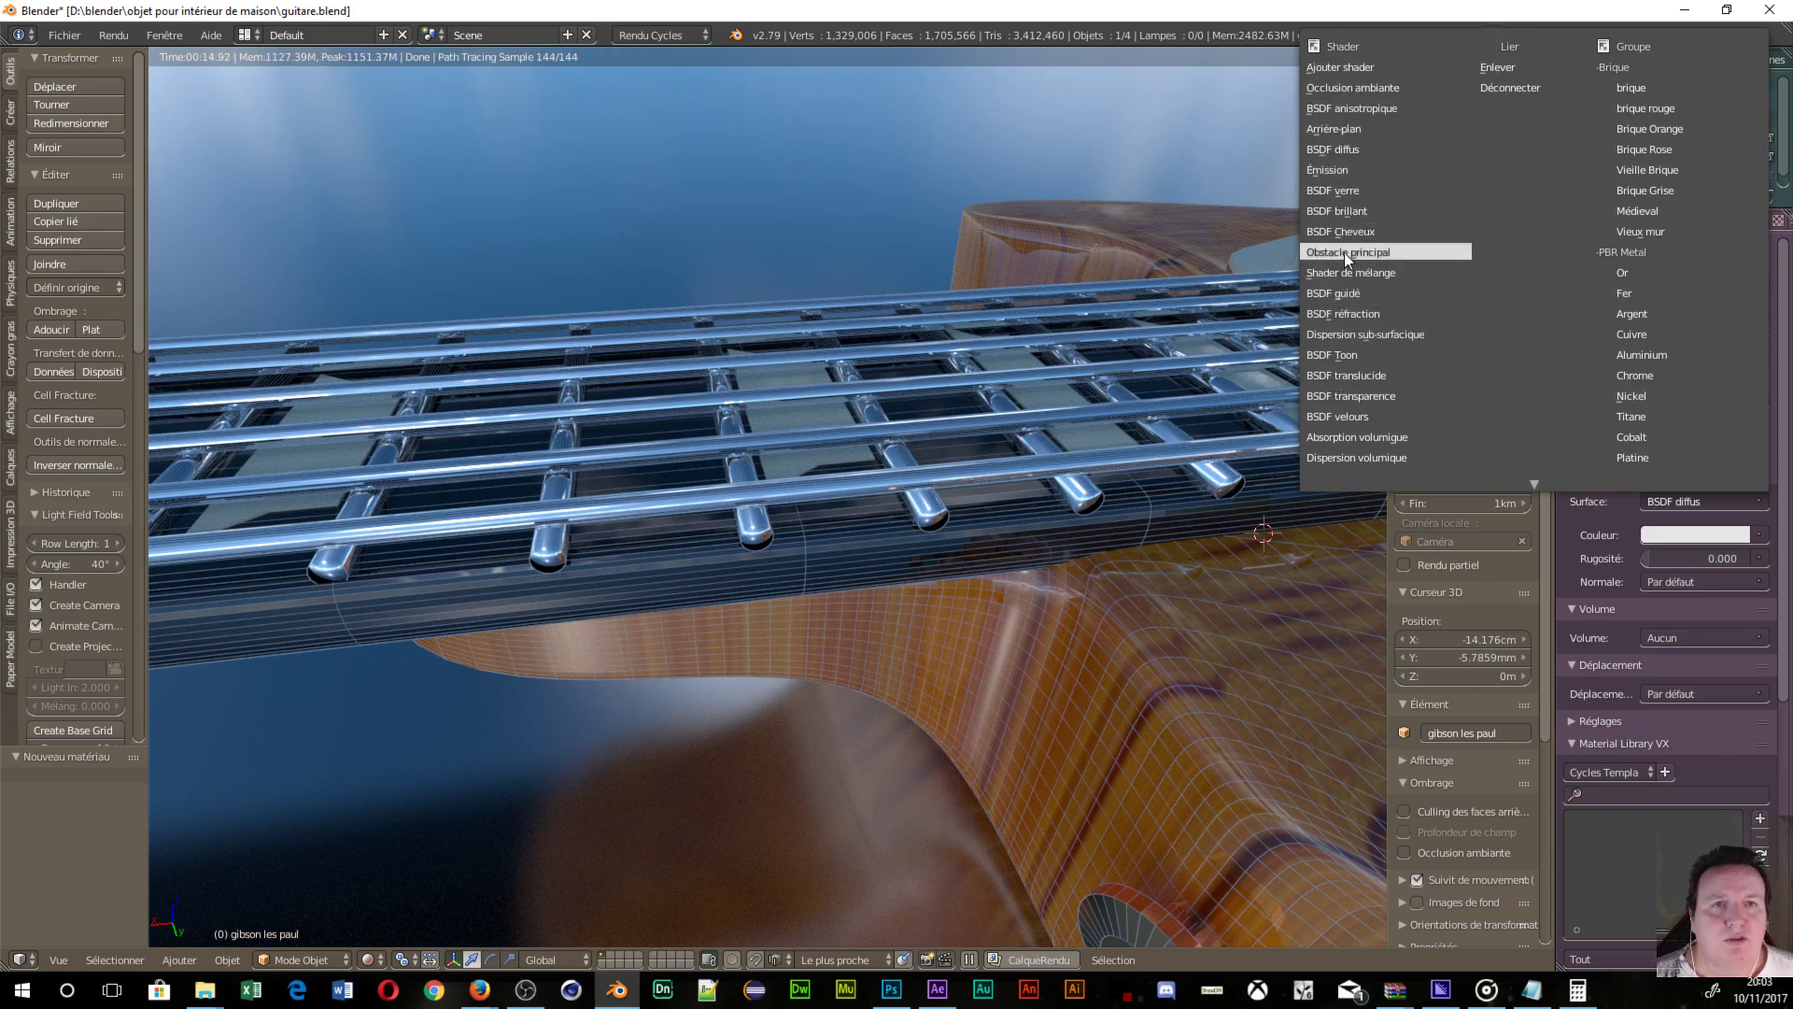
left_click(1332, 172)
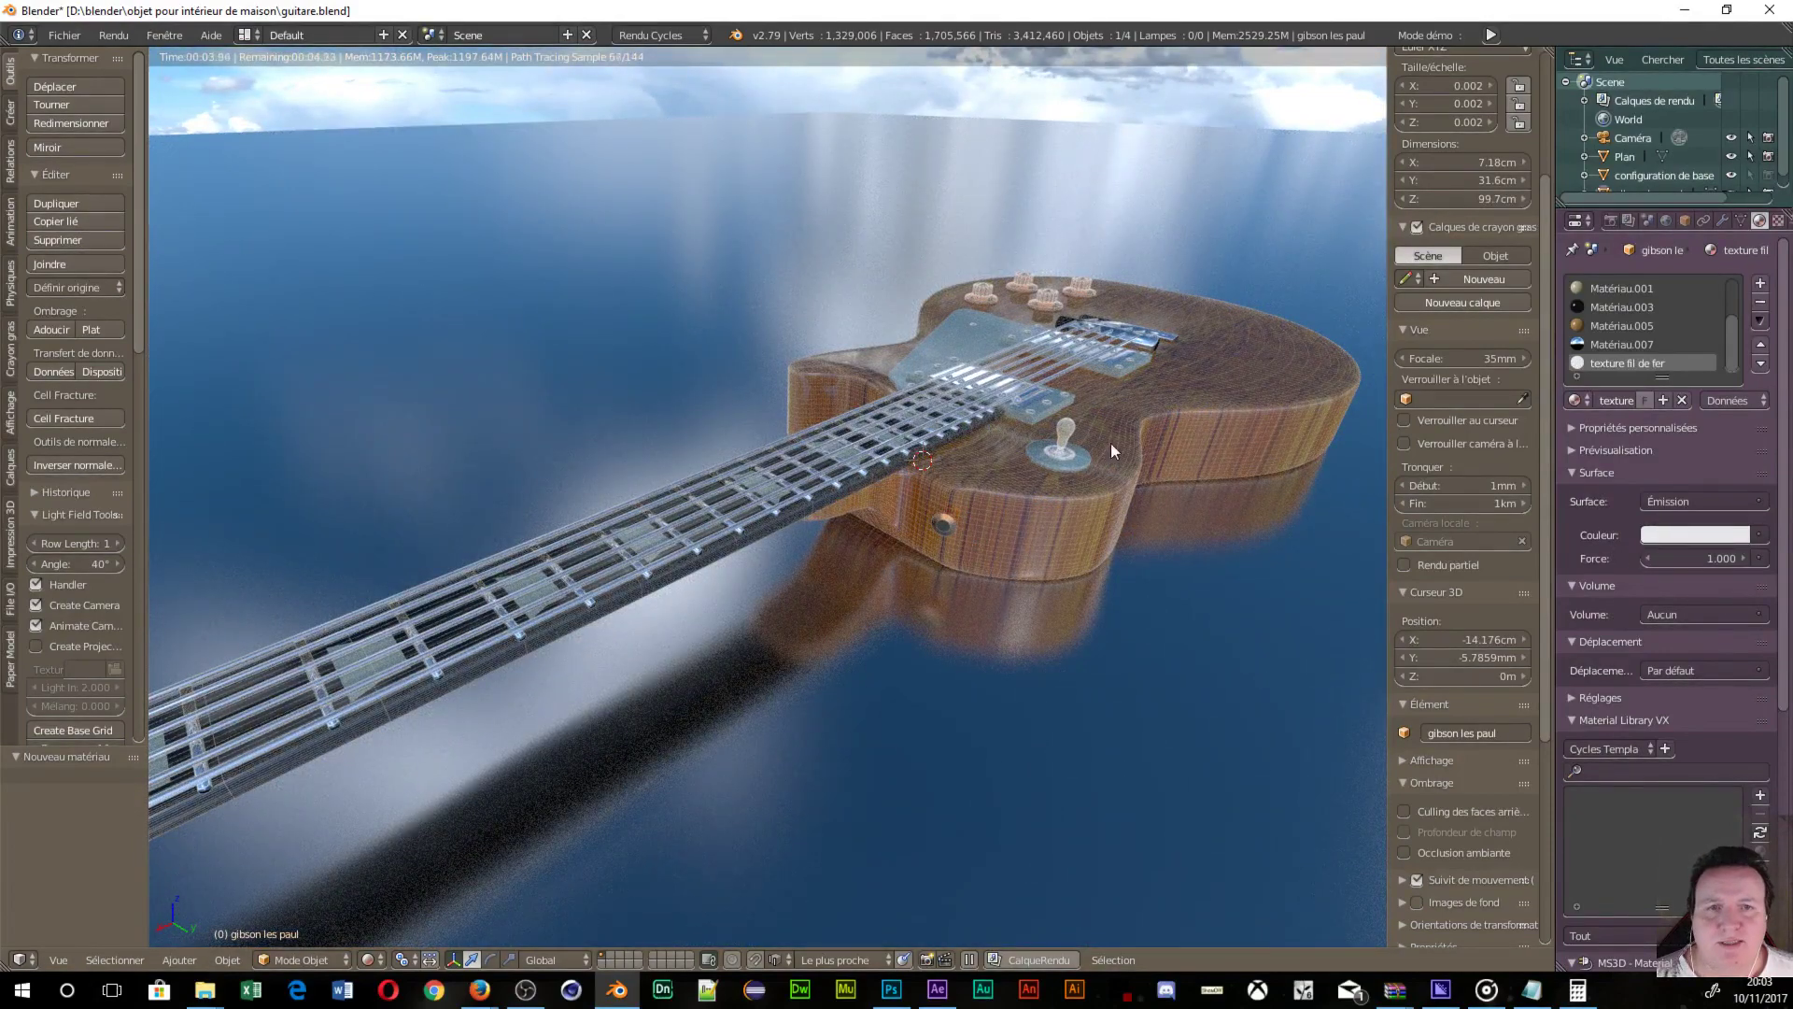
- Raise the emission strength (Force) of the wireframe material to 3.1 and inspect the glowing wires on the strings and frets
left_click_drag(1737, 564, 1771, 563)
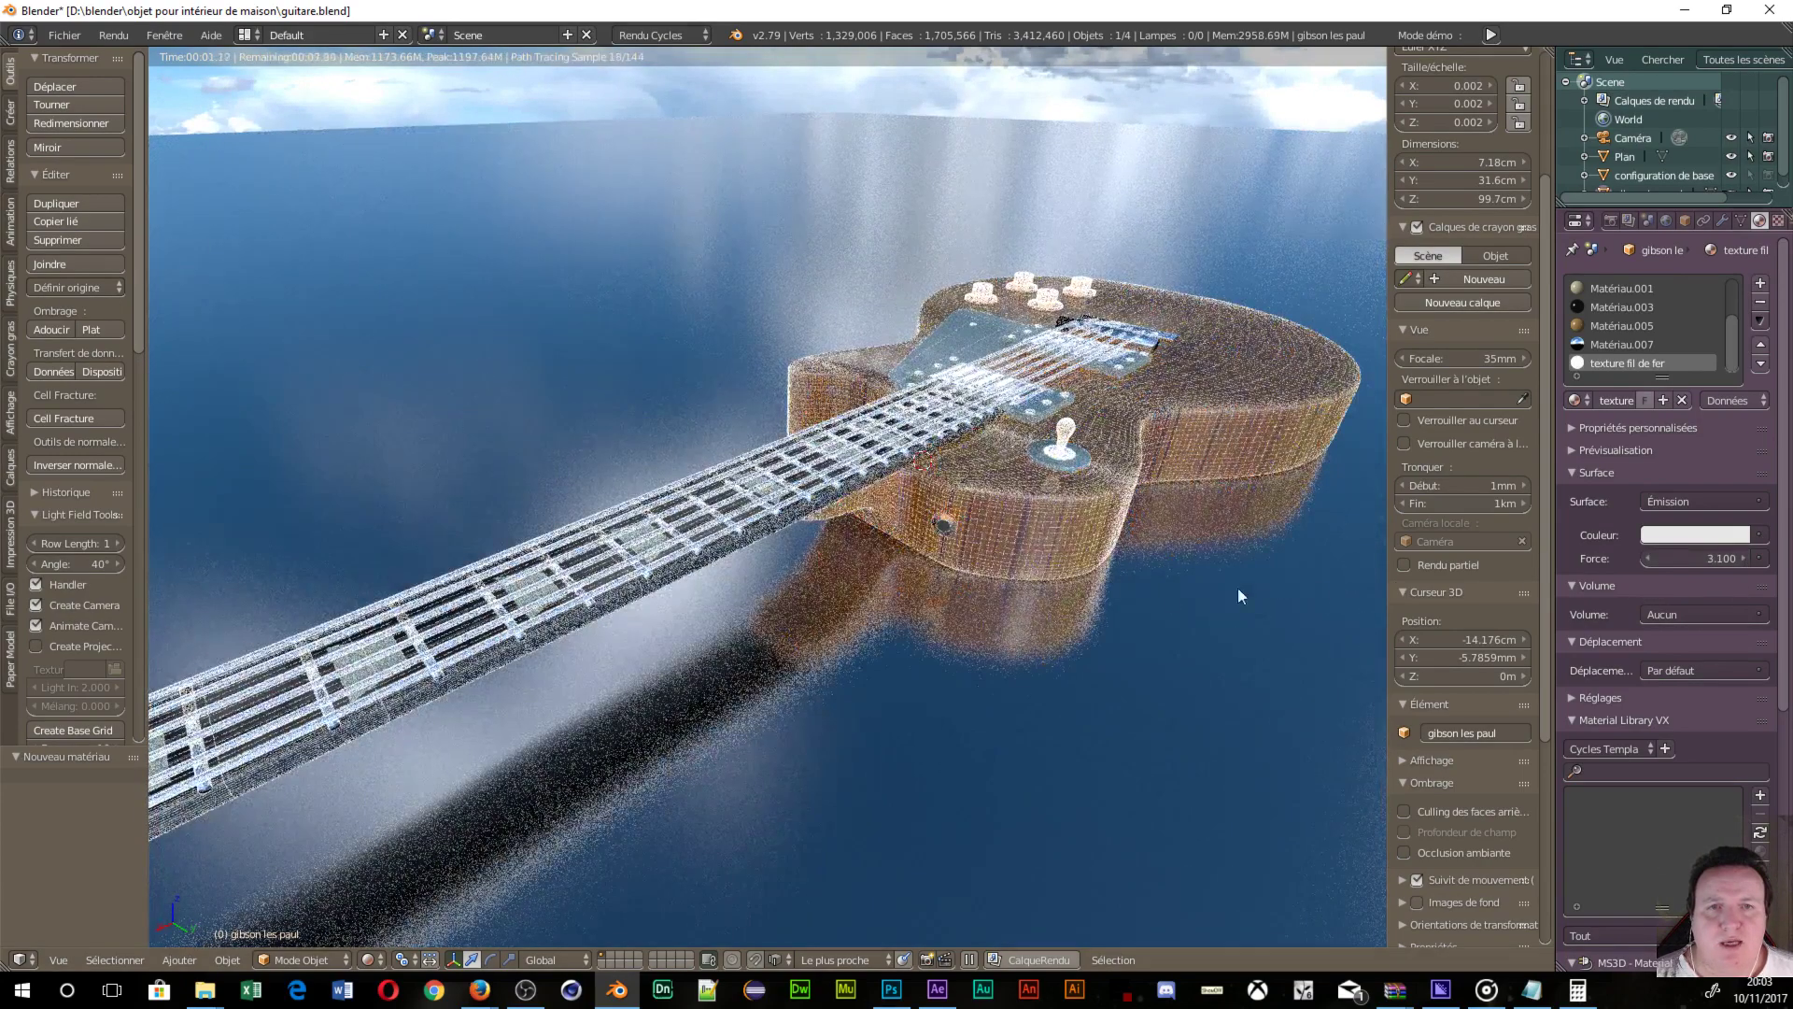
scroll(1065, 583, "up", 4)
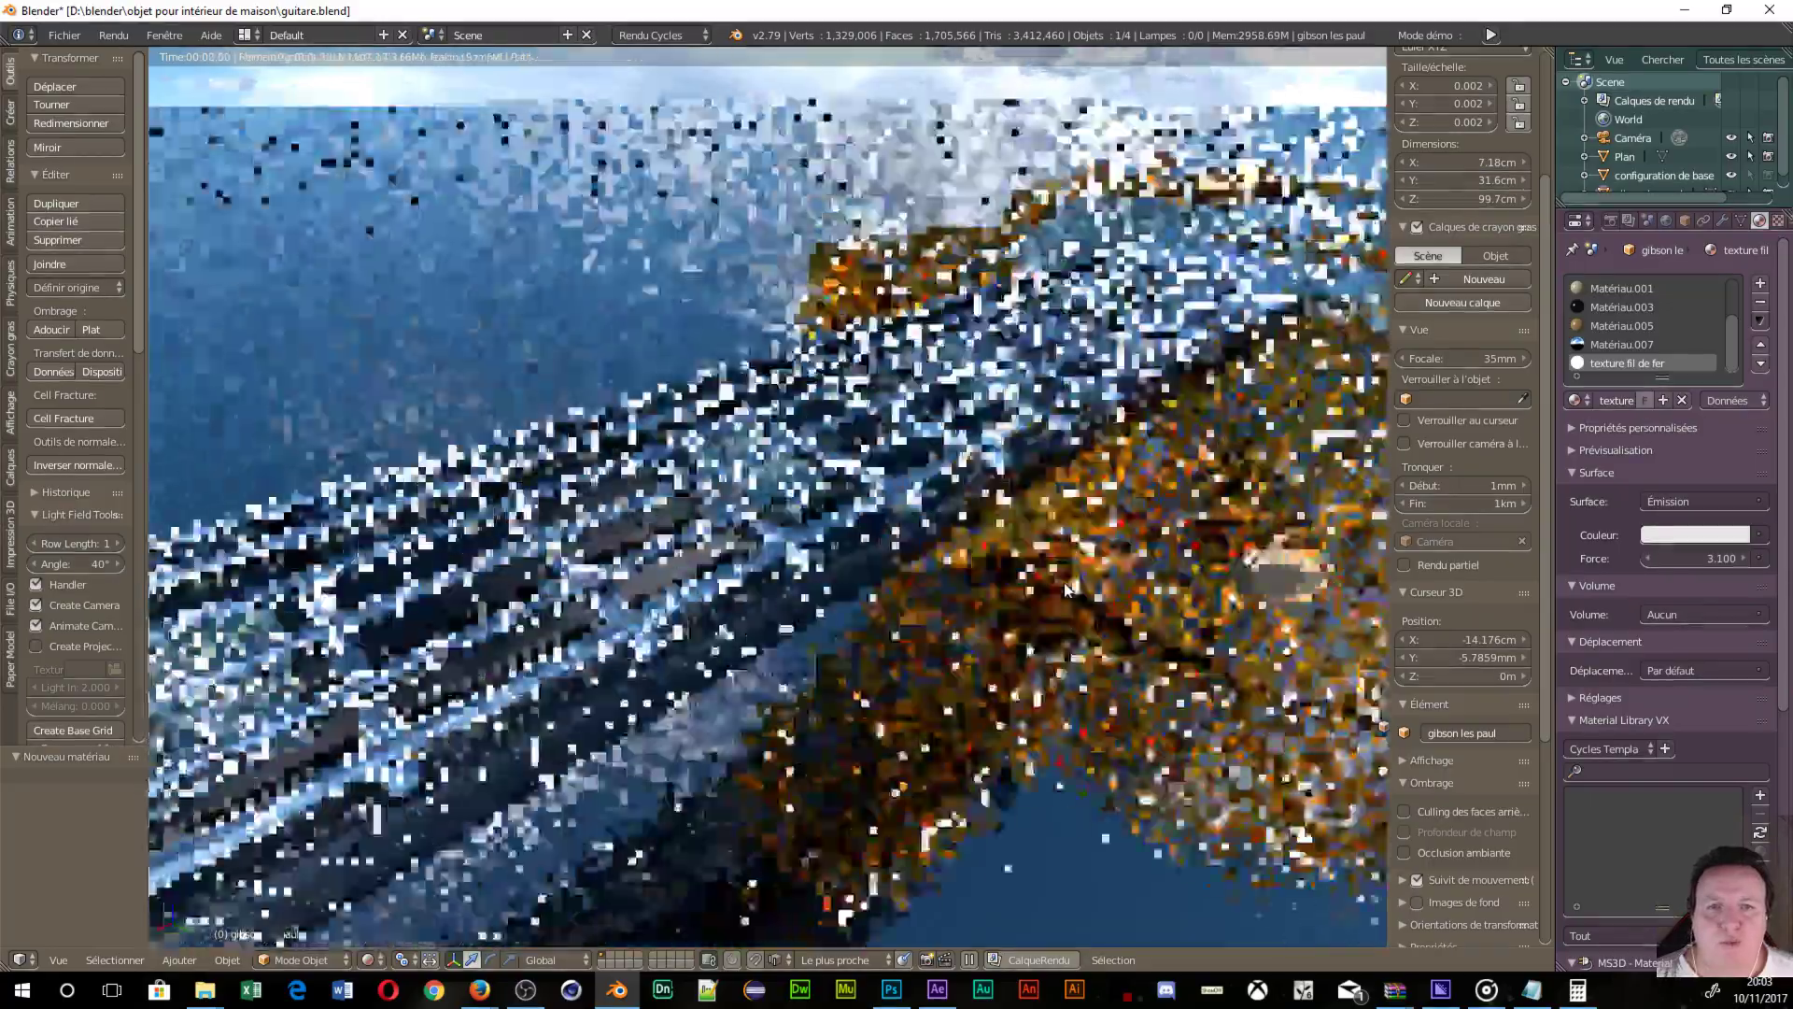
scroll(1430, 504, "up", 1)
scroll(1257, 509, "up", 4)
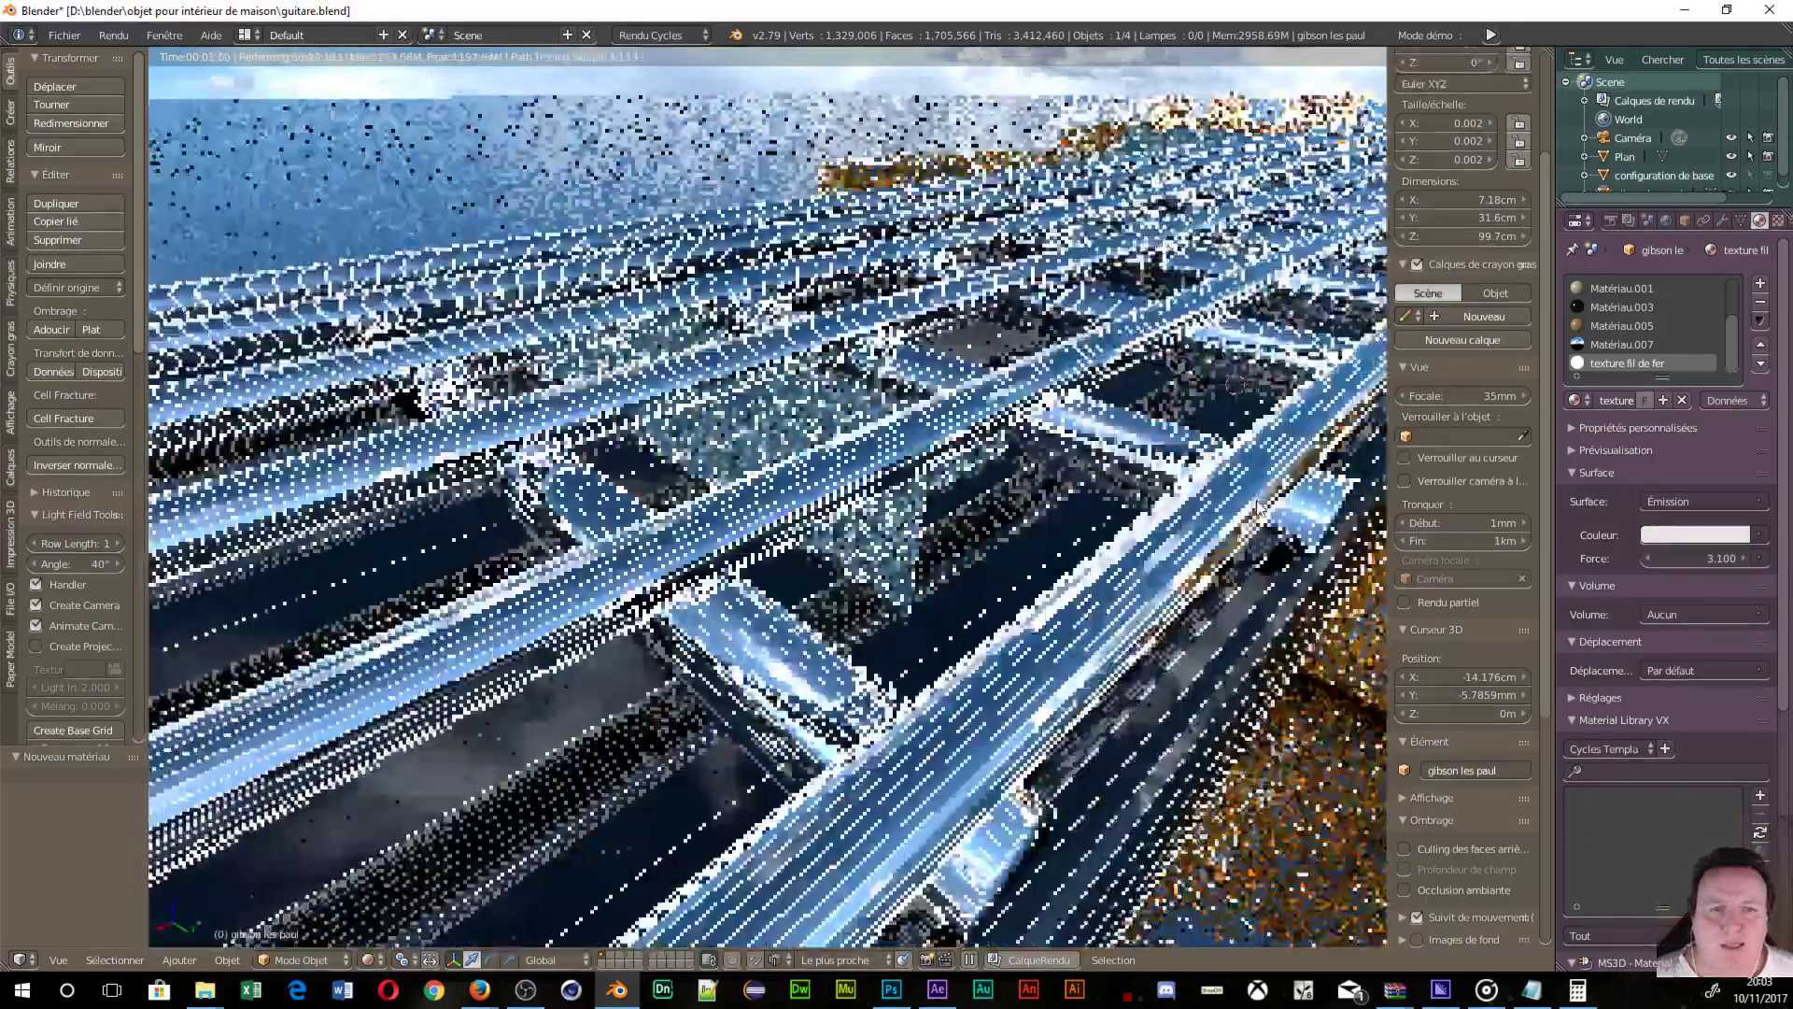
scroll(1258, 508, "up", 4)
scroll(1257, 508, "down", 7)
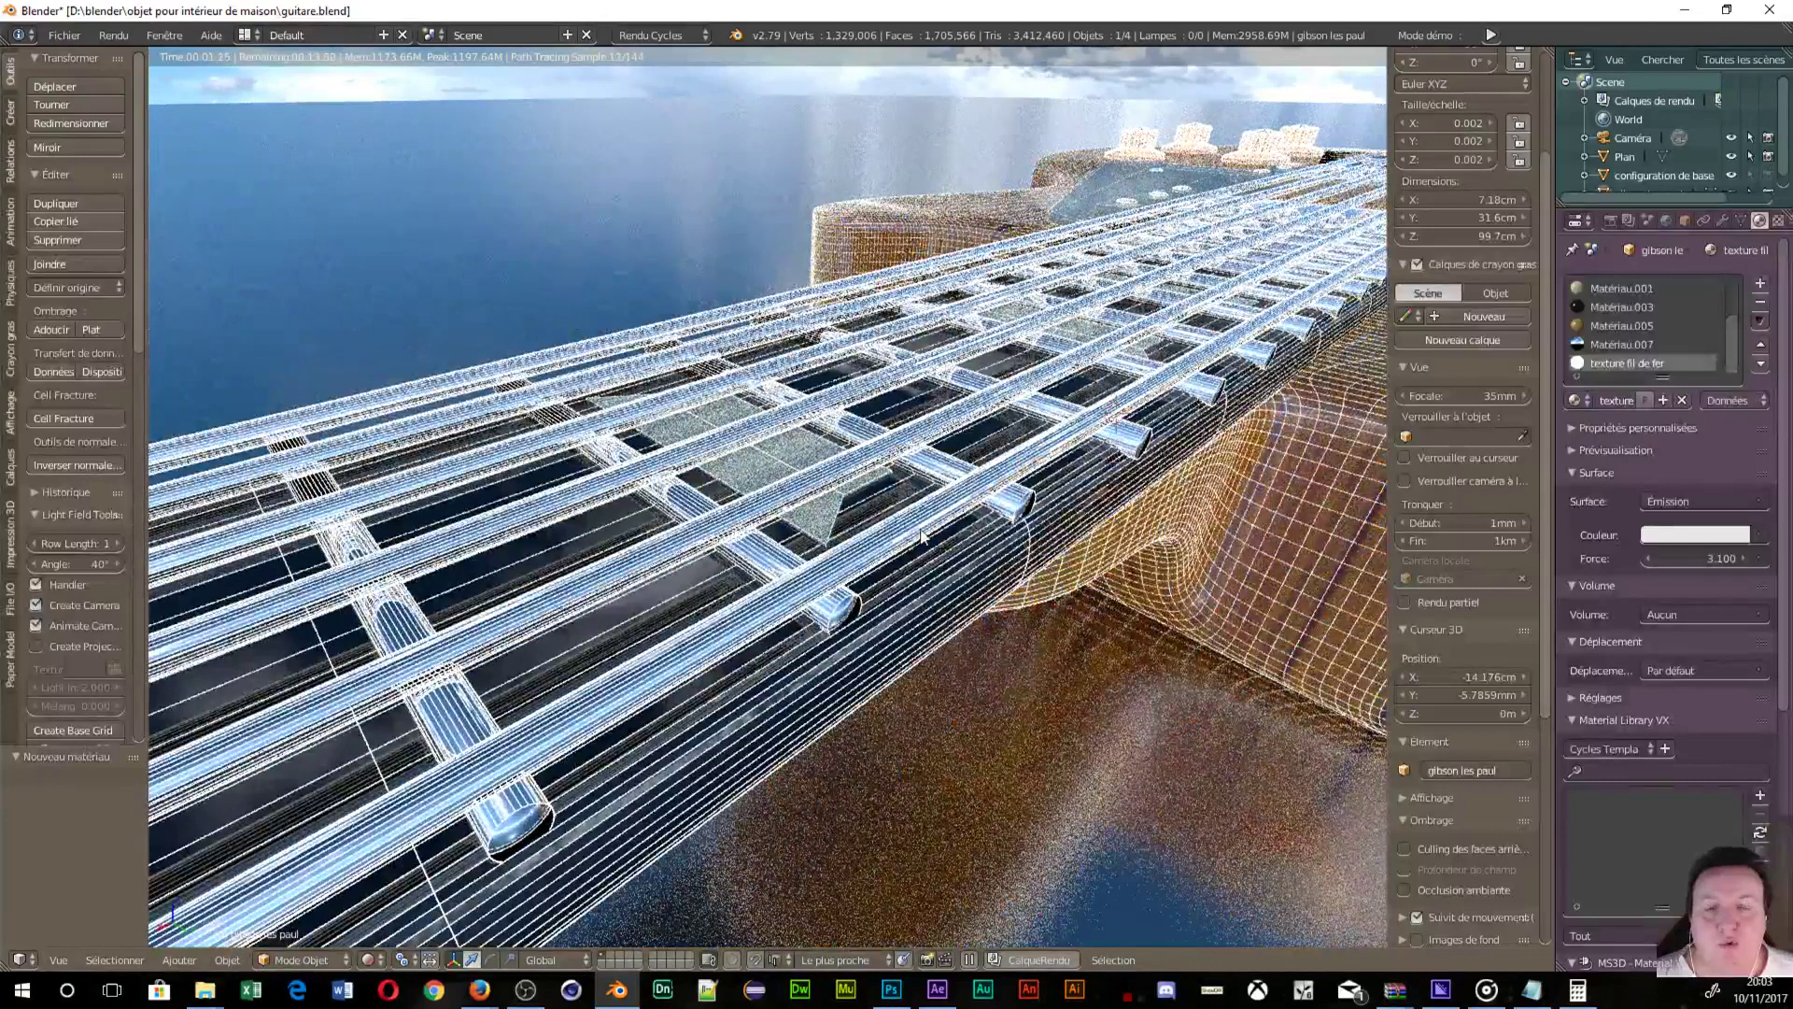
- Set the Wireframe modifier's thickness (Épaisseur) to 0.03 and check the result on the whole guitar
left_click(1723, 221)
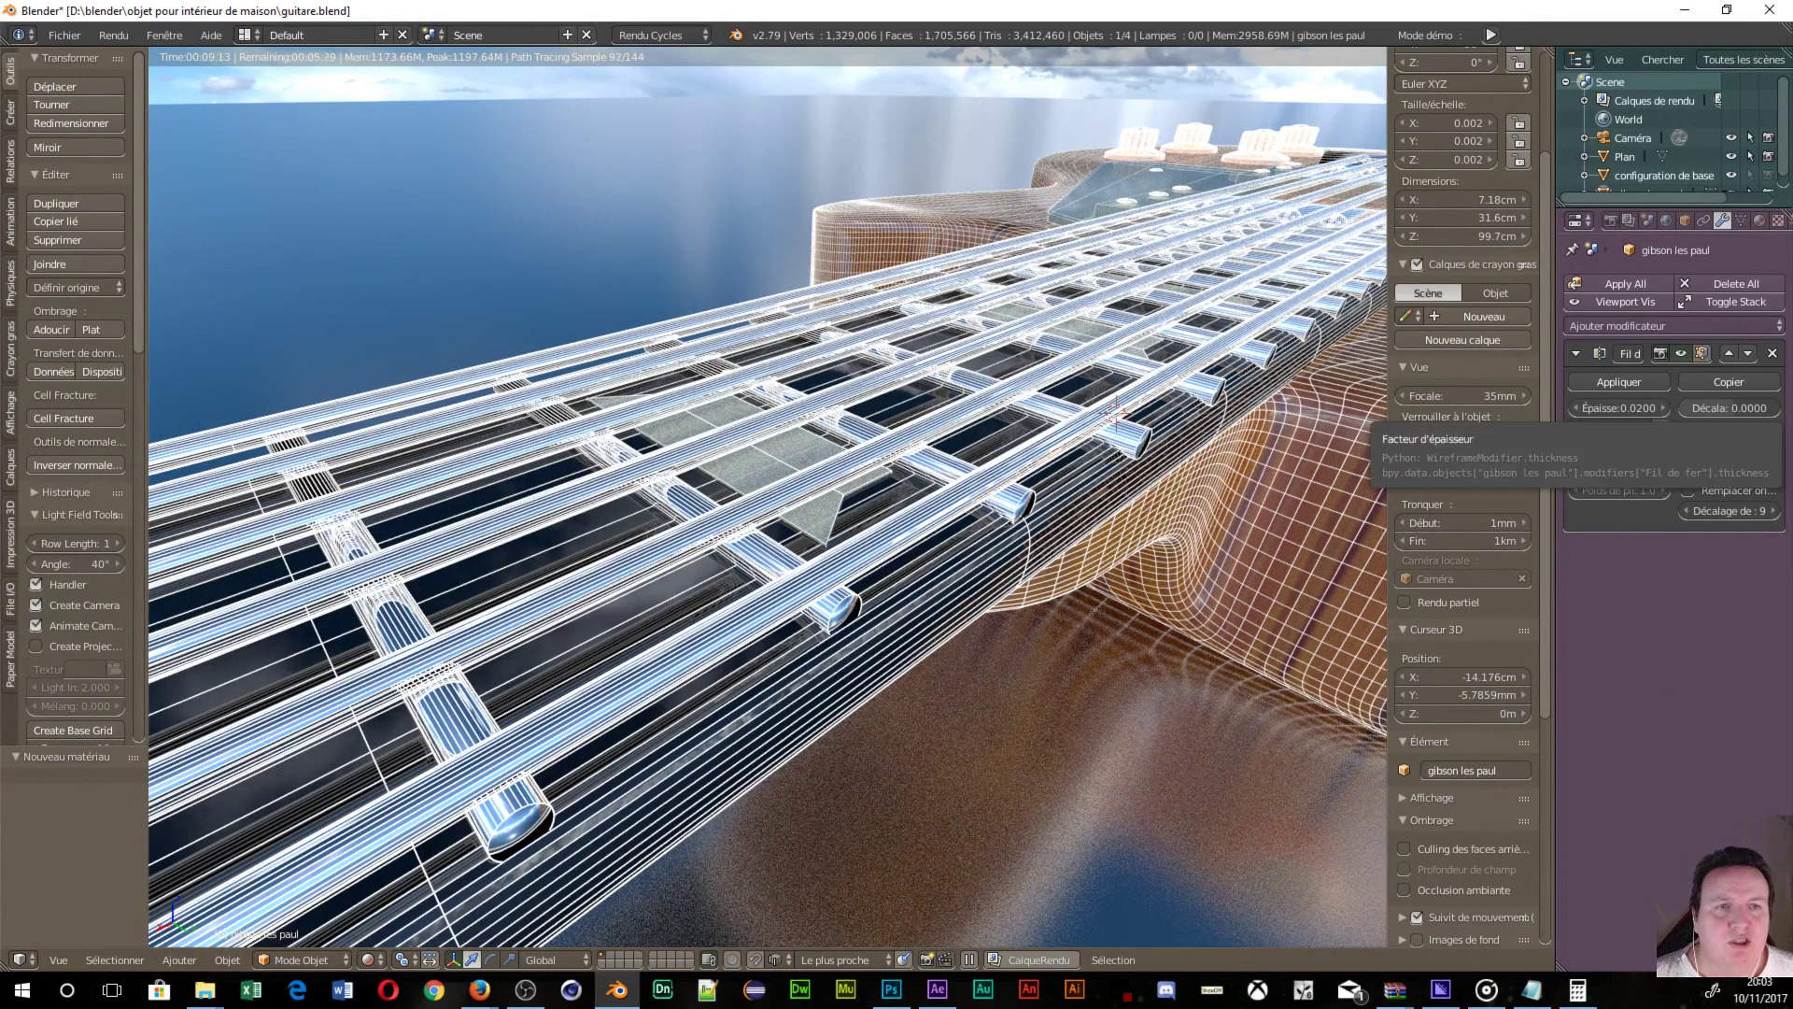
left_click(1666, 406)
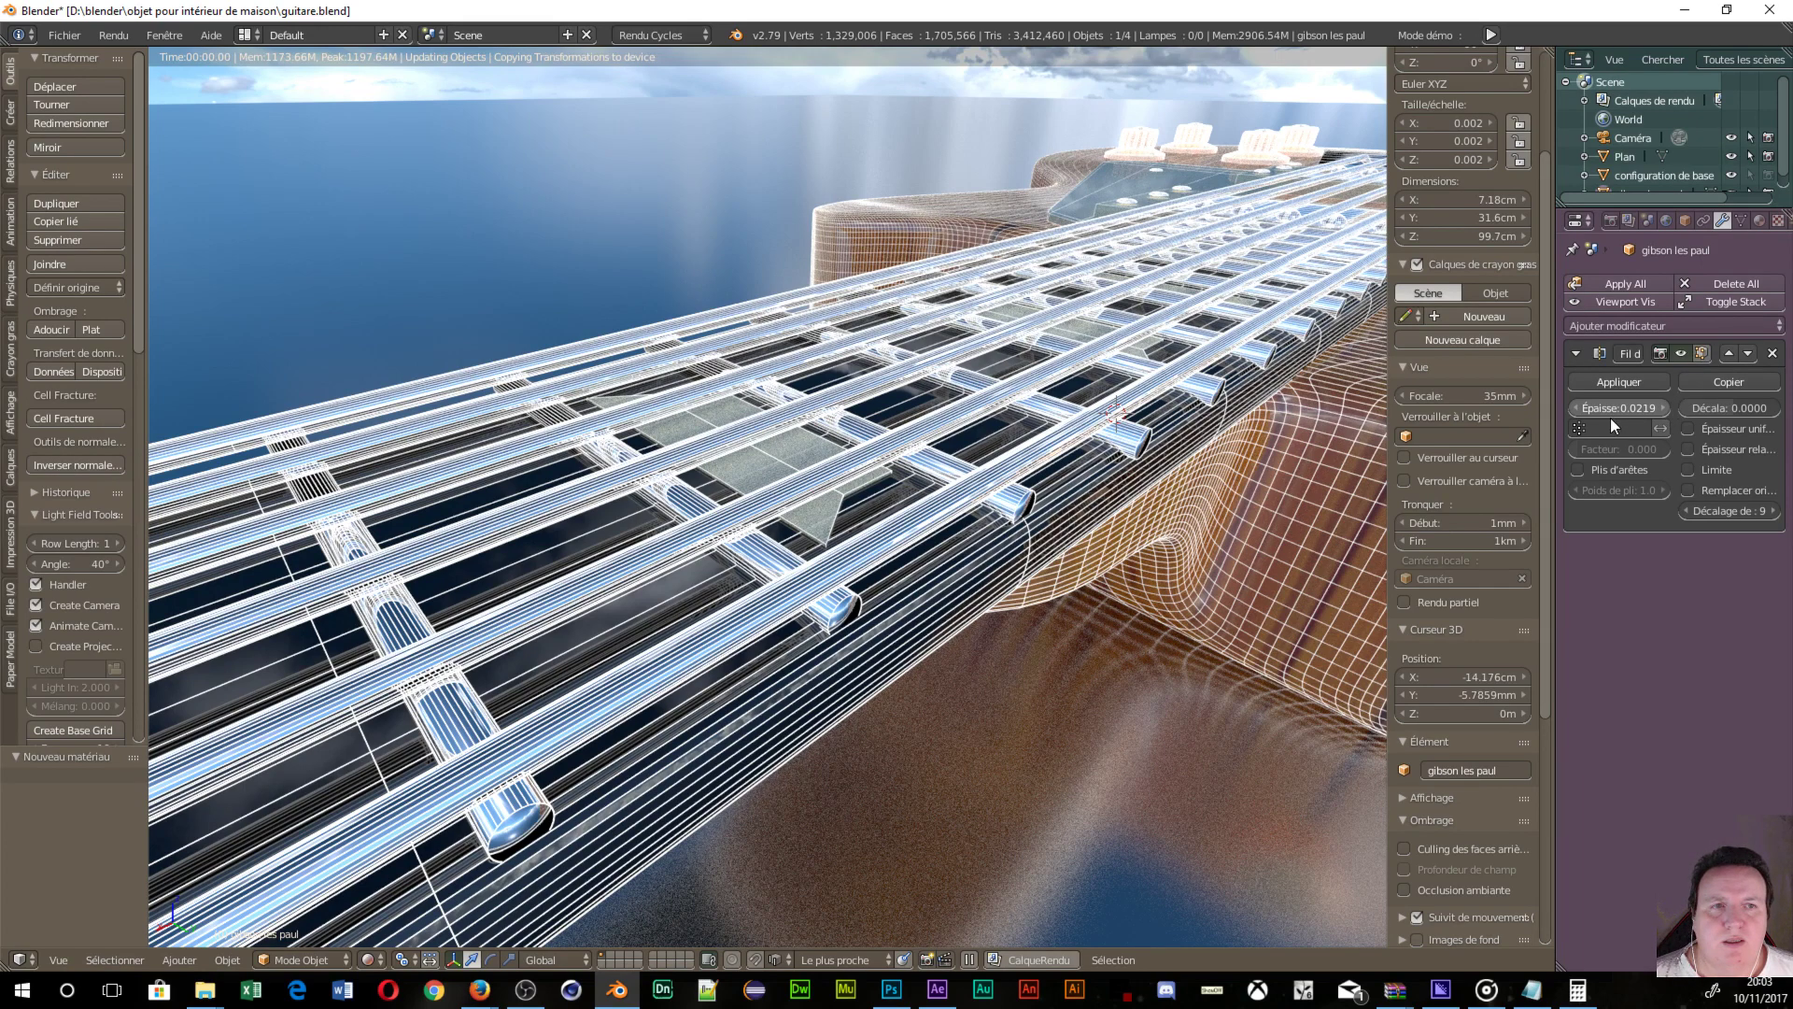
left_click(1628, 446)
double_click(1633, 411)
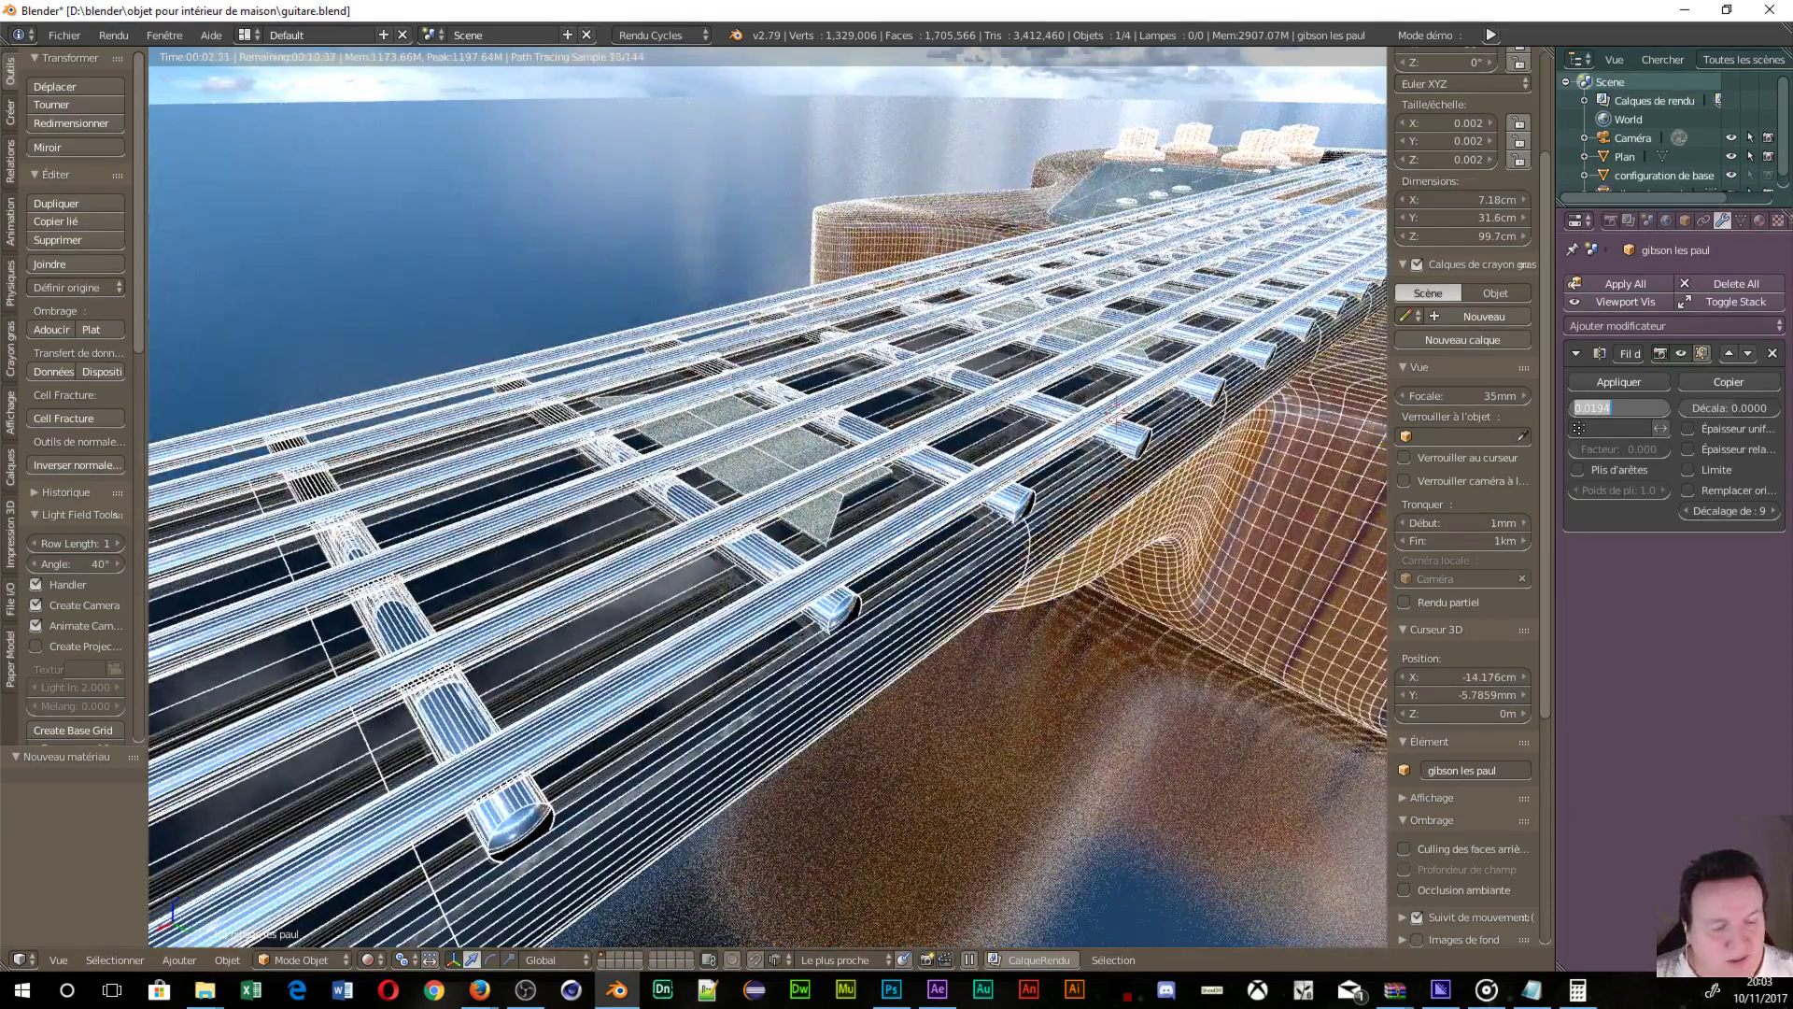
type("0.03")
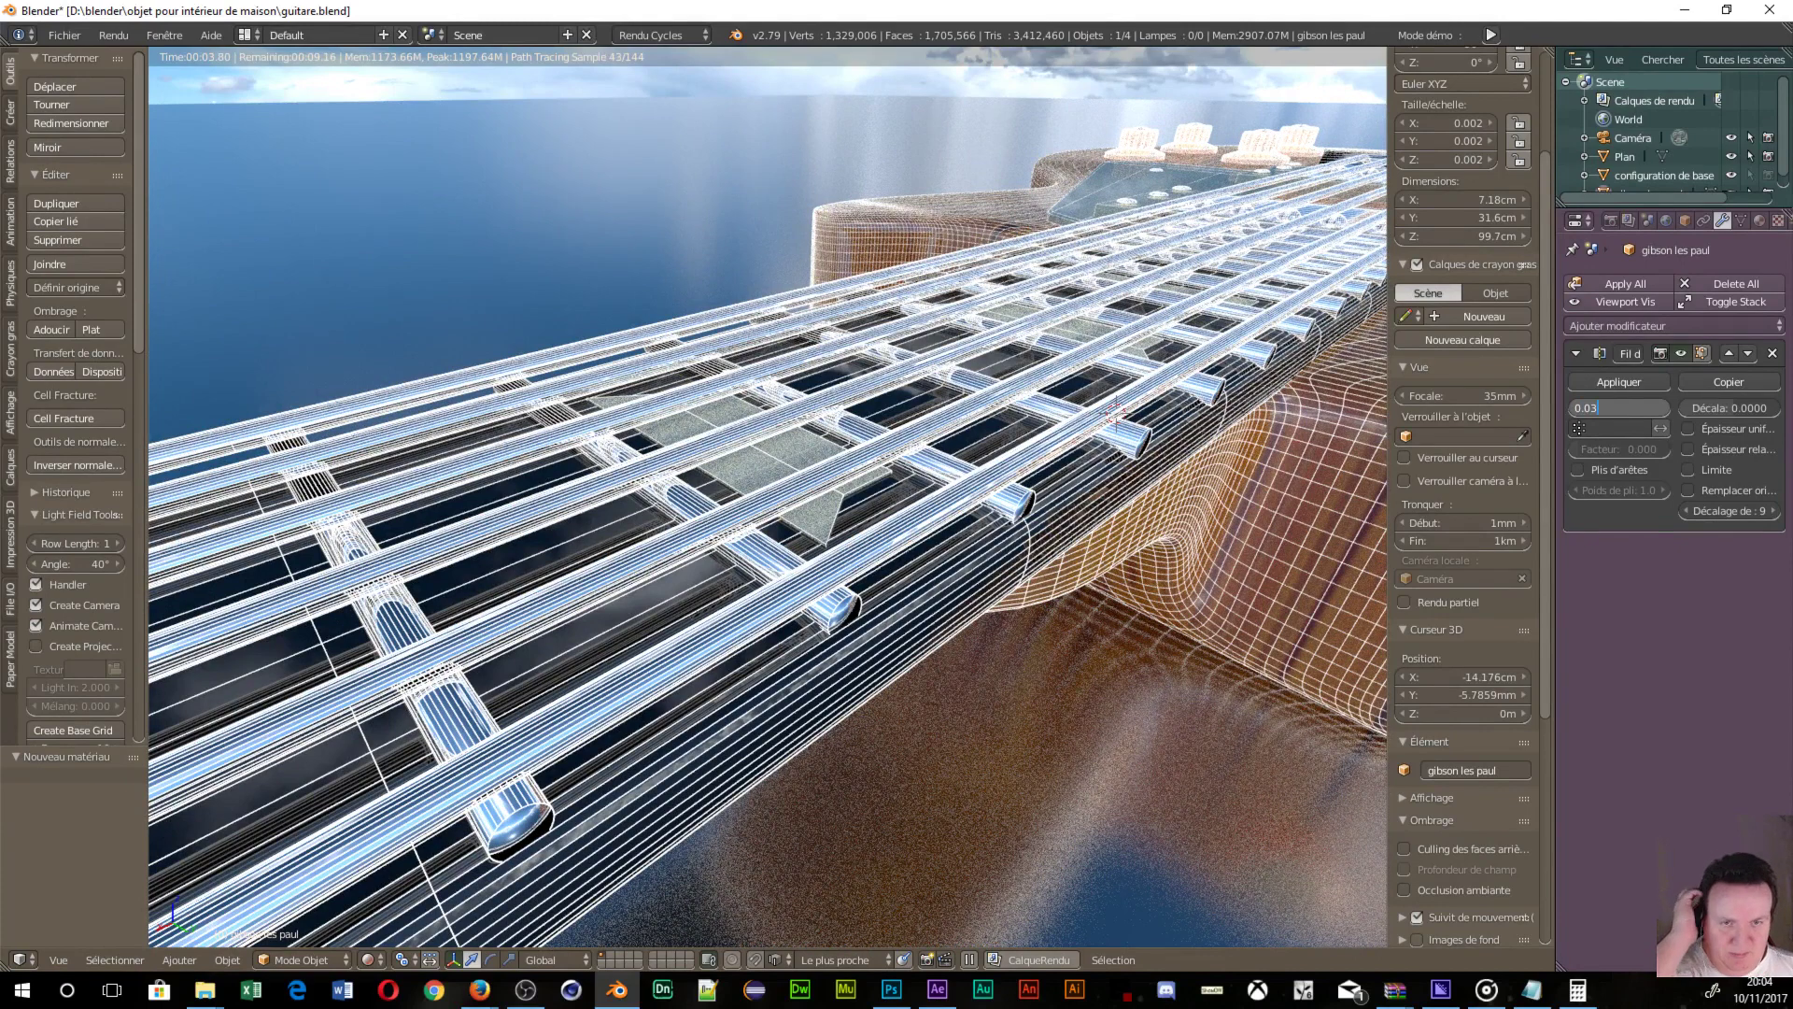
key("Return")
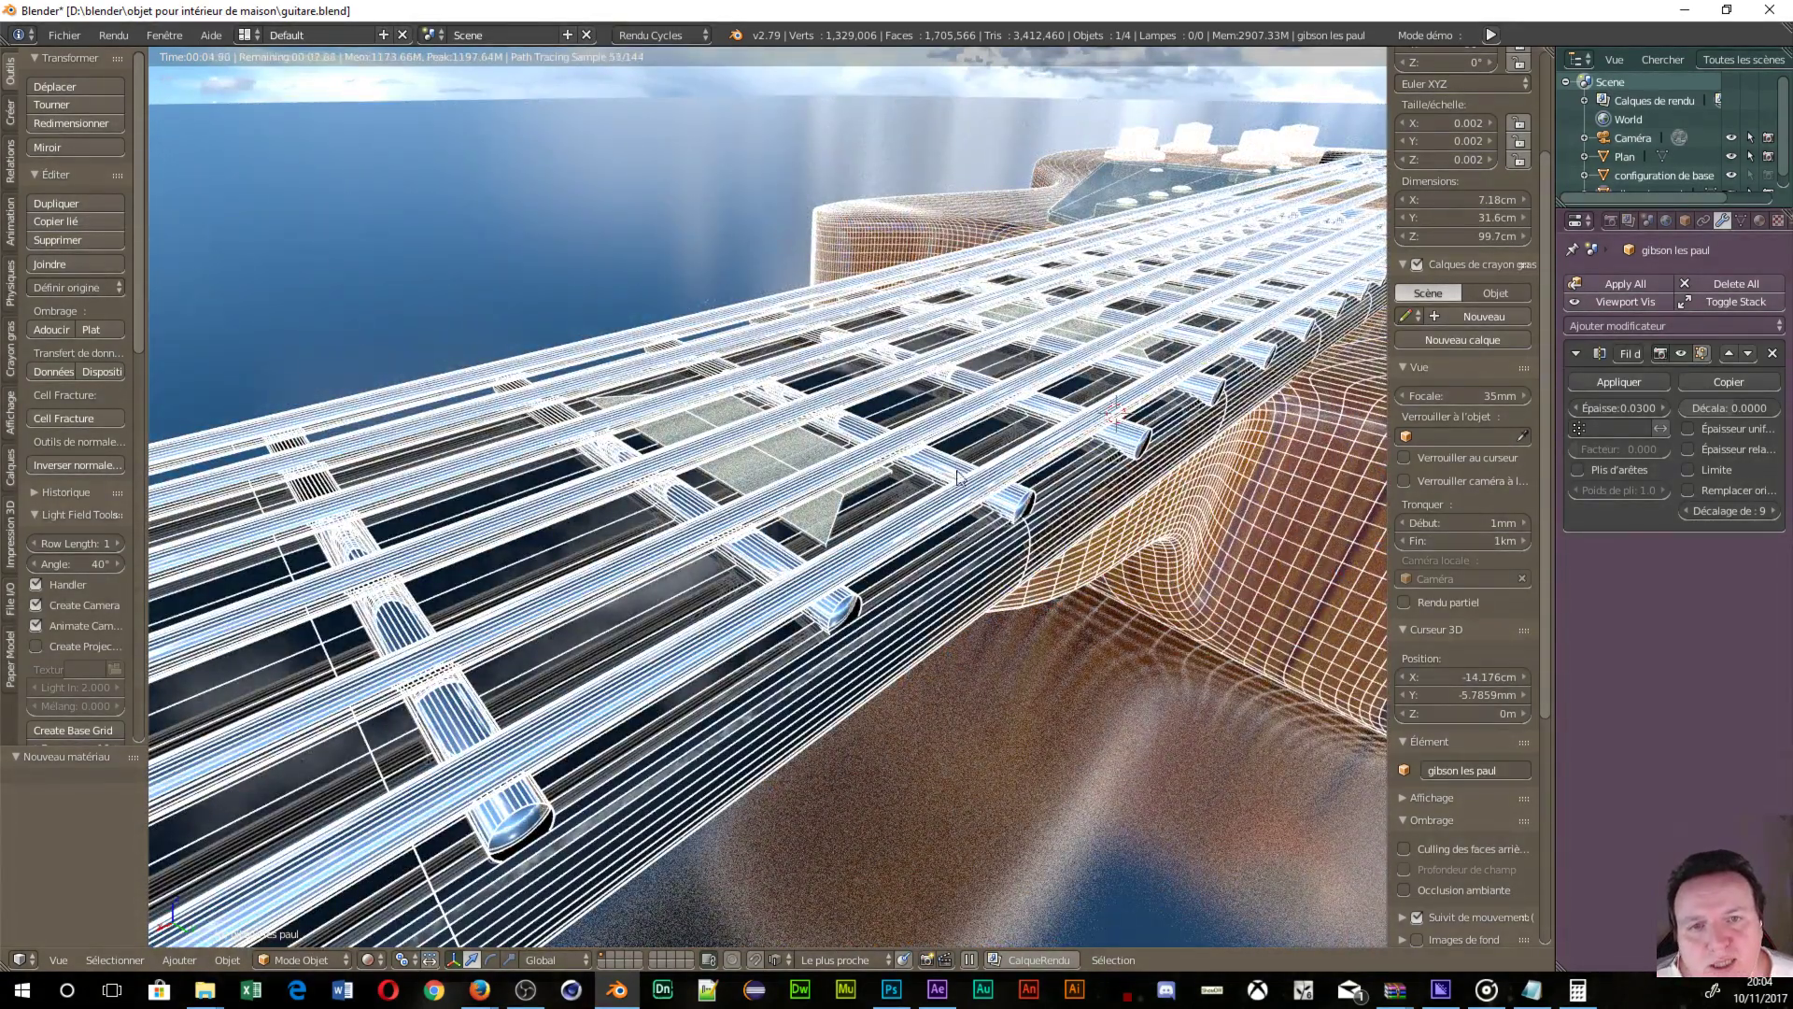
scroll(1112, 436, "down", 3)
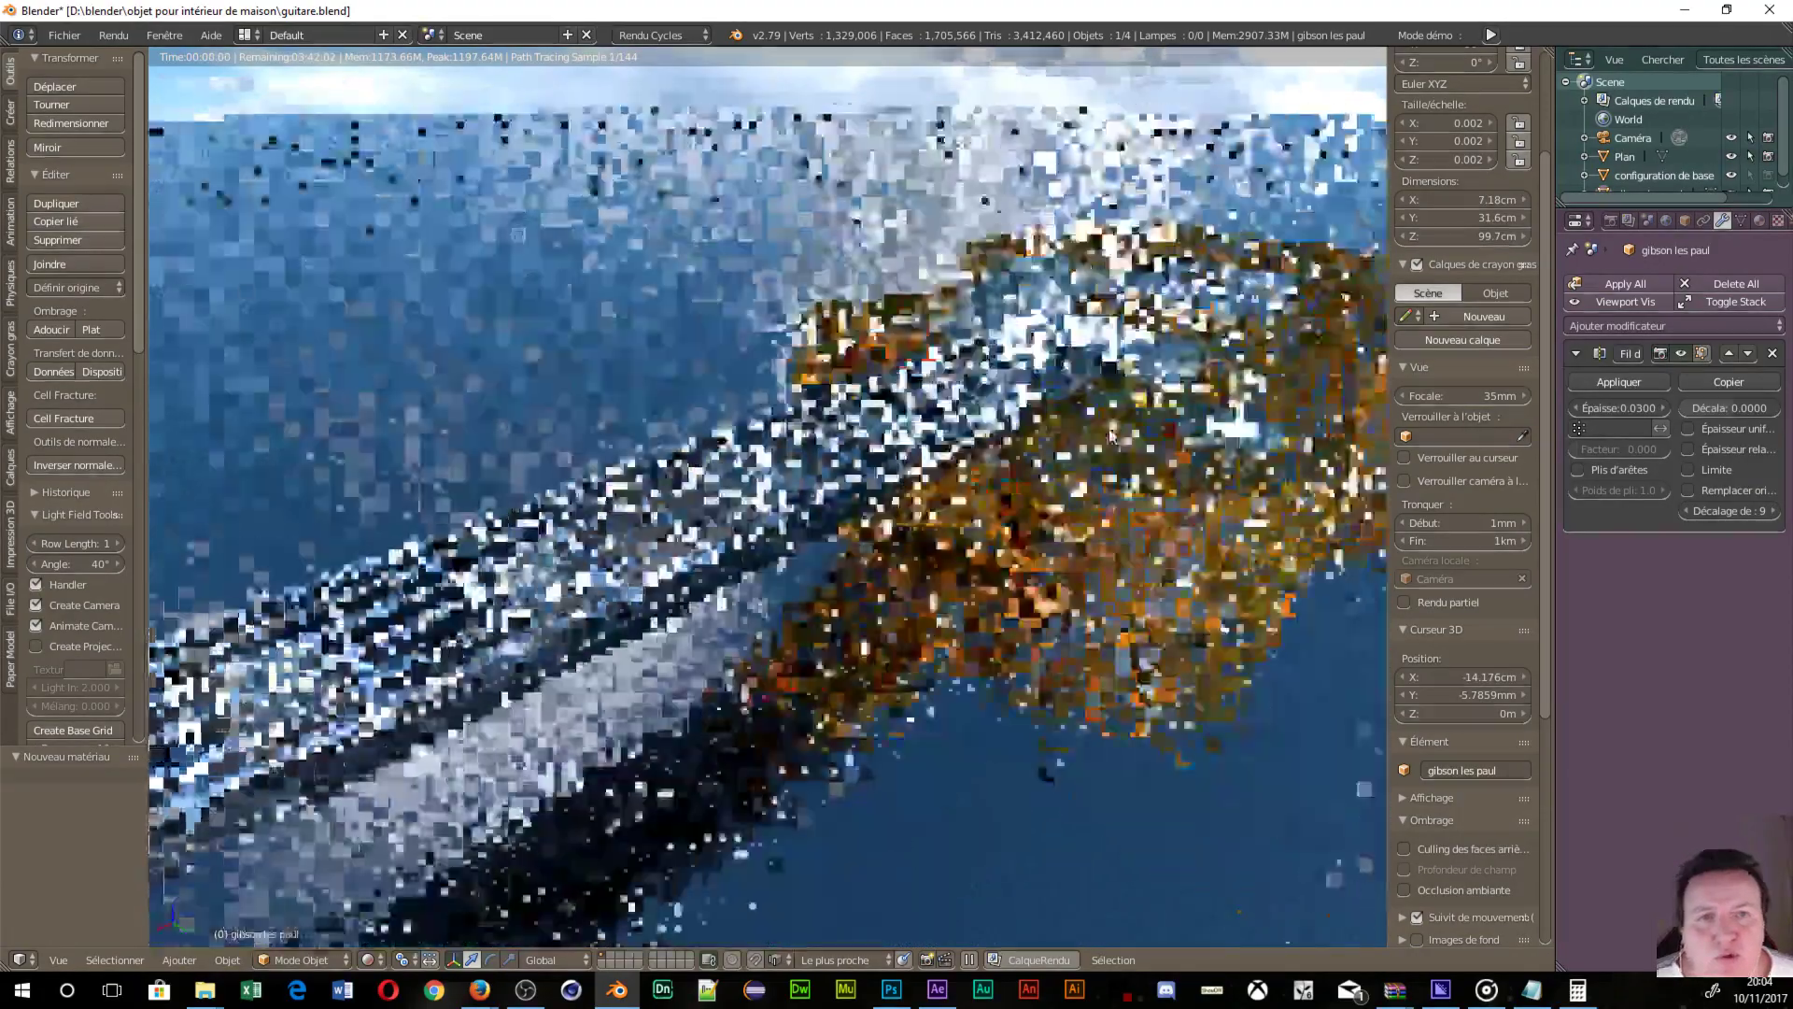
scroll(1119, 463, "down", 1)
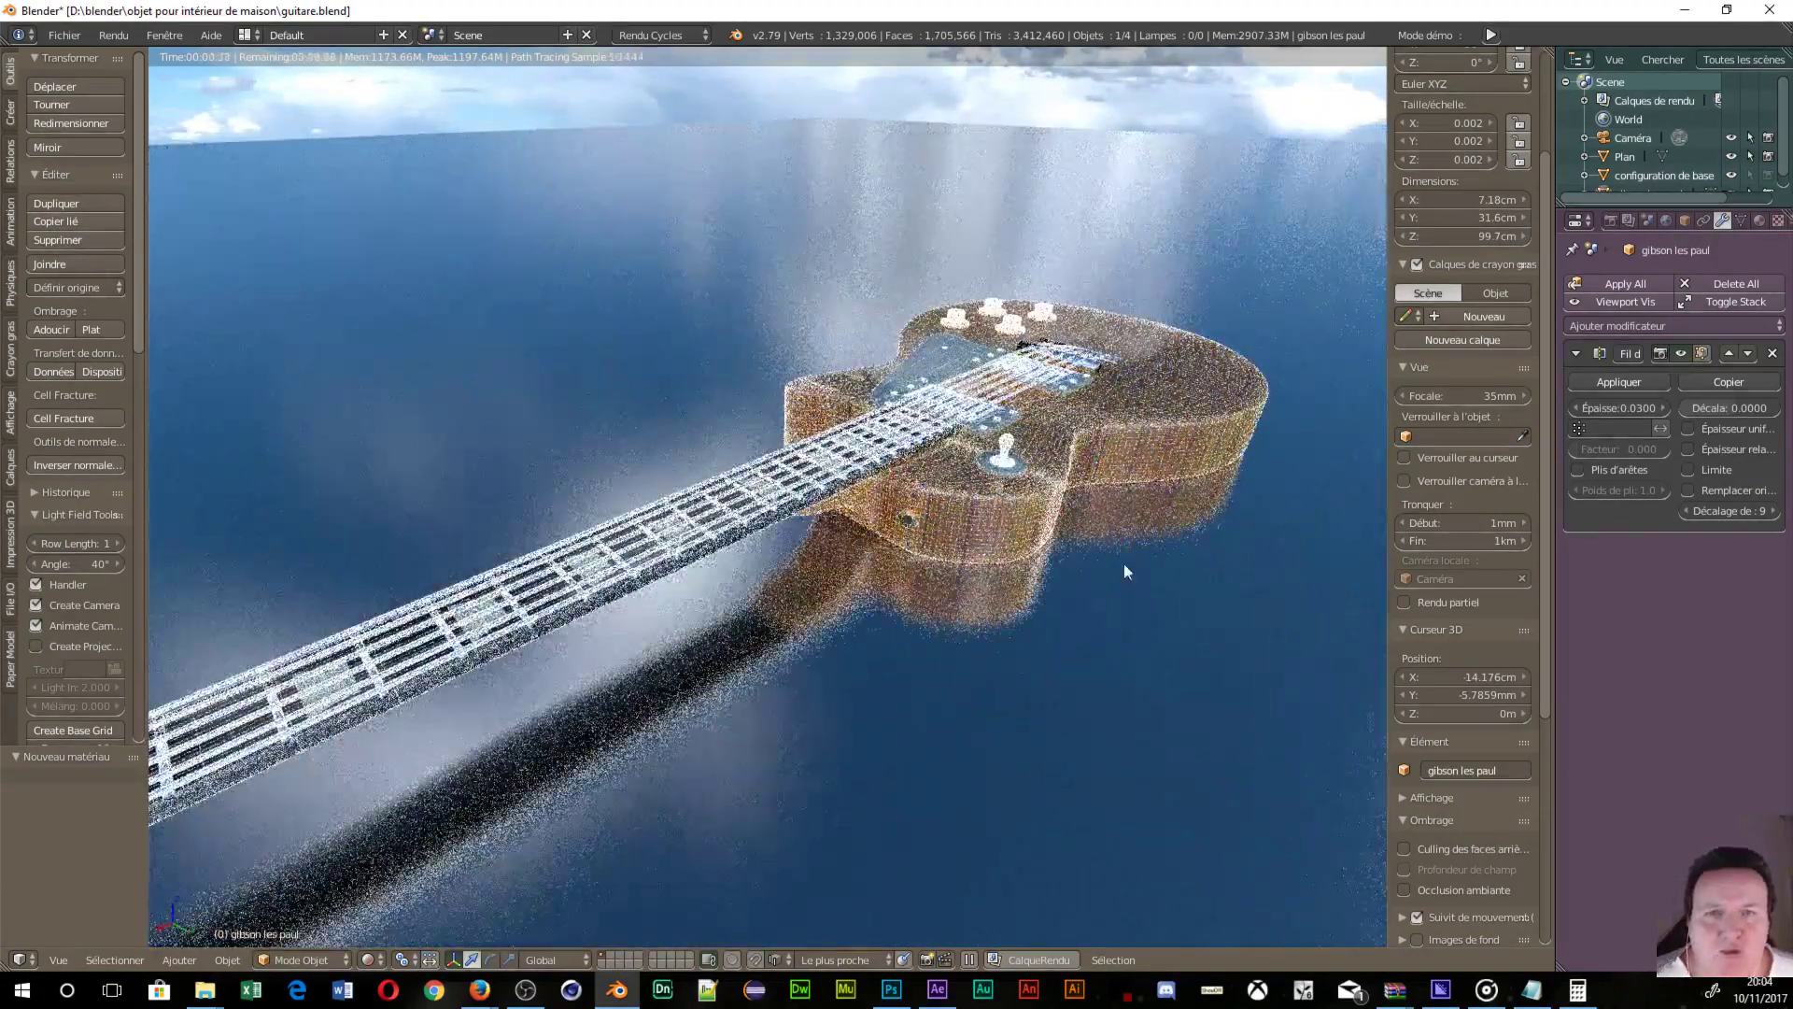
scroll(1111, 563, "down", 3)
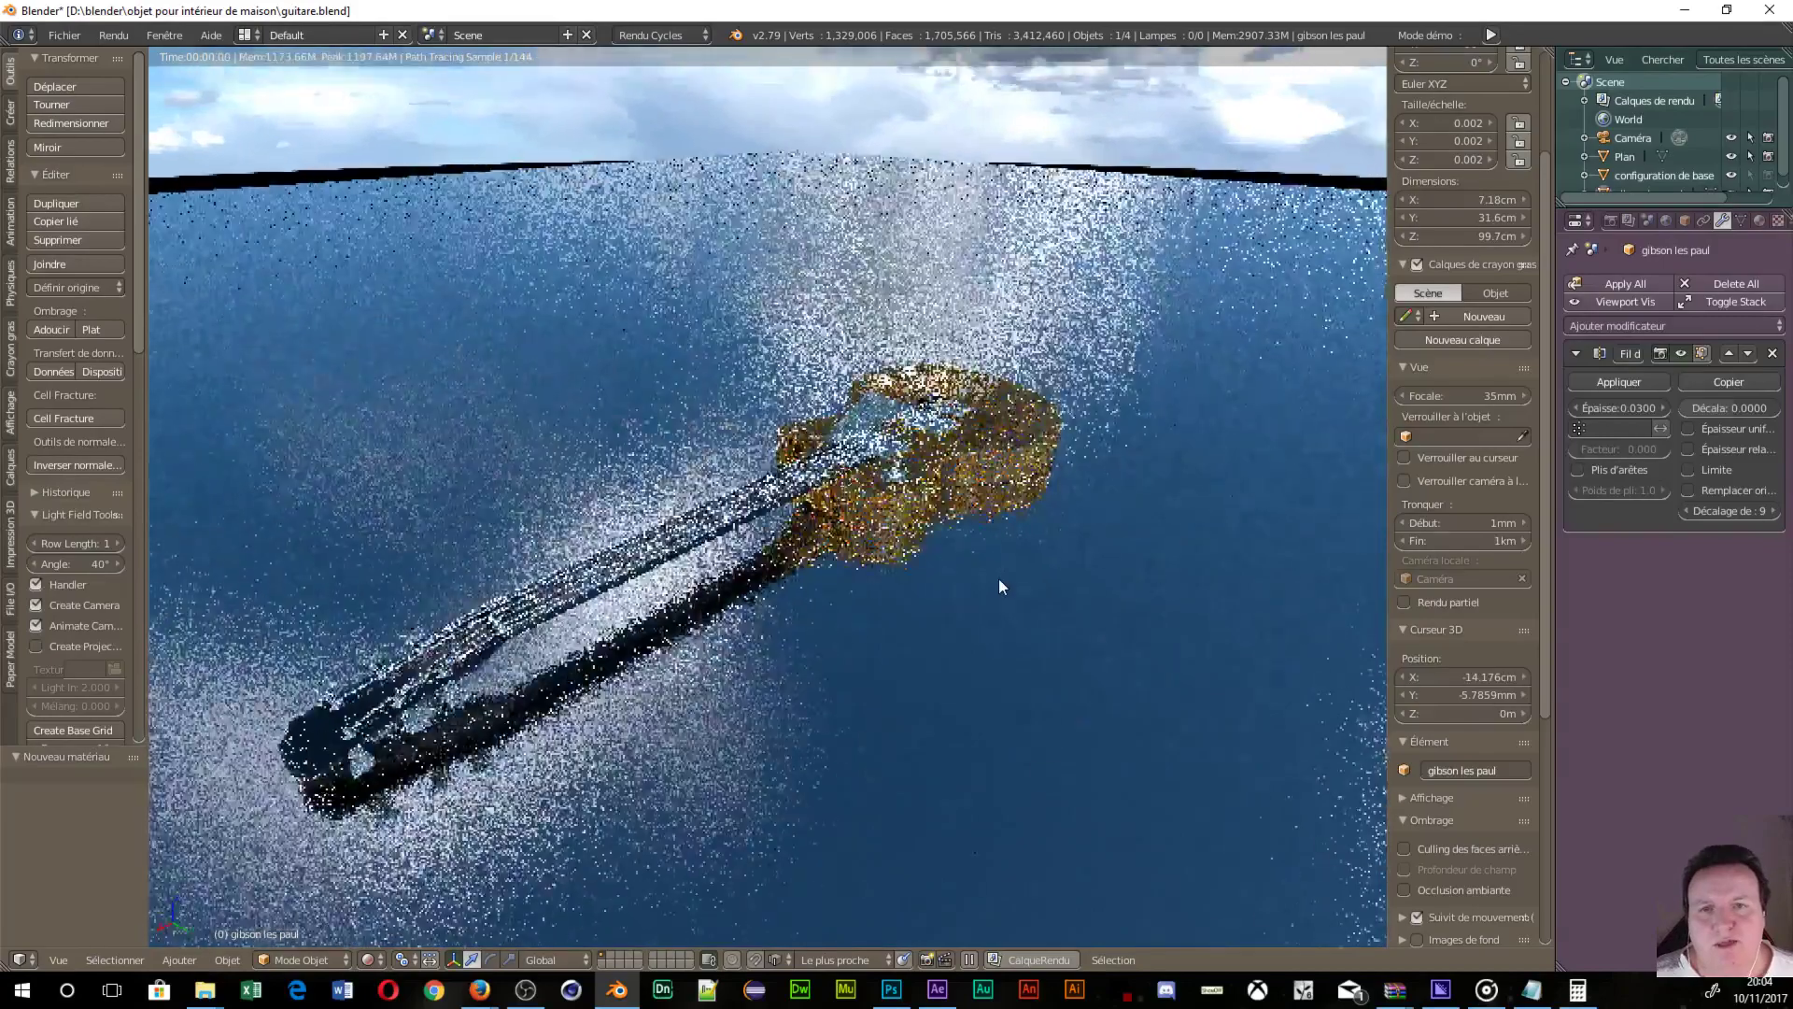
middle_click_drag(999, 586, 833, 605)
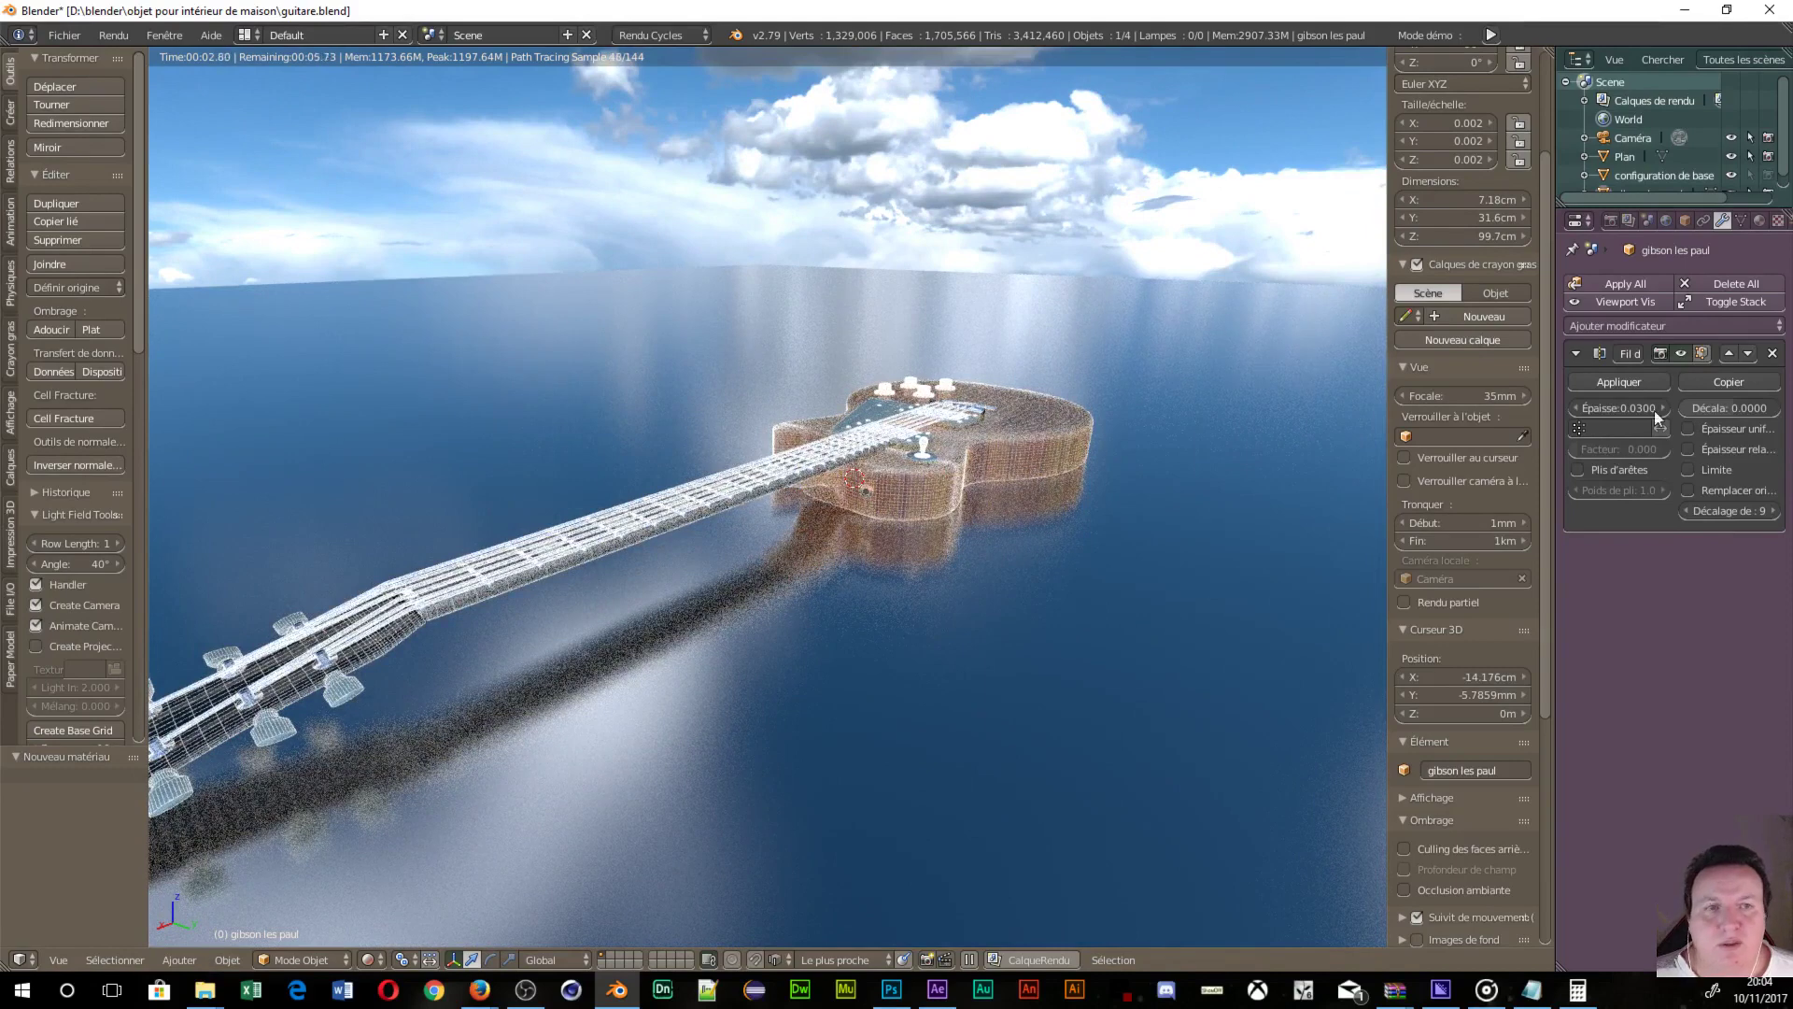
- Change the emission colour of the texture fil de fer material to bright green
left_click(1760, 221)
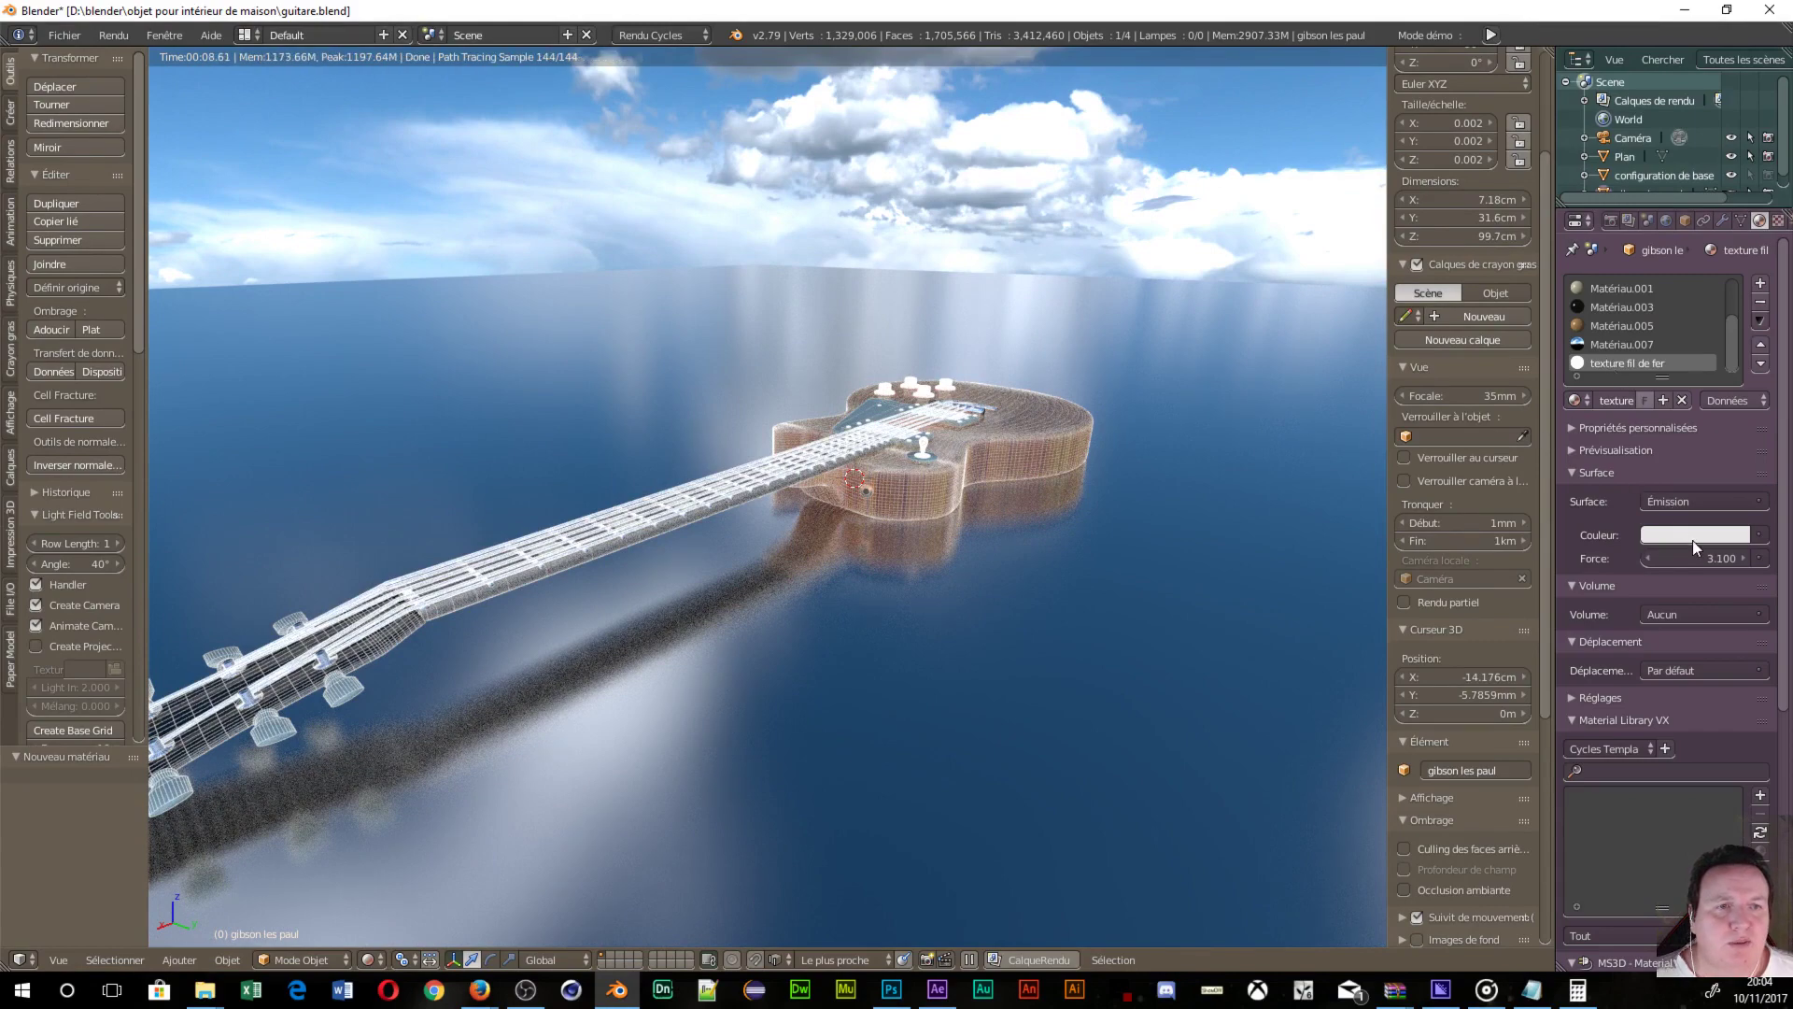
left_click(1693, 540)
left_click(1663, 353)
left_click(1671, 374)
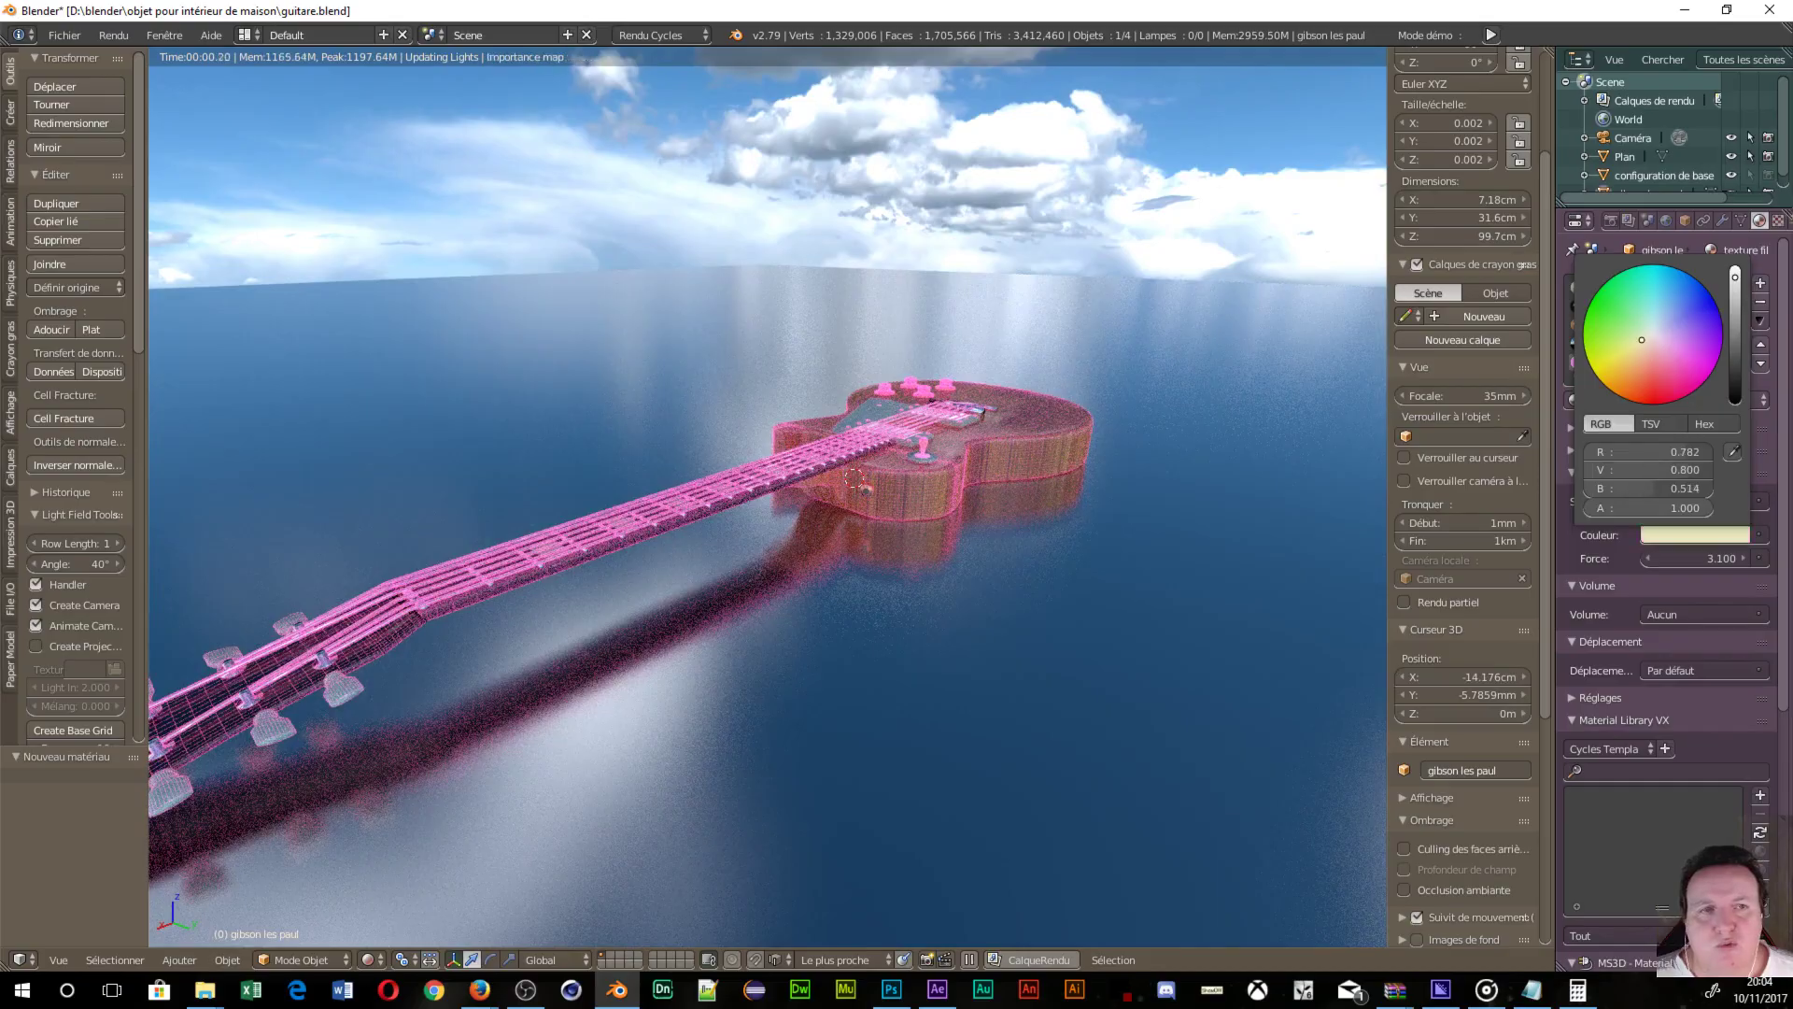
left_click(1589, 310)
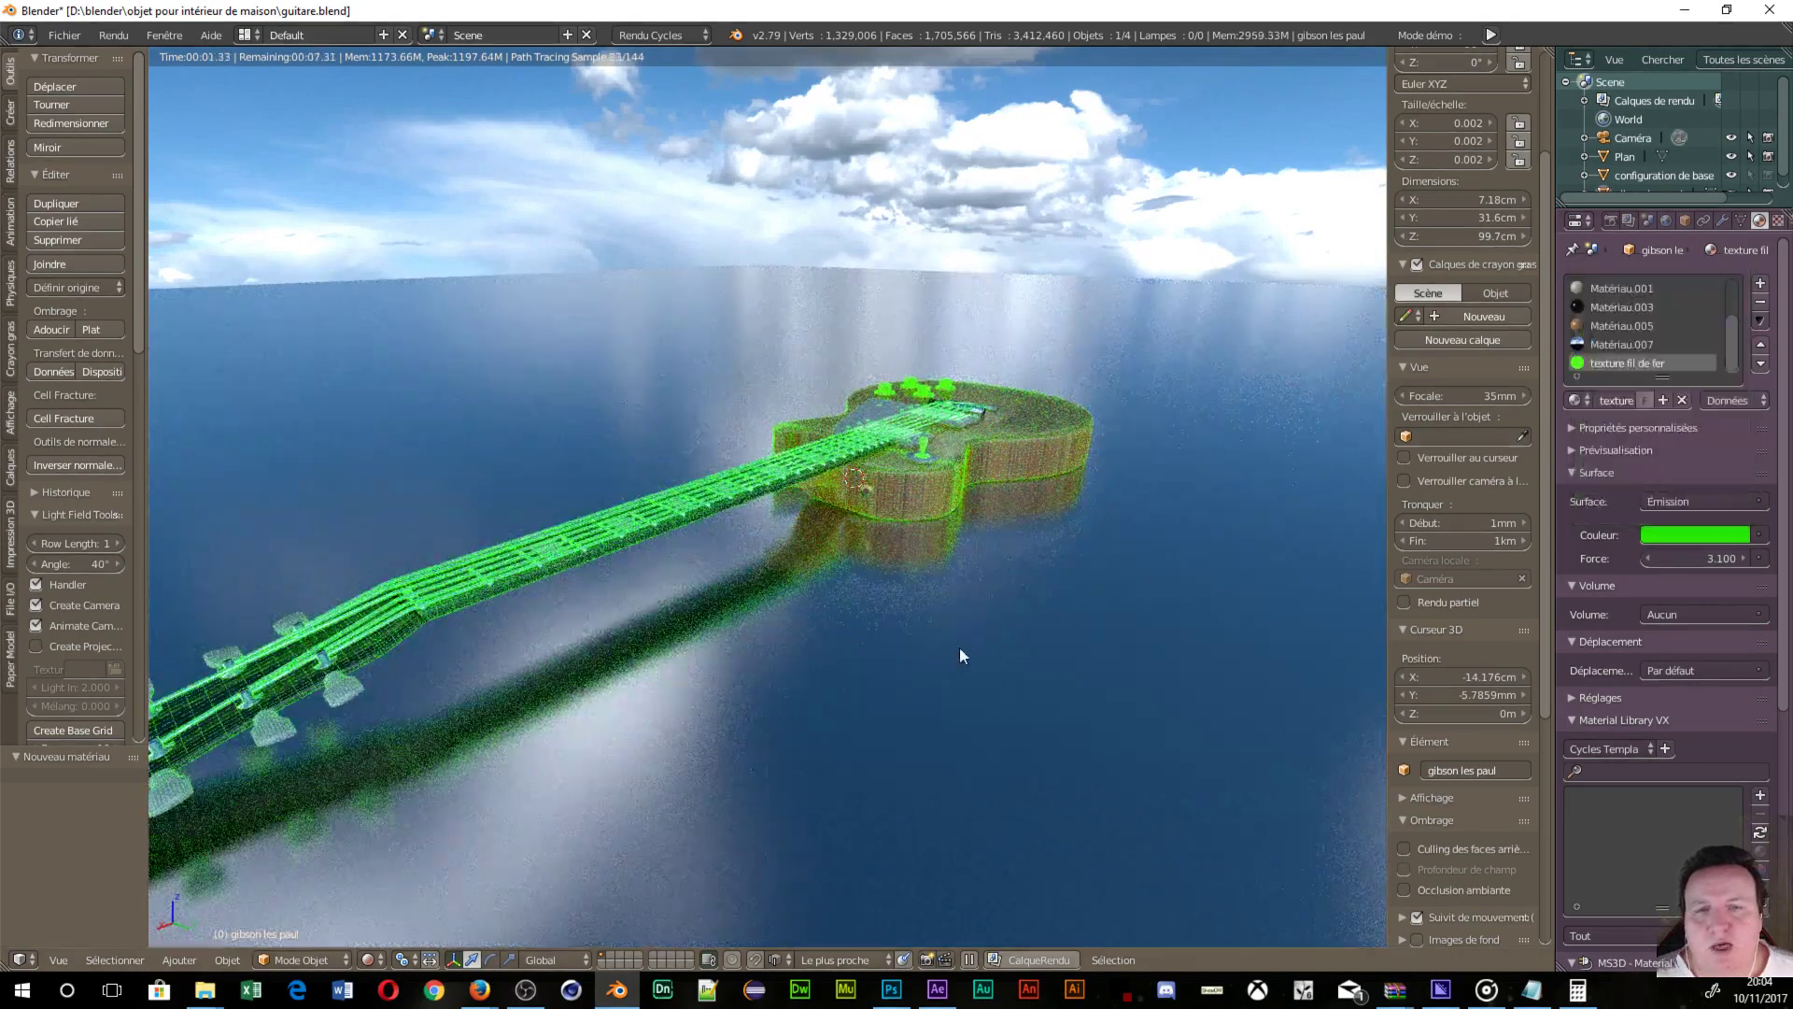
- Examine the rendered green wireframe on the neck, the neck joint and the body from close up and from farther away
scroll(962, 648, "up", 4)
scroll(983, 651, "up", 4)
scroll(985, 657, "down", 4)
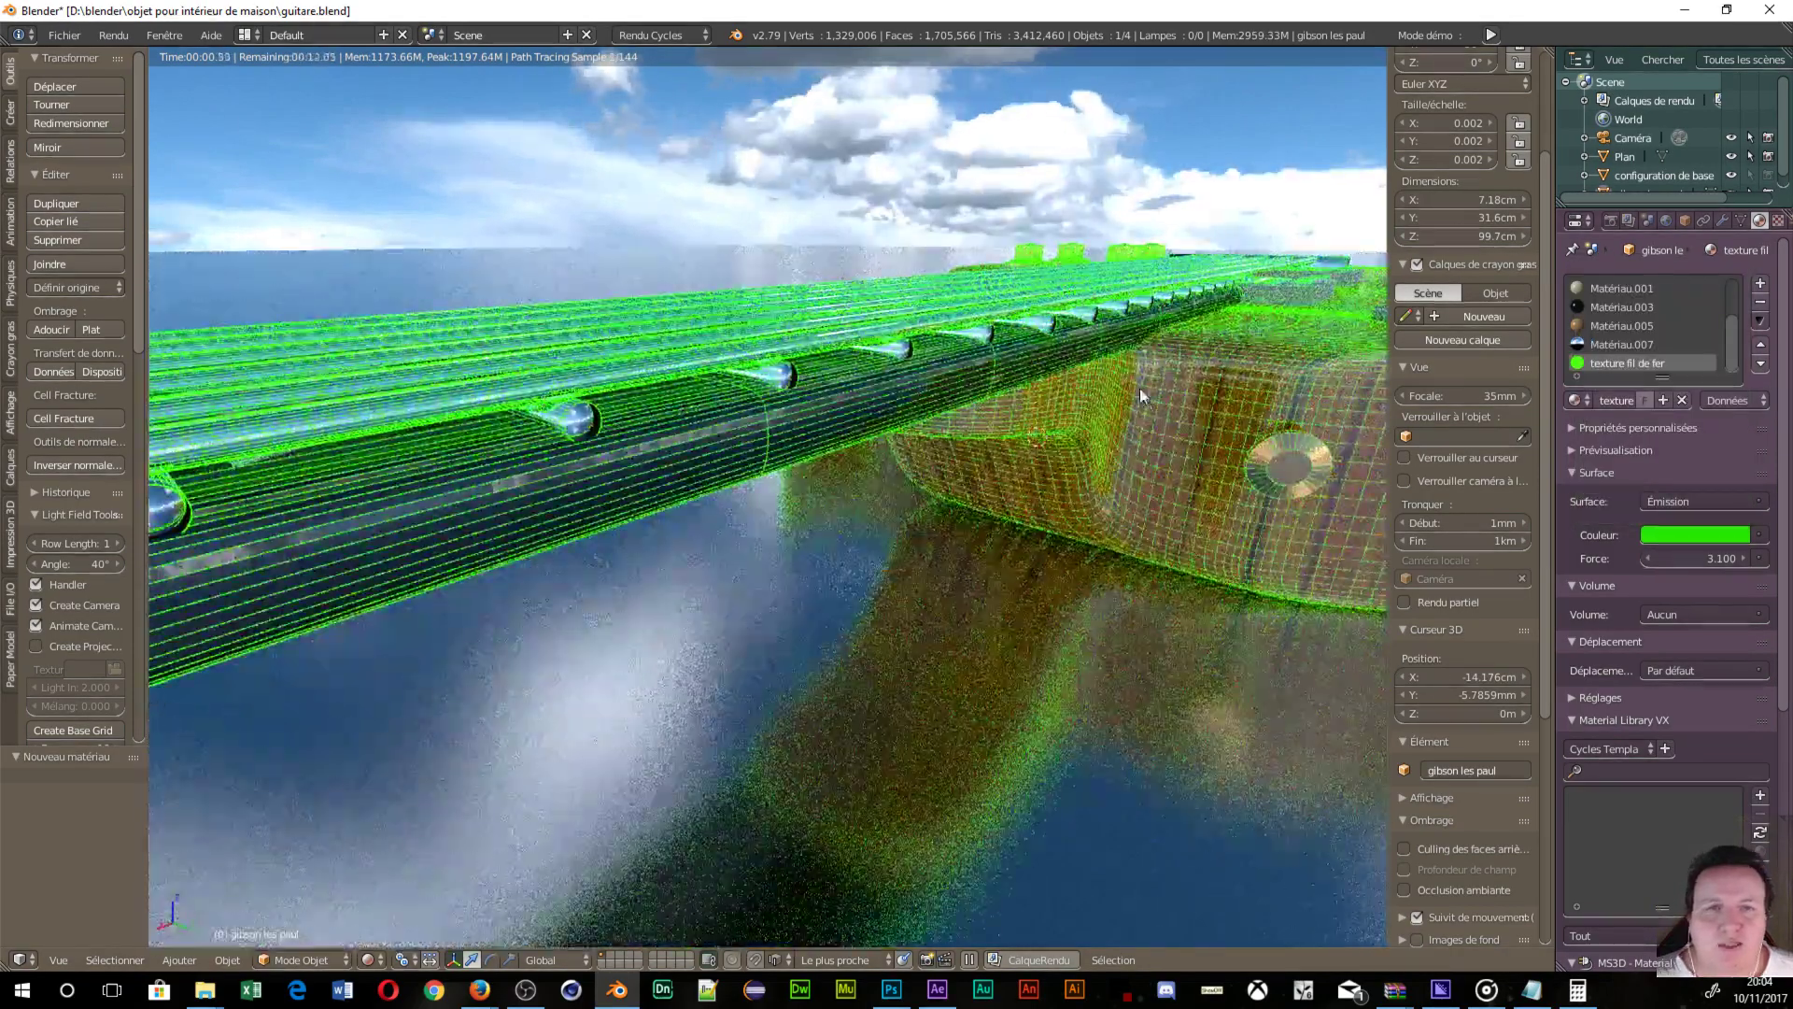
middle_click_drag(1213, 318, 1296, 453)
scroll(1296, 453, "up", 3)
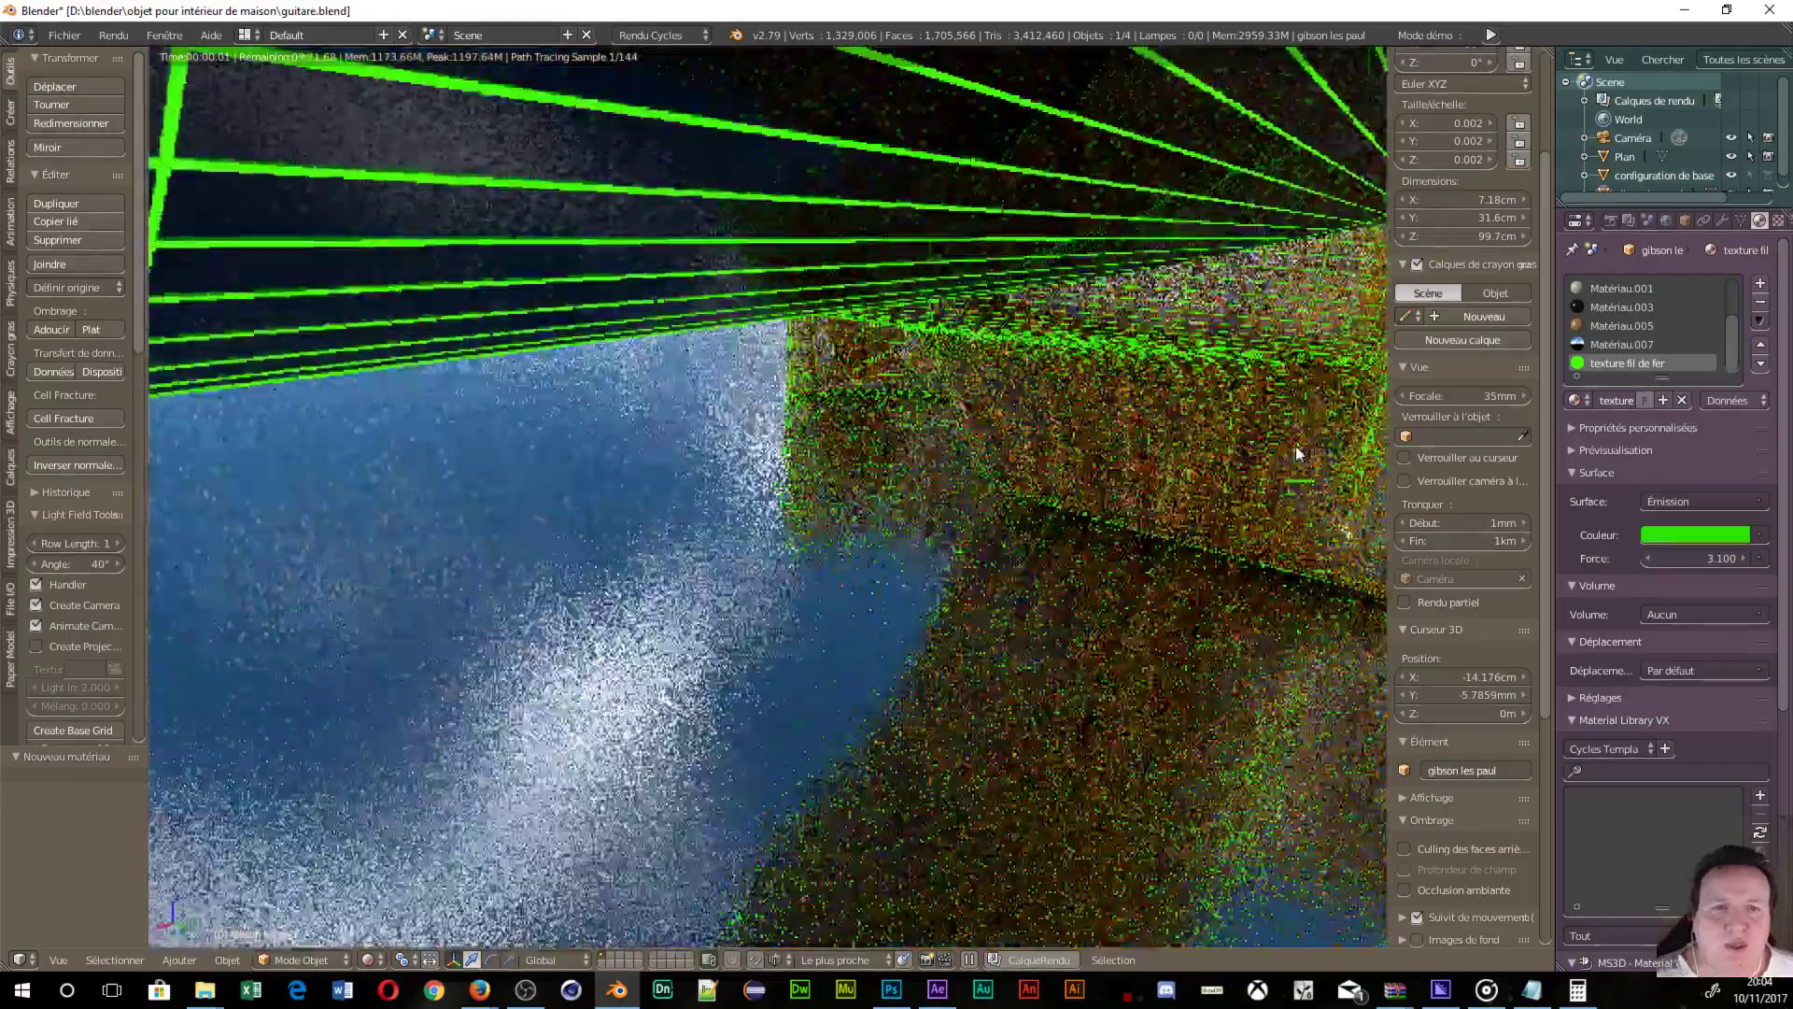
scroll(1124, 280, "down", 1)
middle_click_drag(1125, 281, 1069, 285)
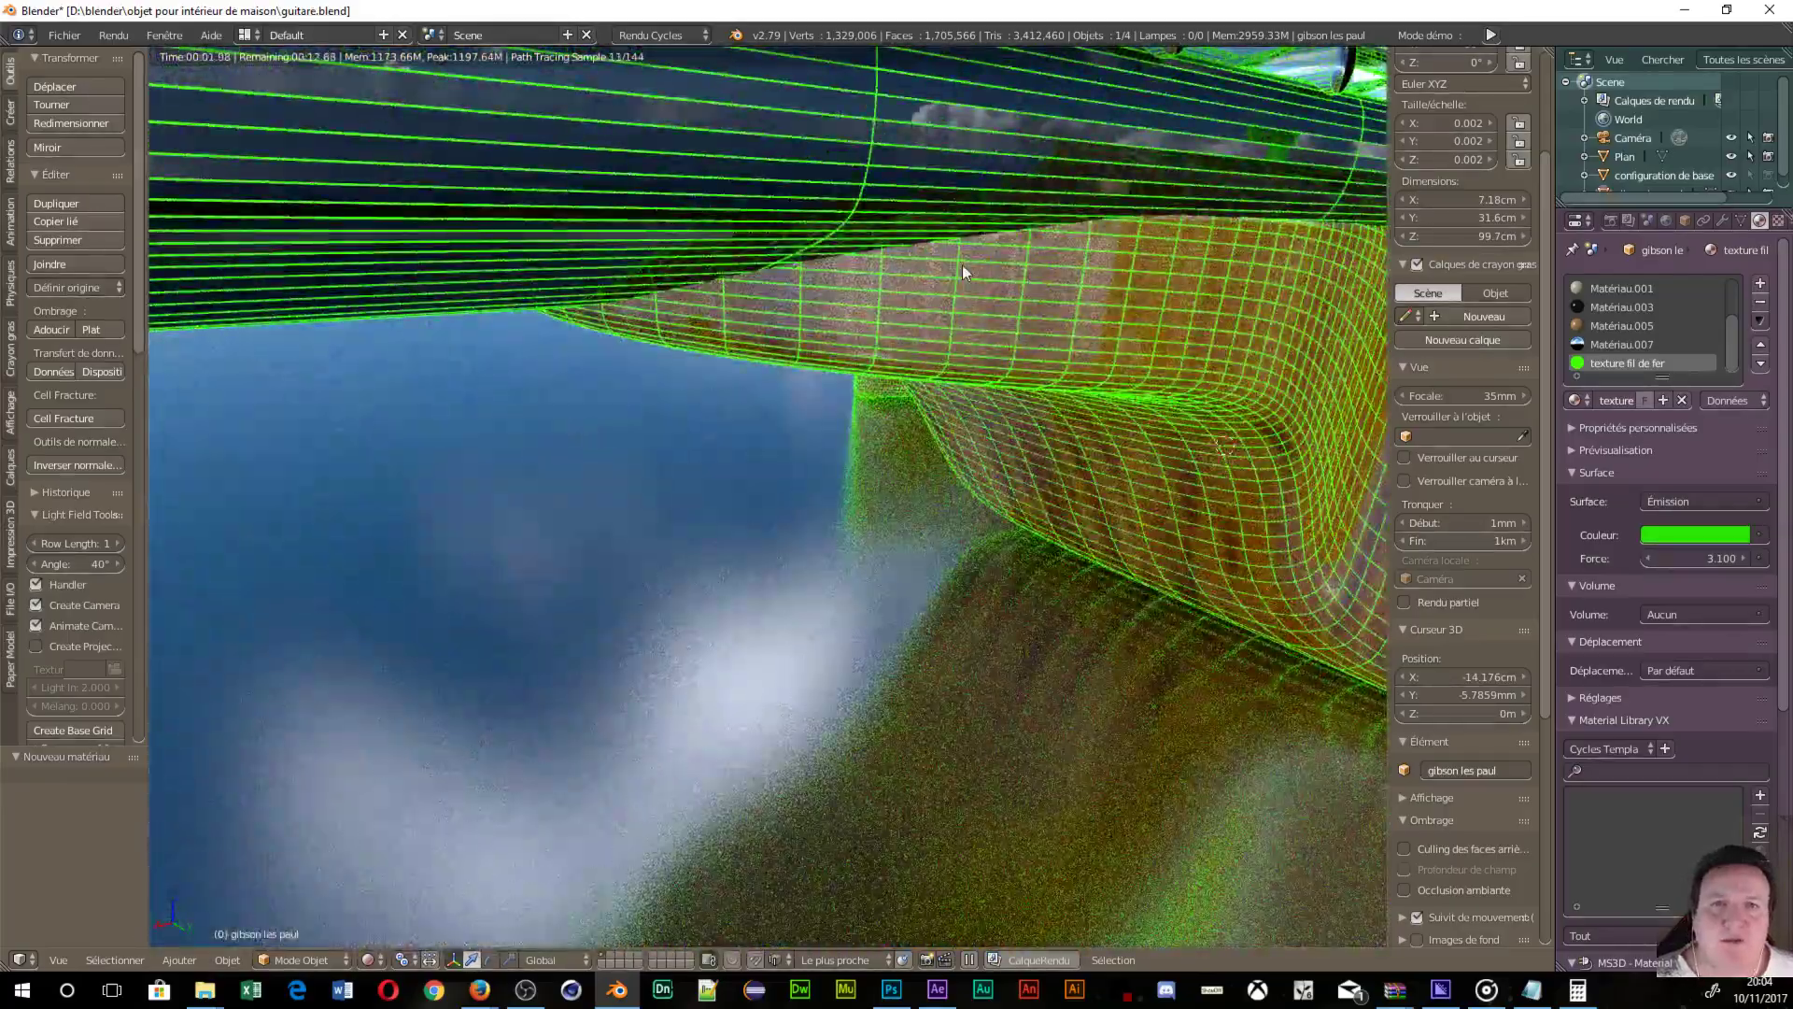
scroll(962, 267, "down", 3)
middle_click_drag(1059, 351, 1084, 401)
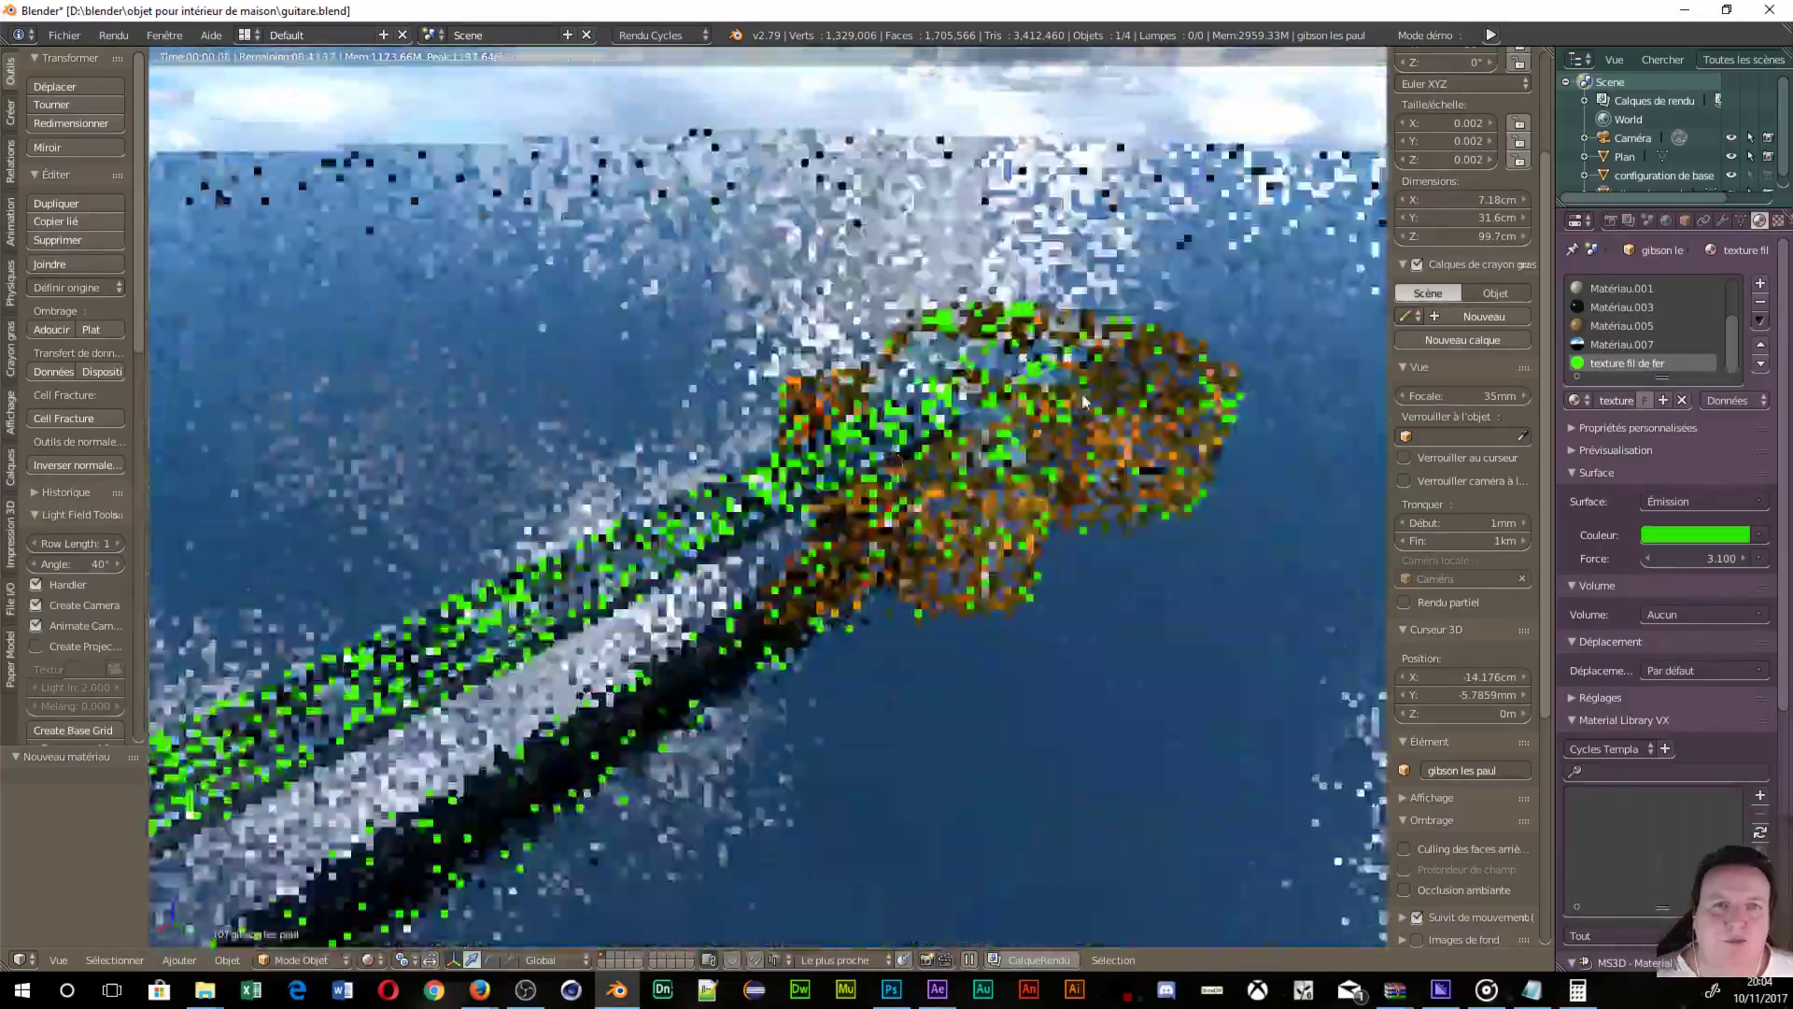
- Render the guitar with its green wireframe overlay and save the image as "rendu fil de fer et texture.jpg" in D:\miniature
left_click(1608, 221)
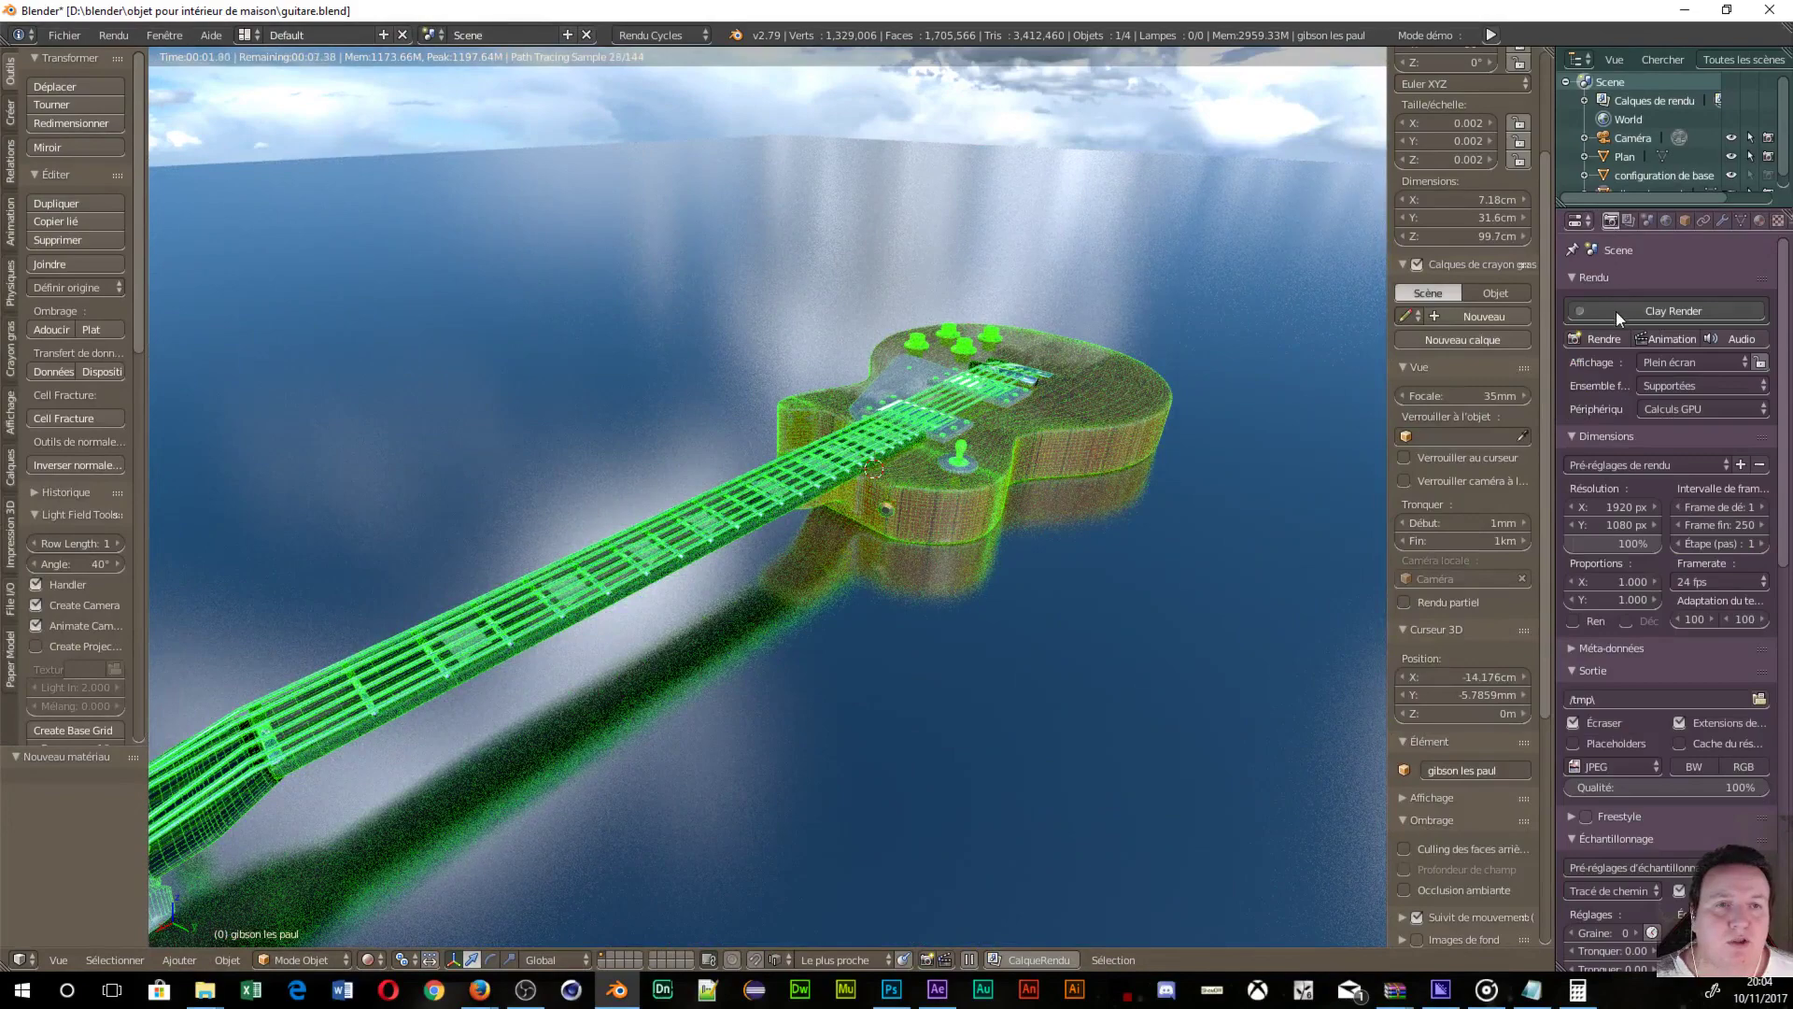
left_click(1605, 340)
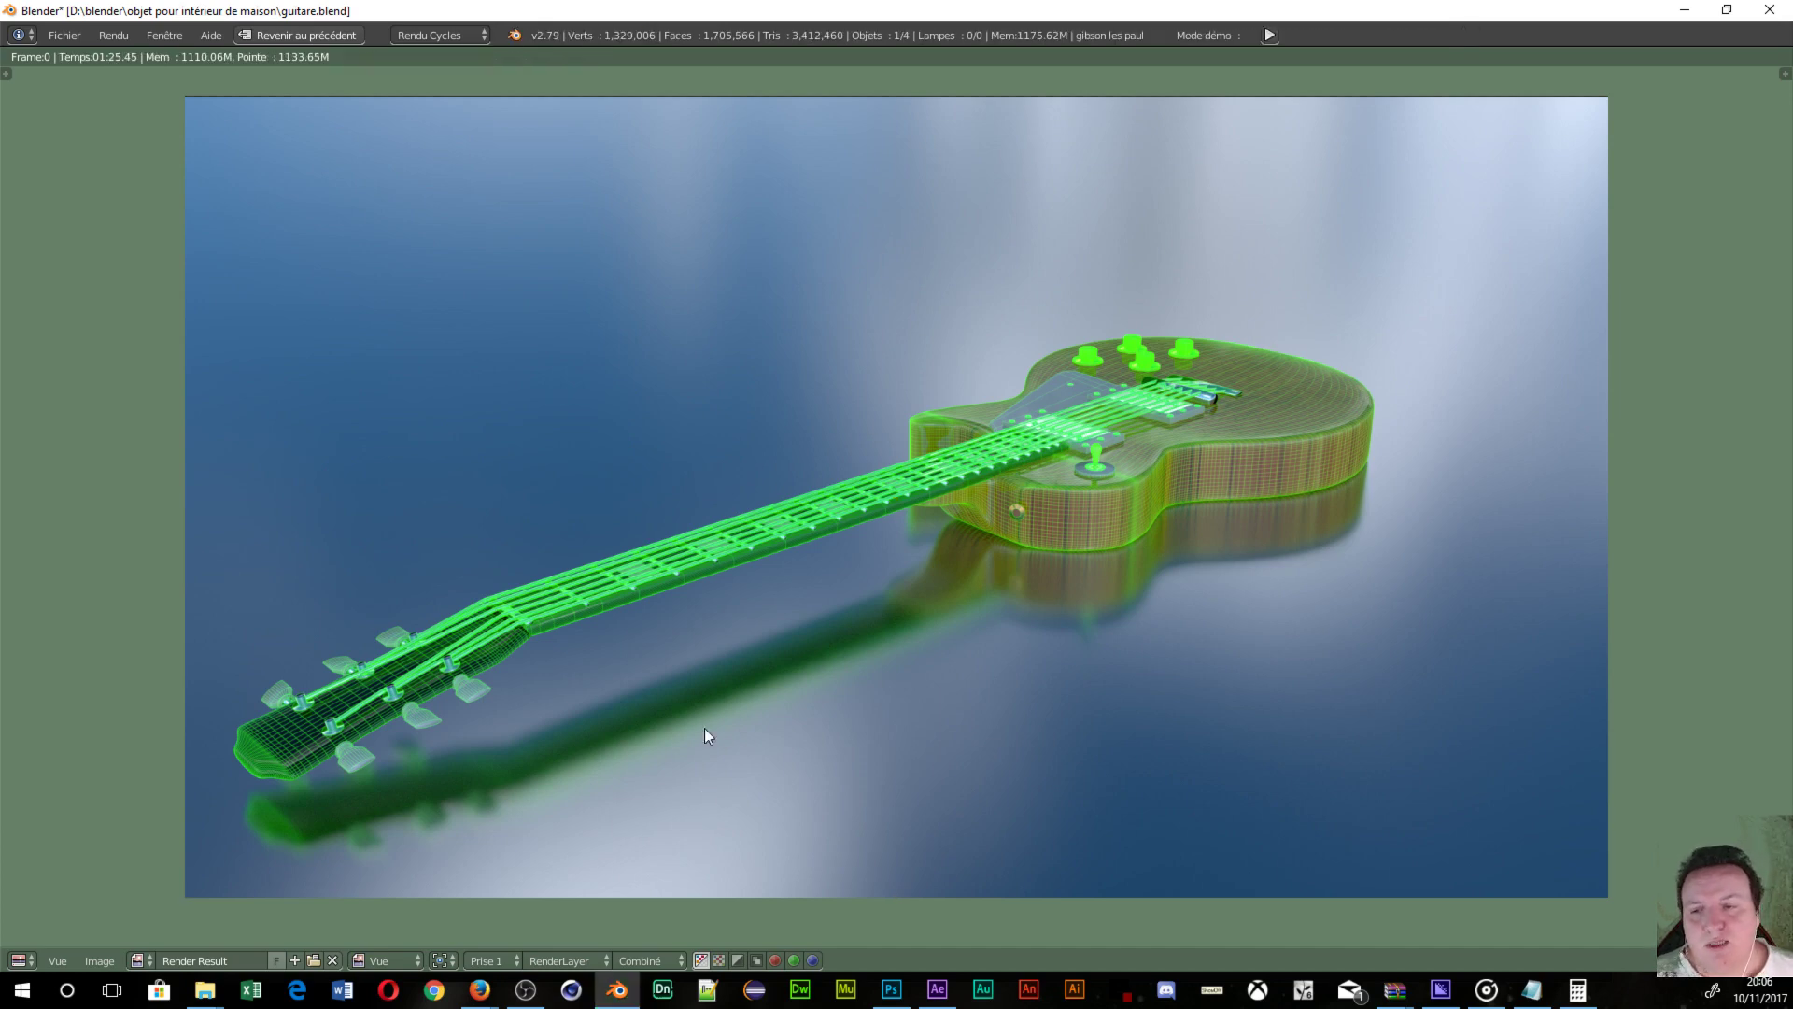
left_click(99, 960)
left_click(148, 844)
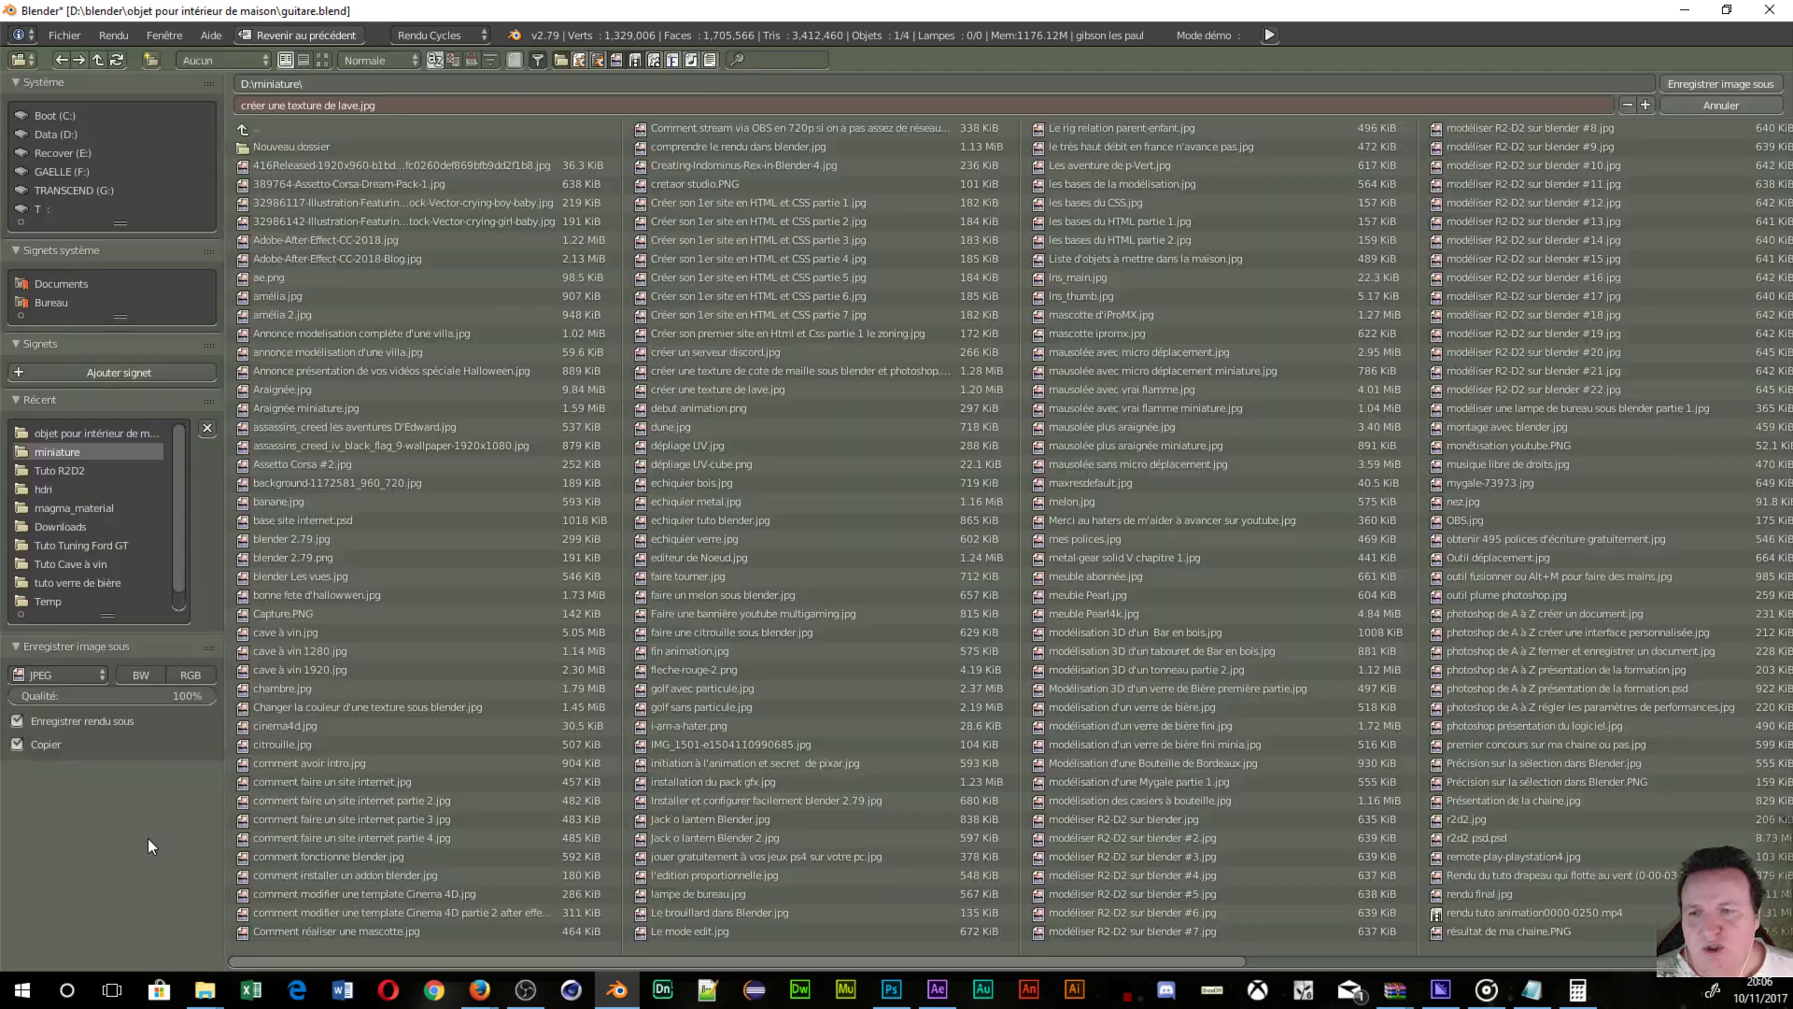
left_click(390, 103)
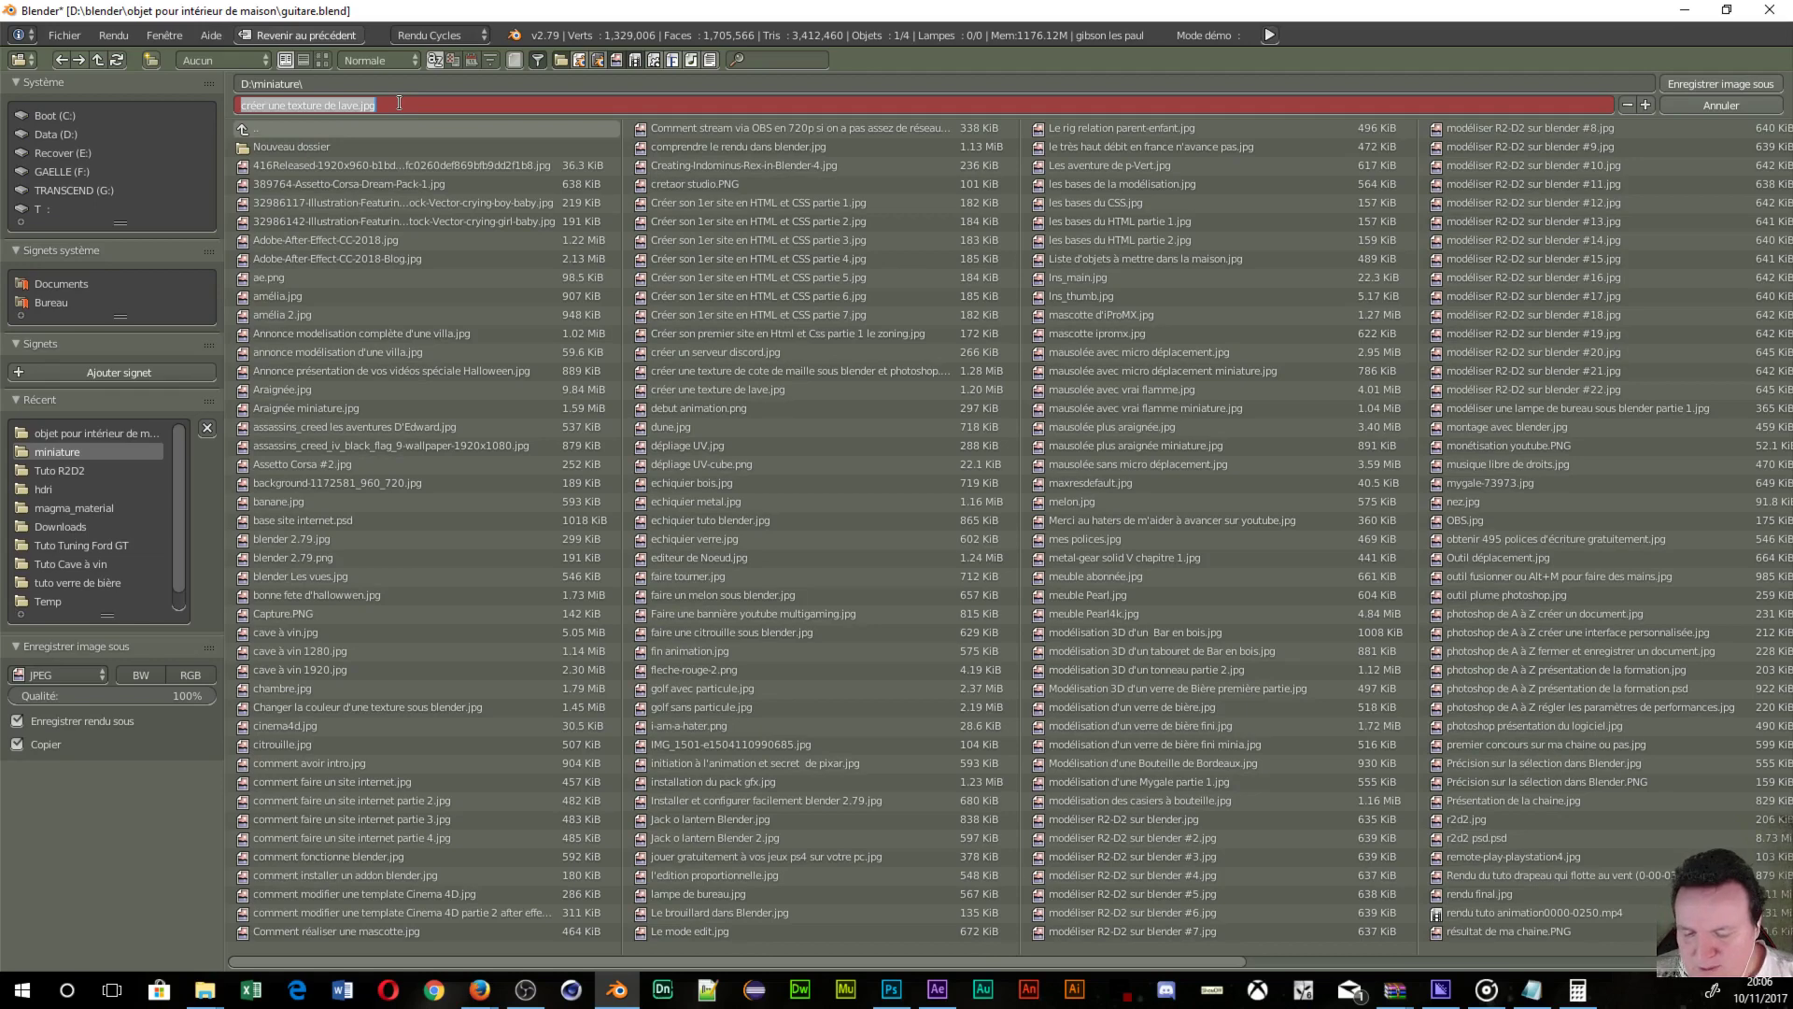
type("tex")
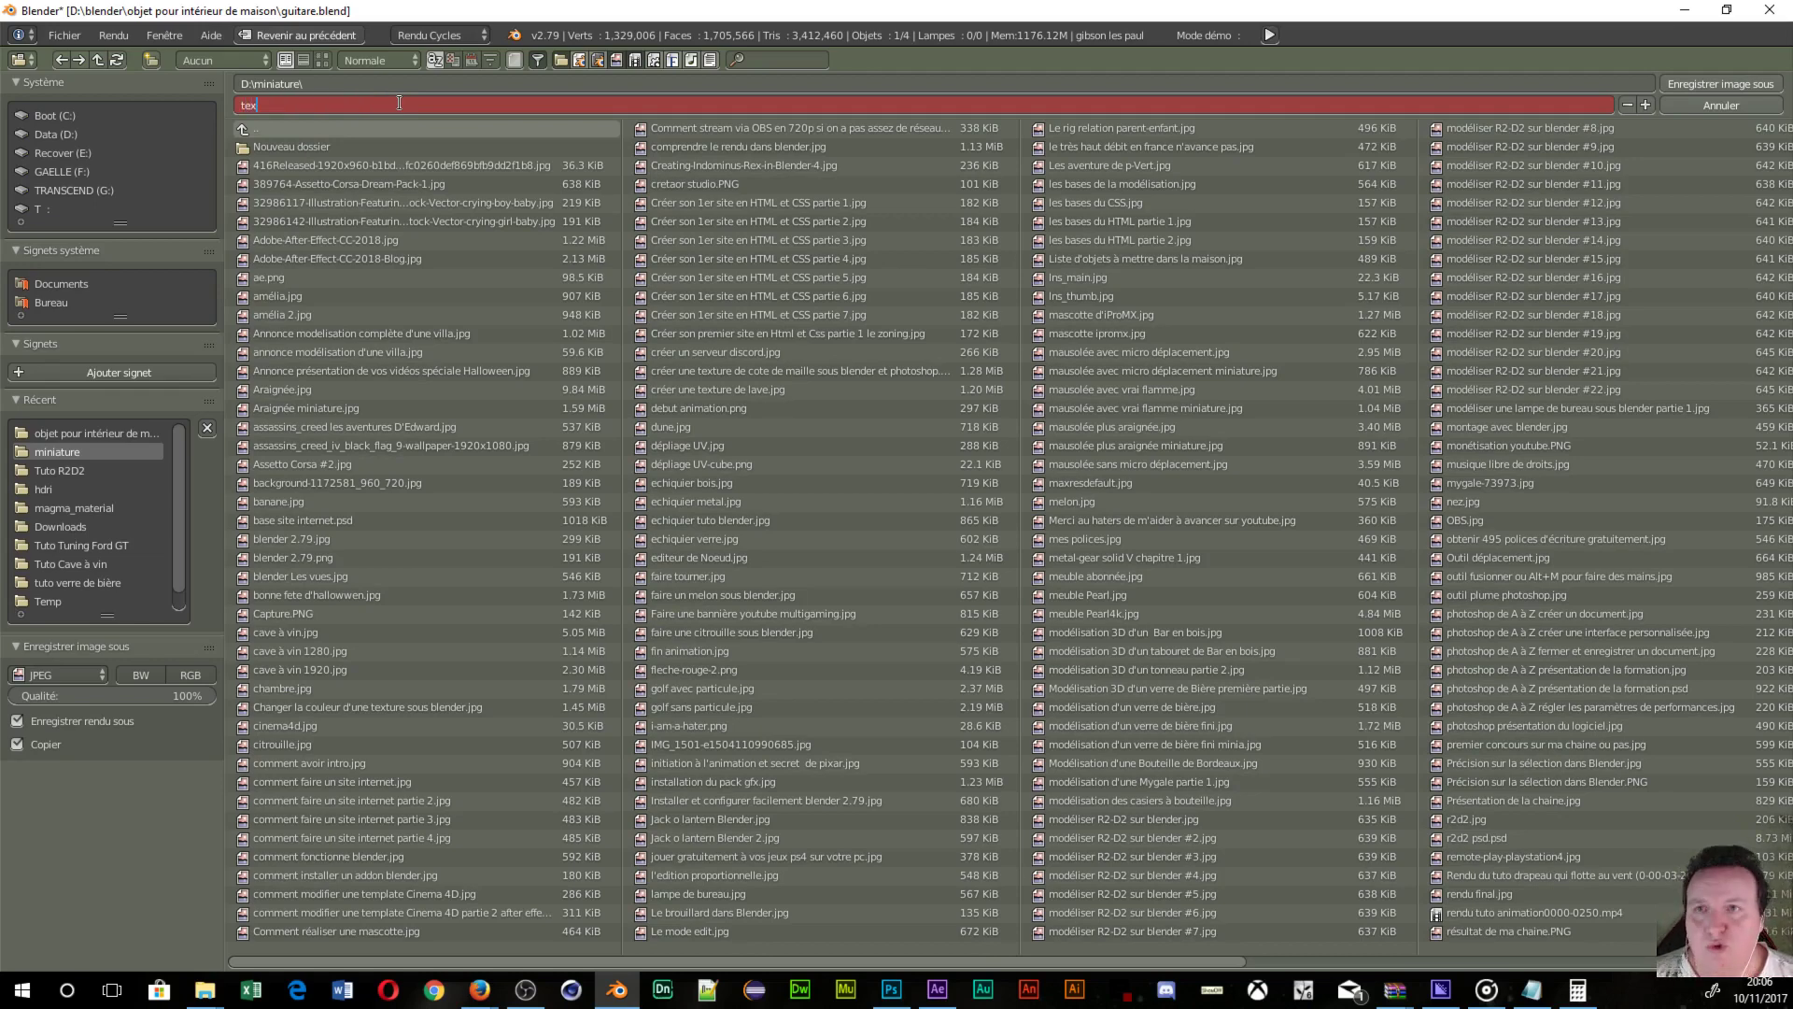
type("rendu")
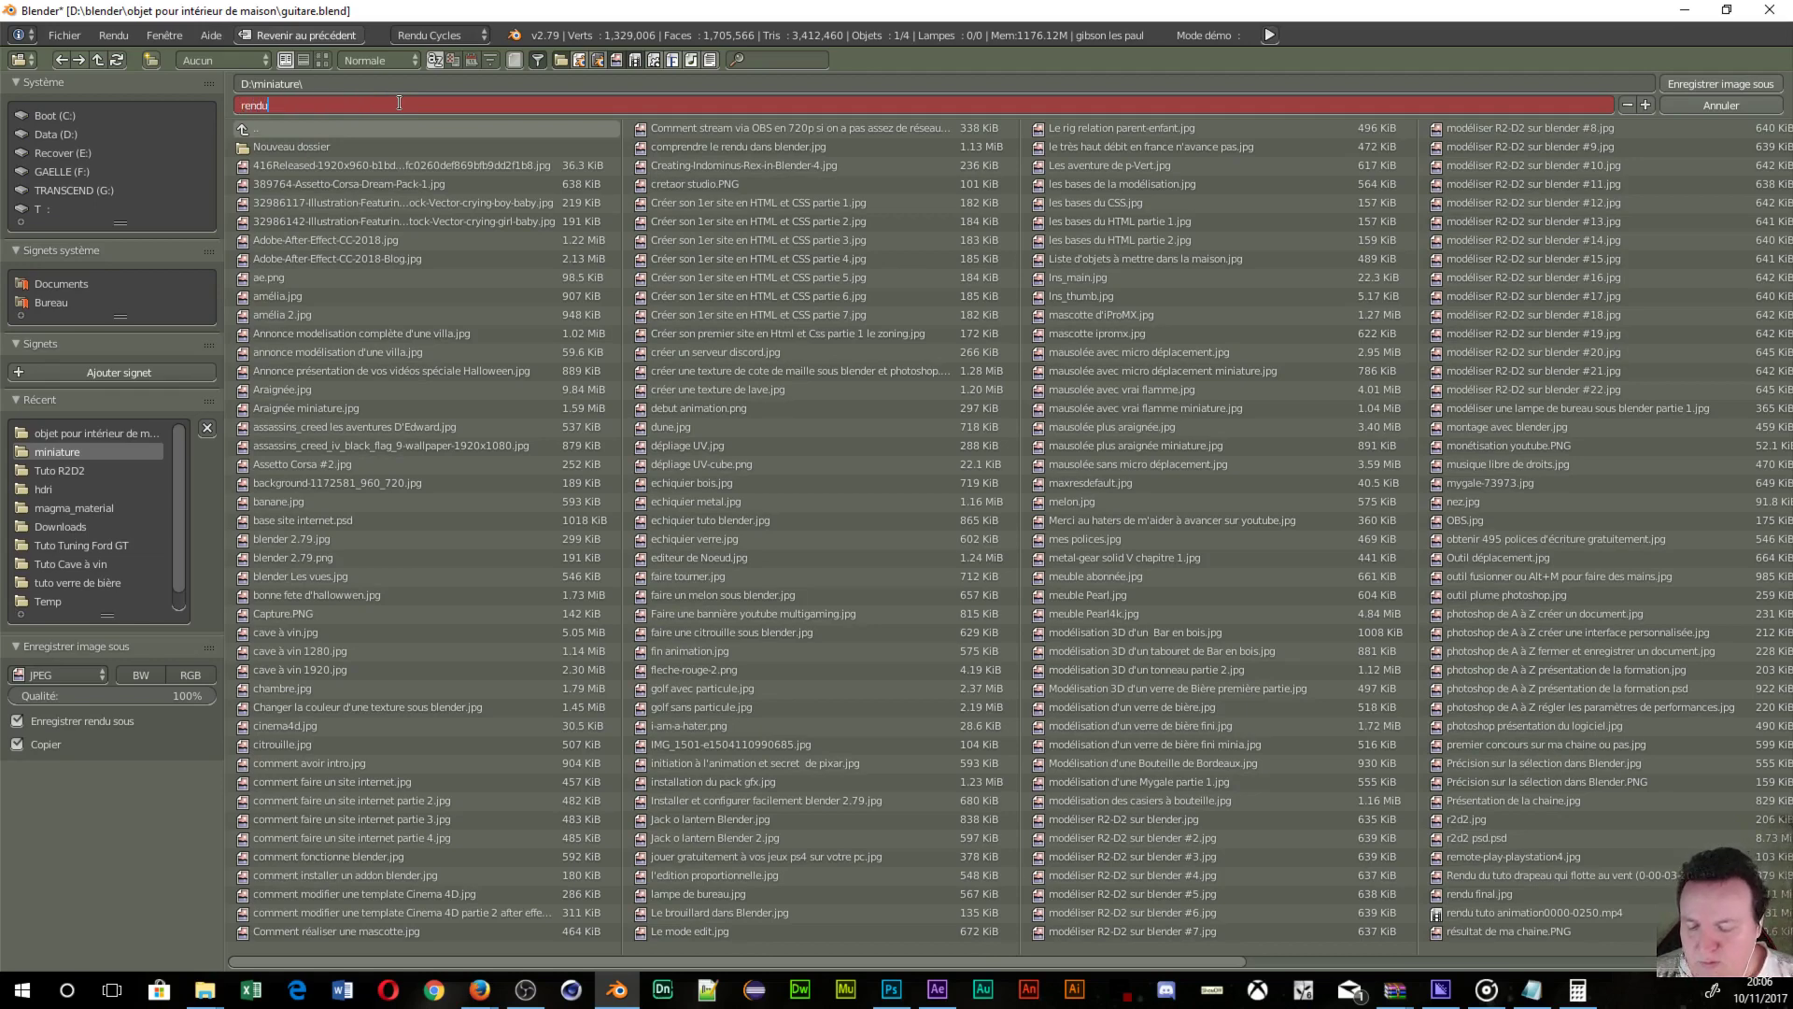
type(" fil de fer et")
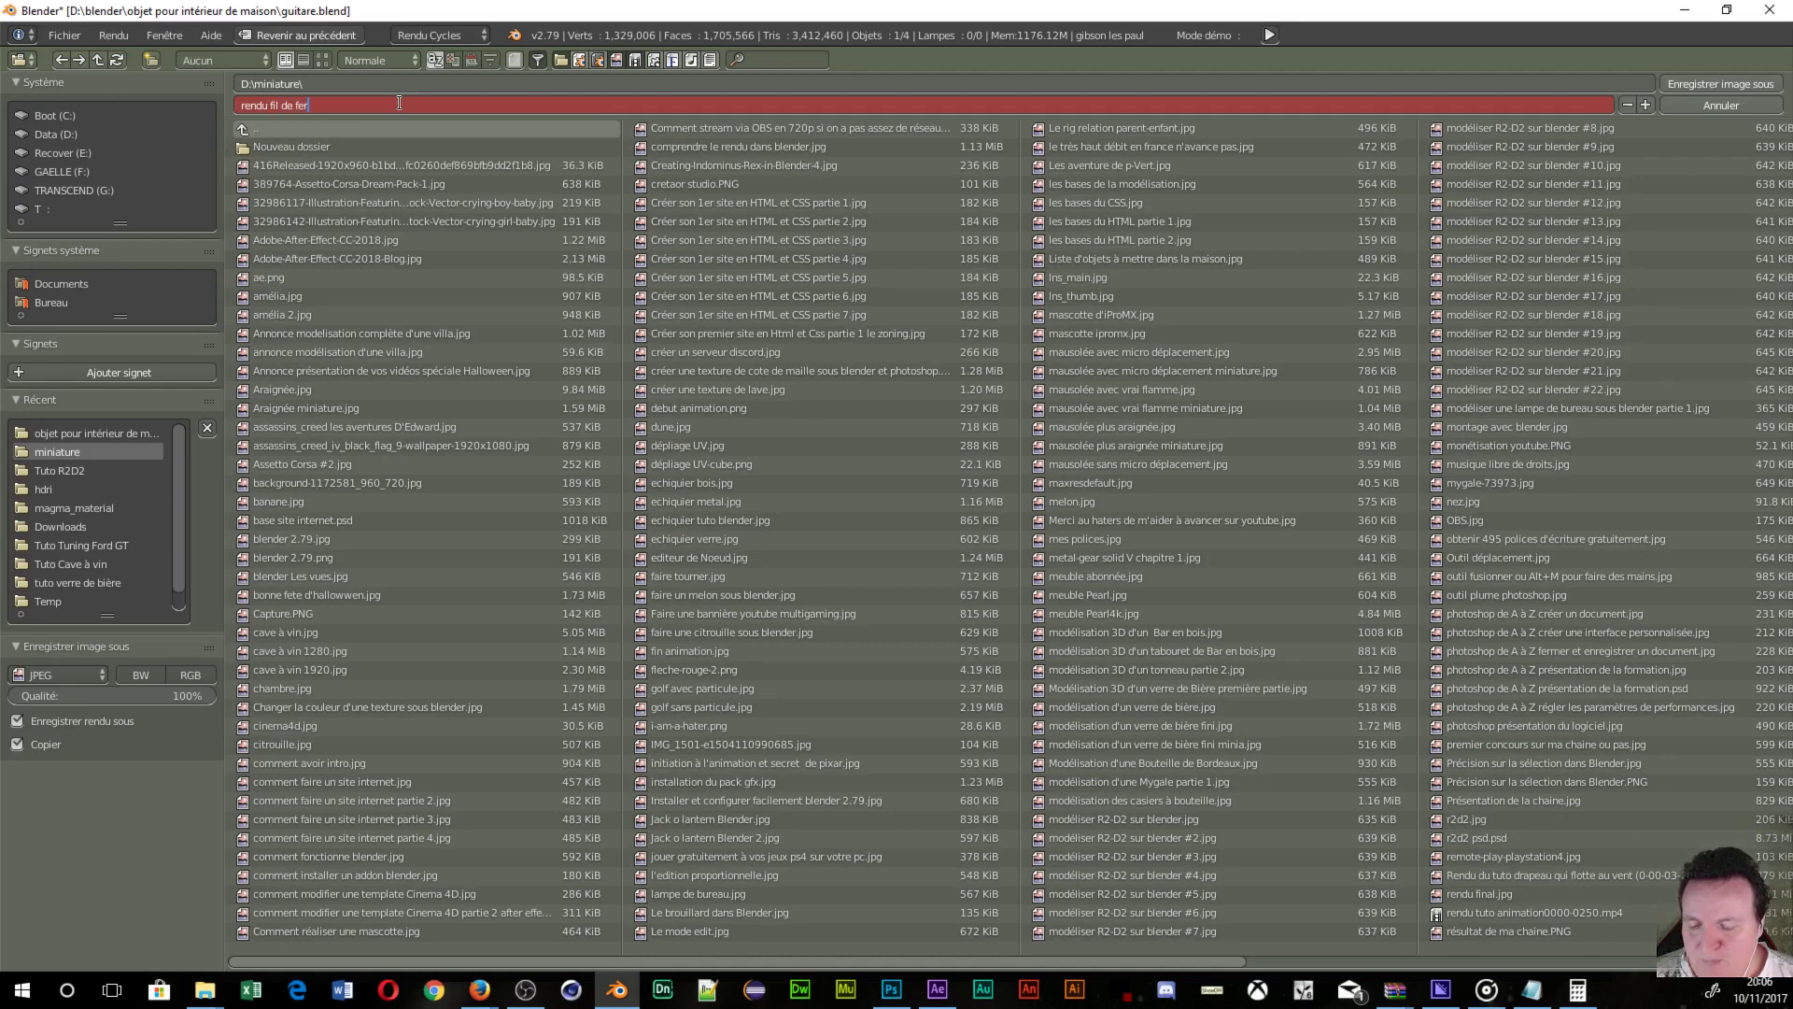
type("xture.jpg")
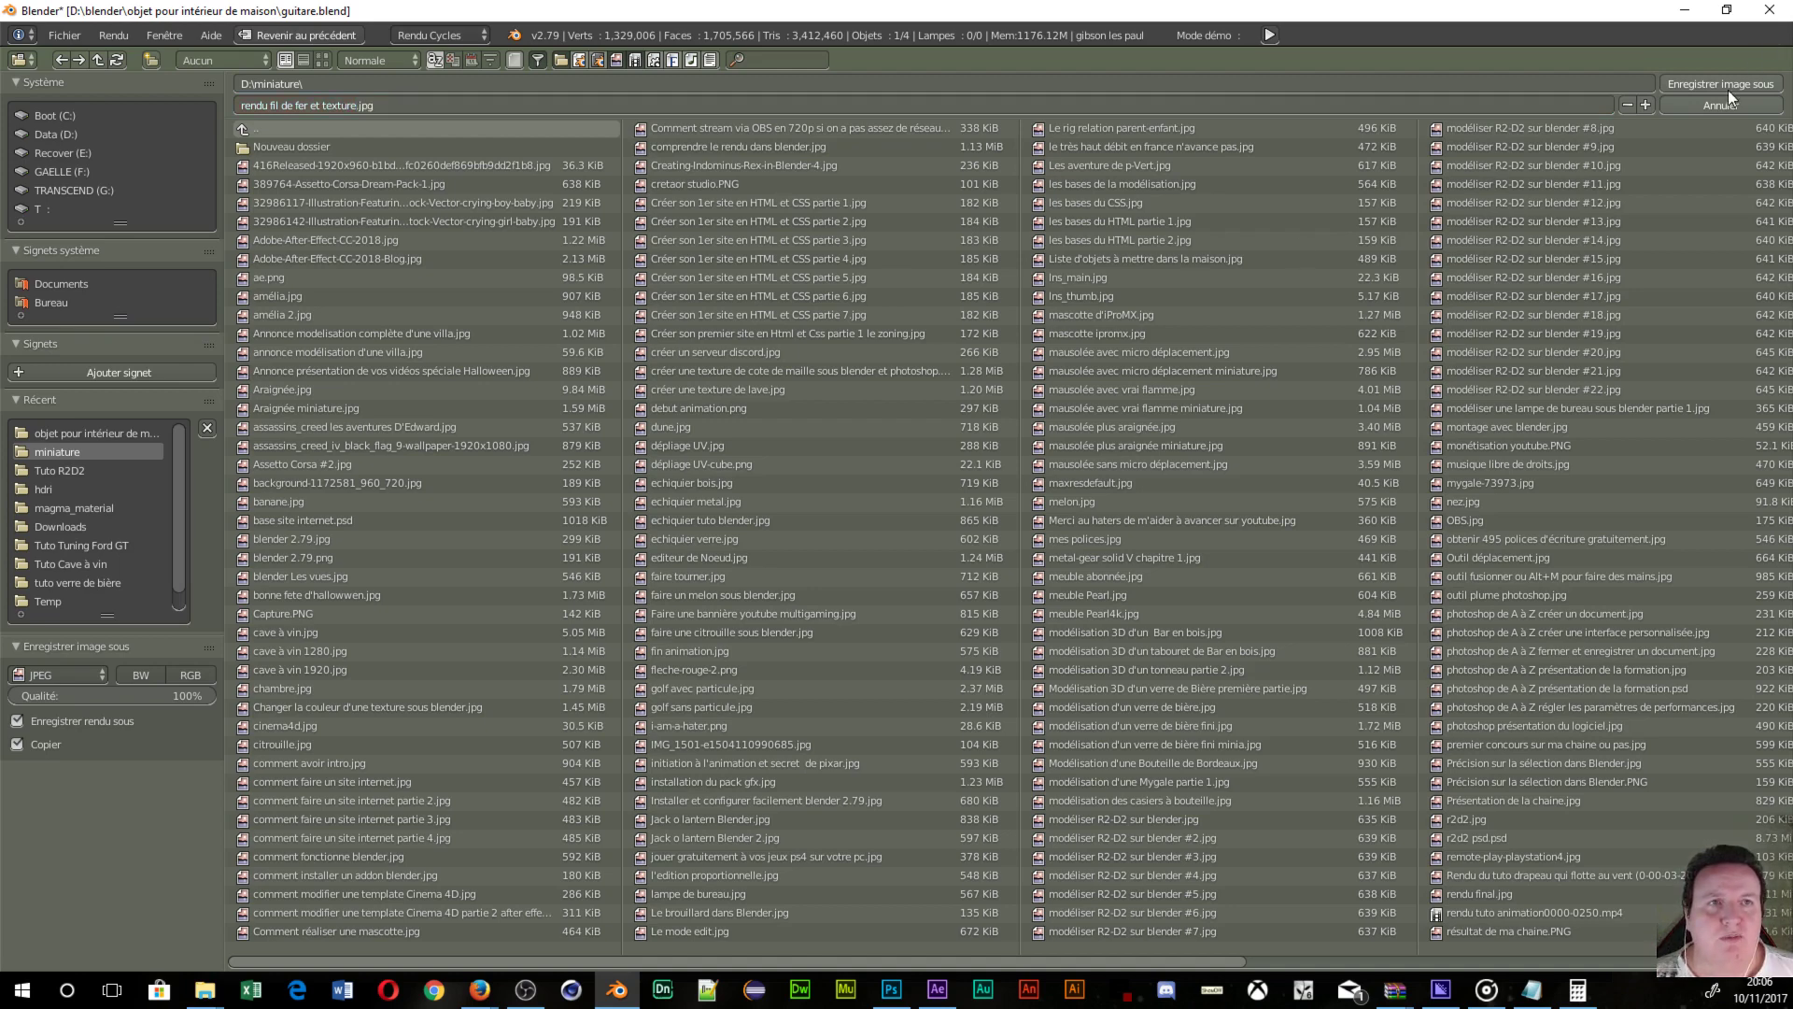
left_click(1722, 84)
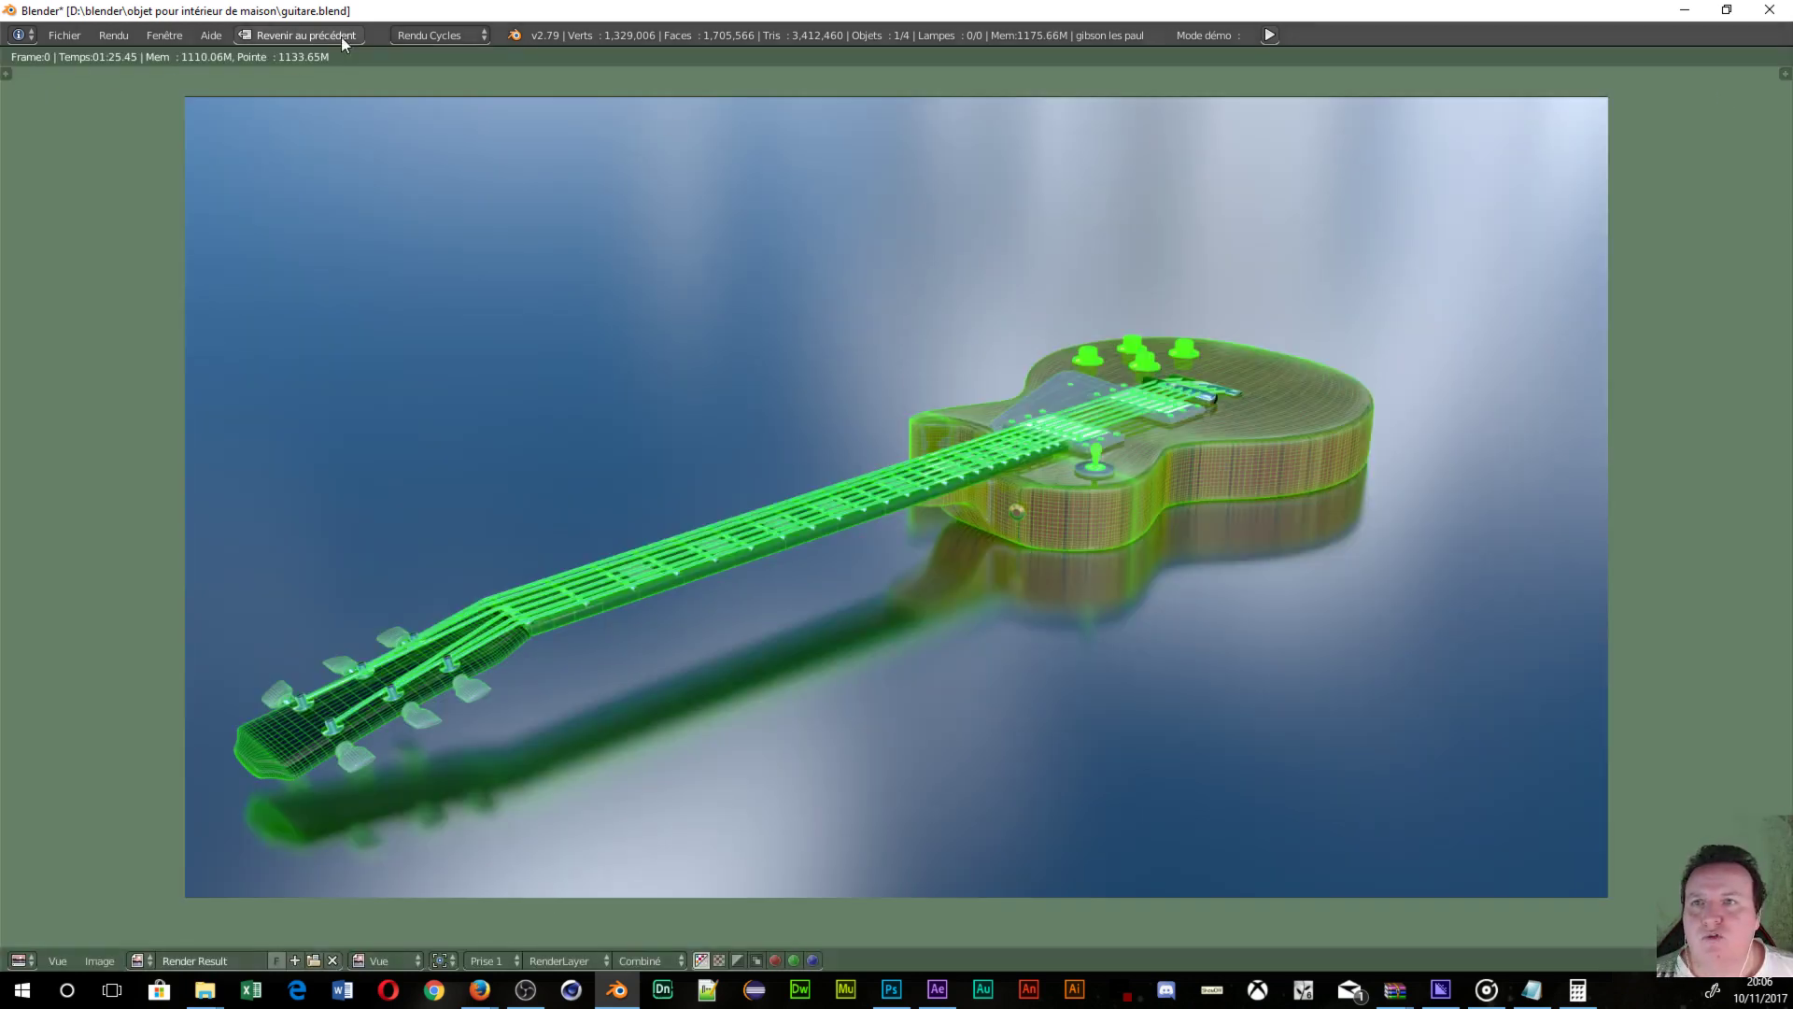
left_click(280, 34)
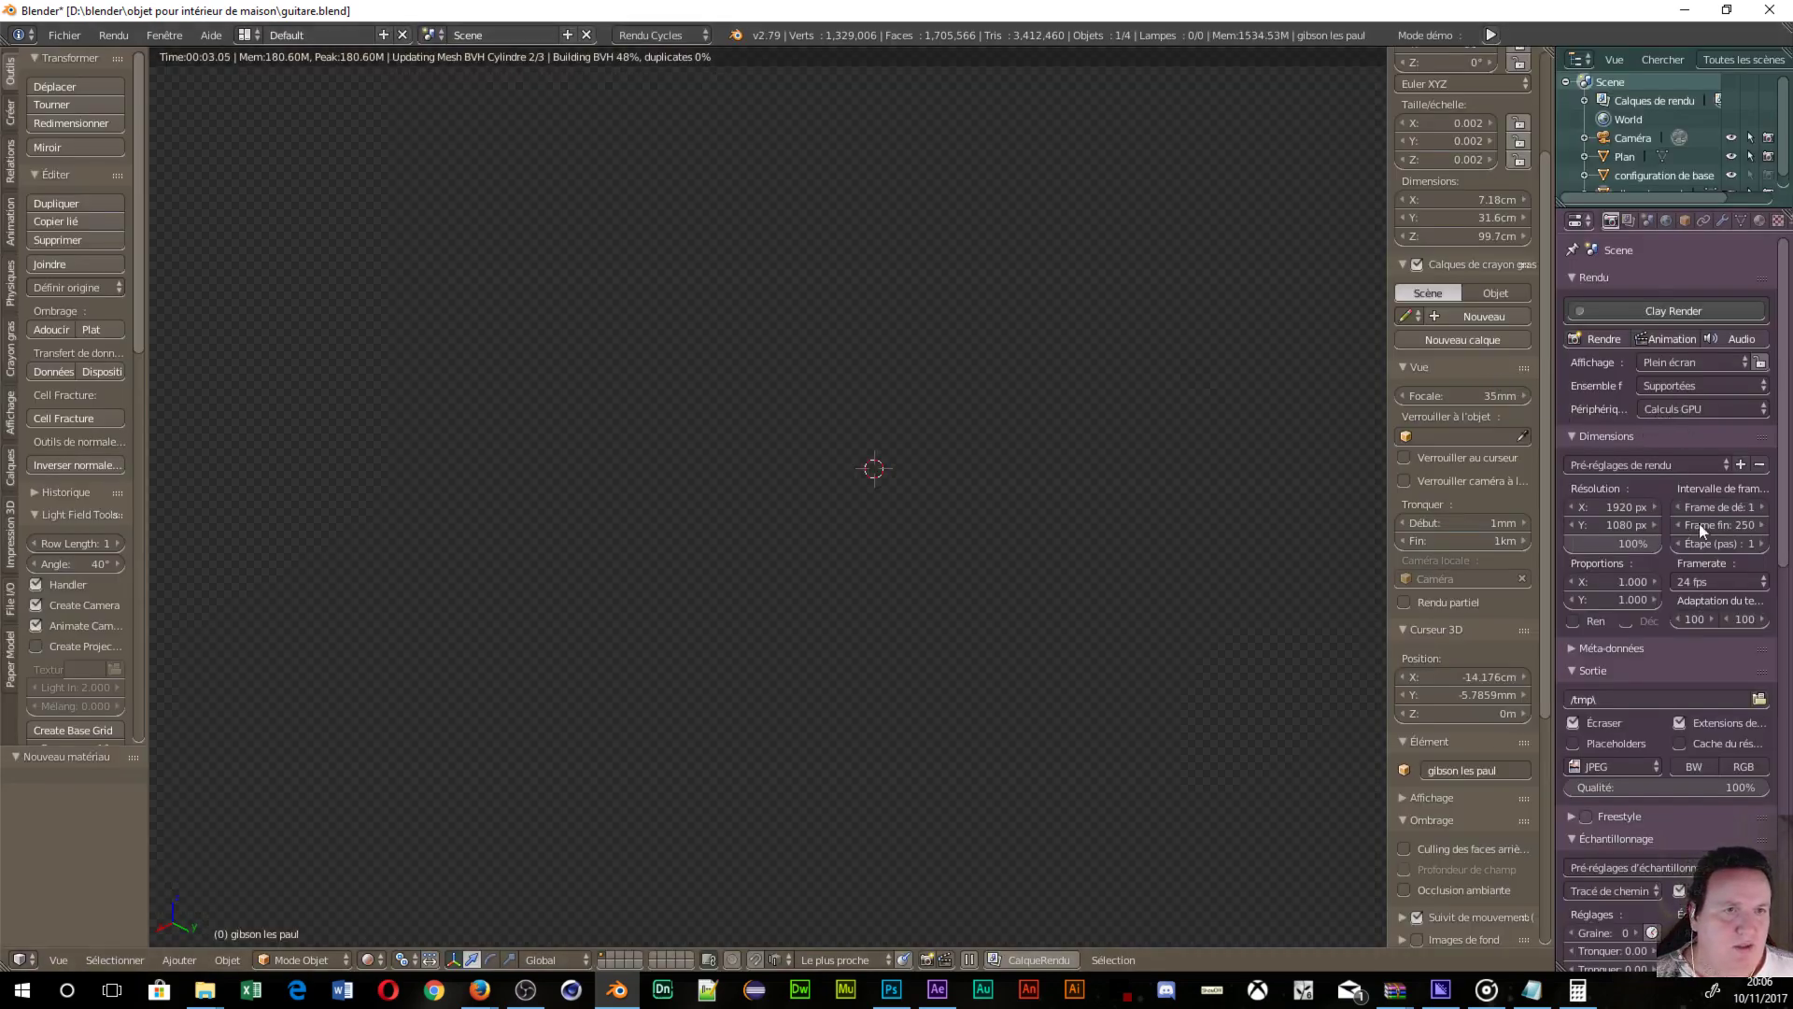
- Disable the guitar's Wireframe modifier for final renders while keeping it displayed in the viewport
left_click(1721, 220)
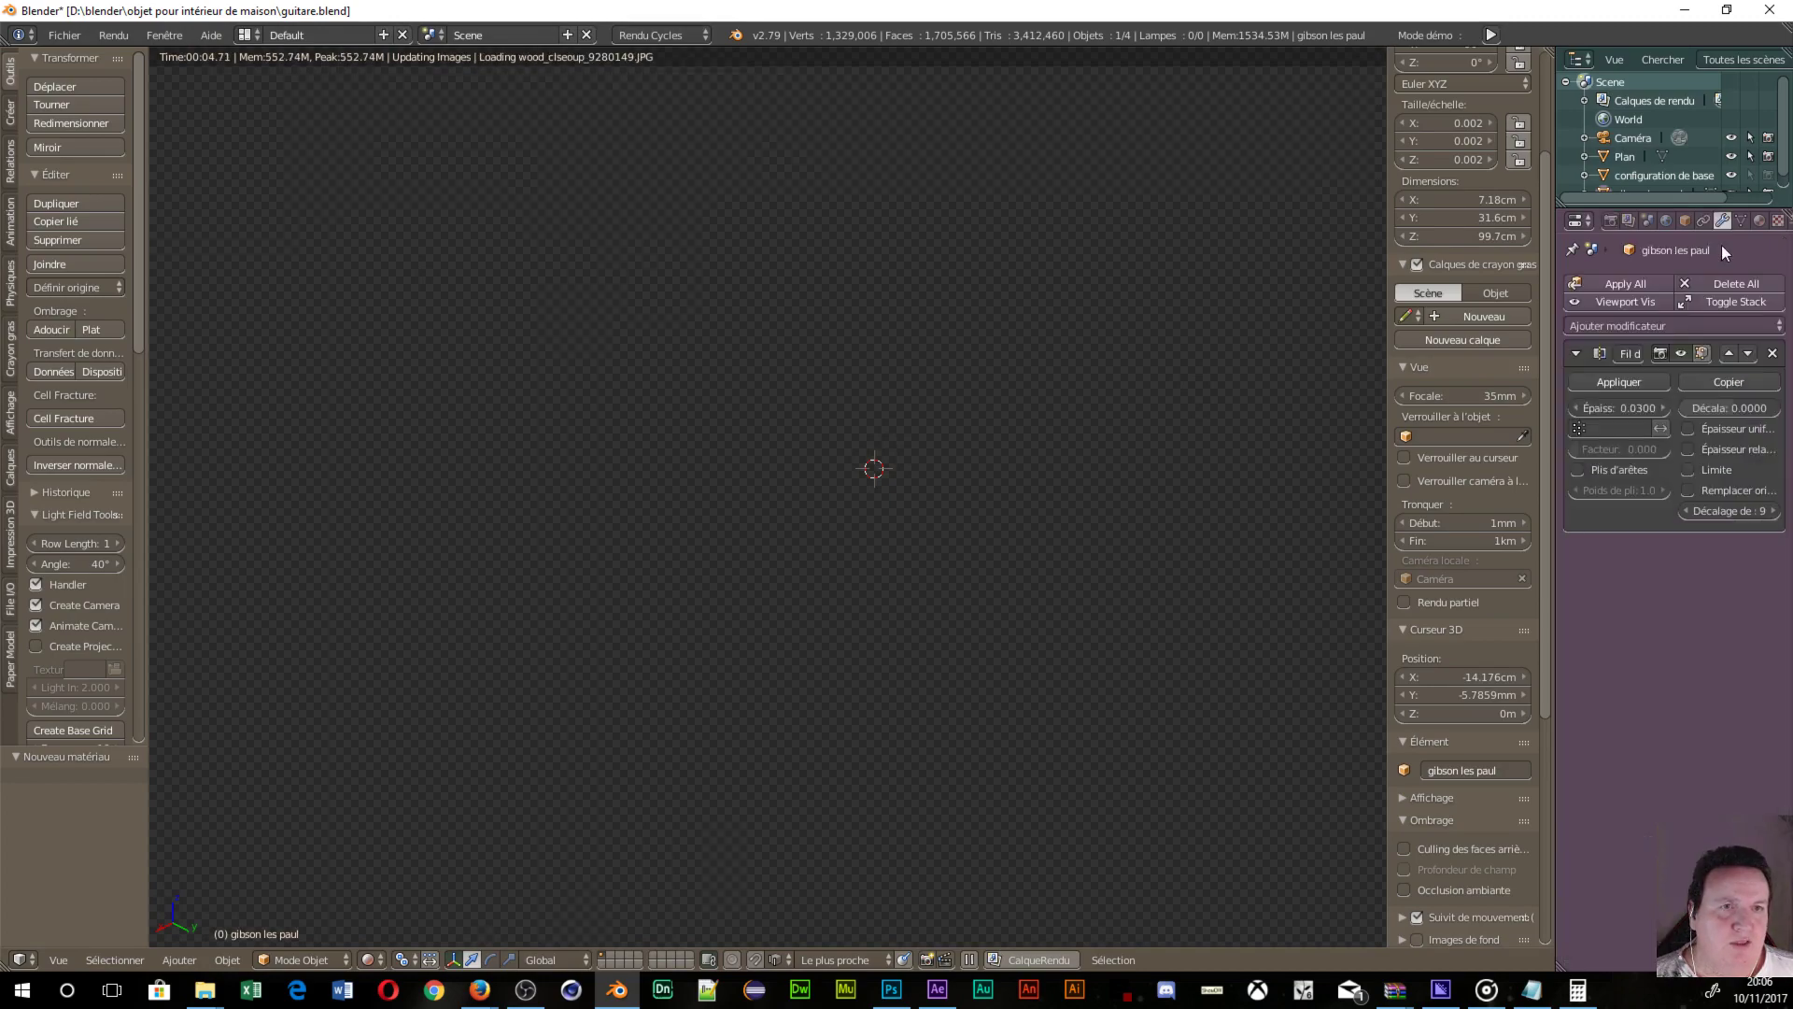
left_click(1661, 353)
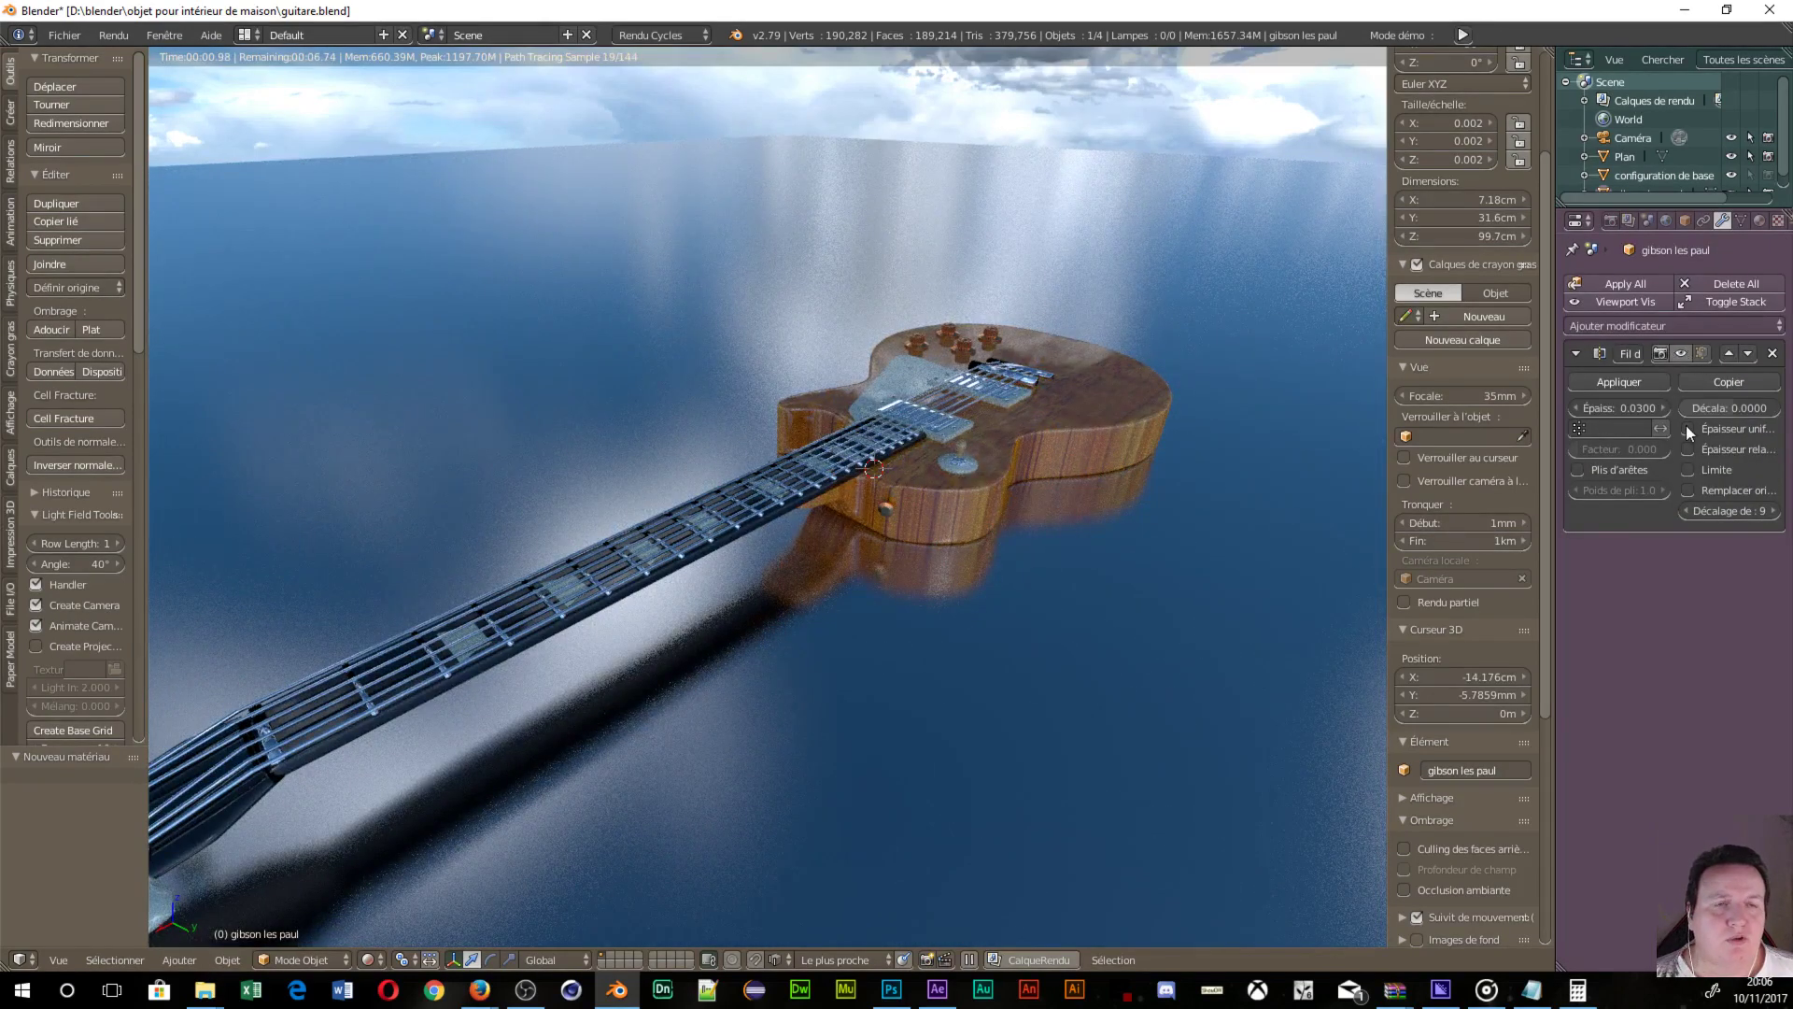
left_click(1659, 355)
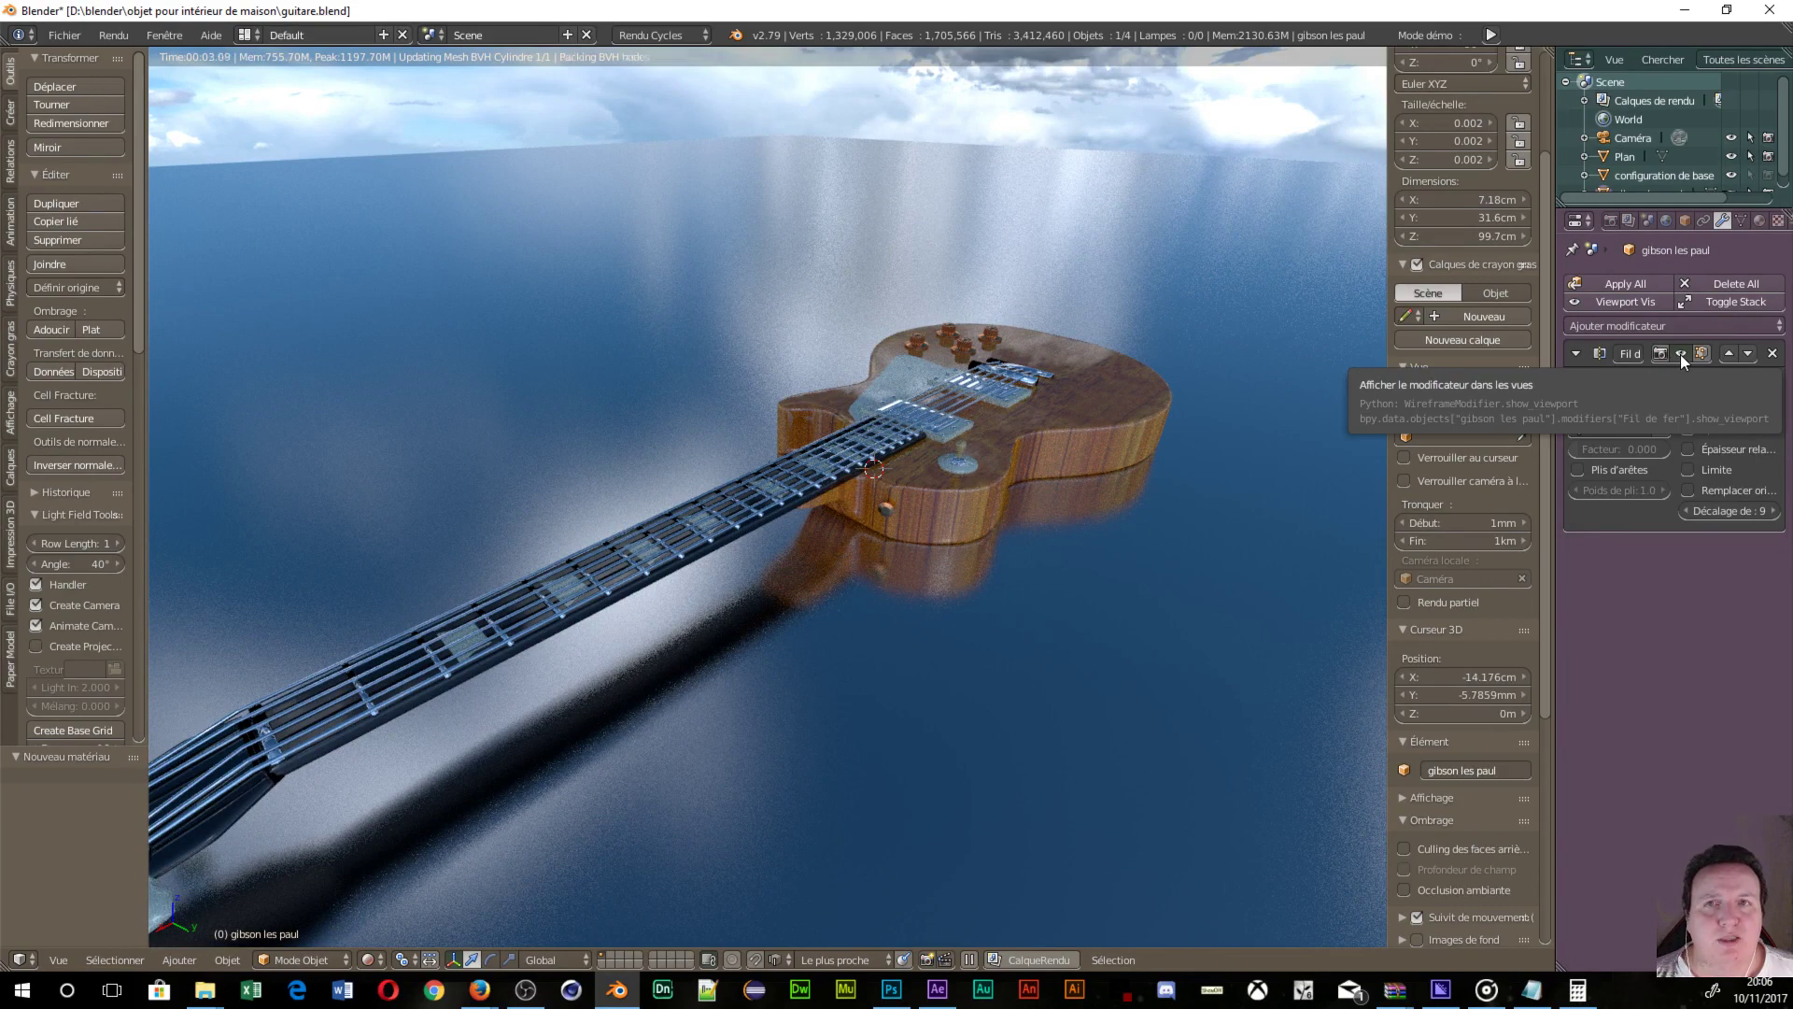
left_click(1679, 355)
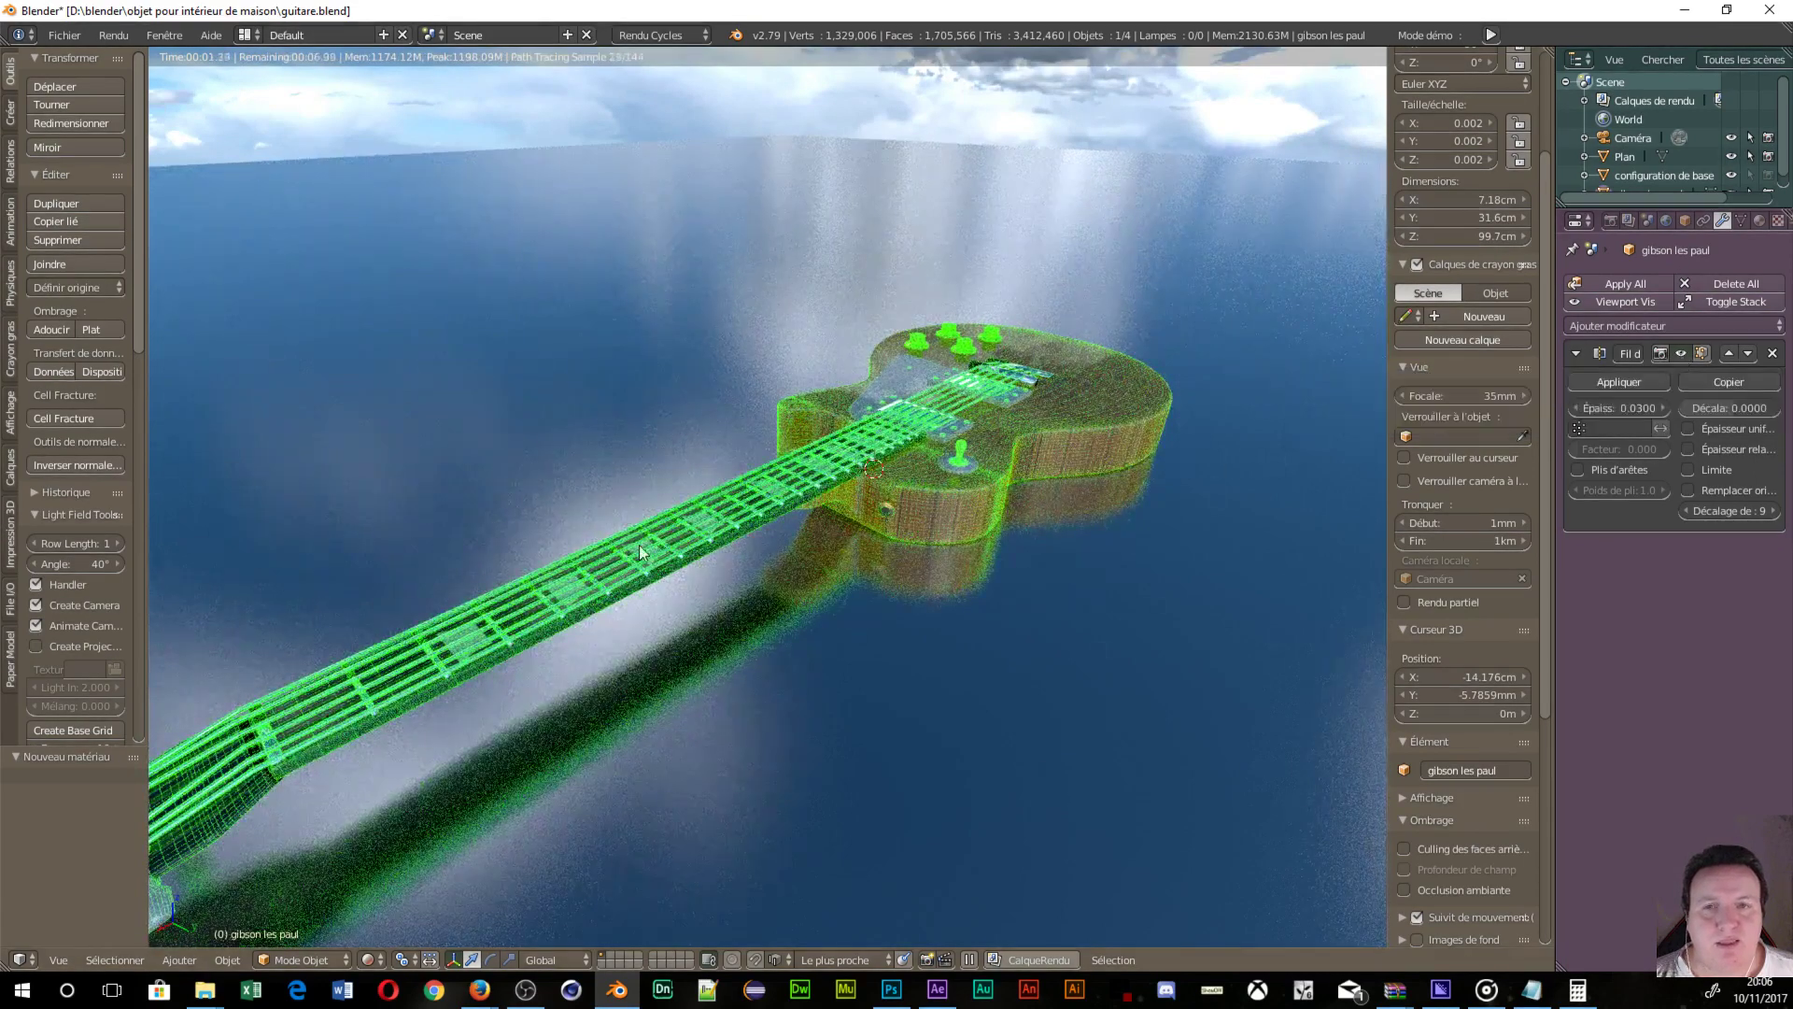
left_click(1610, 221)
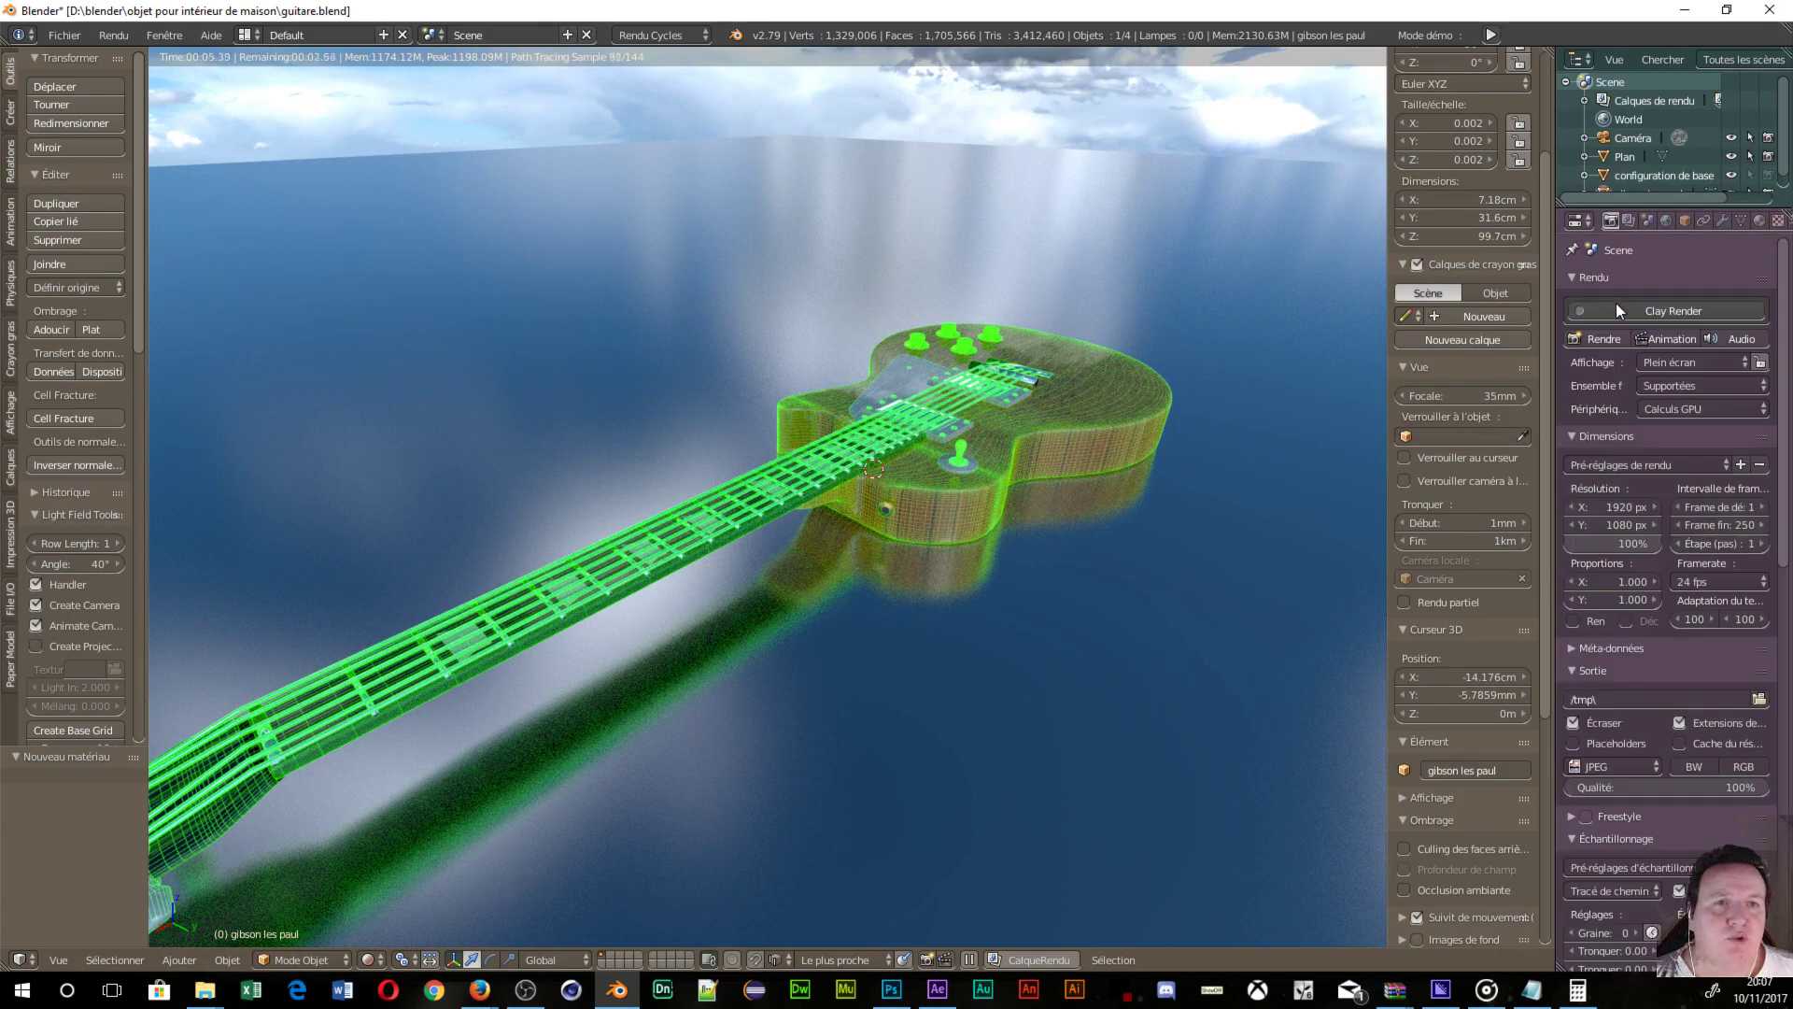
left_click(1721, 222)
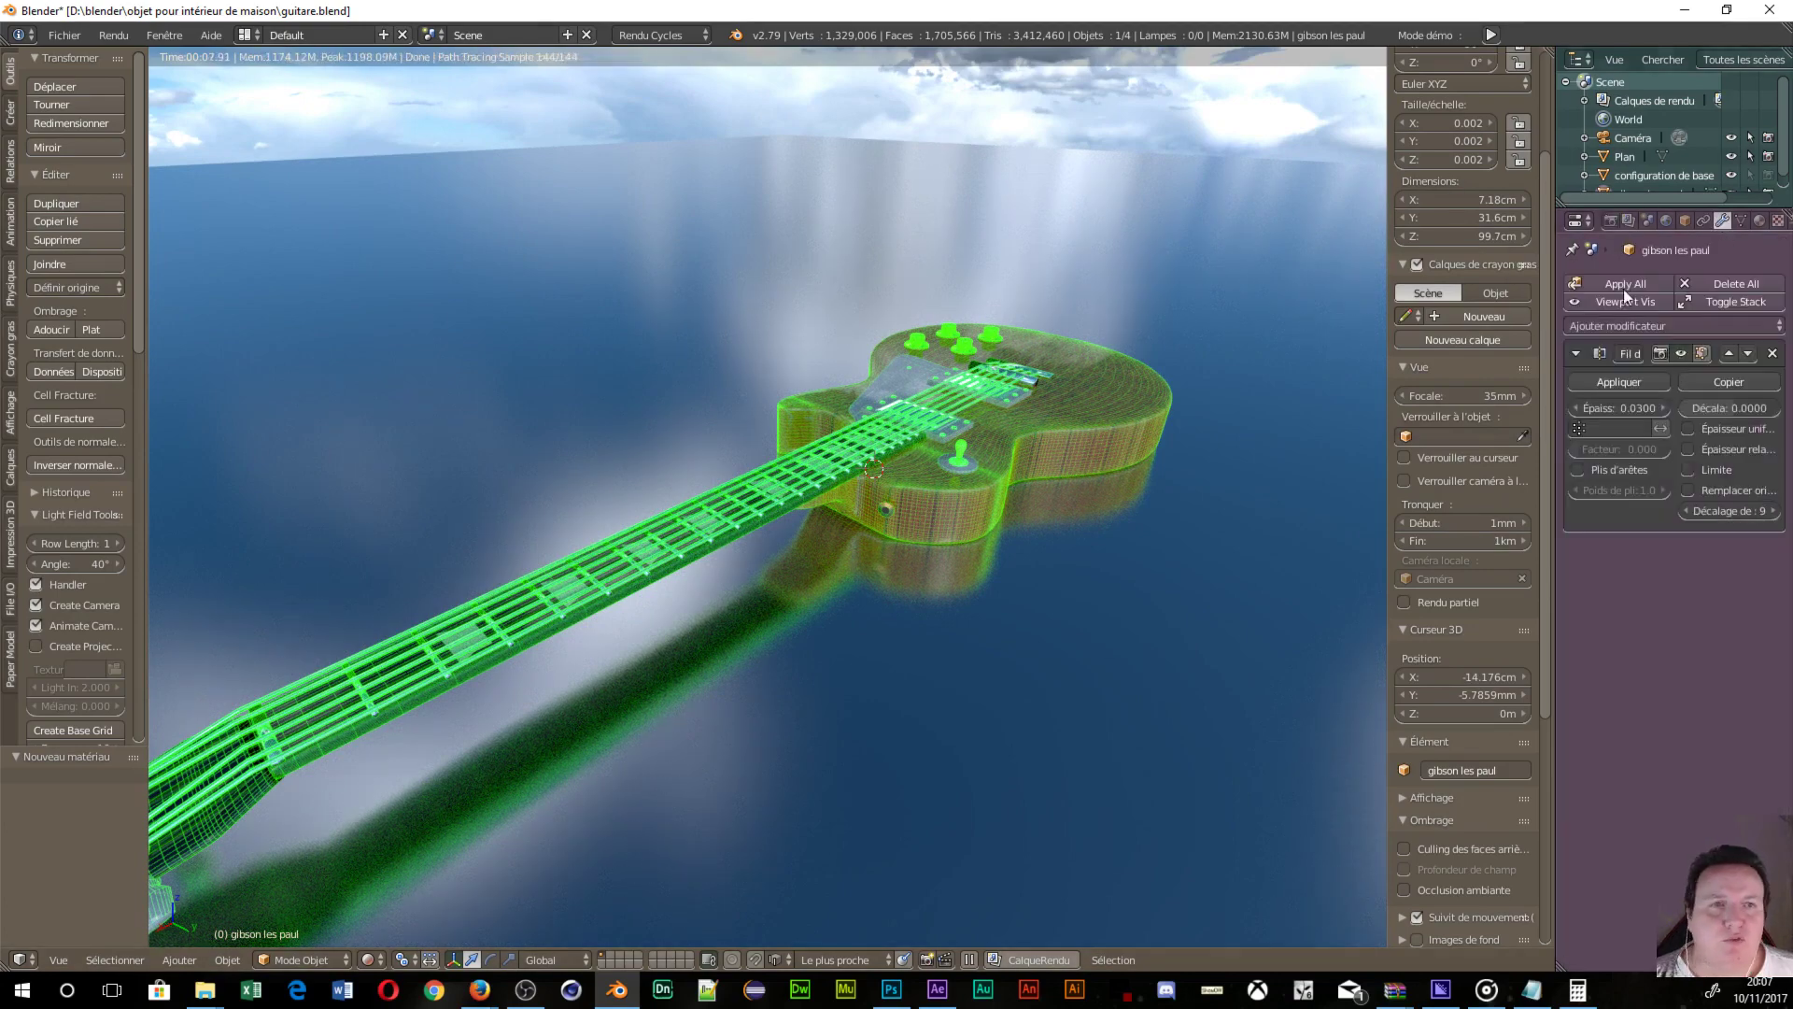
- Render the guitar with only its textures, without the wireframe overlay
left_click(1610, 221)
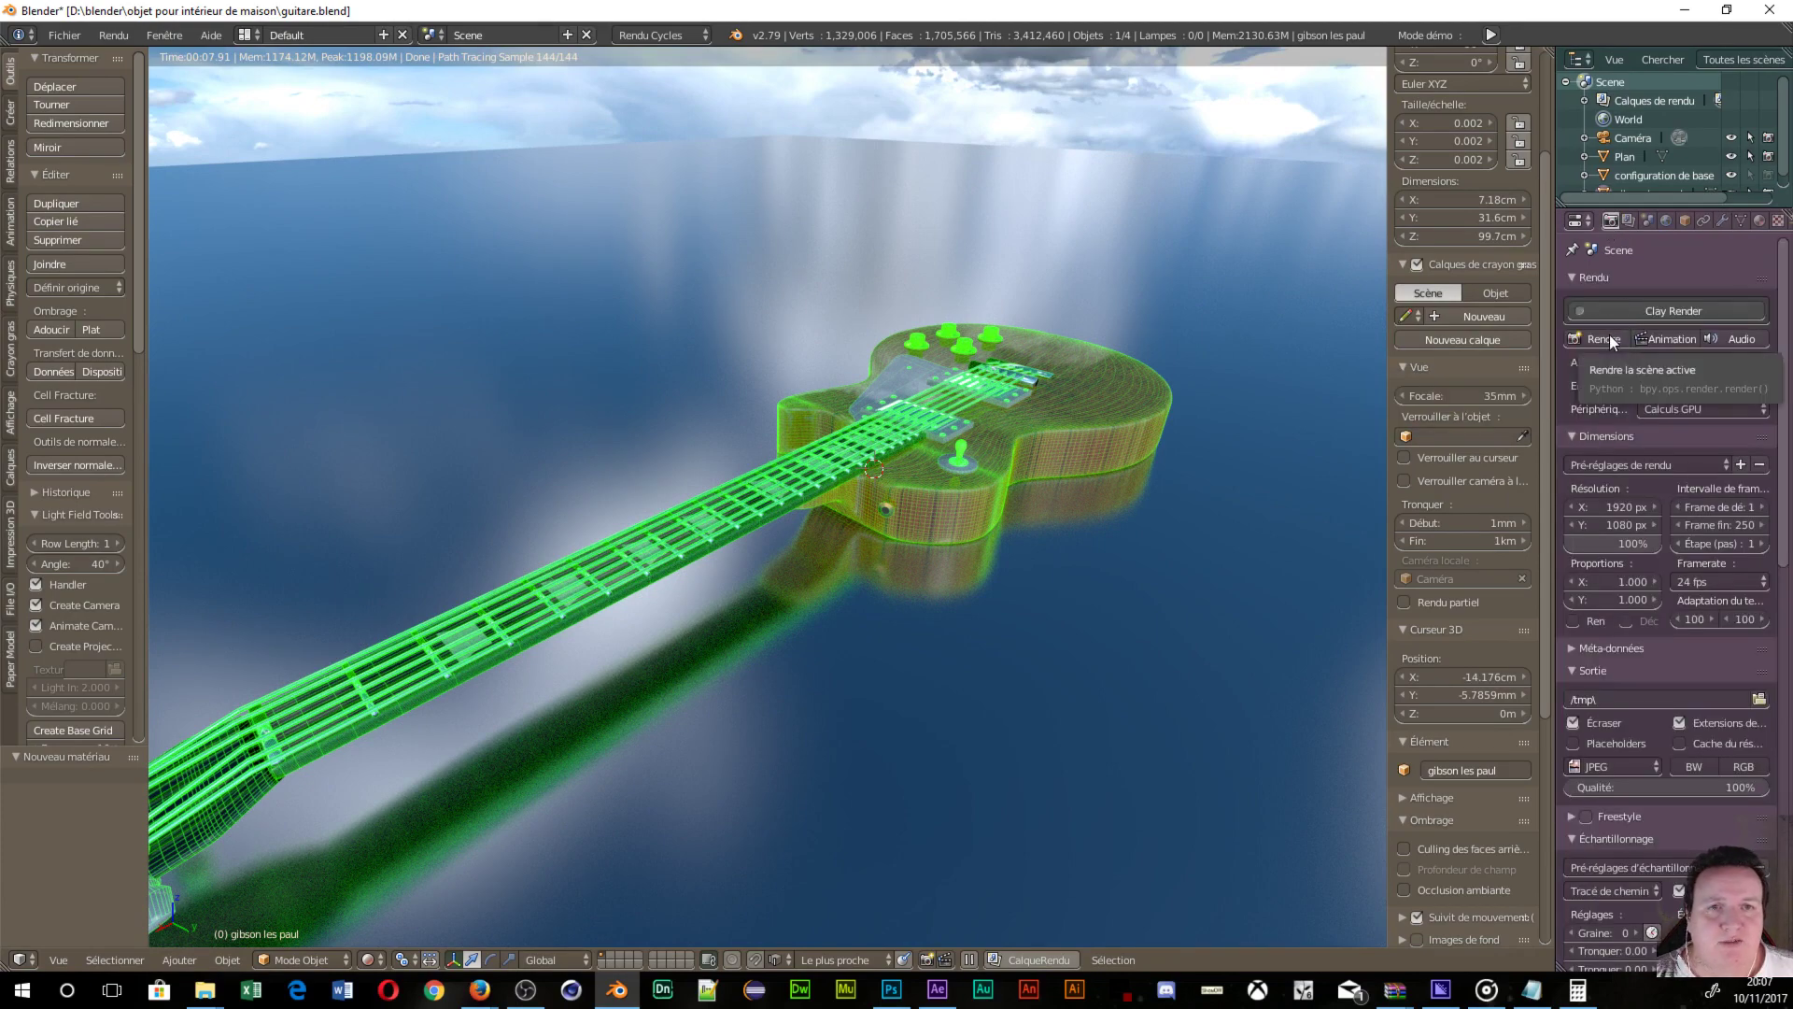
left_click(1603, 338)
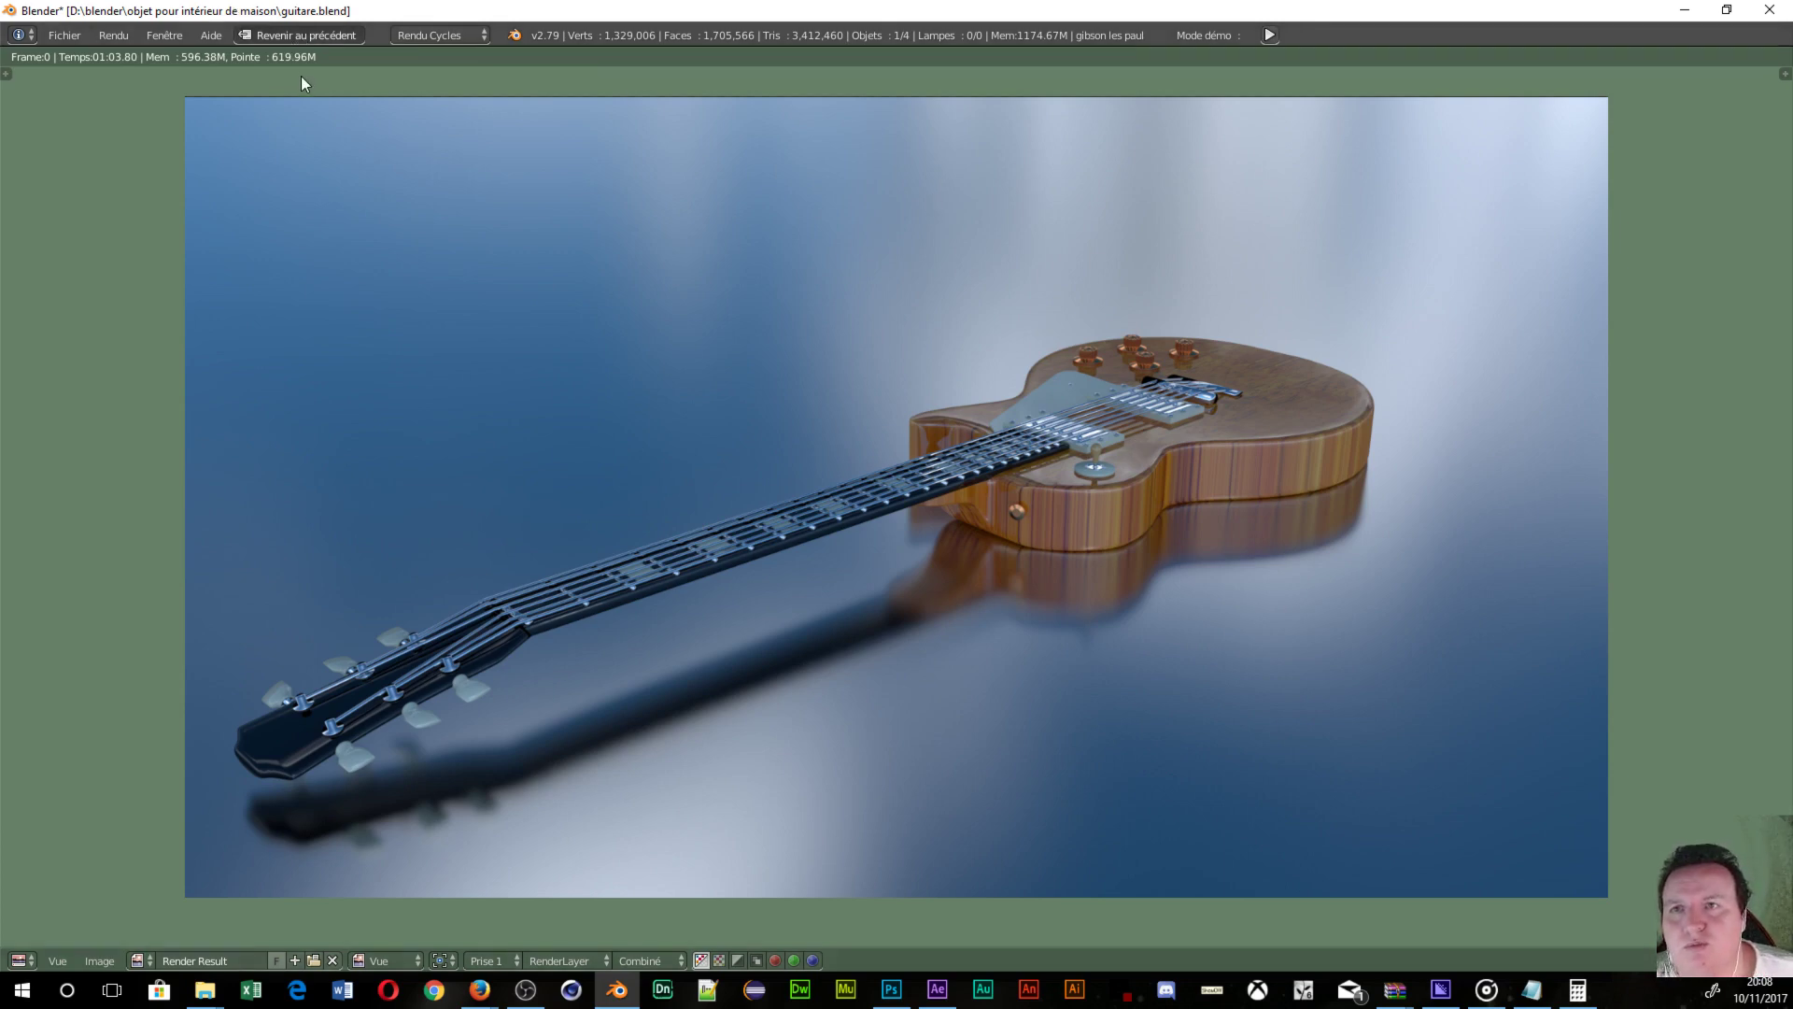
key("Escape")
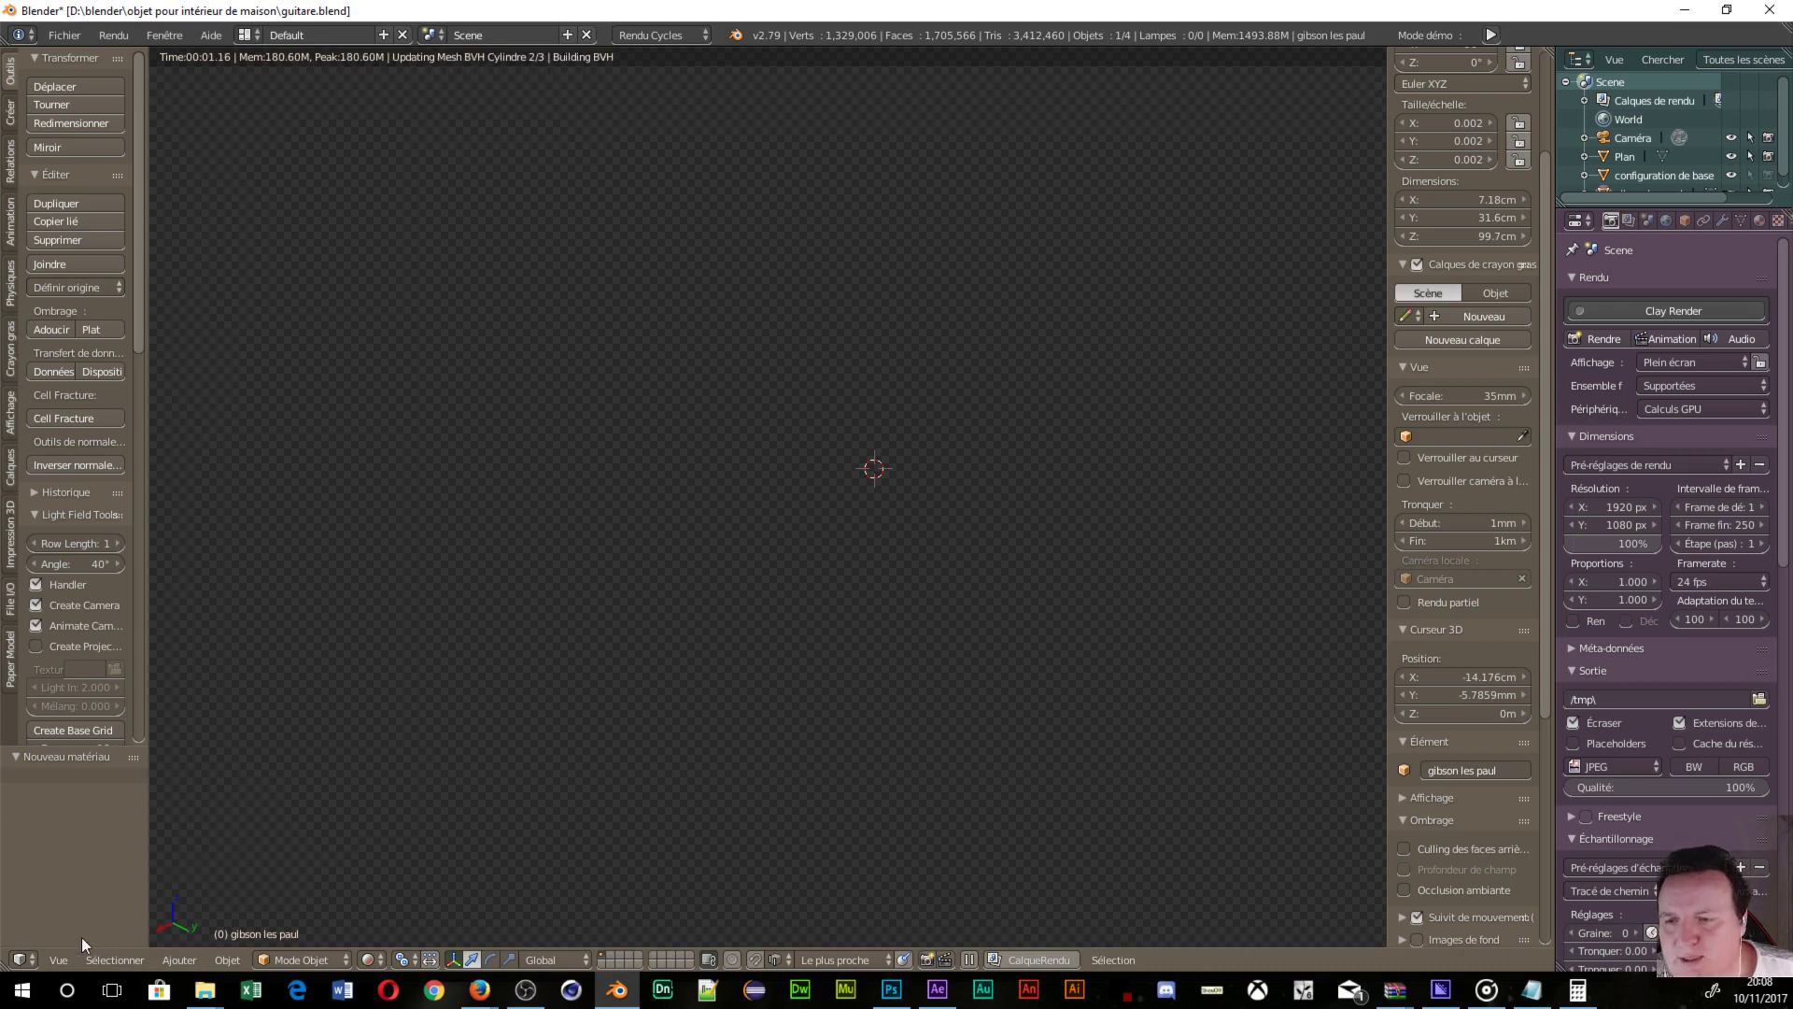
- Switch the 3D view to the UV/Image editor and display the Render Result fitted to the view
left_click(23, 959)
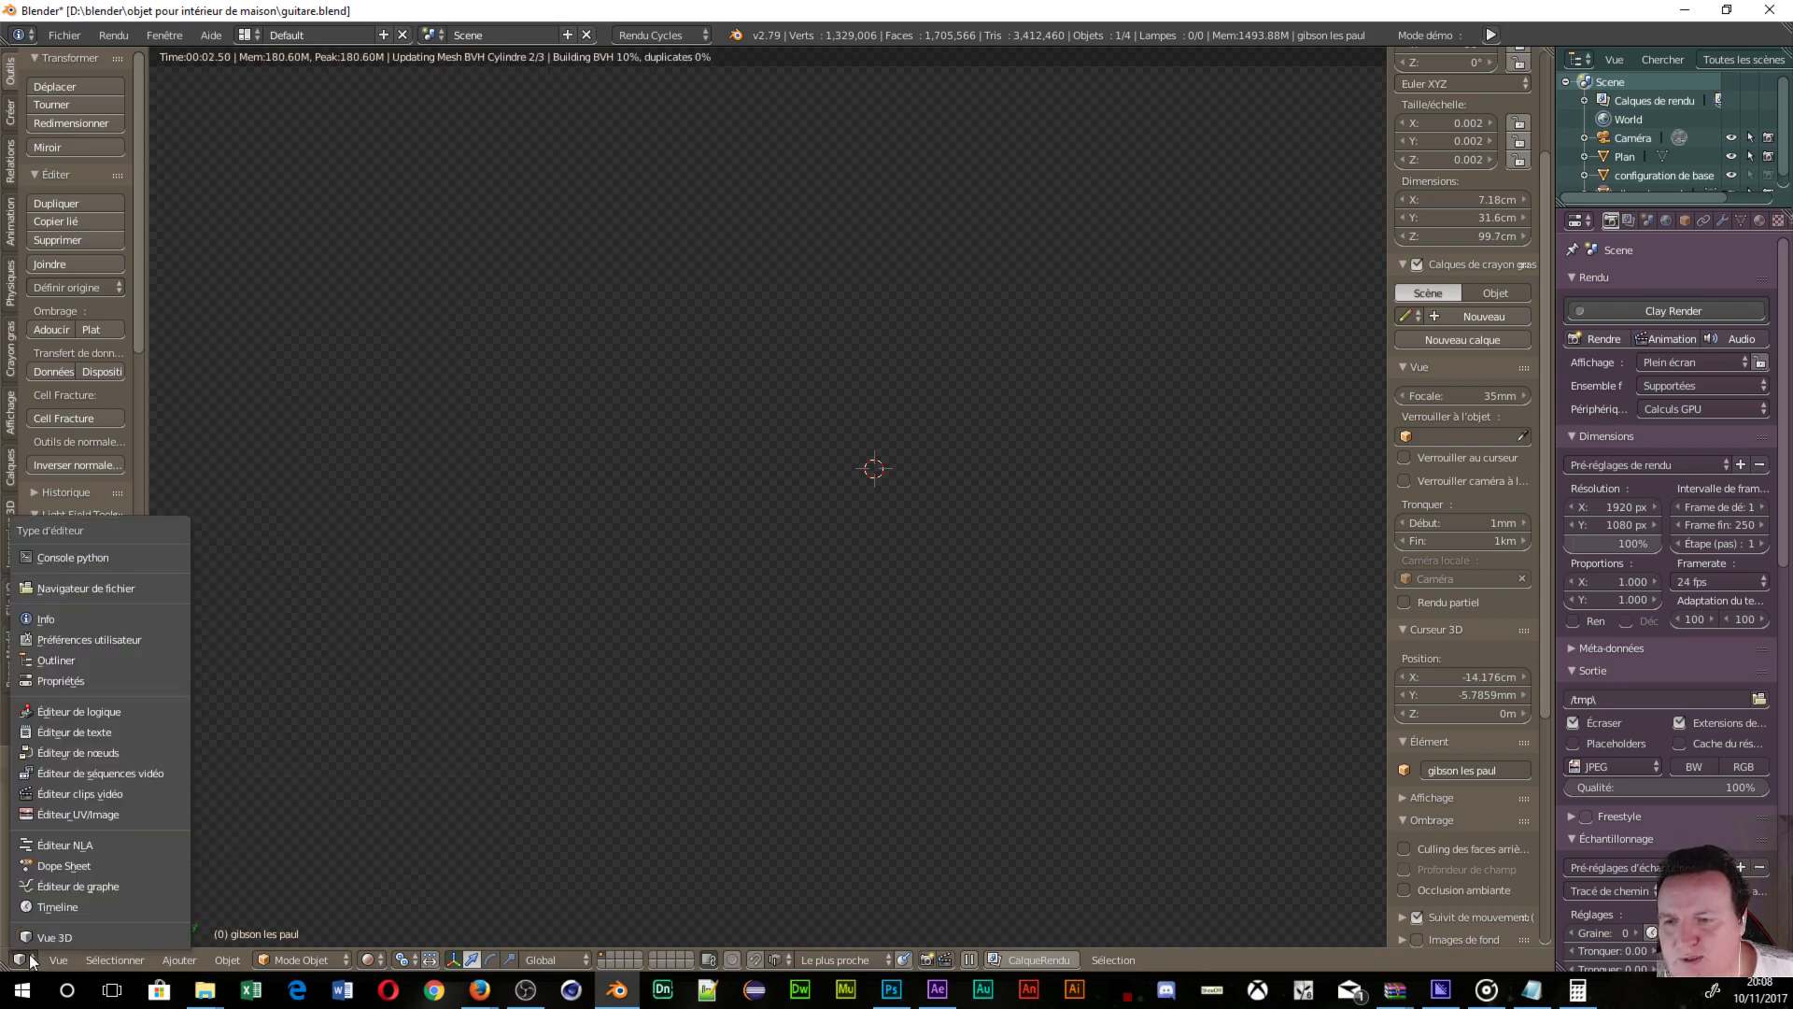
left_click(35, 820)
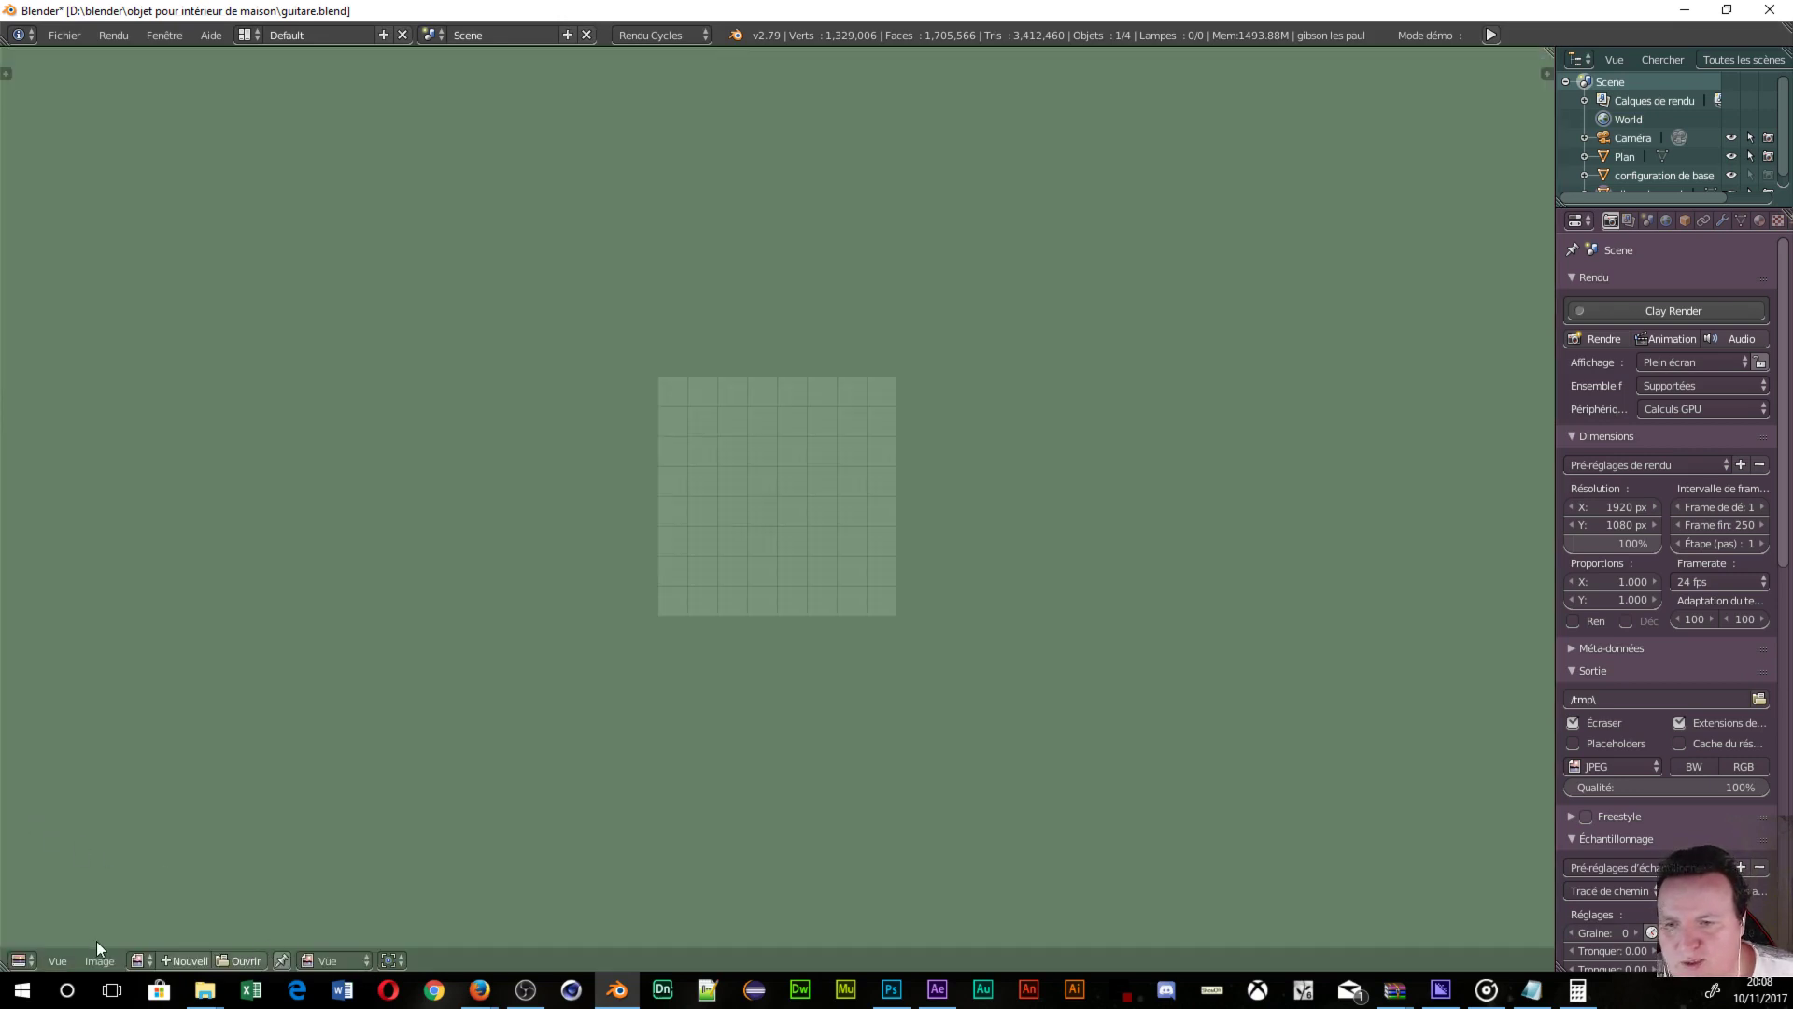
left_click(147, 959)
scroll(196, 904, "down", 15)
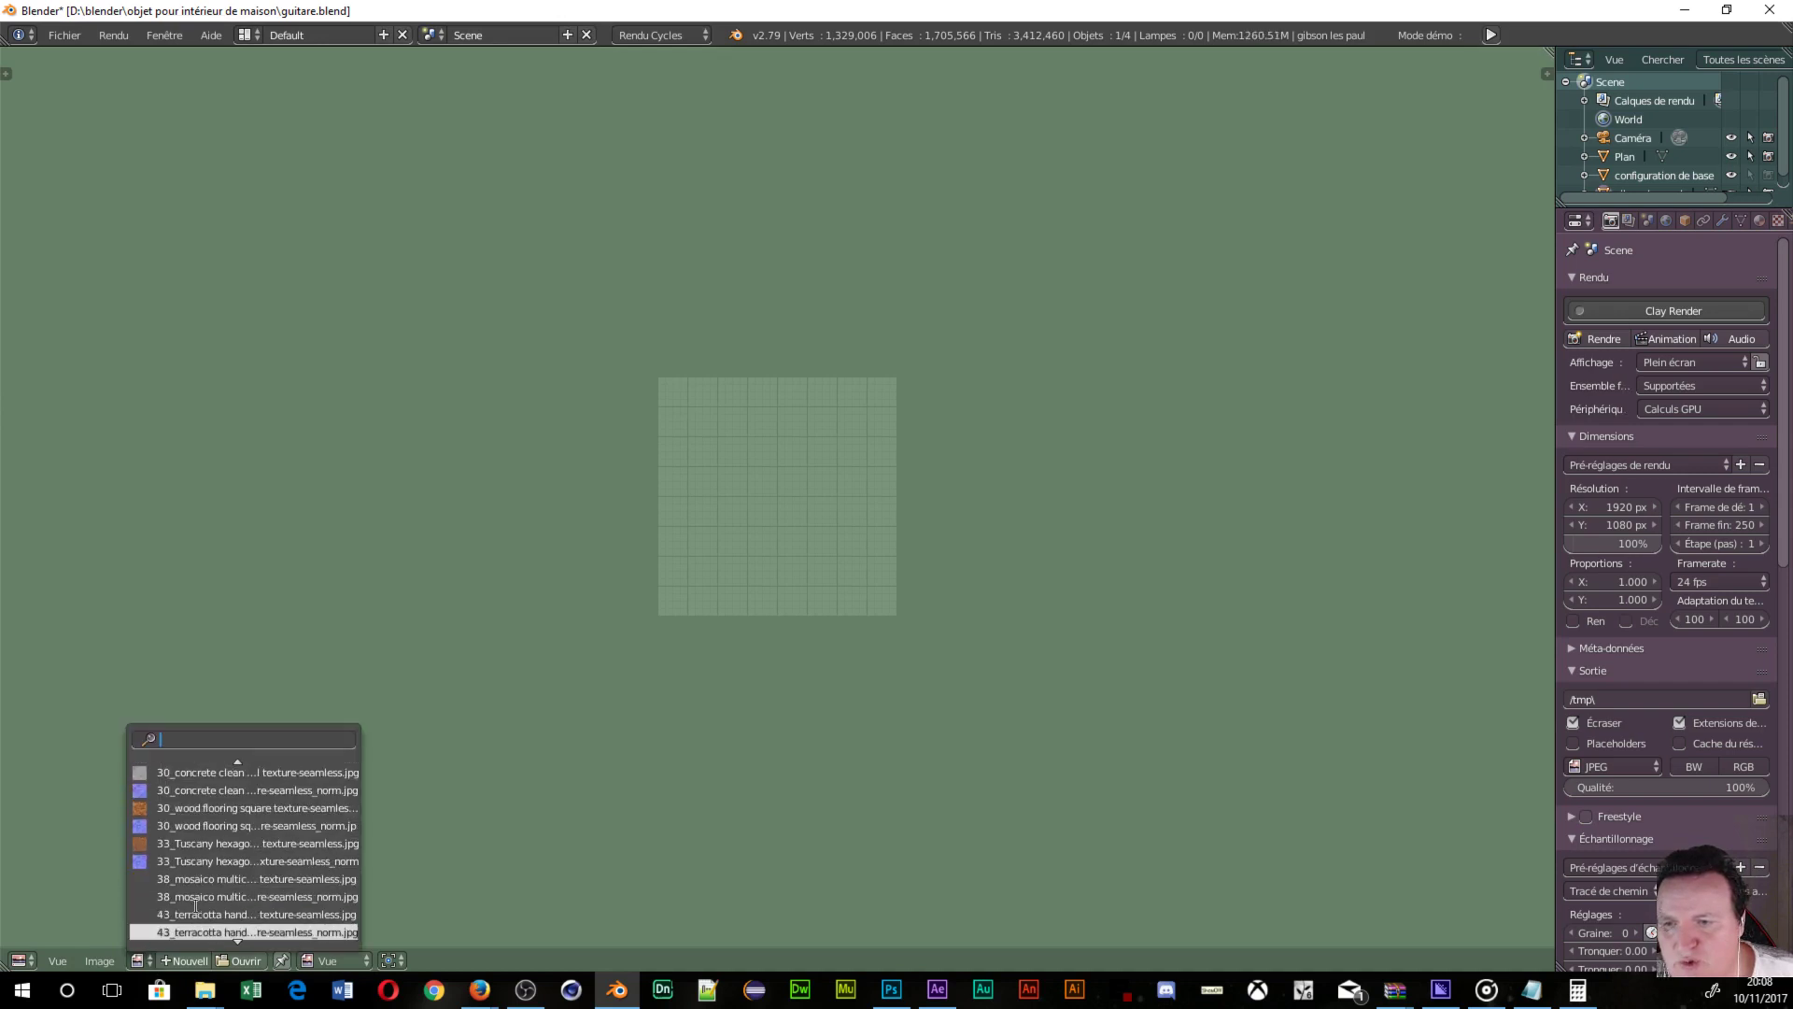
scroll(227, 850, "down", 3)
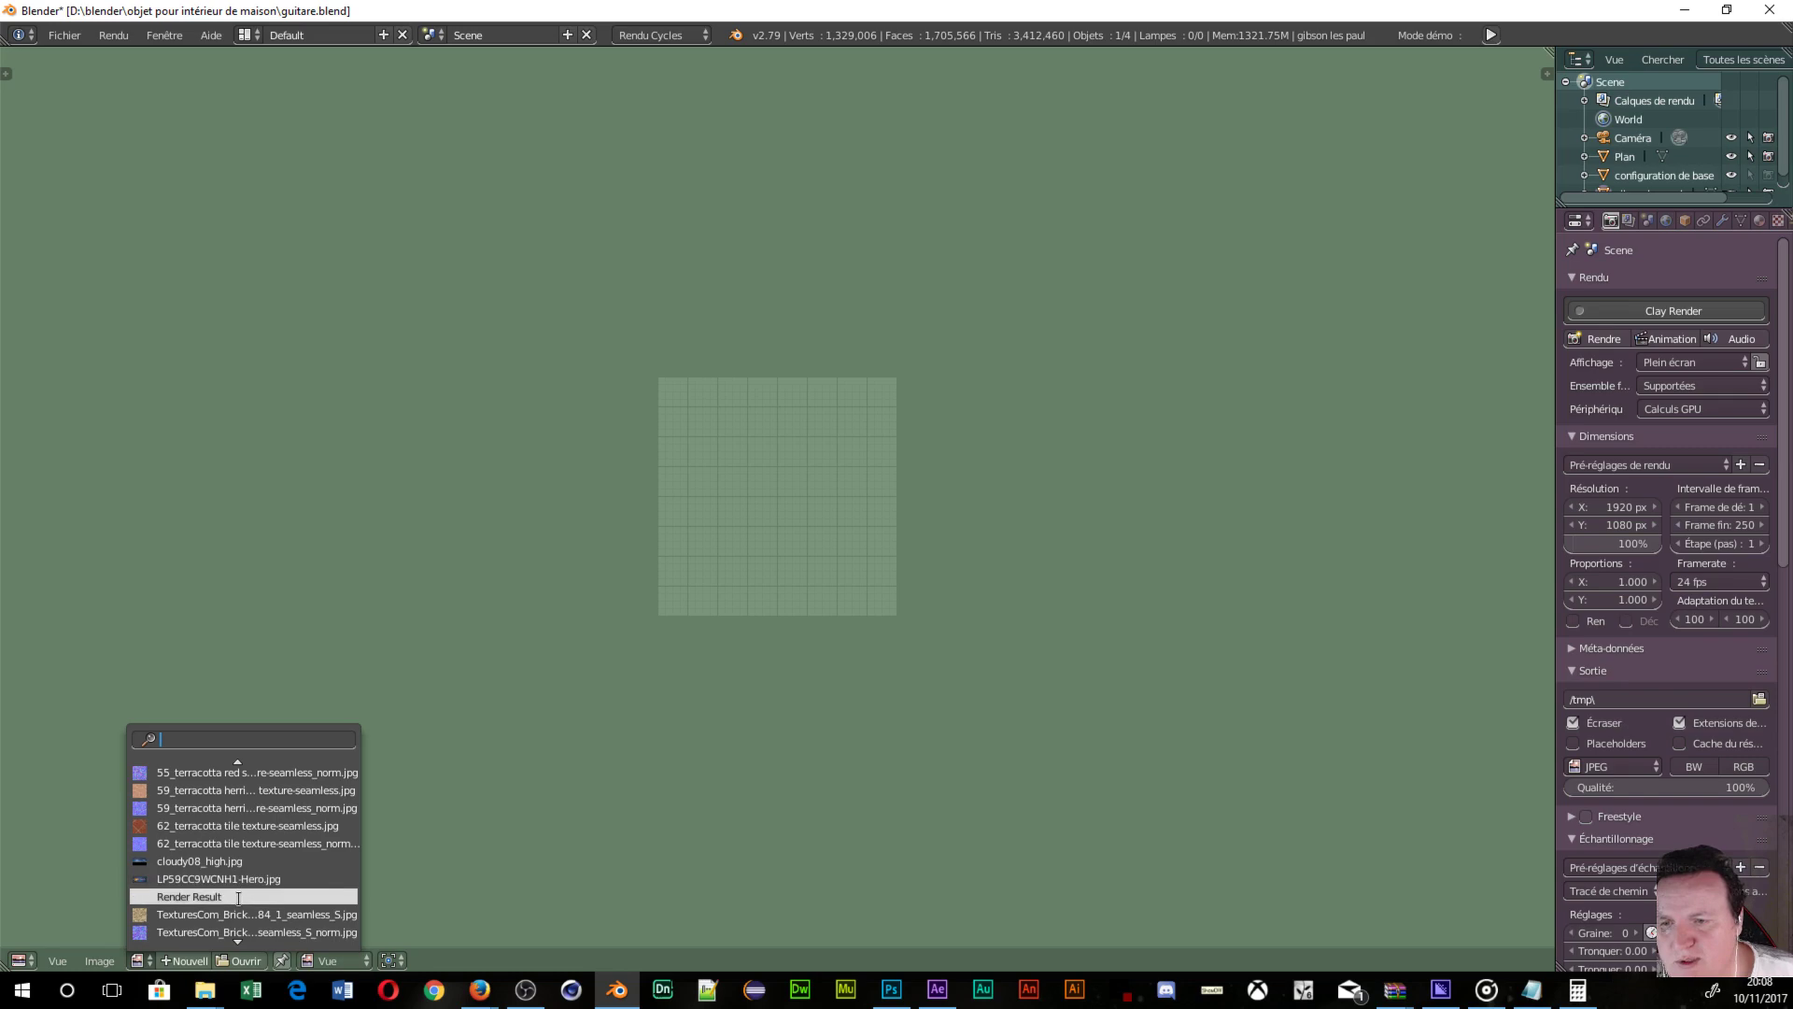
left_click(239, 896)
key("Home")
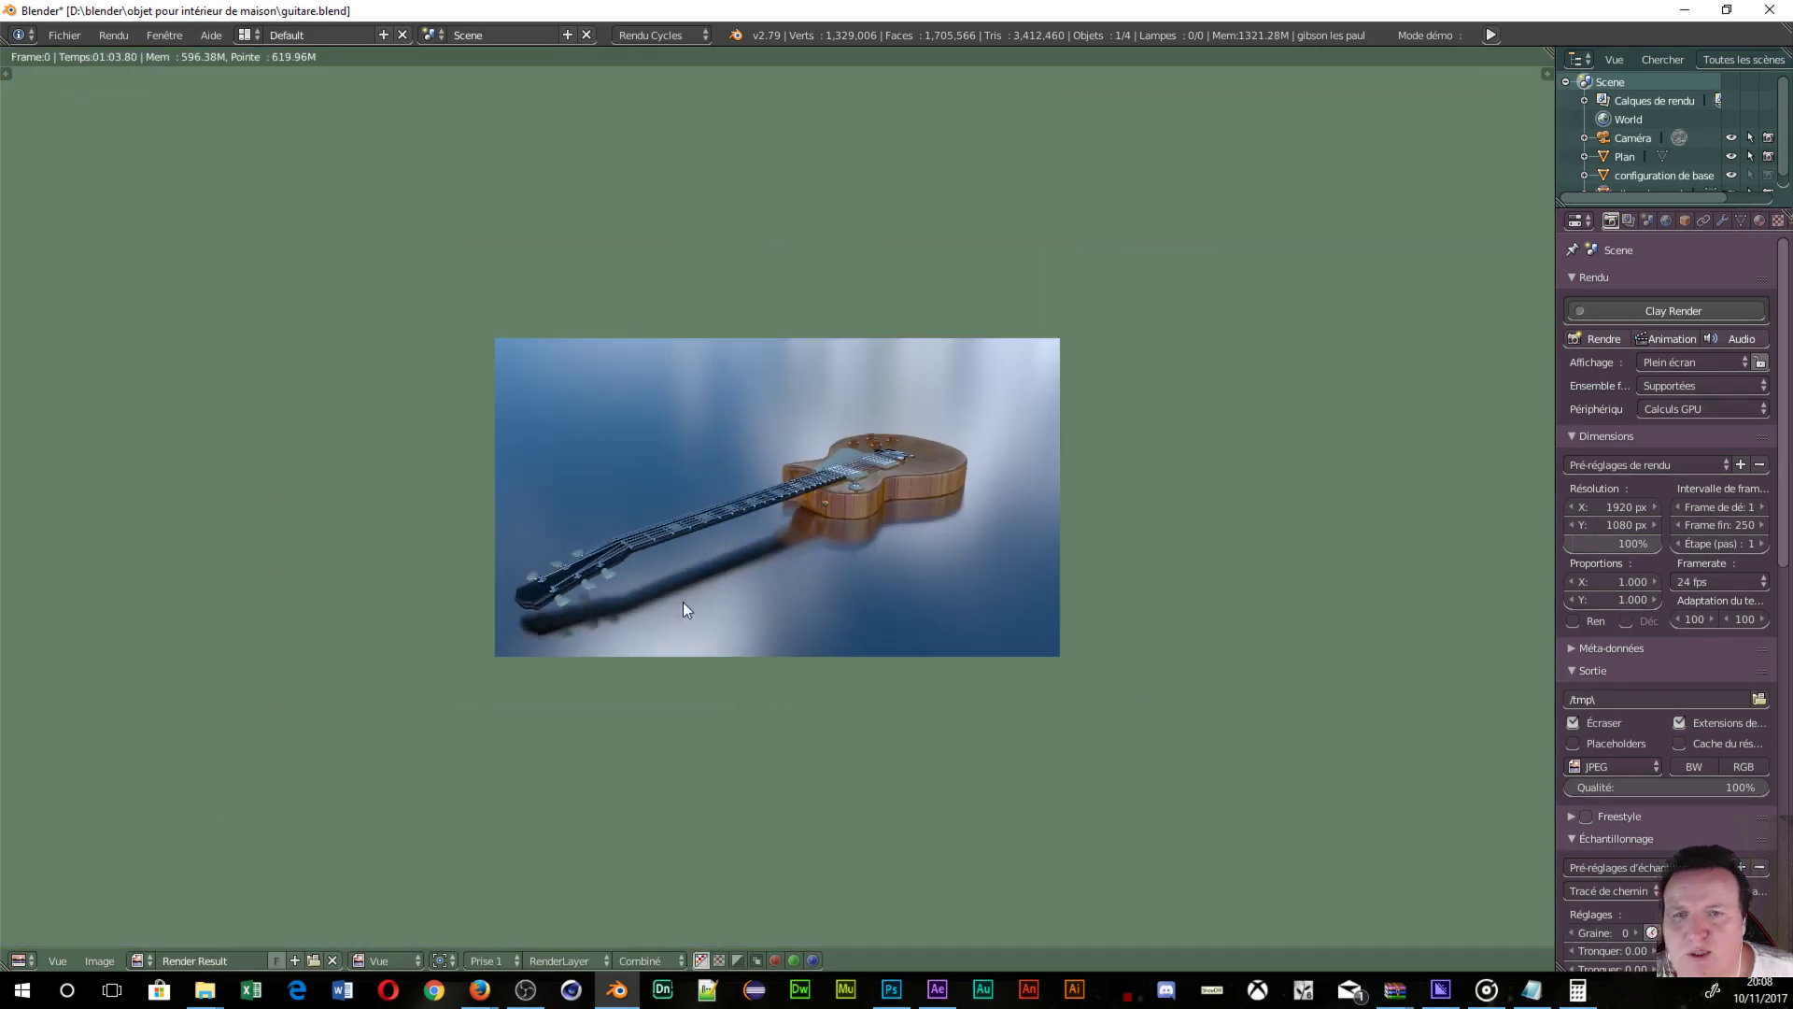
- Save the textured render as "rendu texture.jpg" in D:\miniature
left_click(117, 958)
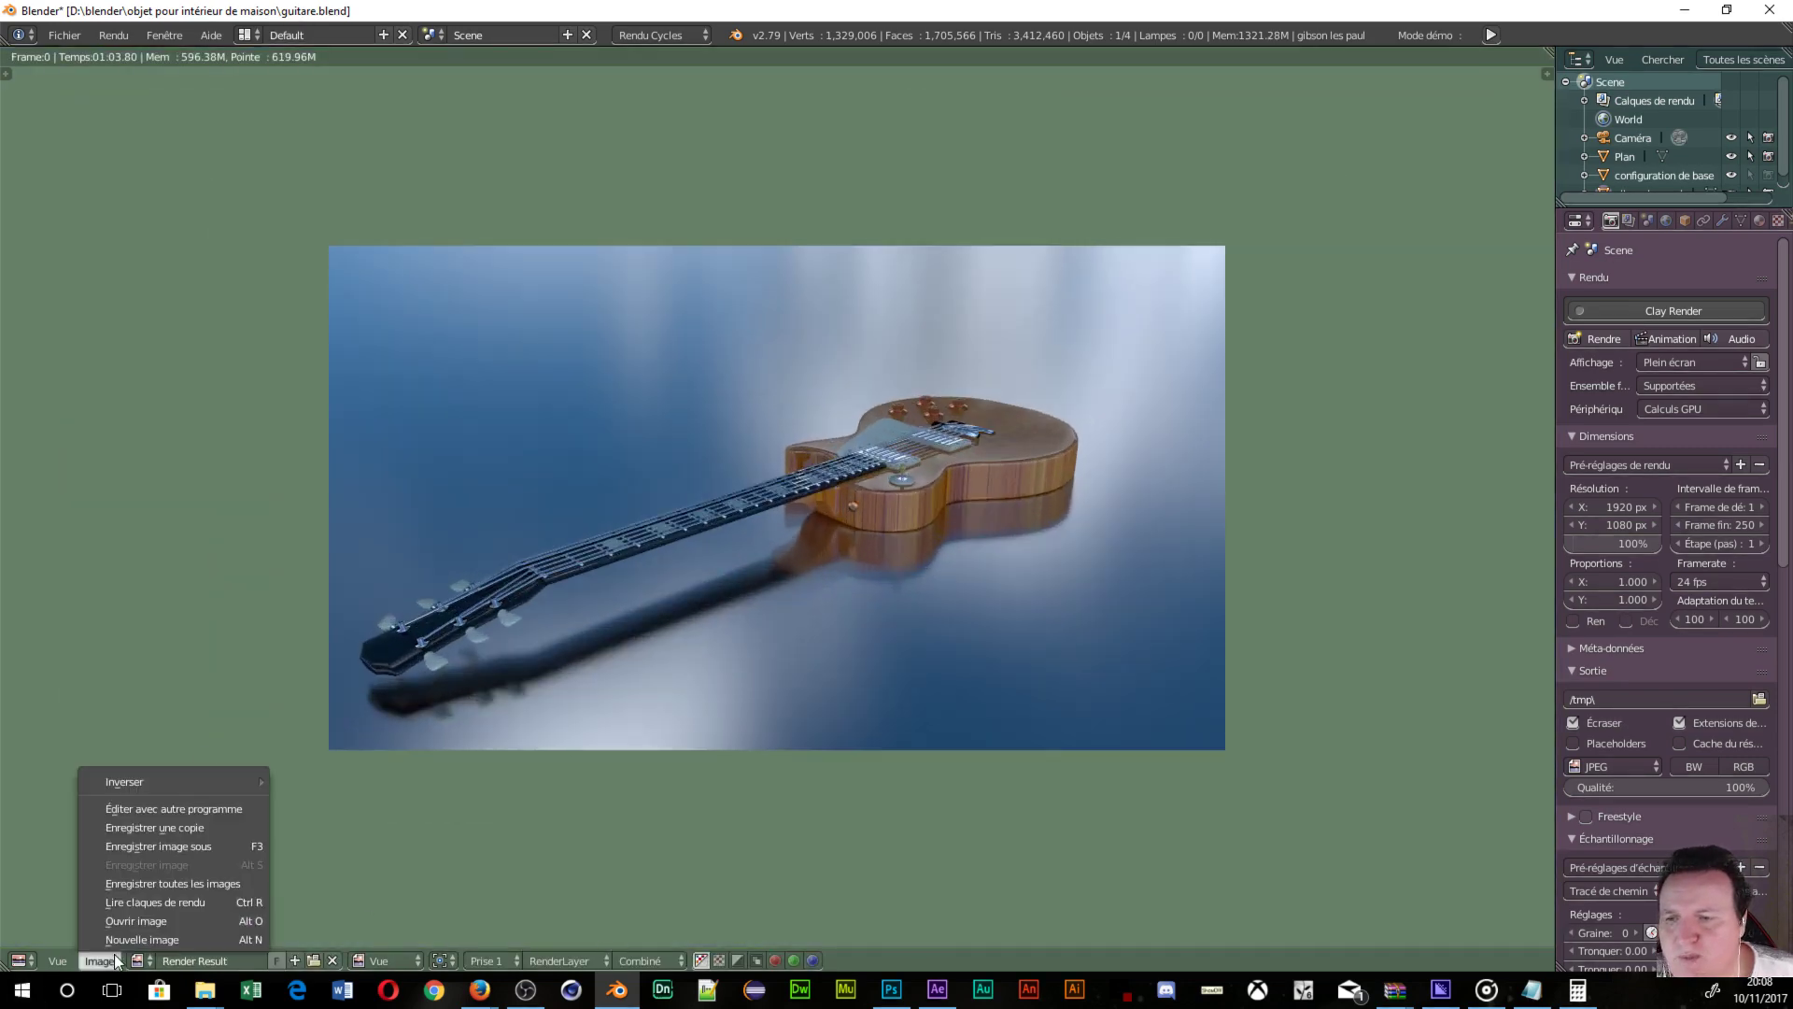
left_click(160, 850)
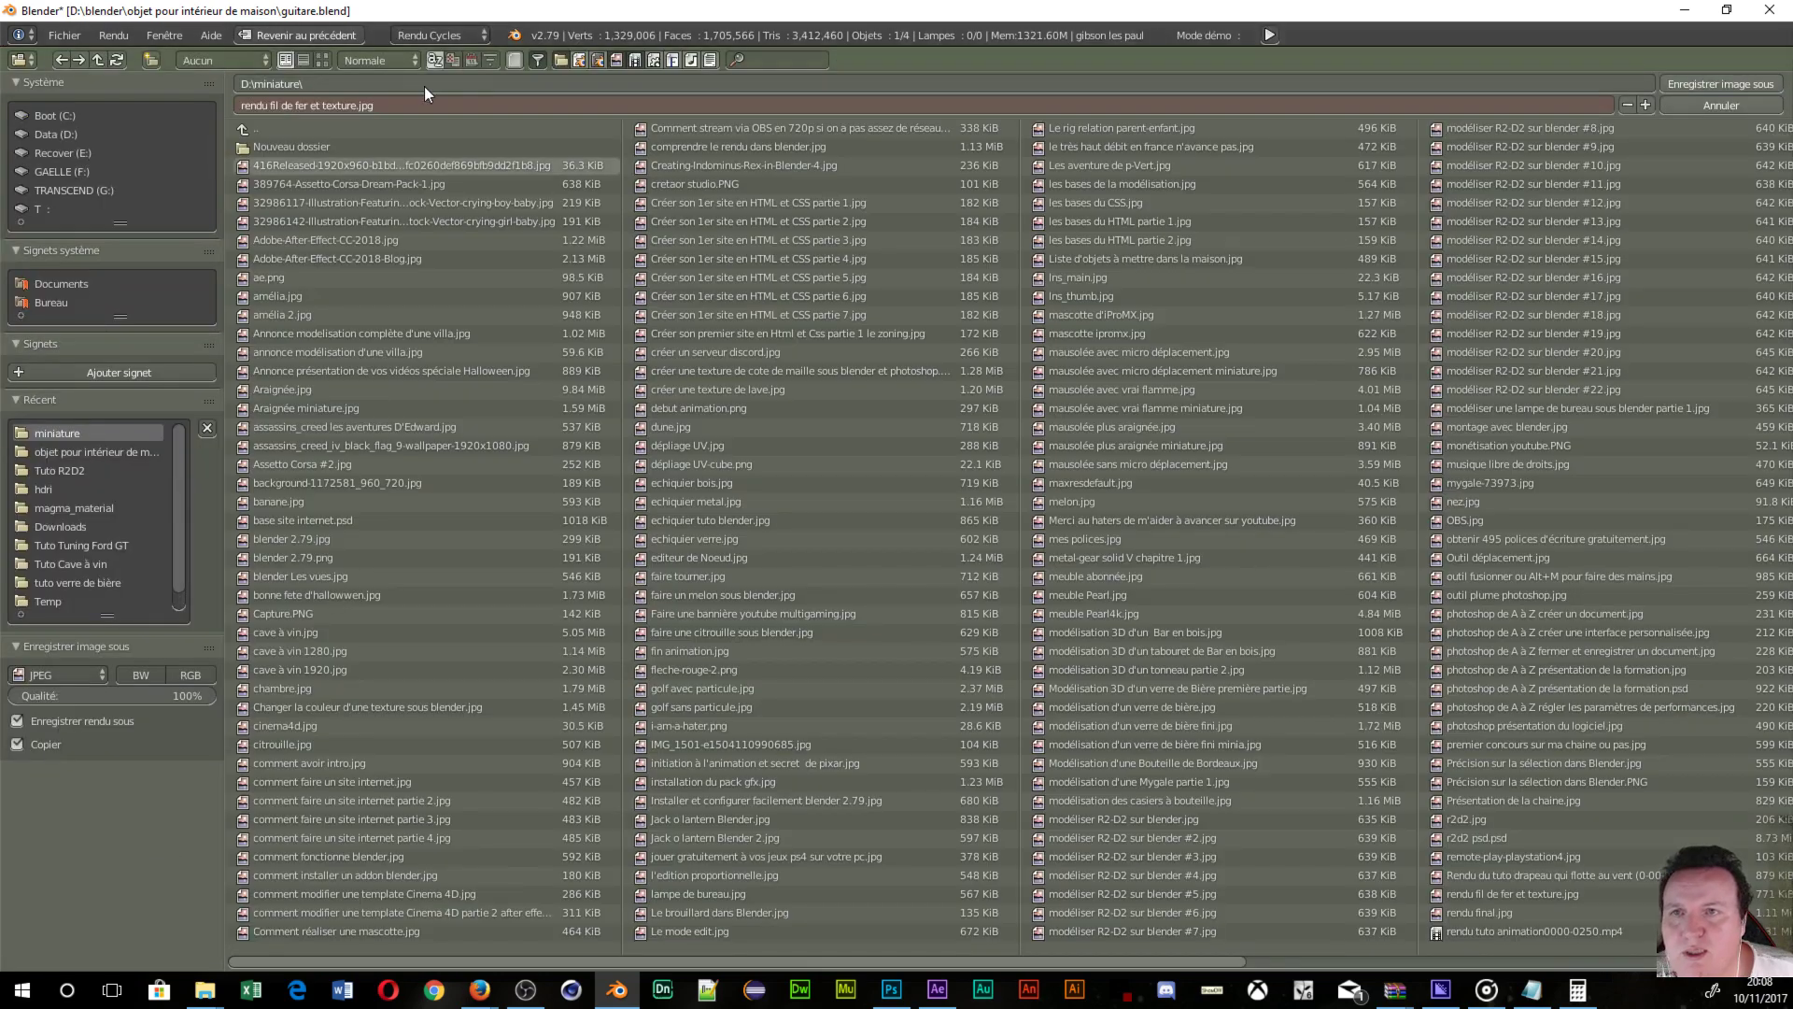
left_click(401, 100)
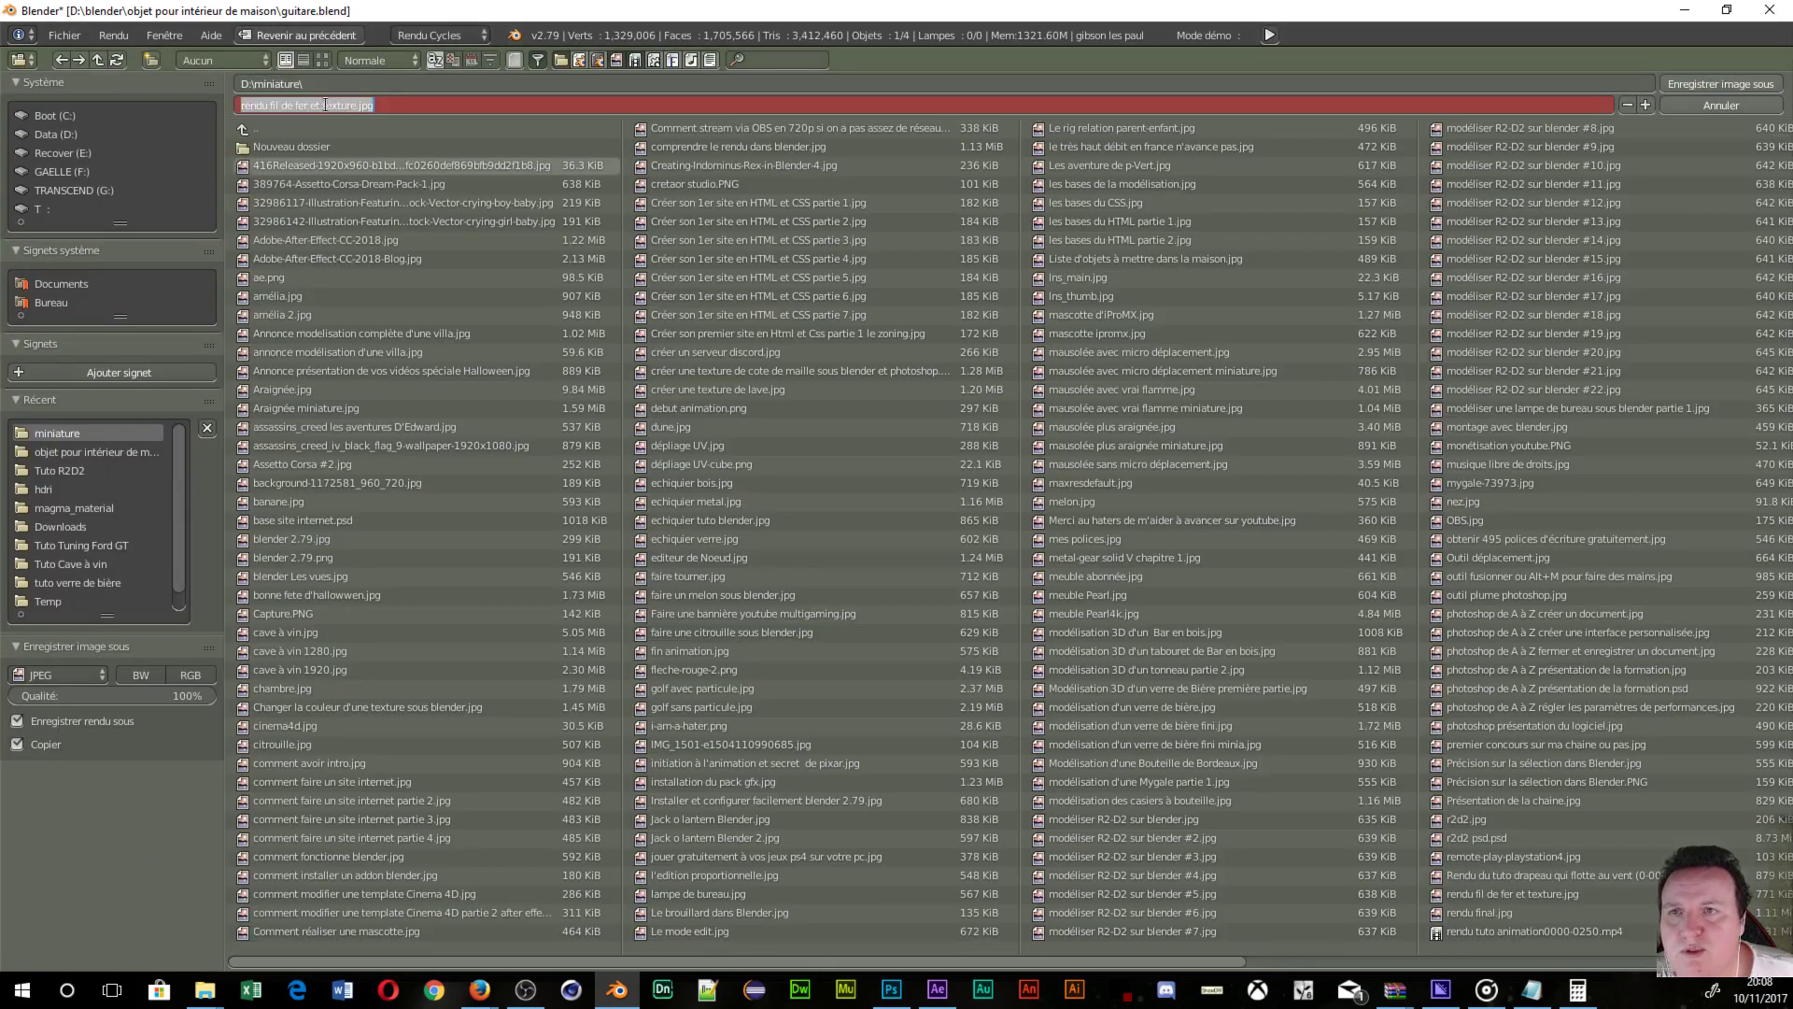
left_click_drag(323, 105, 271, 110)
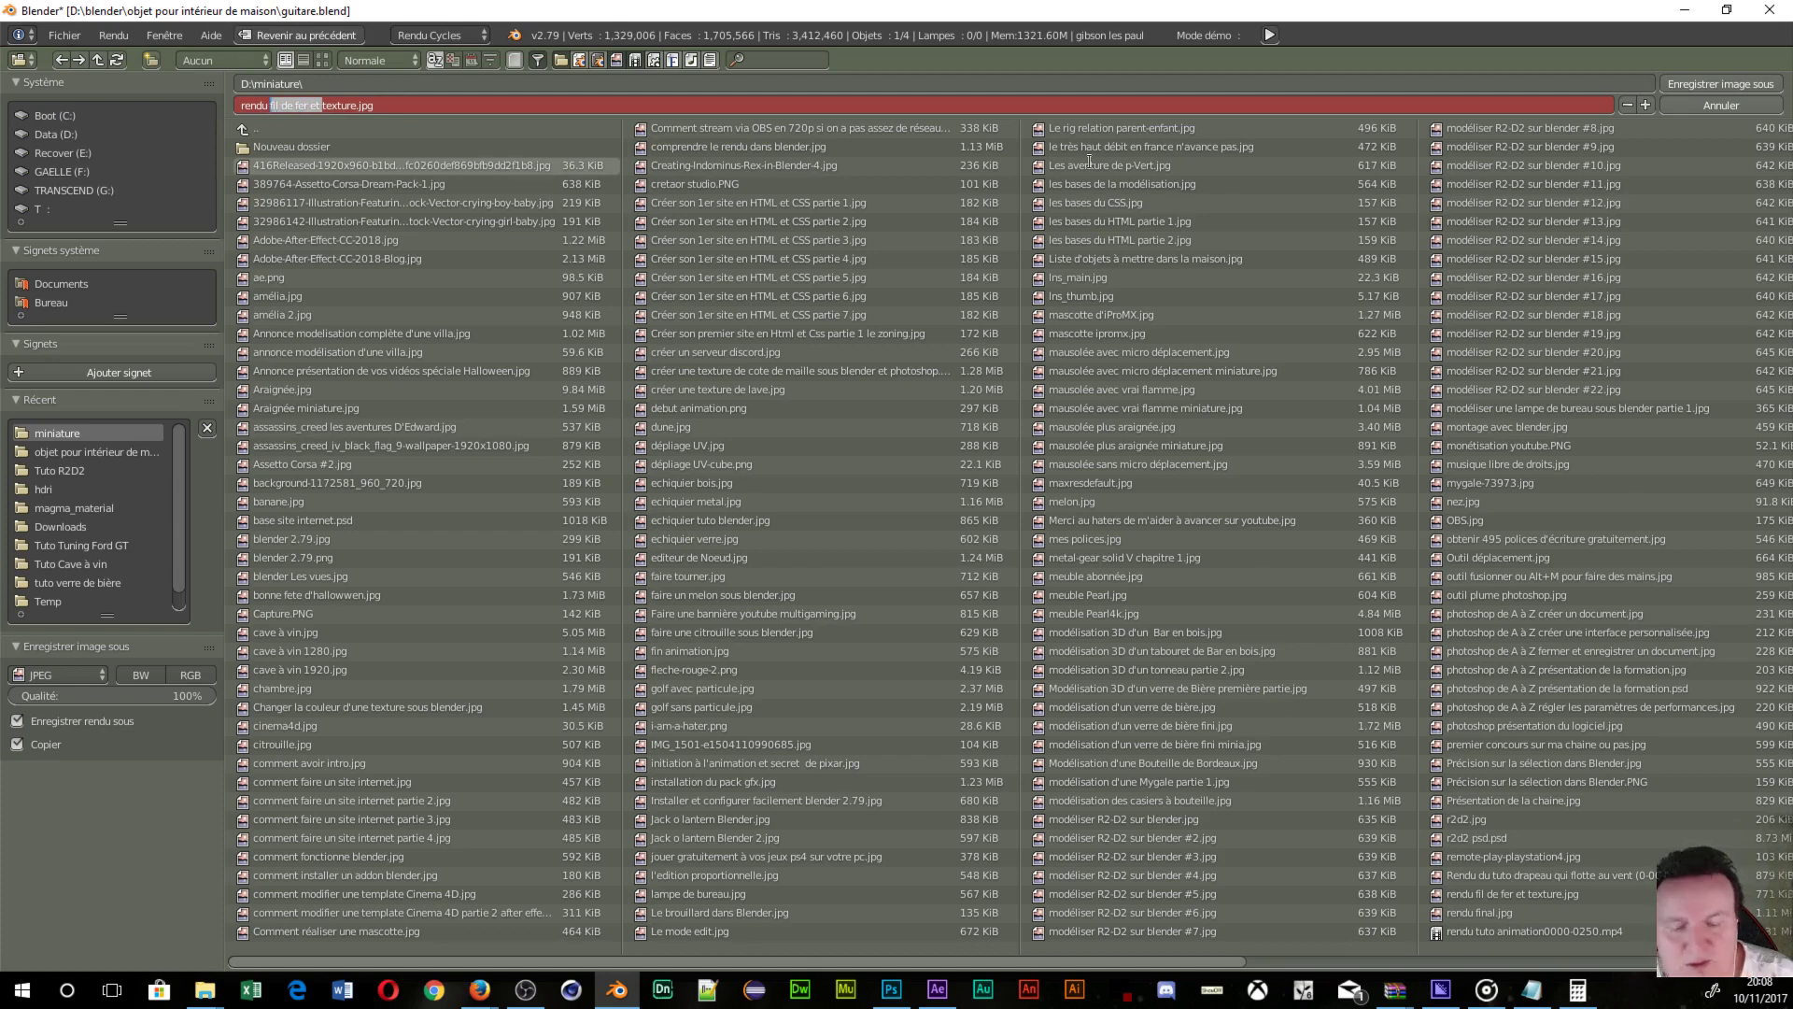
key("BackSpace")
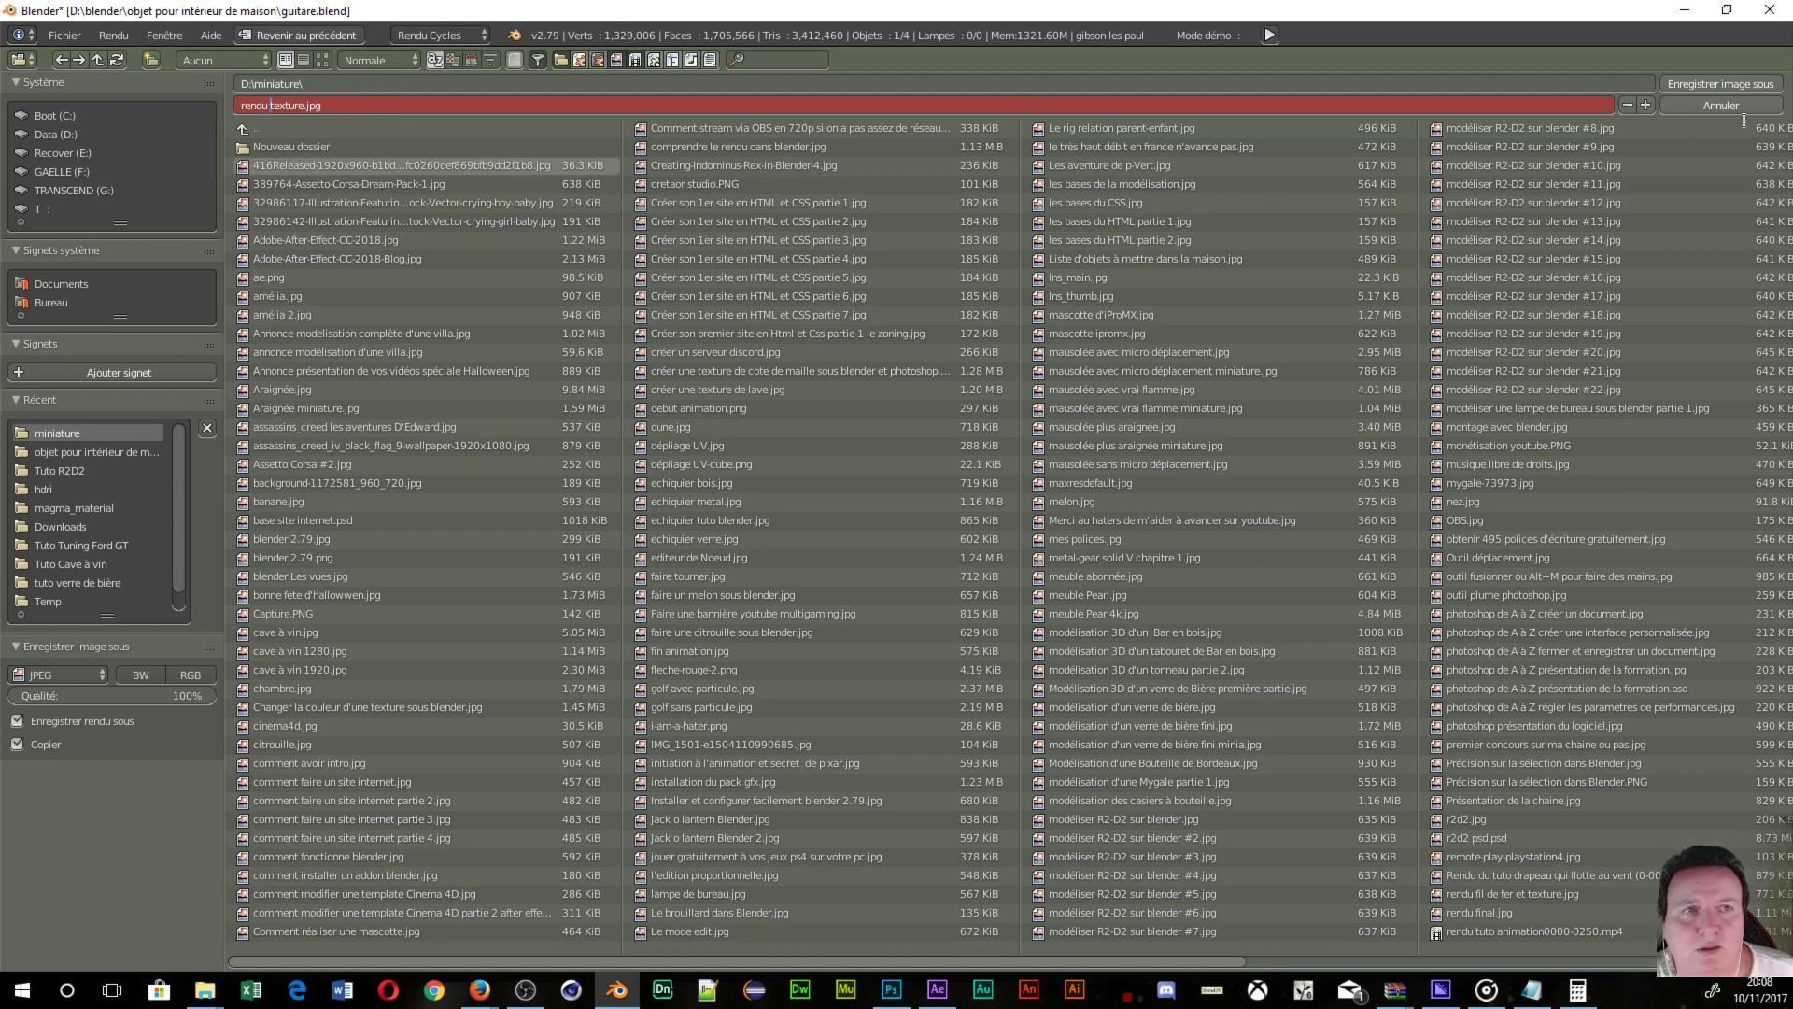
left_click(1718, 85)
left_click(1717, 85)
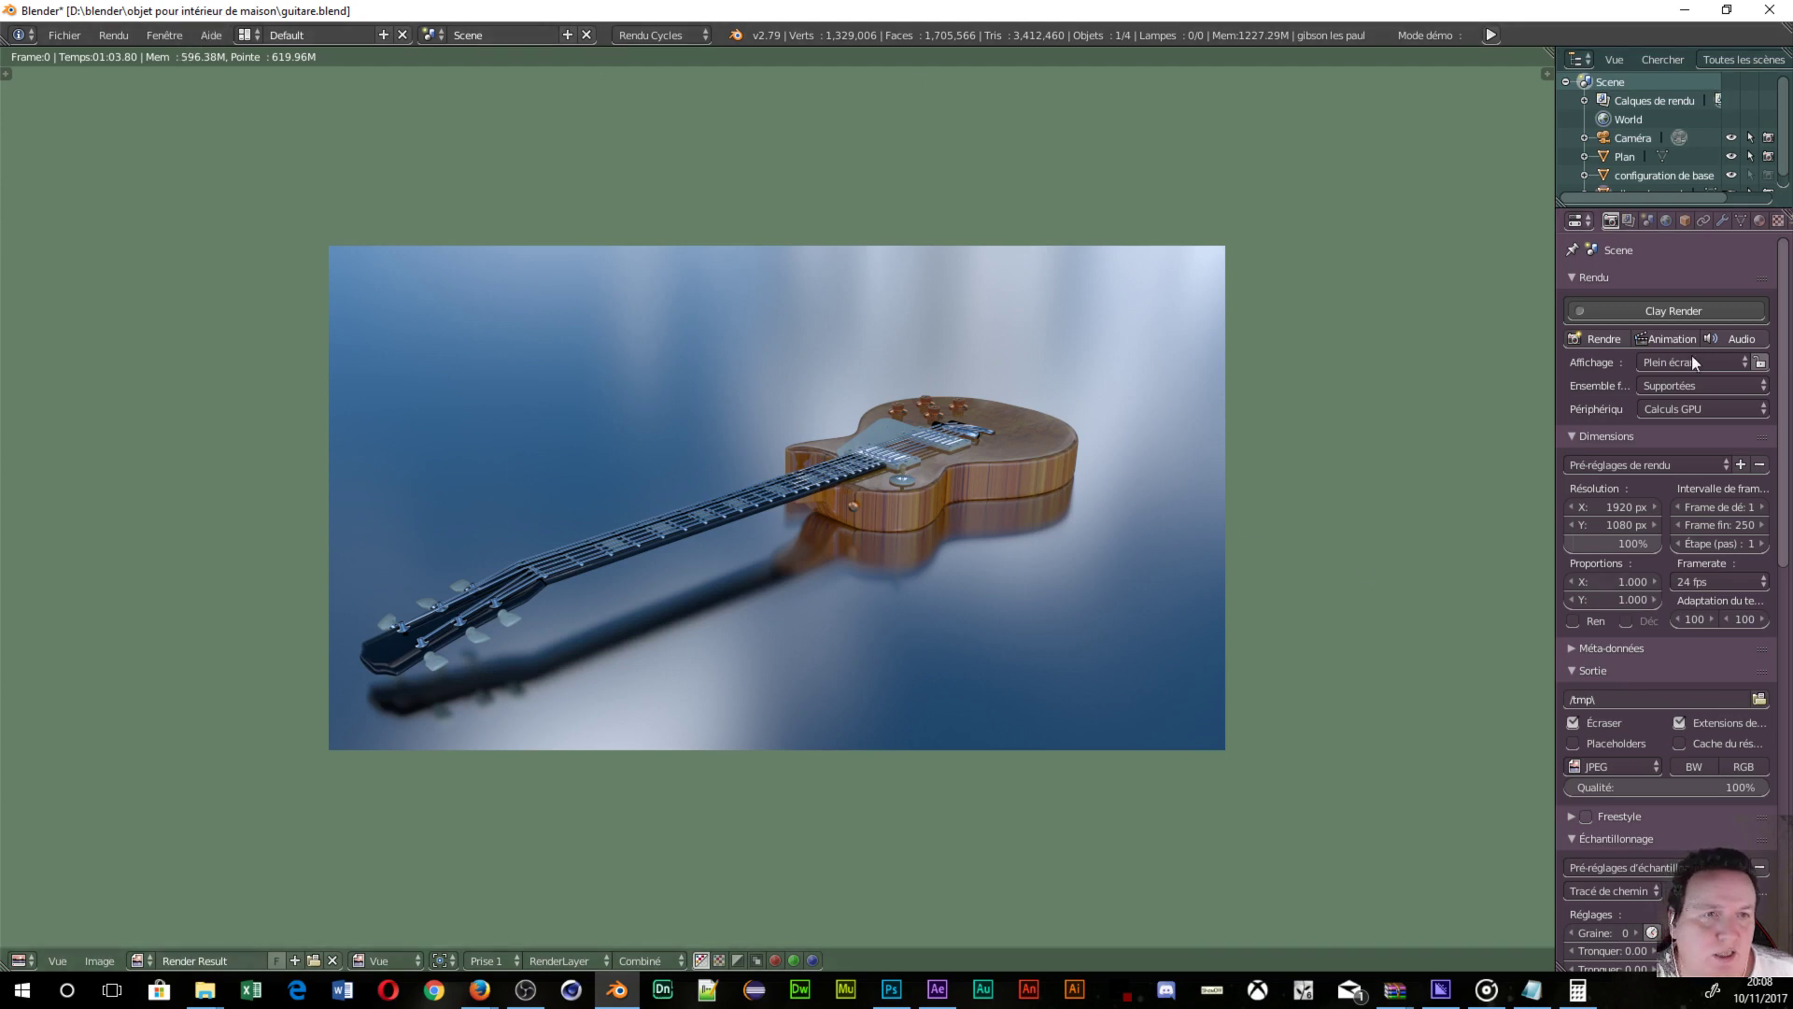
- Enable Replace Original (Remplacer original) on the Wireframe modifier and inspect the wireframe-only guitar in the 3D view
left_click(1722, 224)
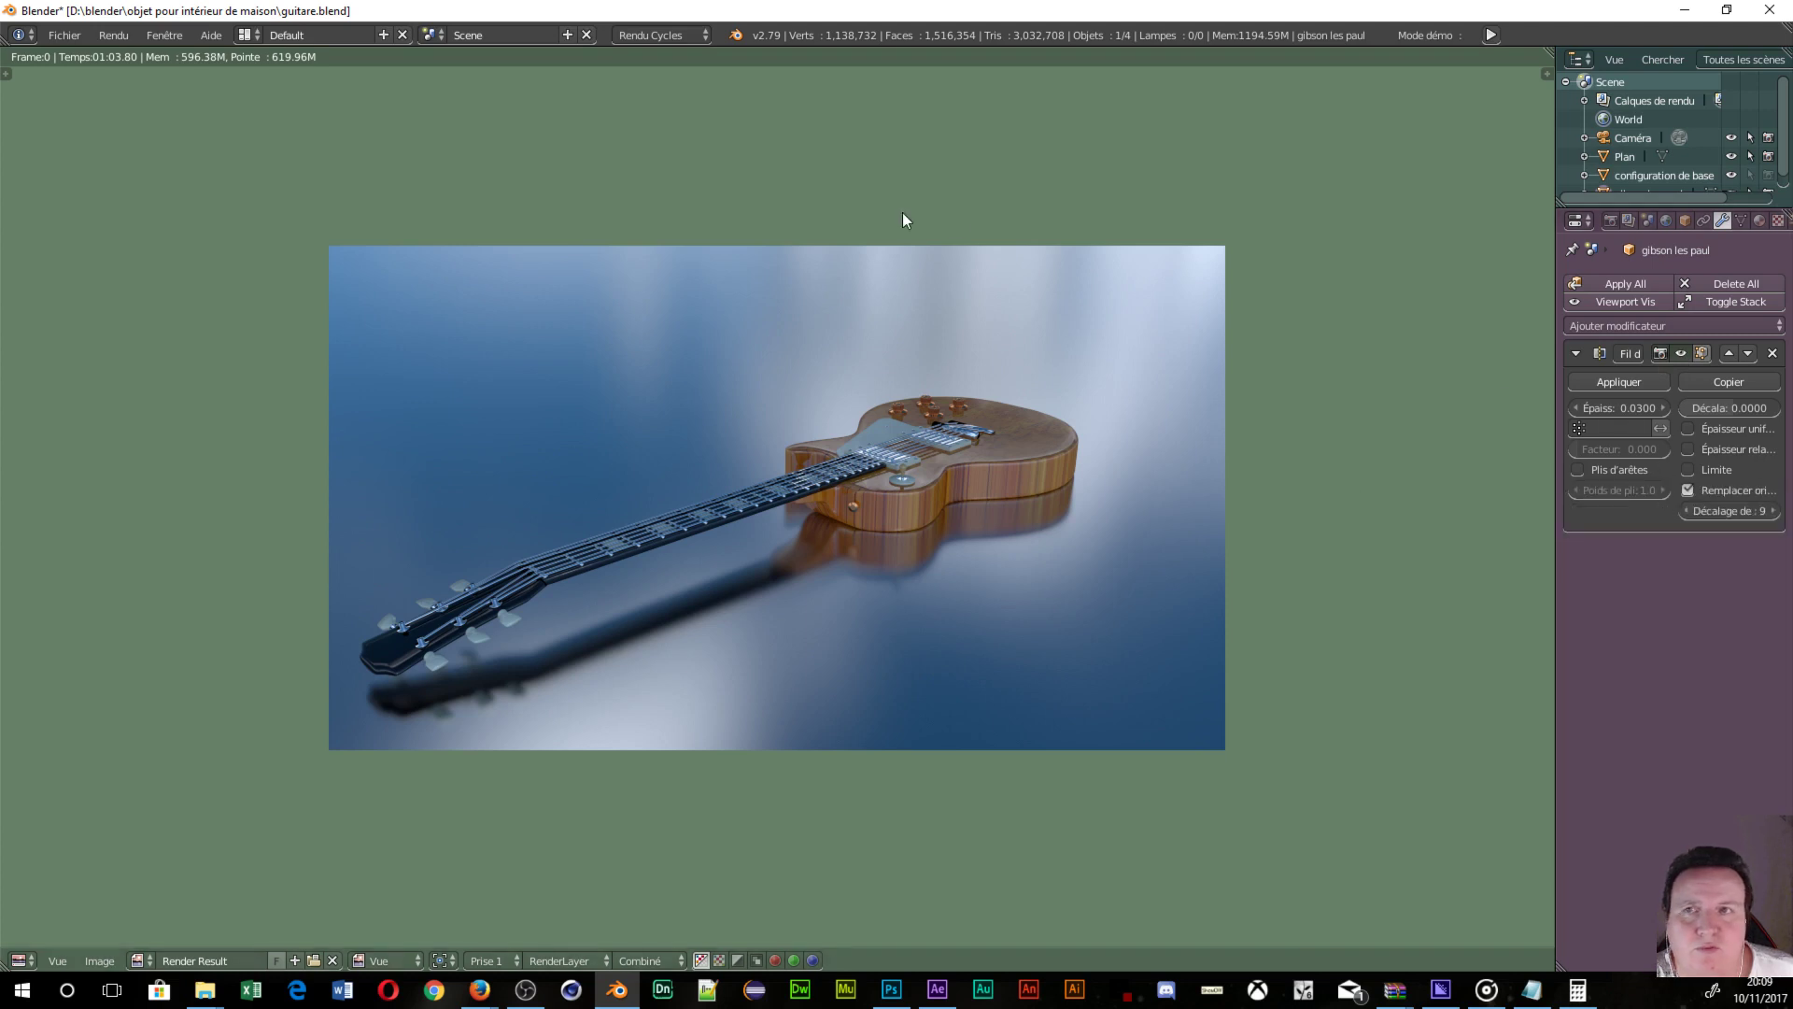
left_click(19, 960)
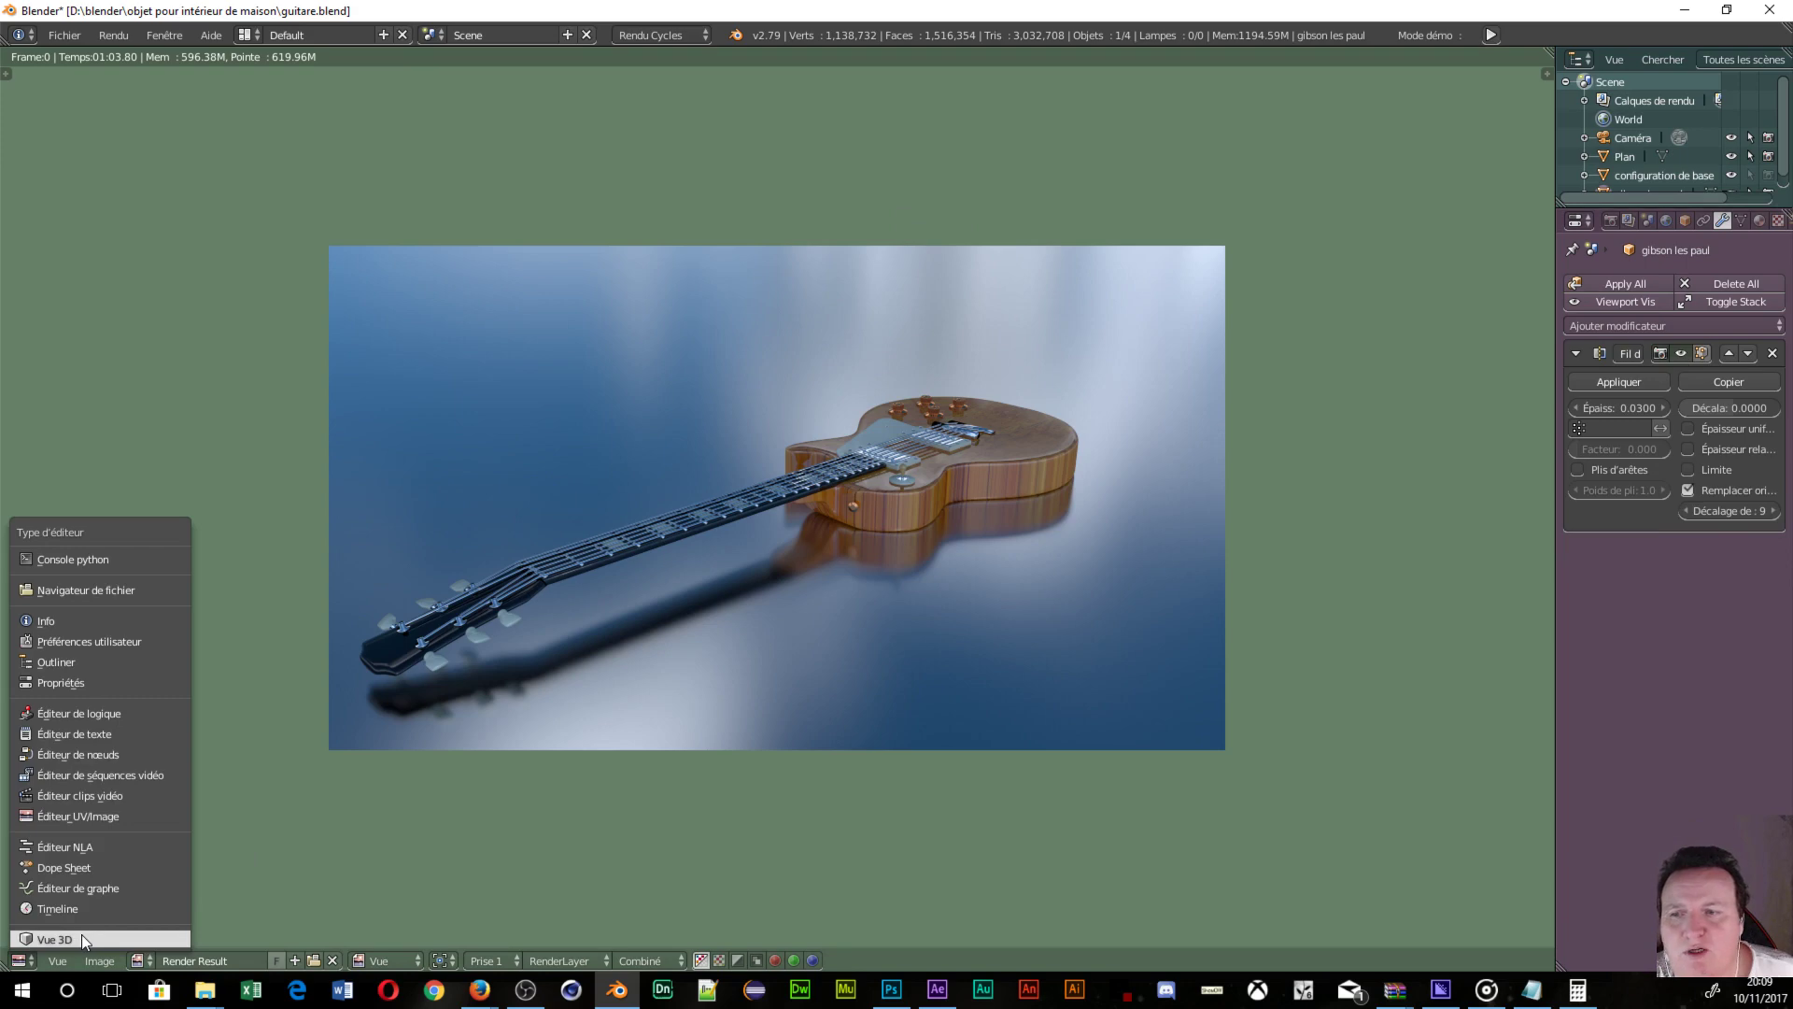
key("Return")
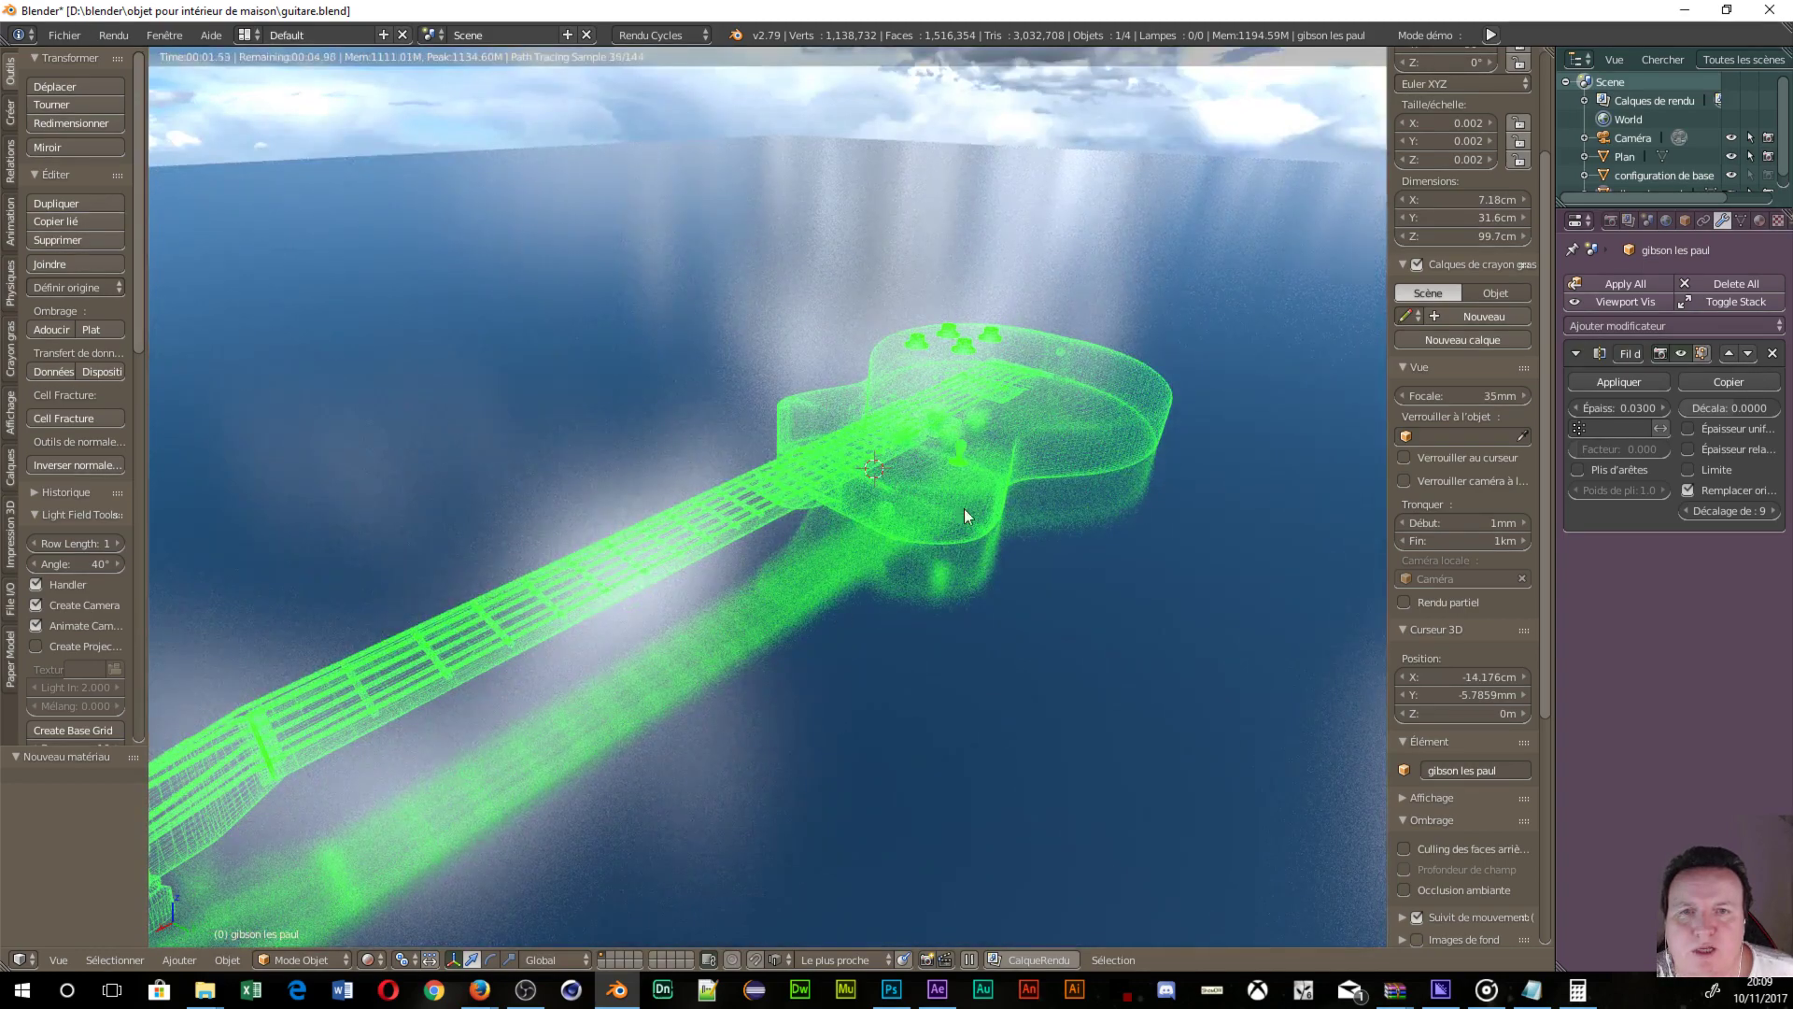
scroll(914, 518, "up", 1)
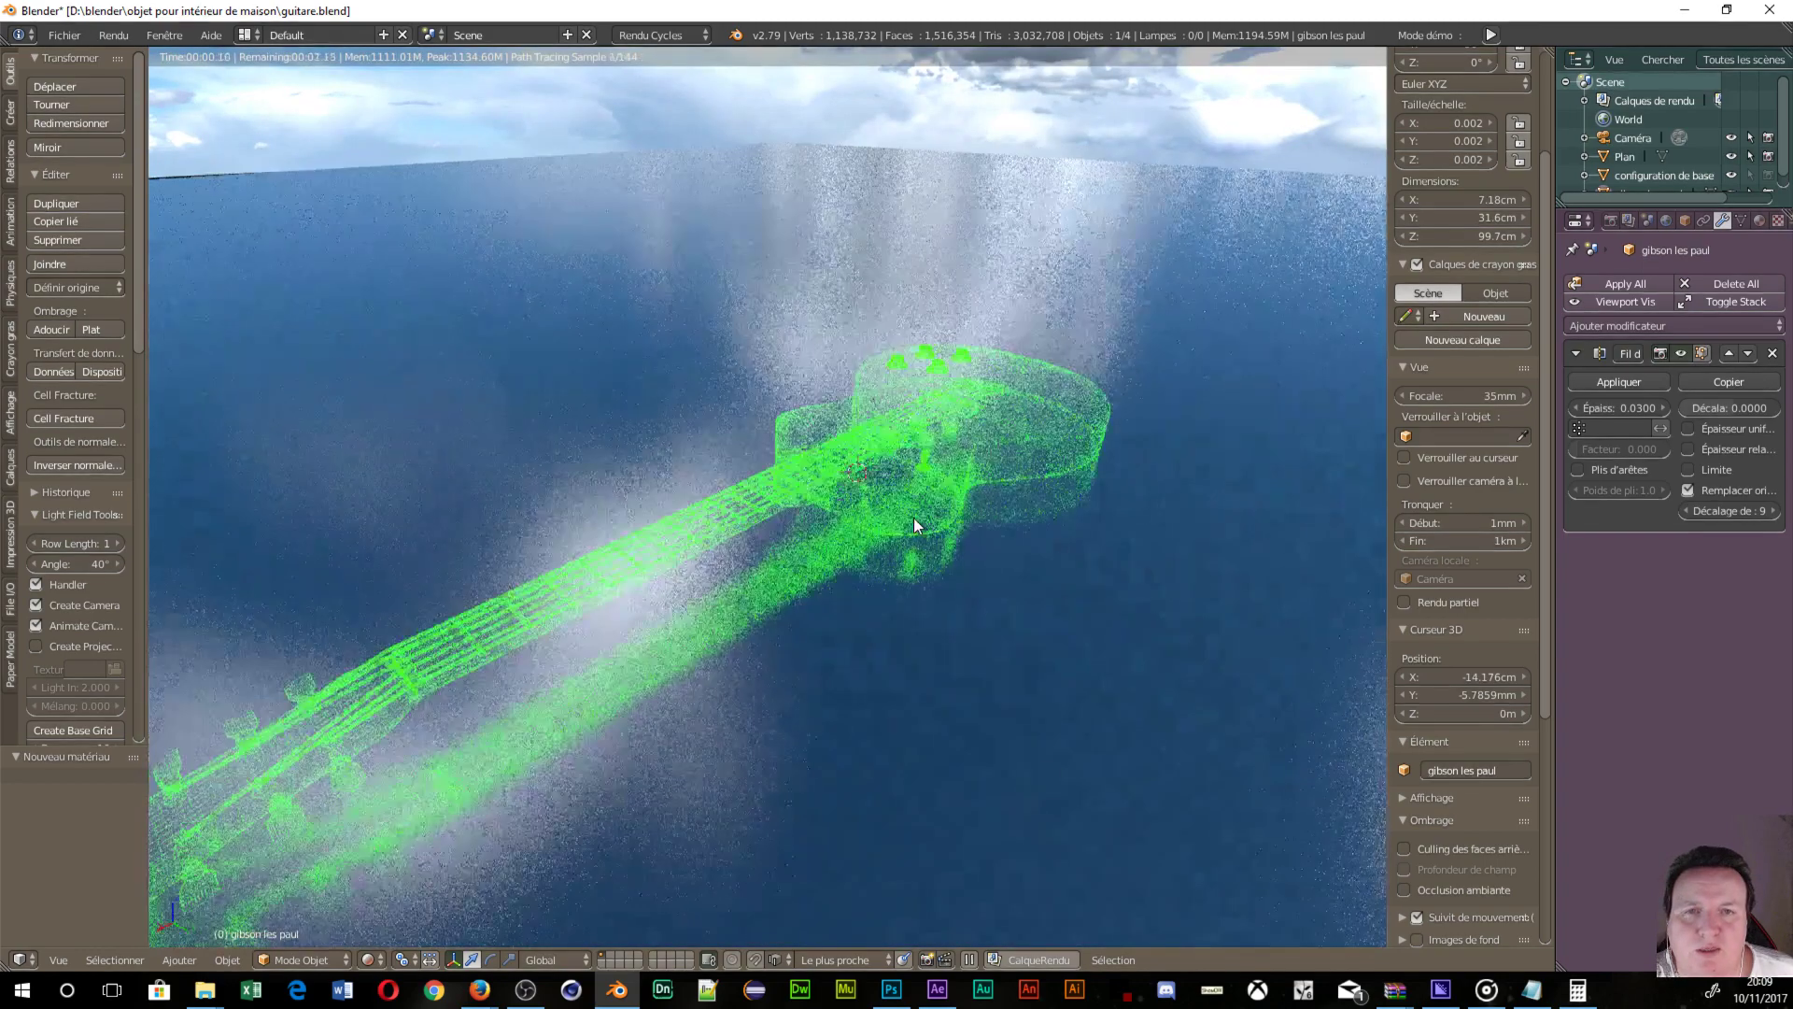
scroll(916, 517, "up", 1)
scroll(934, 523, "up", 1)
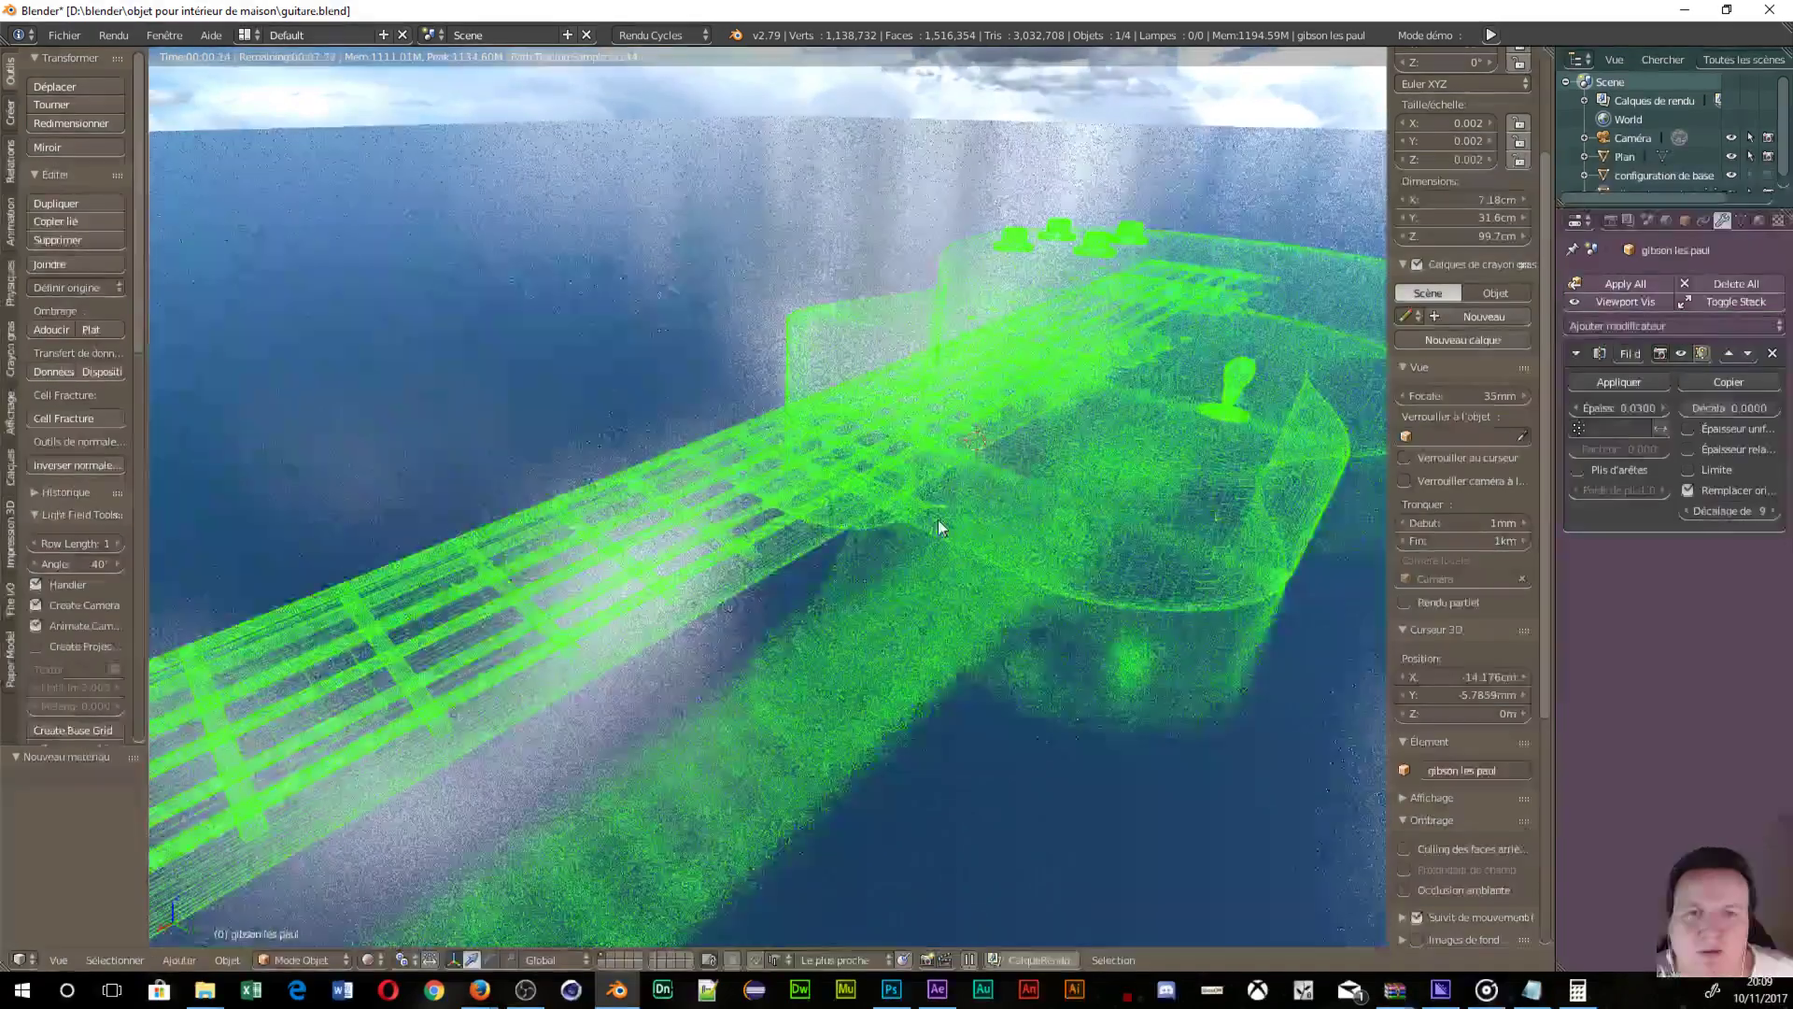
- Leave the rendered viewport preview and render the wireframe-only guitar from the scene camera
scroll(938, 525, "down", 2)
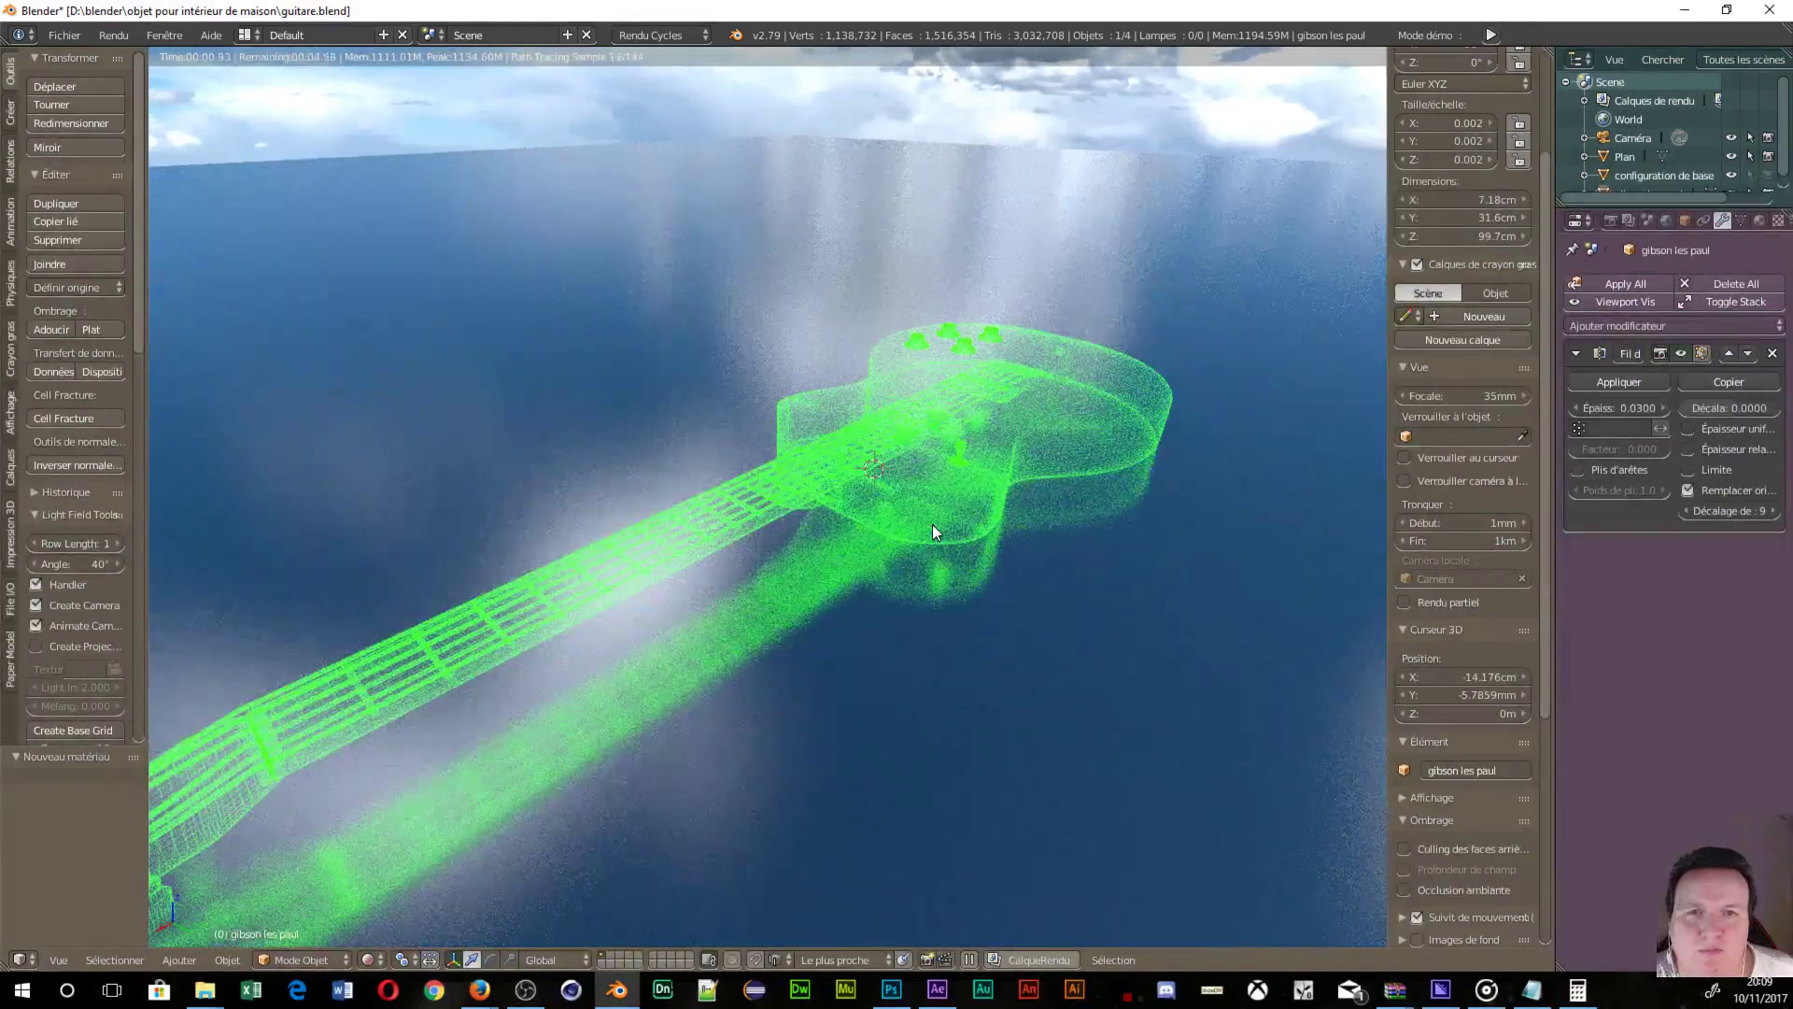
scroll(932, 526, "down", 1)
scroll(932, 524, "up", 2)
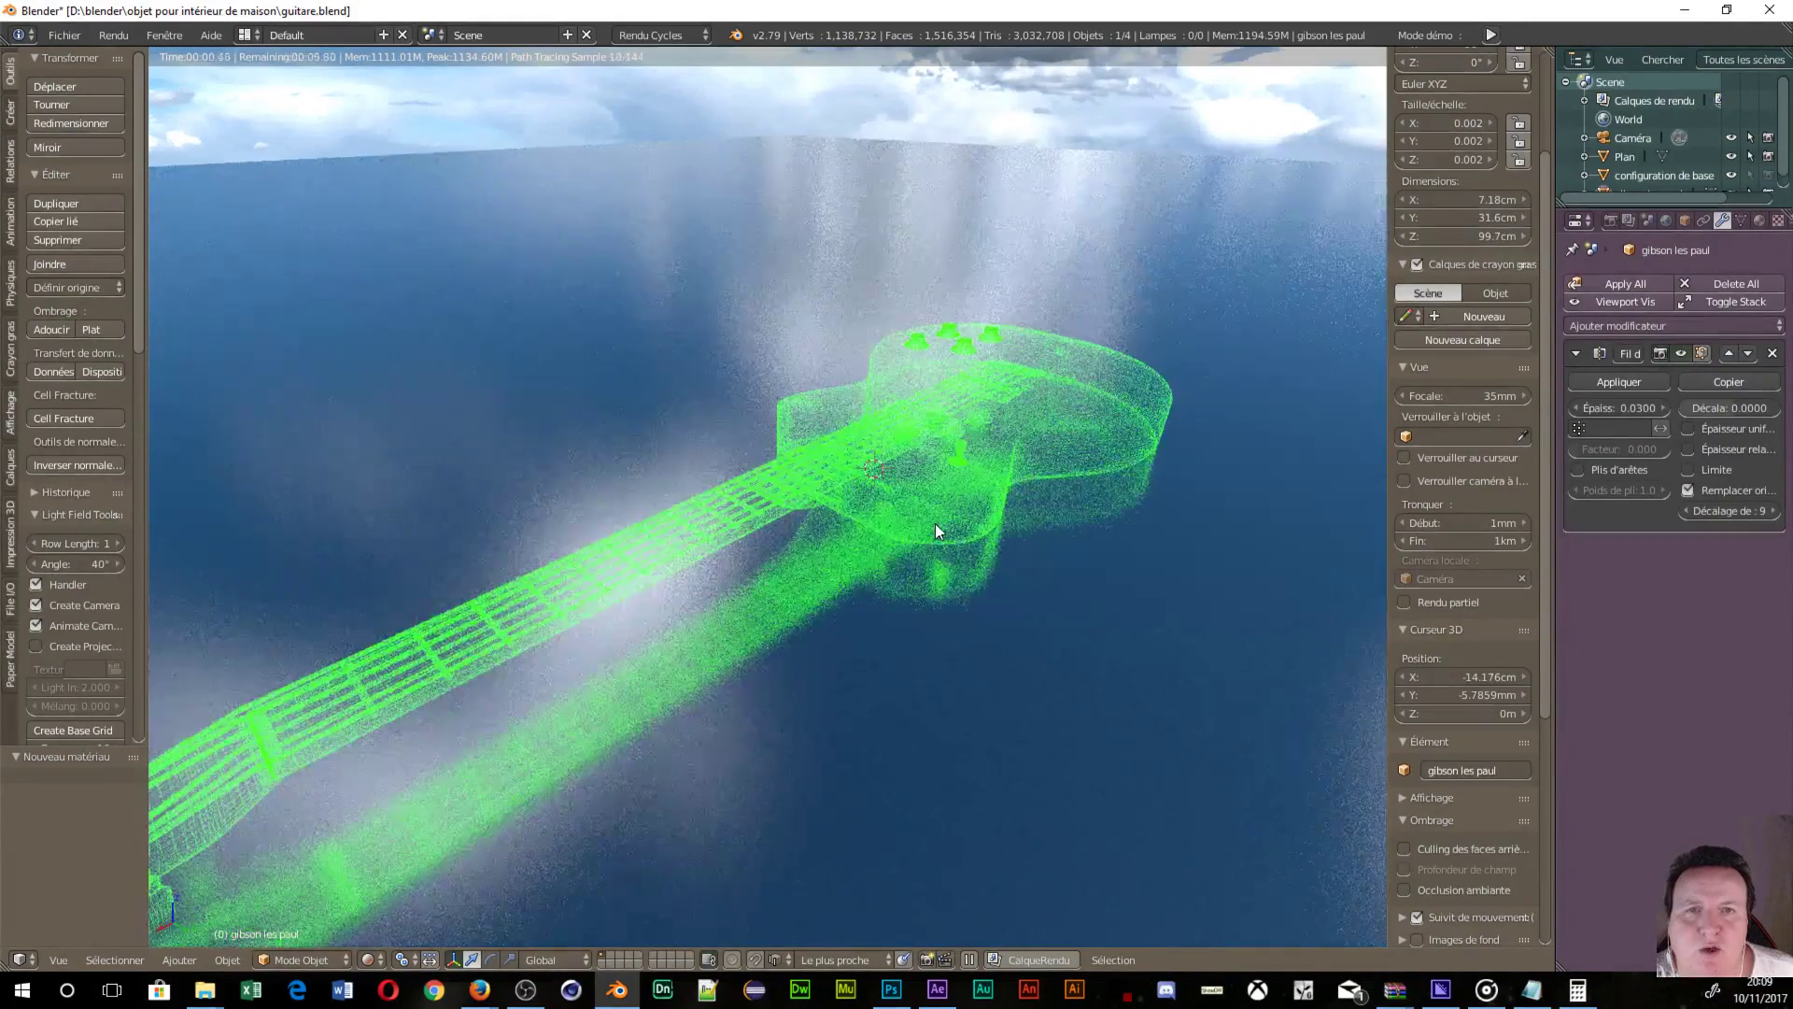
scroll(934, 523, "down", 1)
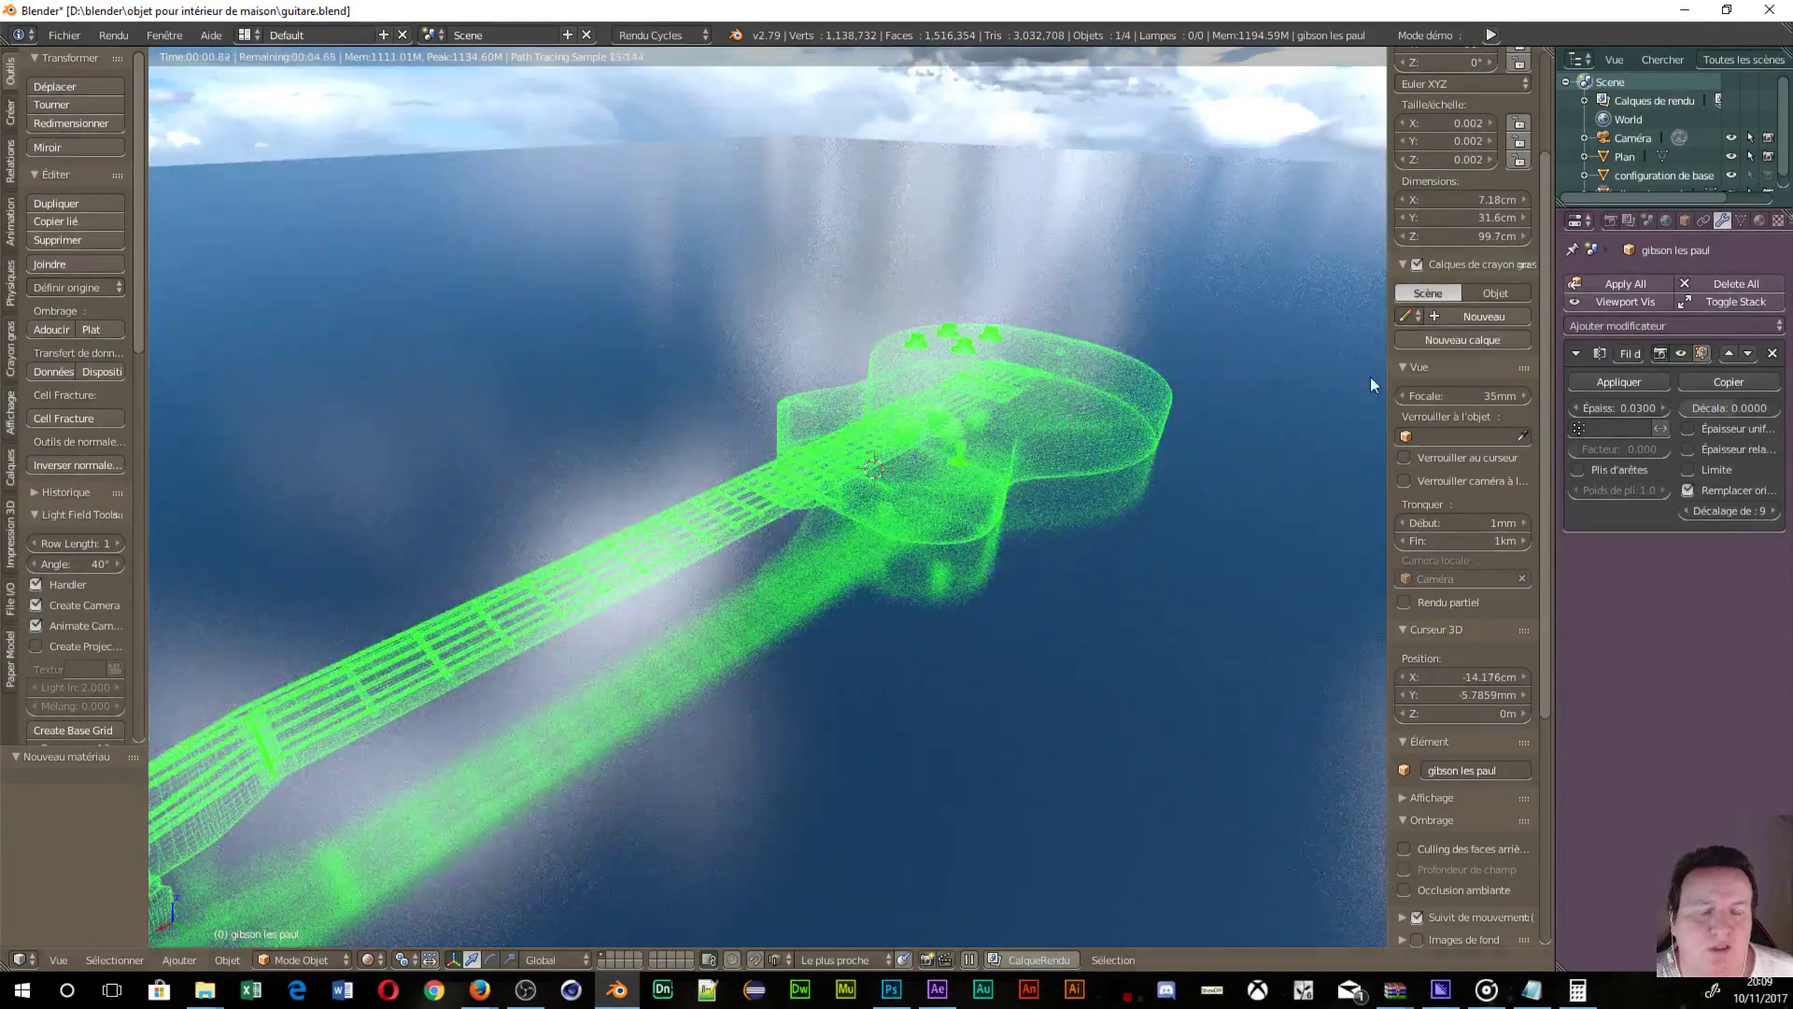
key("shift+z")
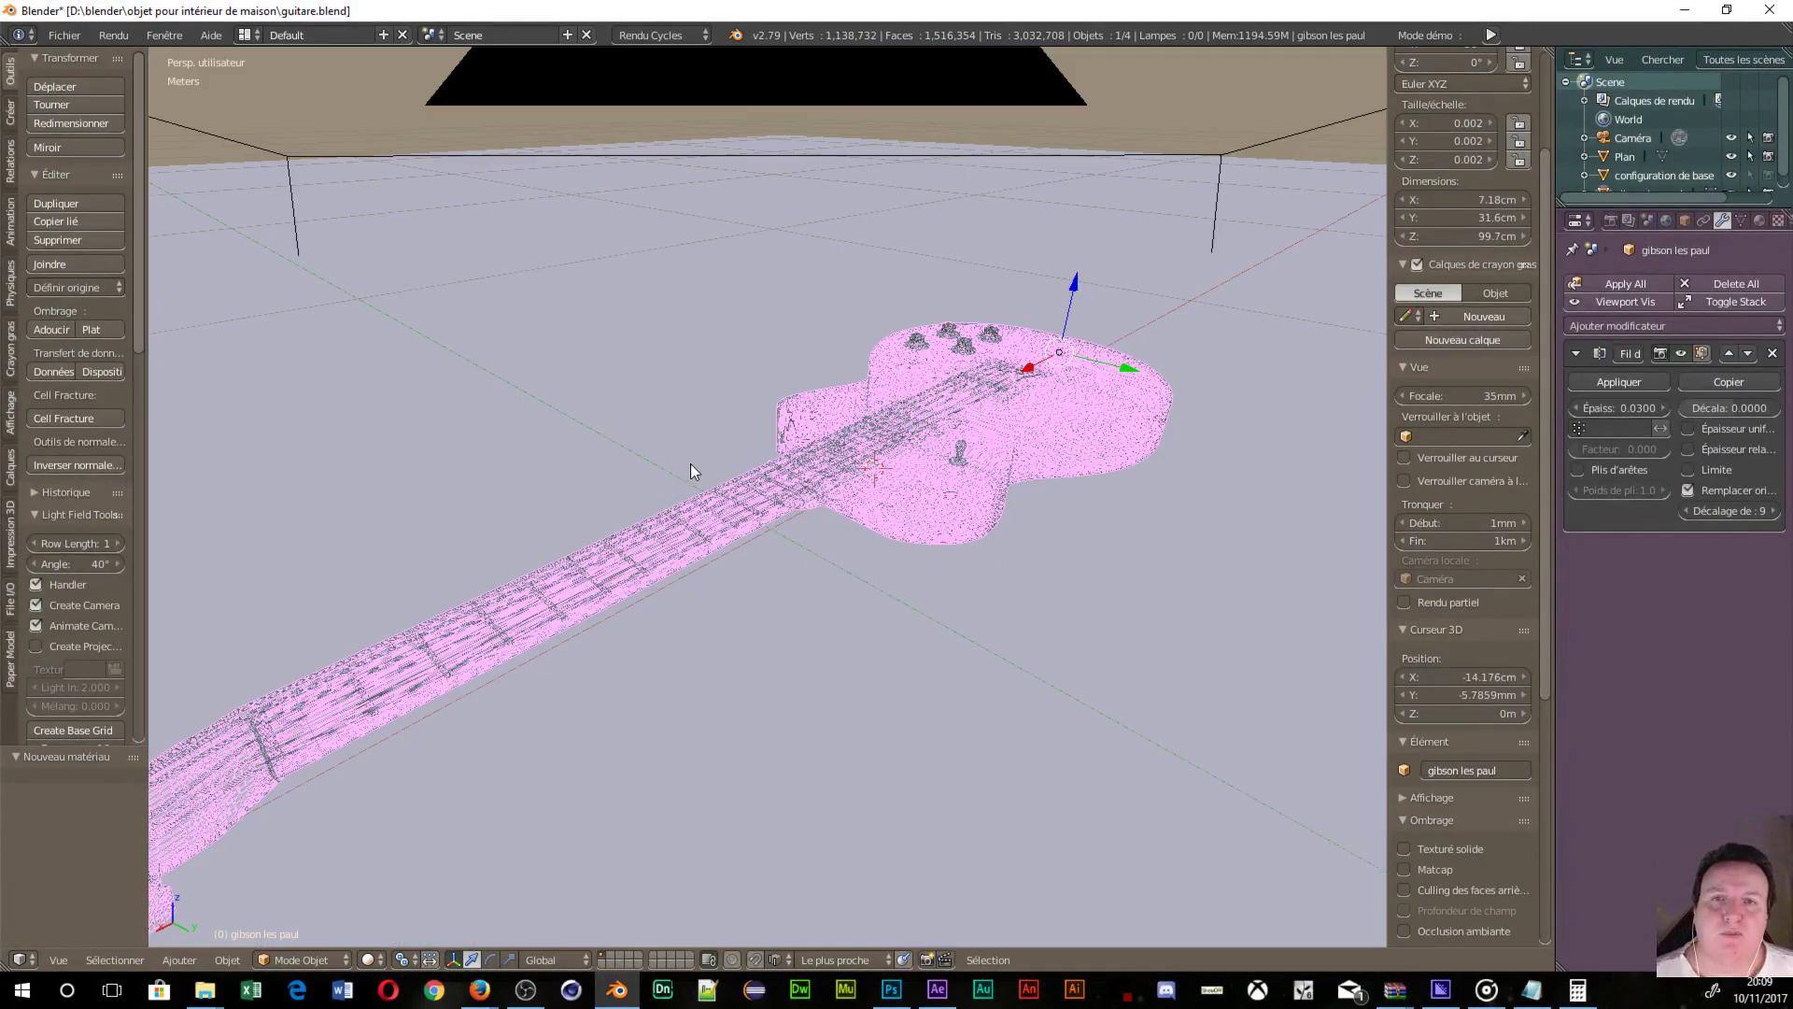
left_click(1612, 221)
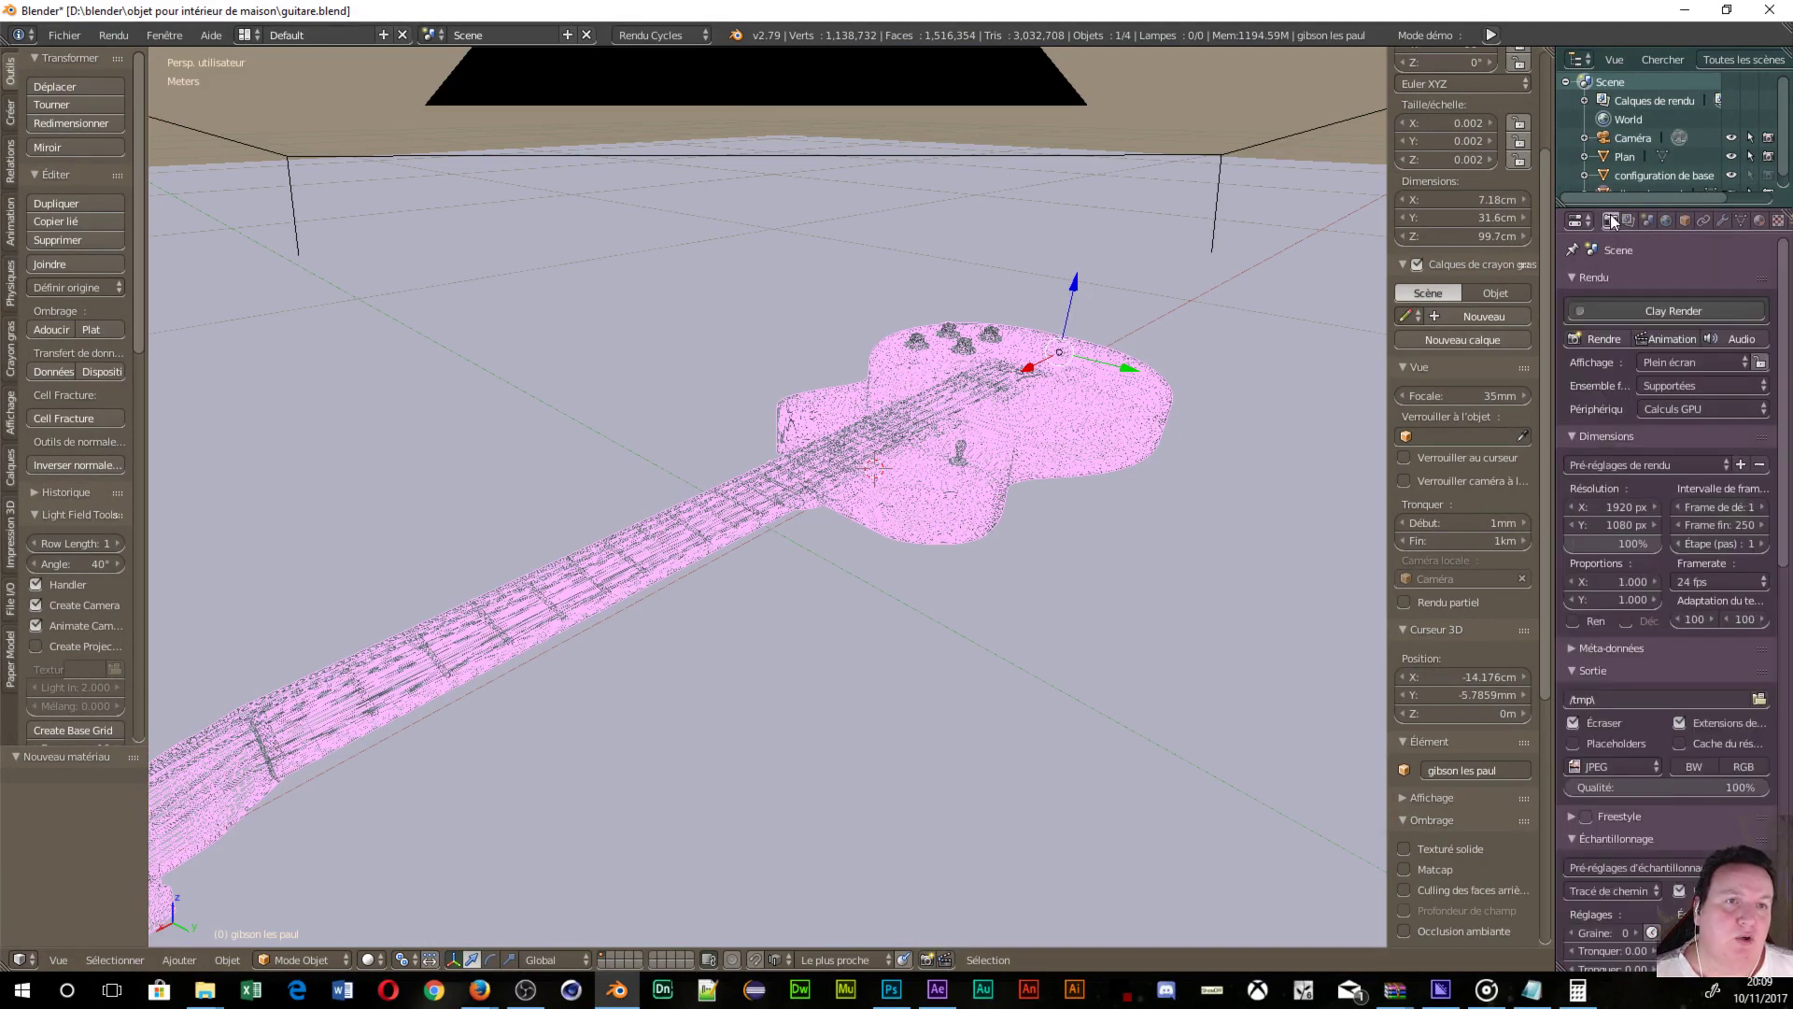
left_click(1597, 339)
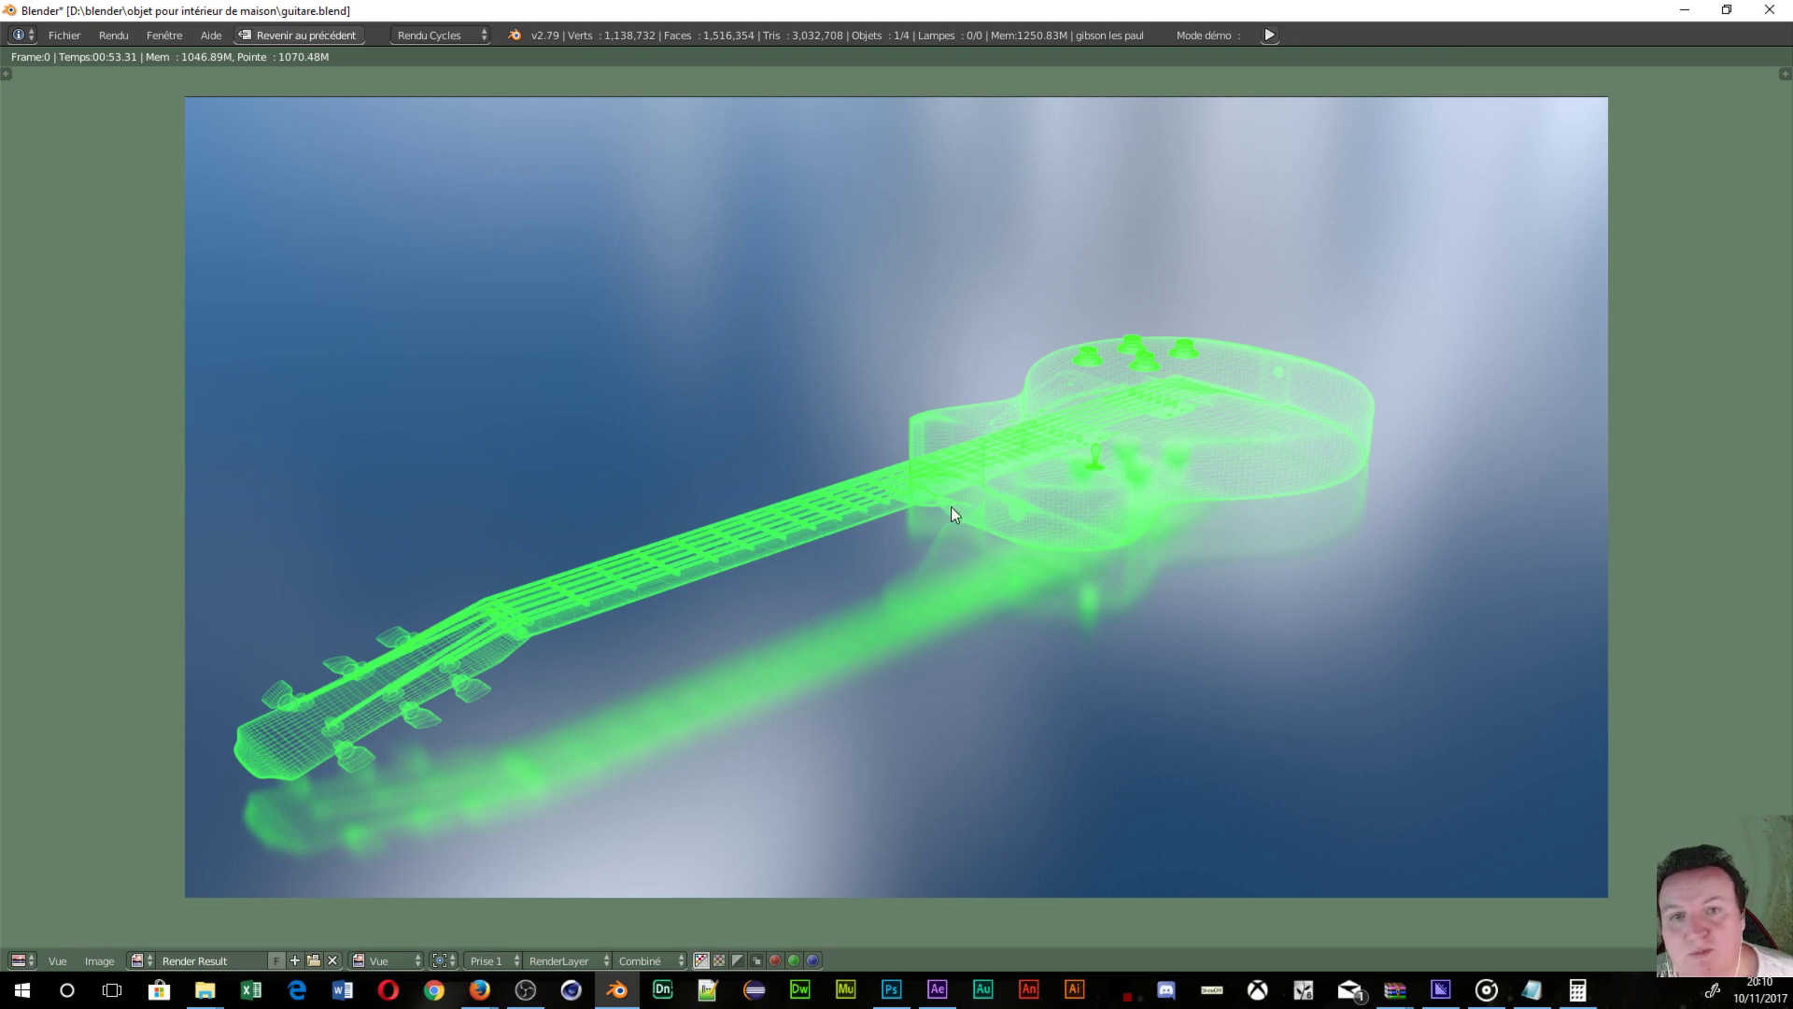
- Save the wireframe-only render as "rendu fil de fer.jpg" in D:\miniature
left_click(99, 961)
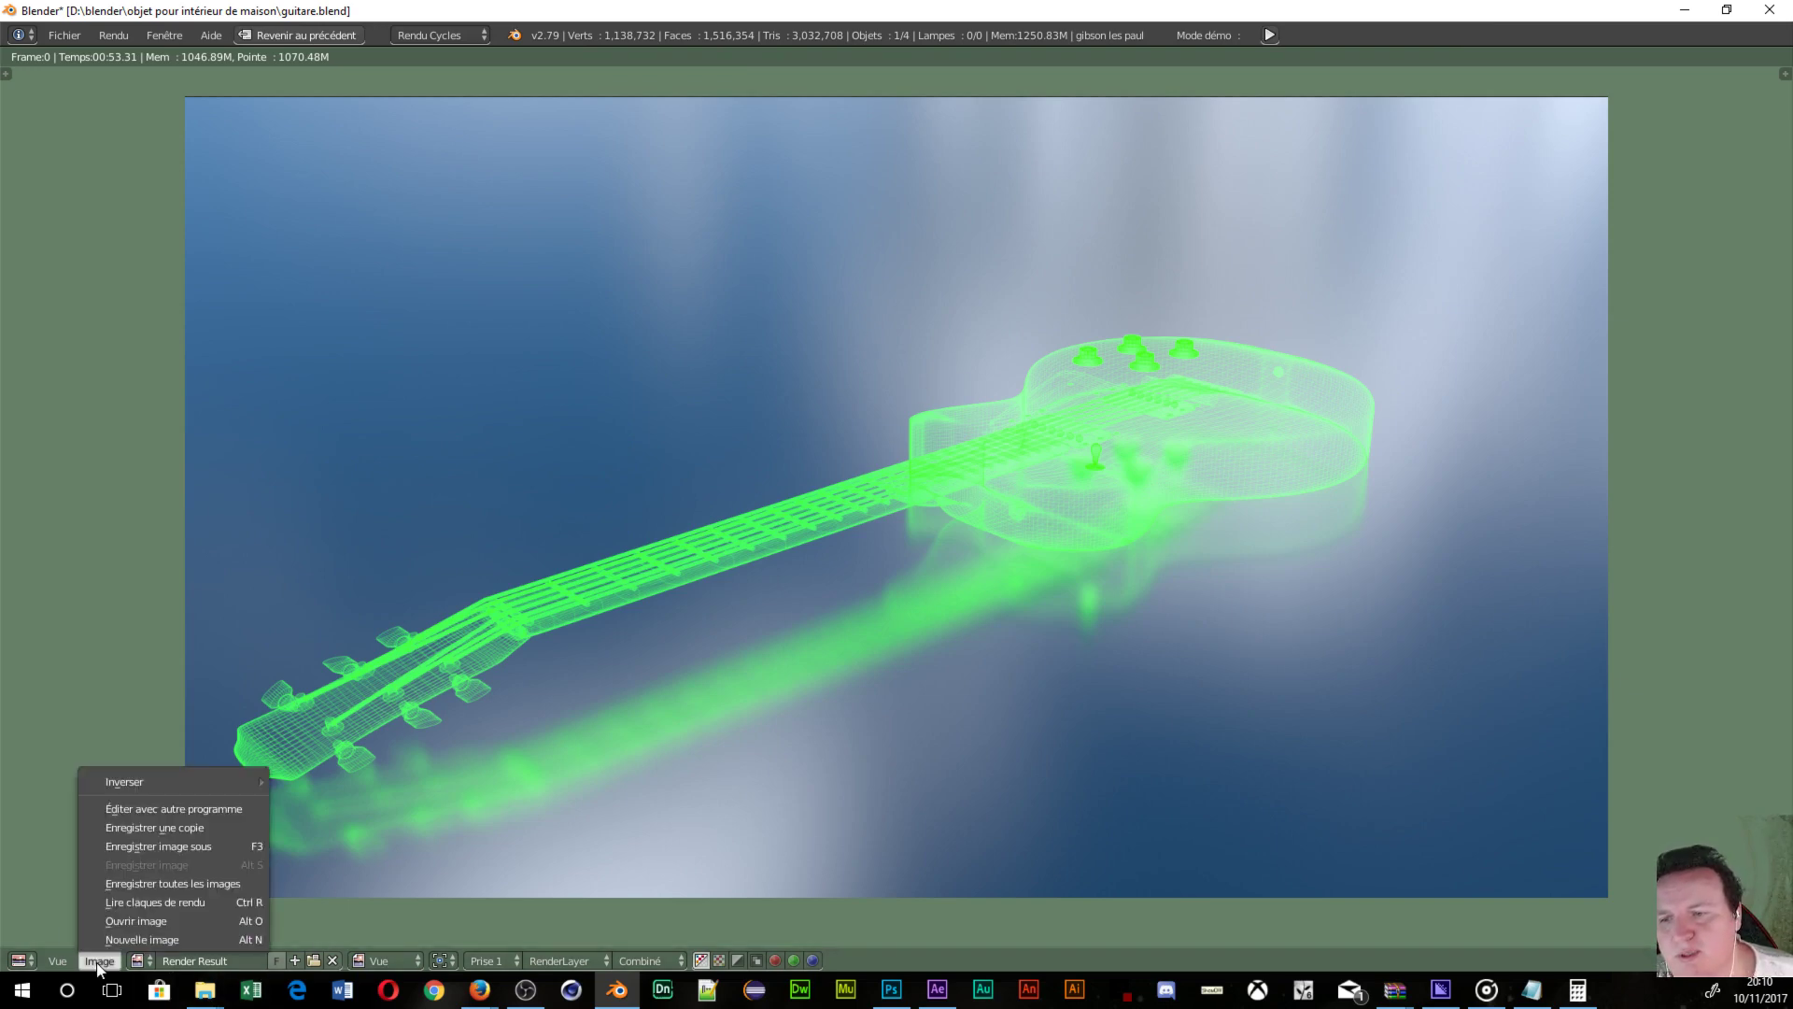
left_click(185, 845)
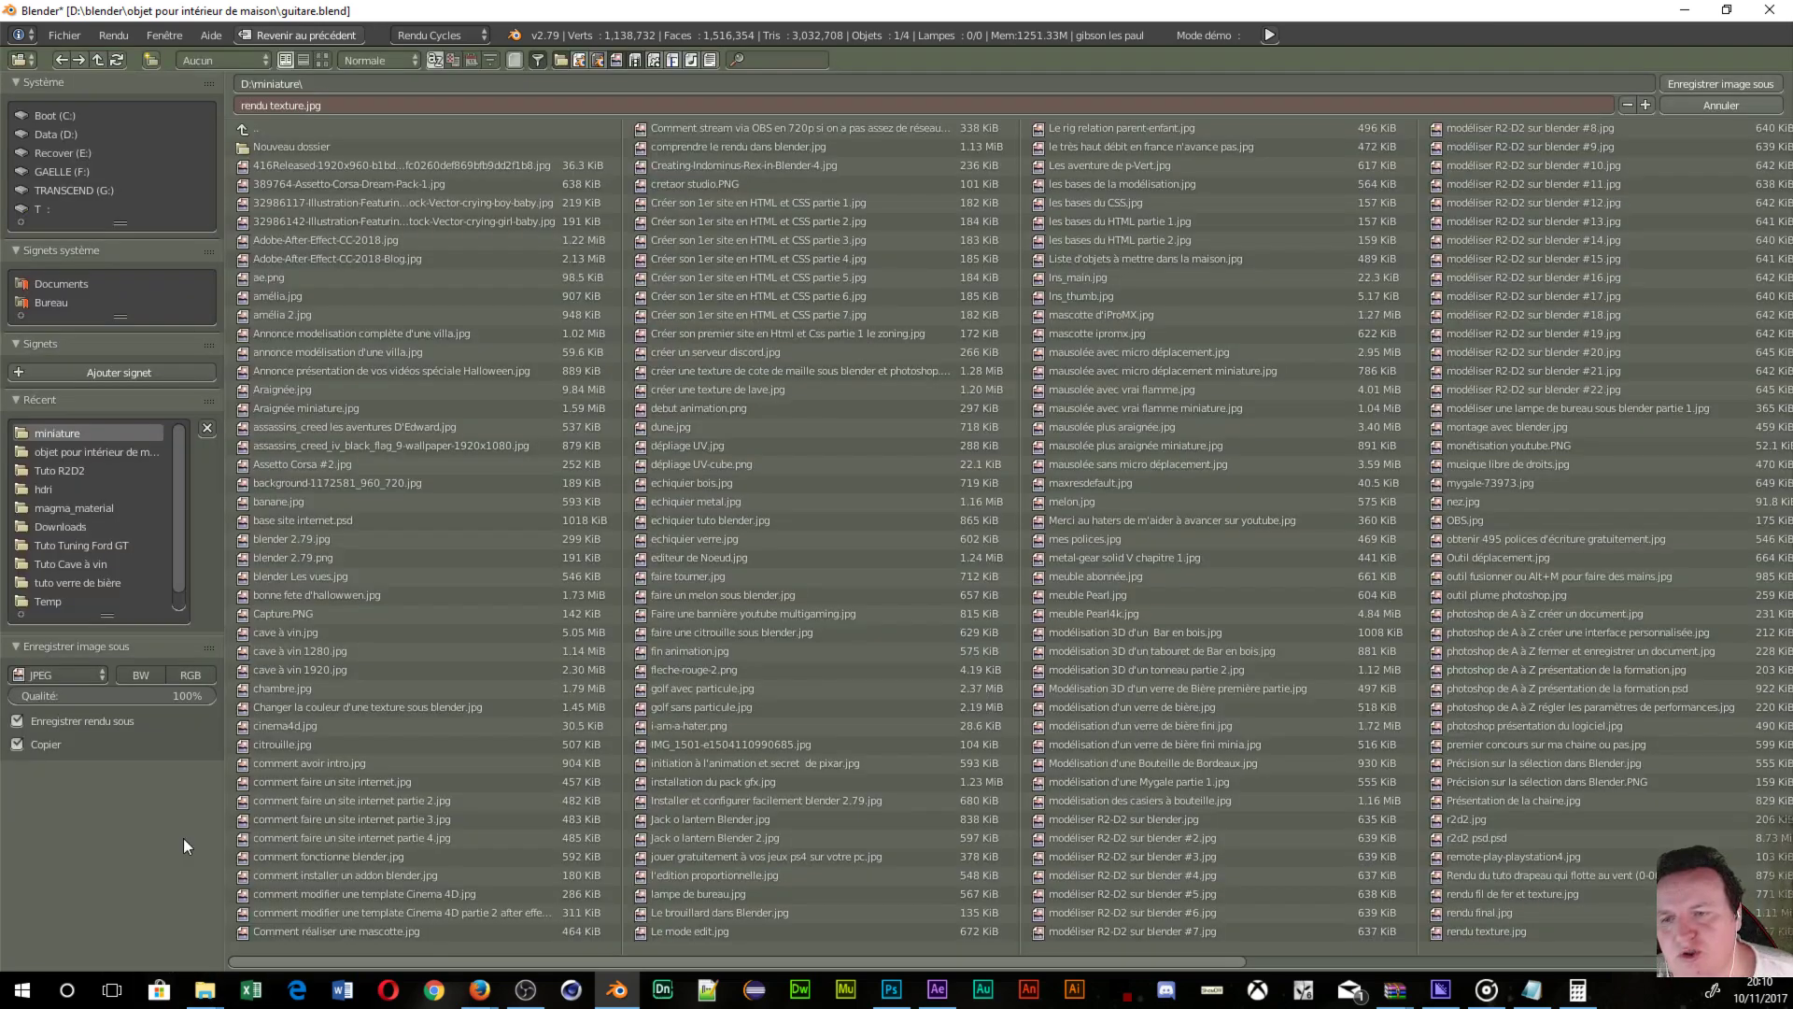
left_click(280, 108)
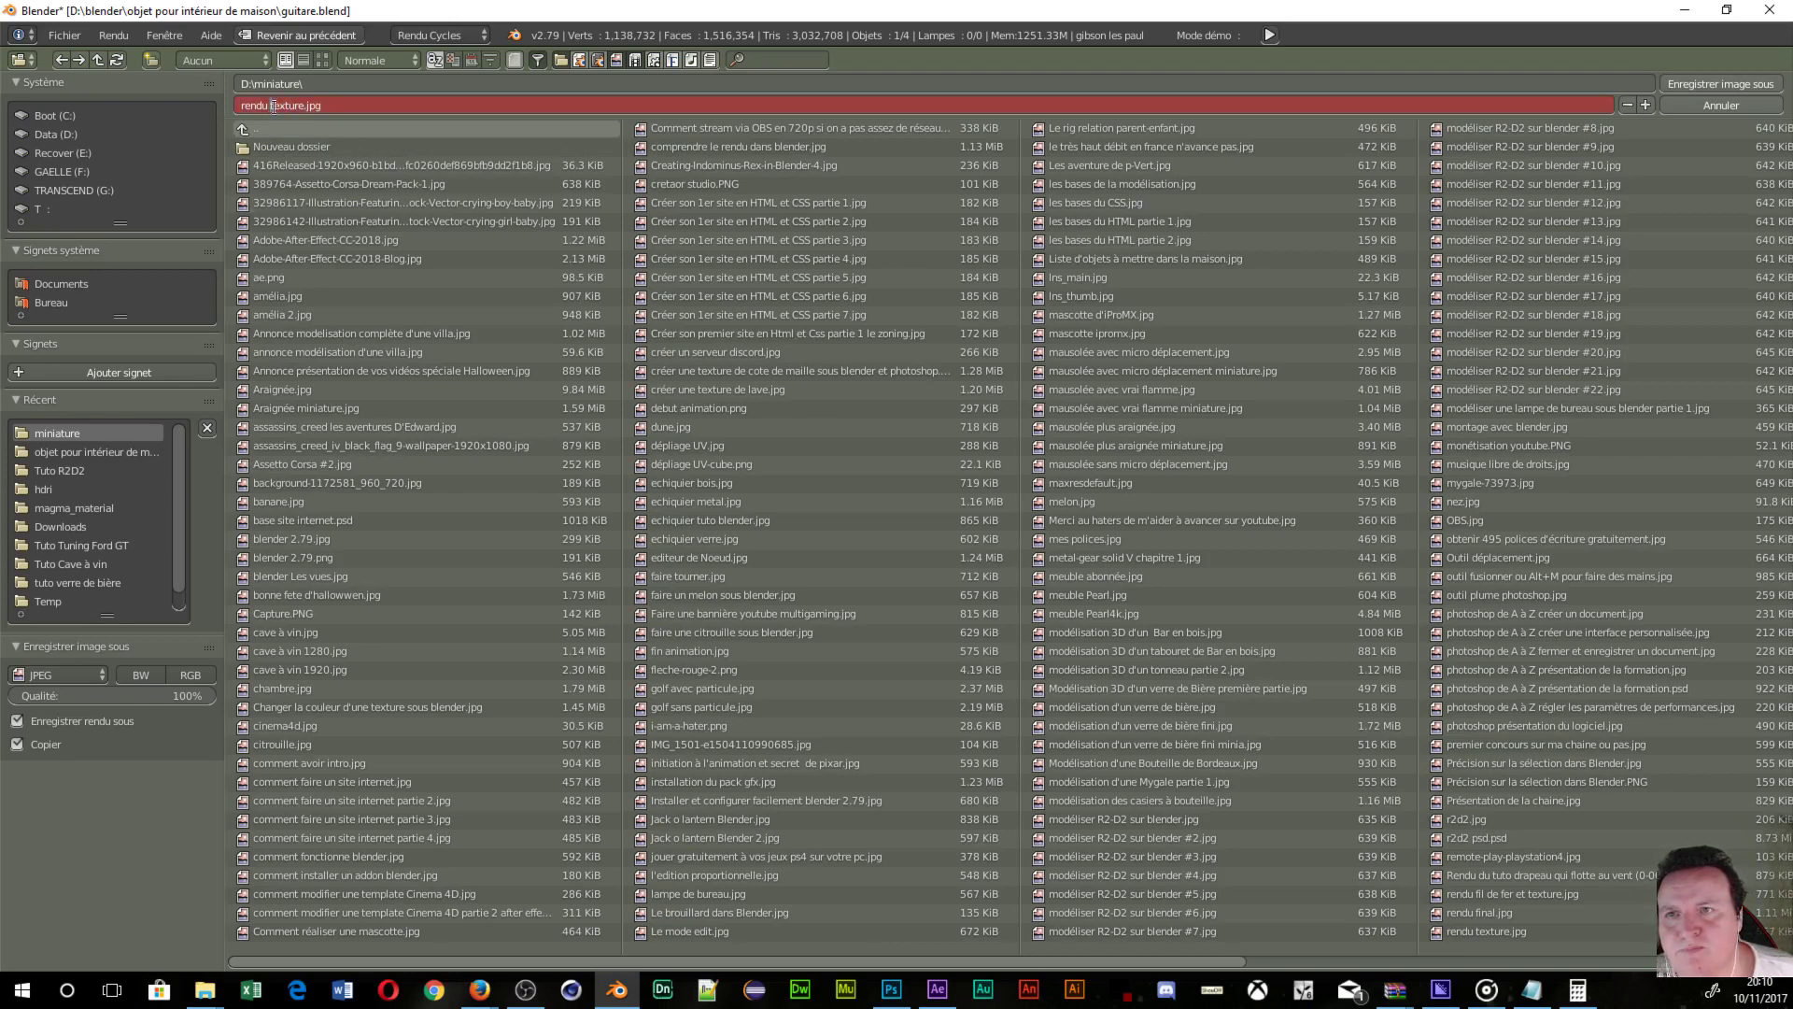
left_click_drag(272, 105, 302, 106)
type("fil d")
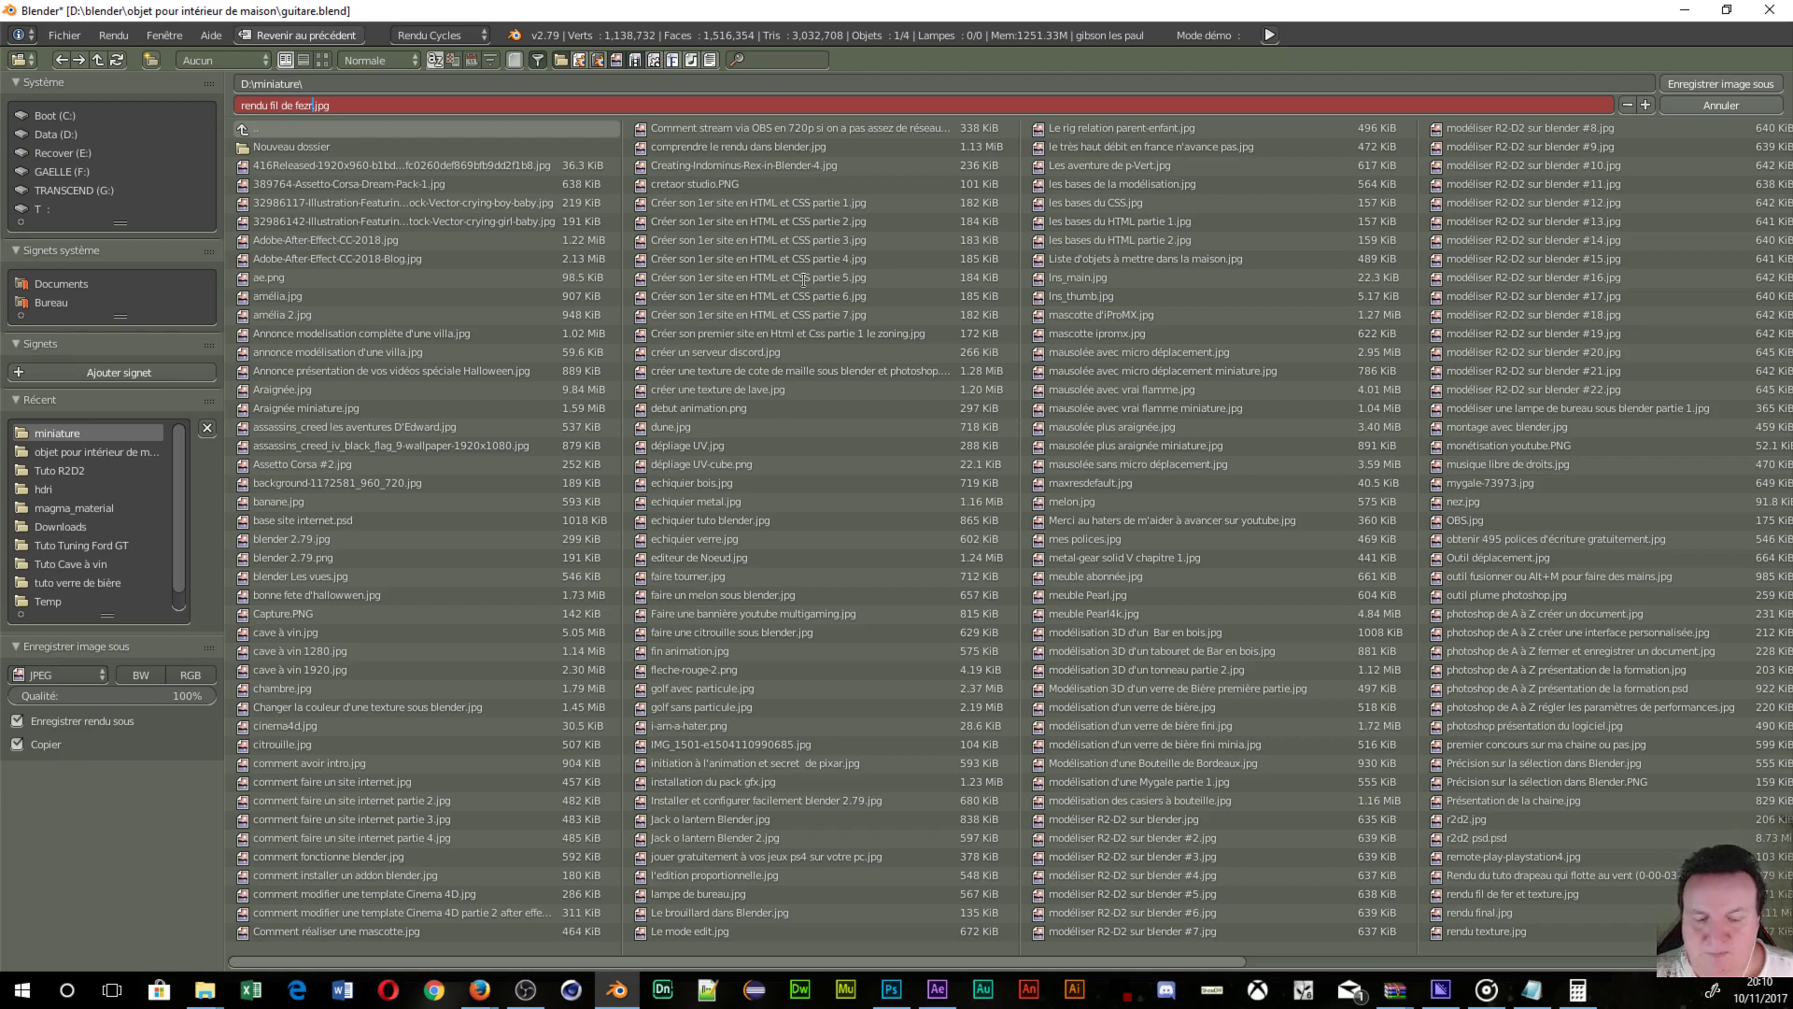
type("e fer")
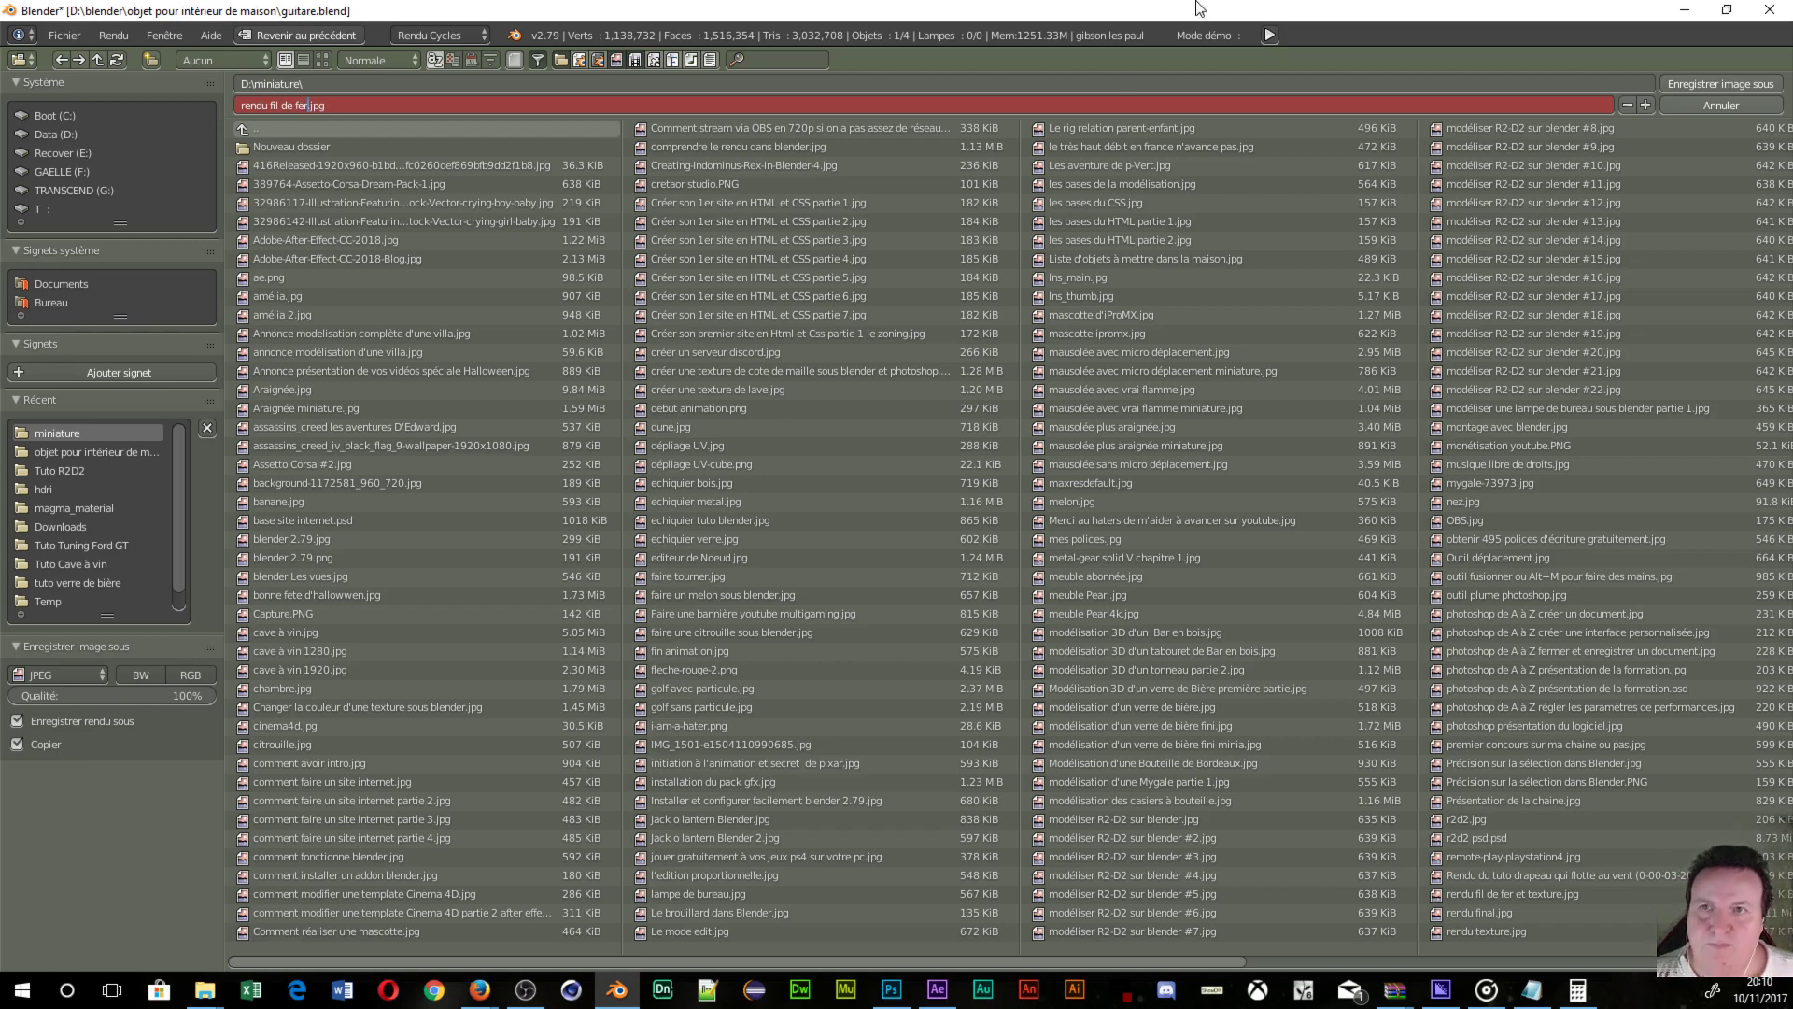
left_click(1730, 83)
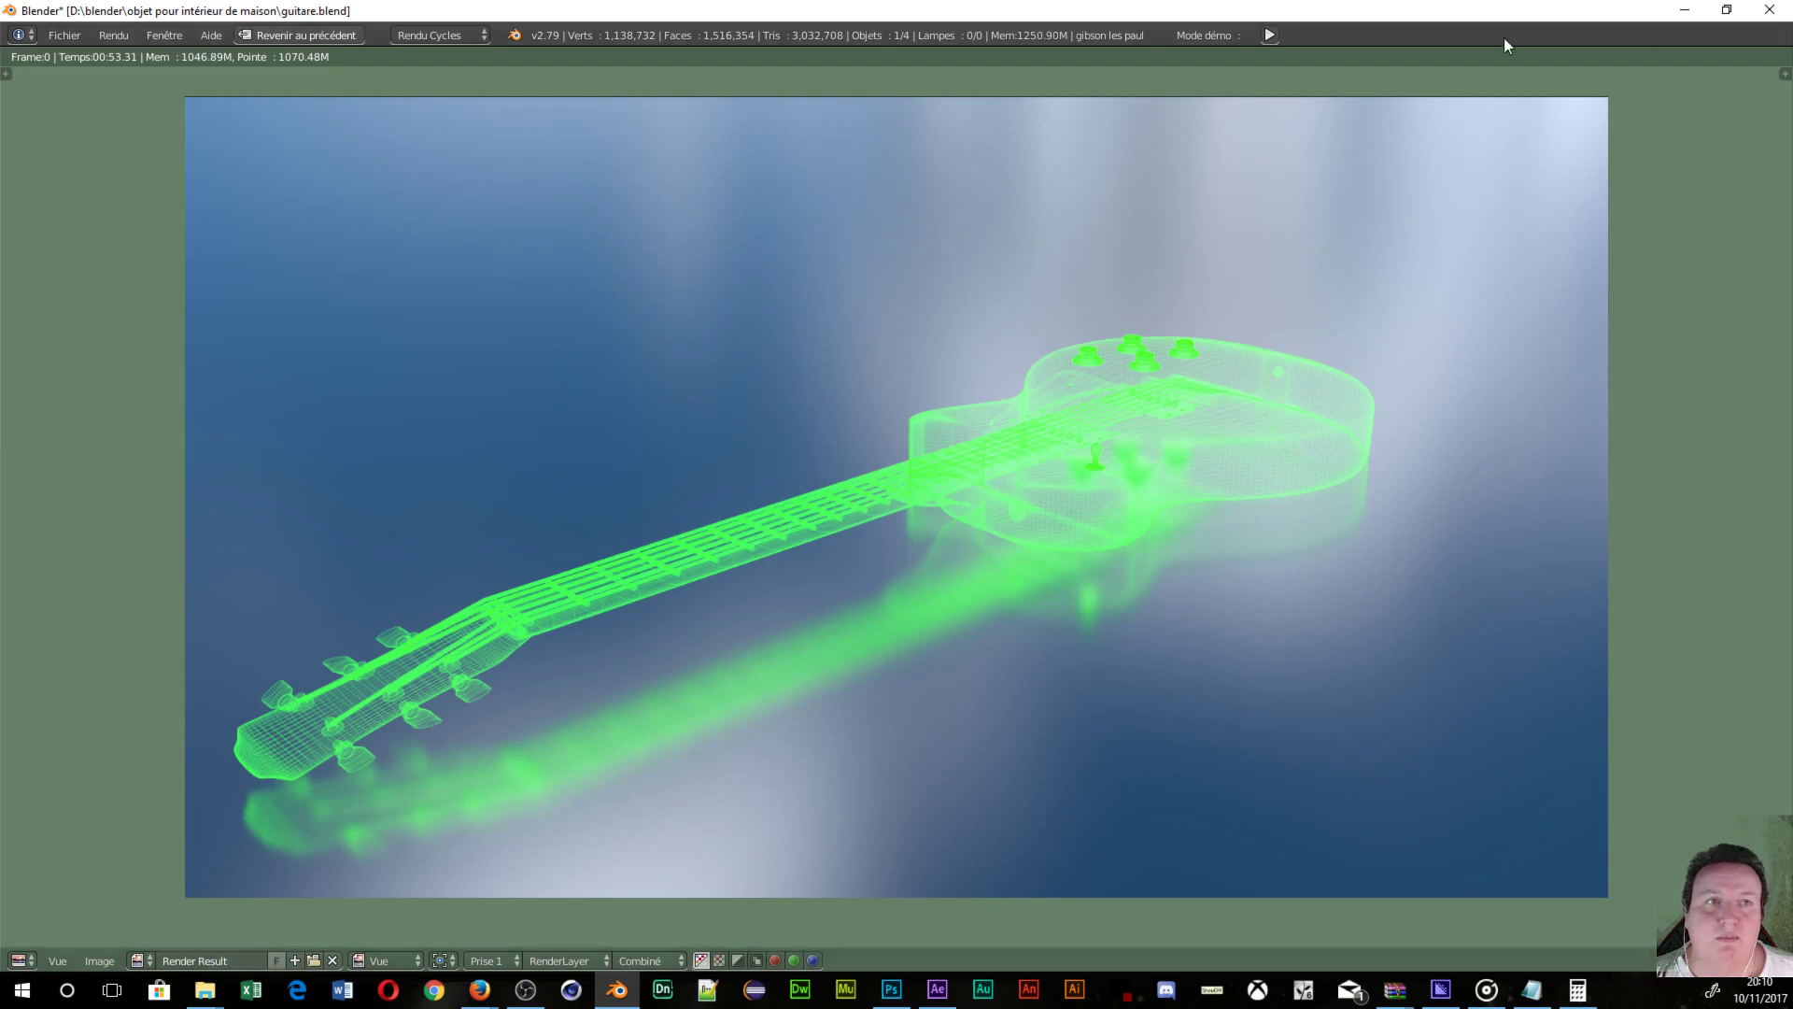
- Quit Blender without saving the scene changes and switch to Photoshop
left_click(1770, 9)
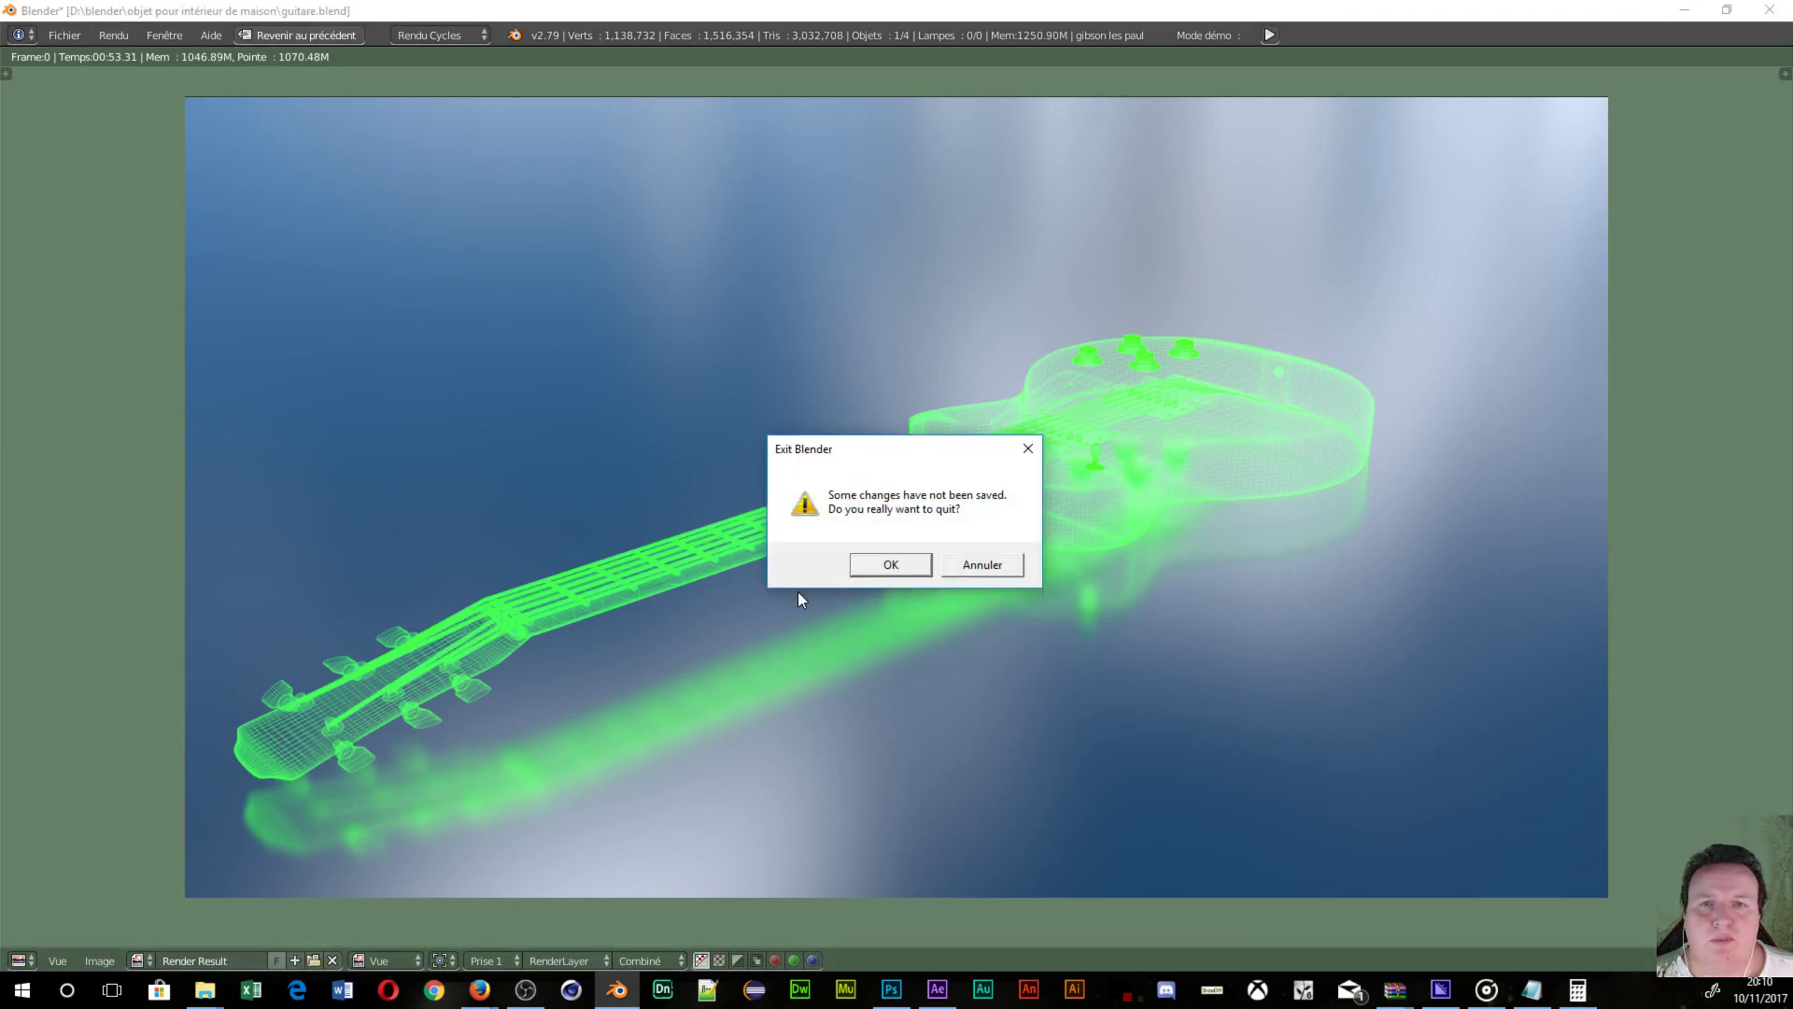
left_click(861, 568)
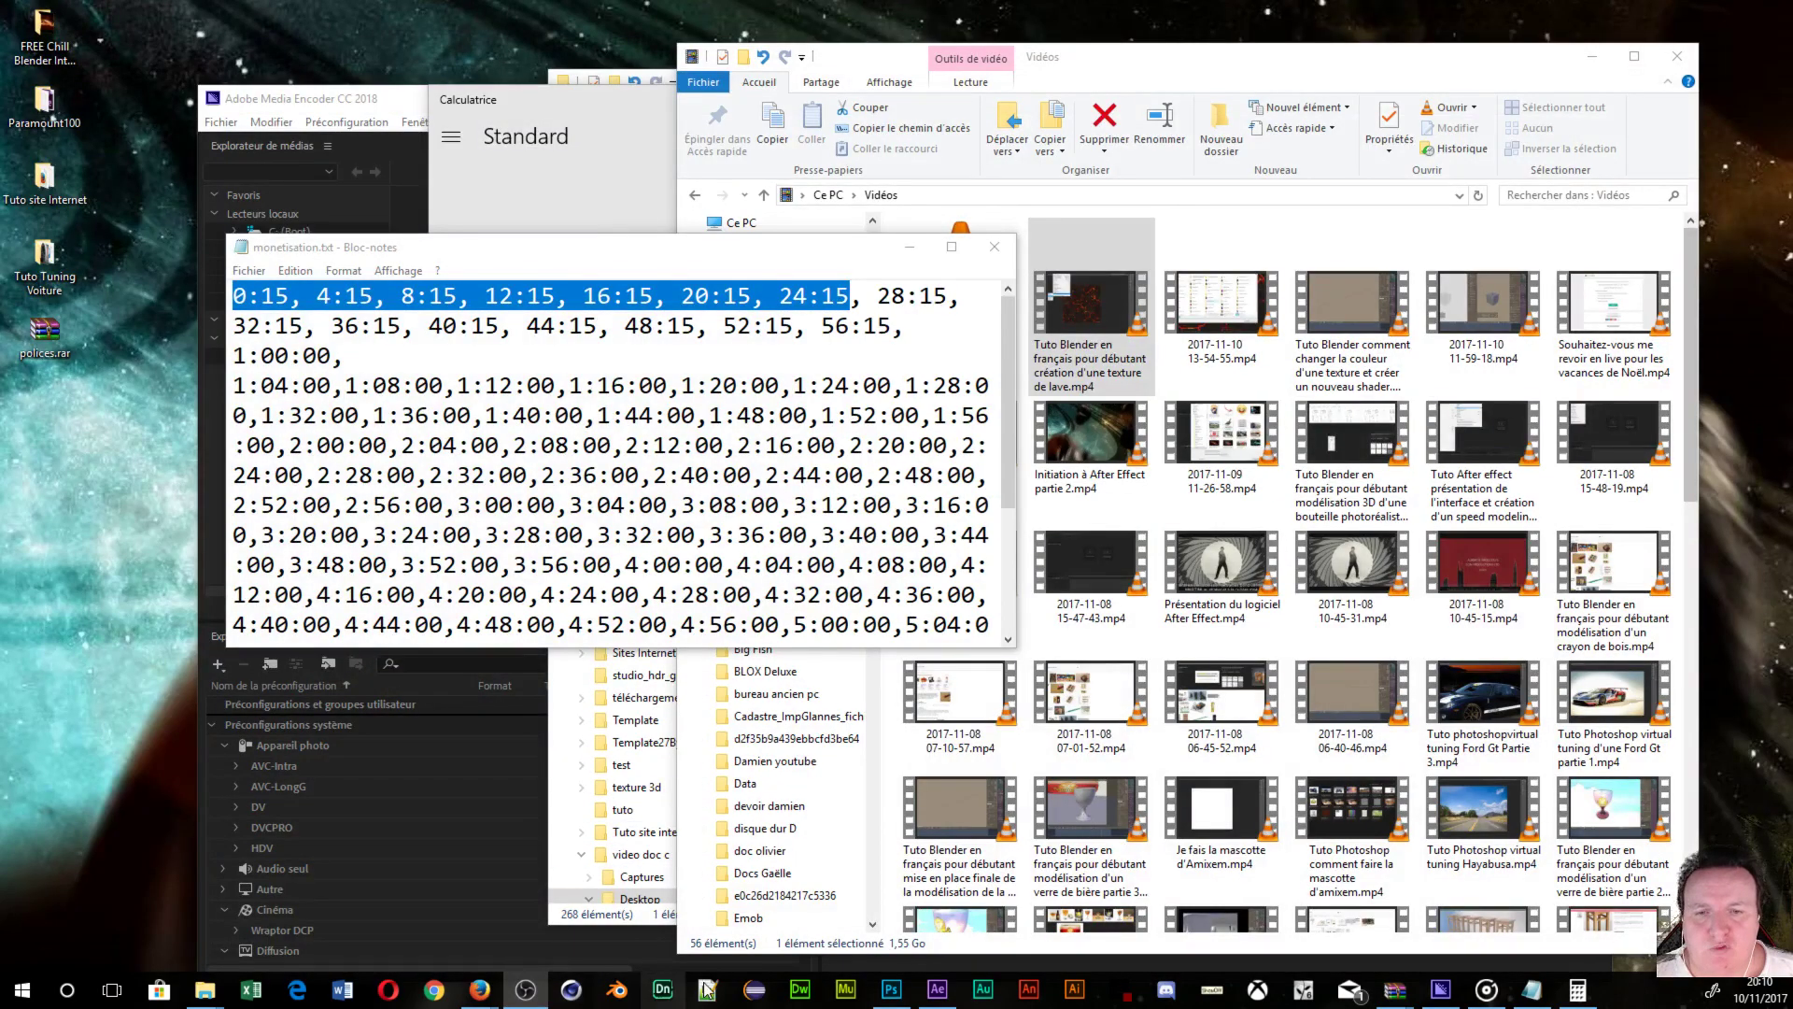
left_click(891, 990)
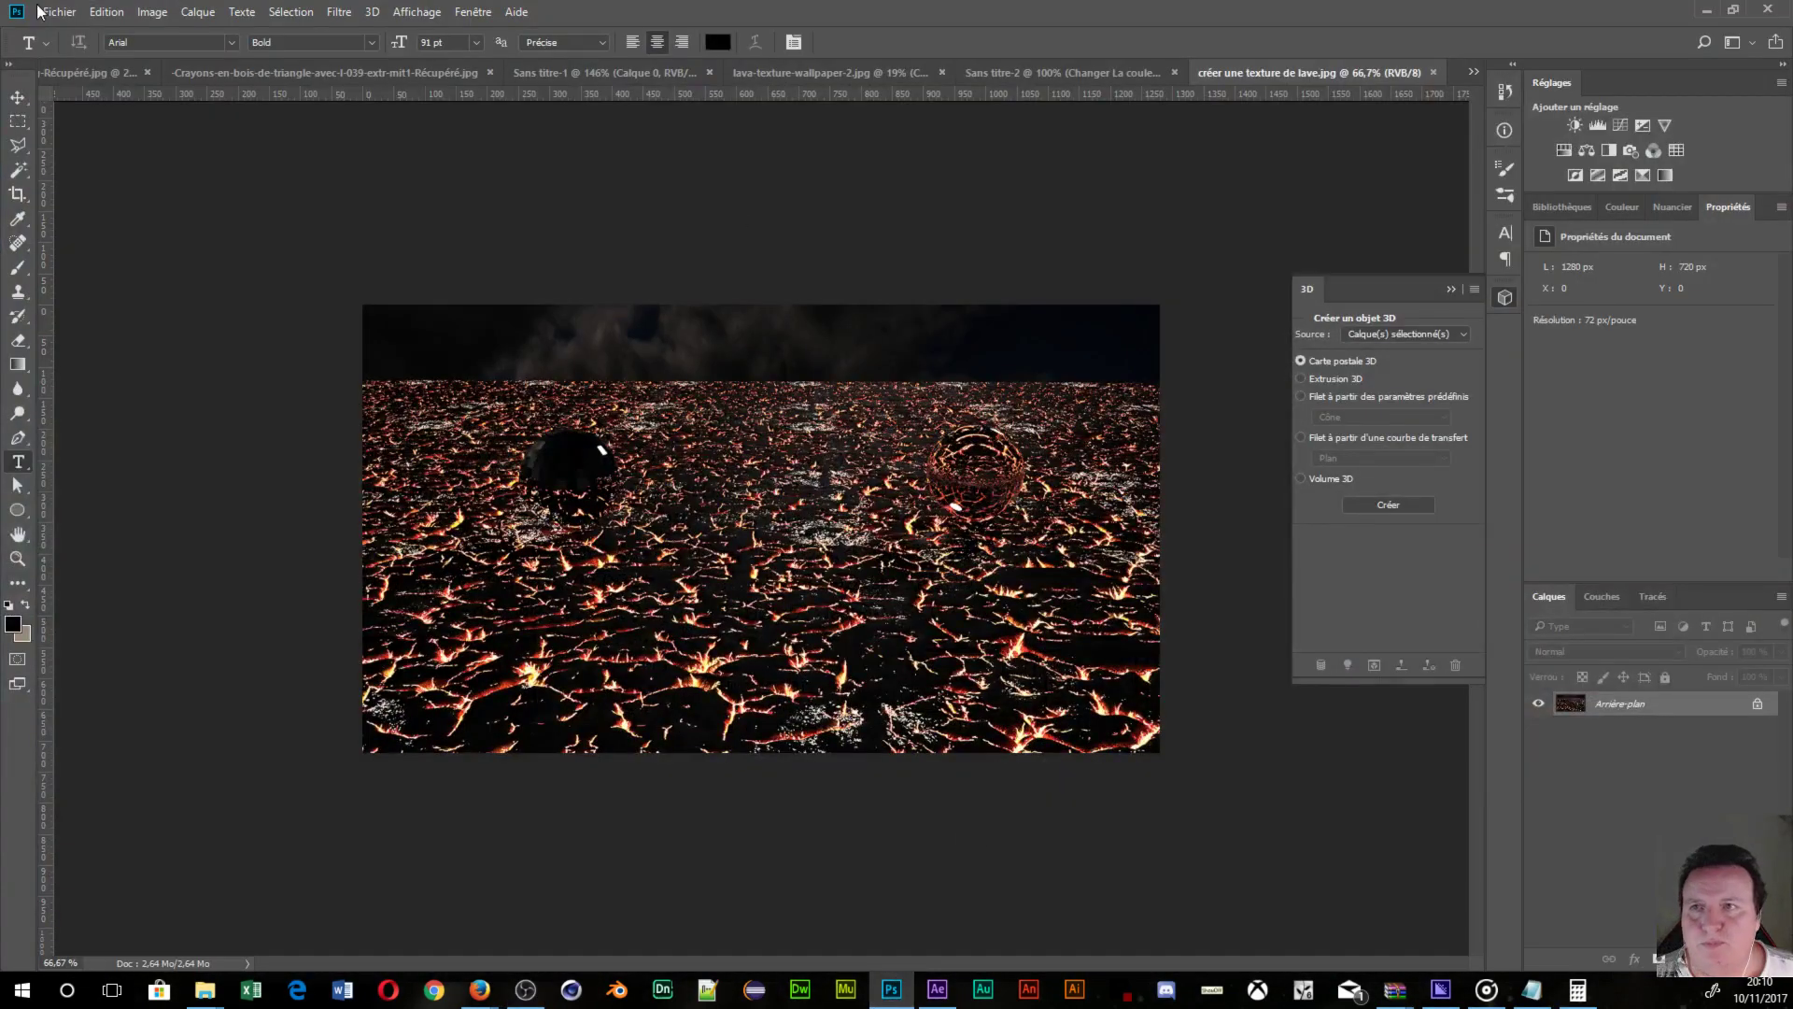
scroll(754, 624, "up", 2, "alt")
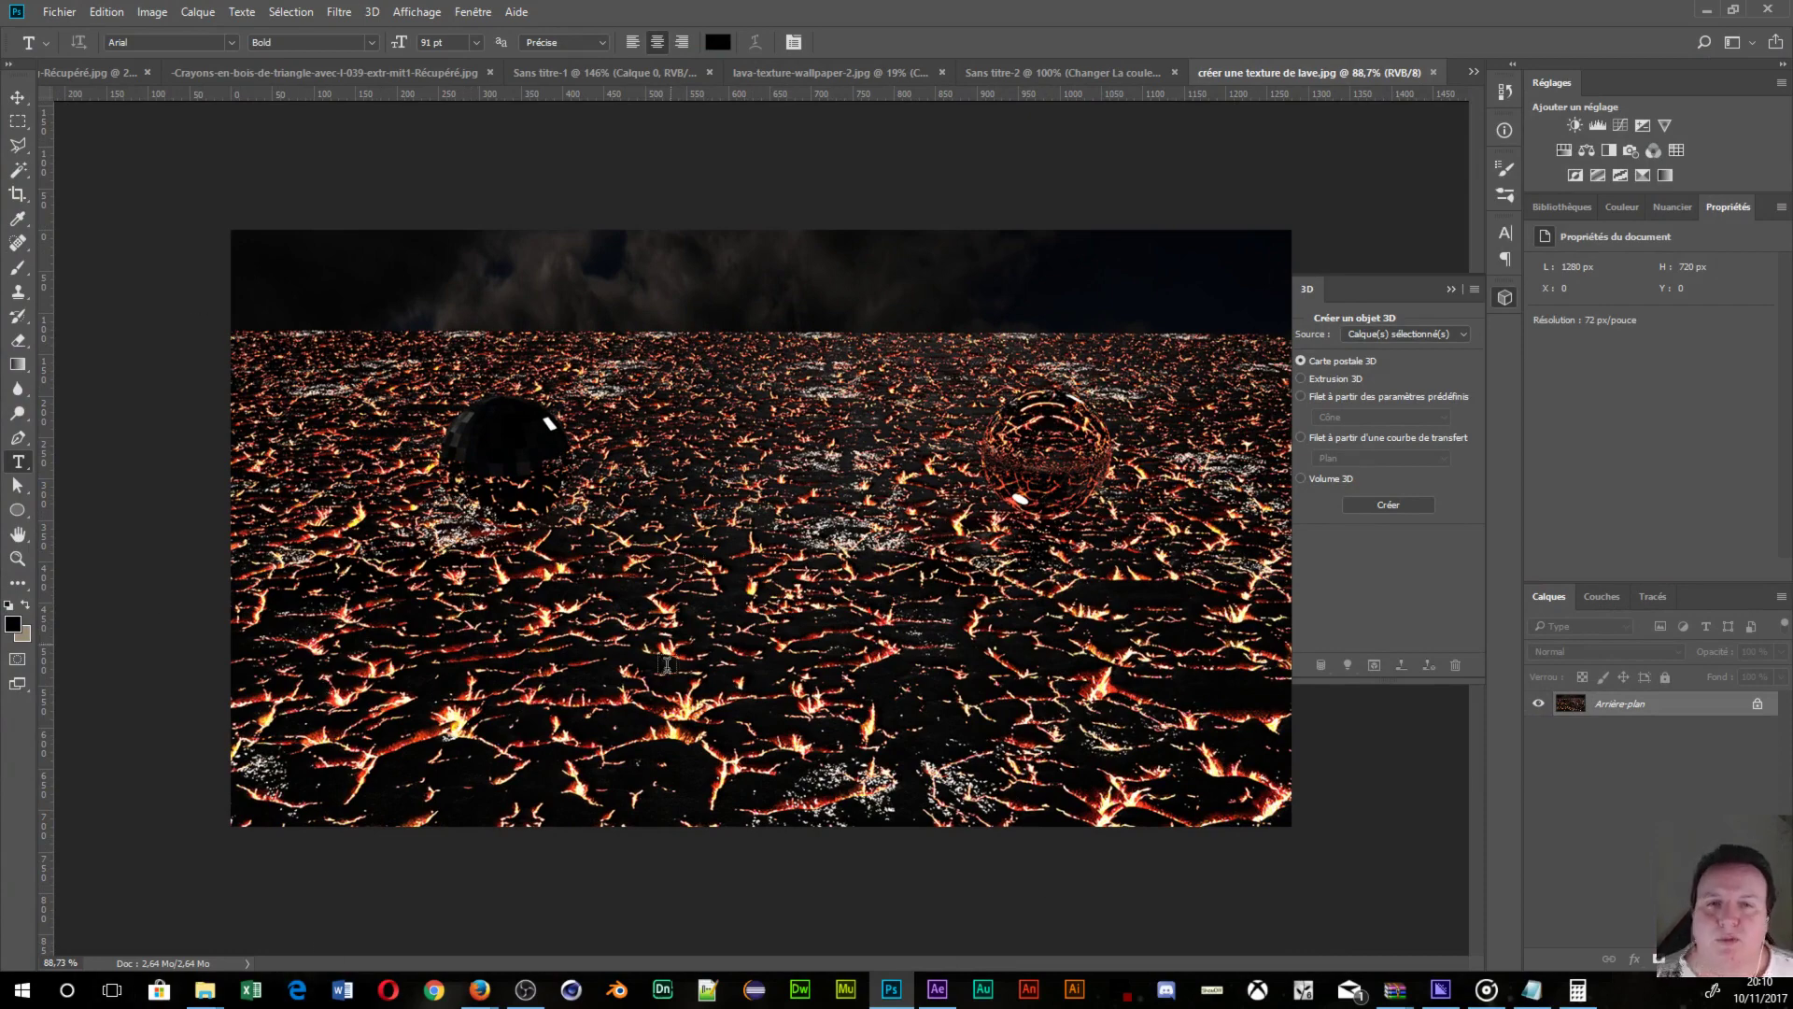
scroll(703, 705, "up", 2, "alt")
scroll(702, 706, "down", 2, "alt")
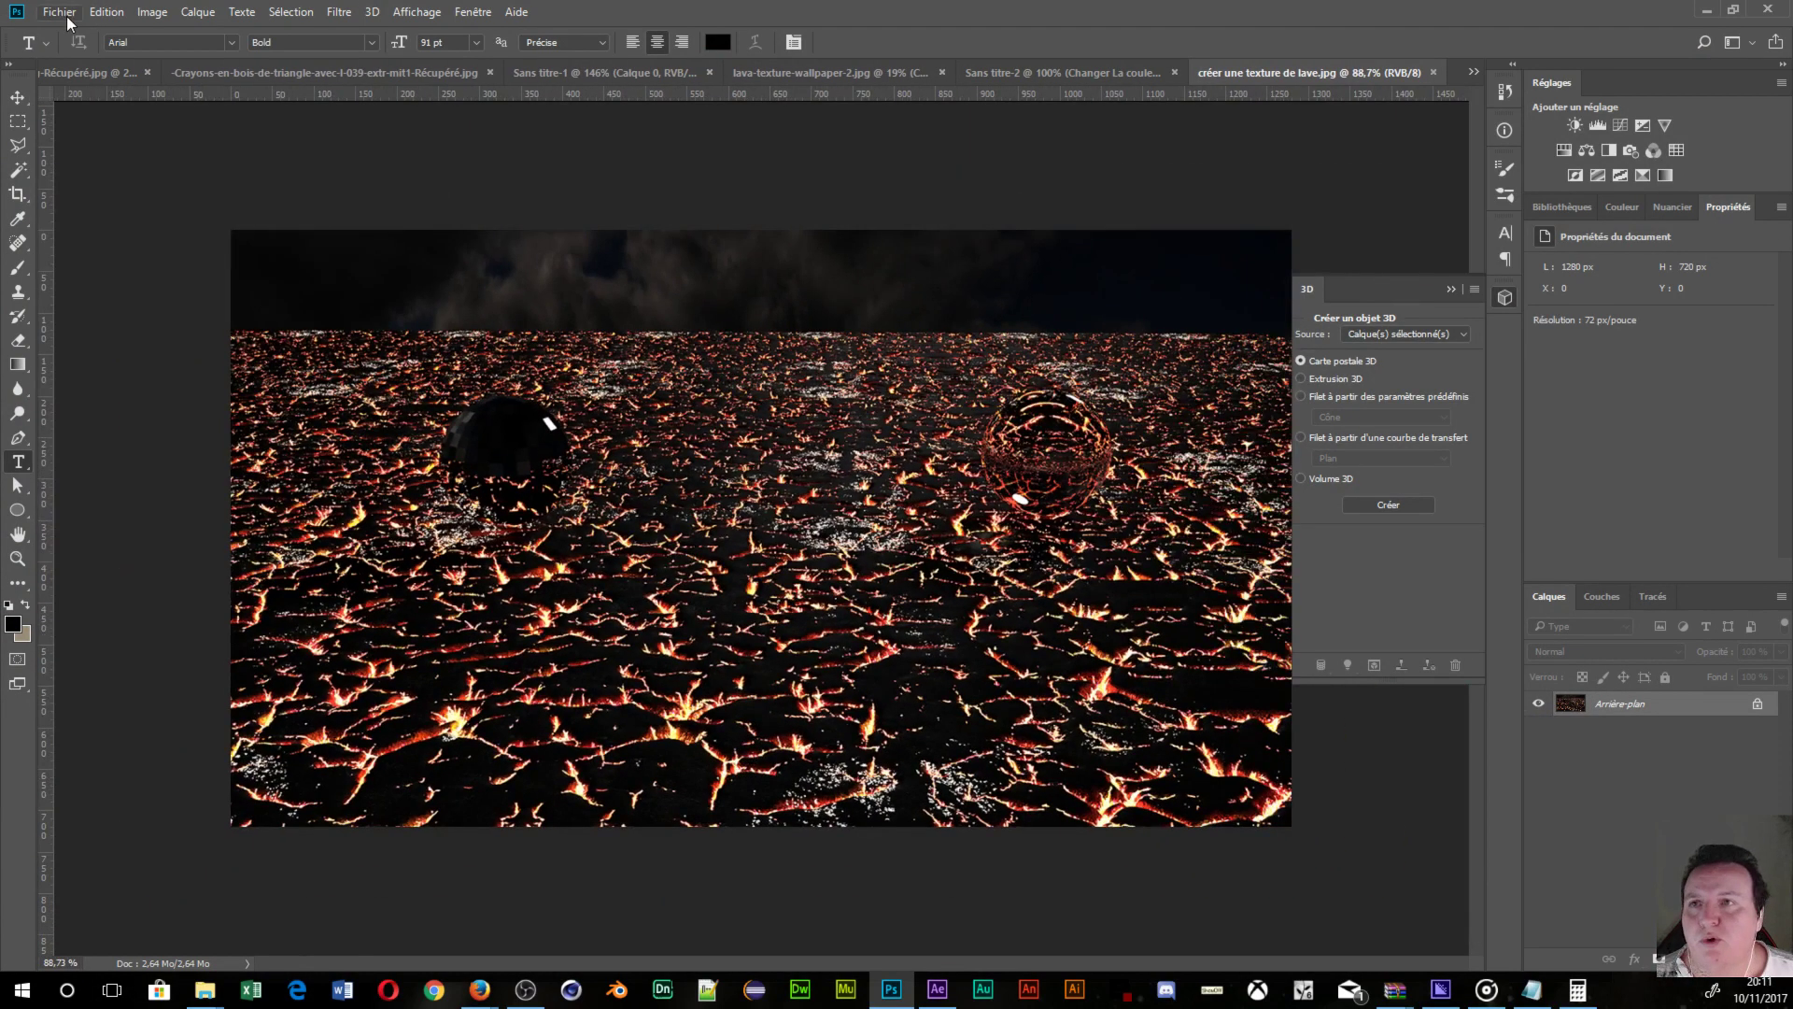
- Open "rendu texture.jpg" from D:\miniature and collapse the 3D panel covering the image
left_click(65, 14)
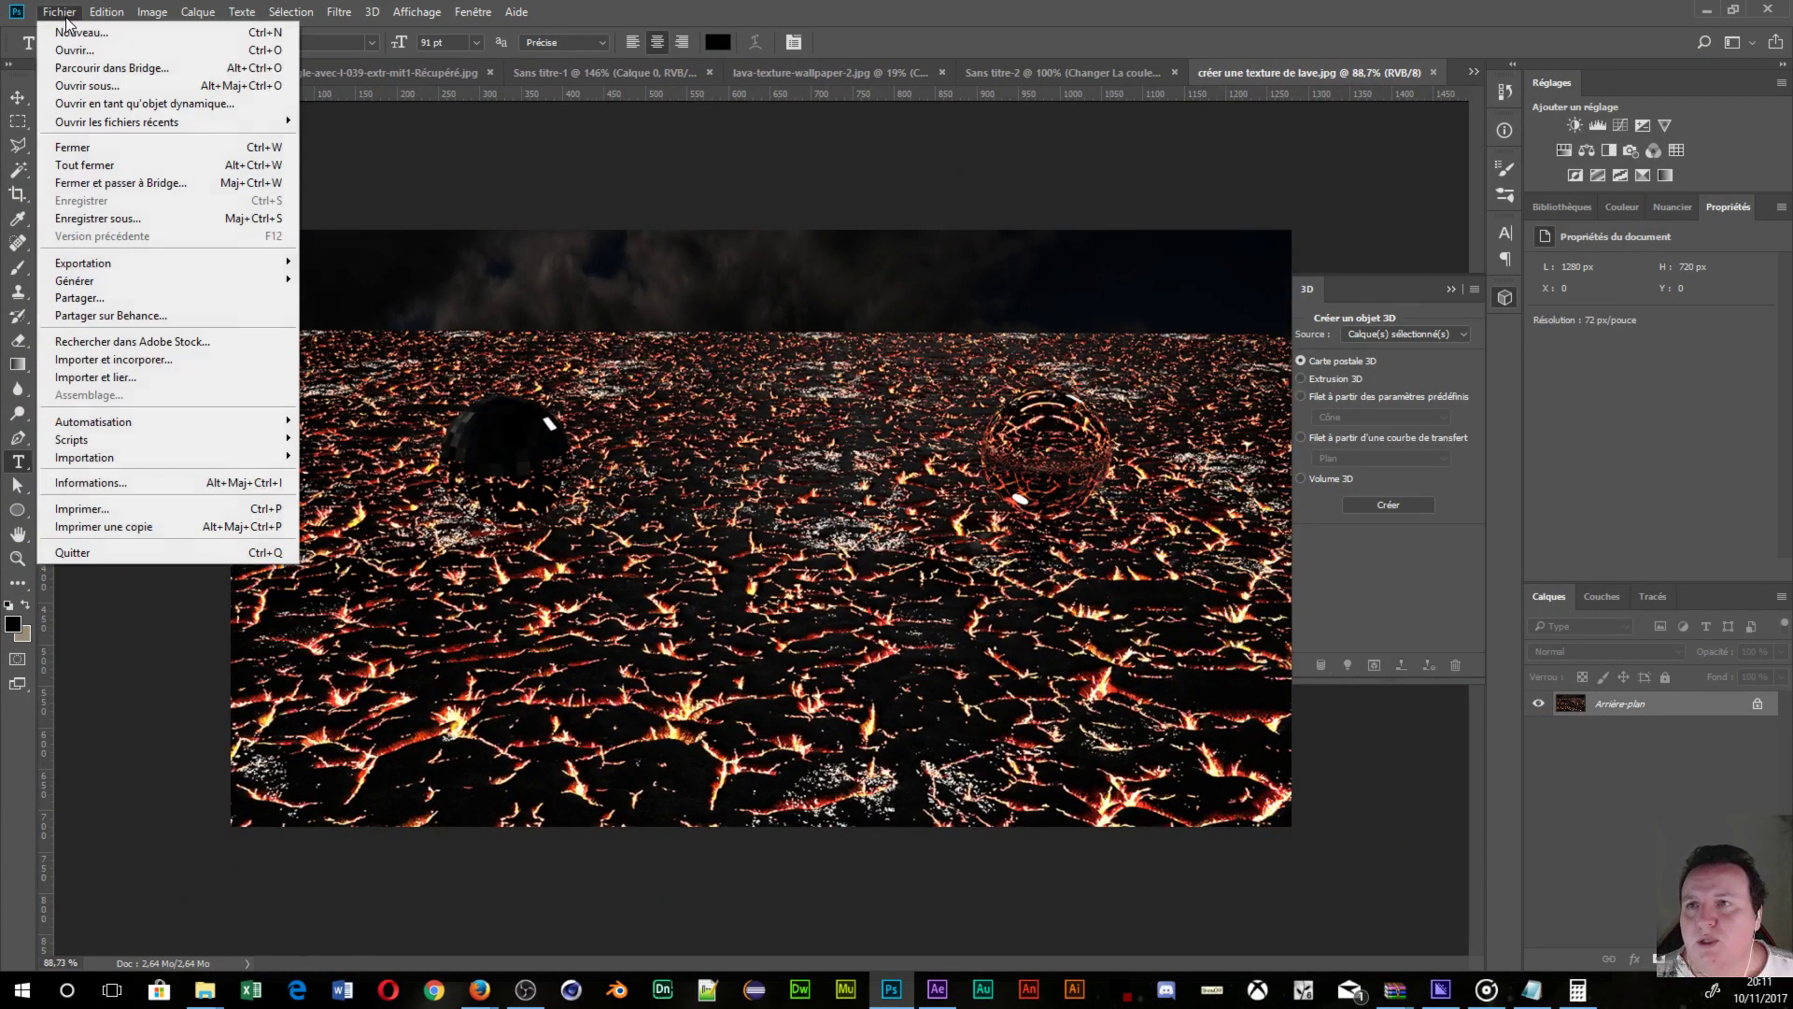
left_click(110, 50)
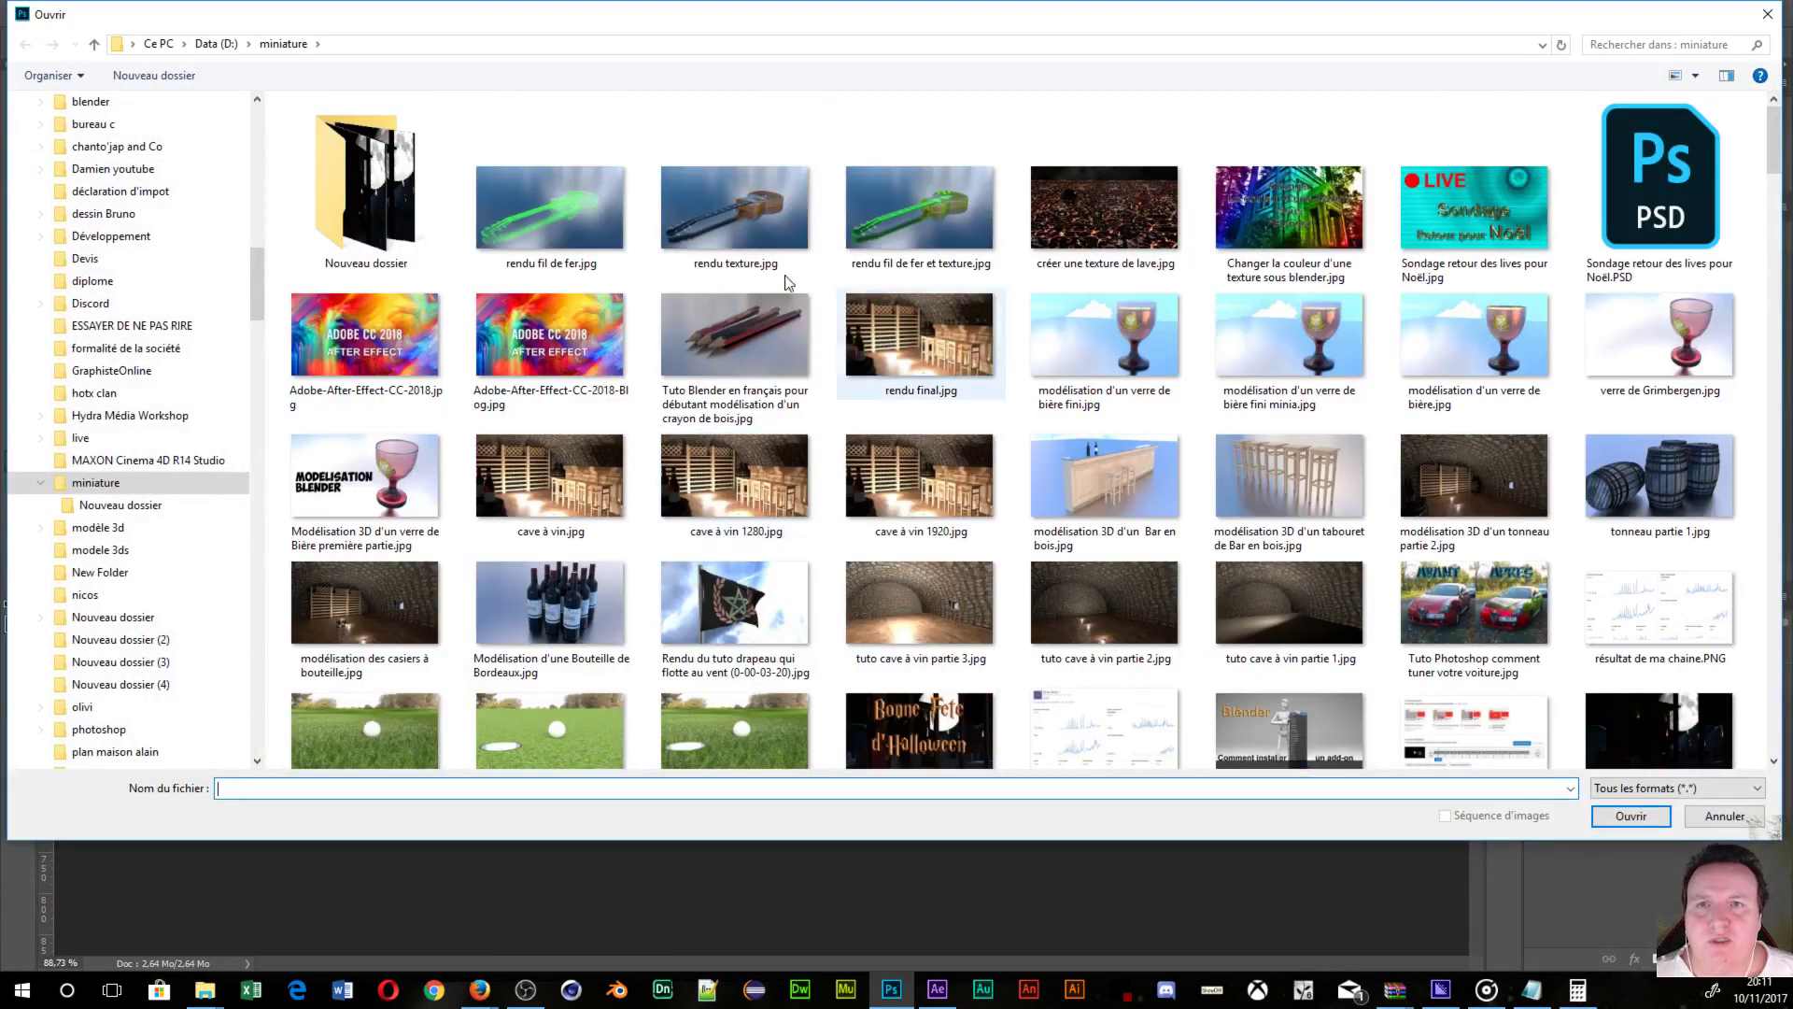
left_click(758, 204)
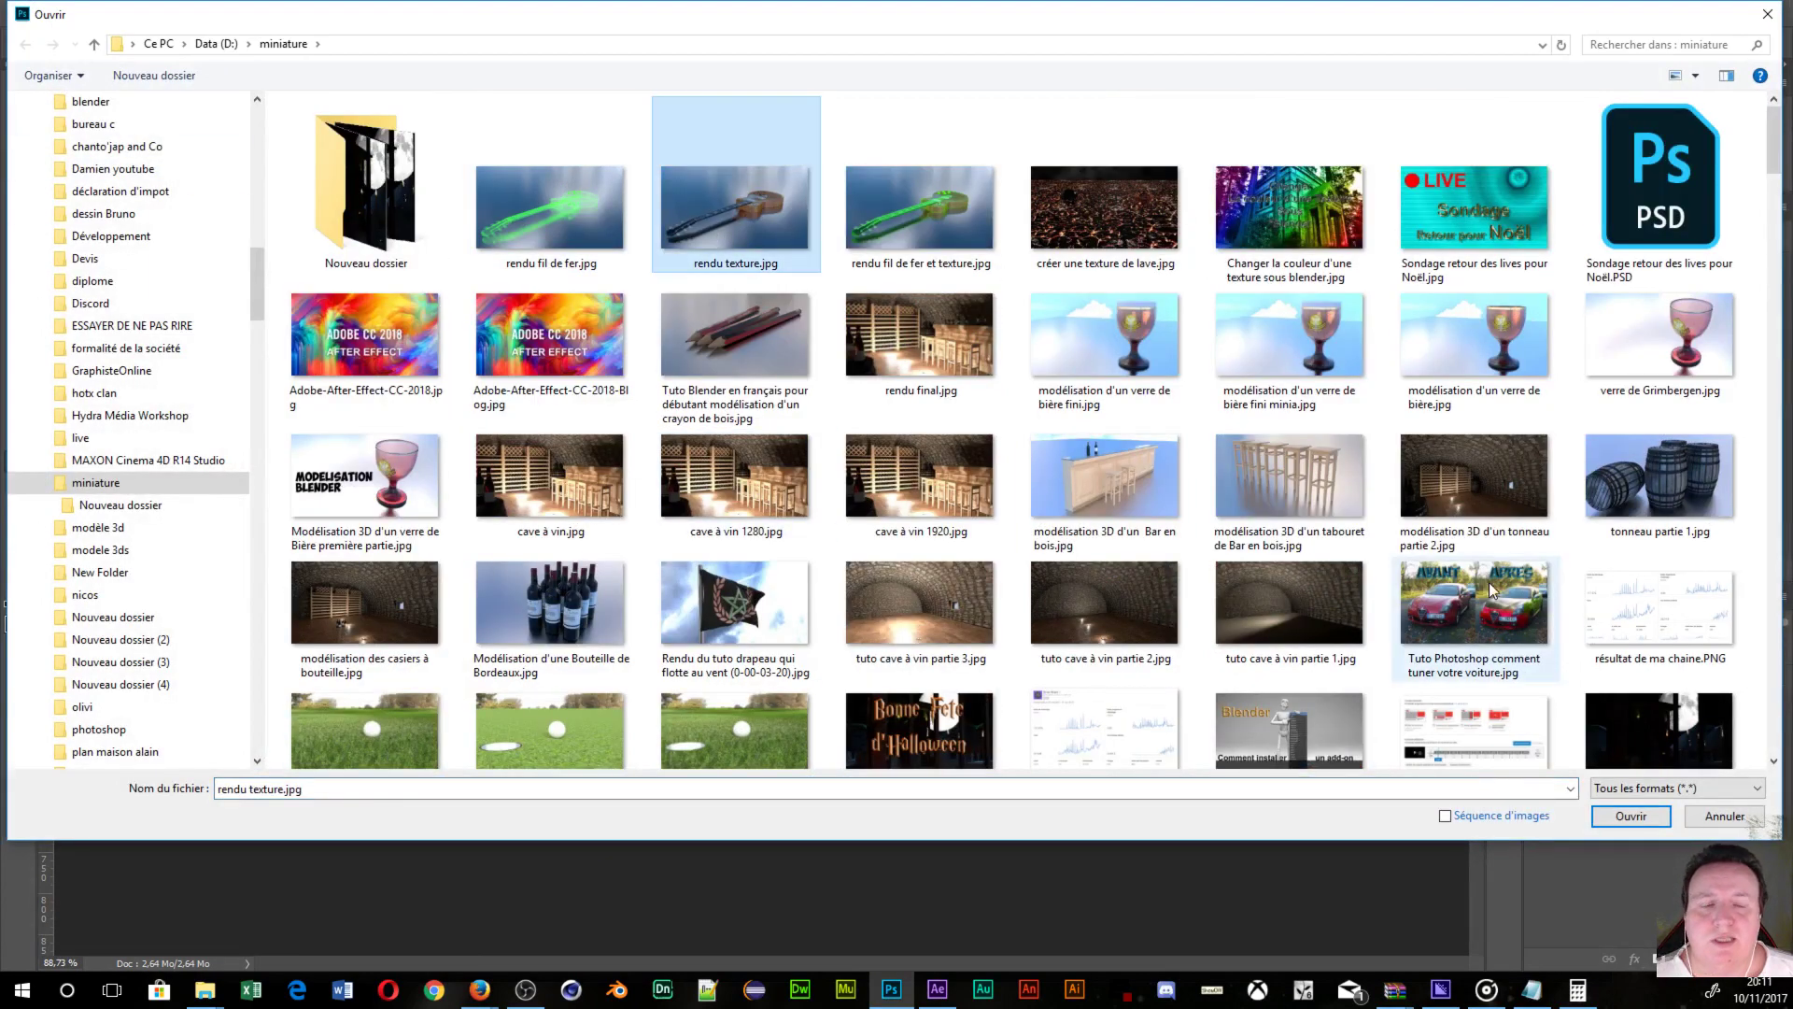
left_click(1598, 817)
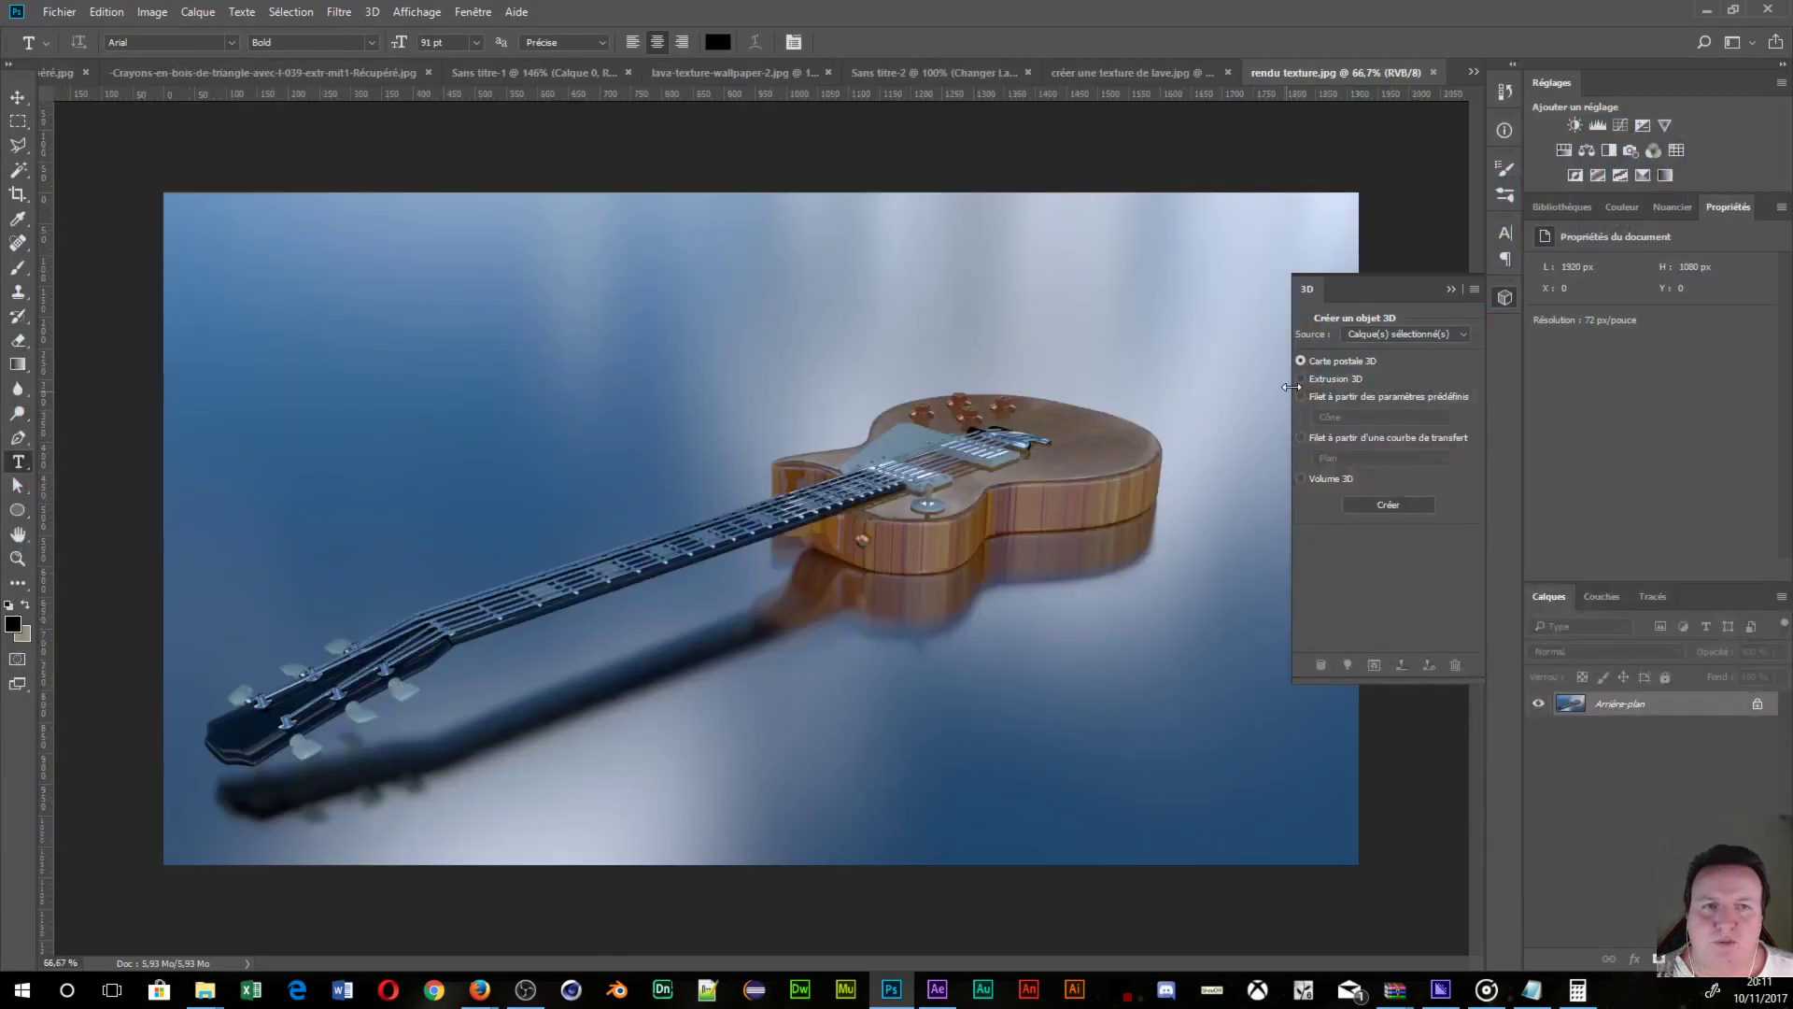
left_click(1452, 290)
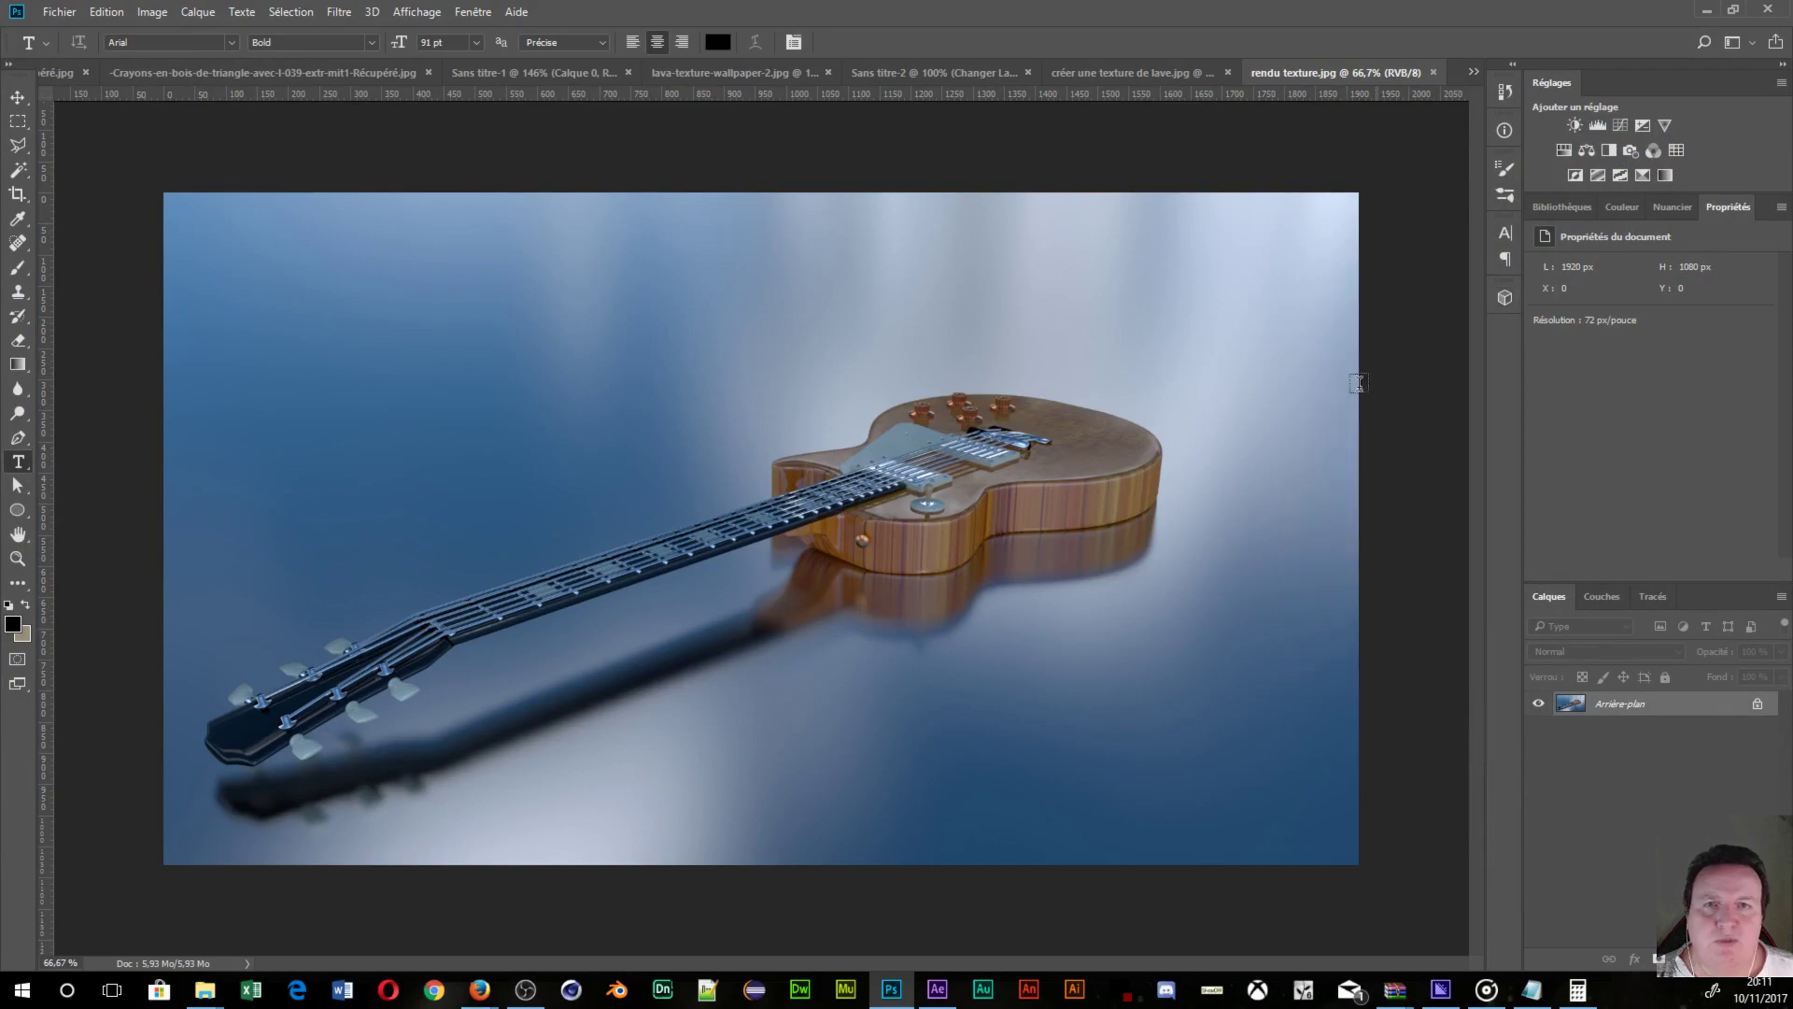
- Place "rendu fil de fer.jpg" as an embedded layer over the textured render at its original size
left_click(59, 12)
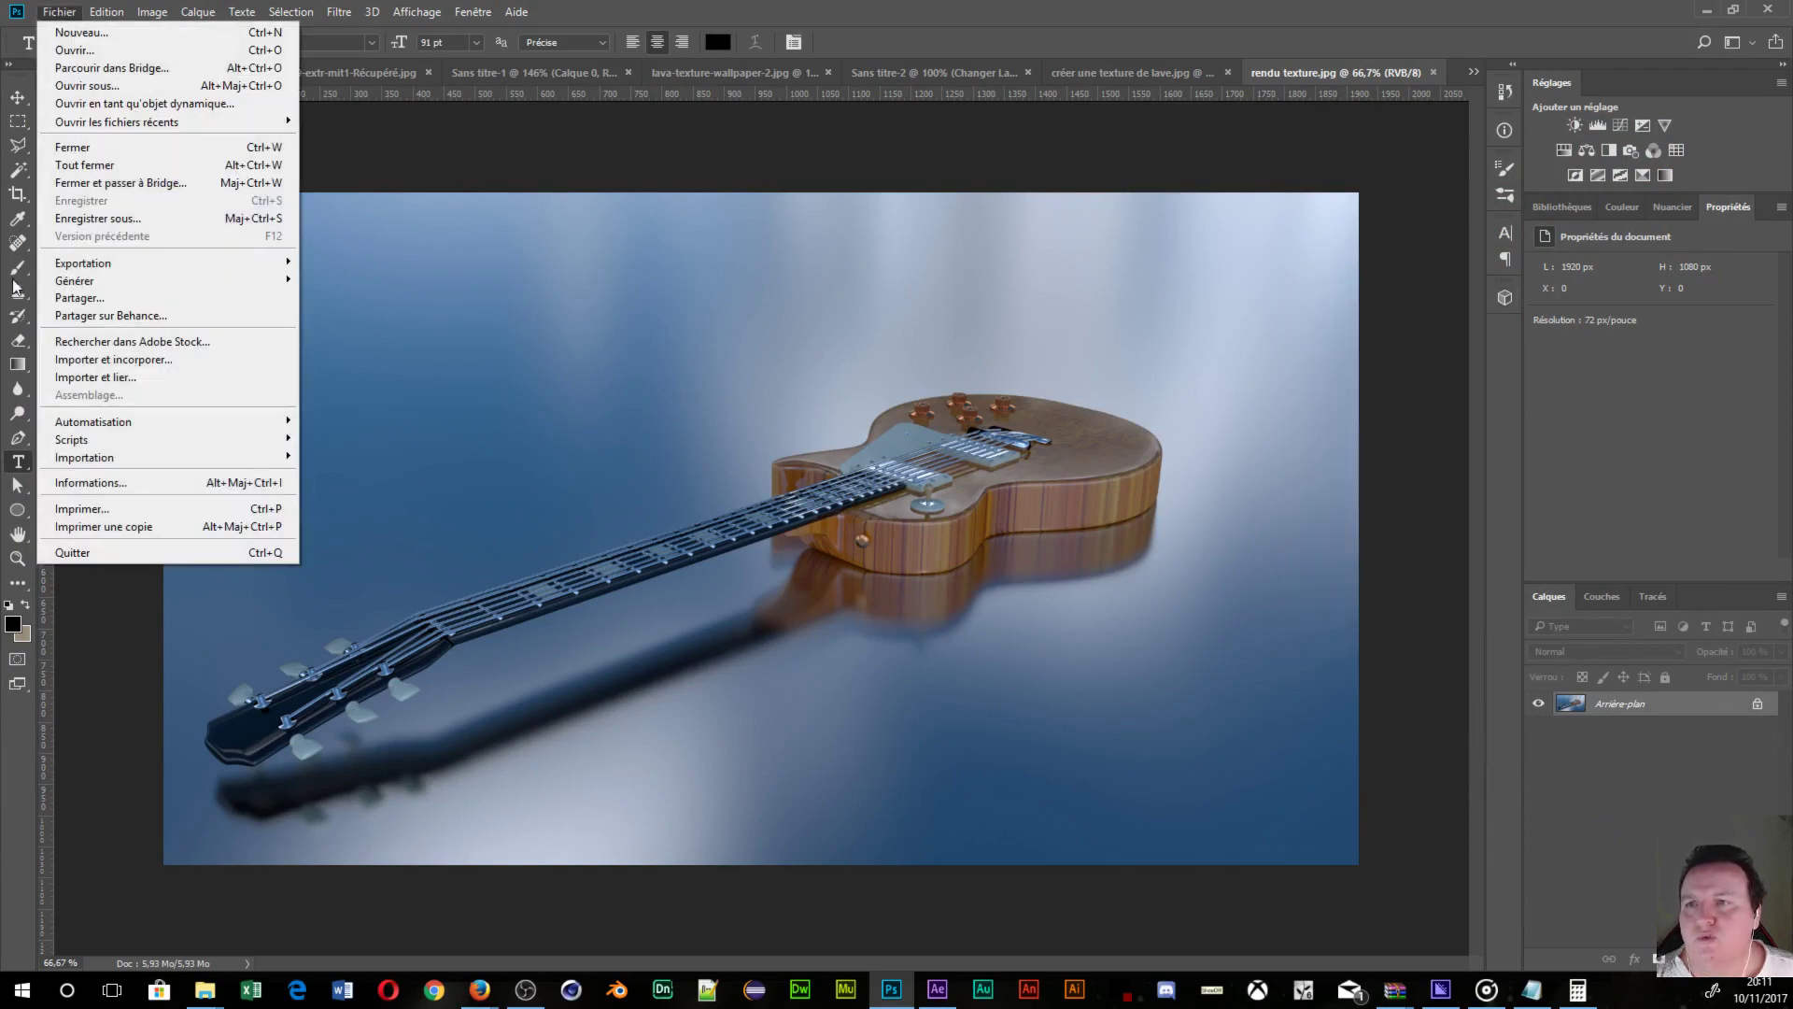
left_click(73, 364)
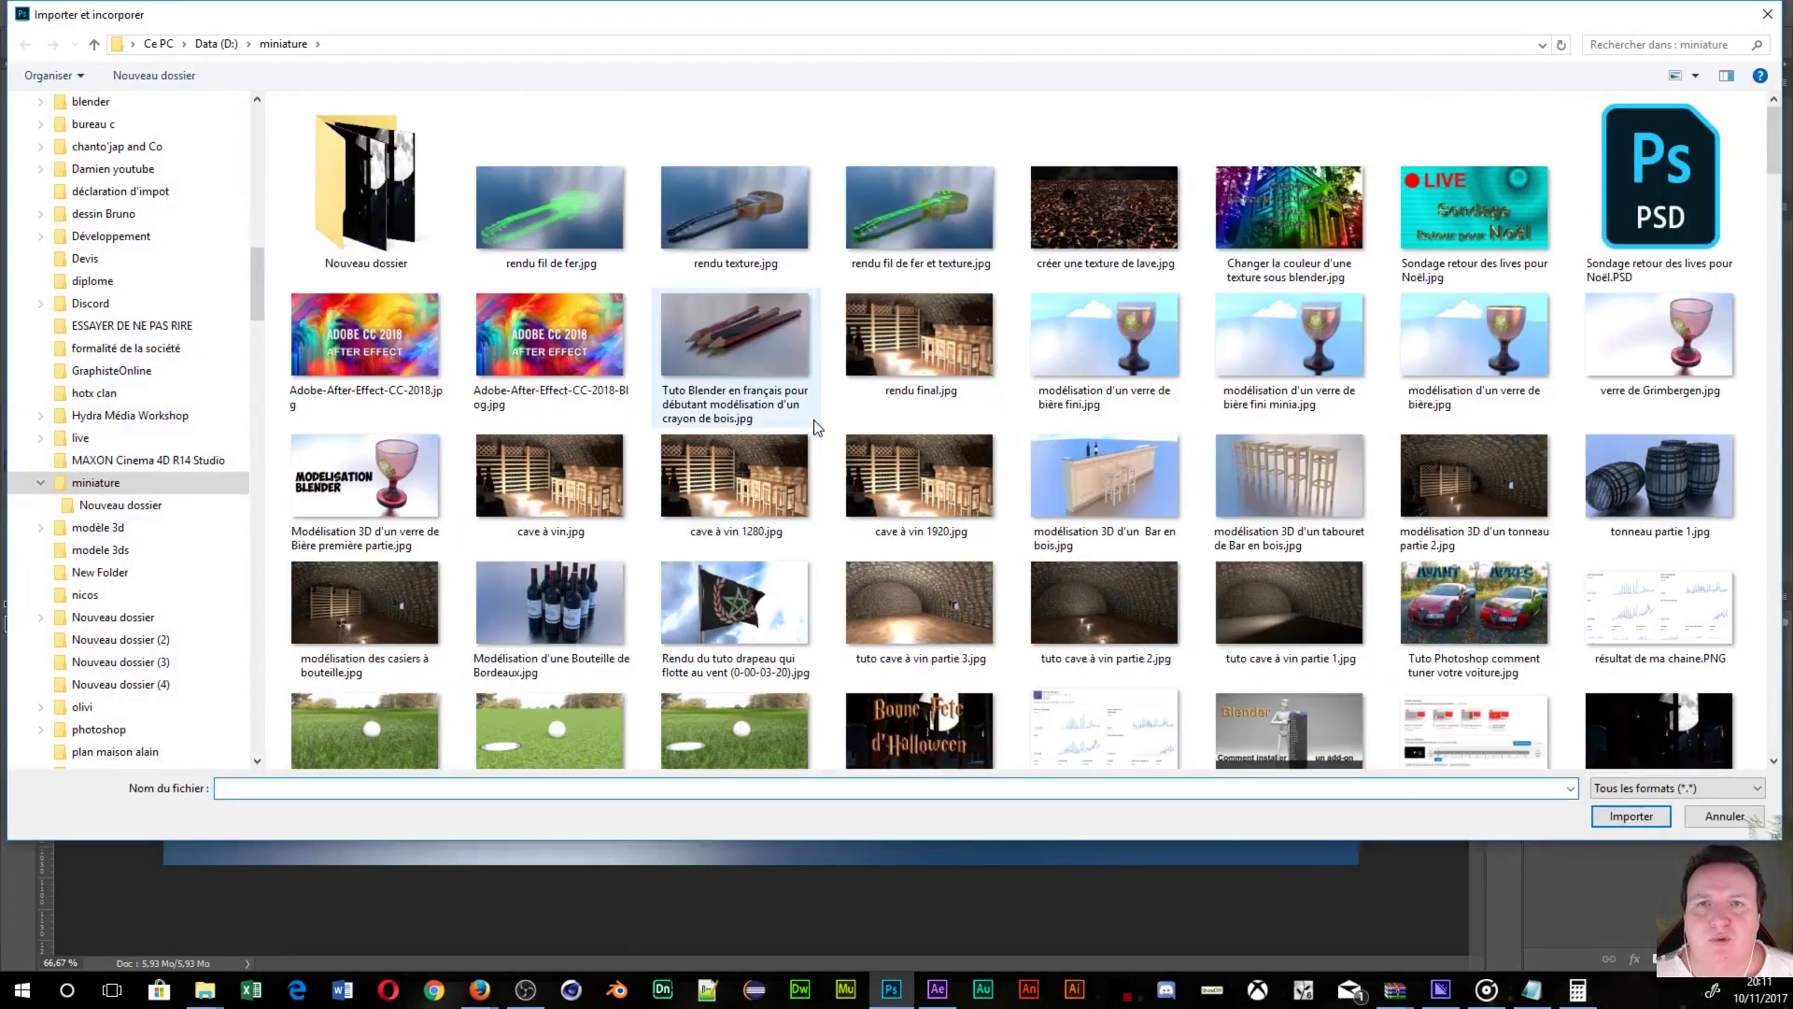
left_click(540, 208)
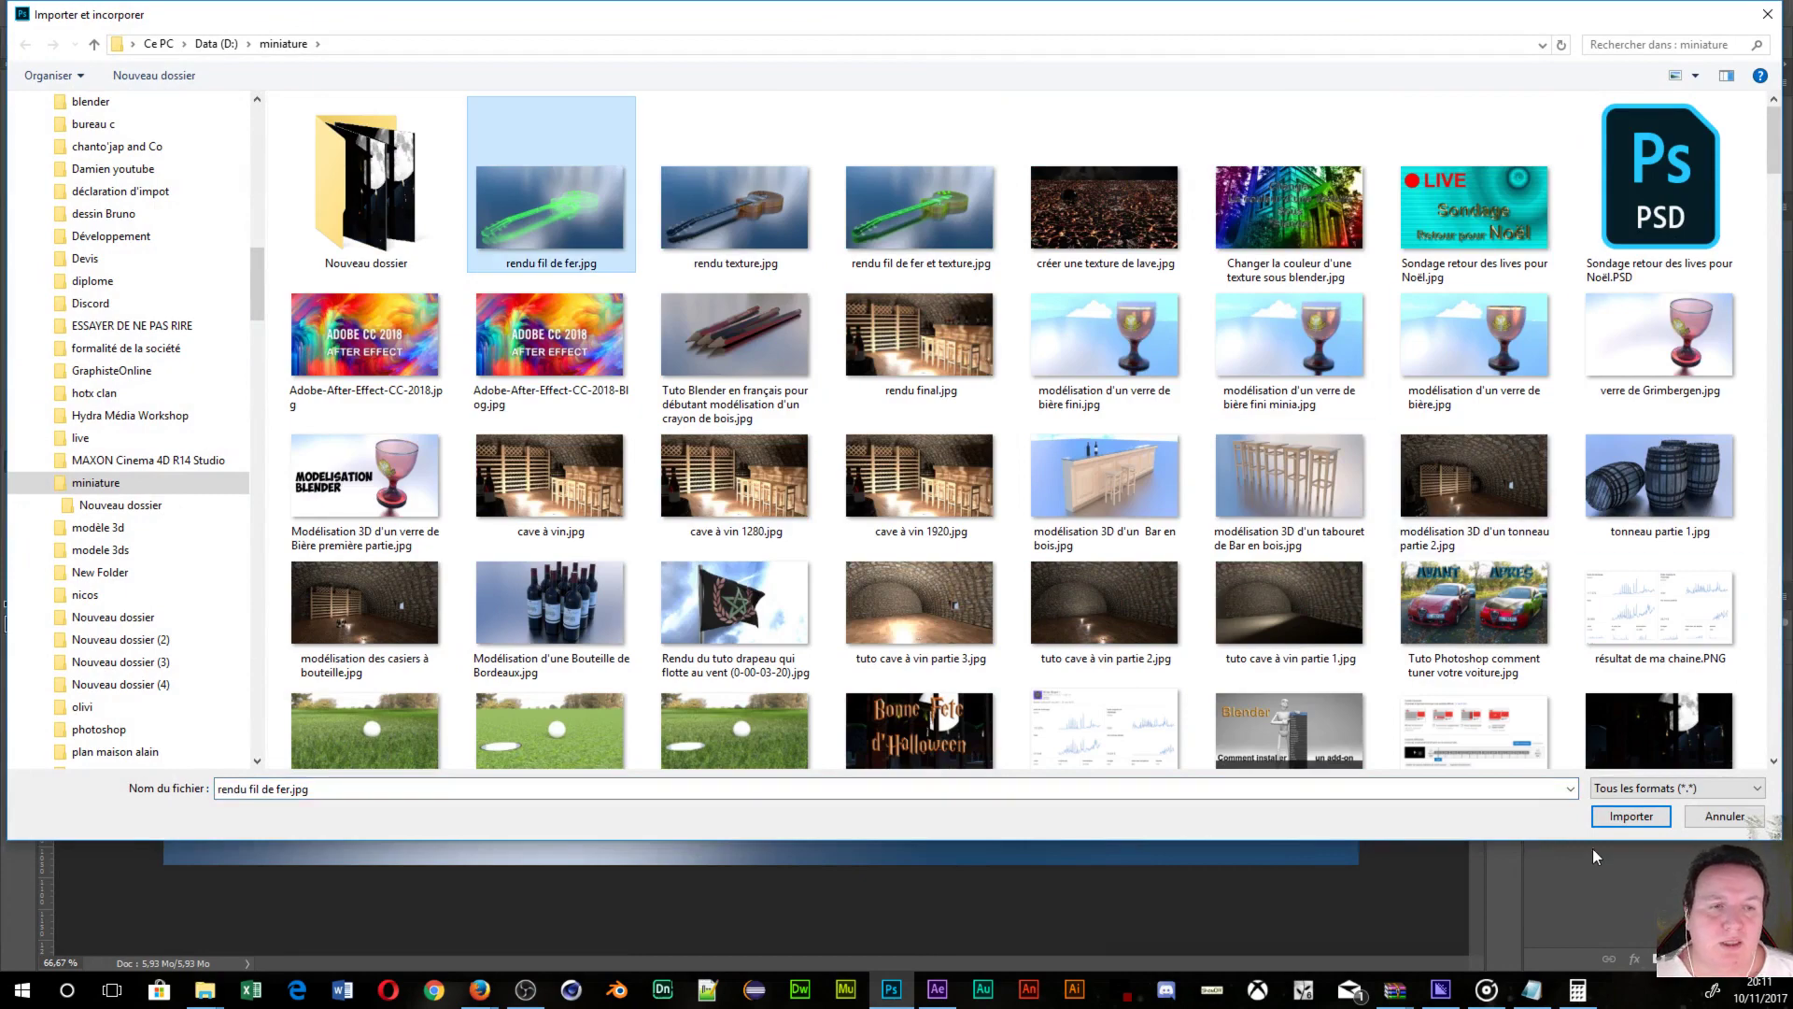
left_click(1619, 814)
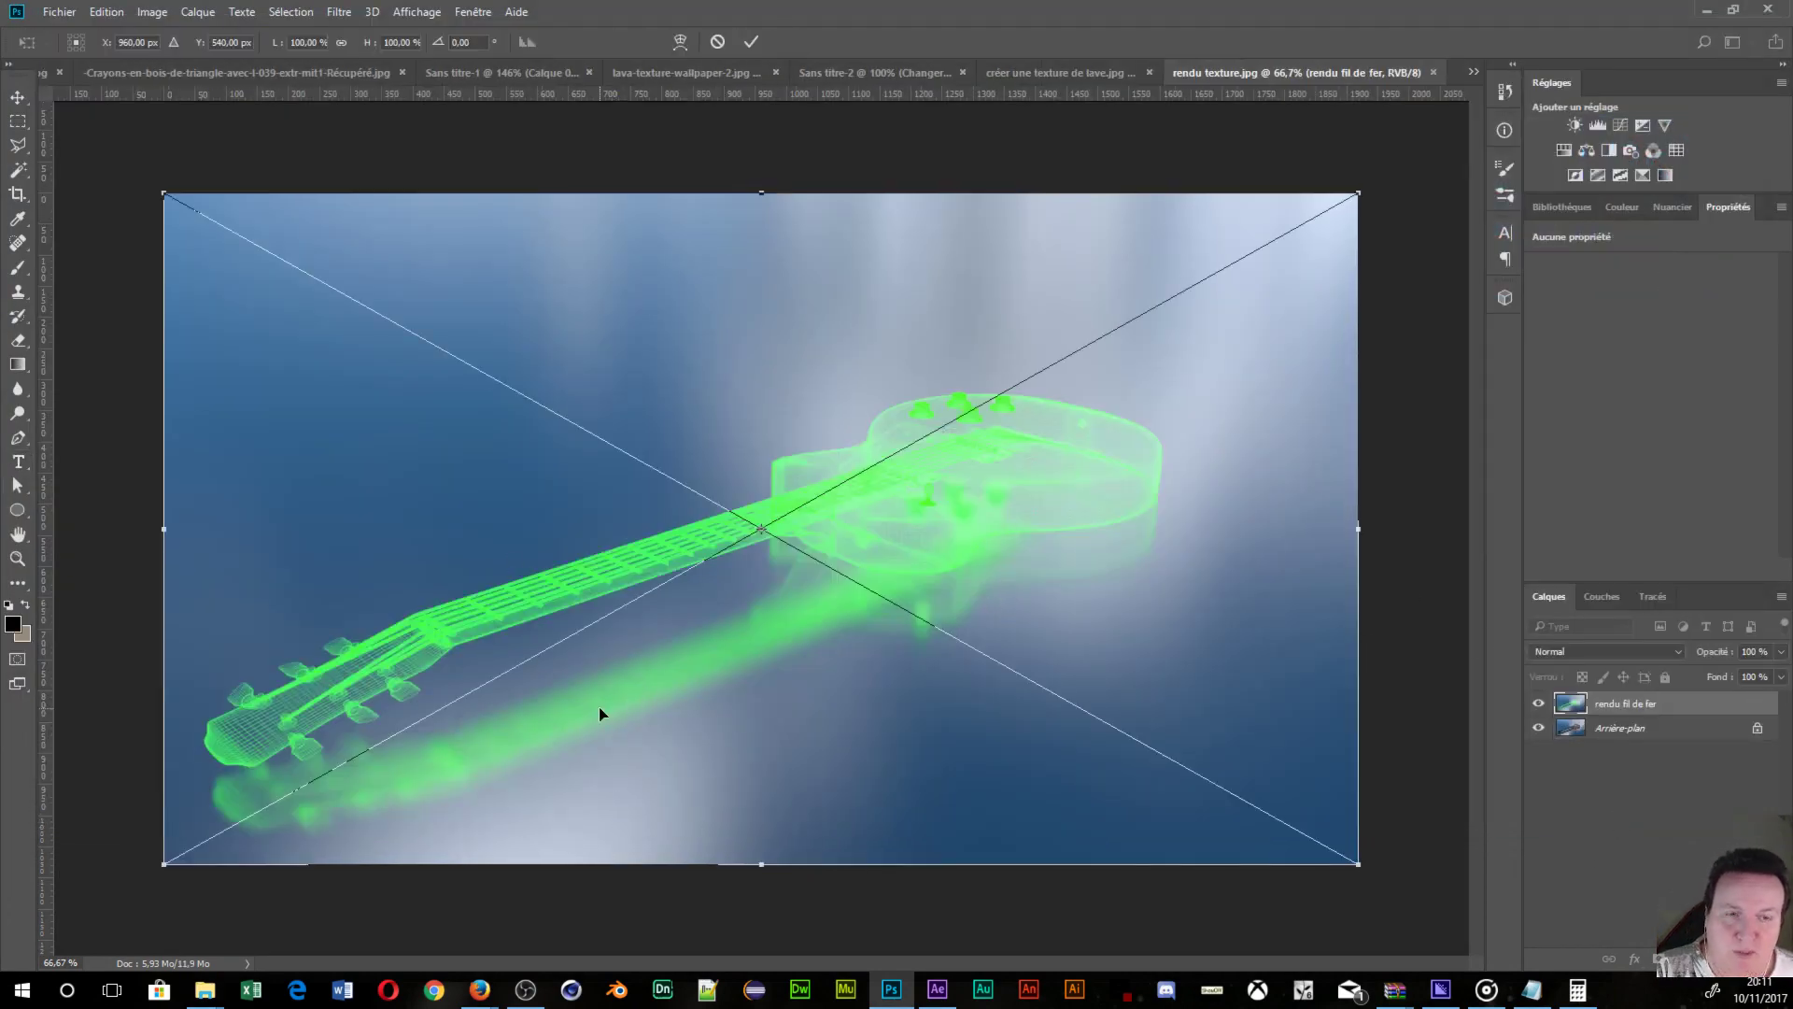
key("Return")
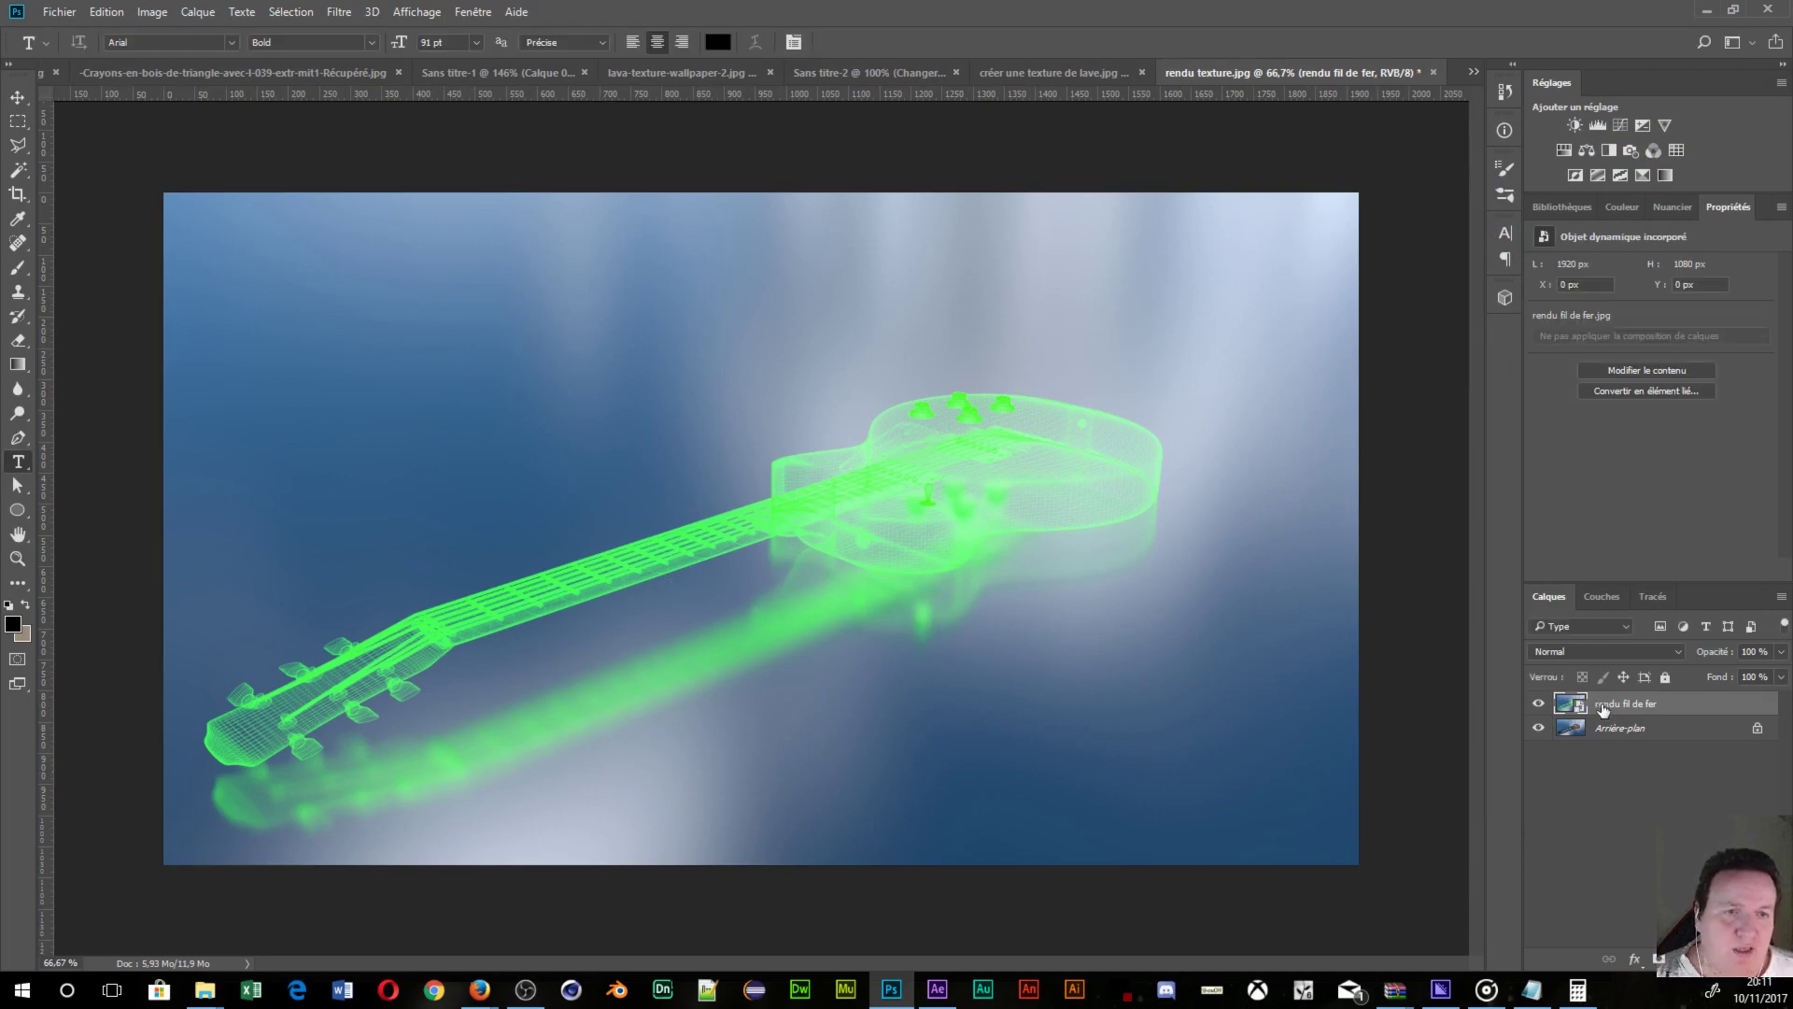
- Rasterize the "rendu fil de fer" layer and add a layer mask to it
right_click(1604, 703)
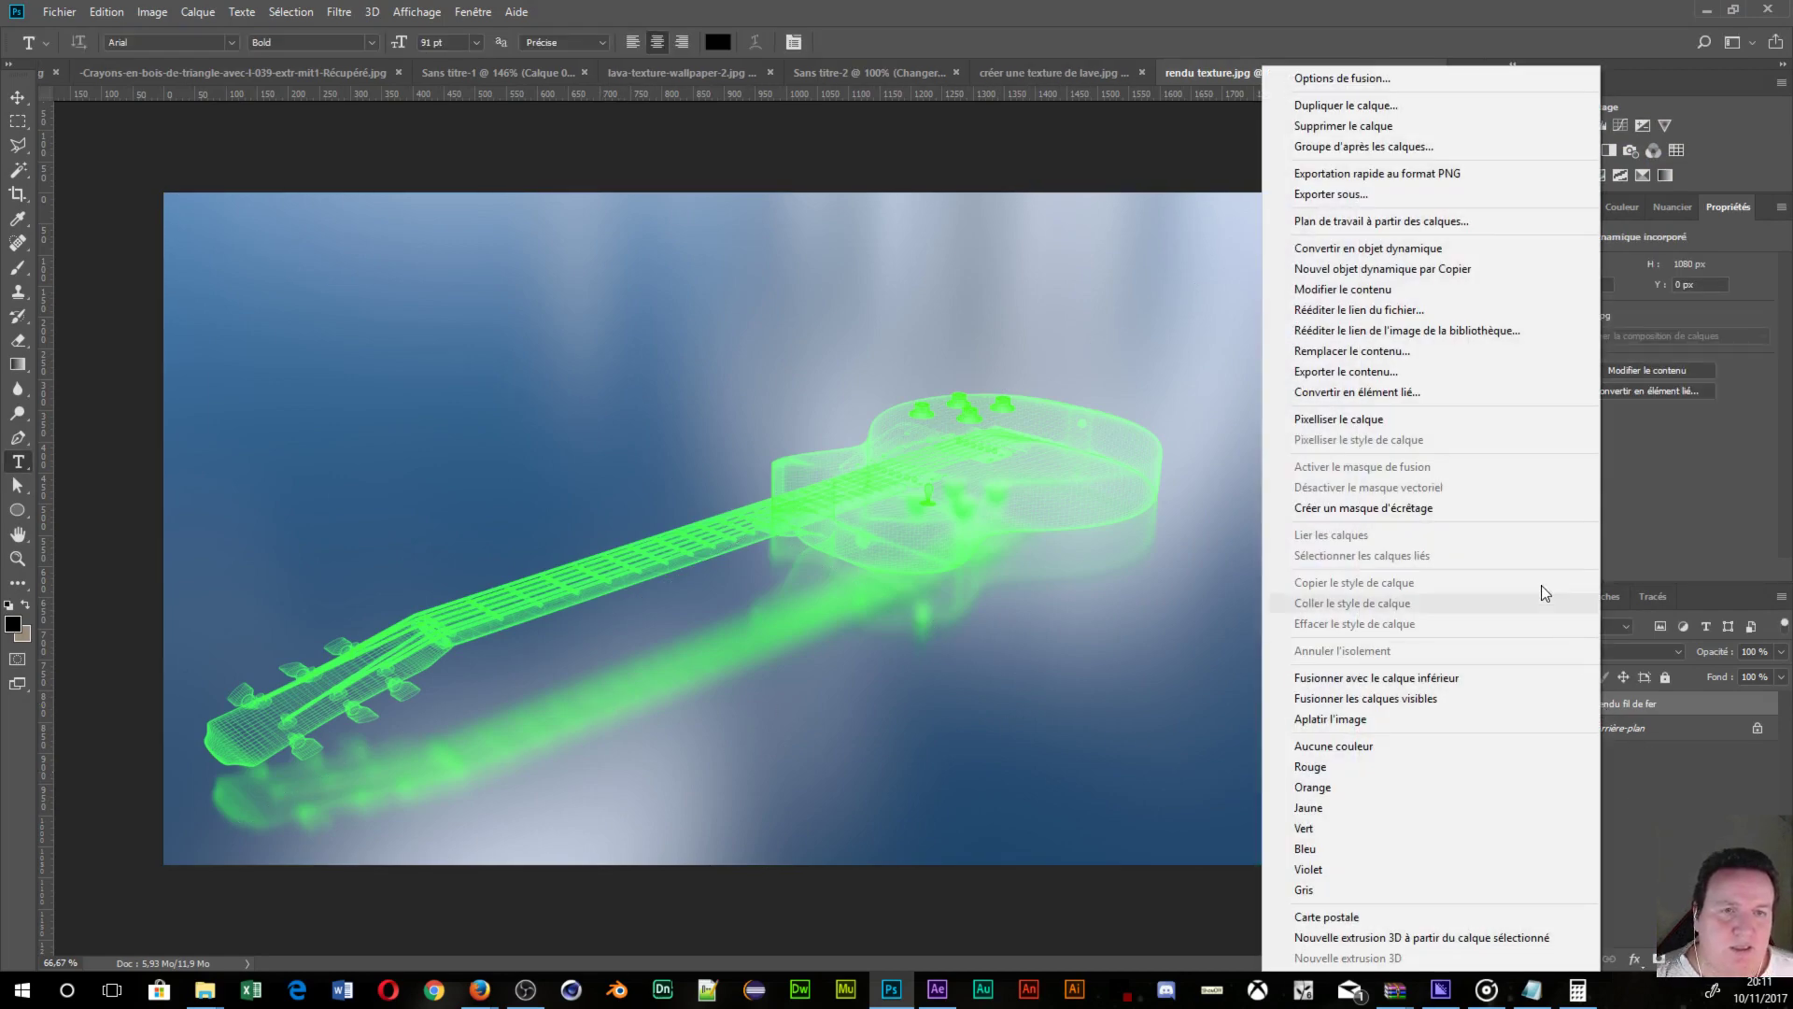
left_click(1382, 420)
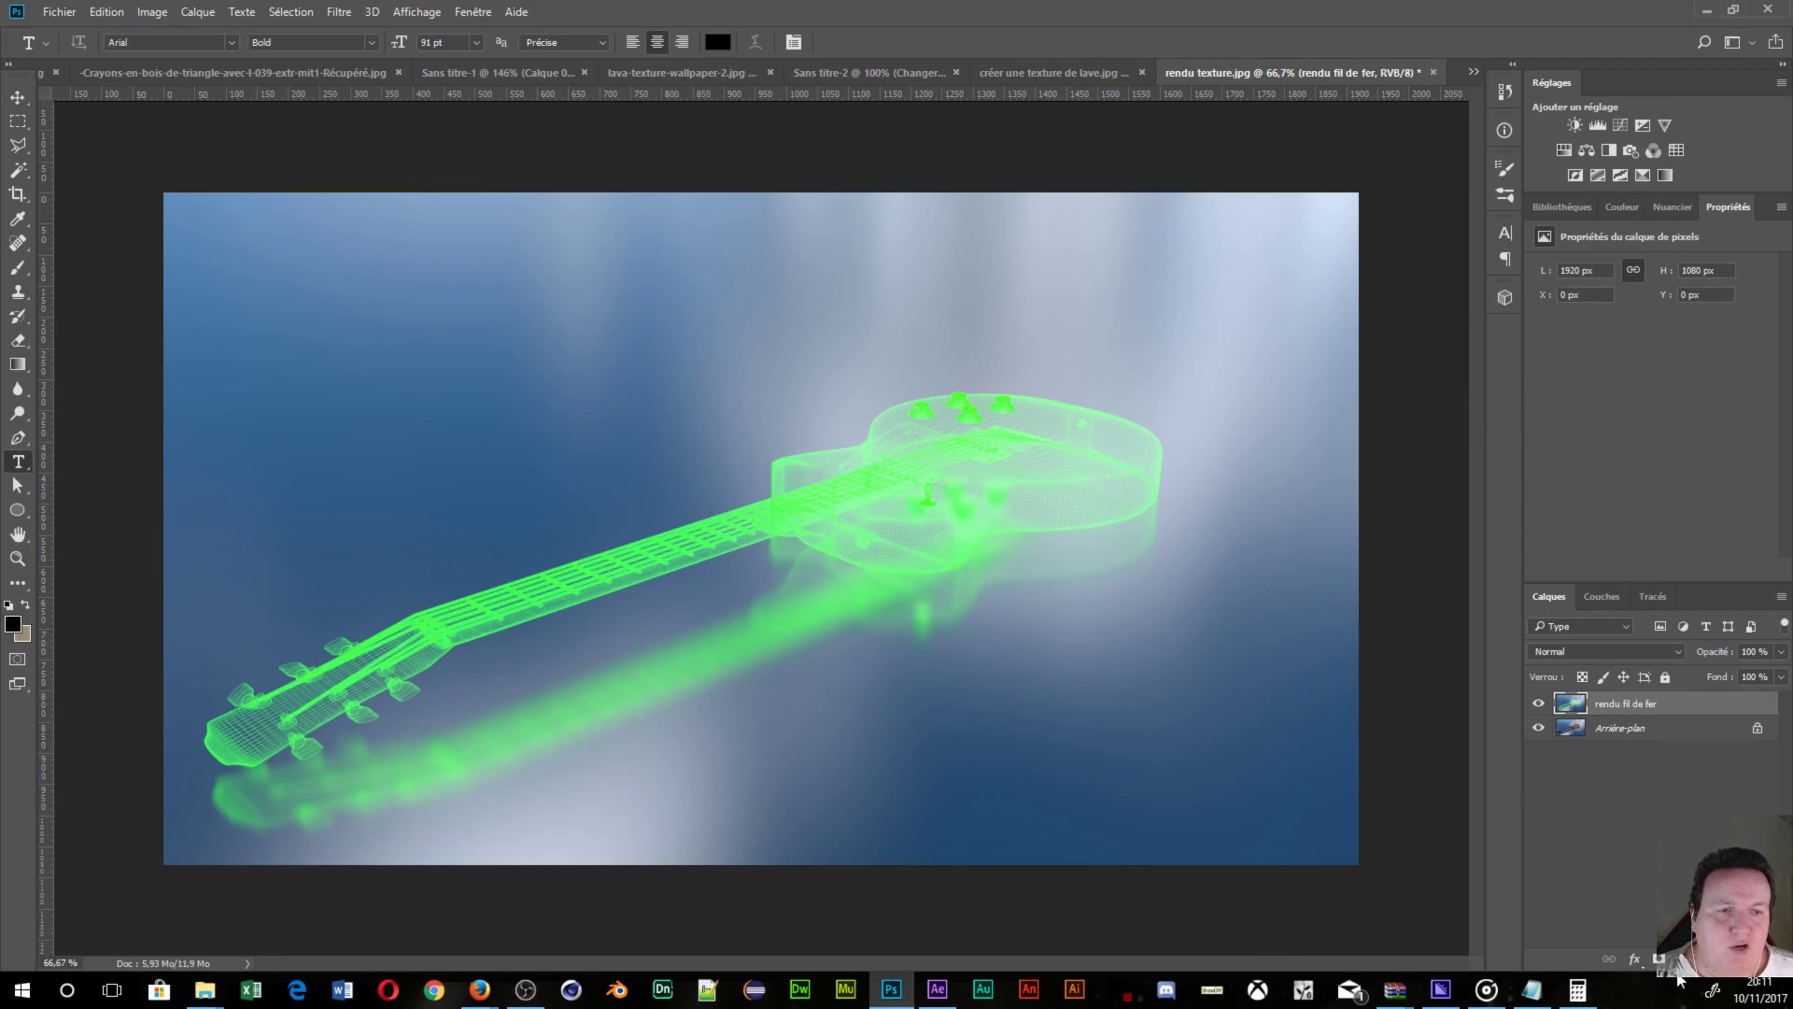
left_click(1660, 959)
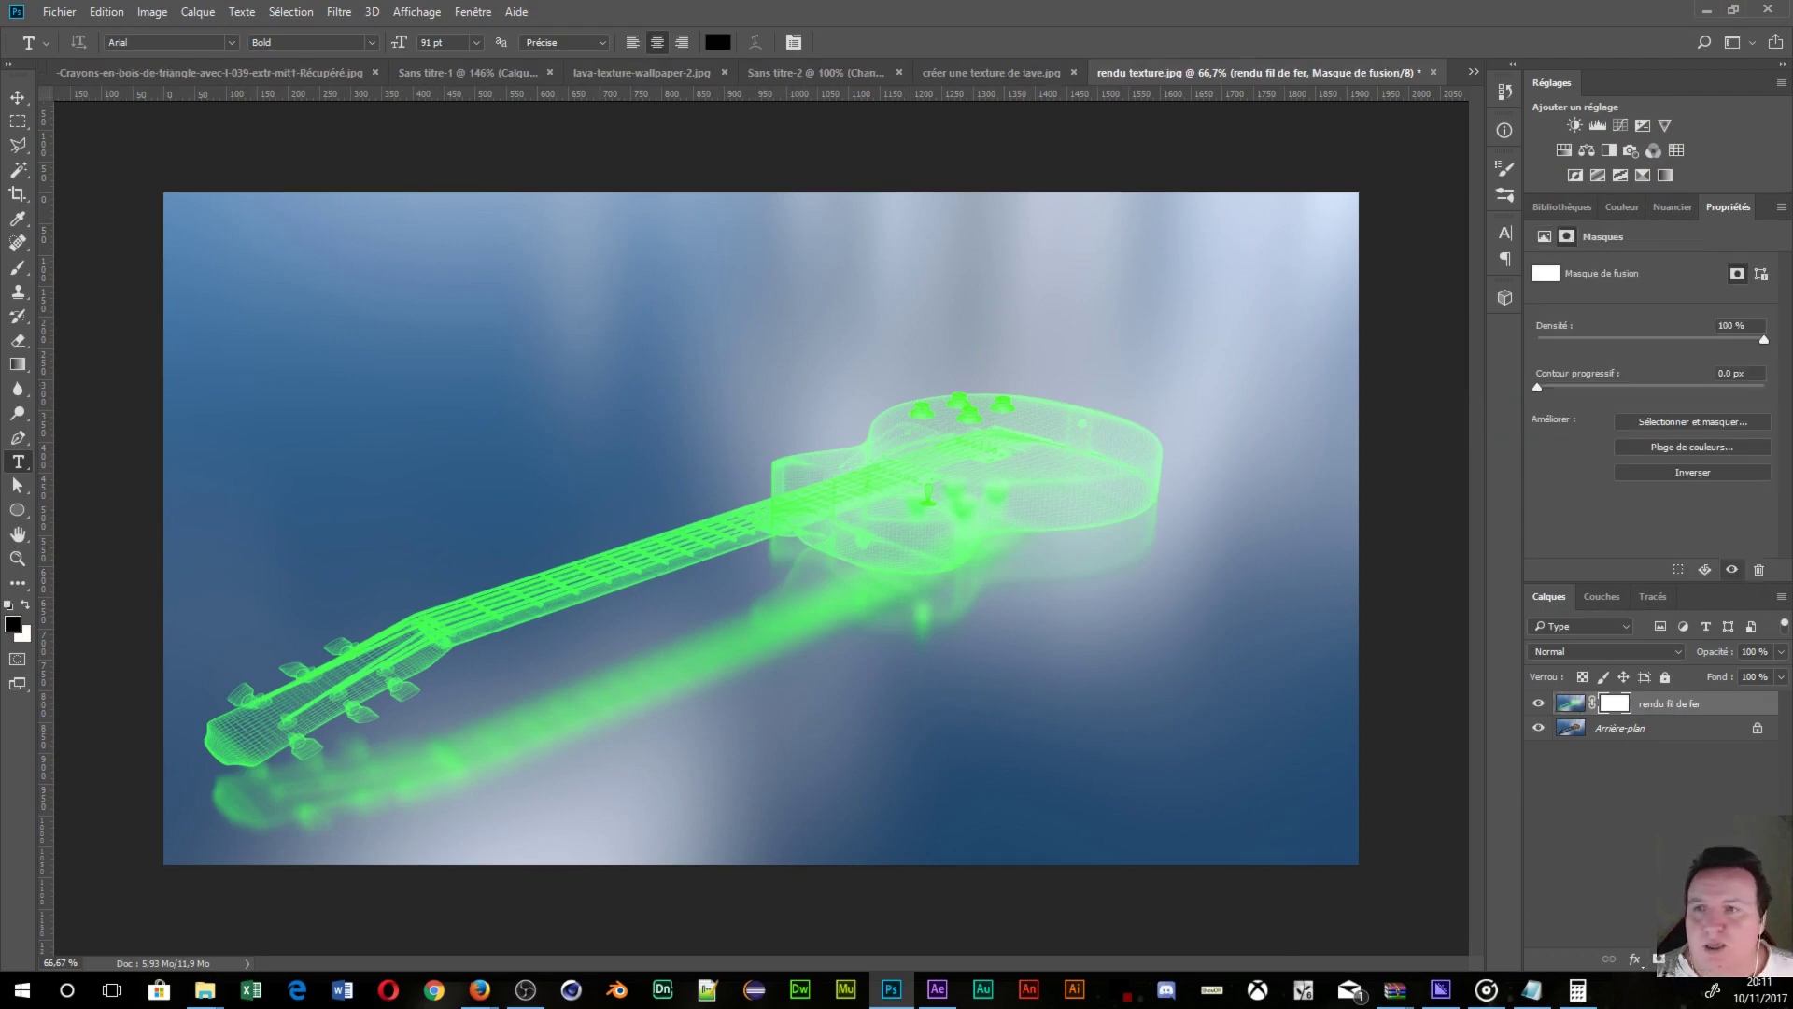
- Apply three black-to-white radial gradients in Difference mode across the guitar on the wireframe layer's mask
left_click(17, 364)
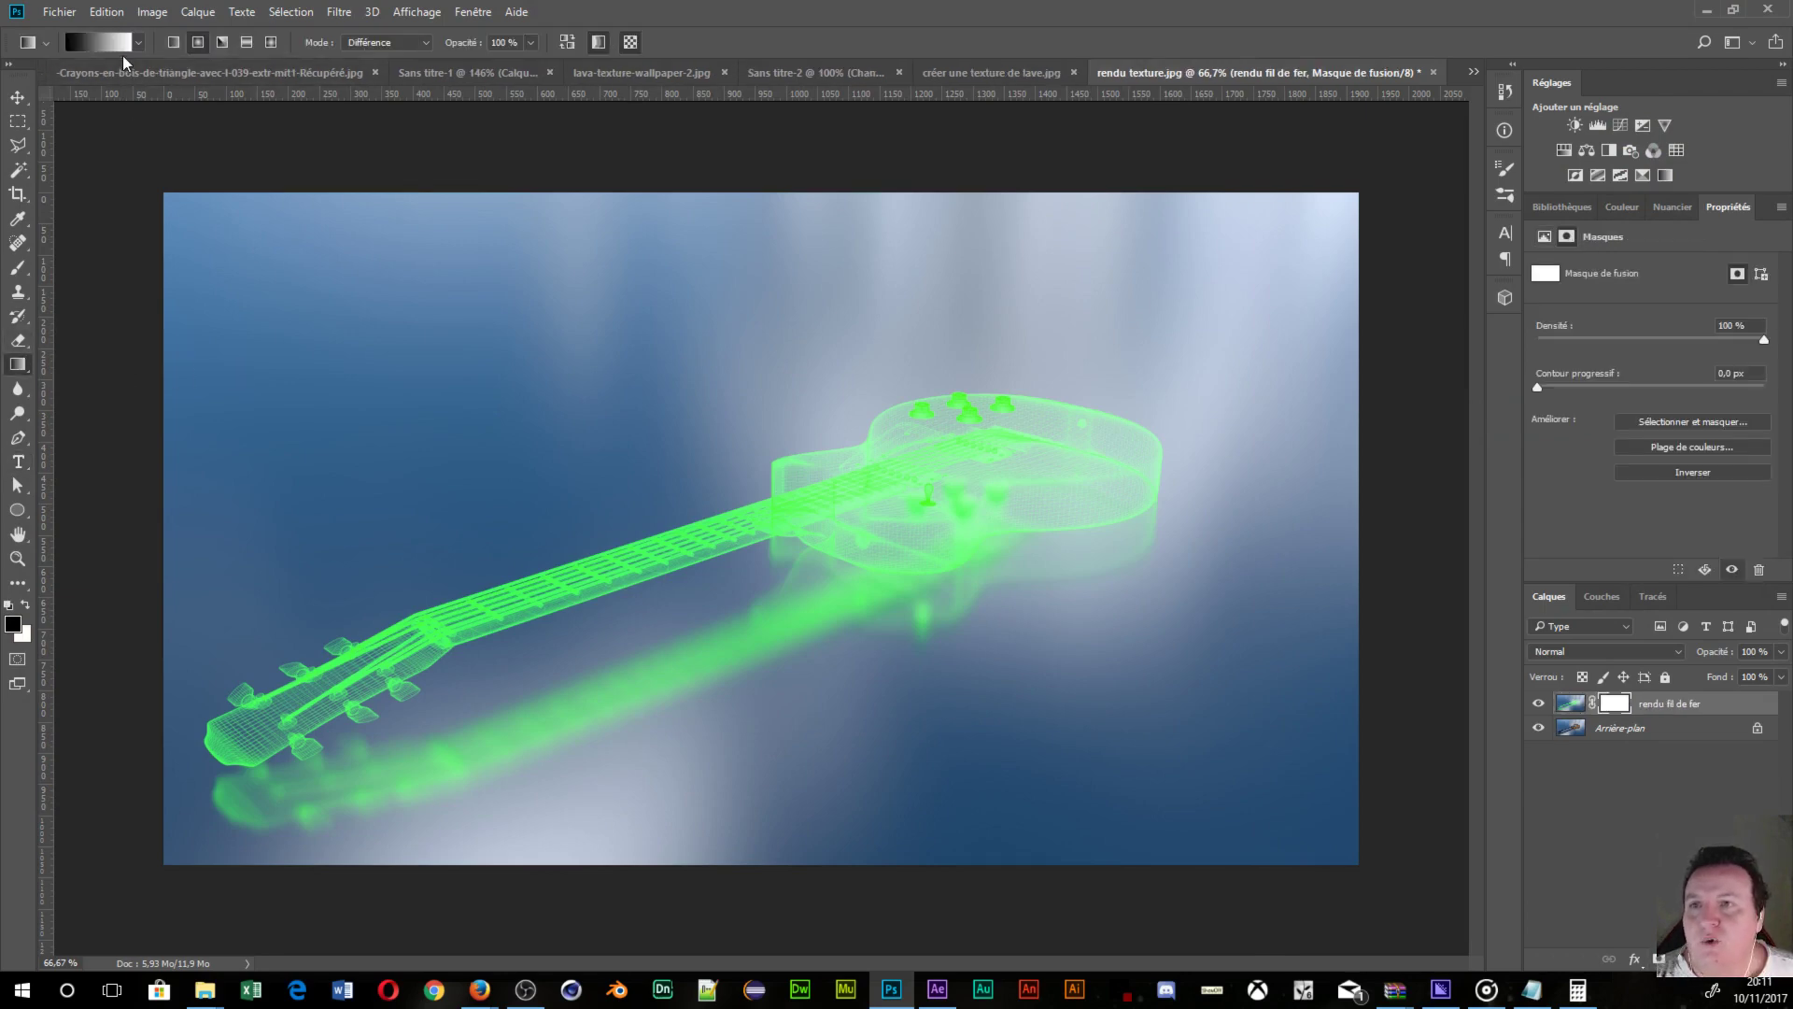
left_click_drag(1237, 403, 285, 649)
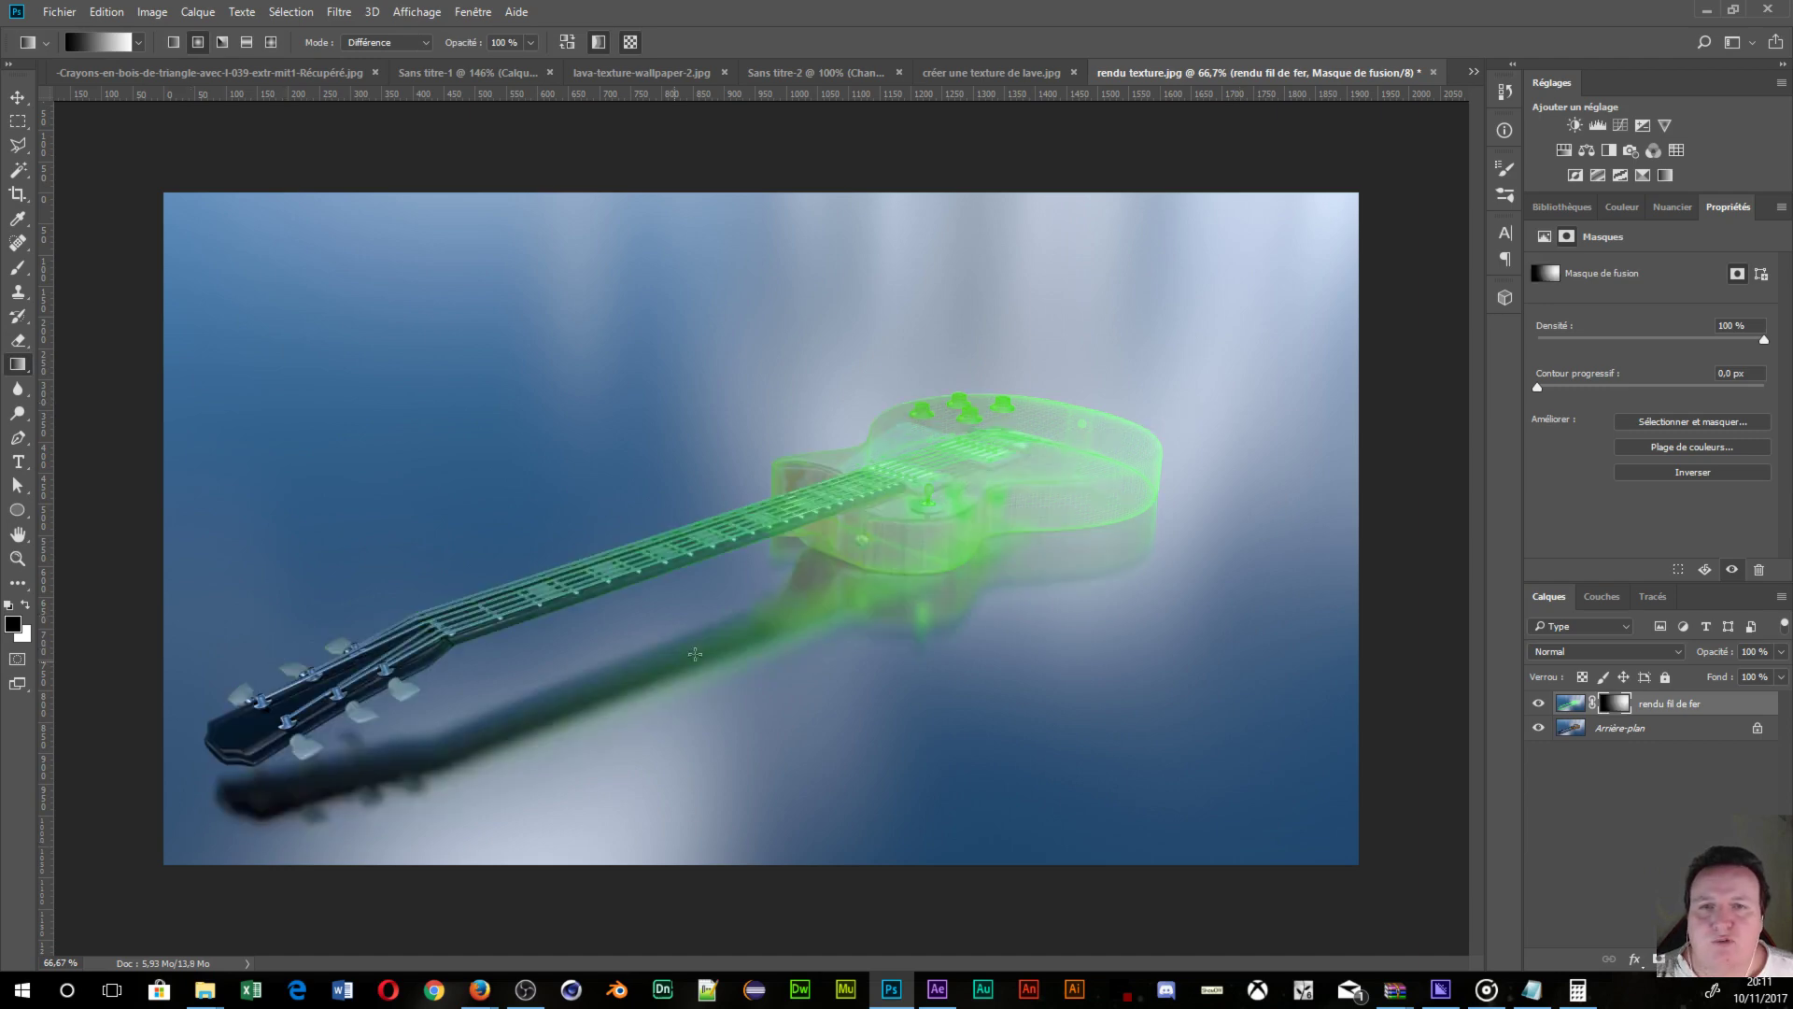
left_click_drag(1181, 409, 701, 492)
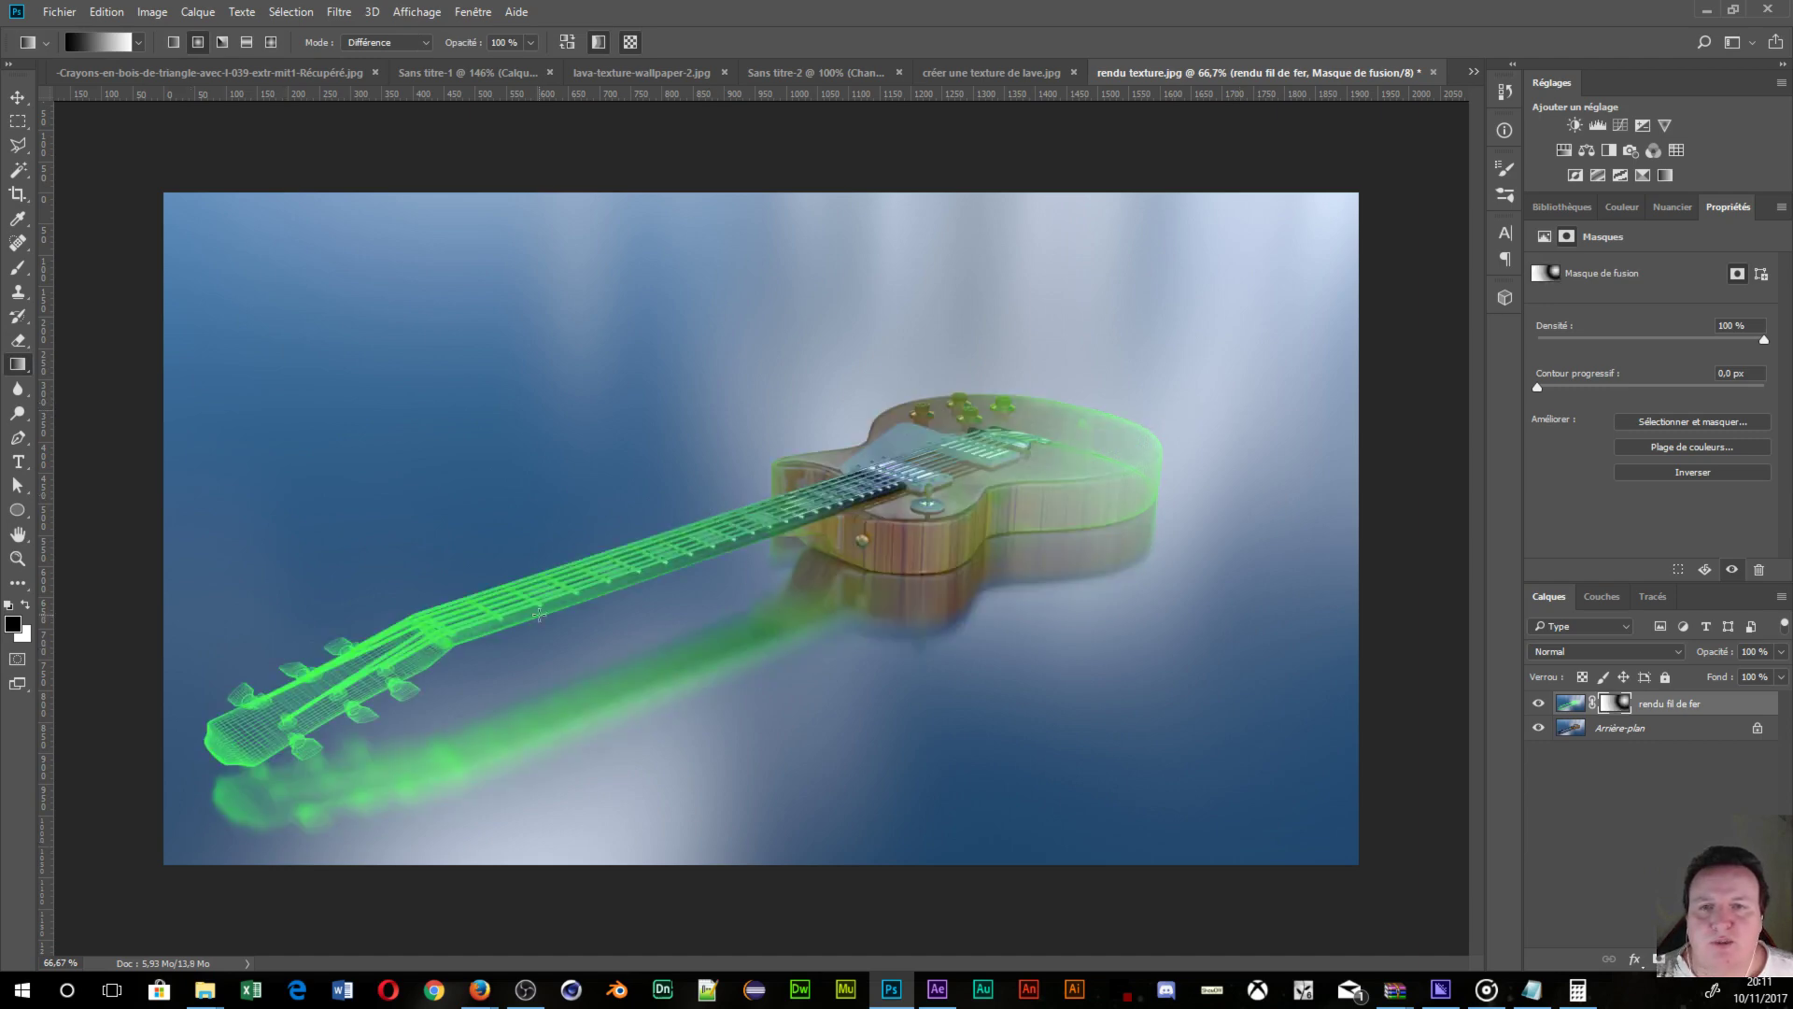
left_click_drag(545, 614, 816, 536)
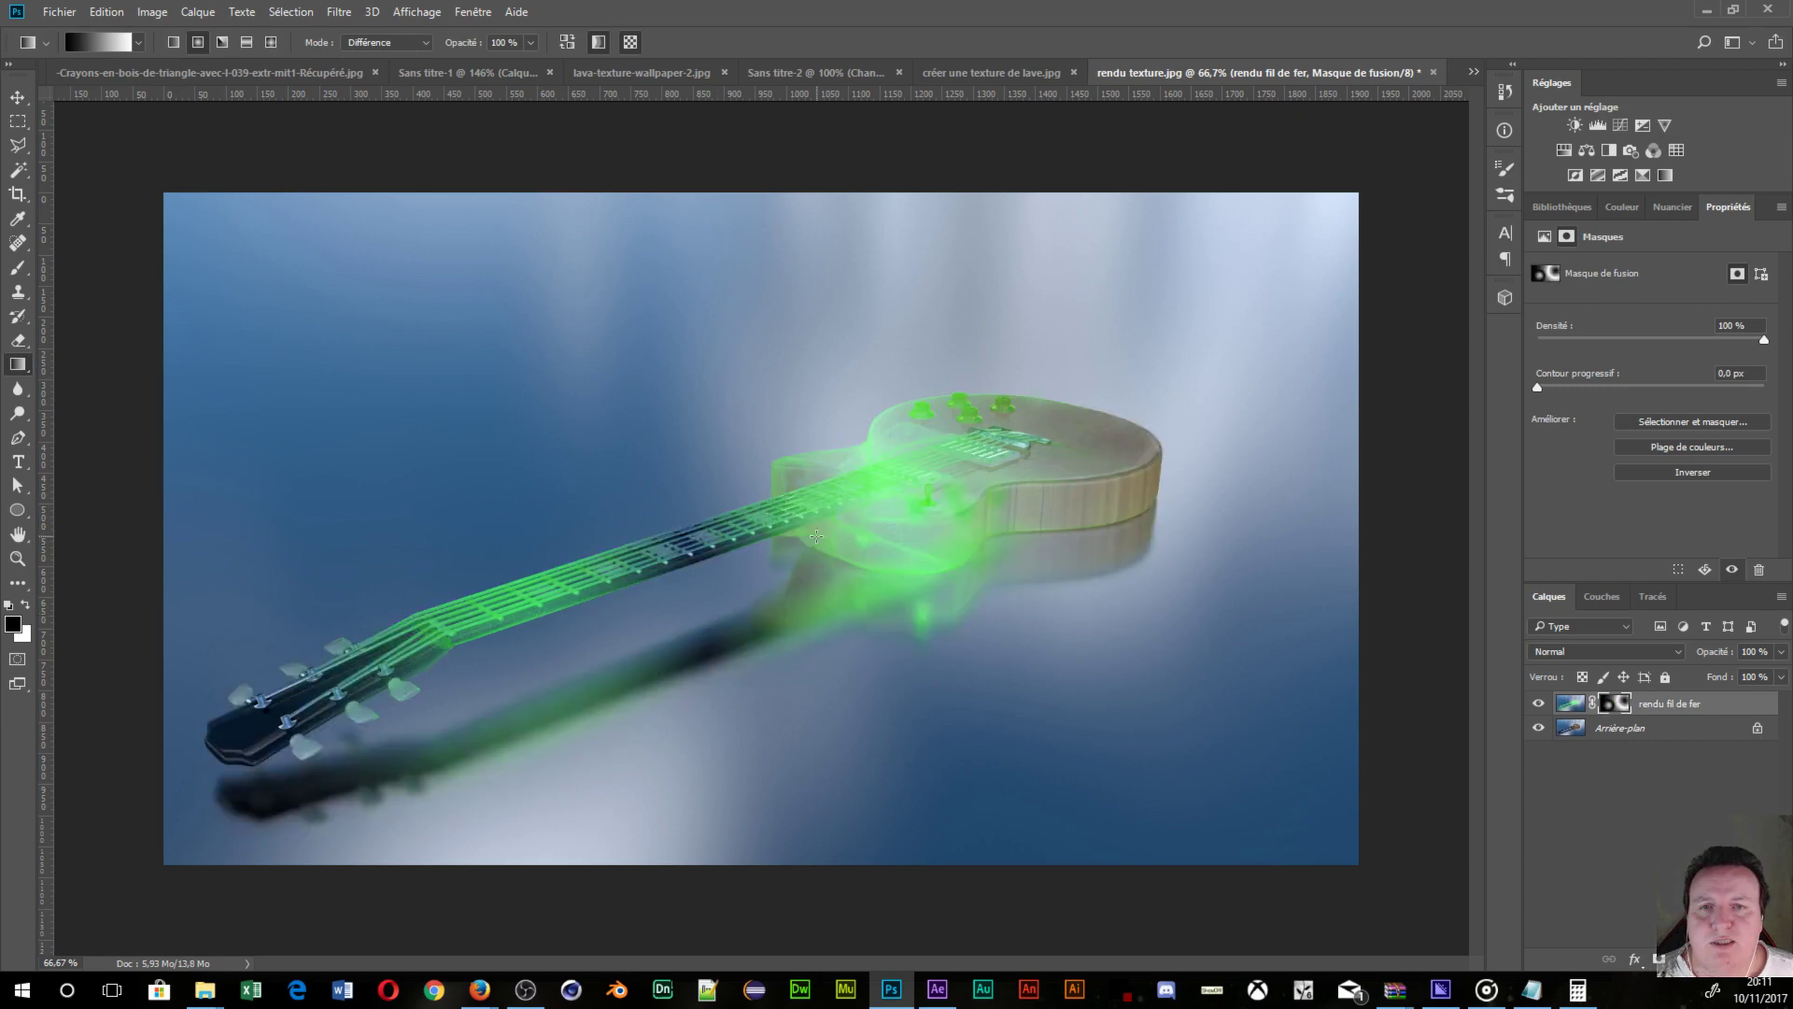
- Switch the mask gradient to linear in Normal mode and draw it from body to neck, then from the neck back to the body
left_click(379, 43)
left_click(375, 60)
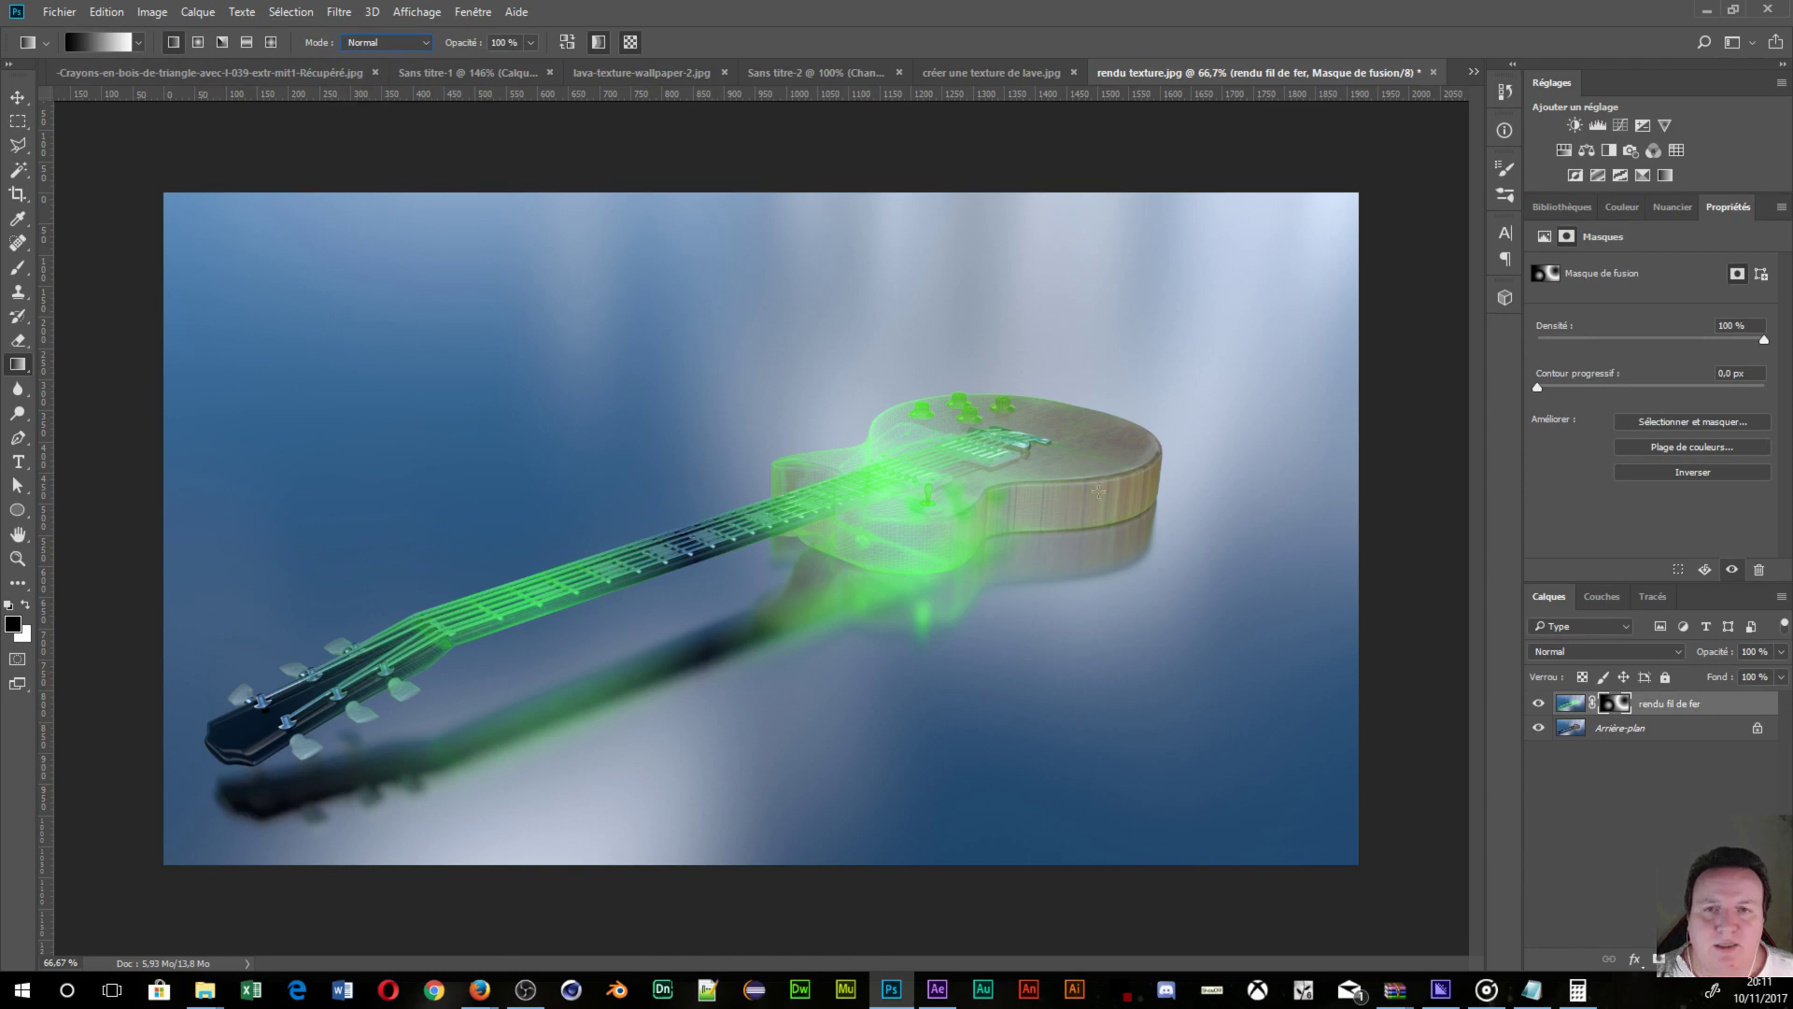
left_click_drag(1099, 491, 423, 684)
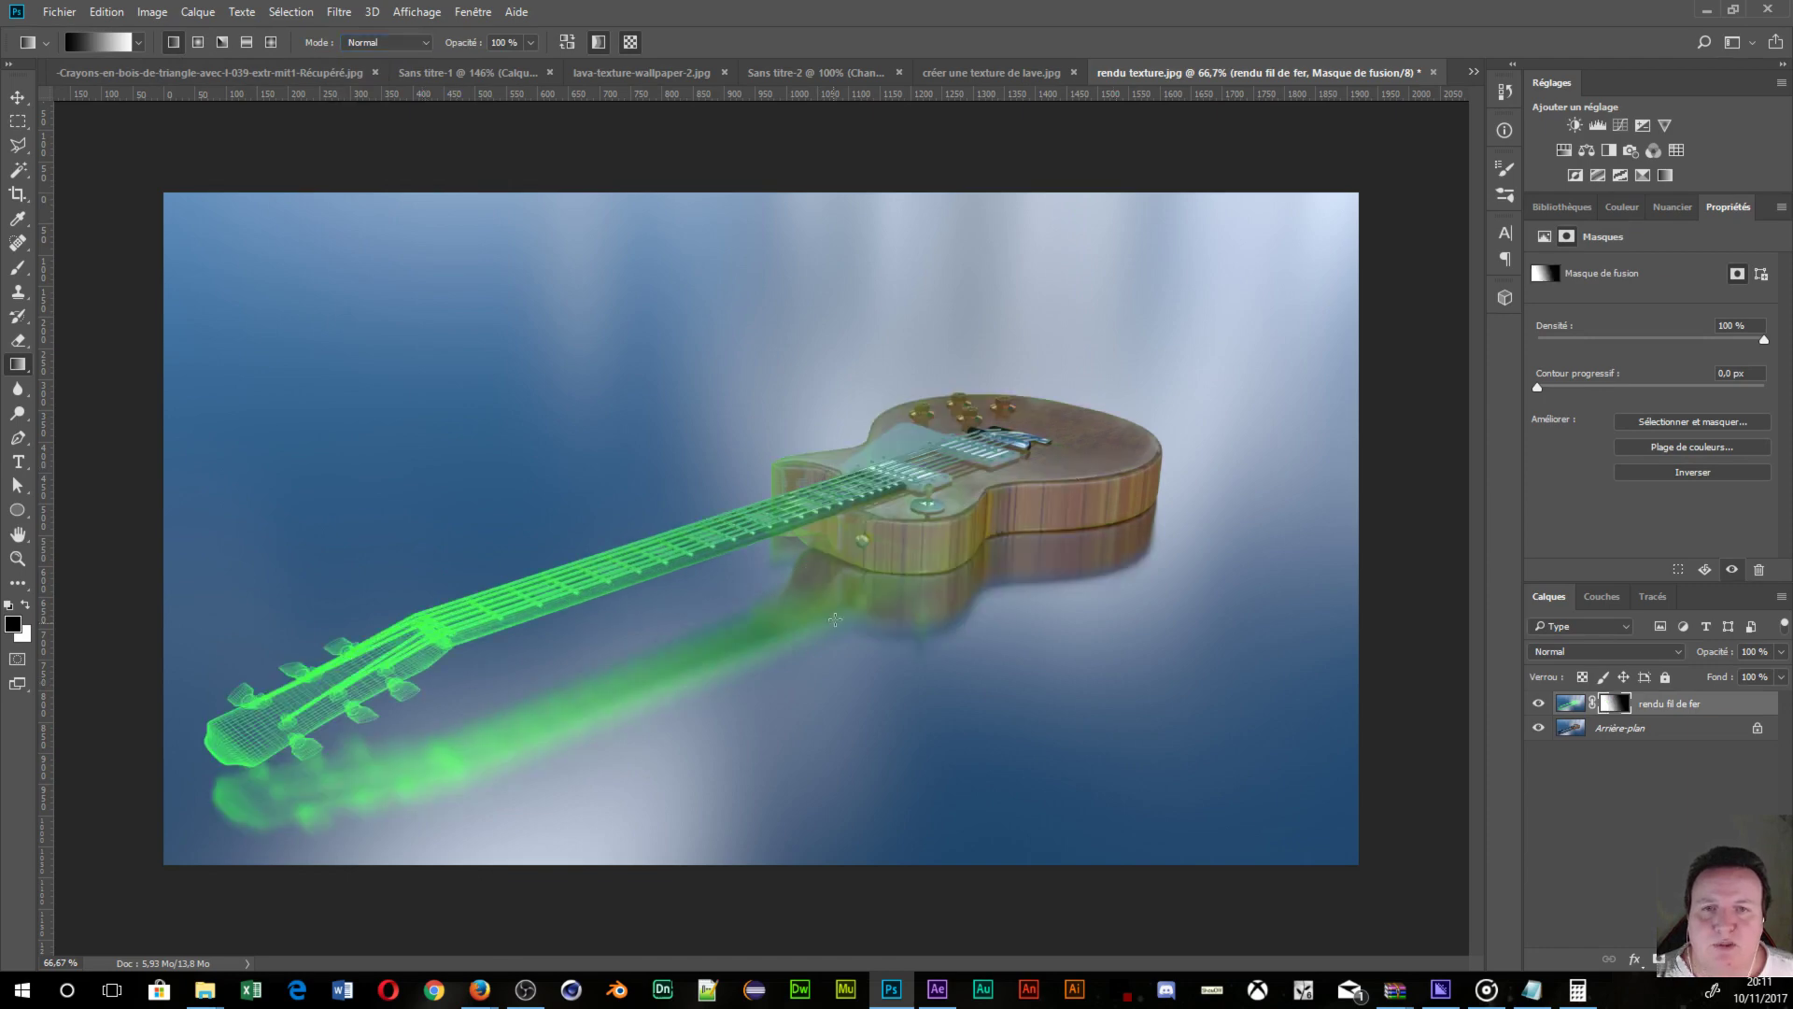
left_click_drag(694, 649, 1103, 496)
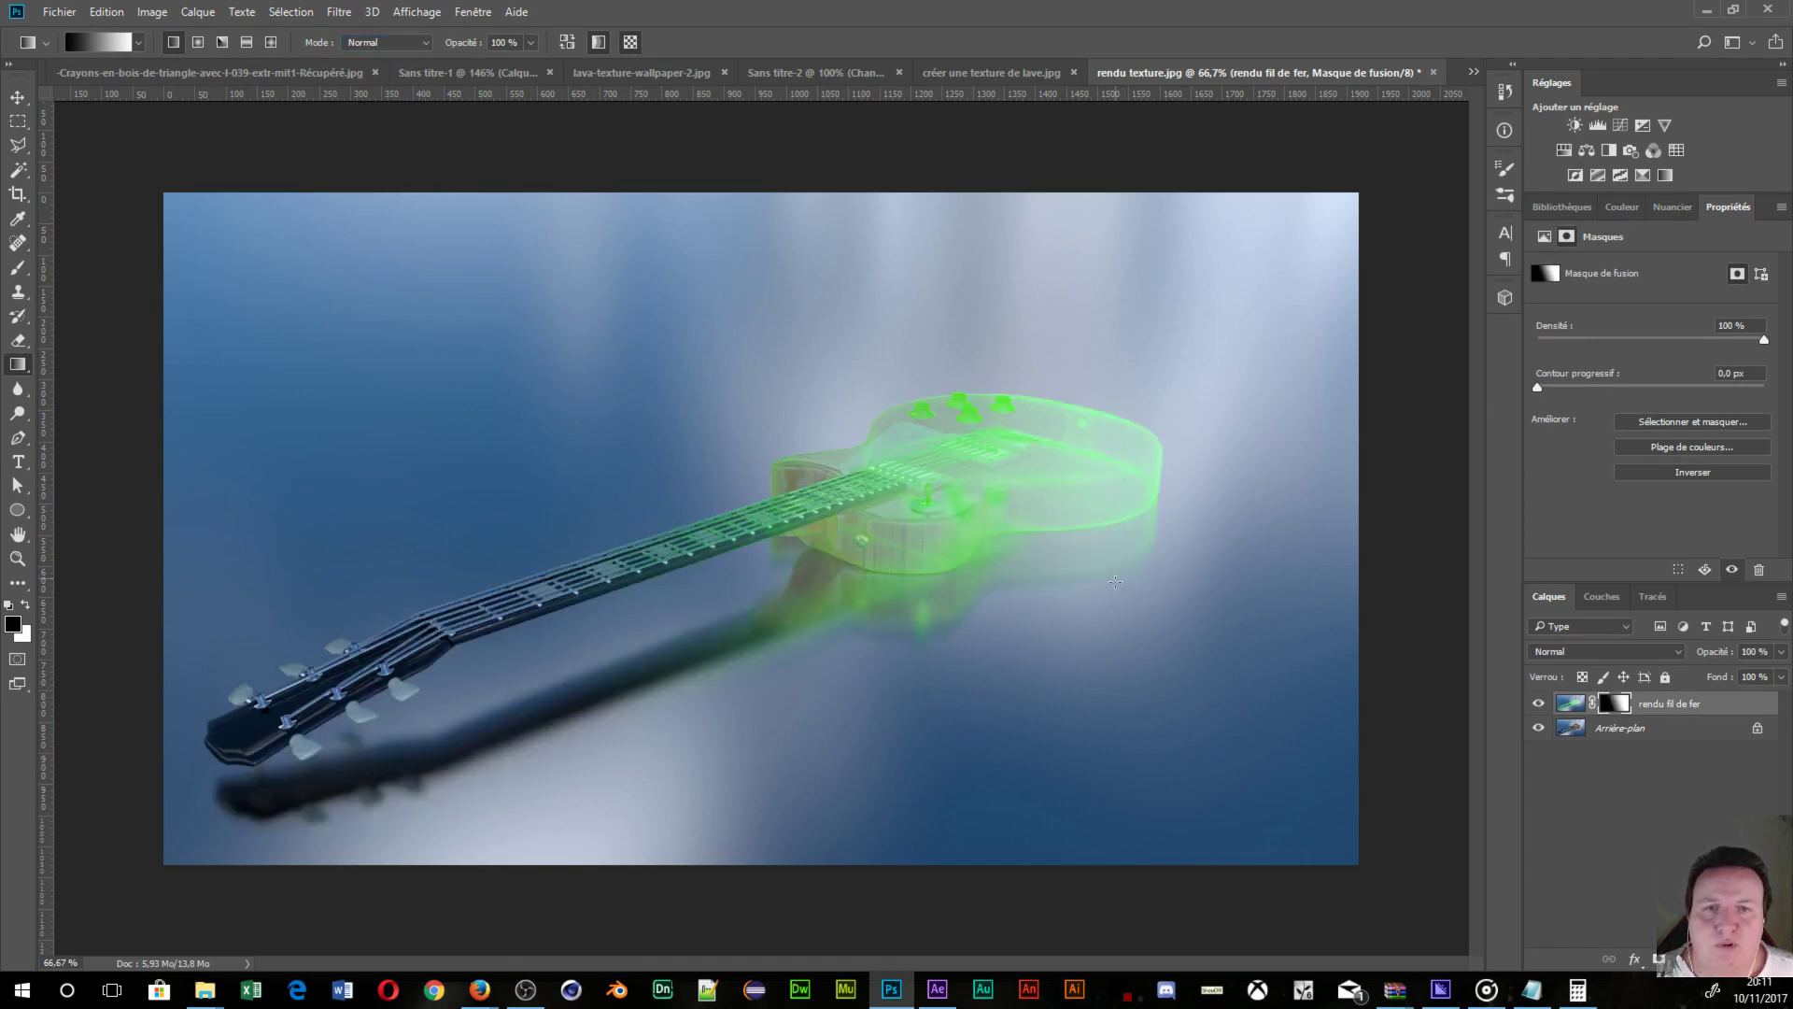
scroll(1115, 582, "up", 8, "alt")
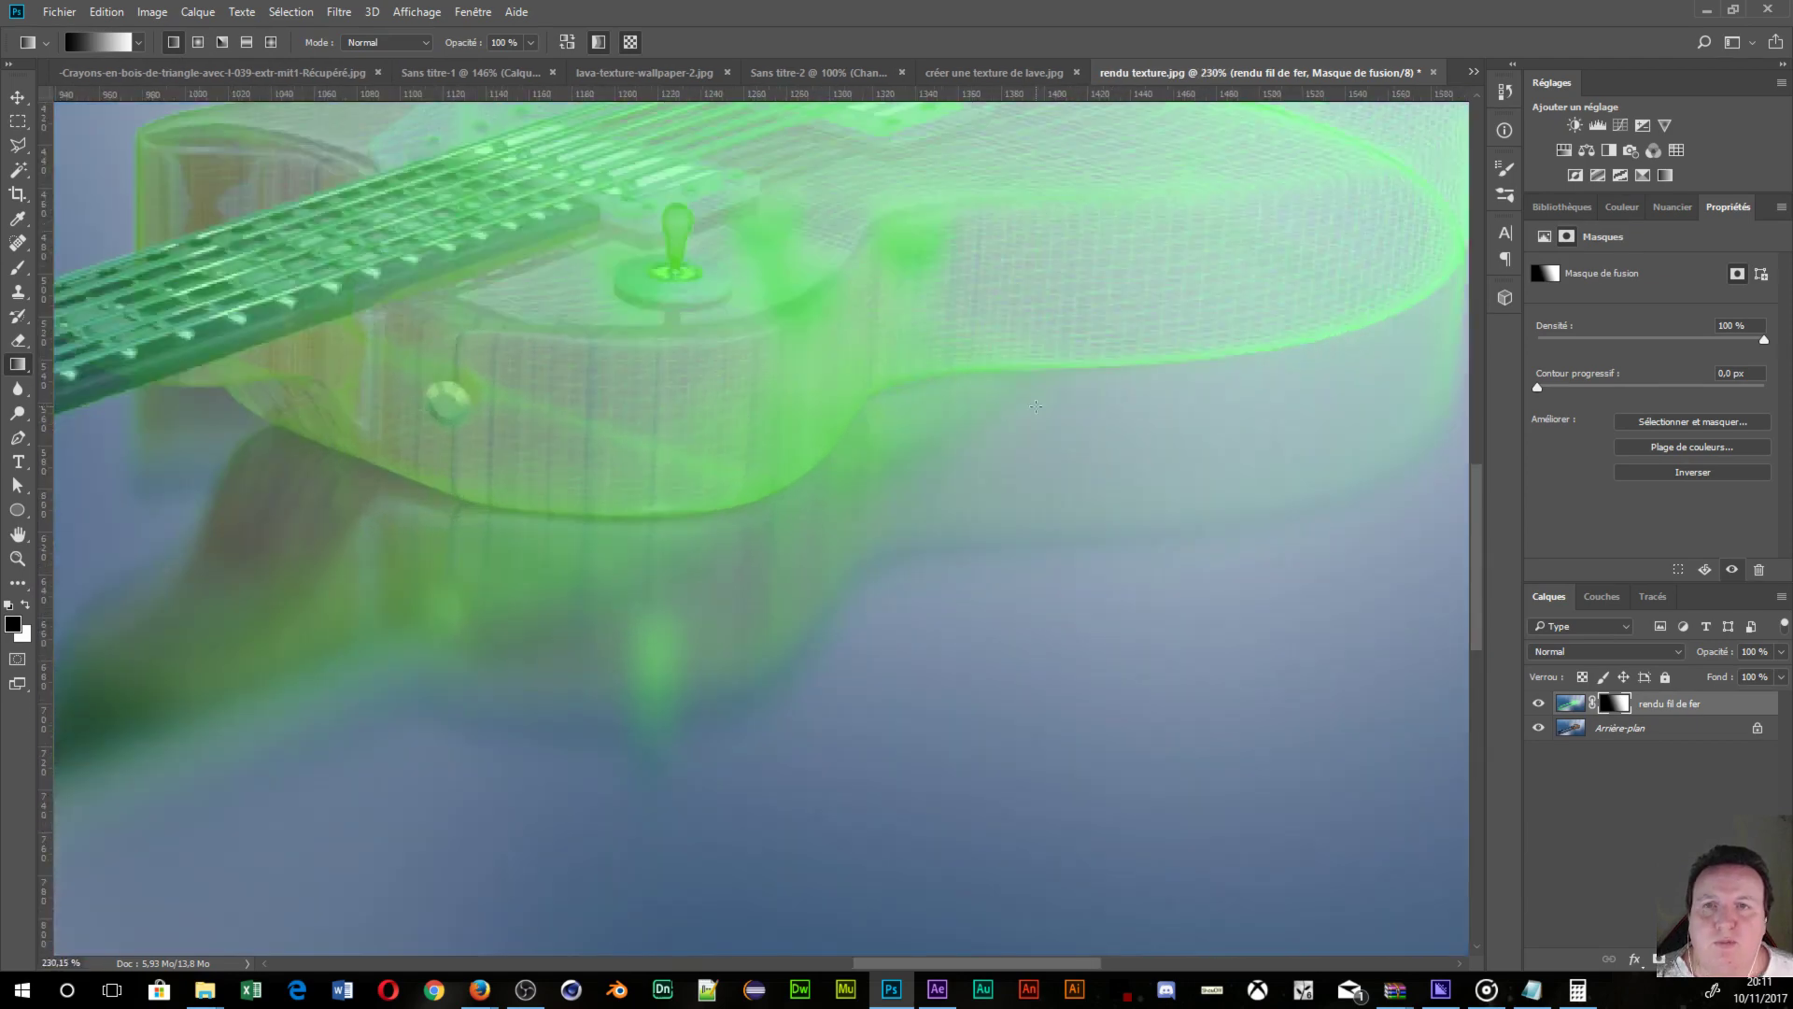
scroll(823, 244, "down", 4, "alt")
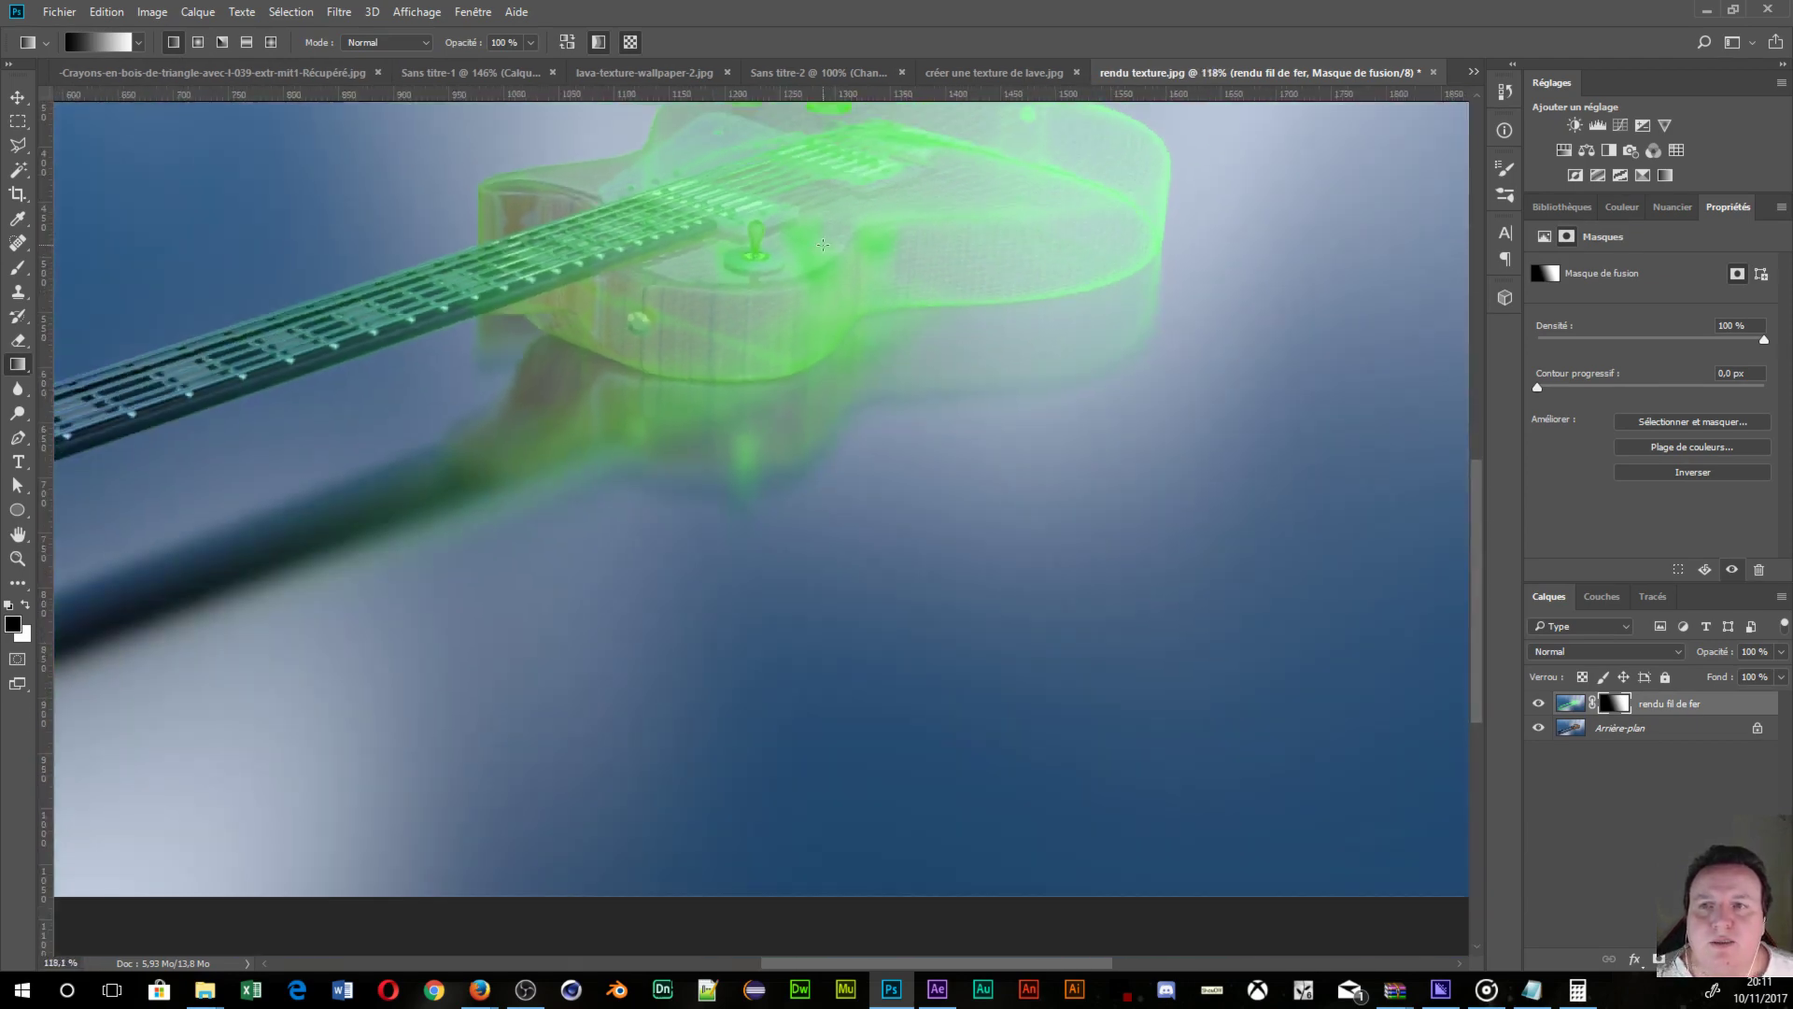
scroll(823, 244, "down", 2, "alt")
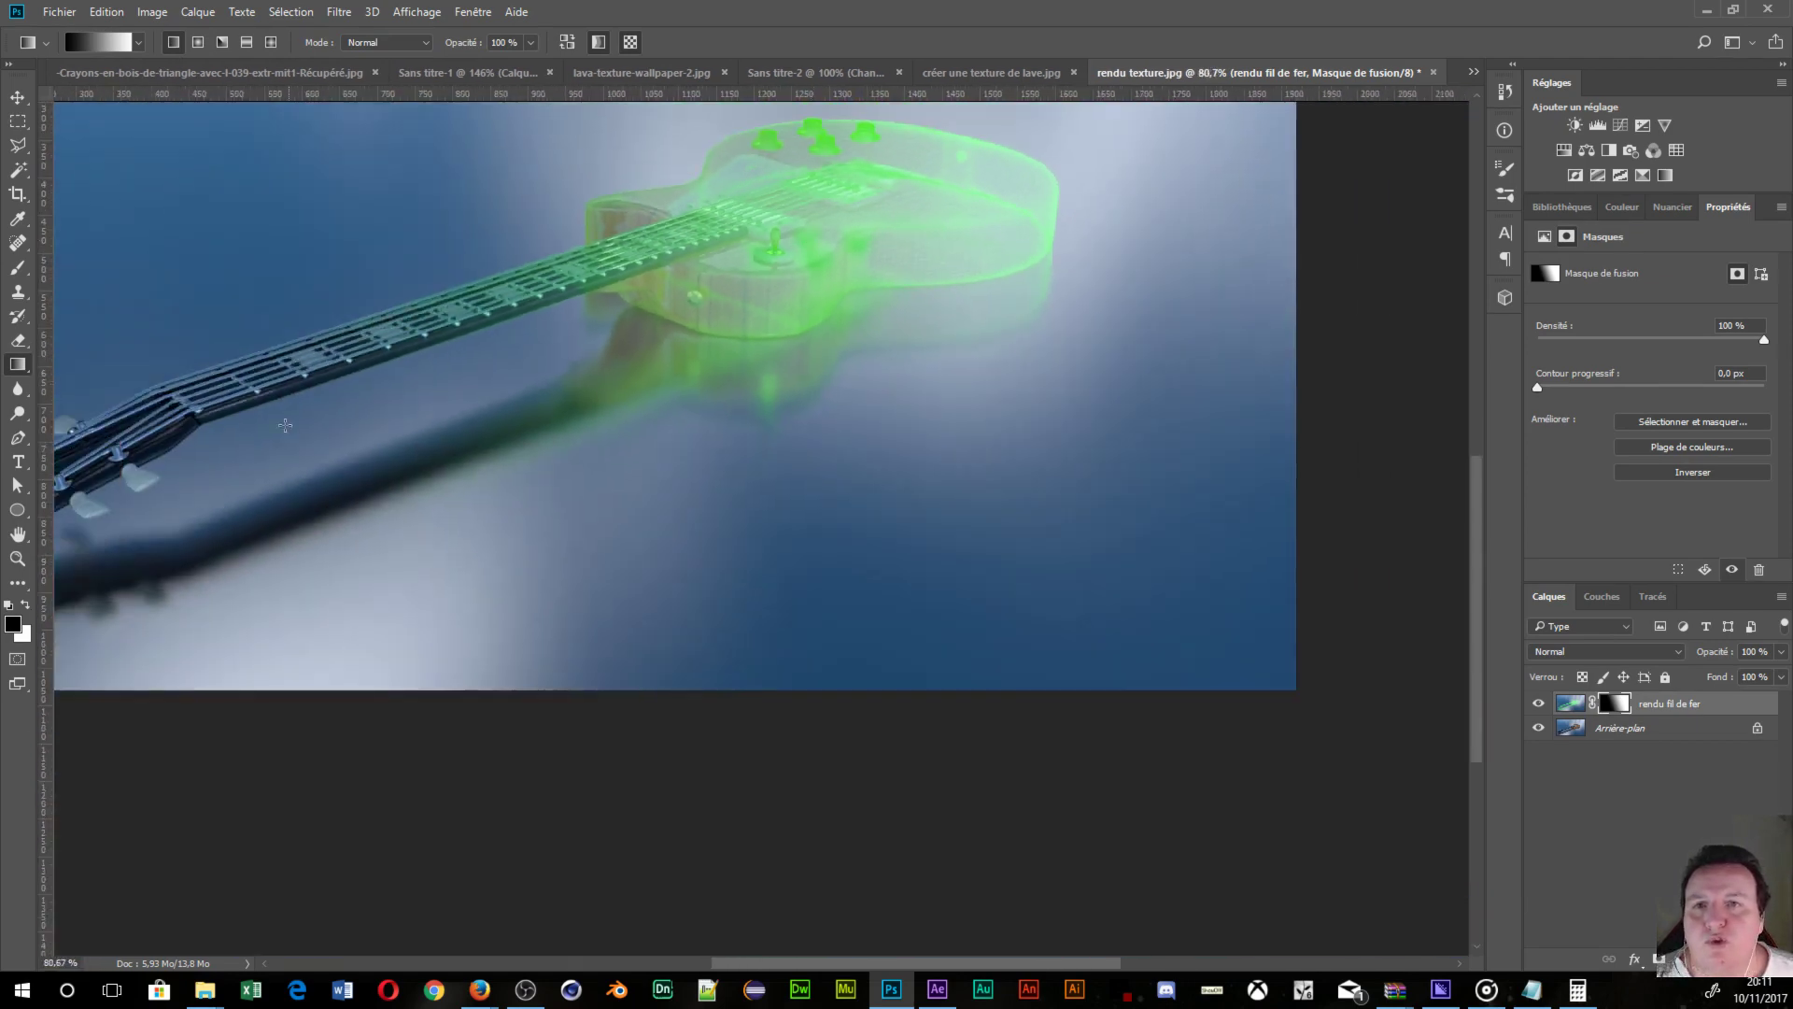
scroll(1152, 207, "up", 6, "alt")
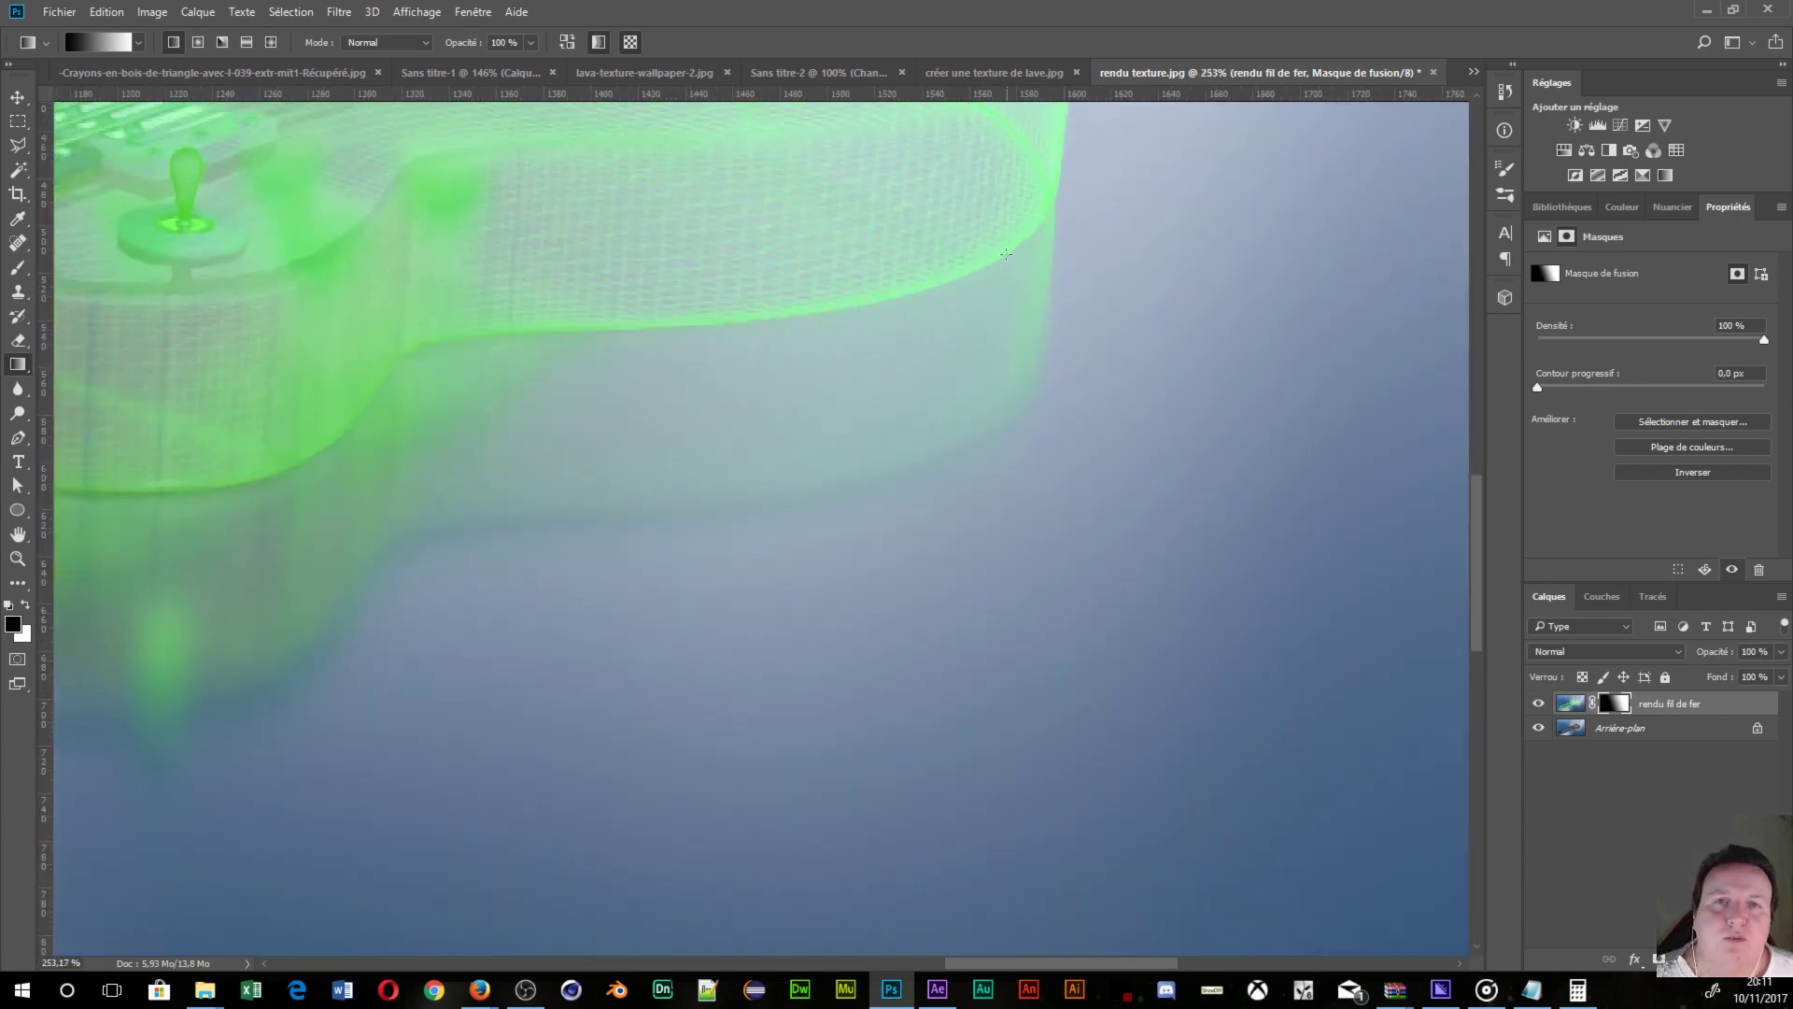
scroll(931, 269, "down", 5, "alt")
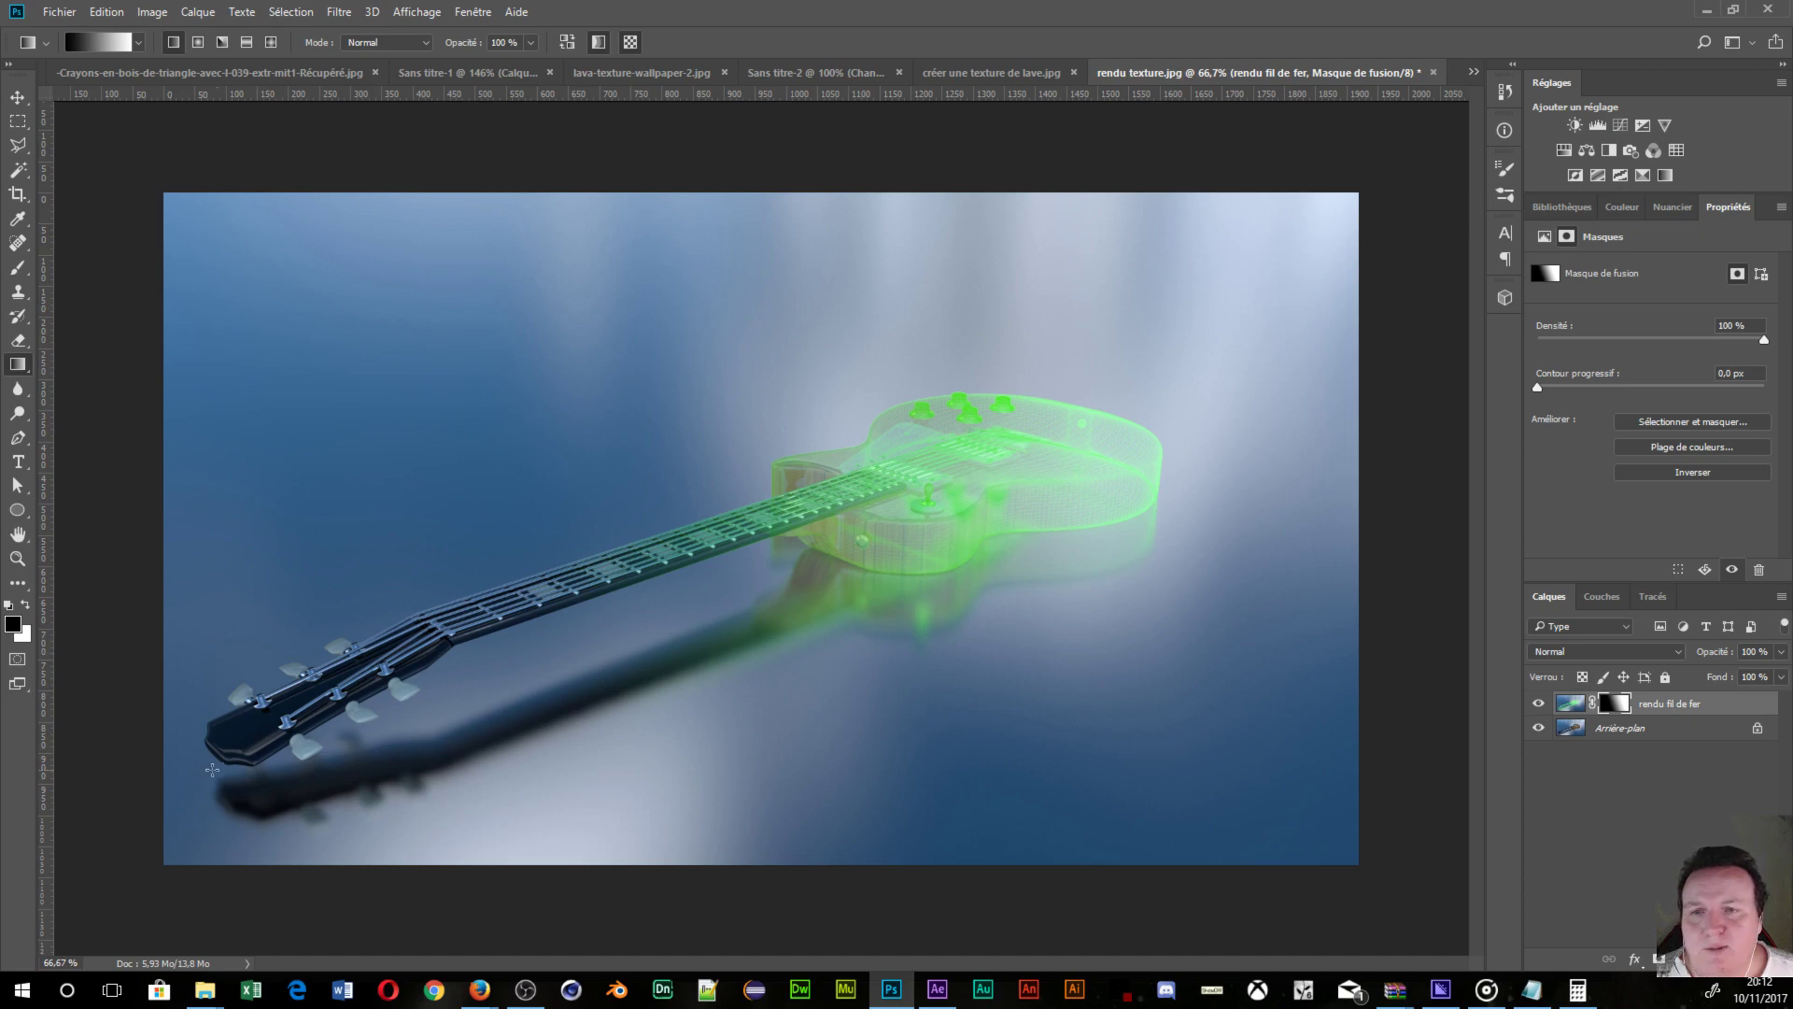
- Redraw the wireframe mask gradient along the guitar from headstock to body, then reverse it from beyond the body towards the headstock
left_click_drag(228, 755, 894, 541)
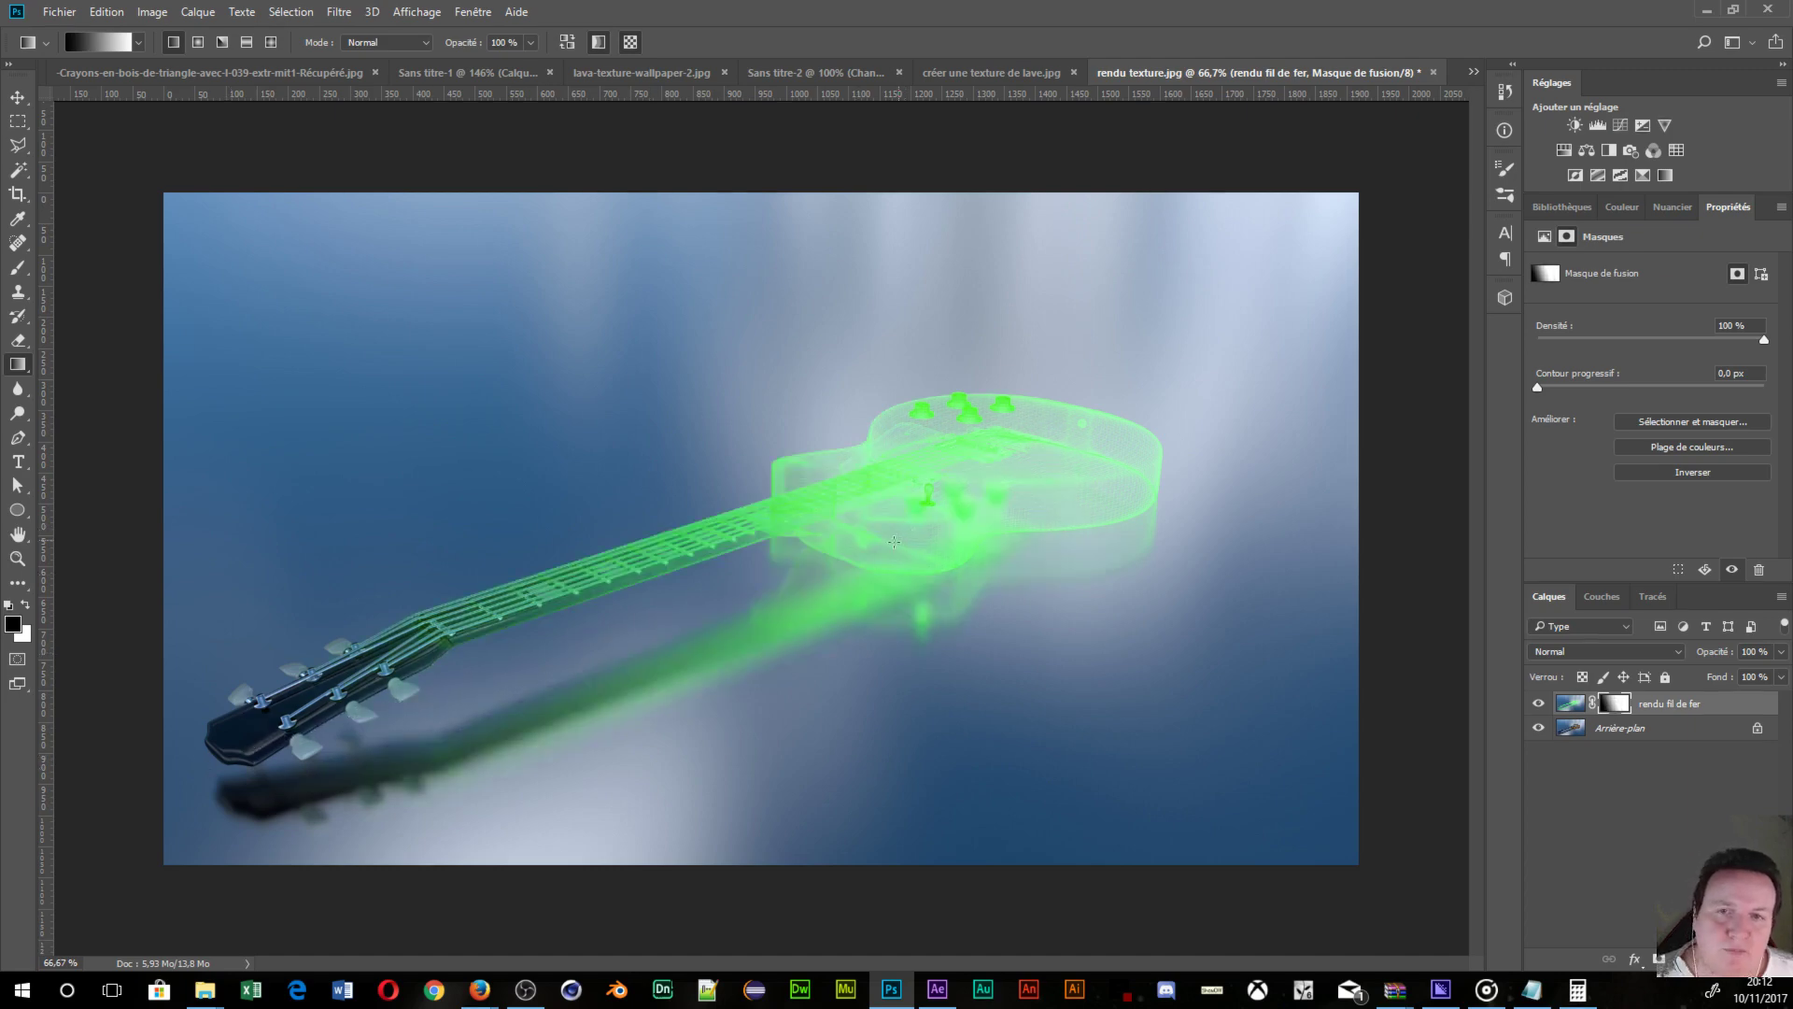
left_click_drag(306, 669, 668, 495)
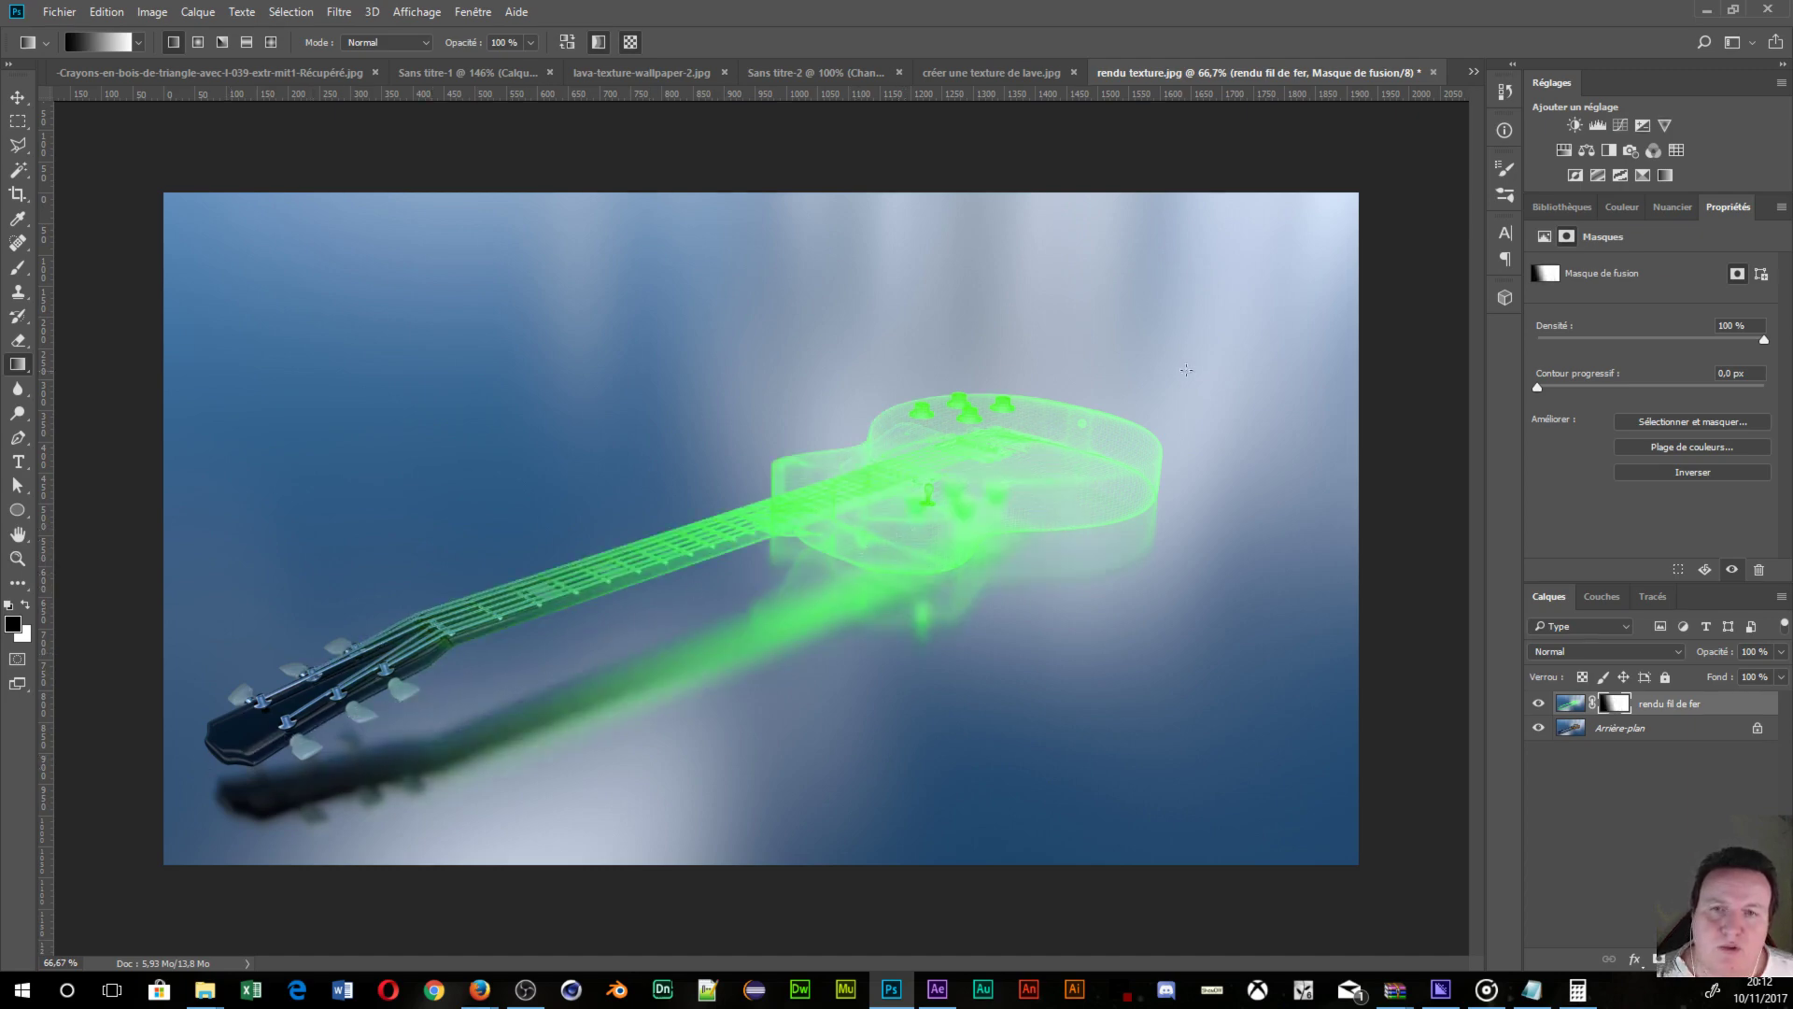
left_click_drag(1219, 352, 381, 628)
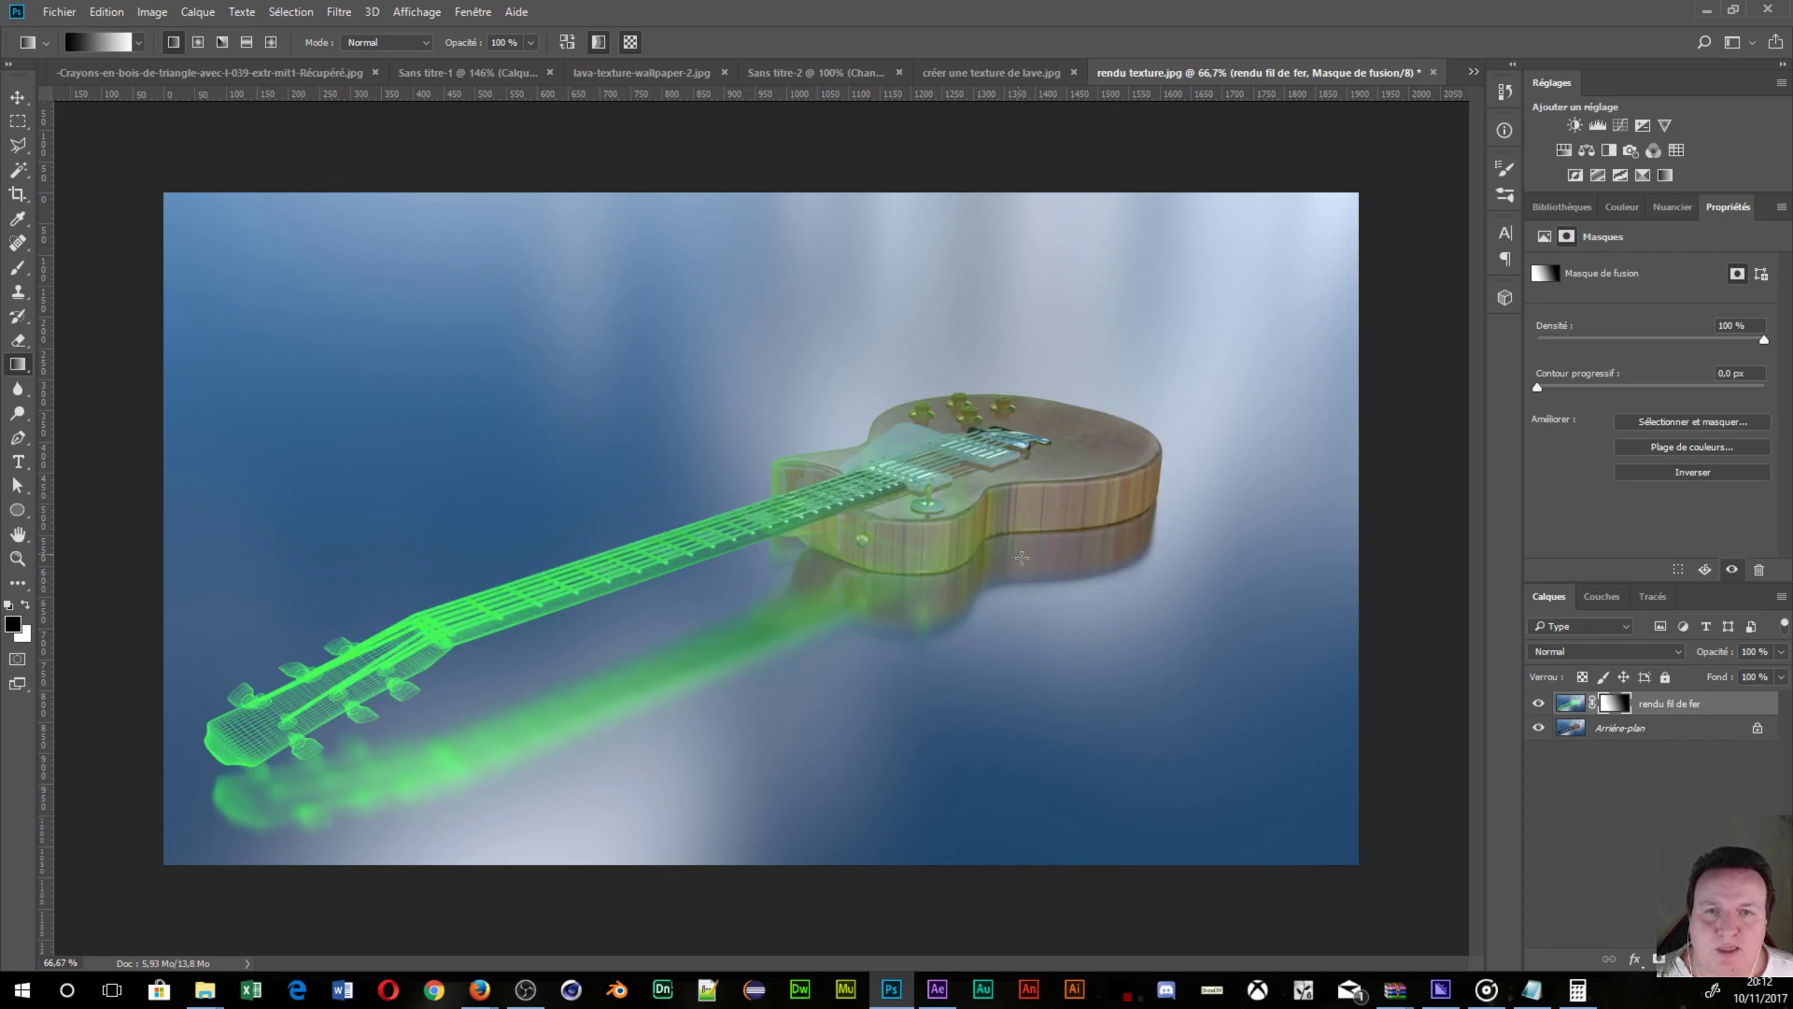
scroll(1022, 558, "up", 4, "alt")
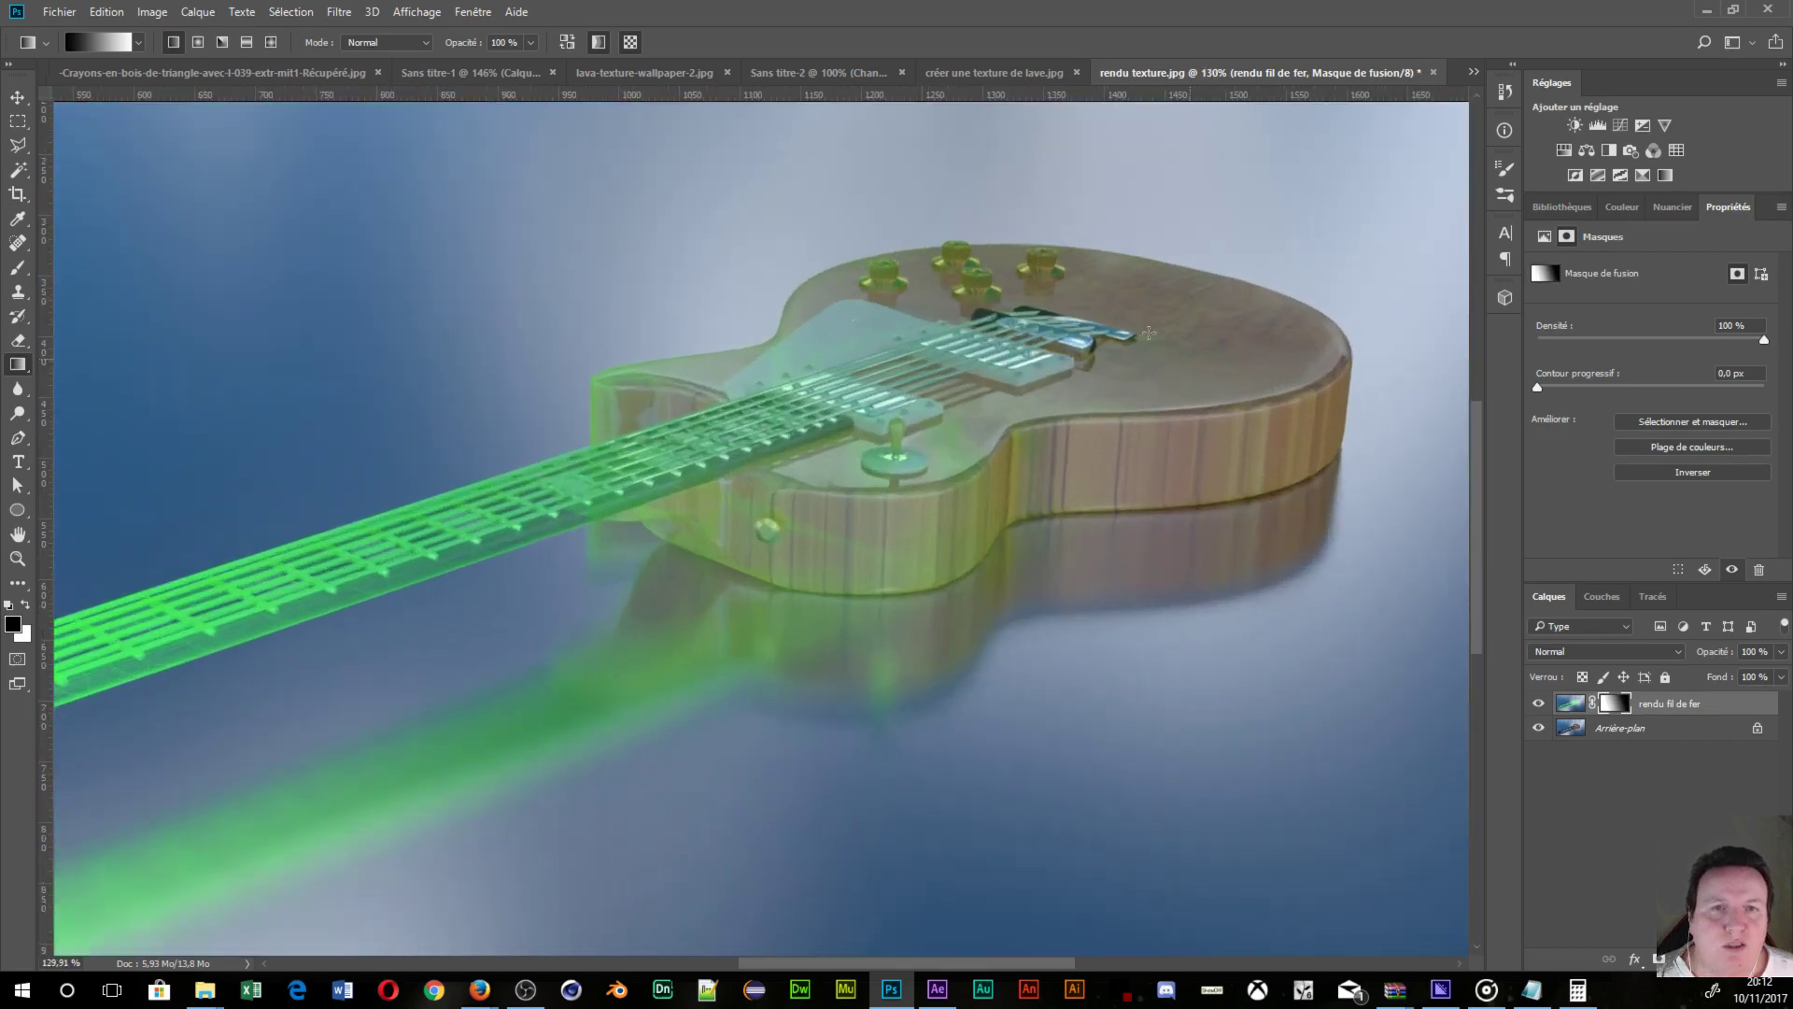
scroll(619, 527, "down", 2, "alt")
scroll(182, 729, "down", 2, "alt")
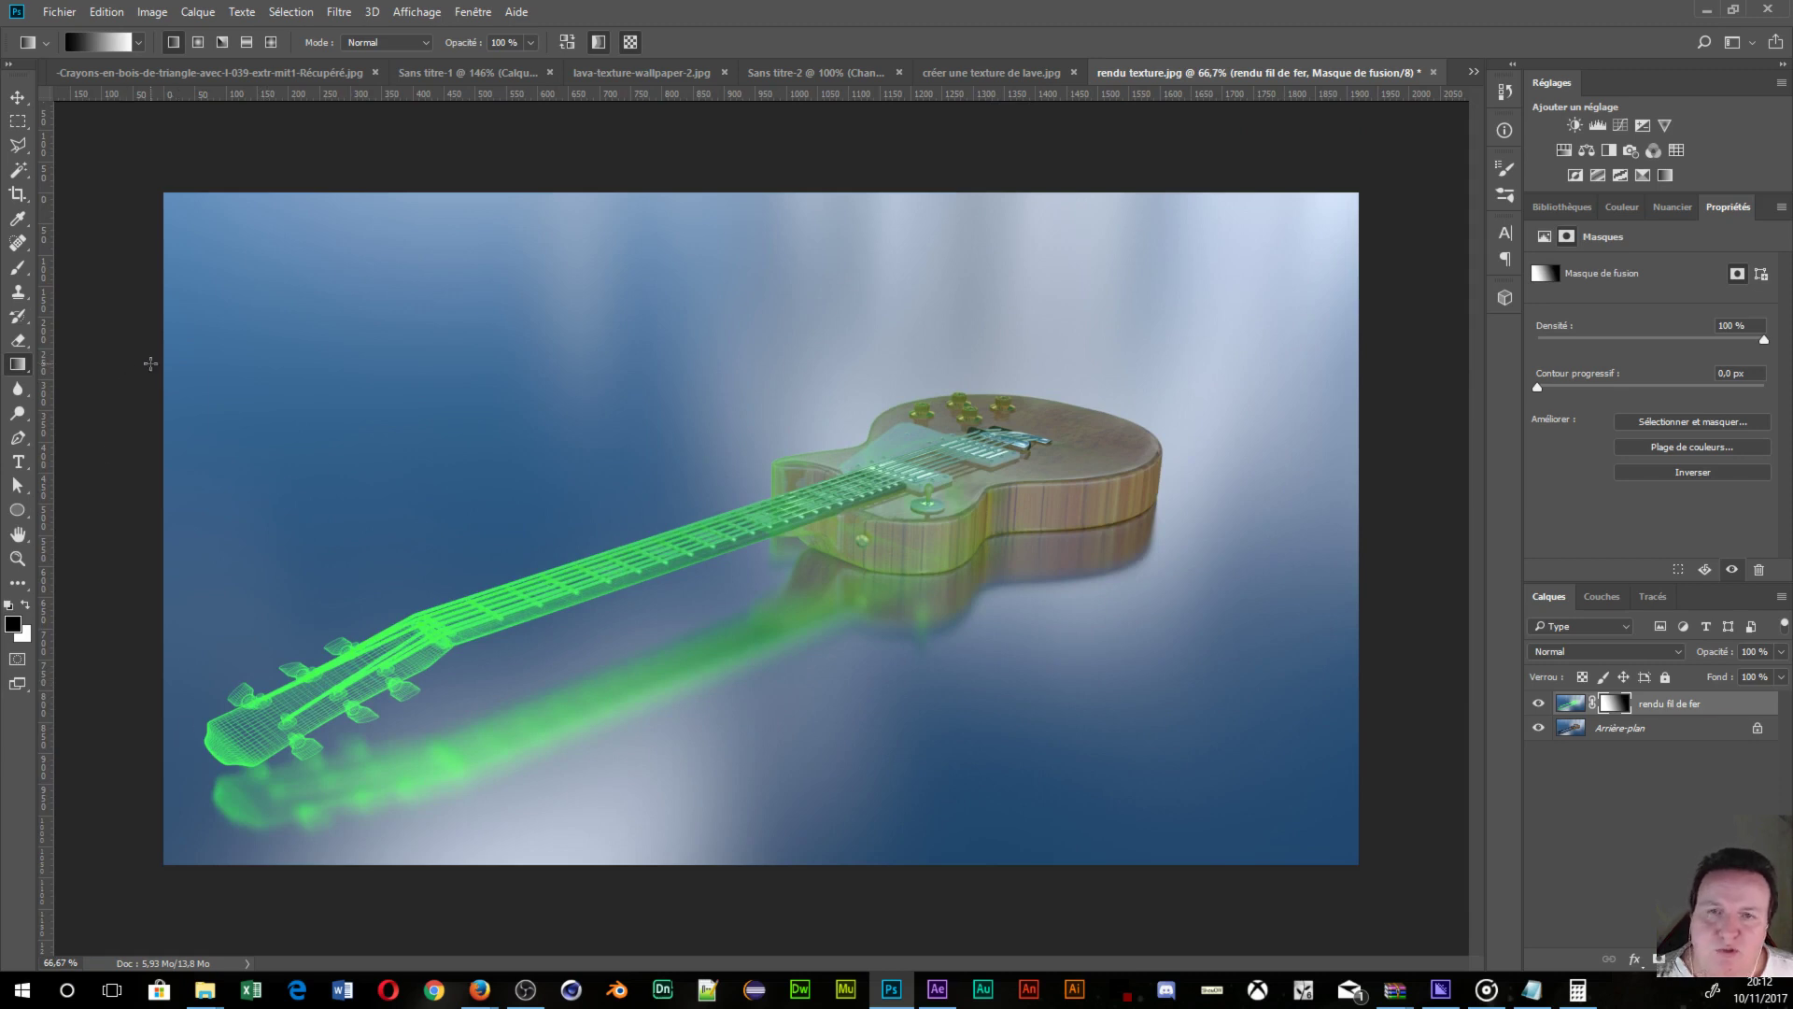
- Try diagonal black-to-white gradients on the mask from the image's upper-left background down across the guitar
left_click_drag(167, 369, 1225, 933)
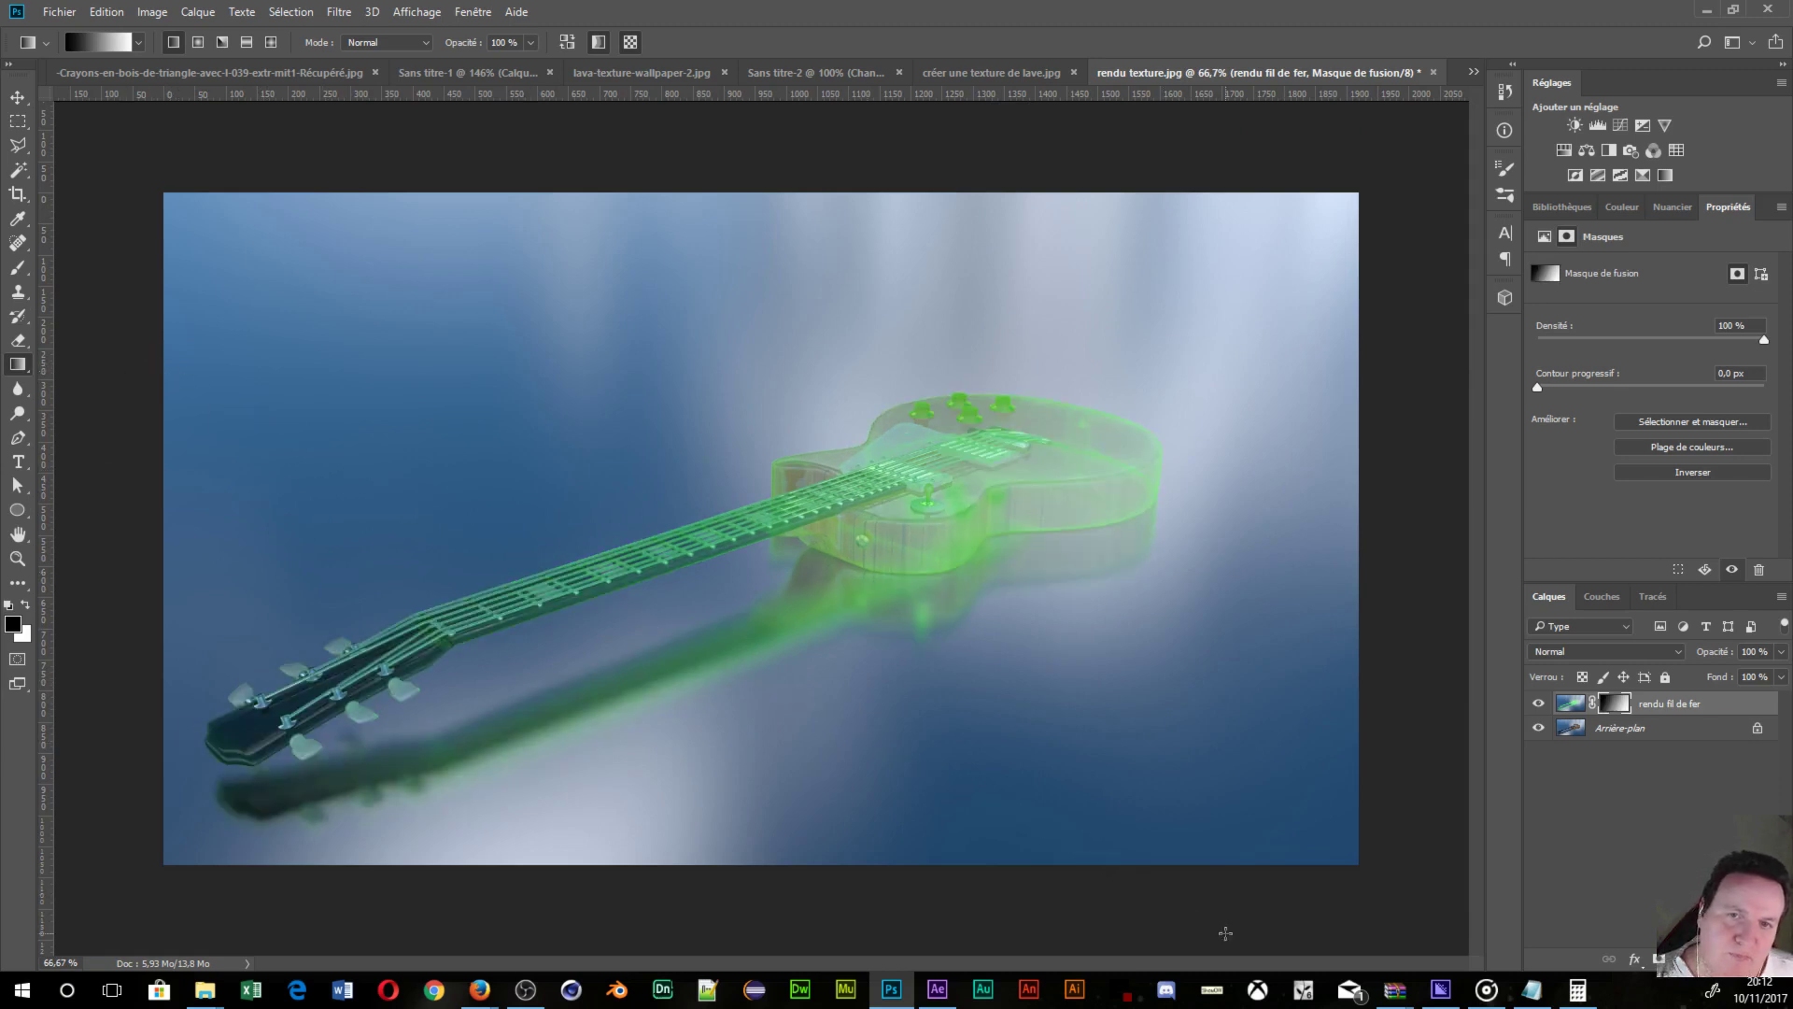
left_click_drag(453, 280, 1272, 877)
left_click_drag(477, 421, 631, 791)
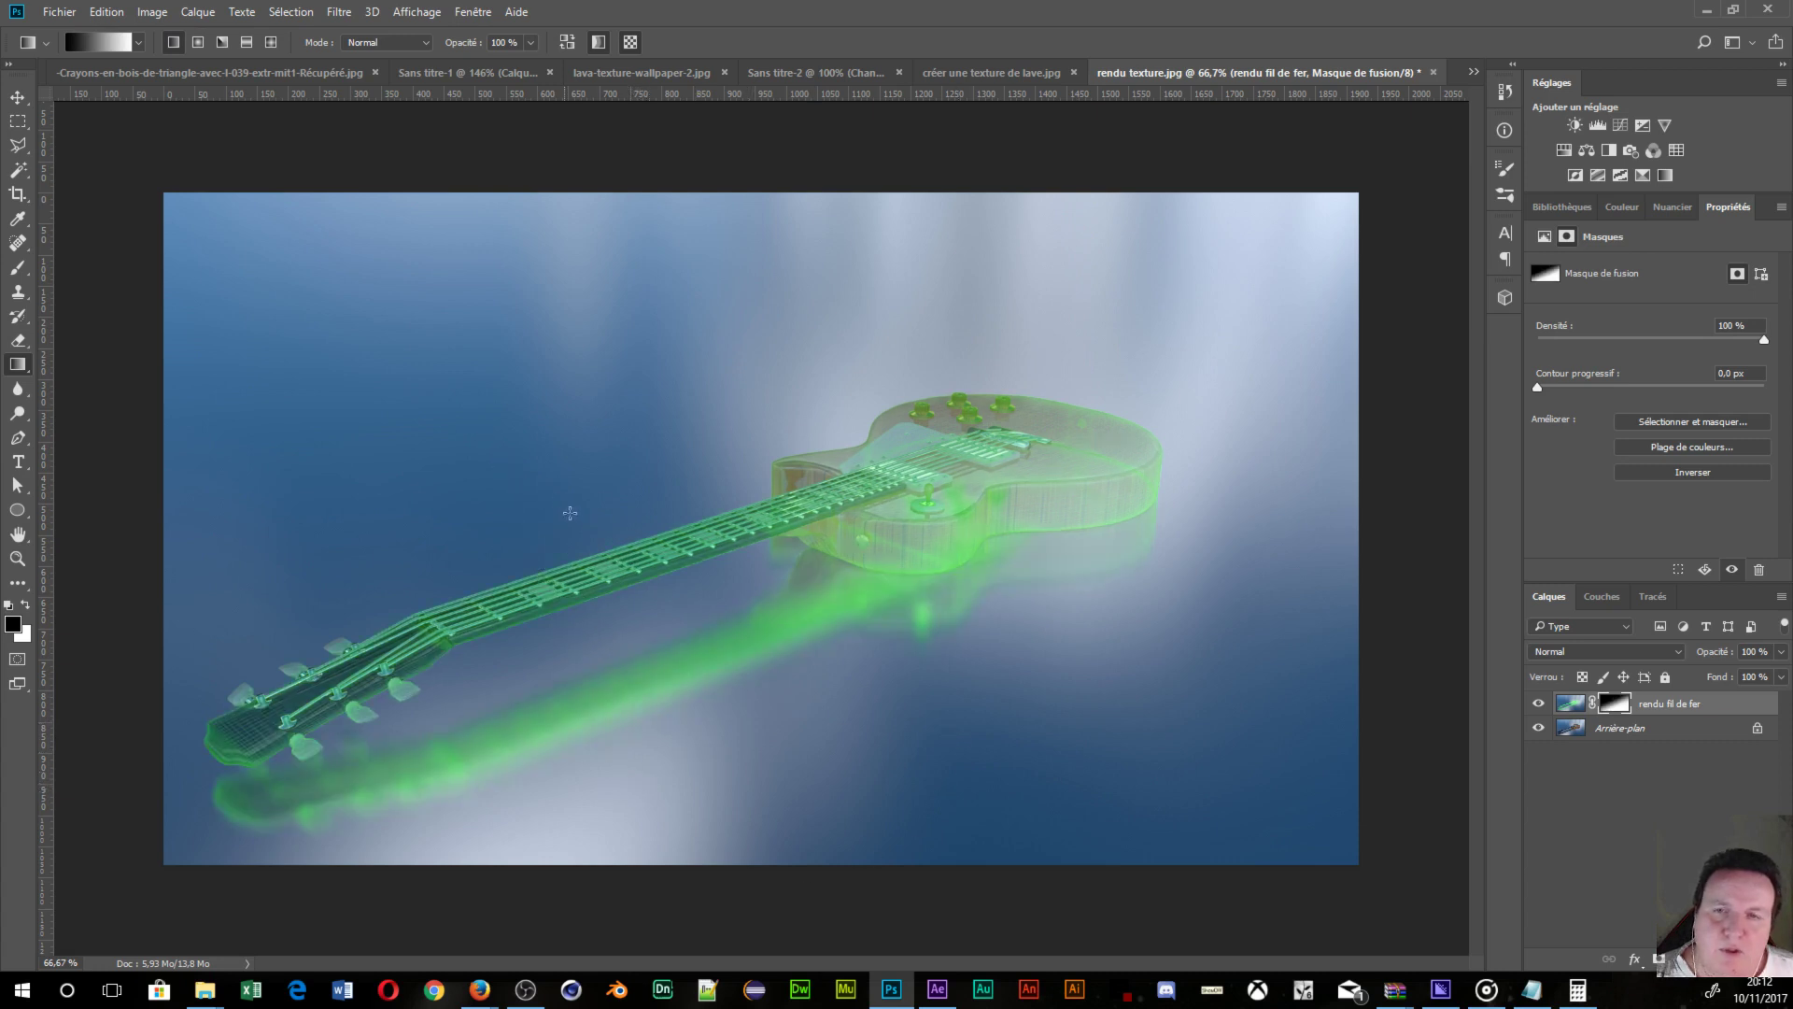
left_click_drag(657, 589, 657, 585)
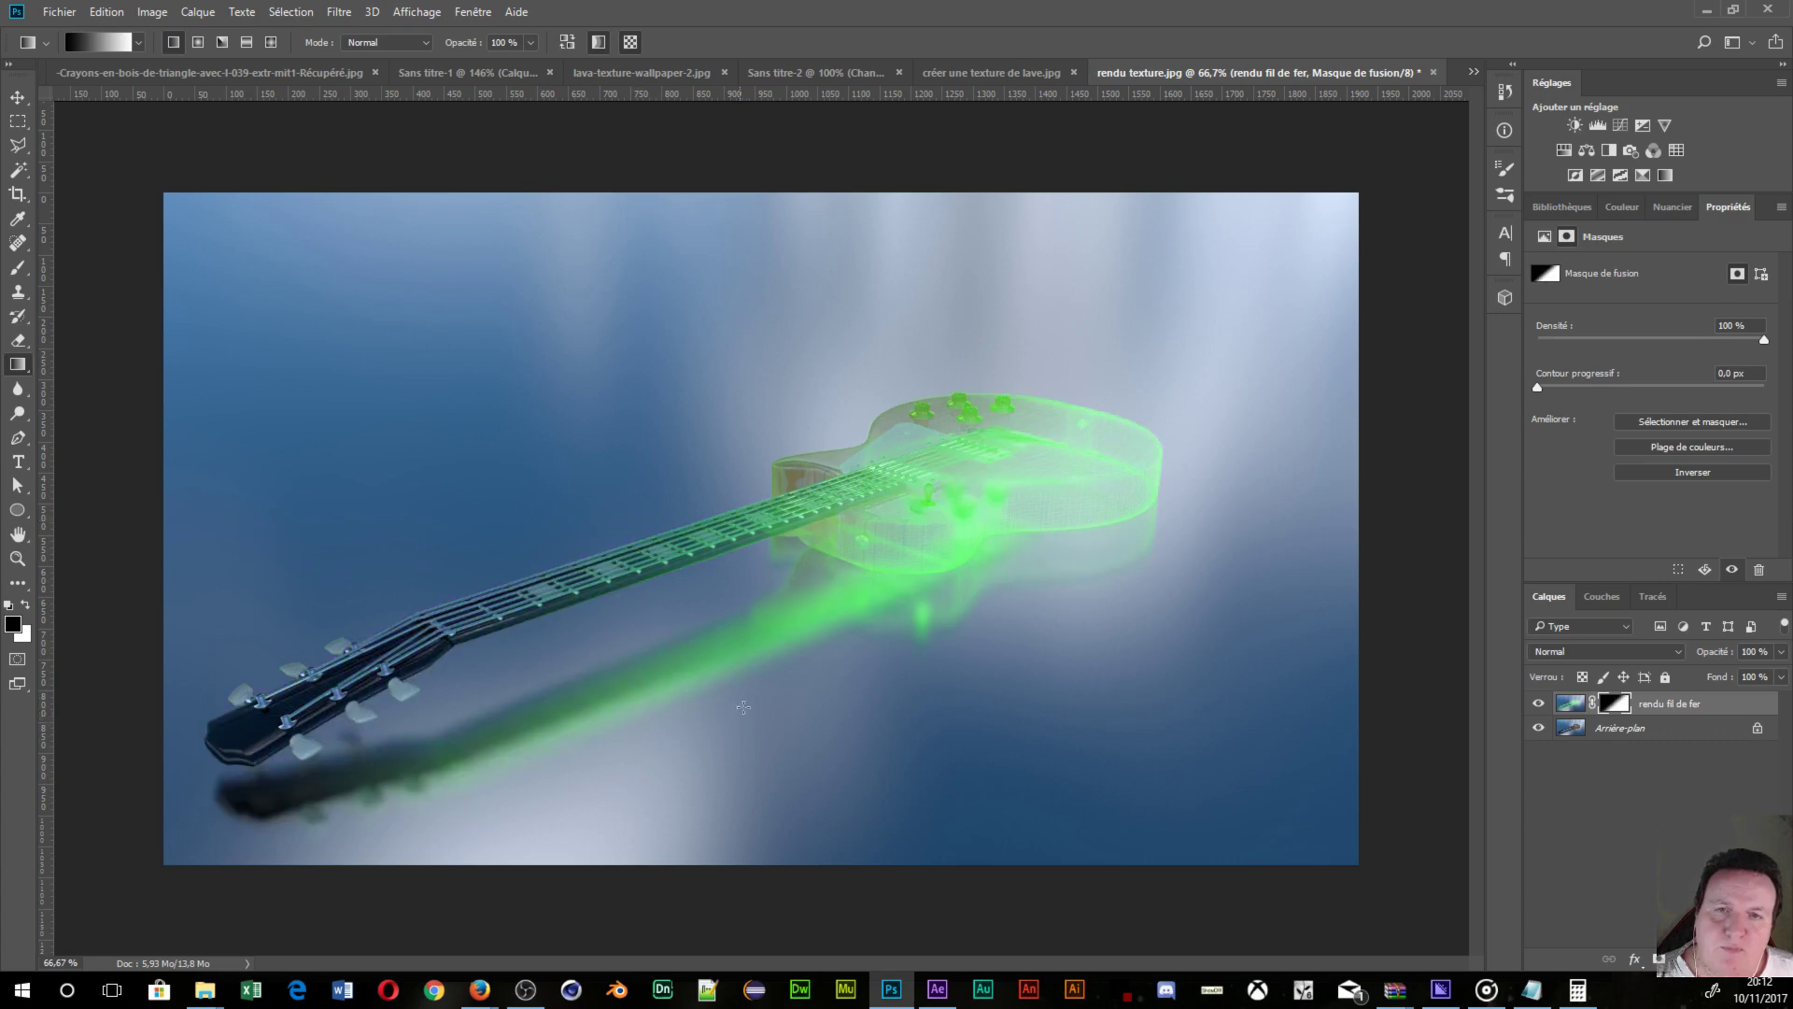
- Try a series of short and long downward gradients on the mask, crossing the guitar neck from above the fretboard to its shadow
left_click_drag(587, 509, 591, 668)
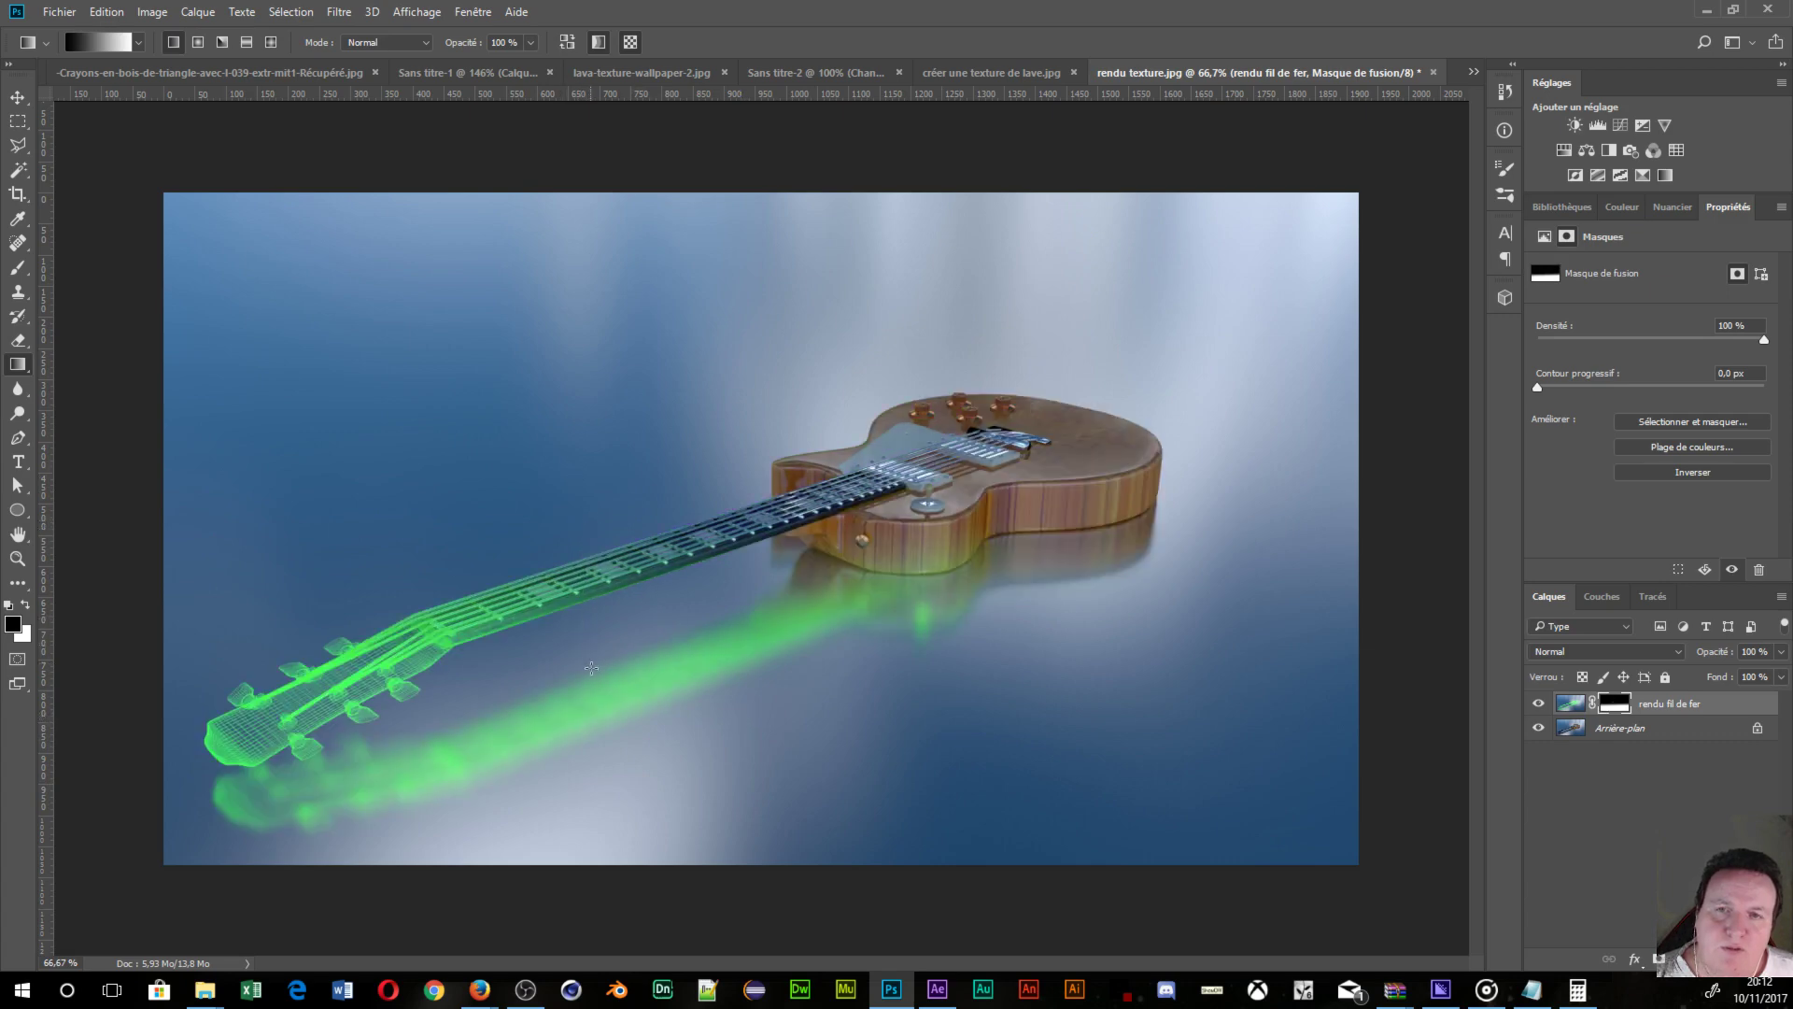
left_click_drag(718, 461, 751, 632)
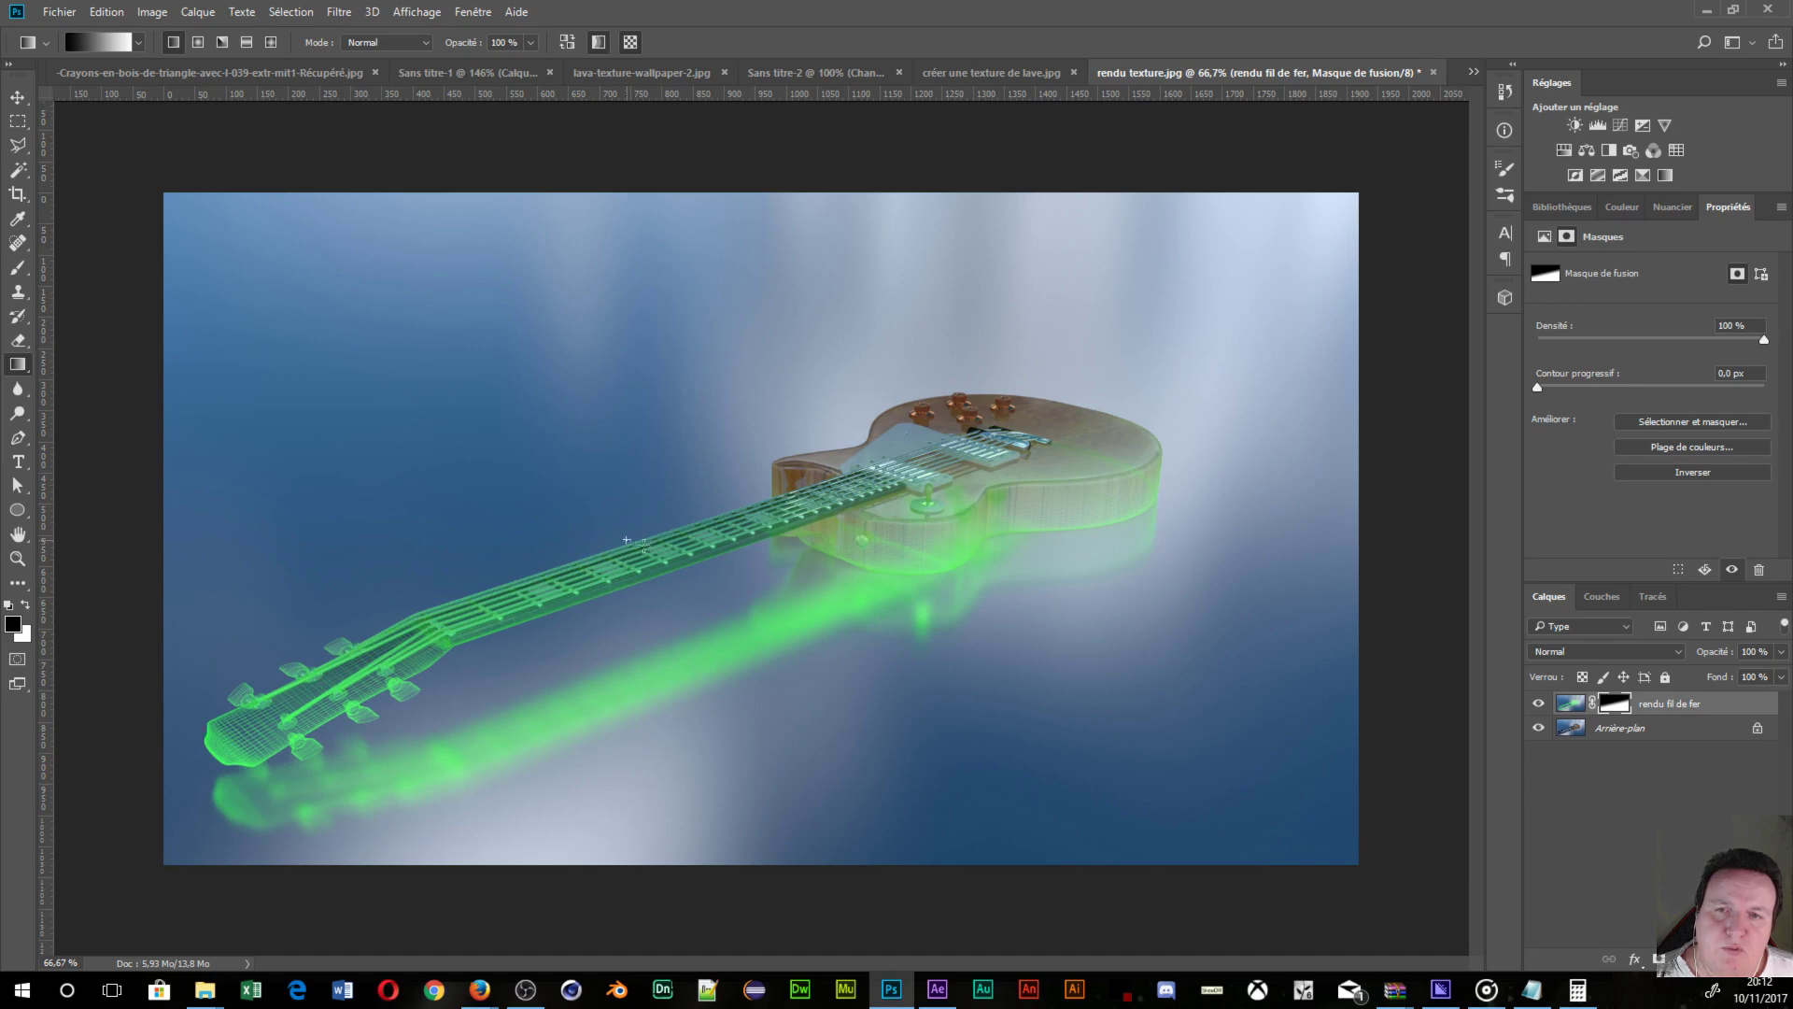
left_click_drag(645, 545, 702, 613)
left_click_drag(596, 414, 729, 593)
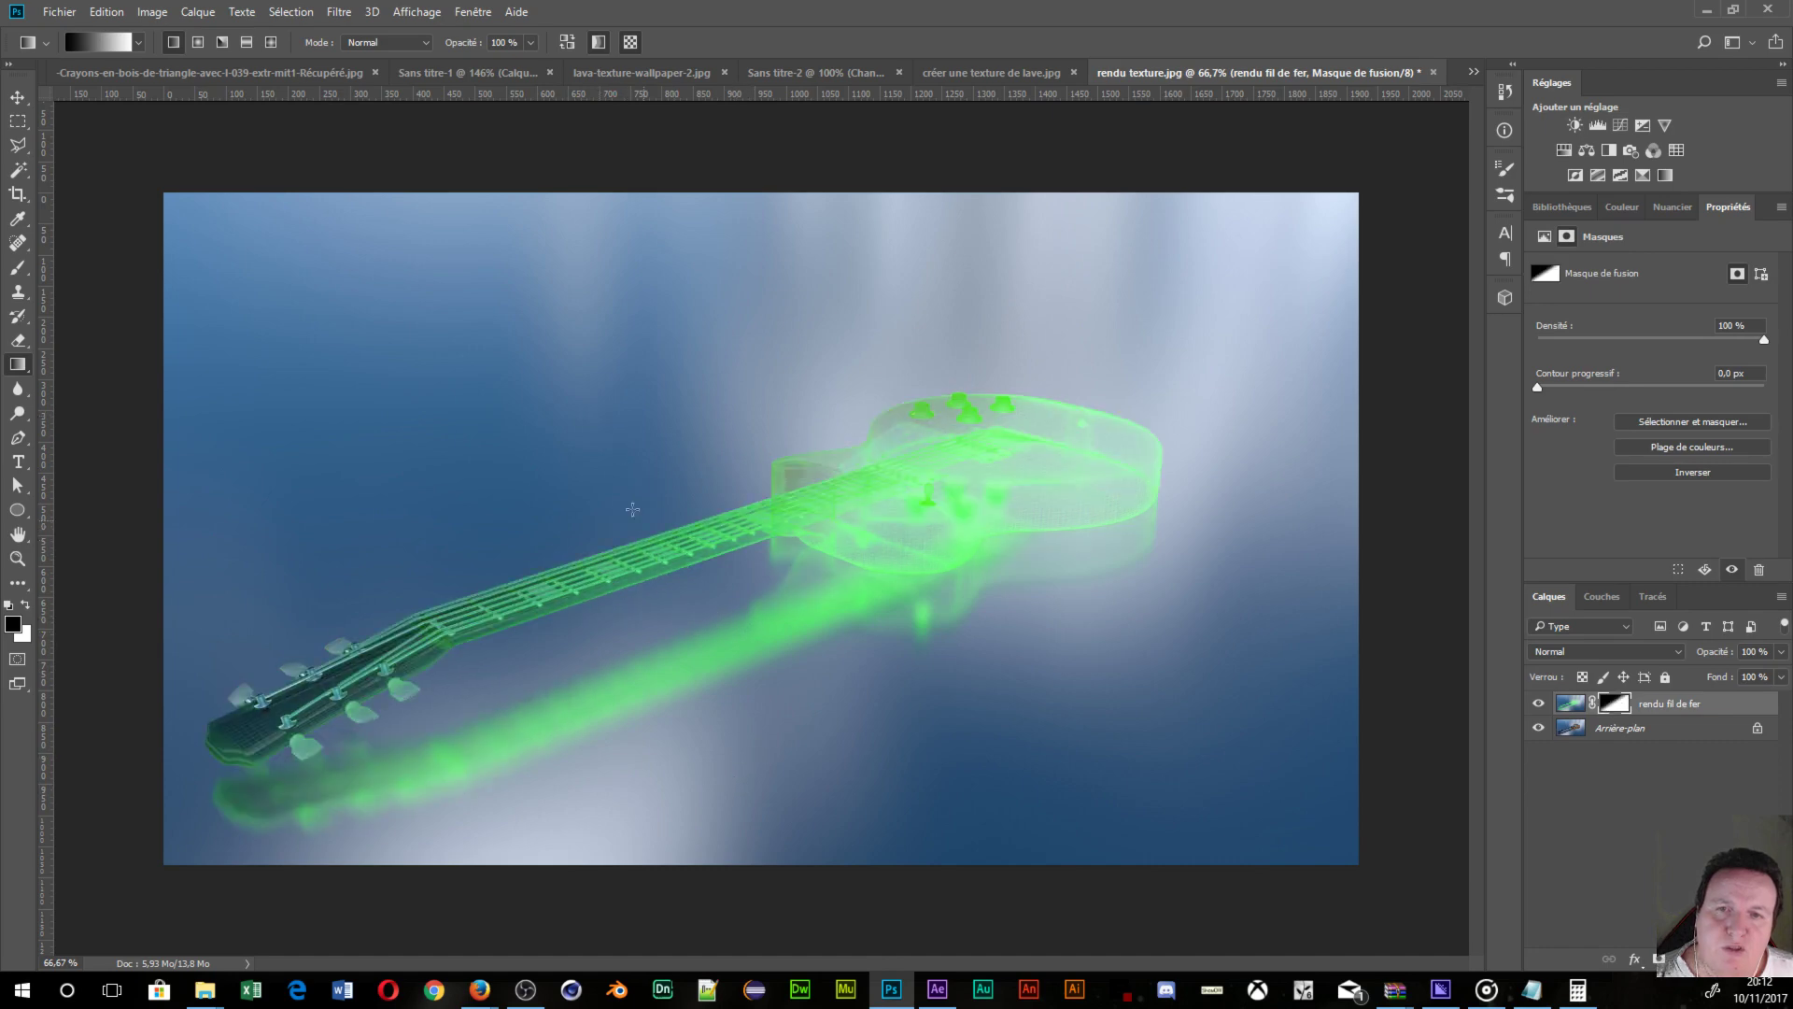
left_click_drag(633, 509, 669, 590)
left_click_drag(451, 392, 744, 727)
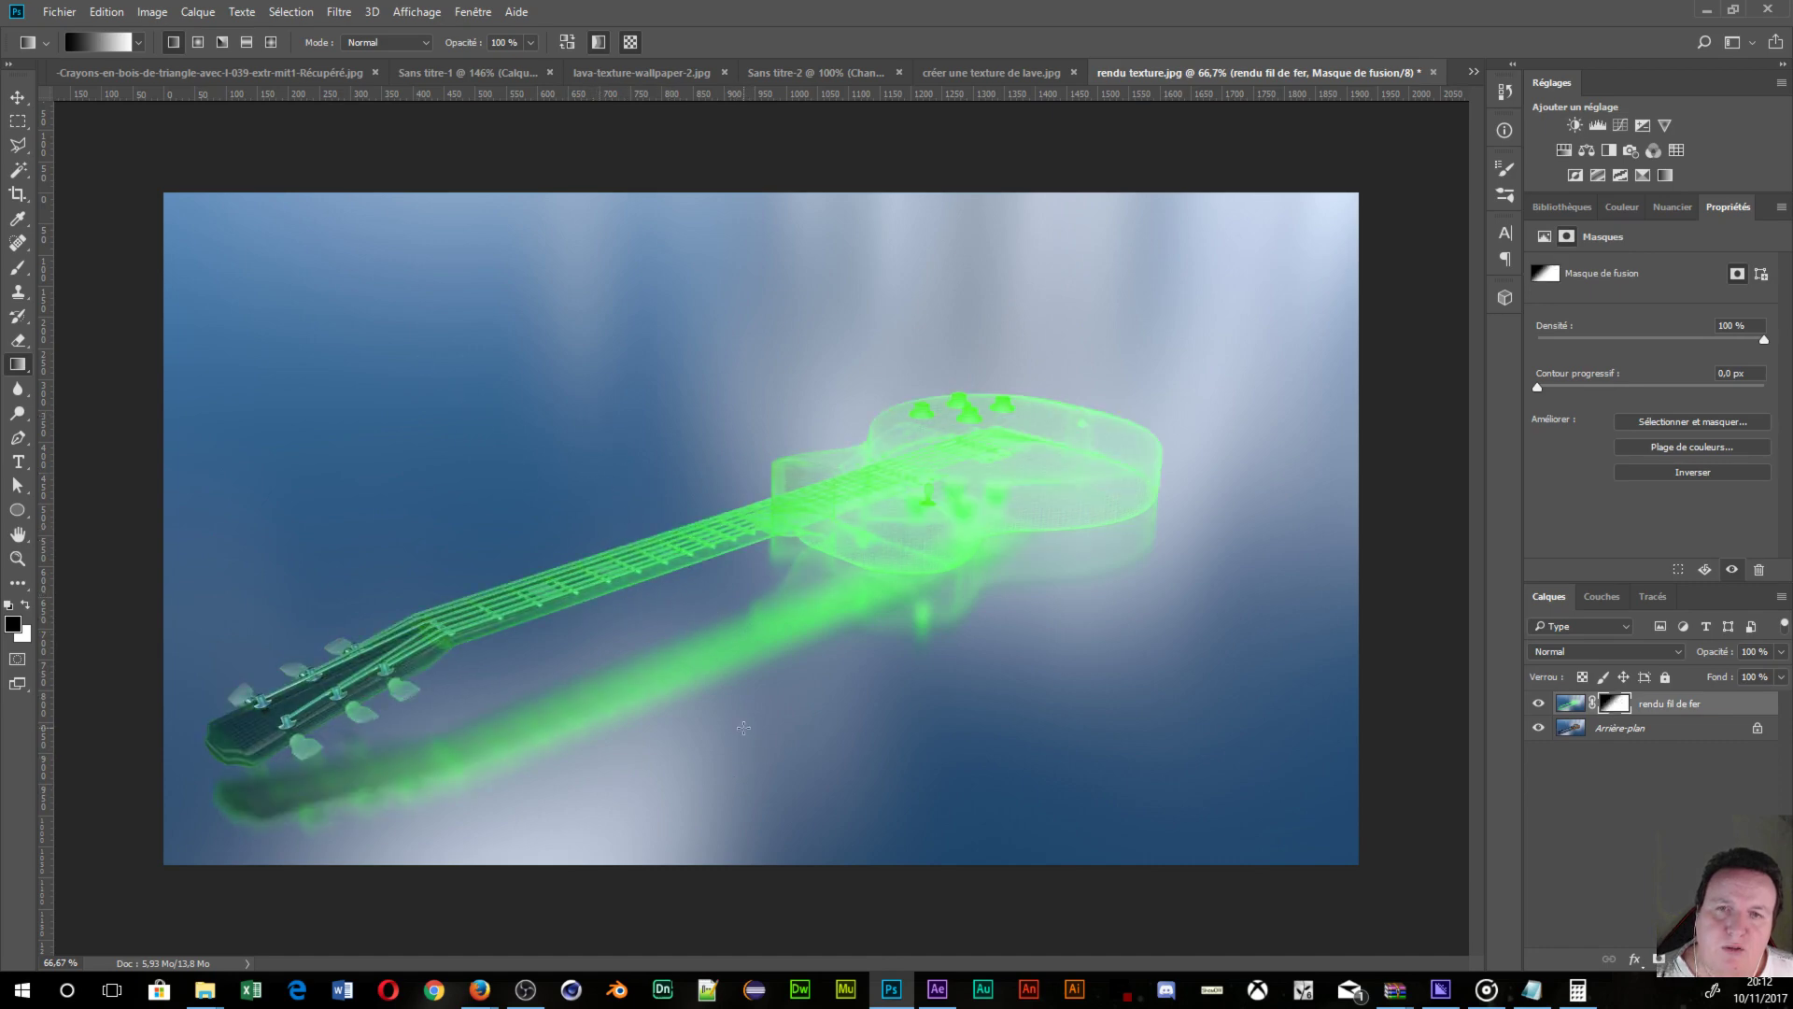
left_click_drag(695, 429, 840, 749)
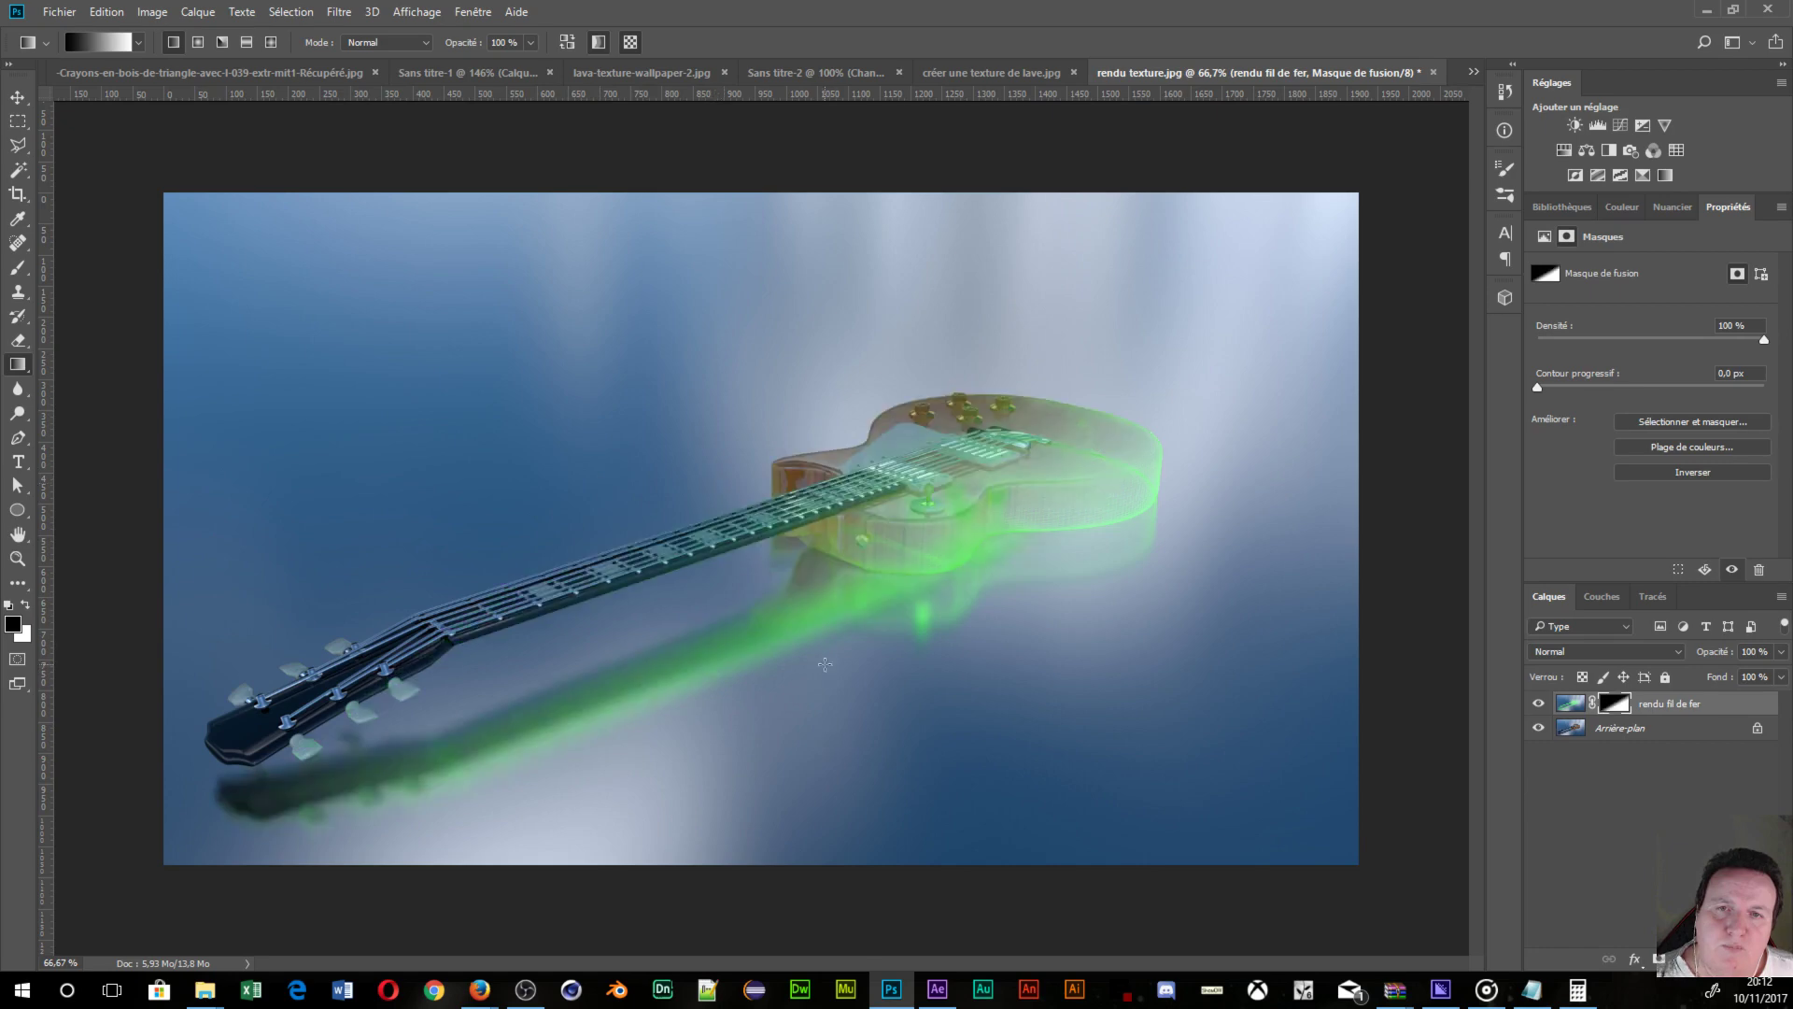
left_click_drag(626, 529, 664, 585)
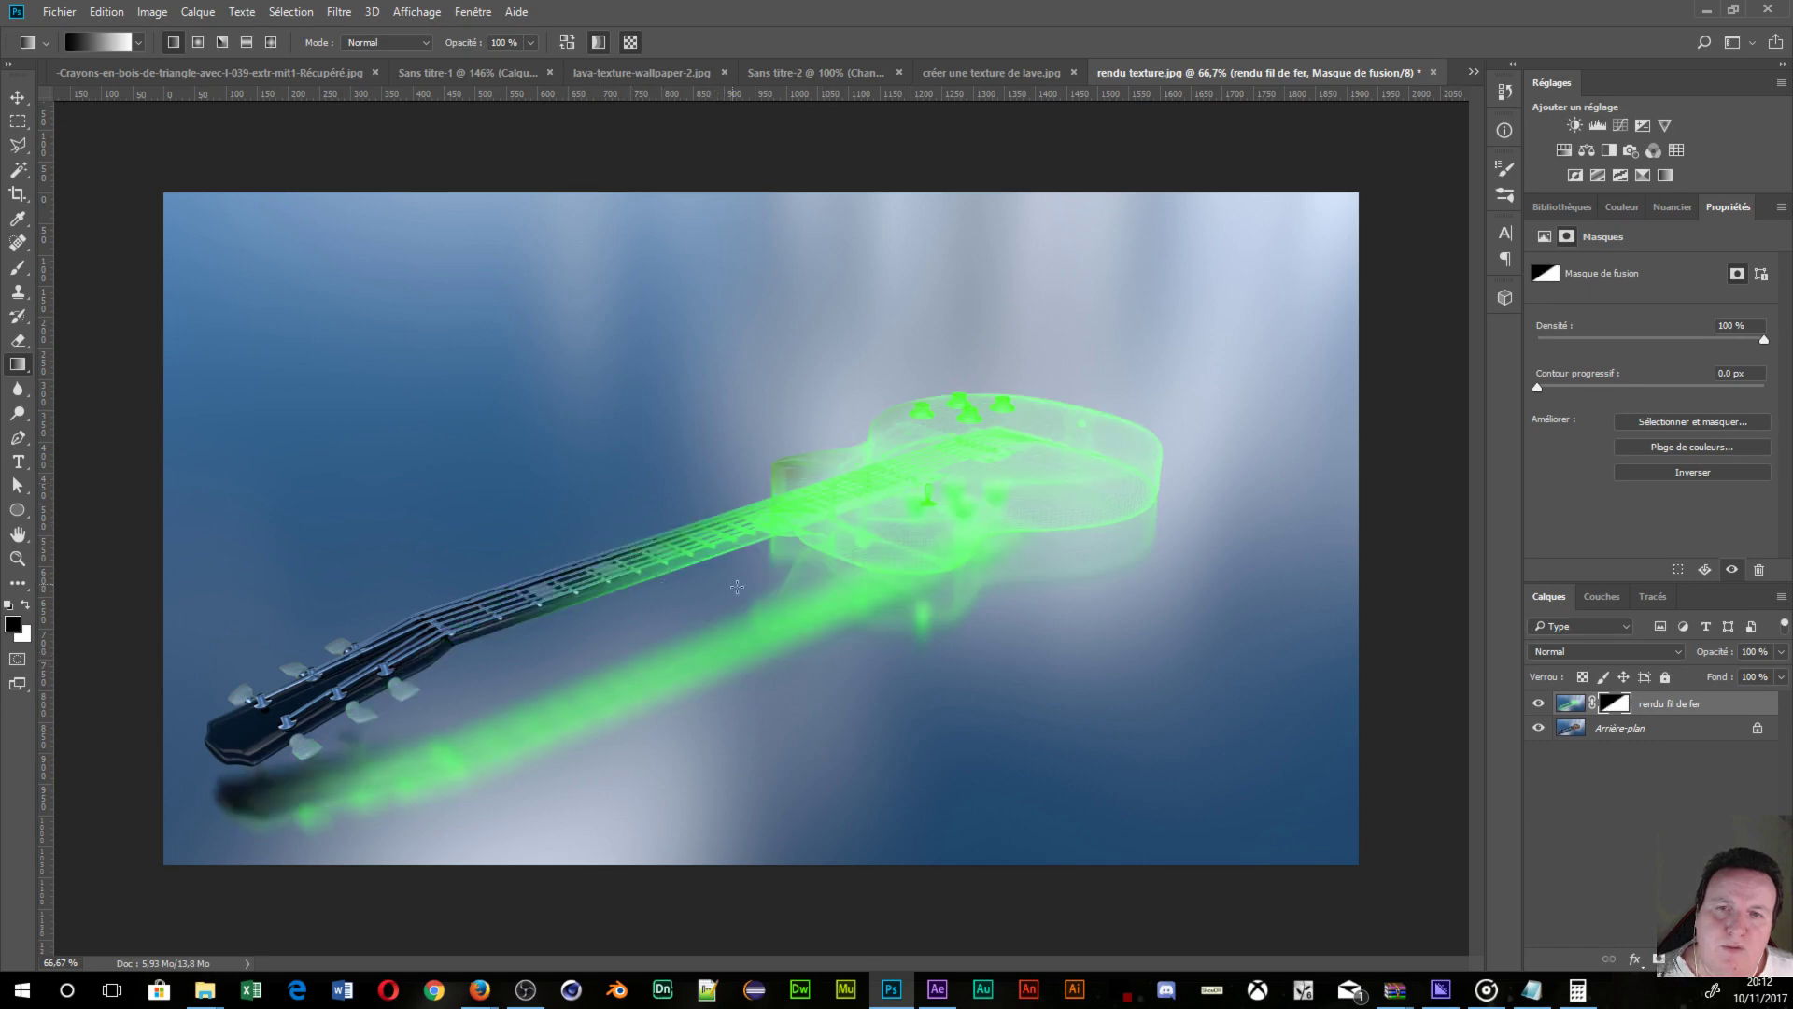
left_click_drag(735, 494, 736, 632)
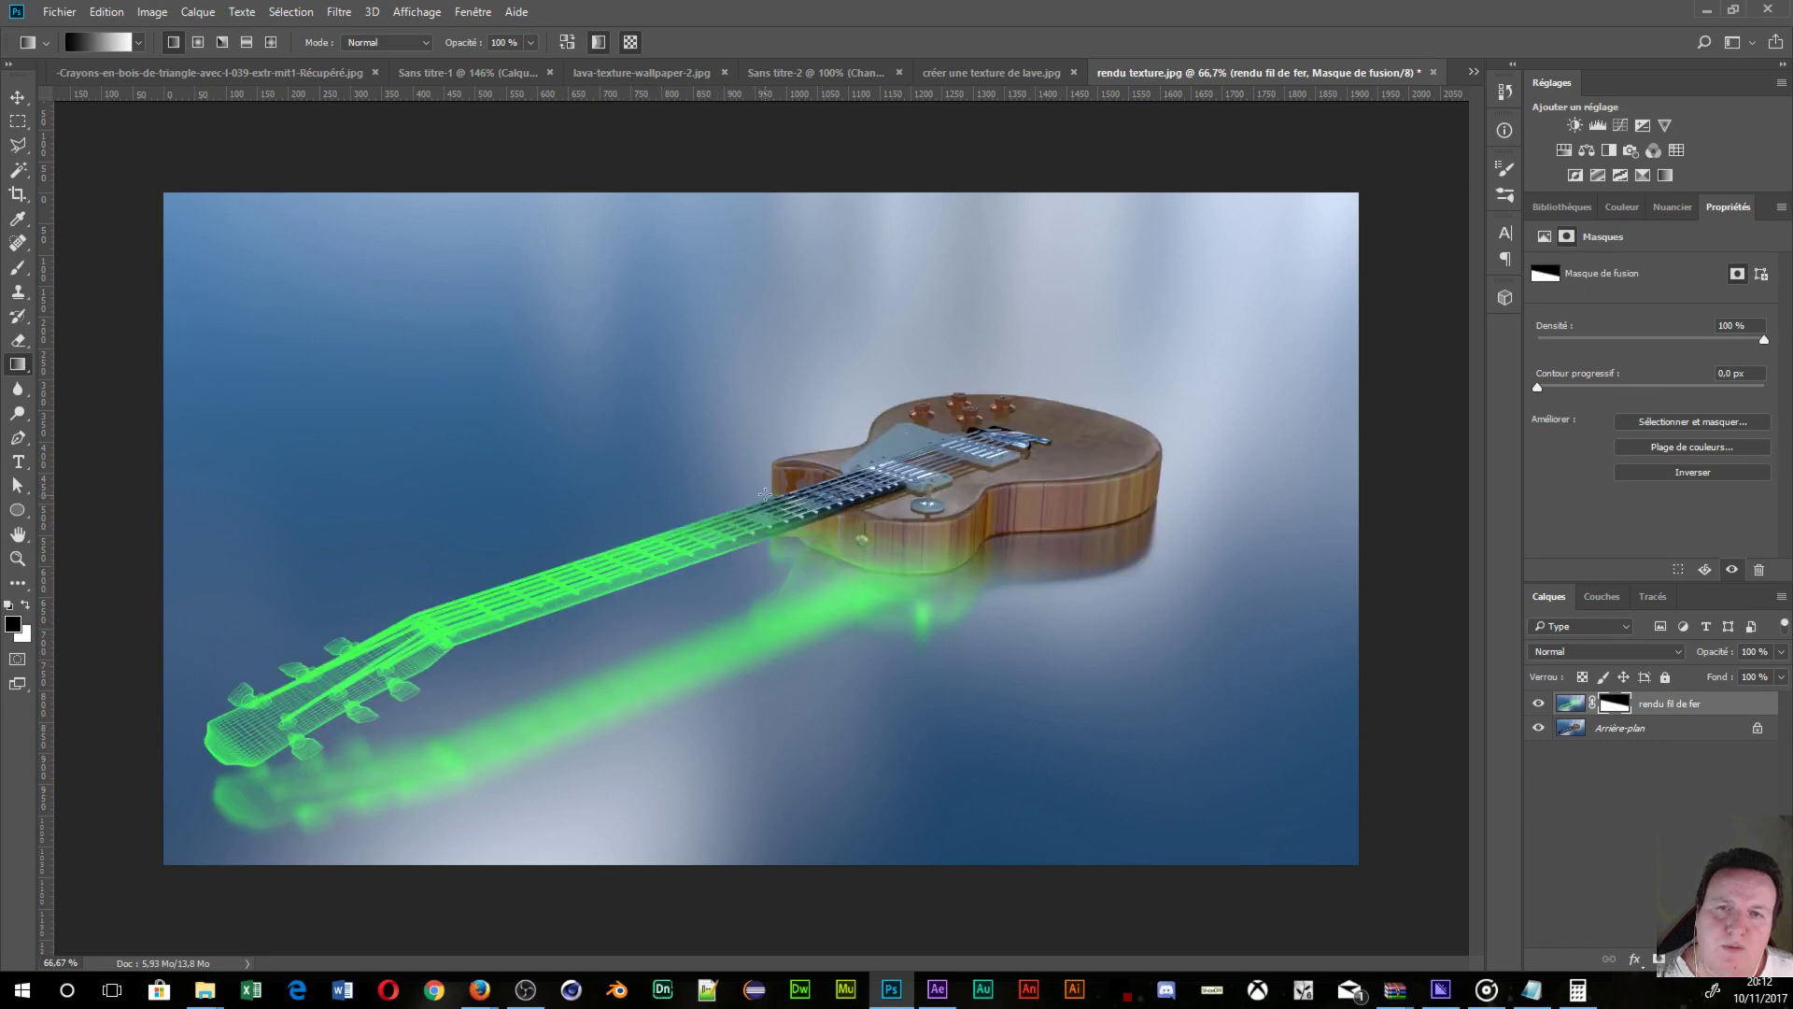
left_click_drag(748, 482, 786, 570)
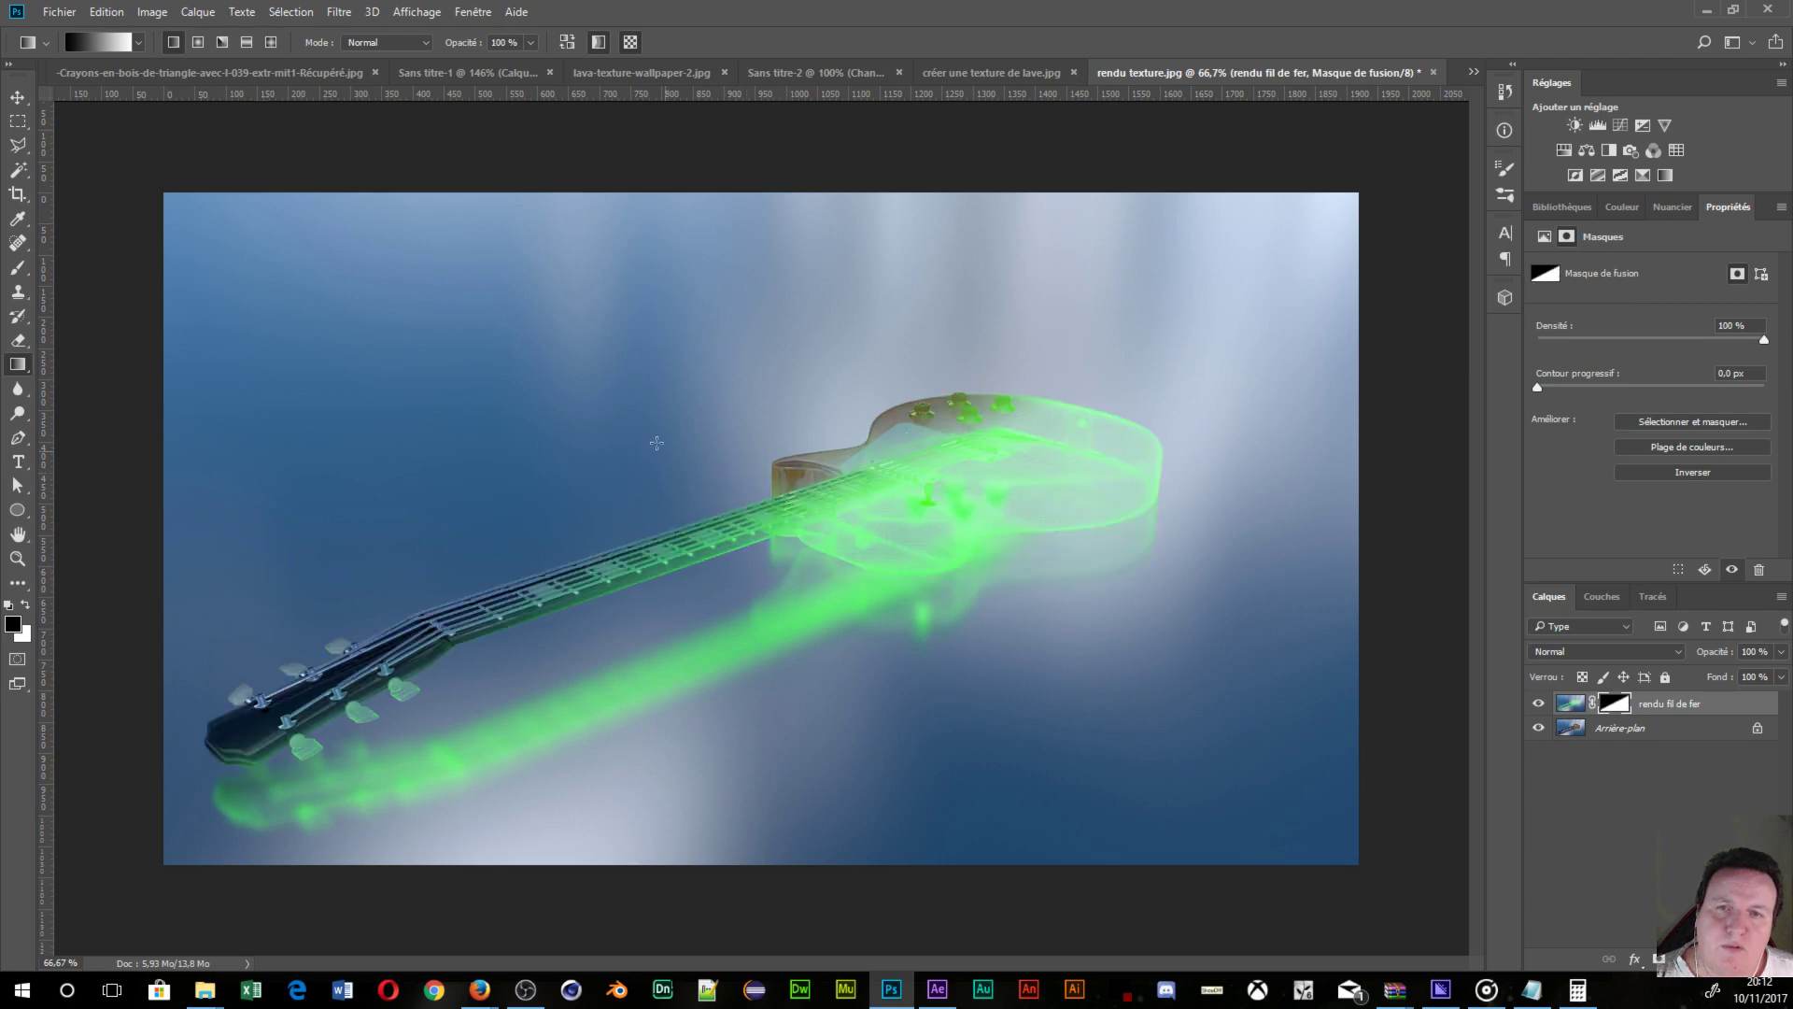
- Redraw the mask gradient in the opposite direction, from below the guitar body up and left past the neck
scroll(702, 468, "up", 3, "alt")
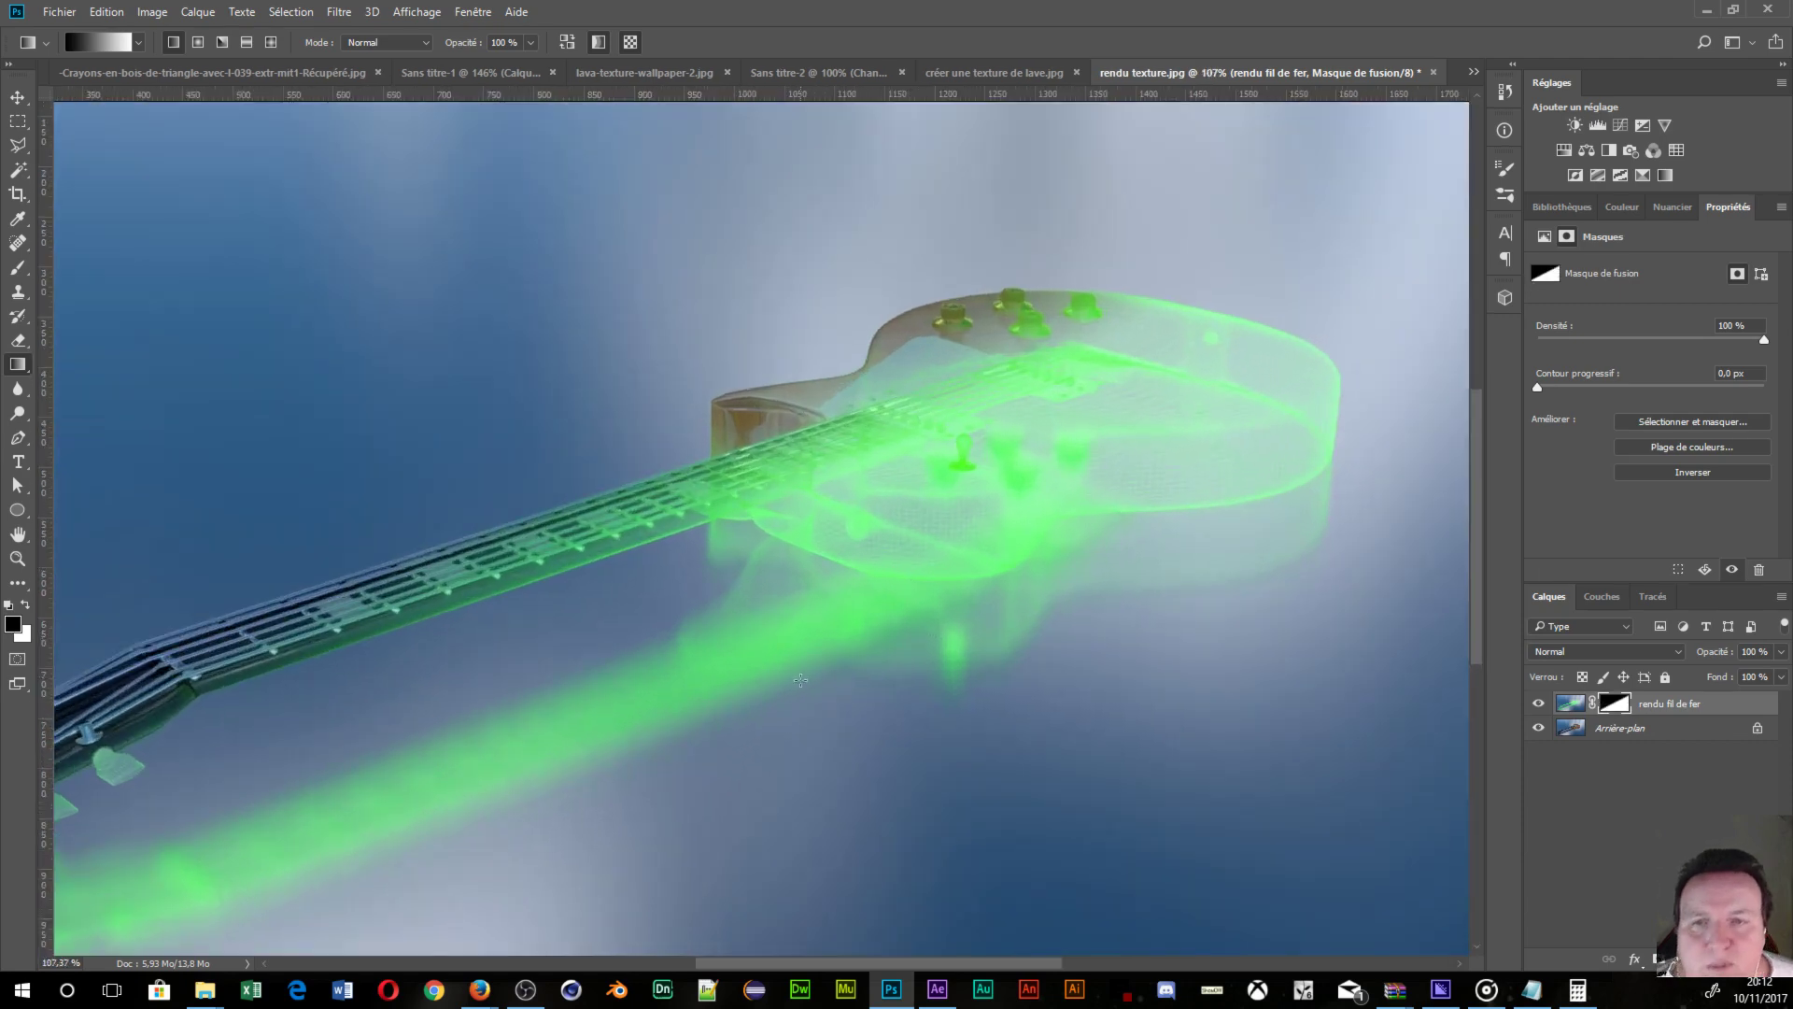
scroll(761, 644, "up", 1, "alt")
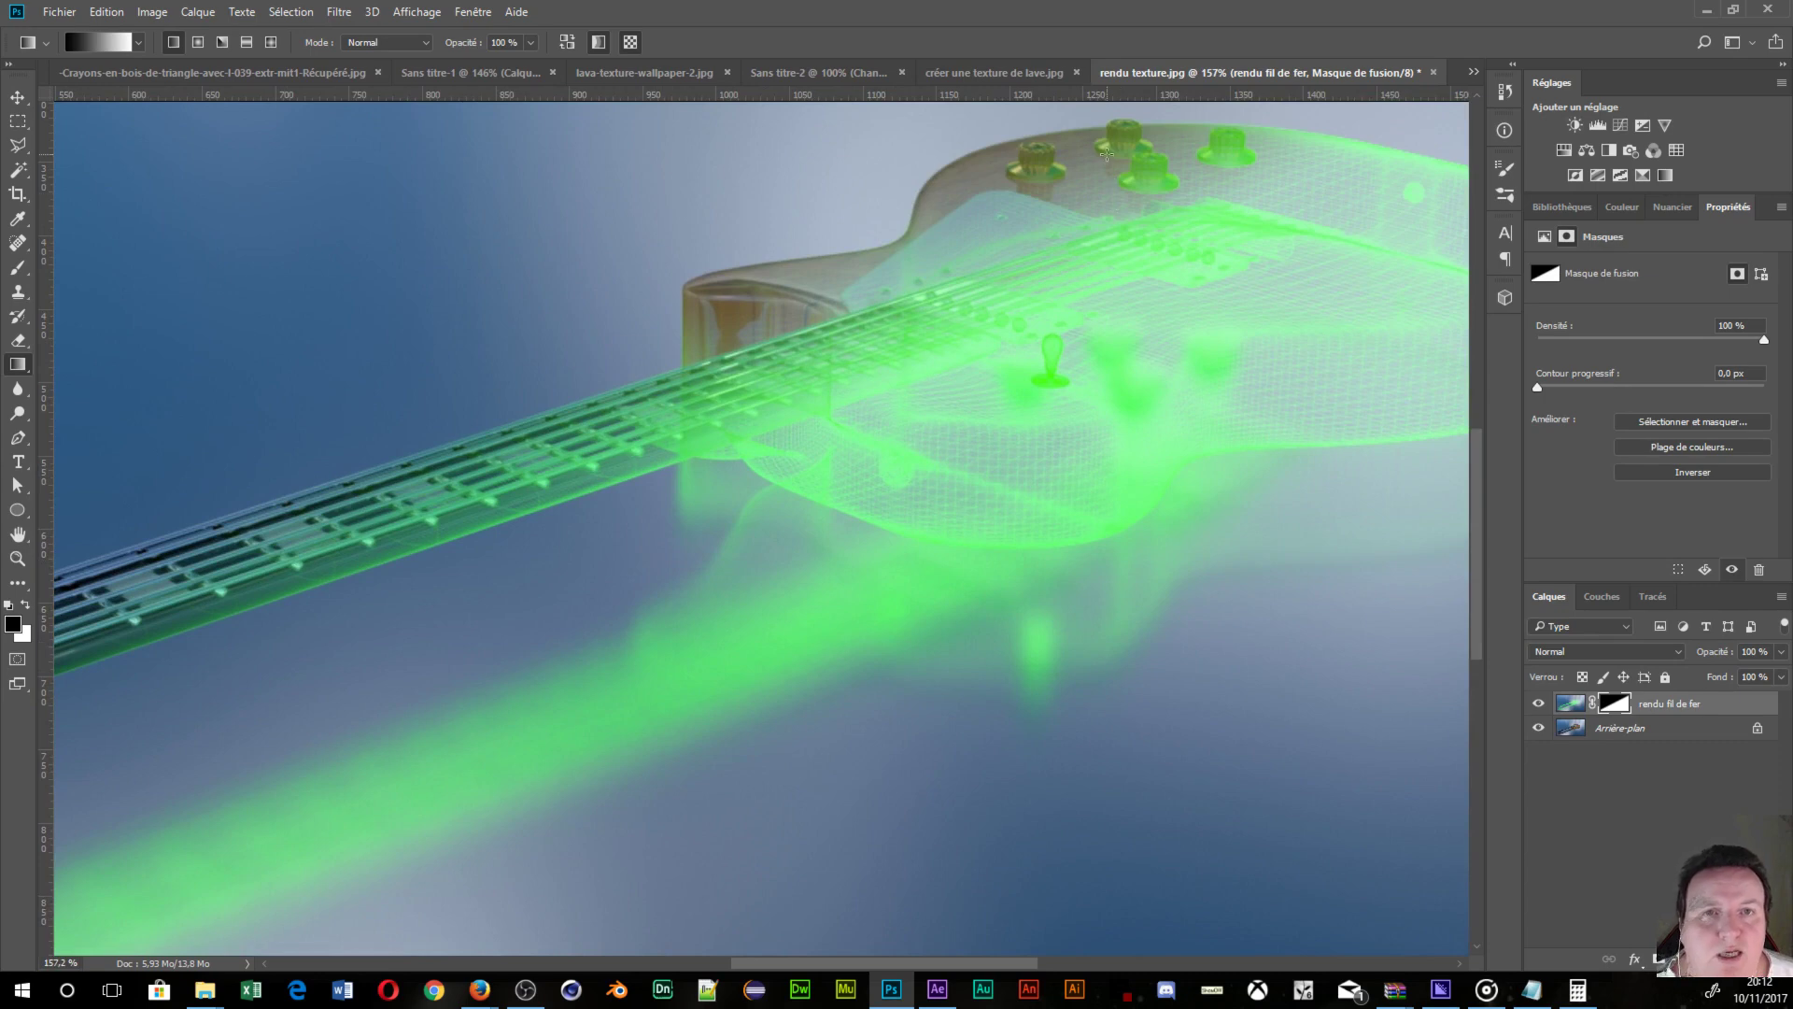
scroll(1161, 439, "down", 3, "alt")
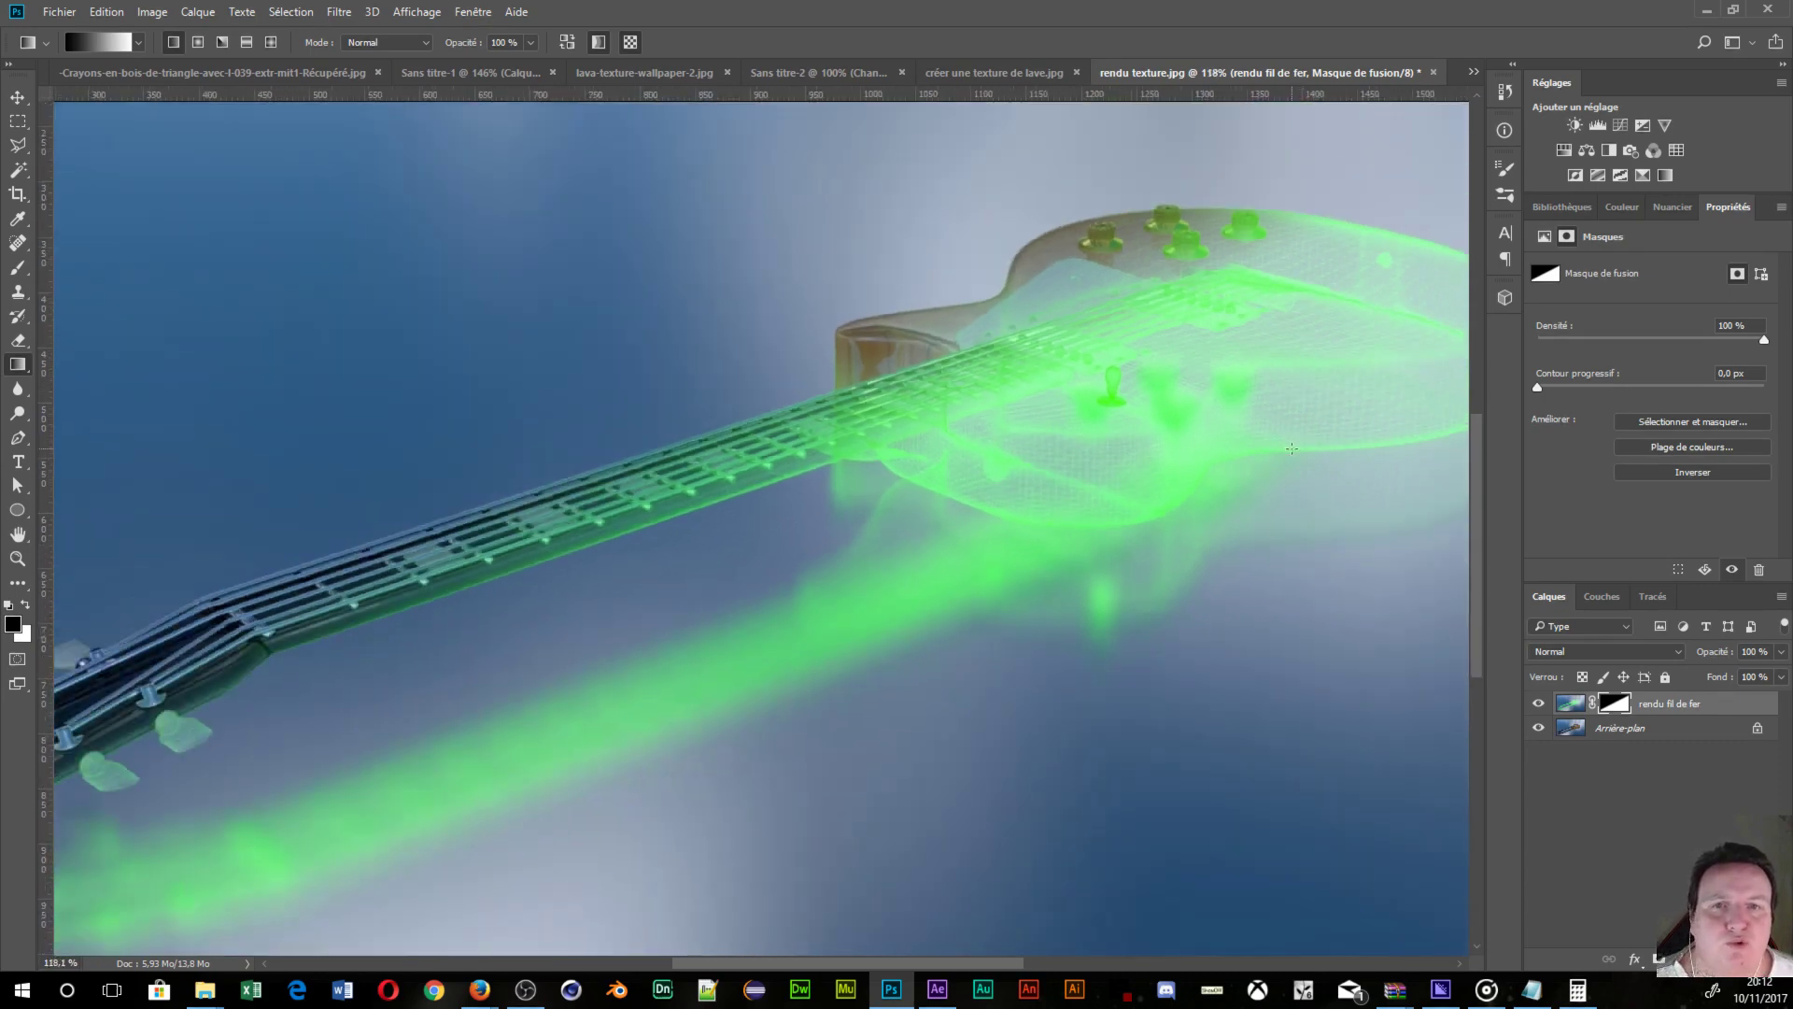
left_click_drag(1174, 647, 816, 430)
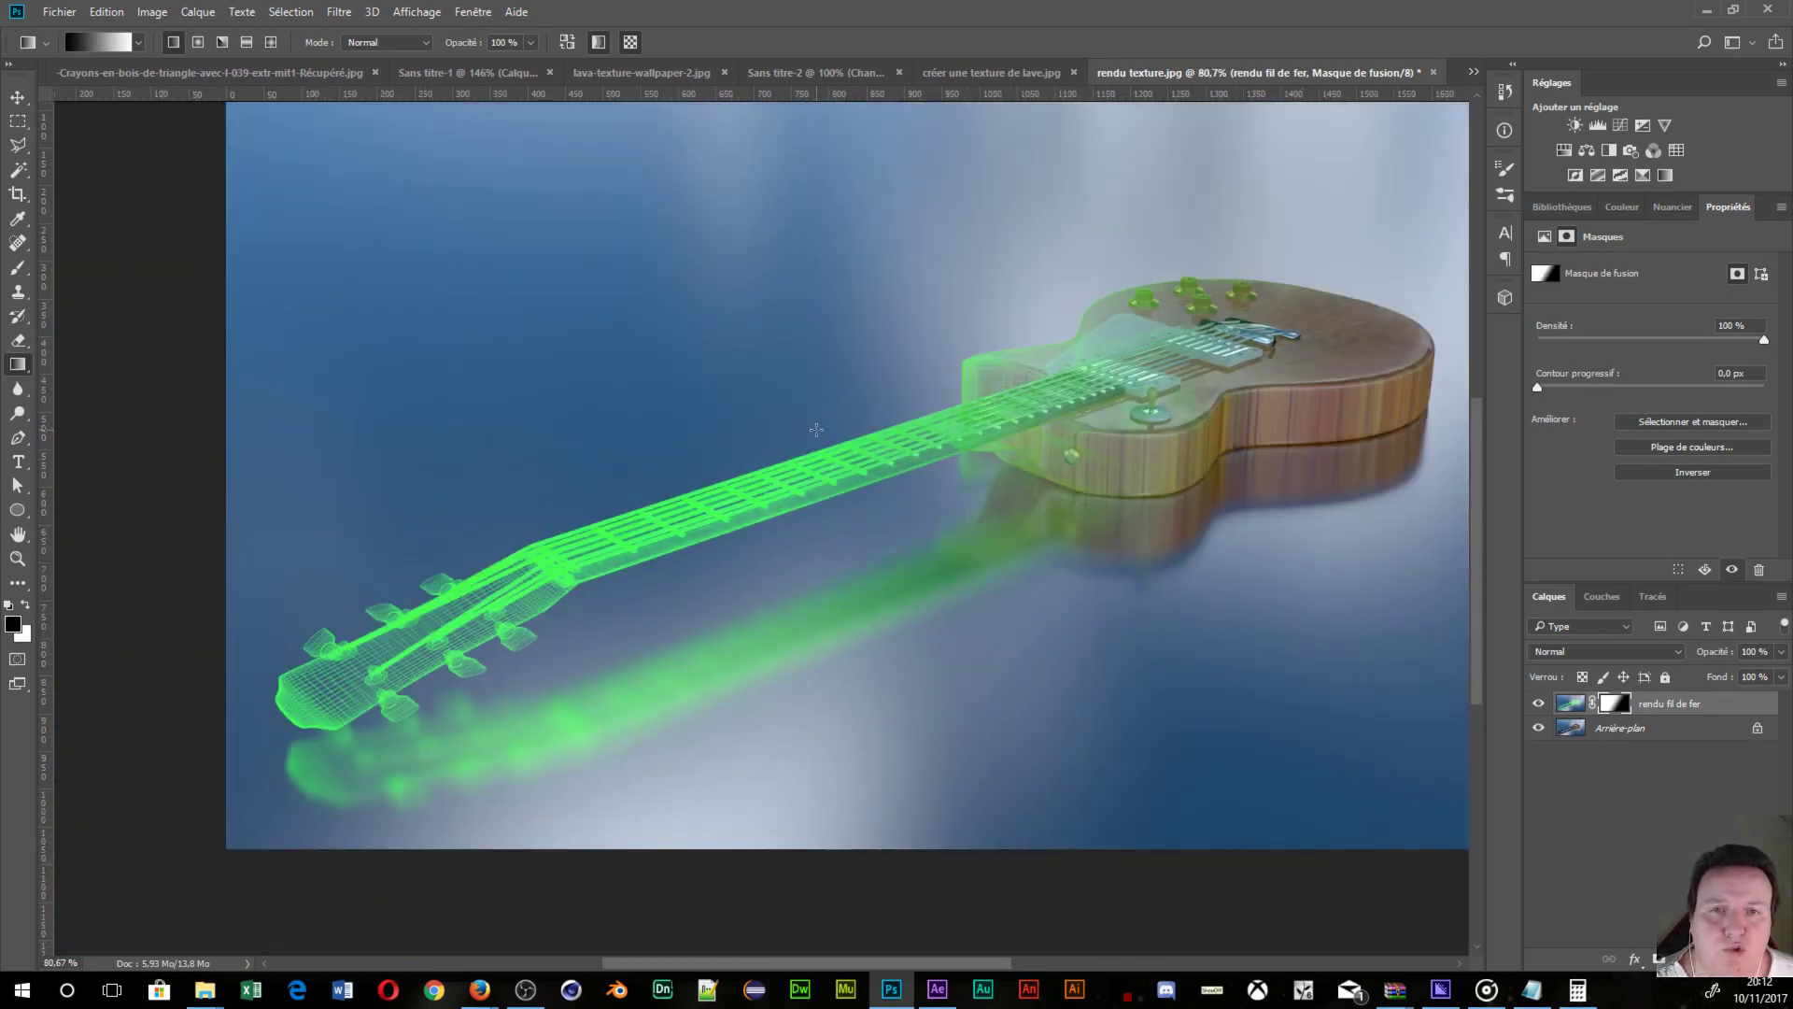
scroll(1138, 498, "up", 2, "alt")
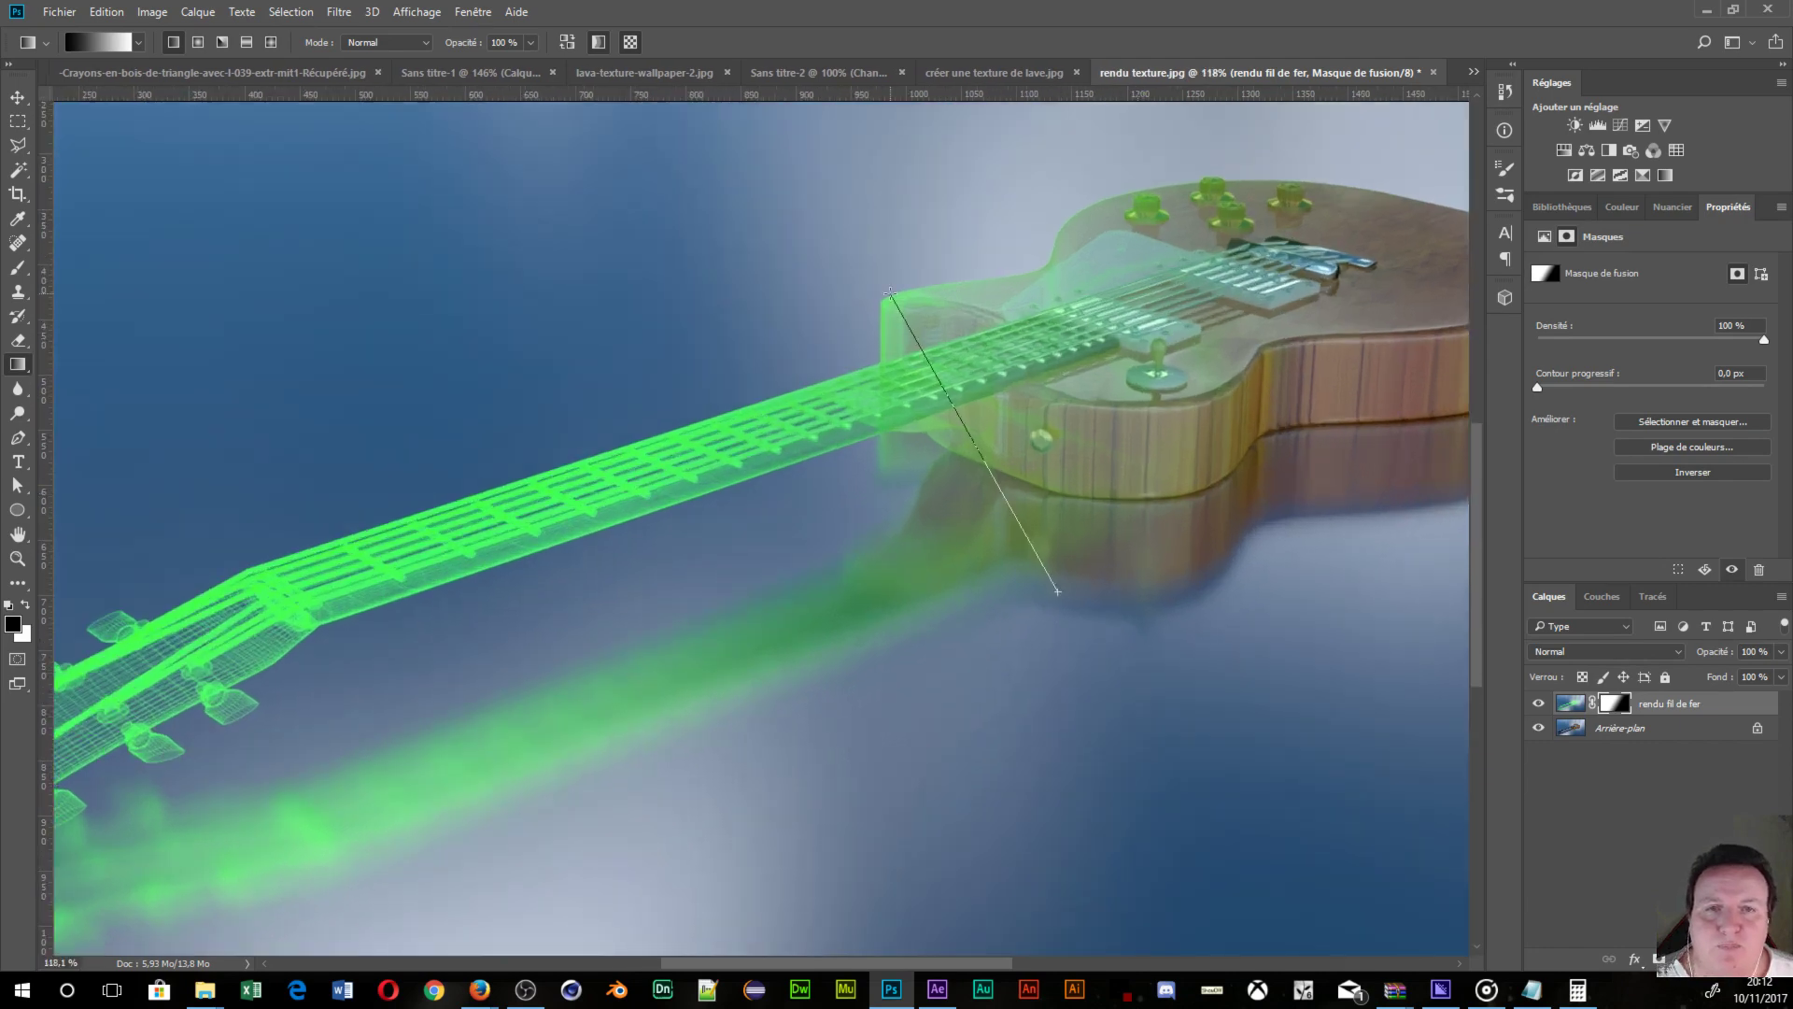
scroll(924, 451, "down", 2, "alt")
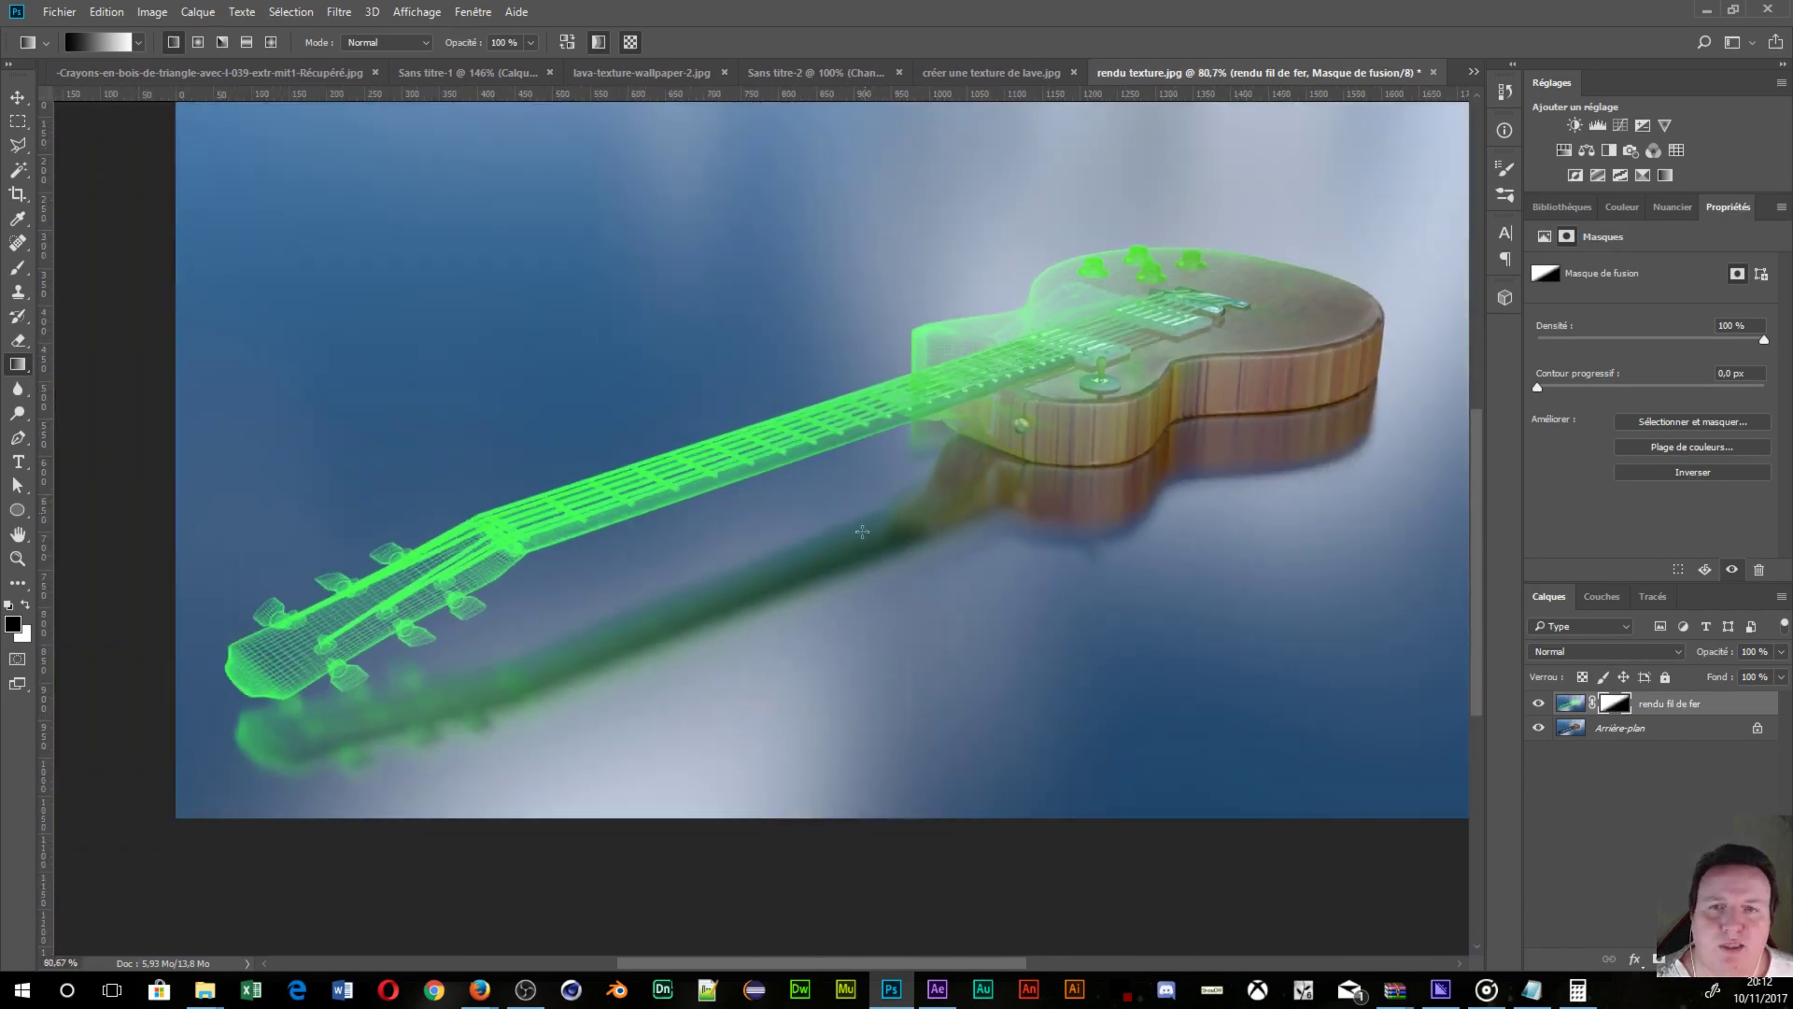
- Redraw the mask gradient upward across the neck until the wireframe fades in only along the guitar's upper edge
left_click_drag(919, 529, 874, 278)
left_click_drag(901, 623, 822, 328)
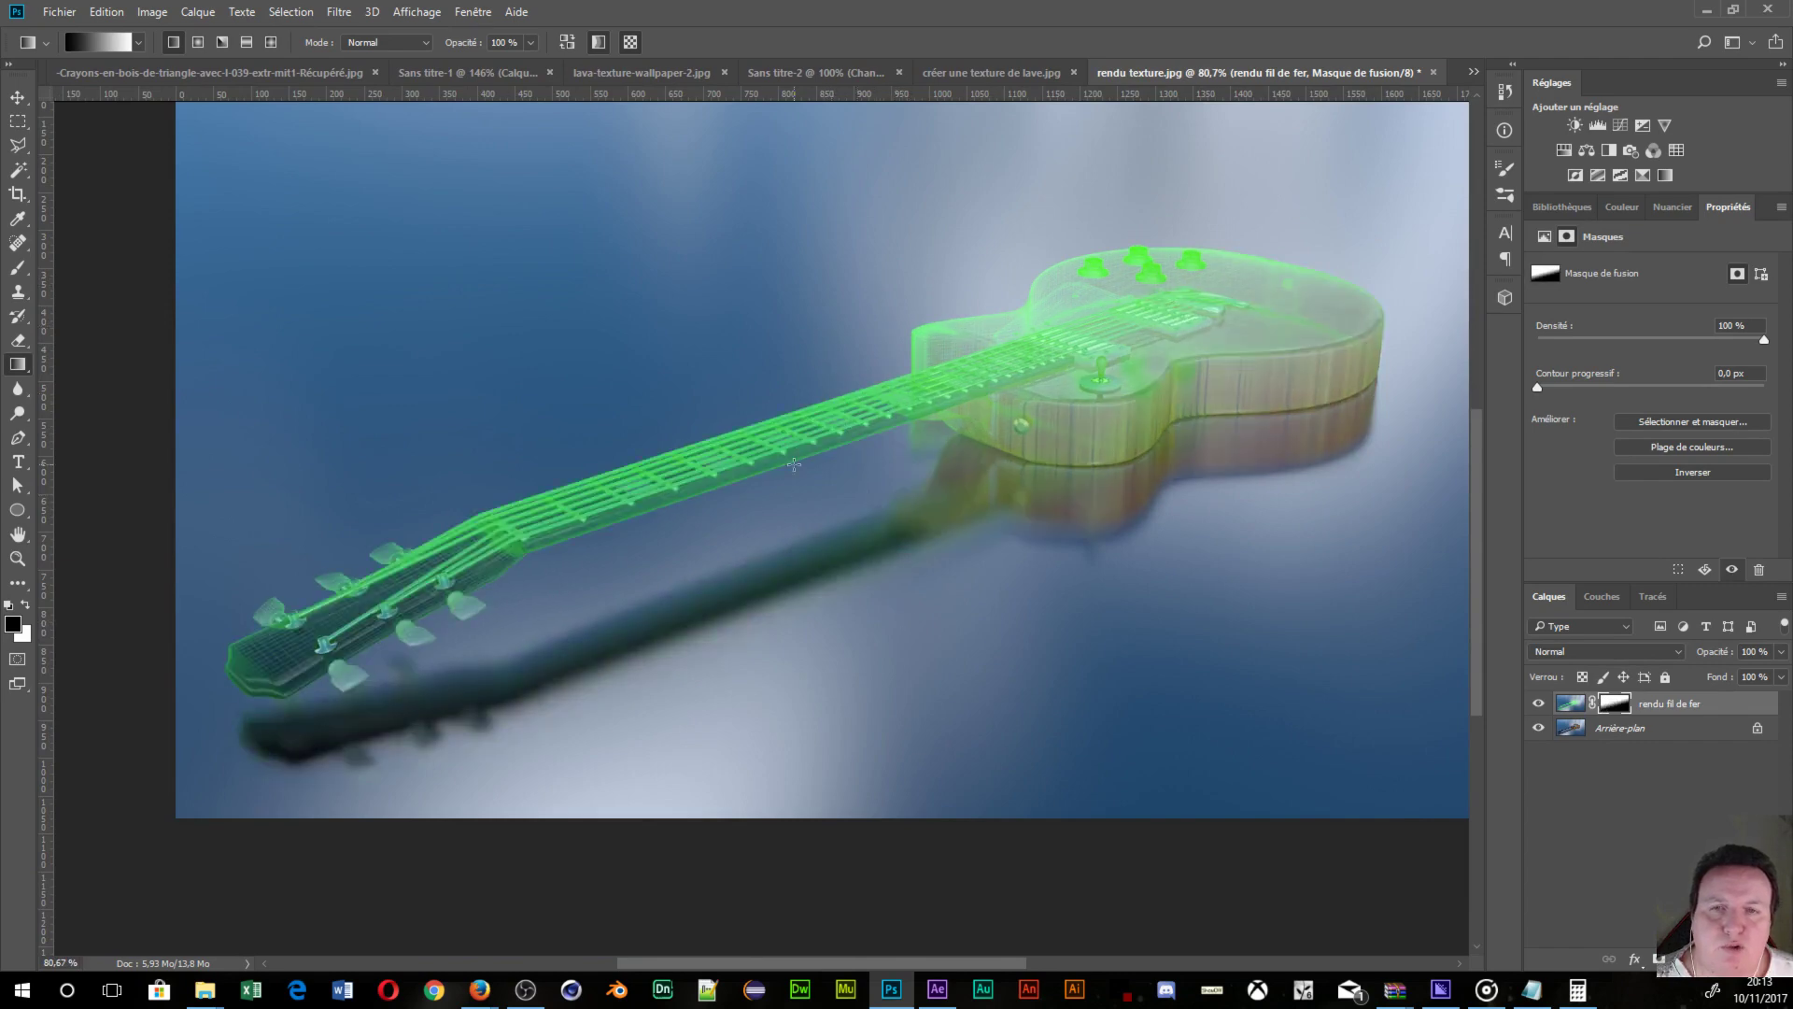
left_click_drag(799, 440, 799, 323)
left_click_drag(748, 567, 737, 383)
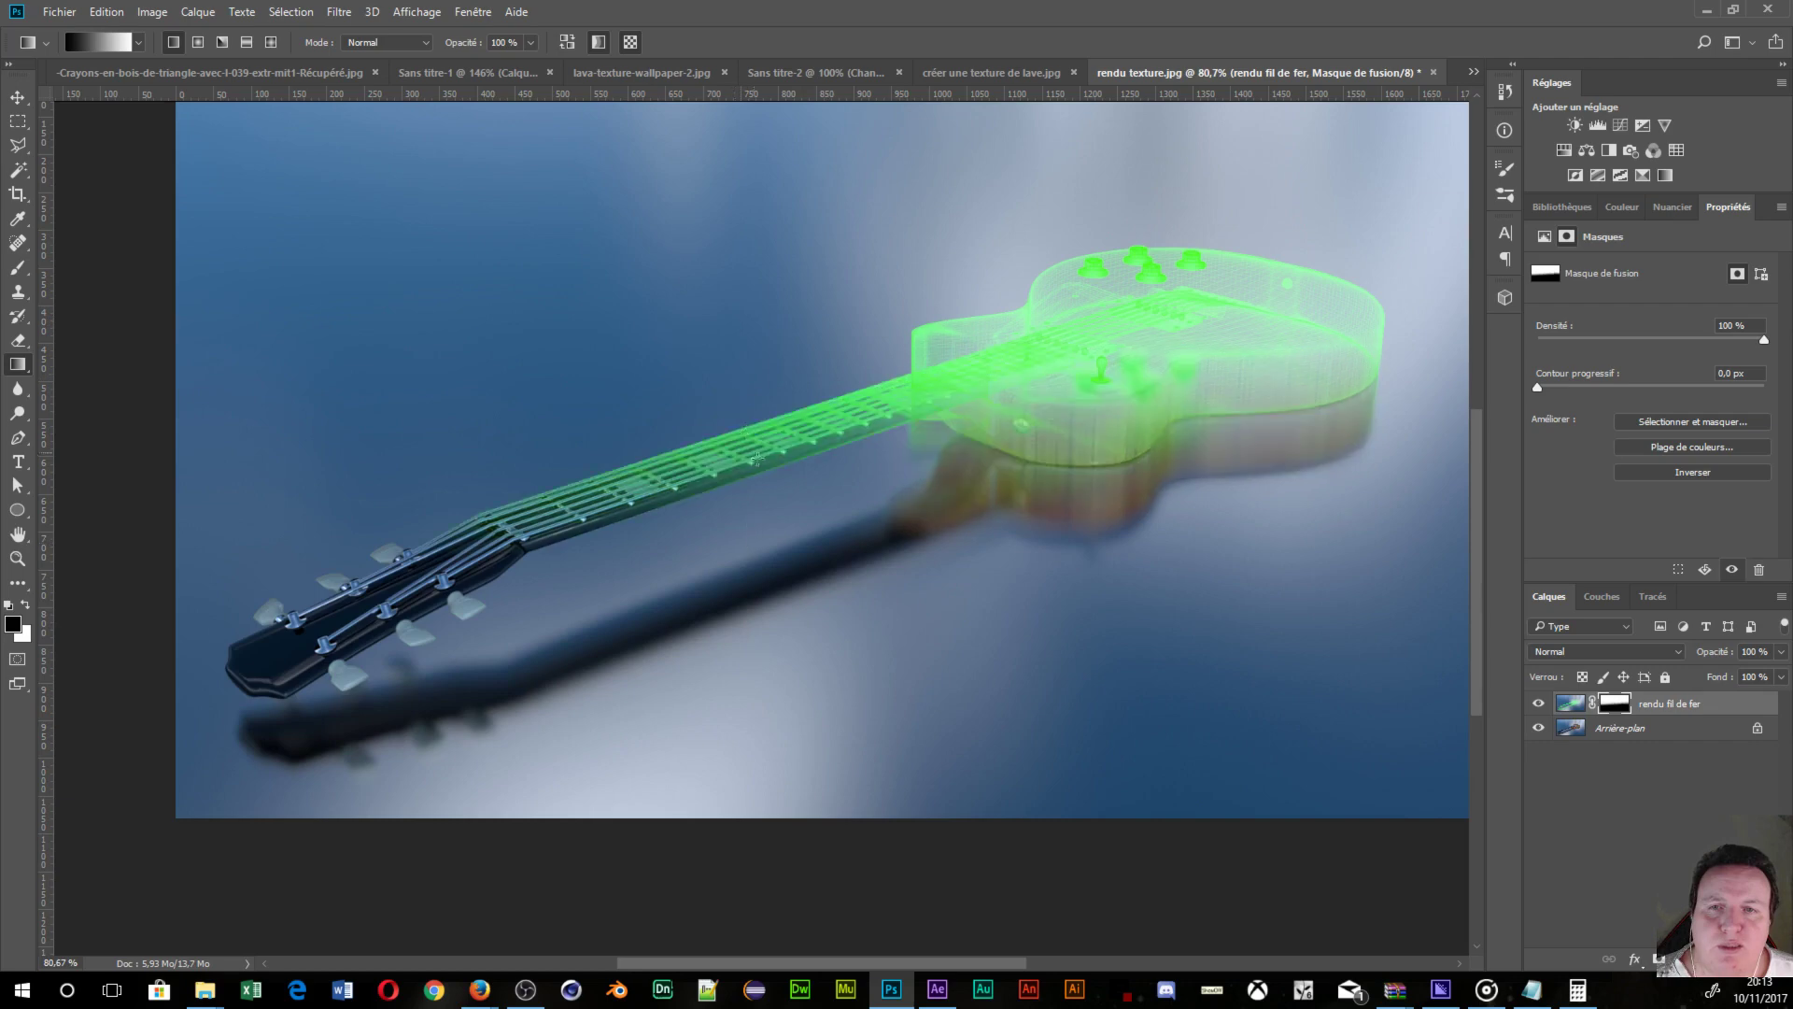
left_click_drag(740, 504, 684, 357)
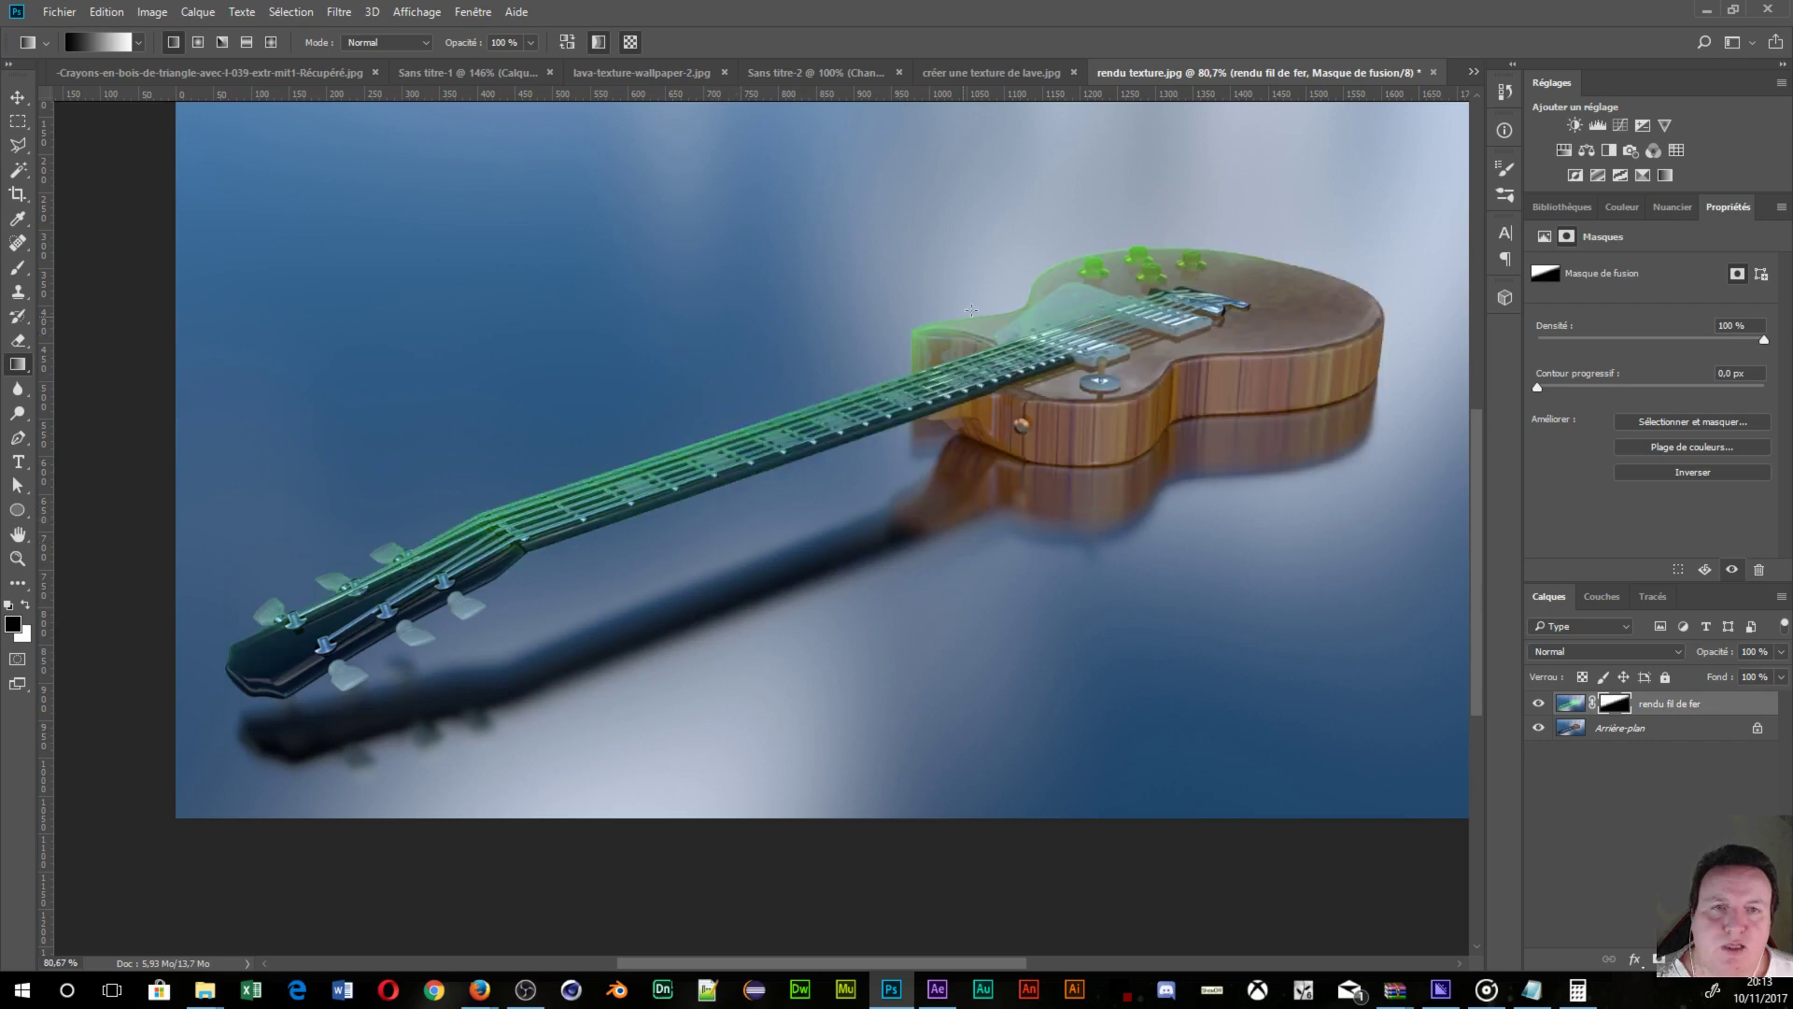
scroll(1075, 315, "up", 2, "alt")
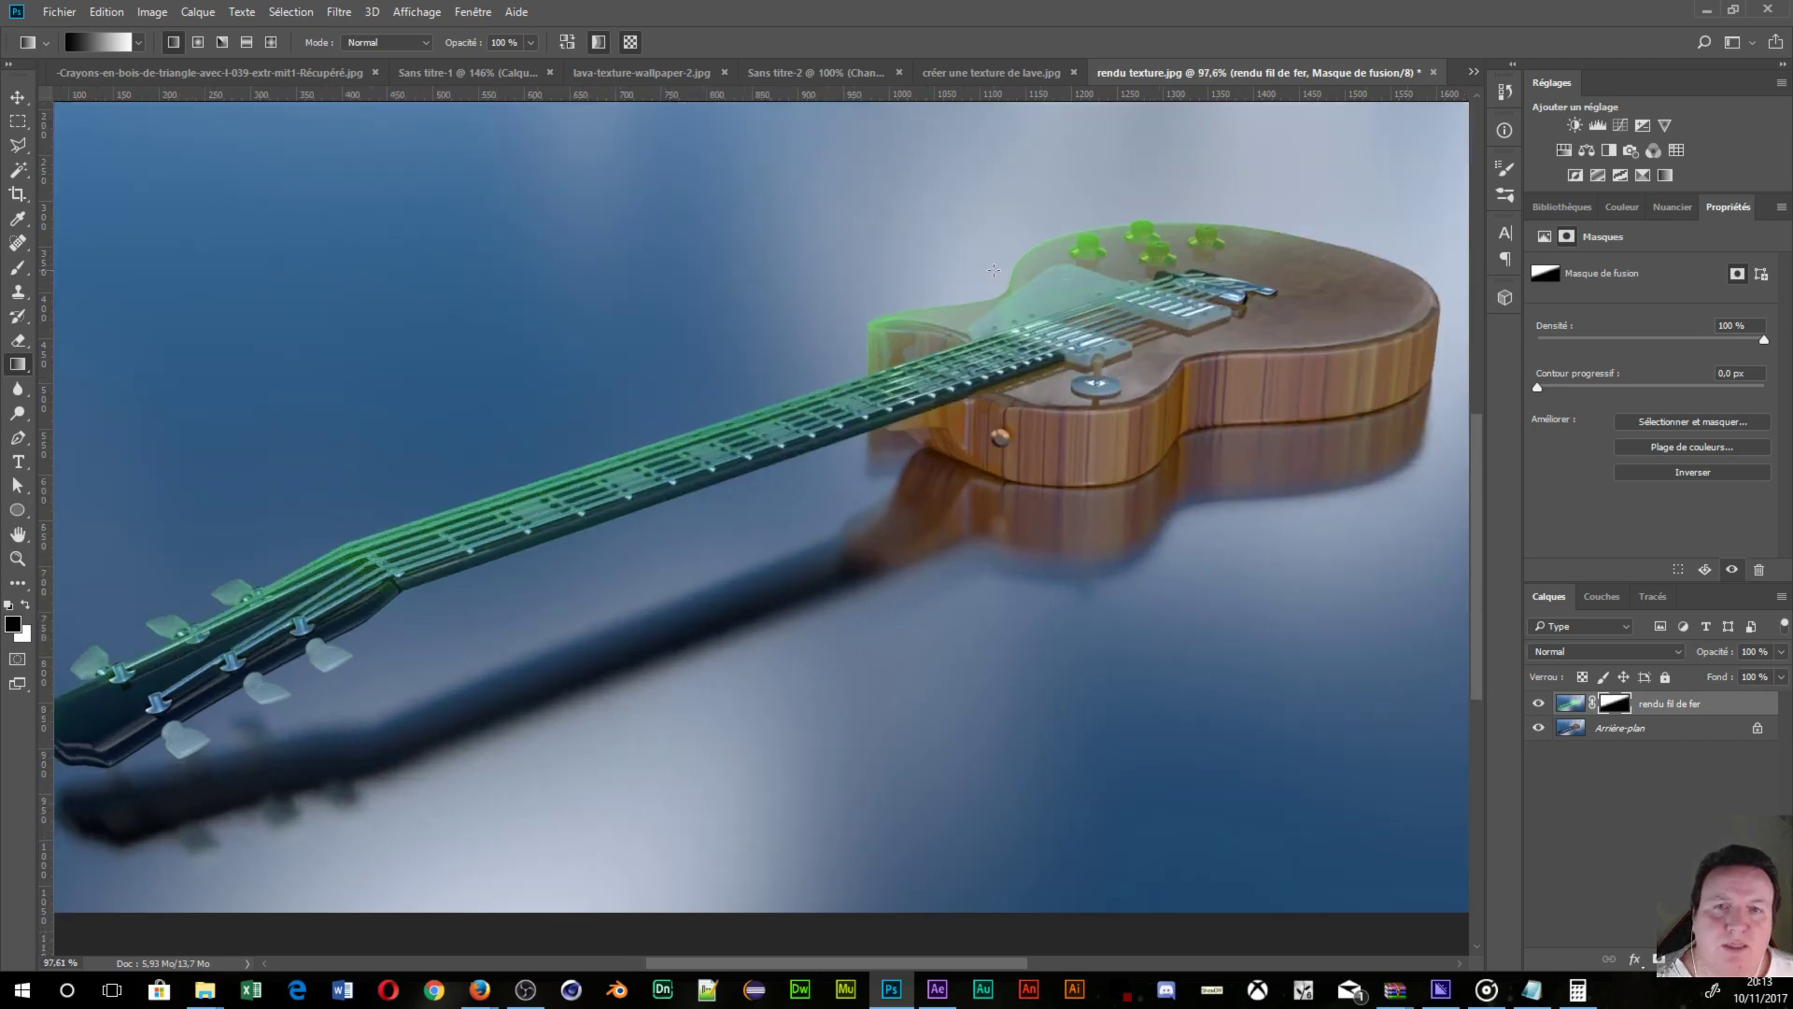
scroll(993, 270, "up", 5, "alt")
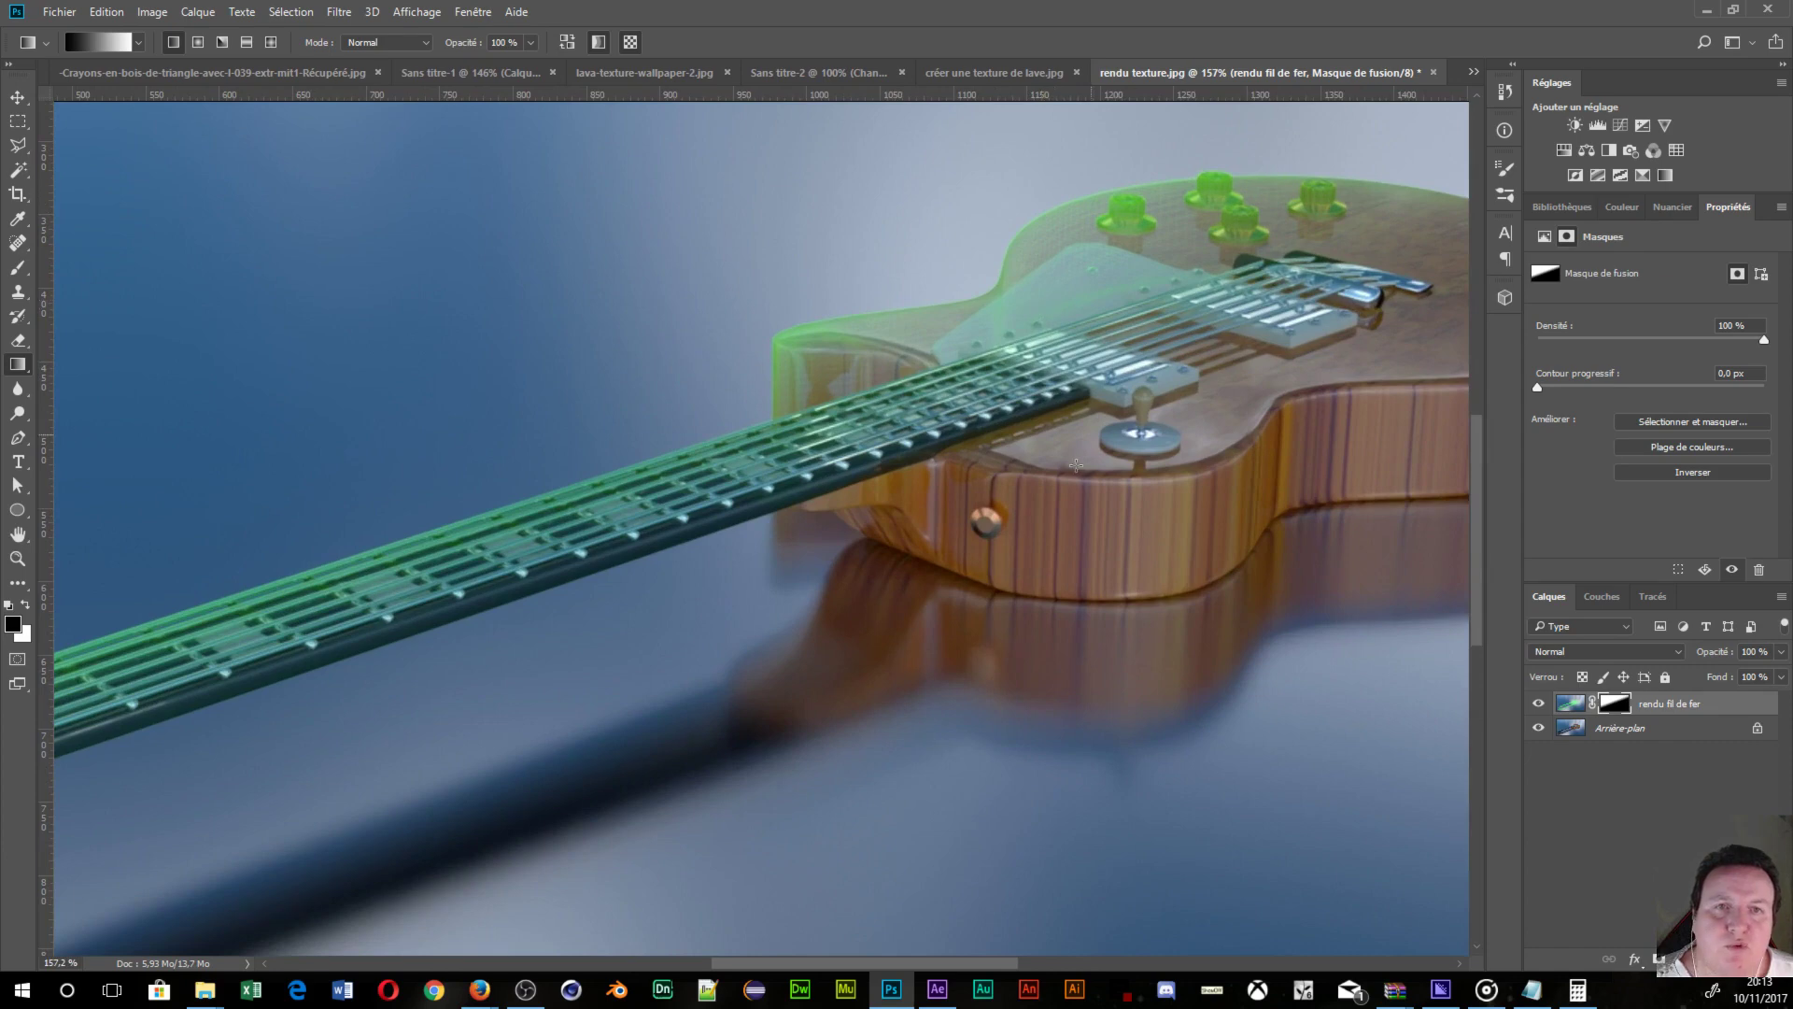
- Try several upward mask gradients of different lengths and angles, starting below the guitar neck and crossing toward its upper side
scroll(1076, 464, "down", 3, "alt")
left_click_drag(744, 616, 737, 440)
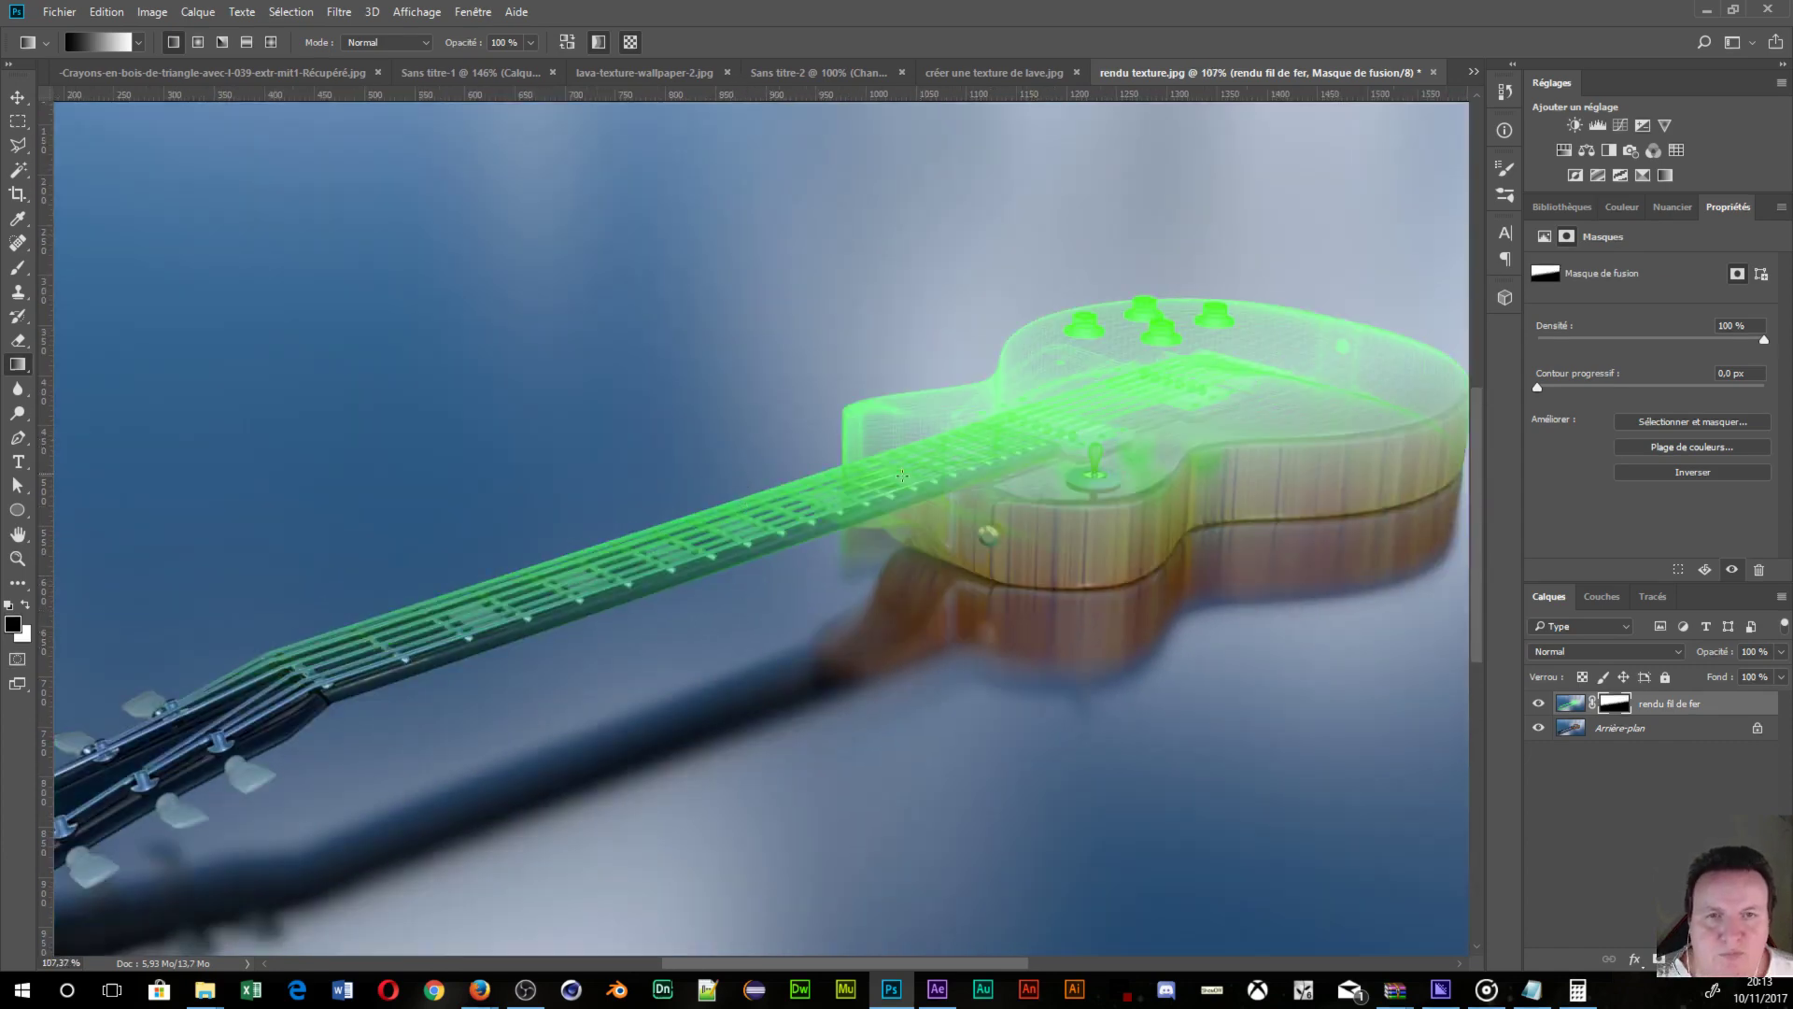
left_click_drag(908, 528, 839, 408)
left_click_drag(772, 634, 763, 569)
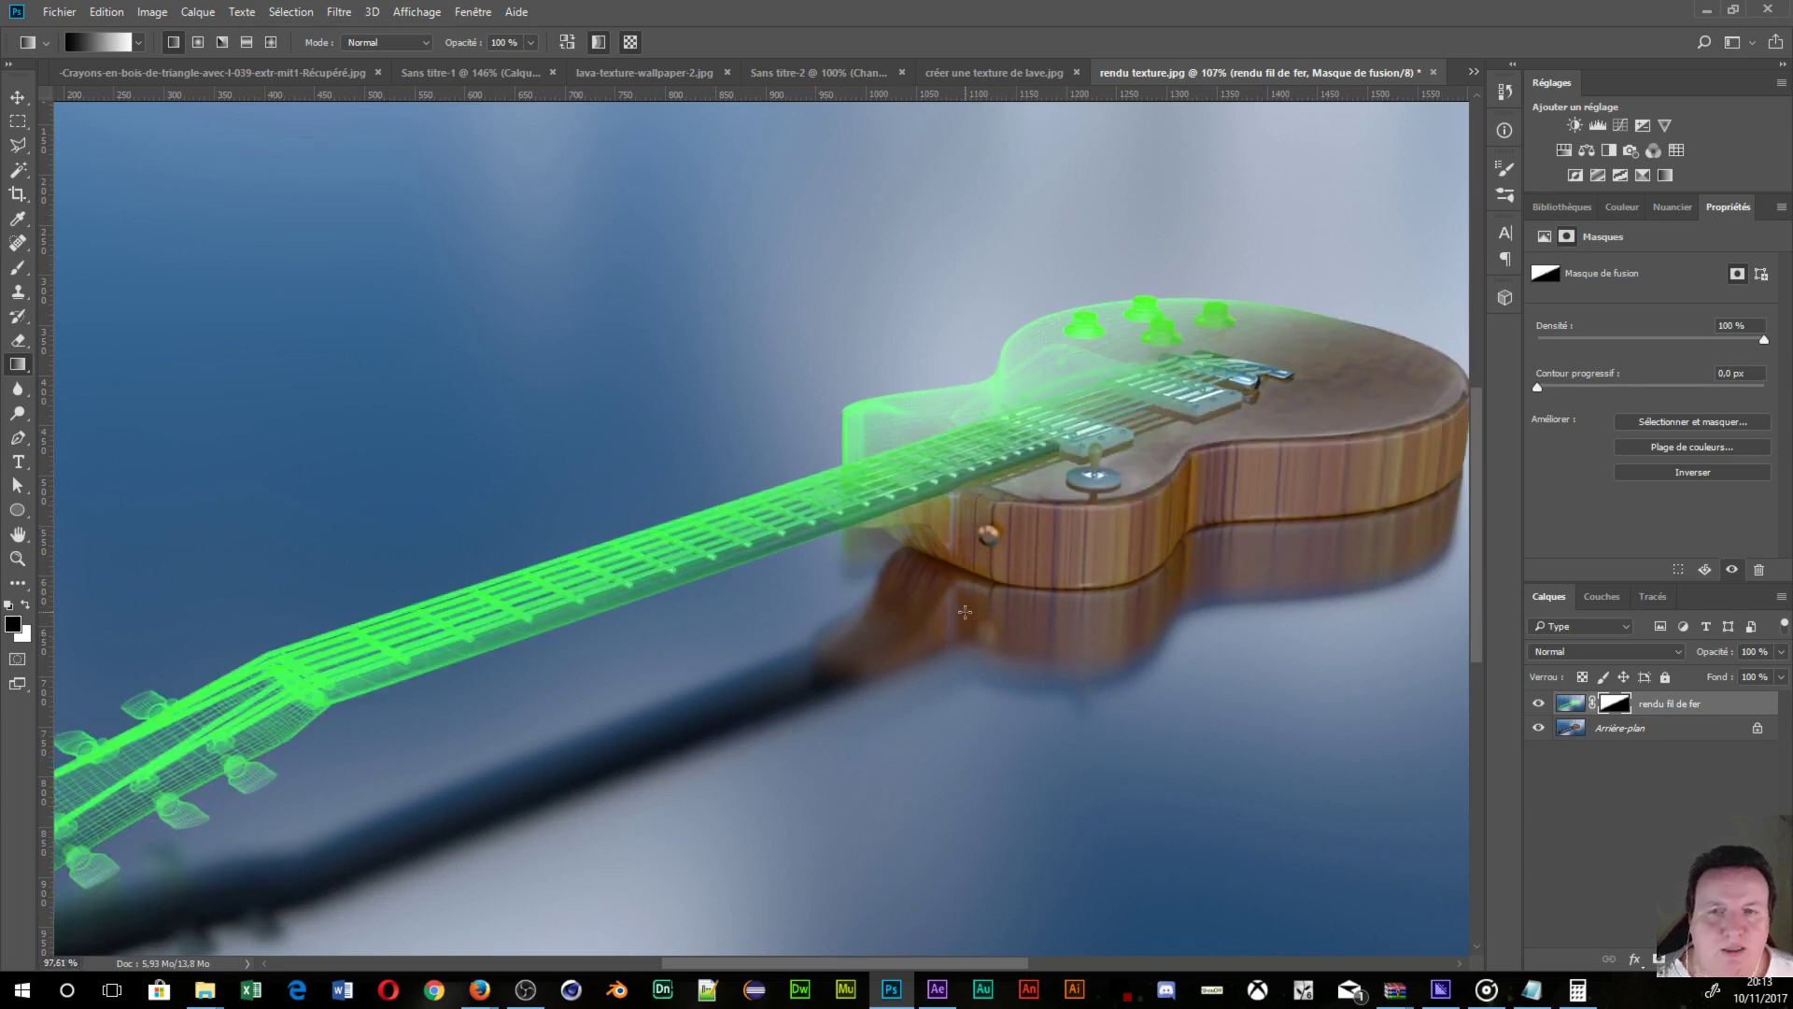
- Redraw a short upward mask gradient between the neck's shadow and the fretboard, blending wireframe neck and upper body into the textured wooden sides
scroll(965, 611, "down", 3, "alt")
left_click_drag(704, 656, 748, 594)
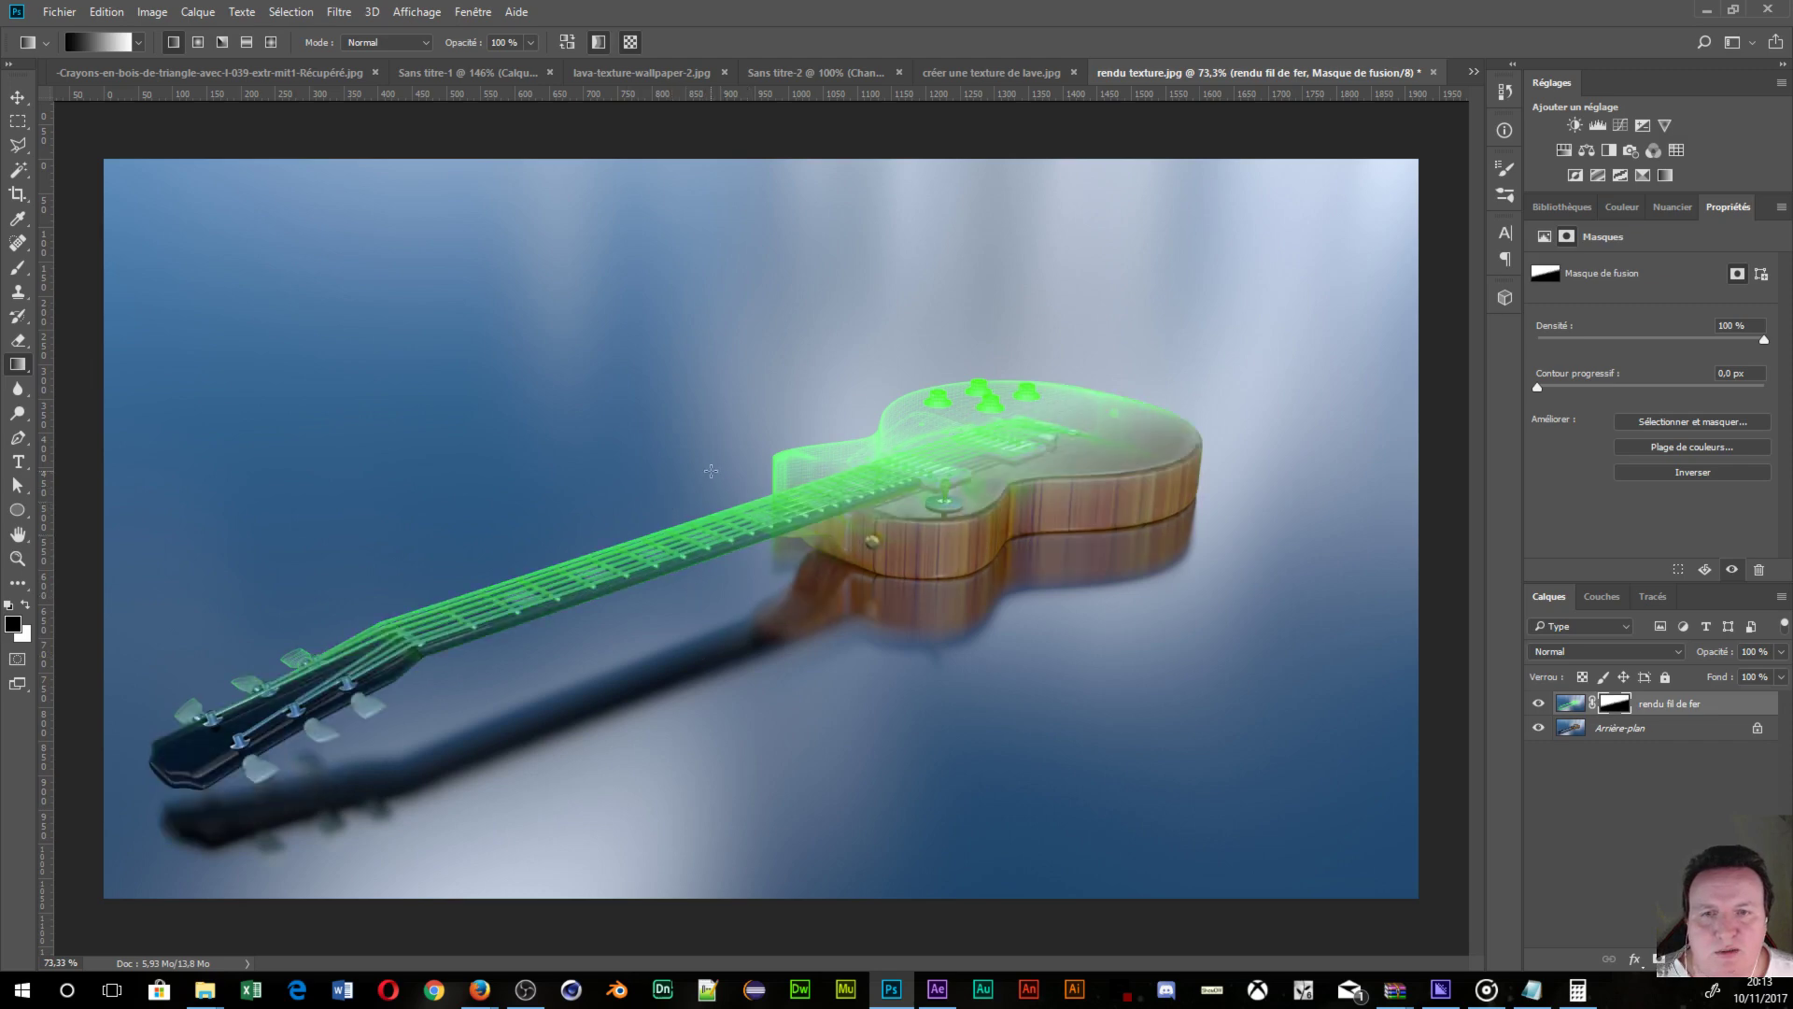
- Examine the transition between wireframe and textured renders along the guitar's neck and body, both close up and across the whole image
scroll(1007, 570, "up", 2, "alt")
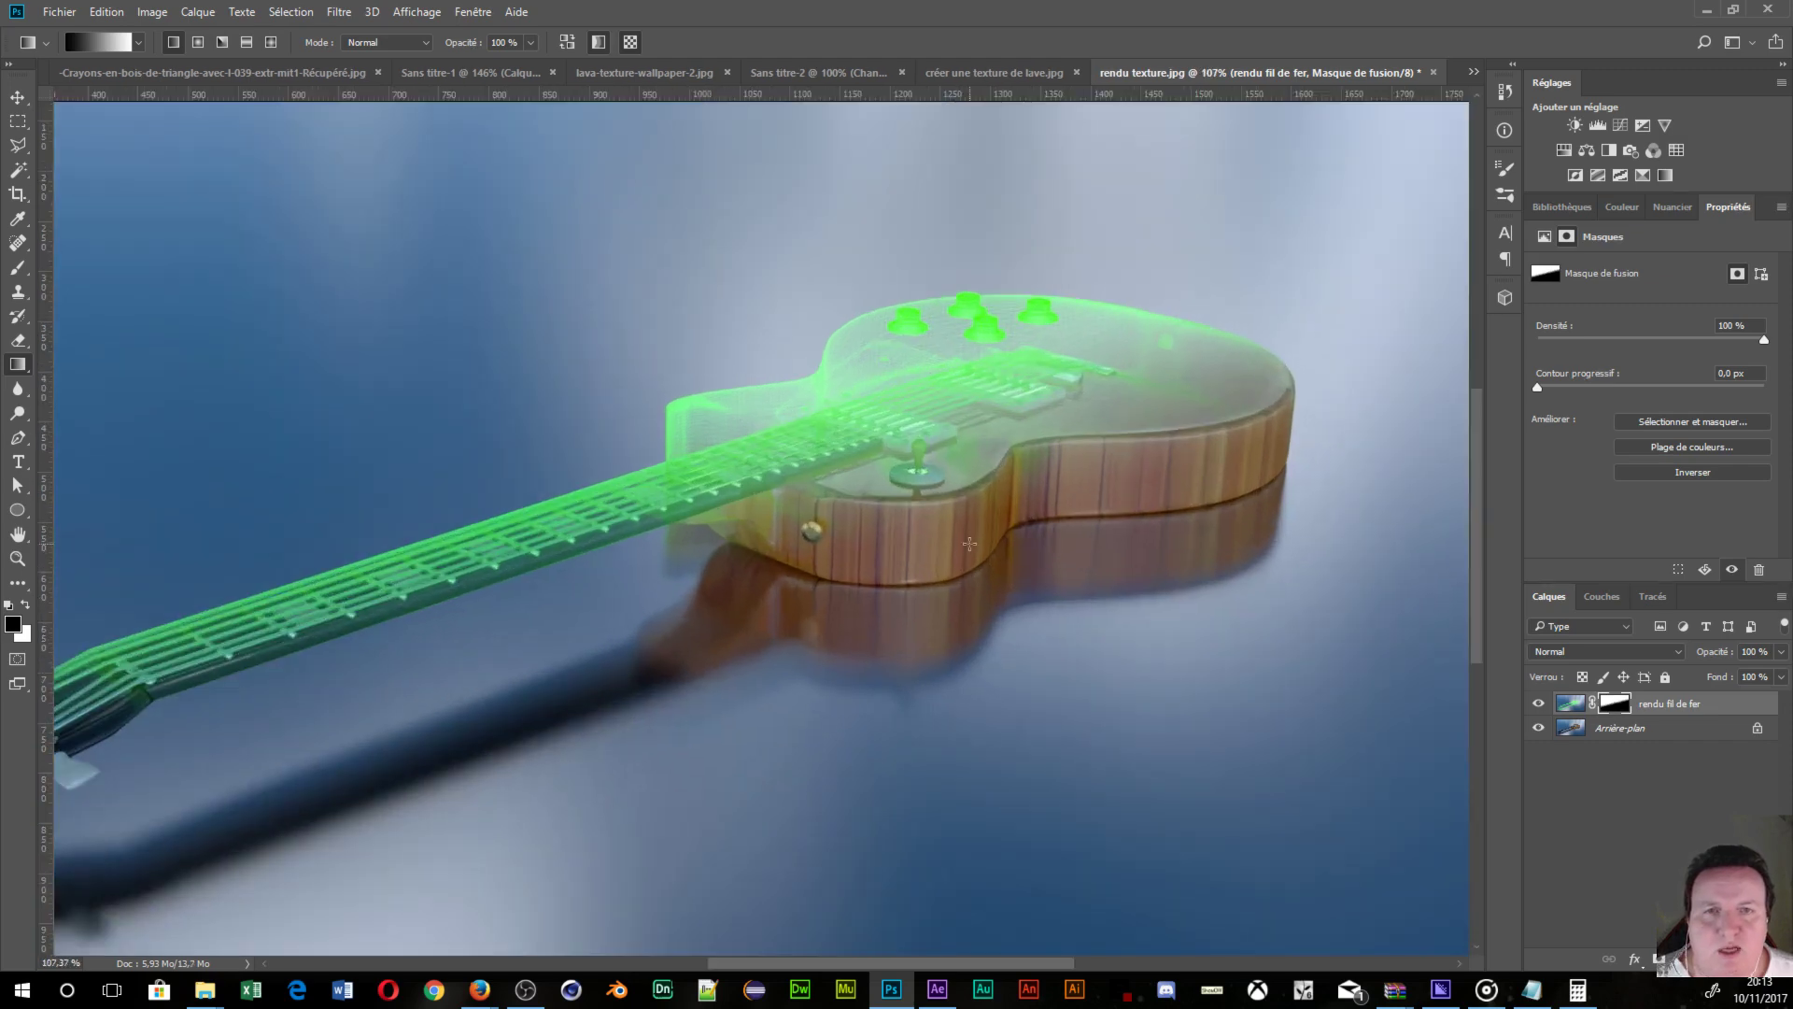
scroll(778, 511, "up", 3, "alt")
scroll(778, 511, "down", 3, "alt")
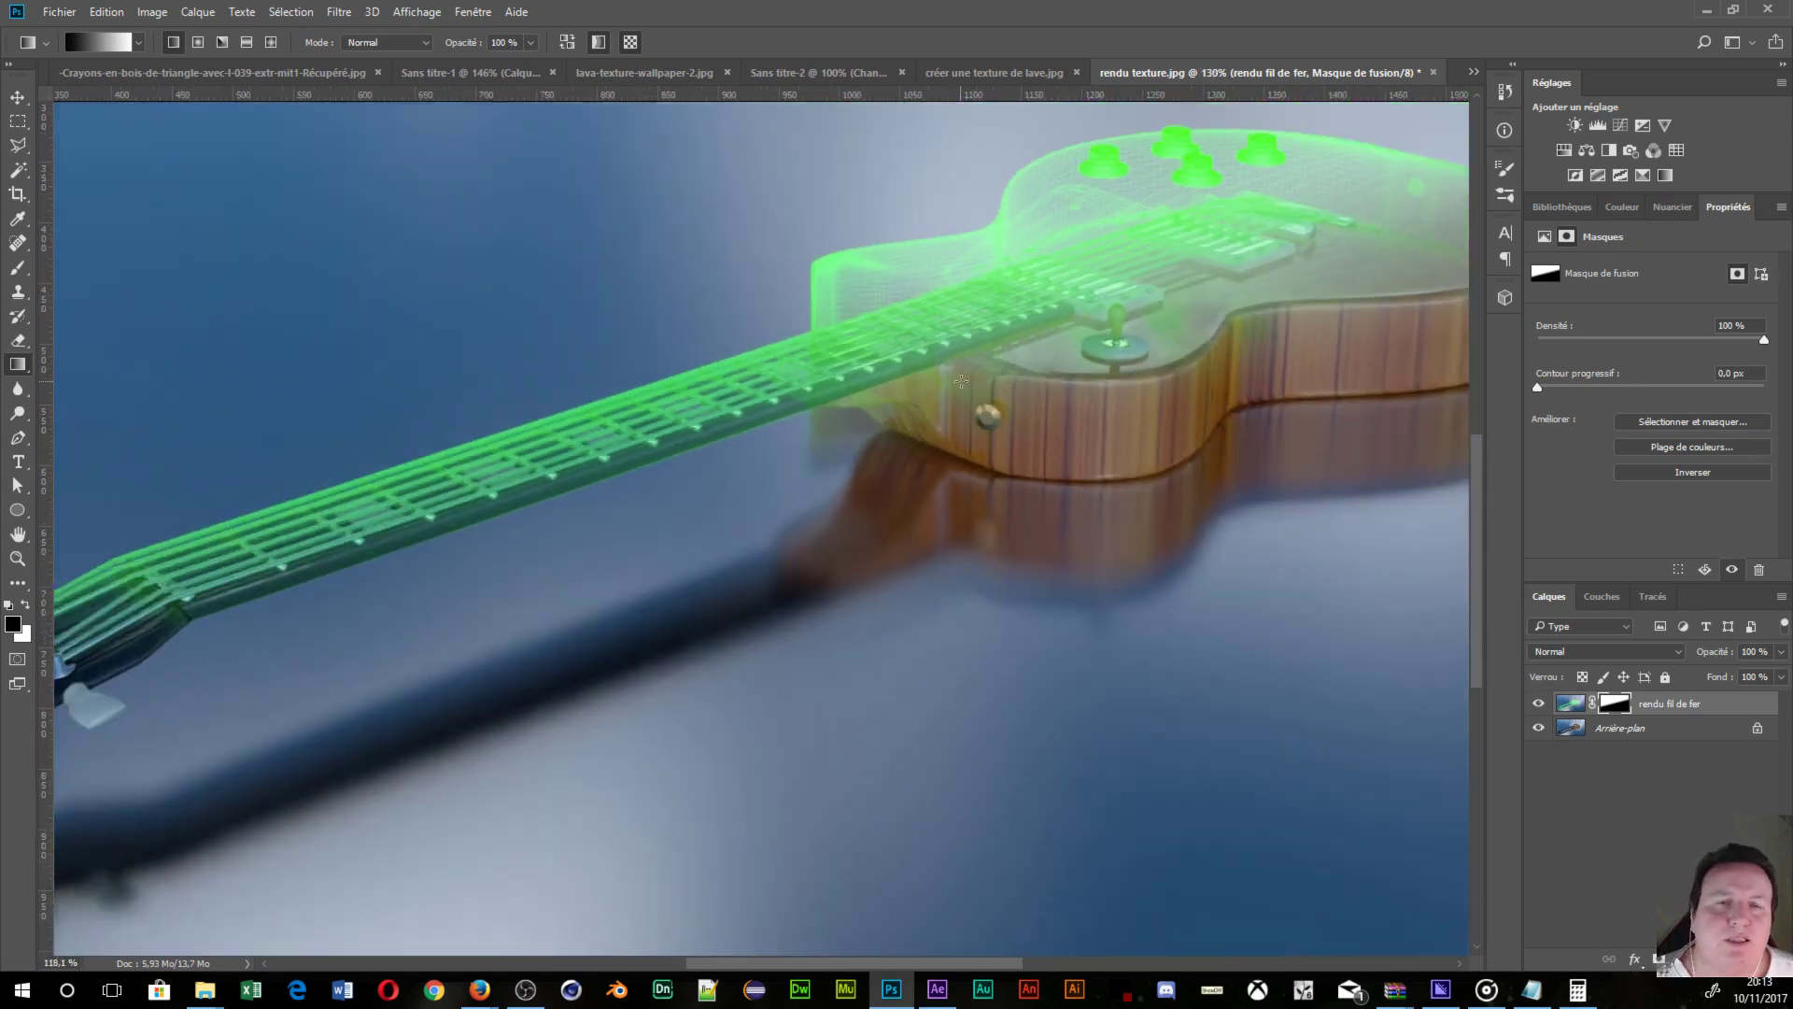
scroll(1171, 215, "up", 1, "alt")
scroll(236, 637, "down", 3, "alt")
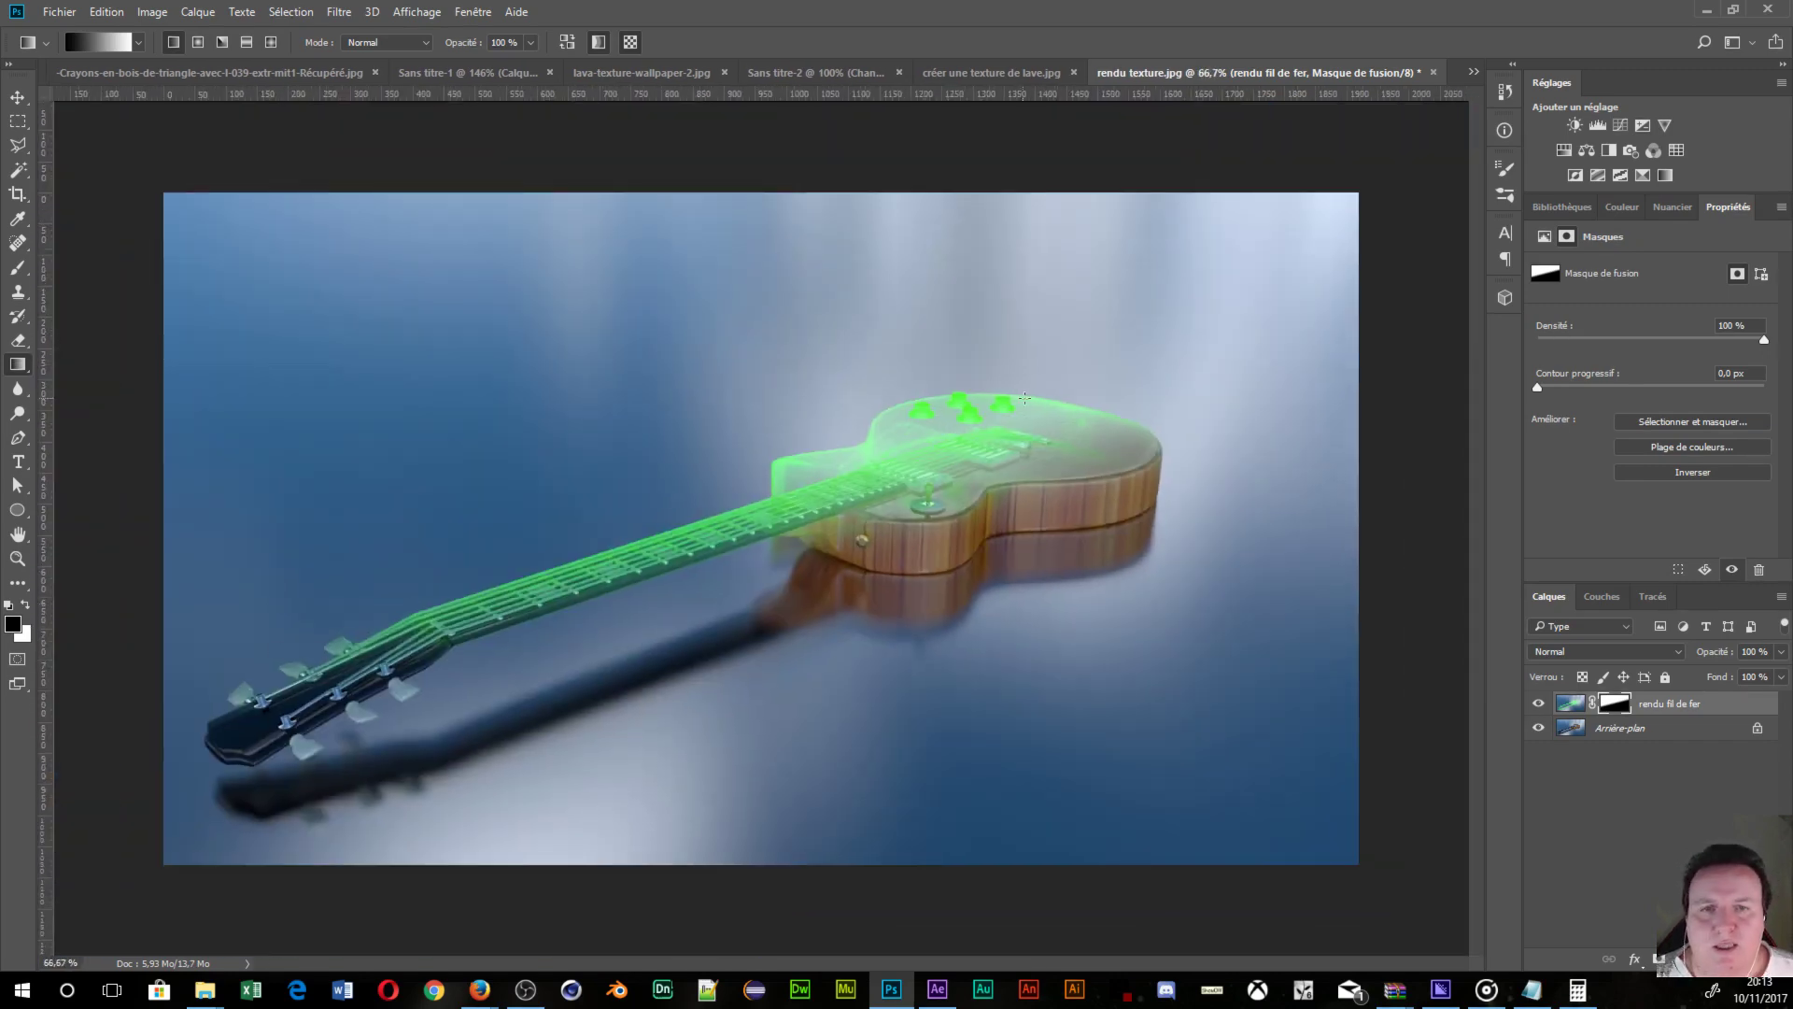
scroll(546, 609, "up", 2, "alt")
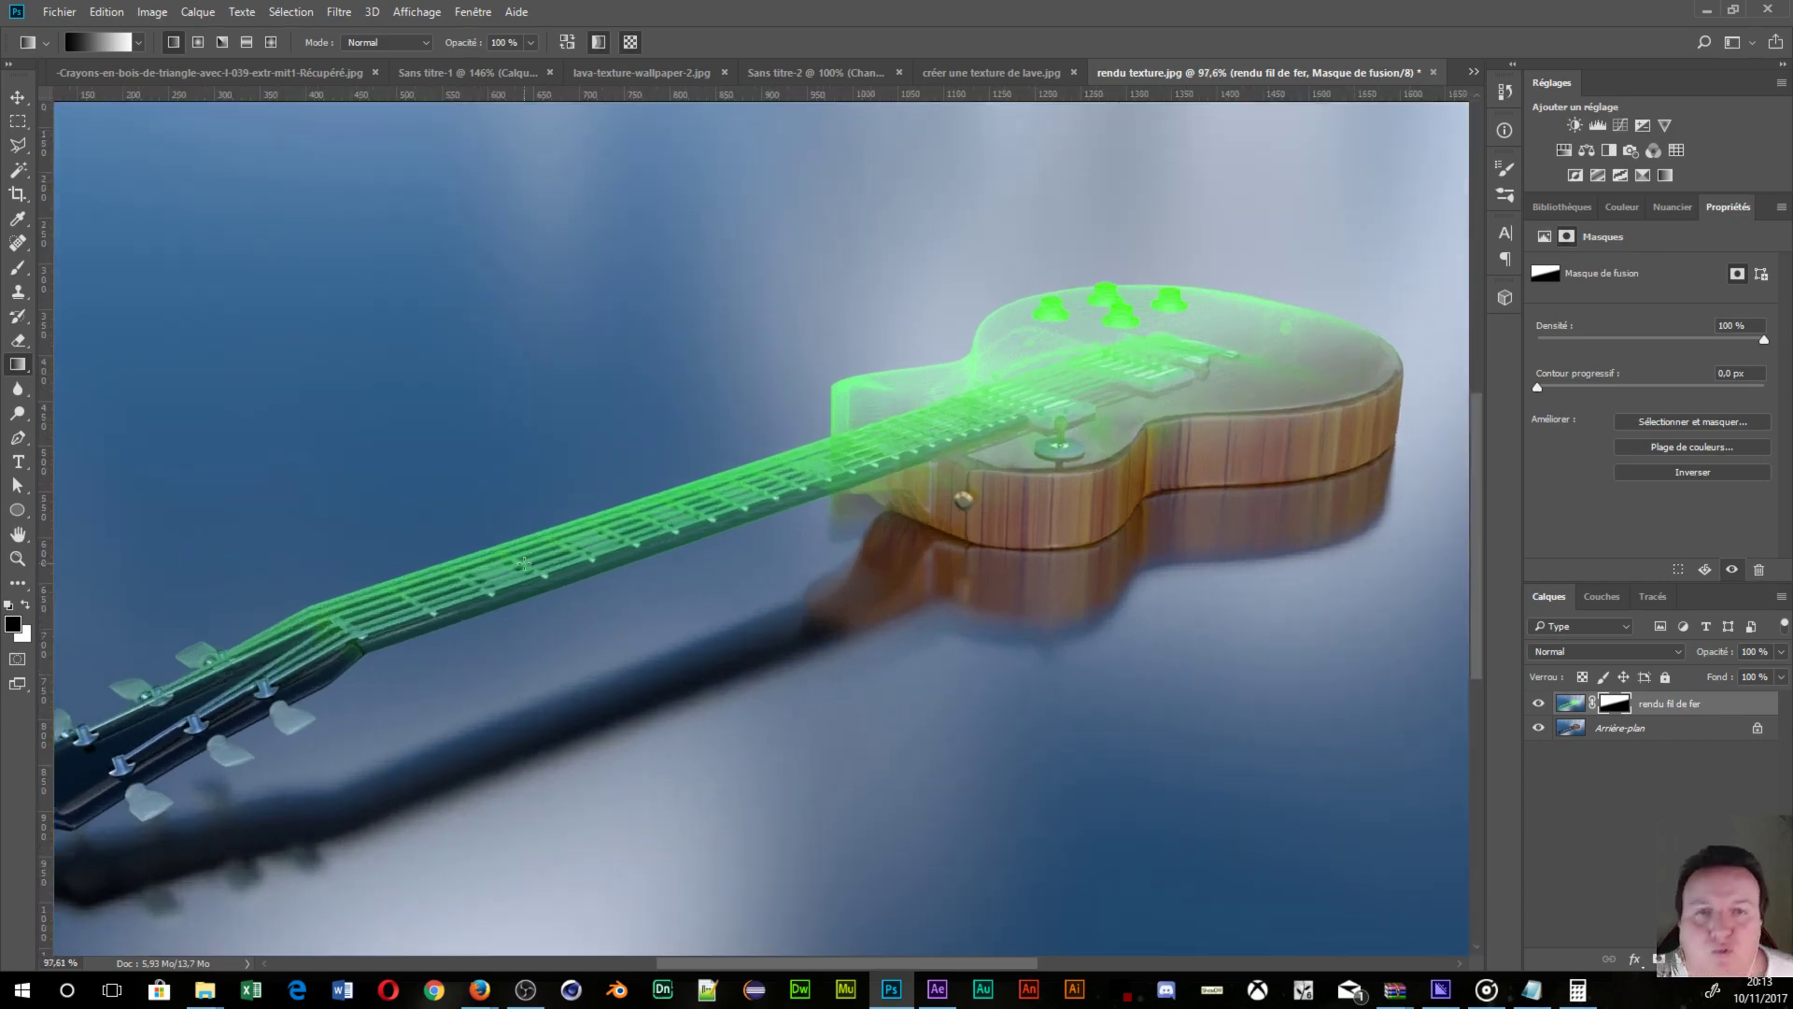
scroll(524, 397, "down", 2, "alt")
scroll(560, 401, "up", 3, "alt")
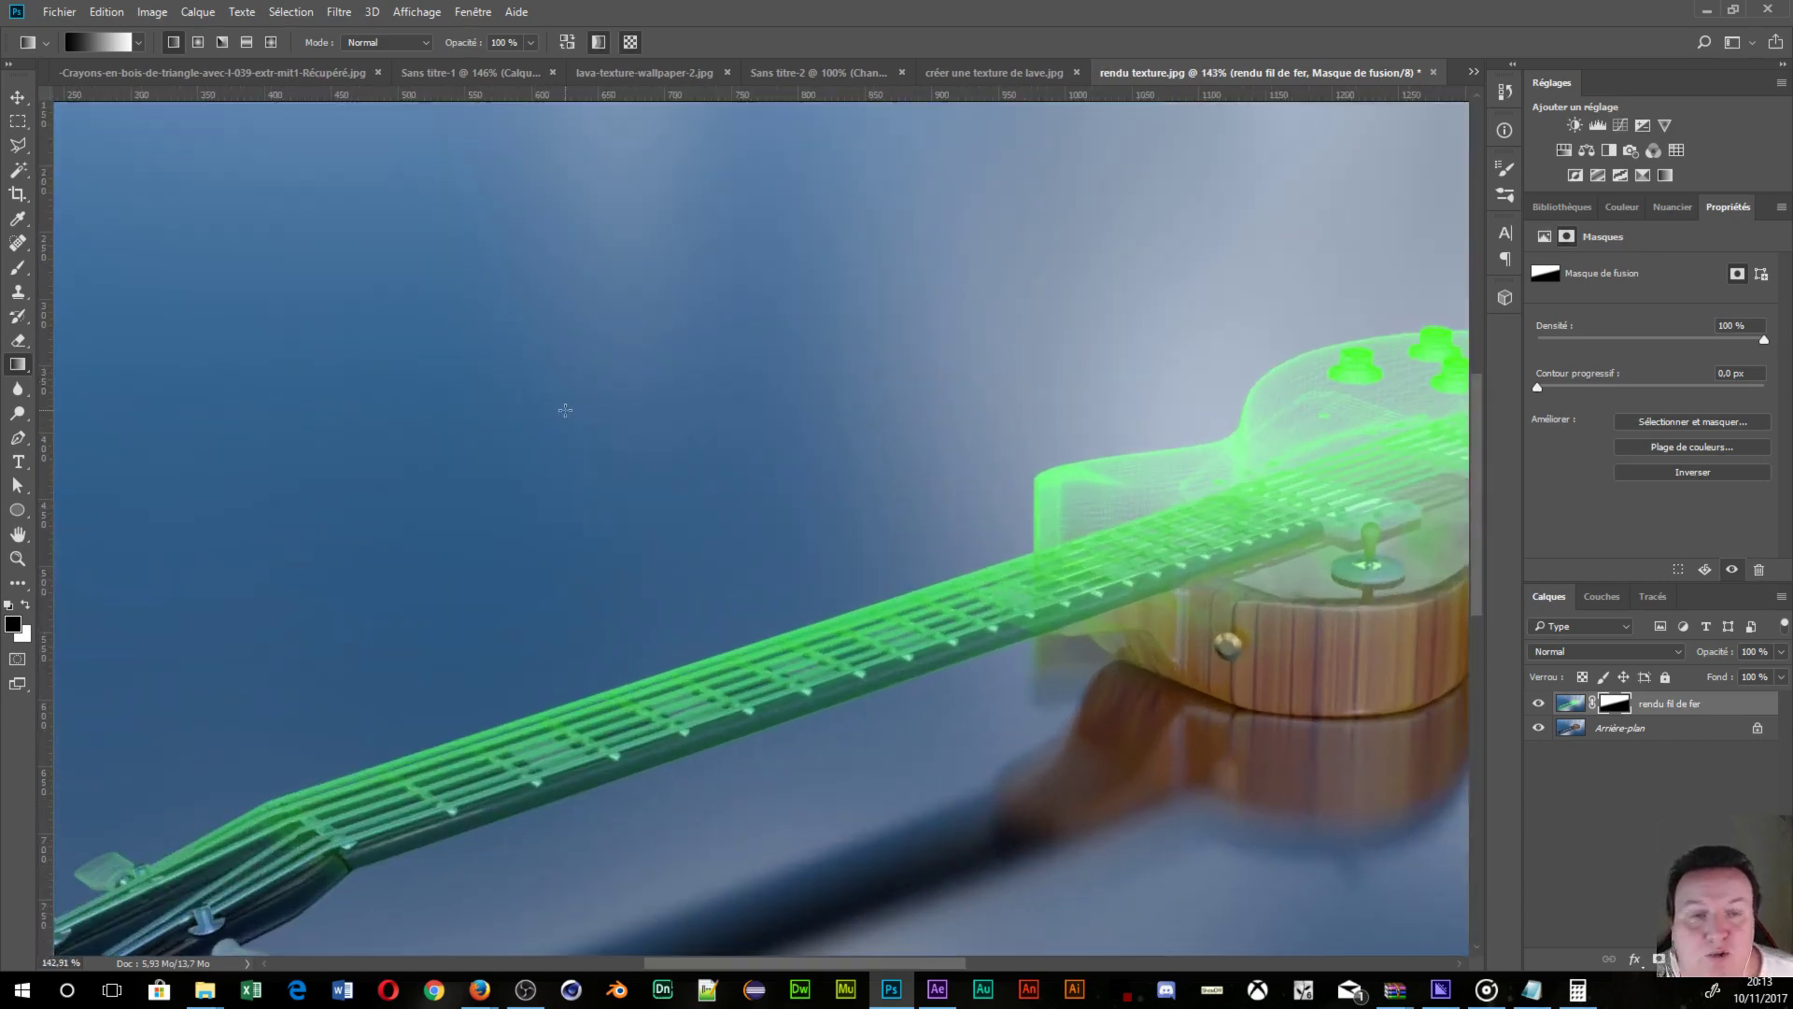
scroll(580, 385, "down", 1, "alt")
scroll(610, 347, "down", 1, "alt")
scroll(667, 401, "down", 2, "alt")
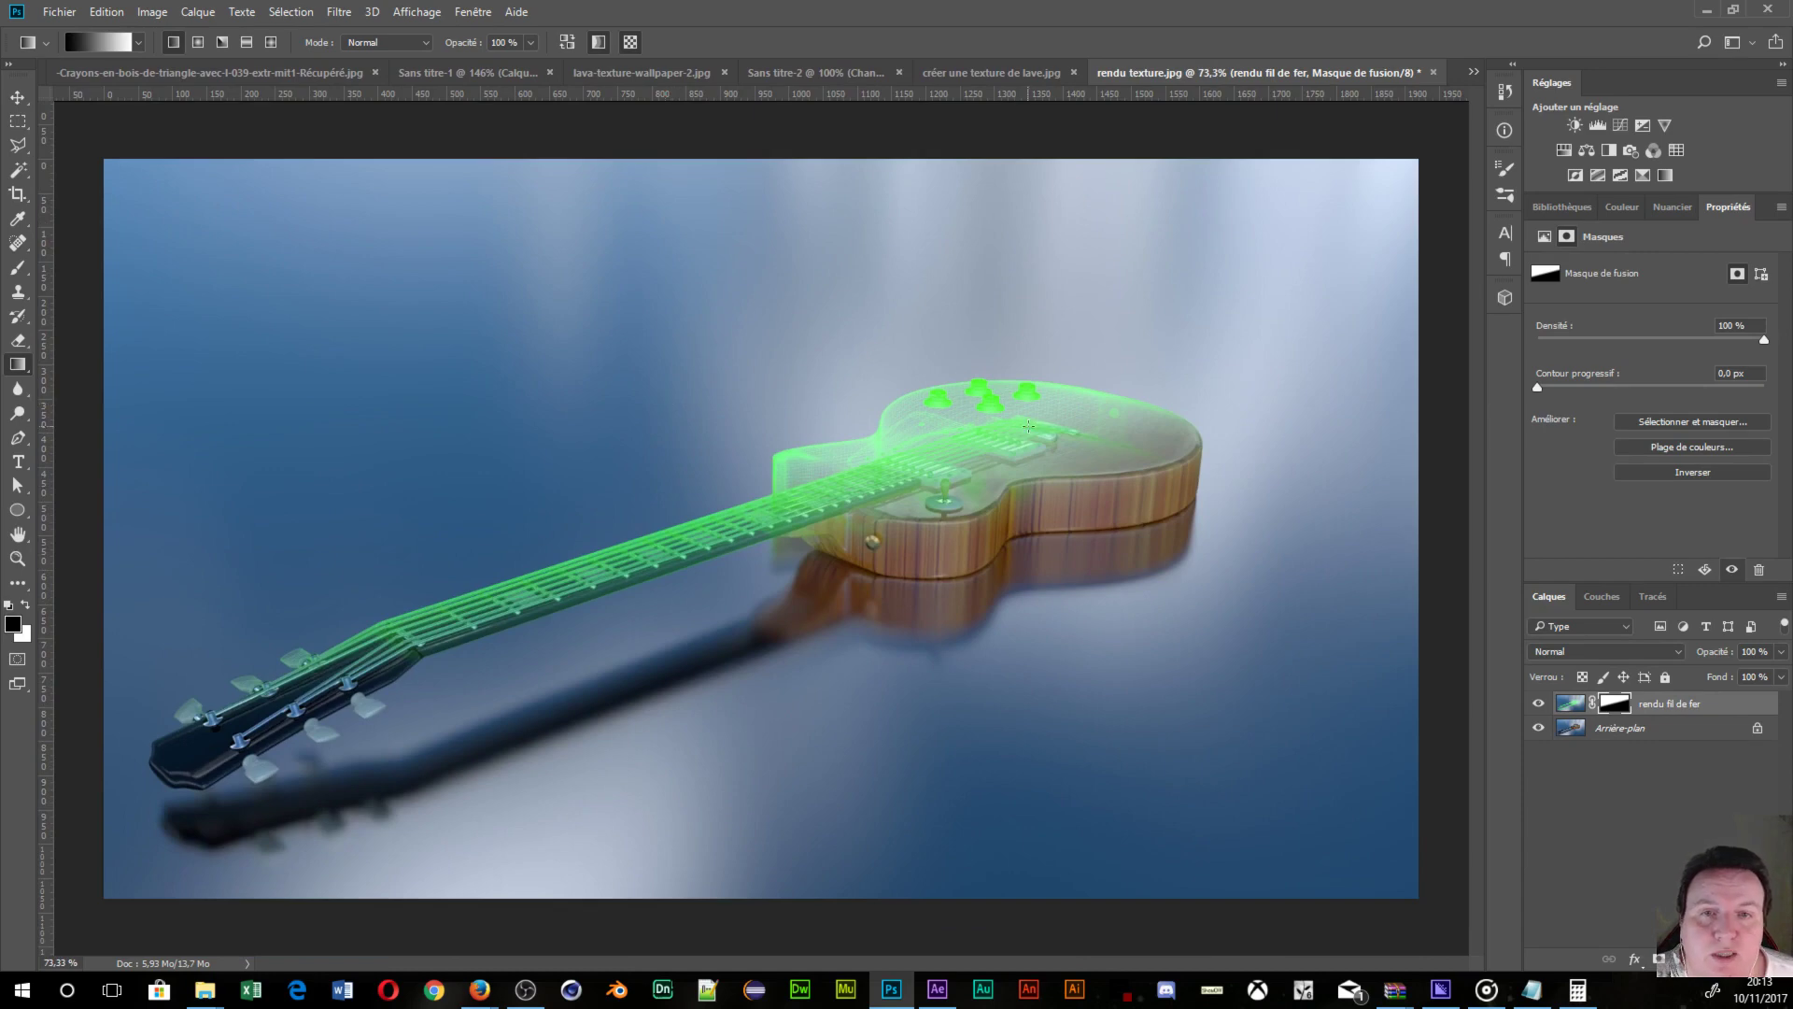